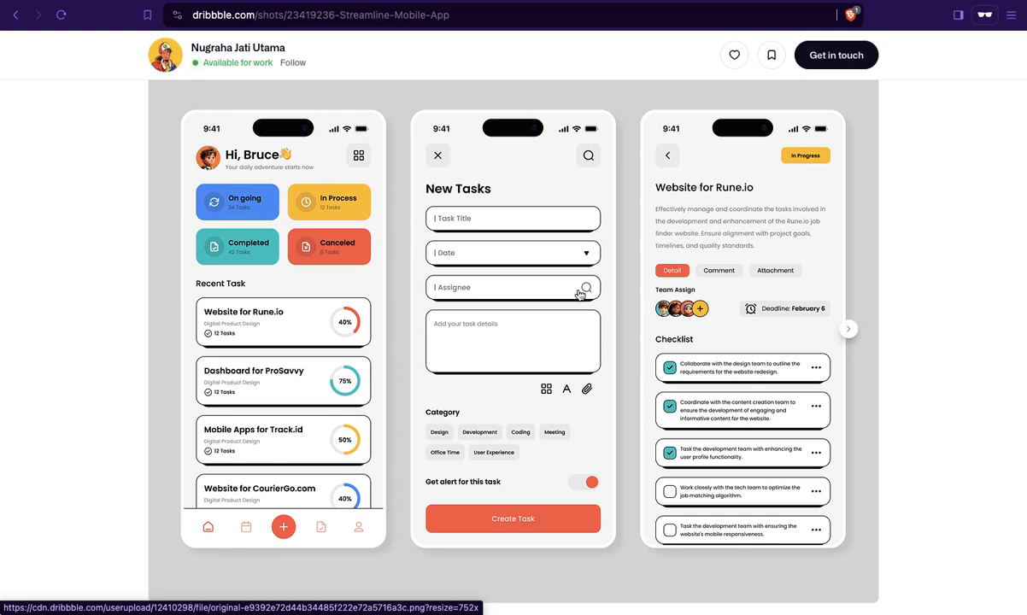
pyautogui.scroll(-1, 579, 295)
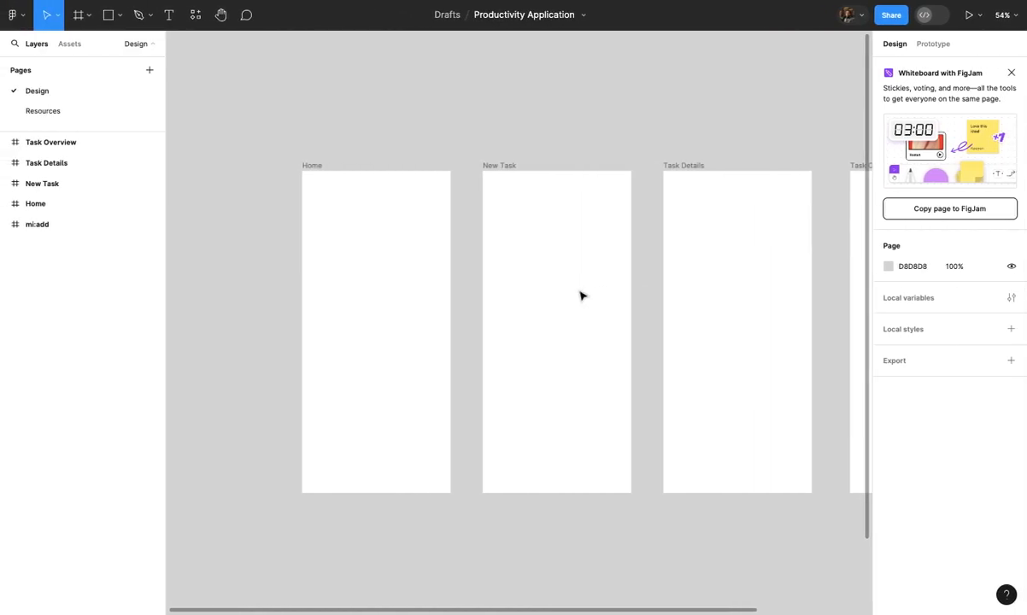
pyautogui.scroll(1, 476, 246)
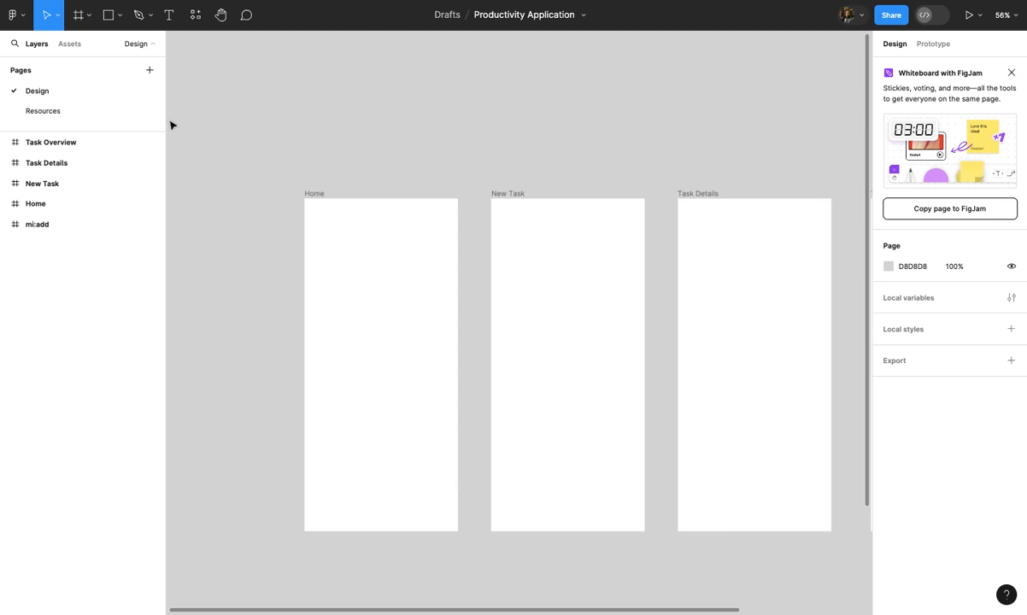
# Open the Resources page and examine the prepared status bar, icons, color swatches and avatar images
pyautogui.click(129, 111)
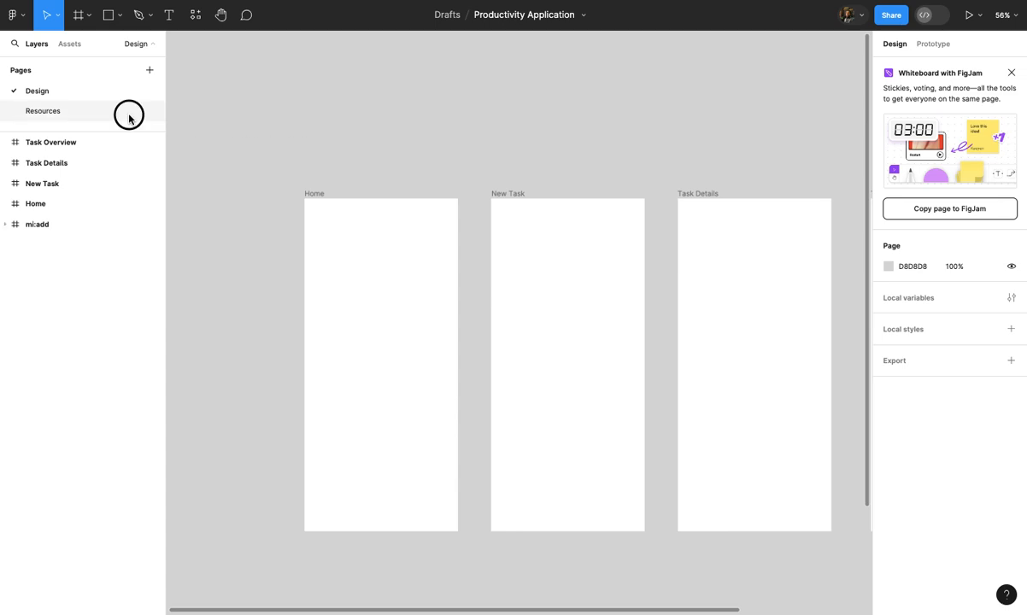
pyautogui.scroll(-1, 325, 186)
pyautogui.hscroll(-3, 325, 187)
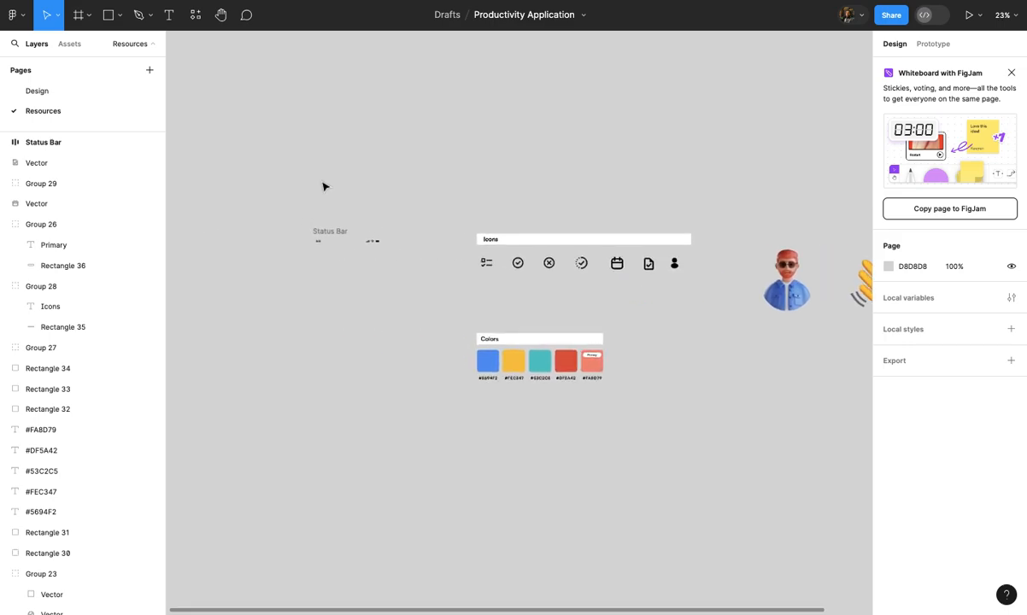
pyautogui.scroll(3, 324, 186)
pyautogui.hscroll(3, 390, 222)
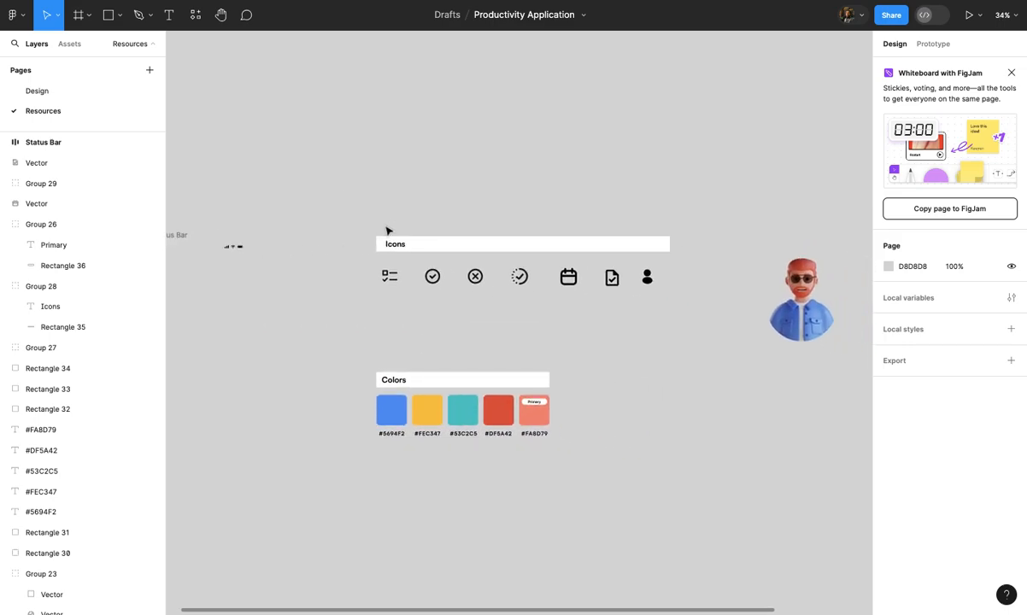
pyautogui.scroll(-3, 483, 325)
pyautogui.hscroll(-3, 481, 330)
pyautogui.hscroll(-3, 480, 332)
pyautogui.scroll(3, 481, 332)
pyautogui.hscroll(-3, 424, 323)
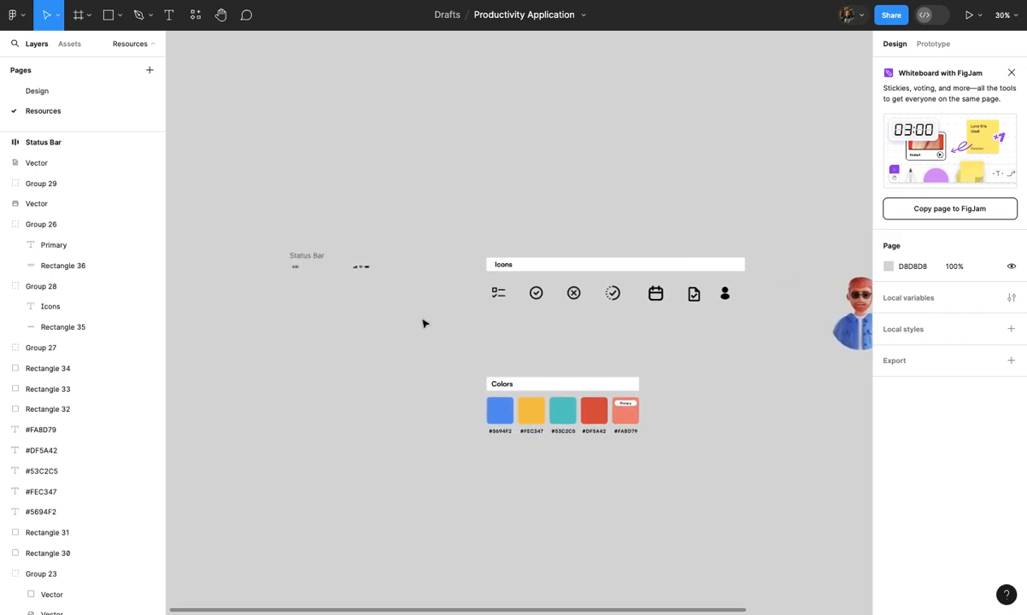
# Copy the Status Bar frame from the Resources page into the Home frame on the Design page
pyautogui.scroll(5, 385, 290)
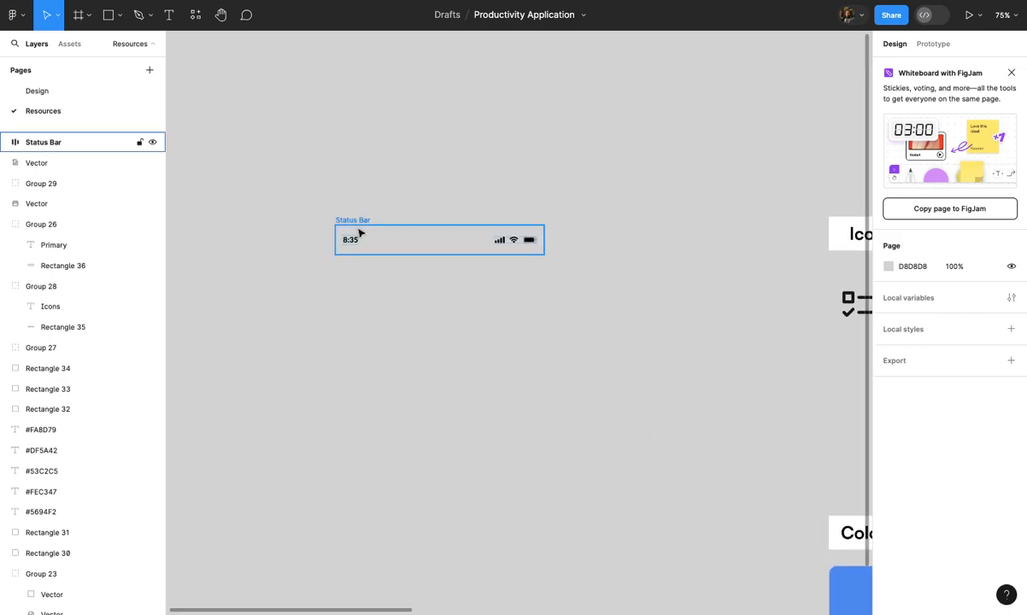
pyautogui.click(358, 227)
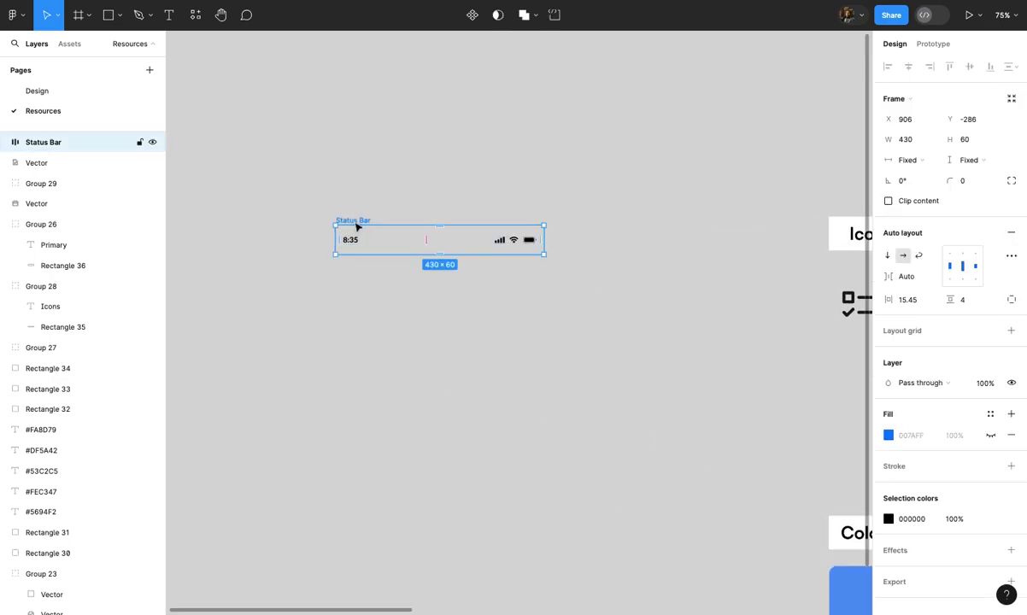
pyautogui.click(124, 93)
pyautogui.click(412, 205)
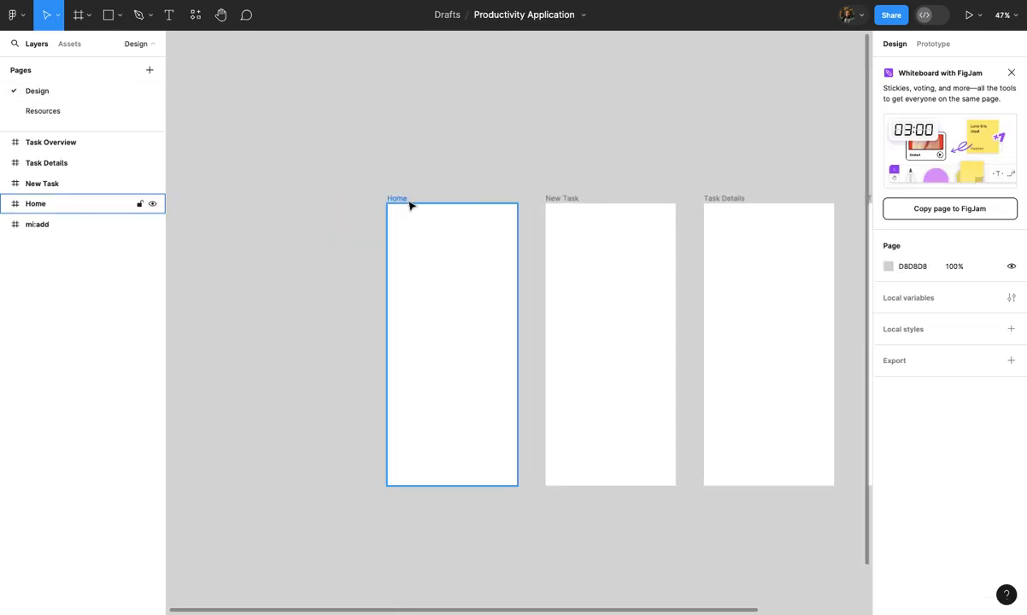
pyautogui.scroll(3, 410, 206)
pyautogui.hotkey('ctrl', 'v')
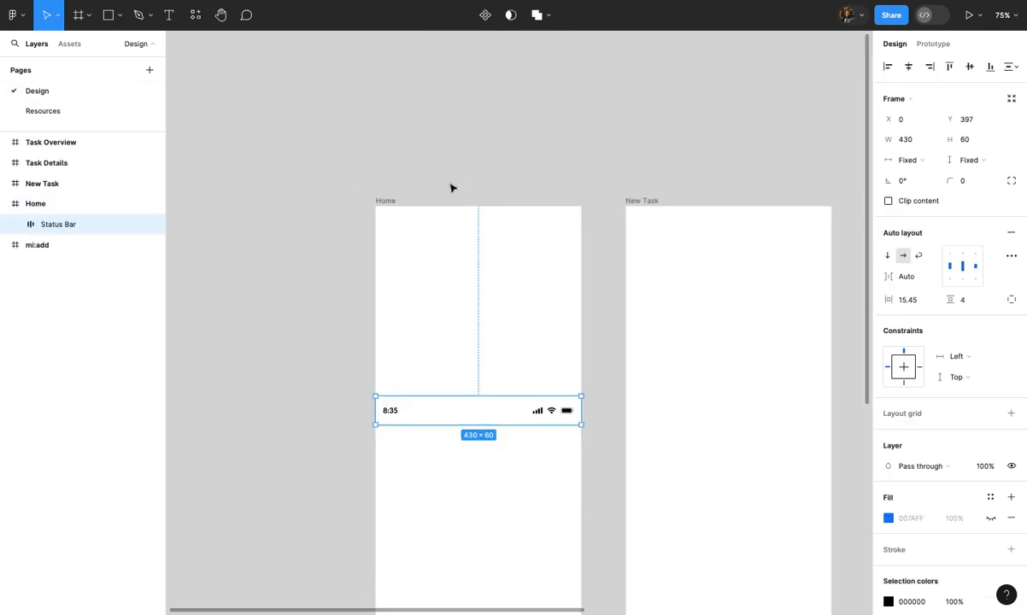
# Align the pasted Status Bar to the top edge of the Home frame
pyautogui.click(461, 293)
pyautogui.click(486, 413)
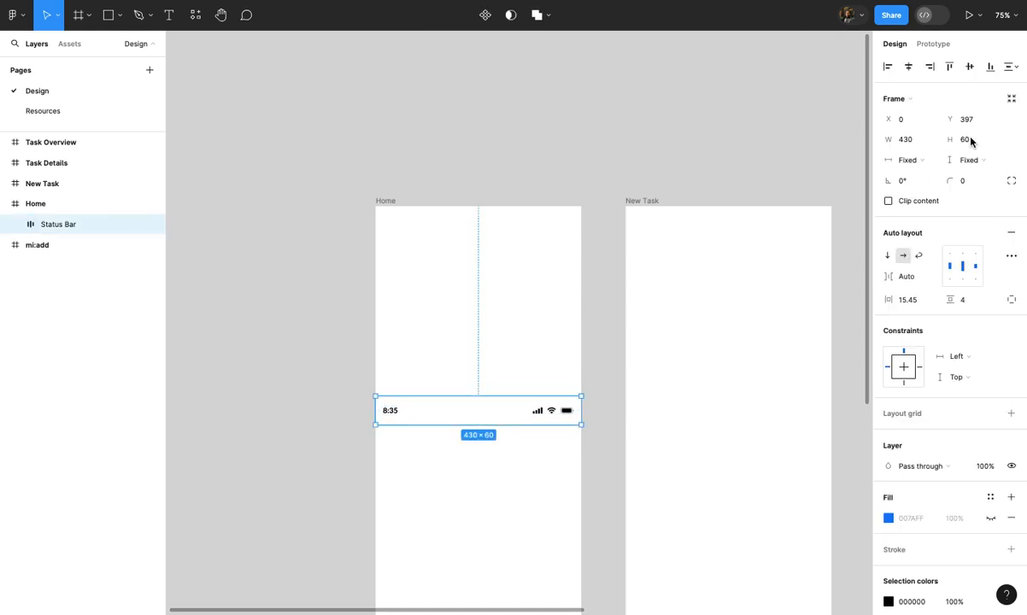
pyautogui.click(949, 75)
pyautogui.click(709, 147)
# Move the New Task, Task Details and Task Overview frames together to the right, leaving free space beside Home
pyautogui.scroll(-5, 708, 147)
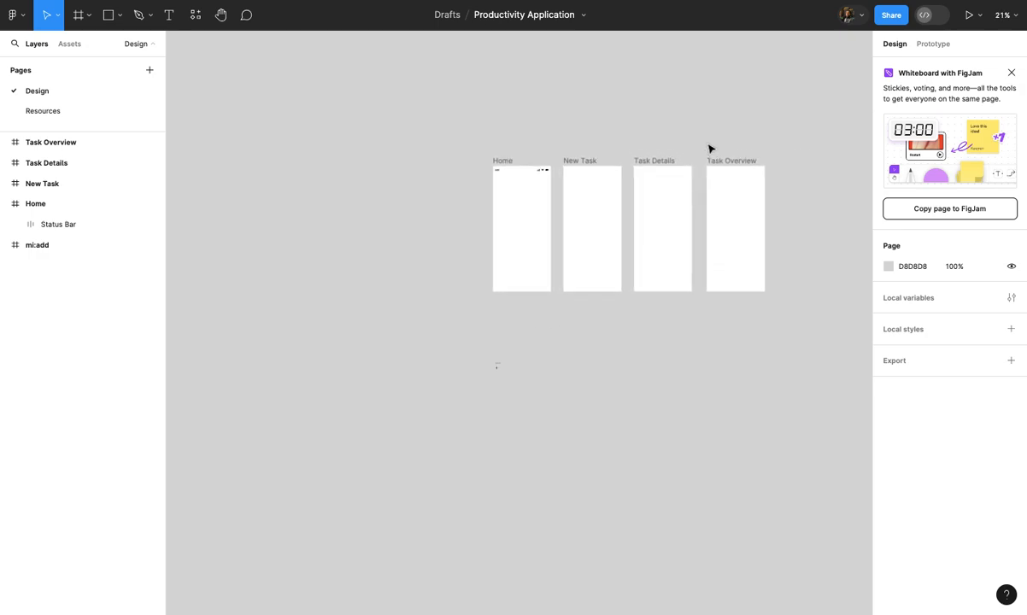
pyautogui.moveTo(562, 135); pyautogui.dragTo(763, 332)
pyautogui.moveTo(662, 235); pyautogui.dragTo(822, 228)
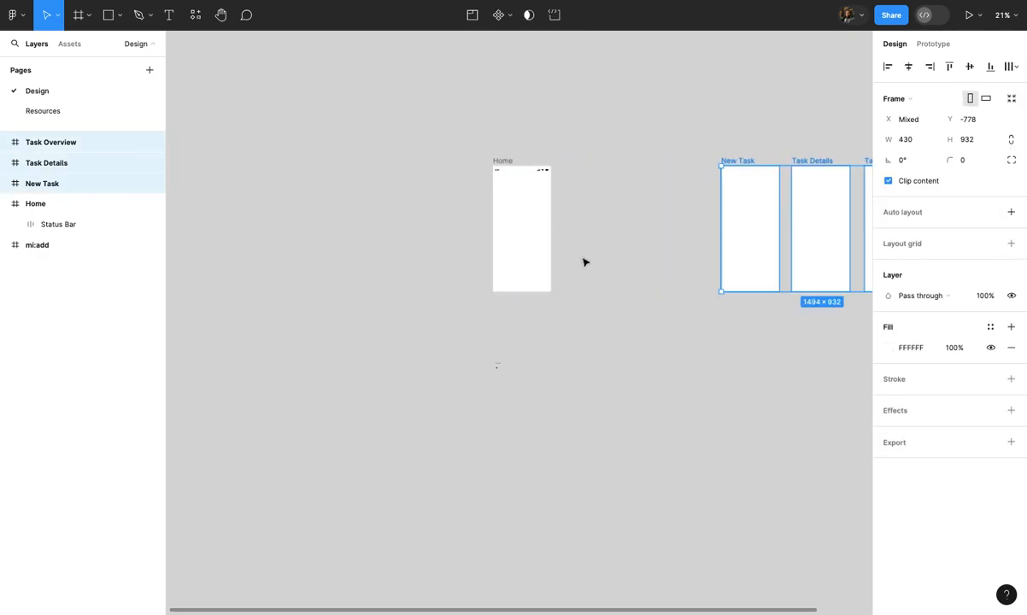
pyautogui.hscroll(-3, 584, 262)
pyautogui.scroll(1, 584, 263)
pyautogui.scroll(8, 584, 262)
pyautogui.press('Escape')
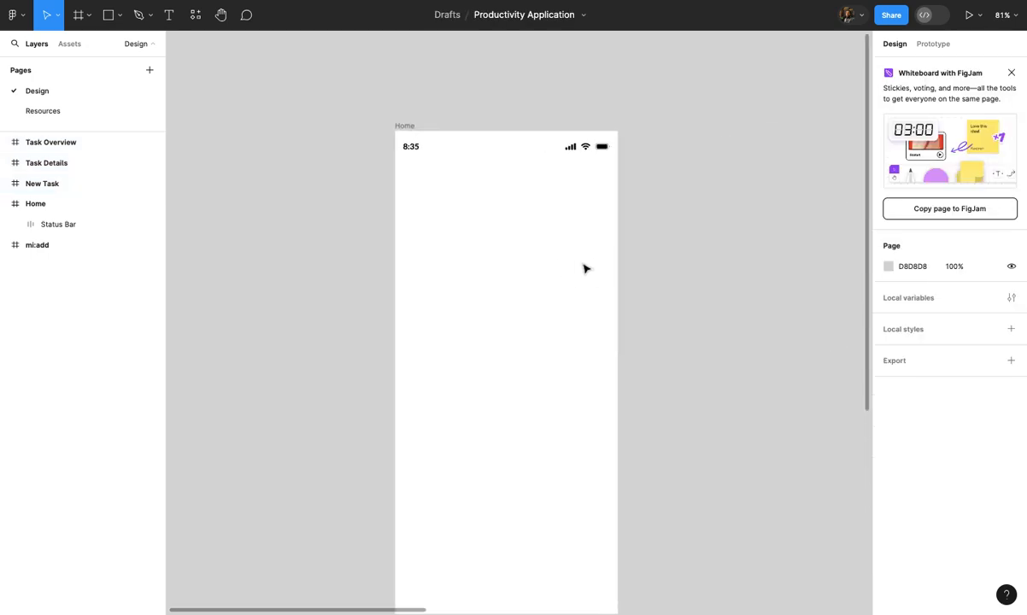
# Add a layout grid to the Home frame and change its type to Columns
pyautogui.scroll(2, 584, 264)
pyautogui.click(352, 94)
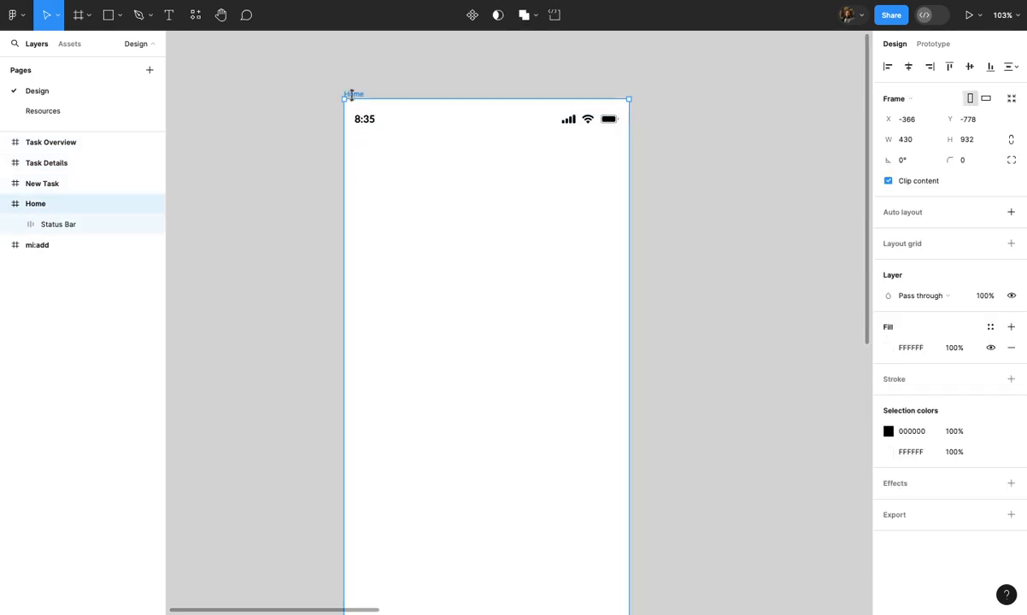
pyautogui.click(1011, 243)
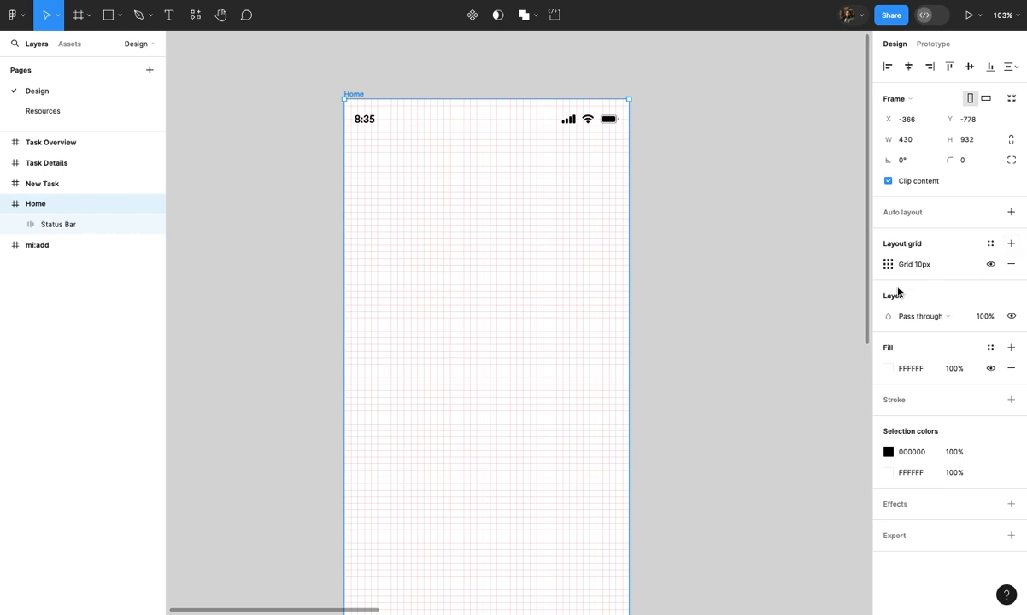
pyautogui.click(881, 268)
pyautogui.click(763, 271)
pyautogui.click(769, 281)
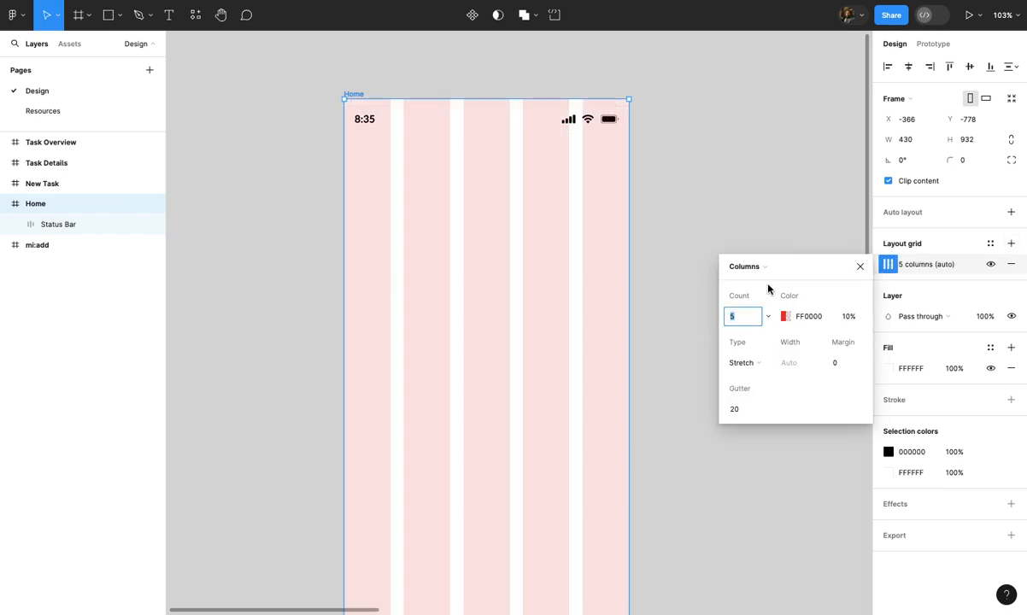
# Set the margin of the Home frame's column grid to 16 and close the grid settings
pyautogui.click(846, 364)
pyautogui.hotkey('shift', 'Up')
pyautogui.press('Up')
pyautogui.press('Up')
pyautogui.press('Up')
pyautogui.press('Up')
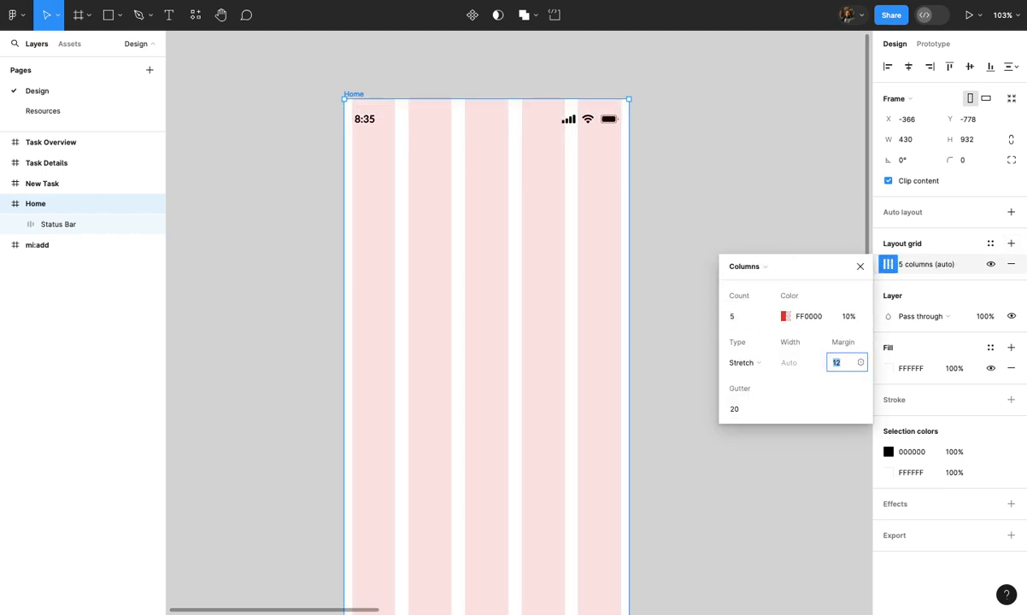
pyautogui.press('Up')
pyautogui.press('Up')
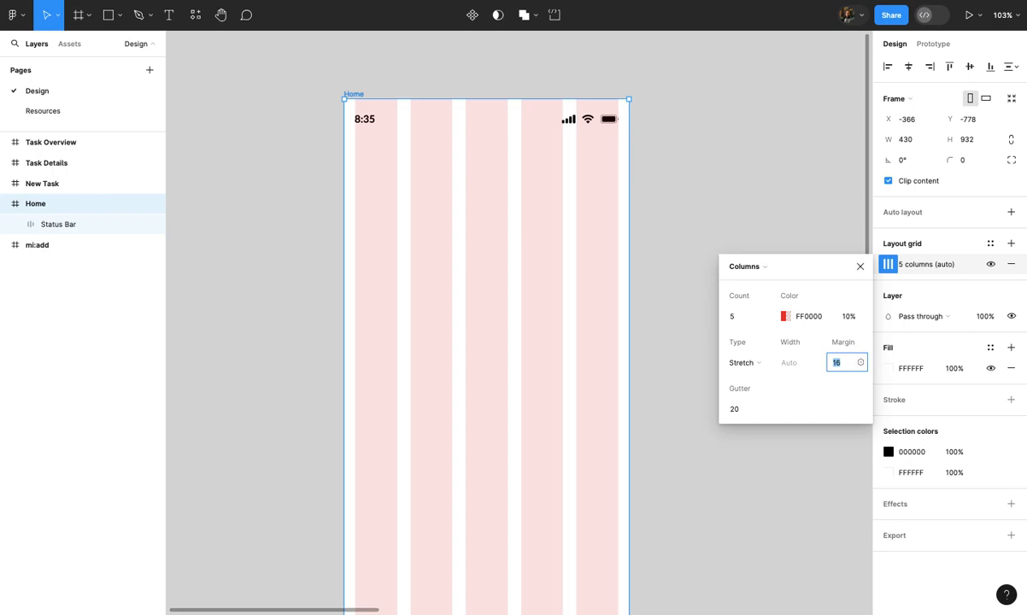
pyautogui.click(860, 270)
pyautogui.click(748, 263)
# Draw a circle below the status bar's time, spanning the width of the first grid column
pyautogui.hscroll(-2, 748, 263)
pyautogui.scroll(2, 748, 263)
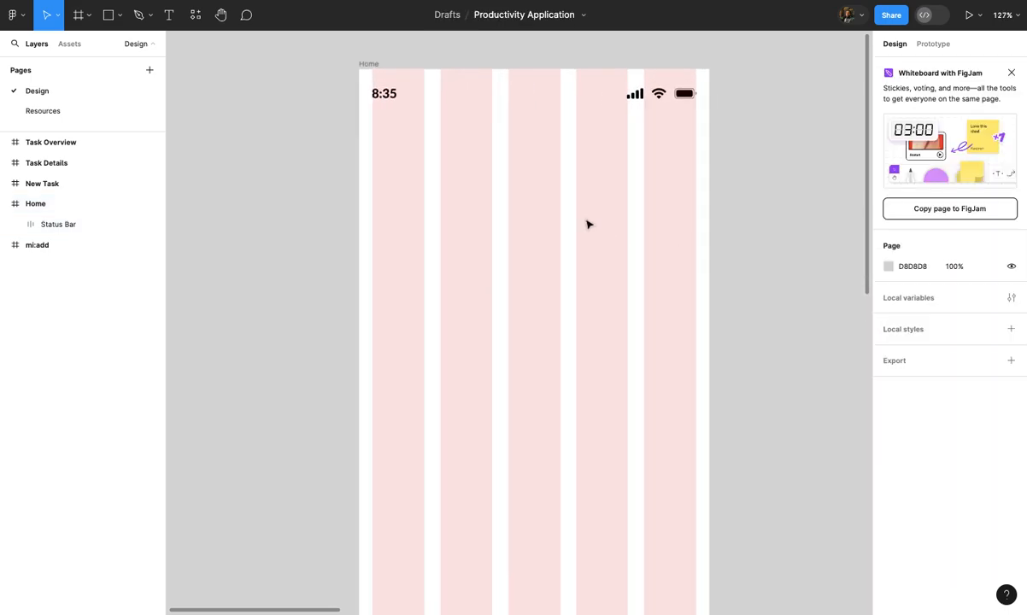
pyautogui.scroll(2, 587, 224)
pyautogui.scroll(-1, 589, 222)
pyautogui.press('o')
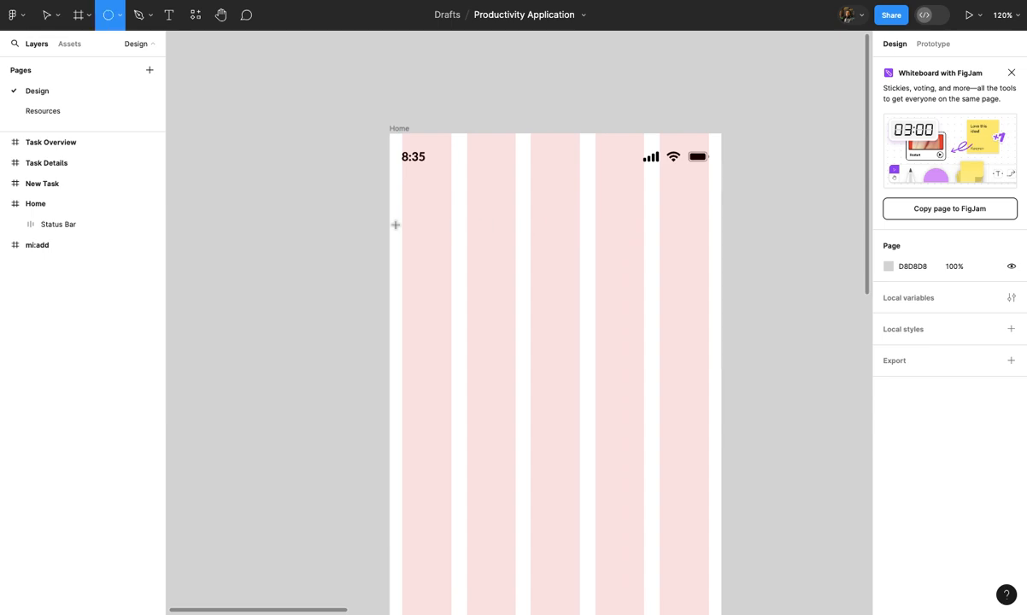
pyautogui.scroll(3, 396, 224)
pyautogui.moveTo(451, 220); pyautogui.dragTo(469, 260)
pyautogui.scroll(3, 493, 236)
pyautogui.press('Escape')
pyautogui.scroll(-1, 498, 263)
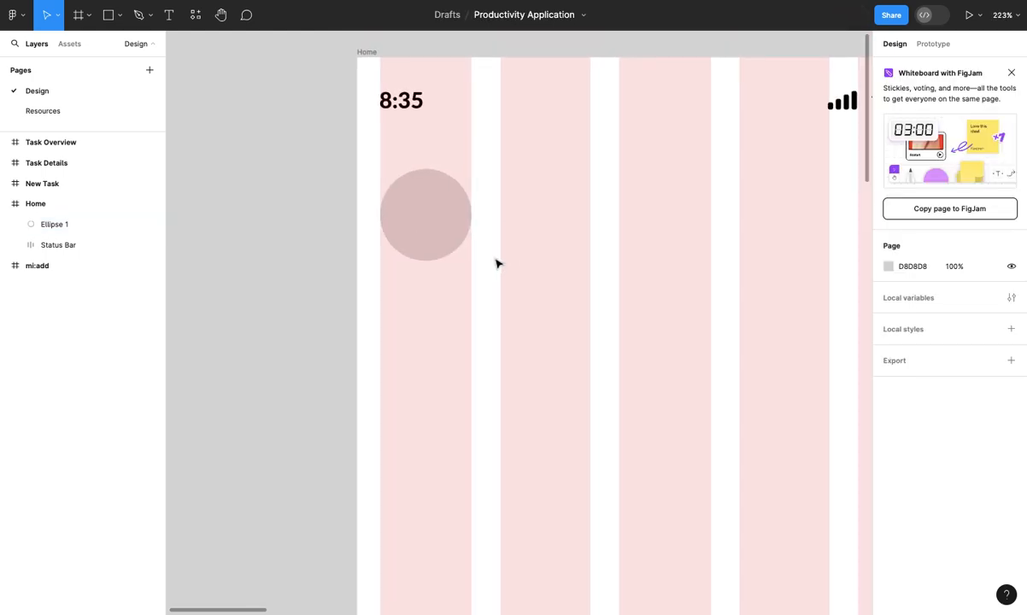
# Add a "Hi," greeting with a first name beside the circle and duplicate it directly below
pyautogui.scroll(2, 493, 242)
pyautogui.hscroll(2, 493, 243)
pyautogui.press('t')
pyautogui.scroll(3, 466, 242)
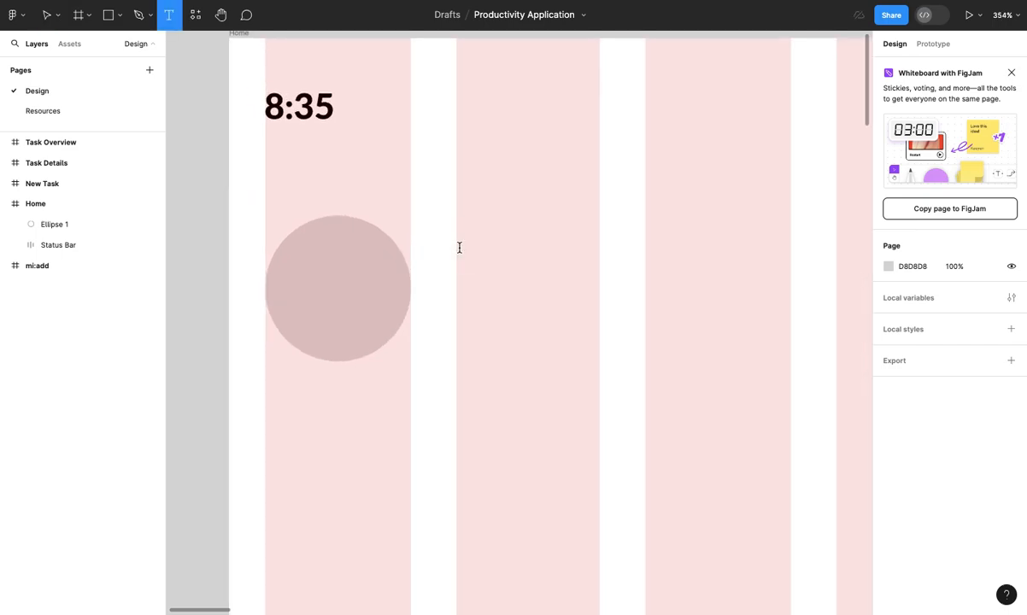
pyautogui.click(459, 248)
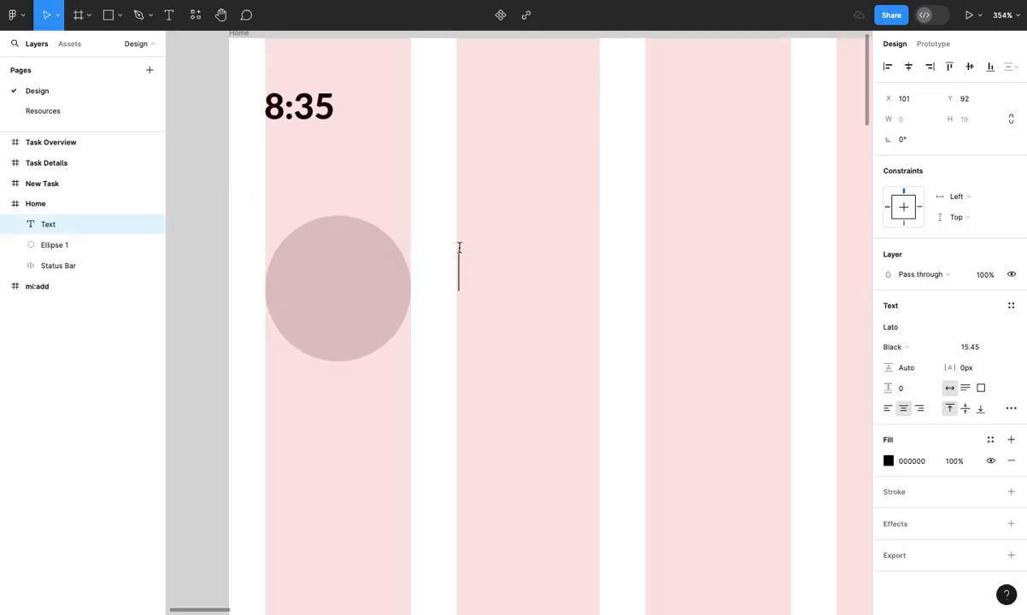
pyautogui.write('Hi,')
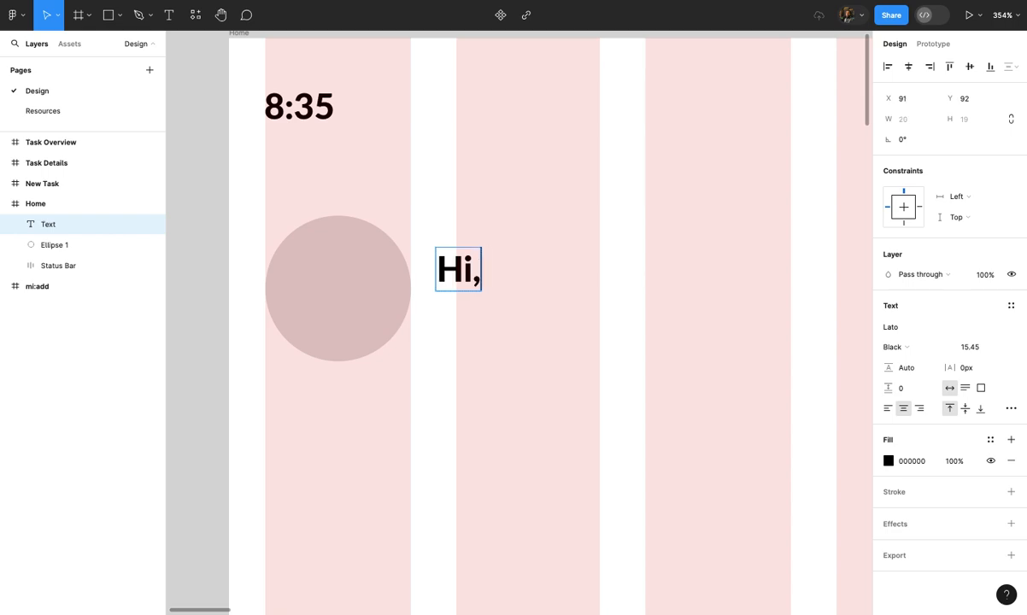
pyautogui.write(' Jogn')
pyautogui.press('BackSpace')
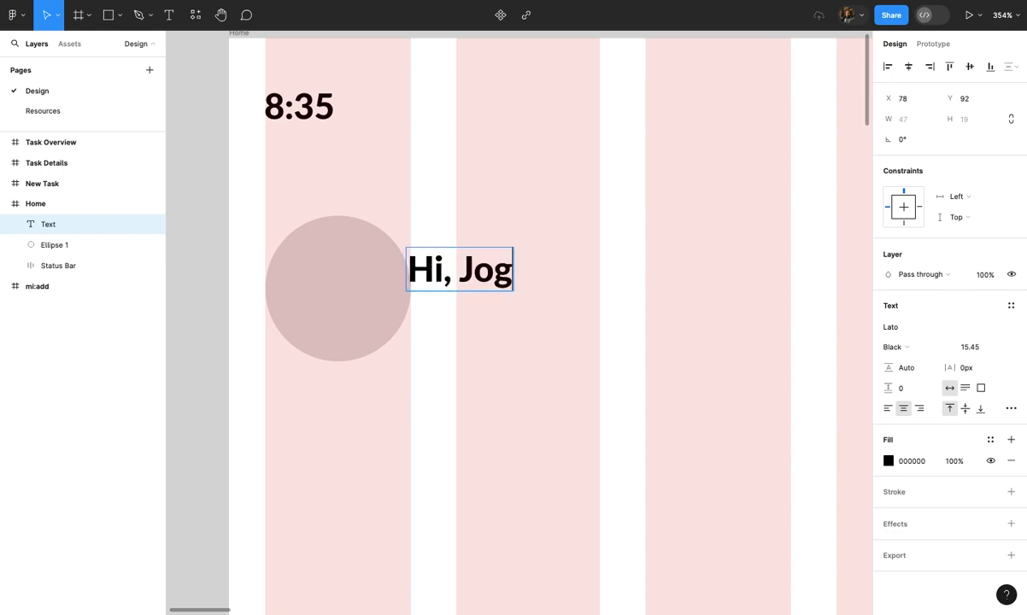
pyautogui.press('BackSpace')
pyautogui.write('hn')
pyautogui.press('Escape')
pyautogui.moveTo(485, 265); pyautogui.dragTo(532, 306)
# Set the font of the upper greeting text to Poppins SemiBold
pyautogui.click(528, 251)
pyautogui.click(988, 347)
pyautogui.click(907, 328)
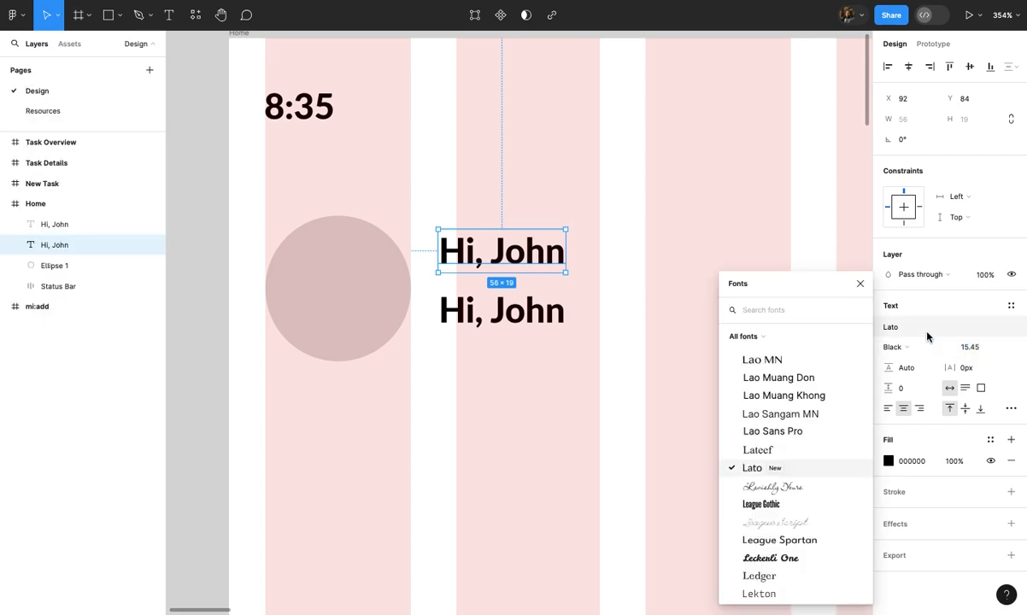
pyautogui.write('s')
pyautogui.press('BackSpace')
pyautogui.write('pp')
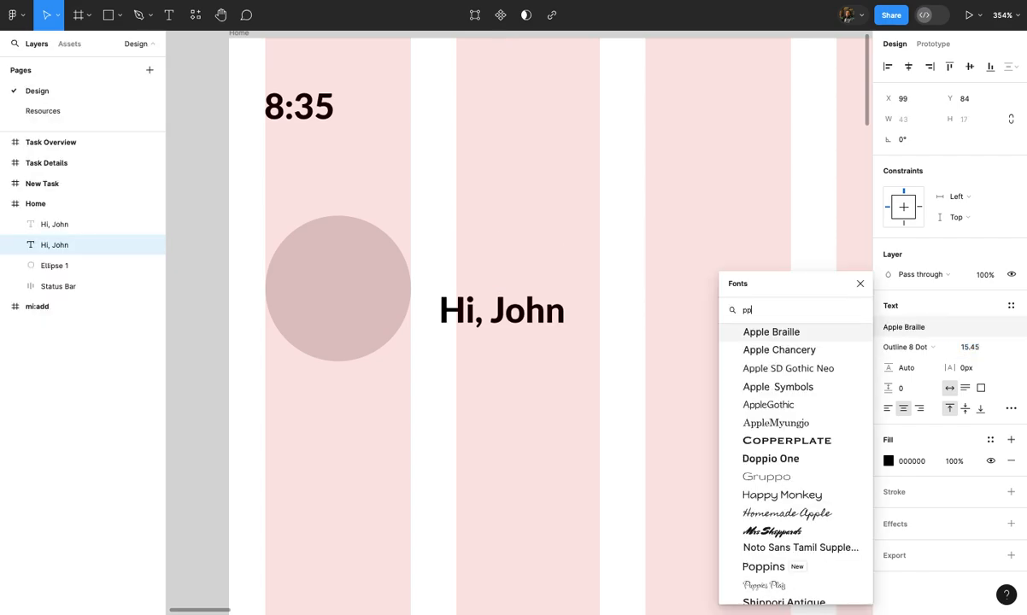
pyautogui.press('BackSpace')
pyautogui.write('op')
pyautogui.press('Return')
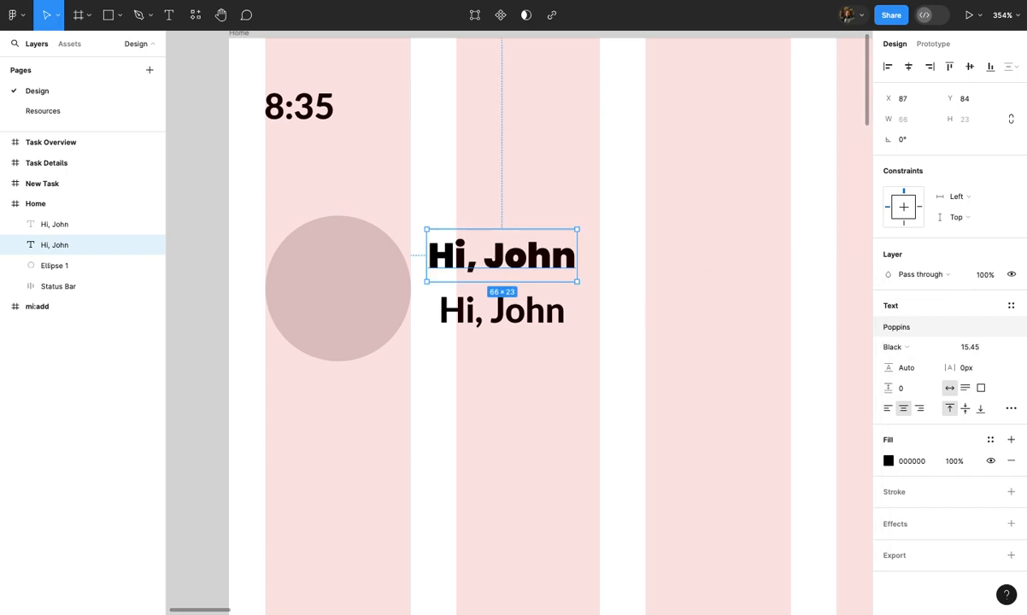
pyautogui.click(929, 348)
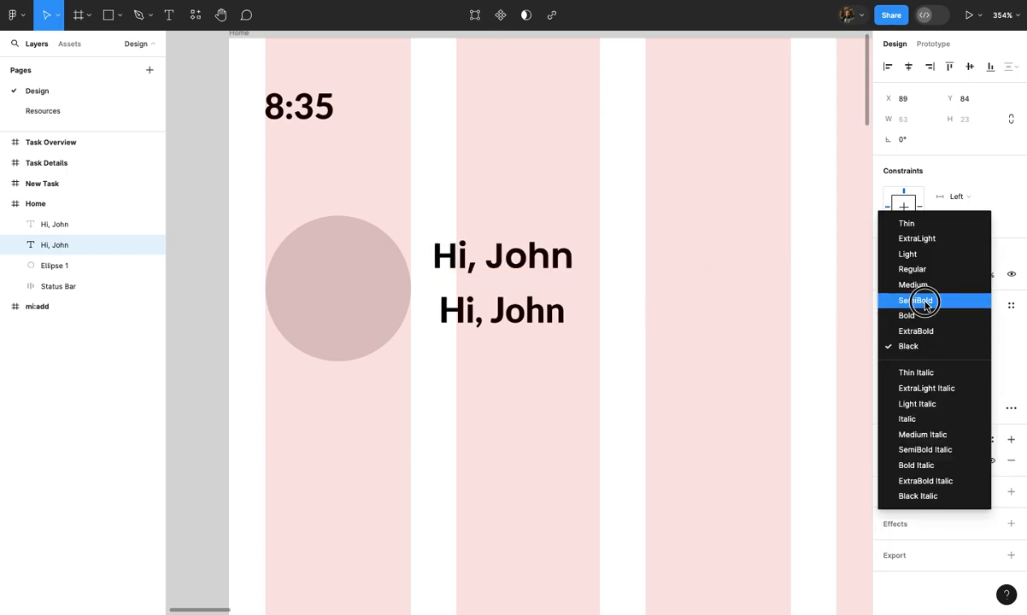
pyautogui.click(926, 300)
# Increase the upper greeting's font size and reposition it just above the duplicate, beside the circle
pyautogui.click(972, 350)
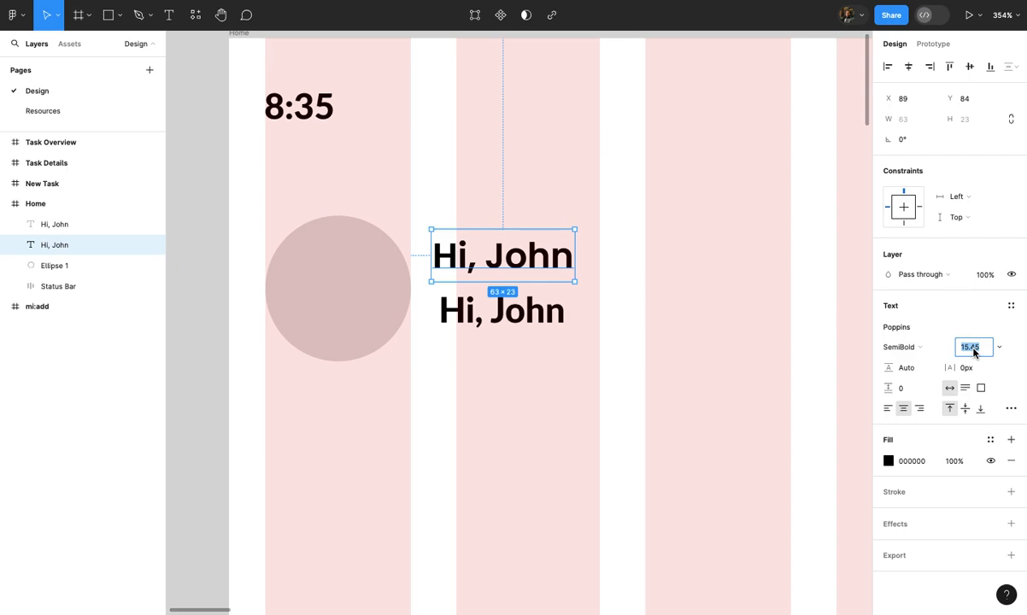
pyautogui.press('Return')
pyautogui.click(526, 253)
pyautogui.moveTo(527, 253); pyautogui.dragTo(544, 243)
# Set the font of the lower duplicate greeting to Poppins SemiBold
pyautogui.click(536, 315)
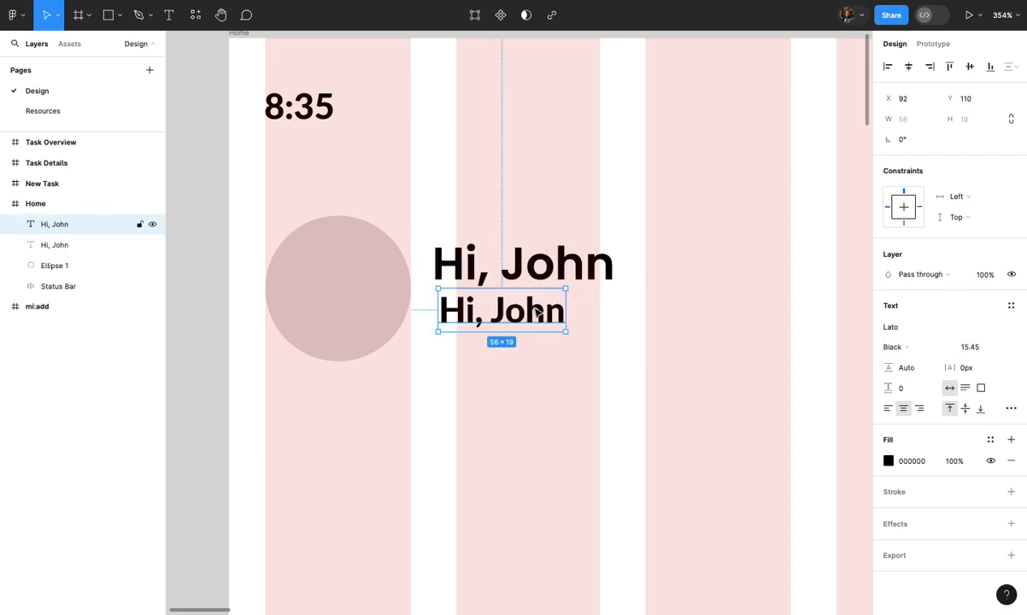
pyautogui.click(894, 328)
pyautogui.write('pop')
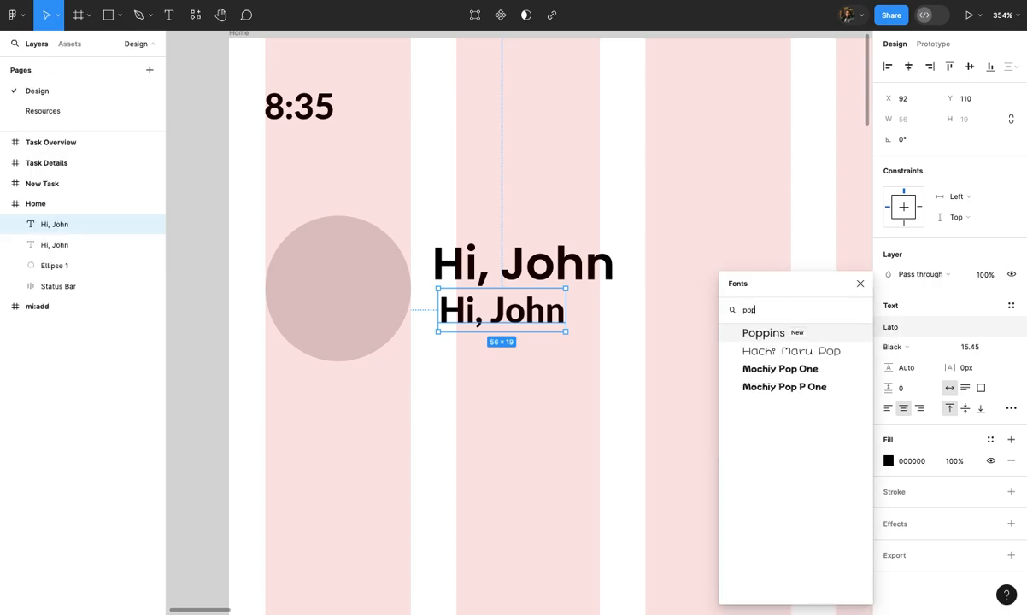
pyautogui.press('Return')
pyautogui.click(897, 347)
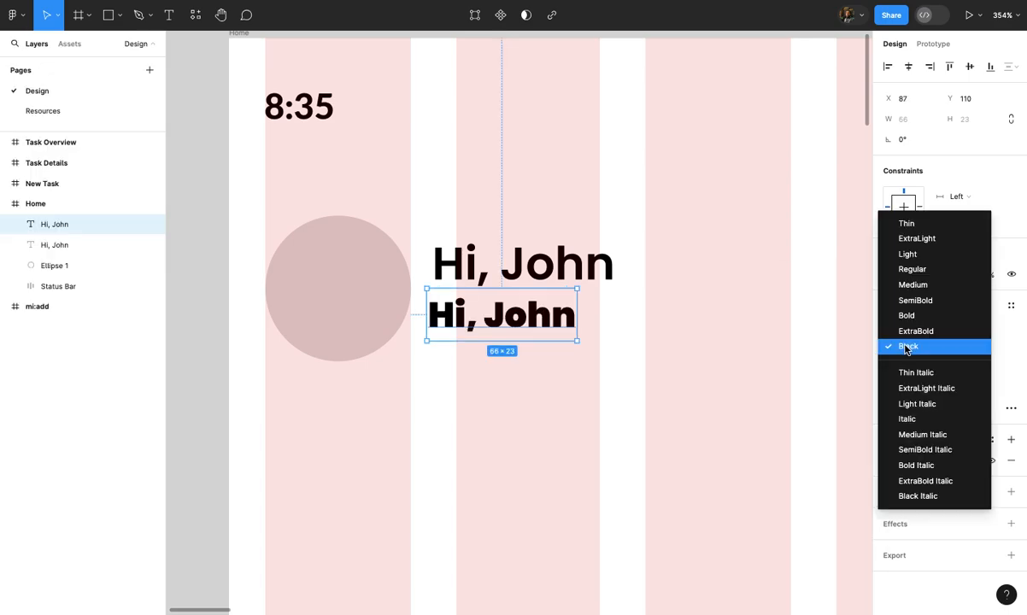
pyautogui.click(911, 300)
pyautogui.click(722, 405)
pyautogui.scroll(2, 722, 406)
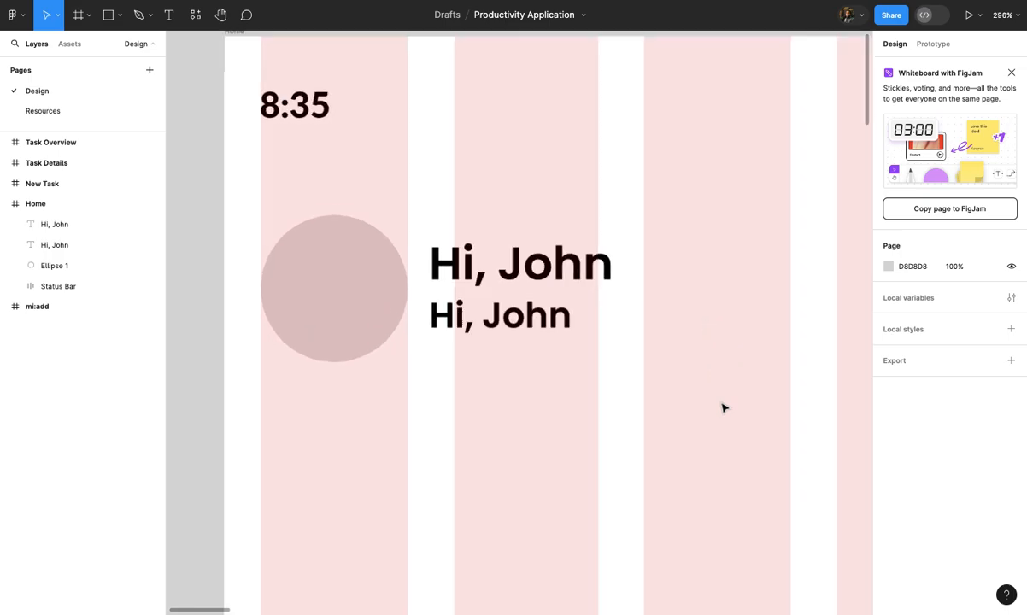
# Replace the lower duplicate greeting's text with "Your daily adventure starts now" and left-align it
pyautogui.doubleClick(547, 323)
pyautogui.scroll(-2, 544, 318)
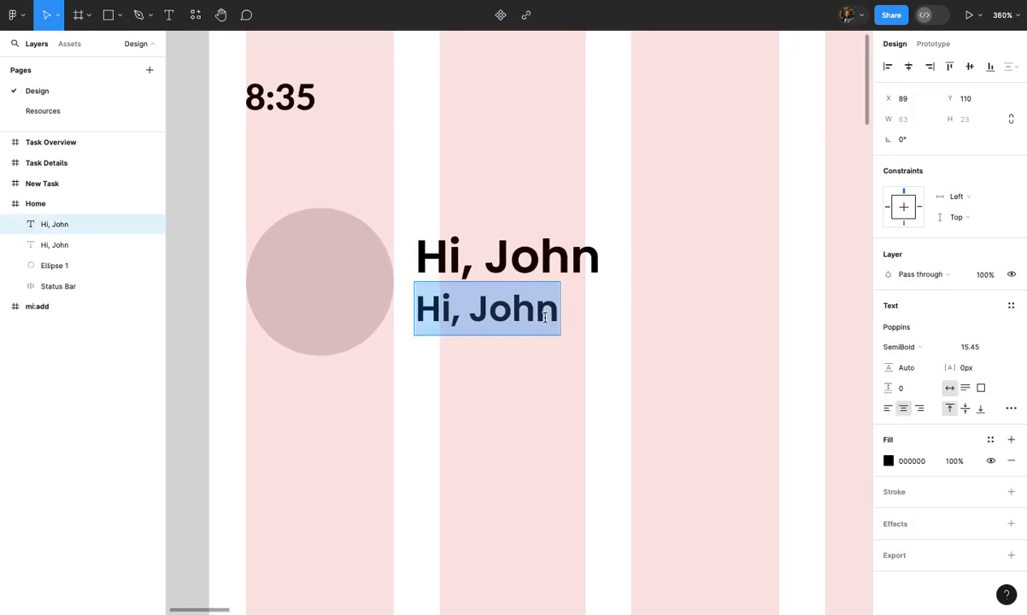
pyautogui.write('Your dail')
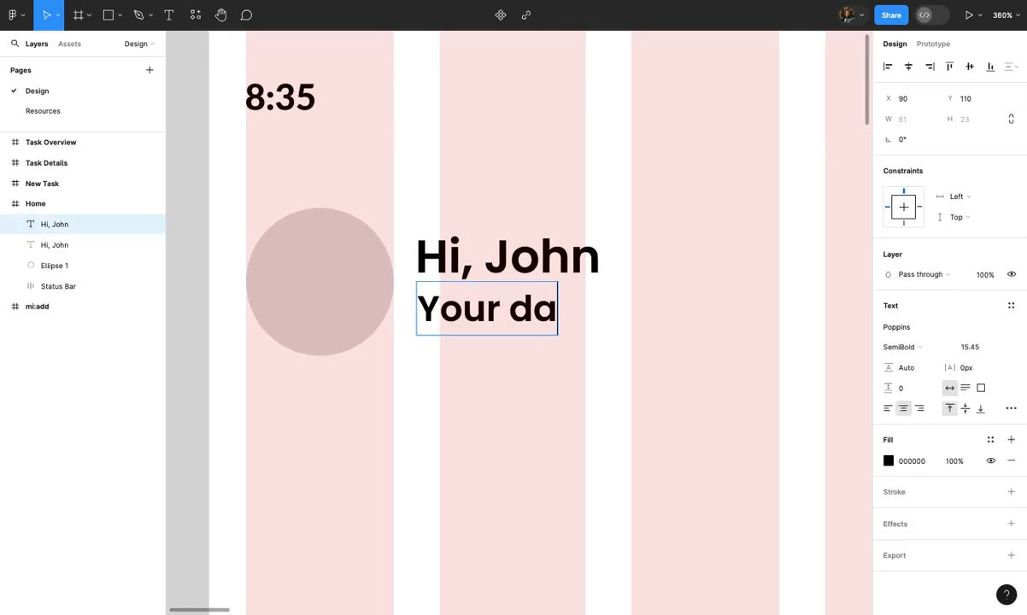
pyautogui.press('BackSpace')
pyautogui.press('BackSpace')
pyautogui.press('BackSpace')
pyautogui.press('BackSpace')
pyautogui.click(888, 408)
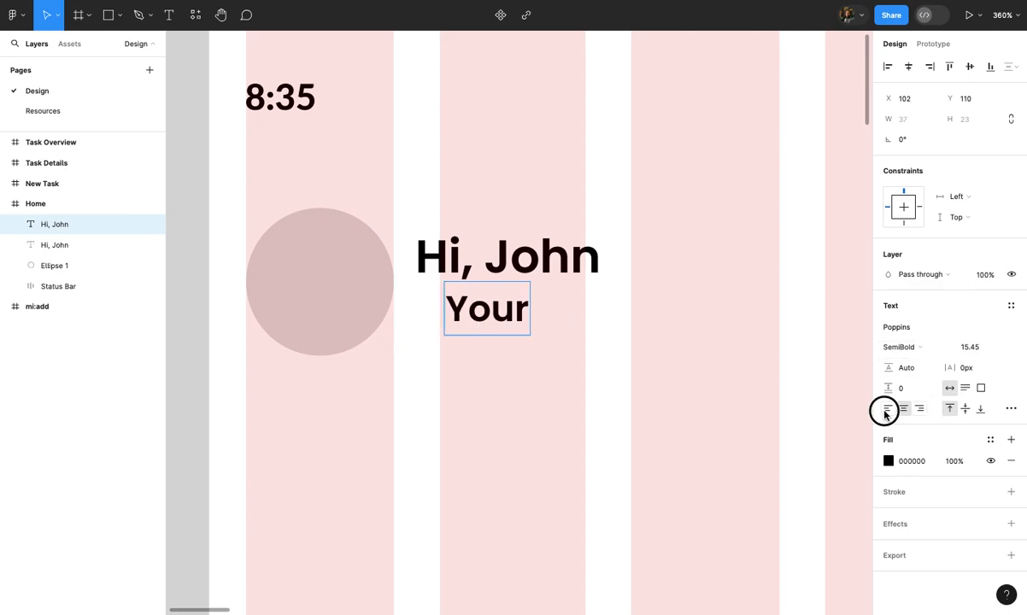
pyautogui.write('daily ')
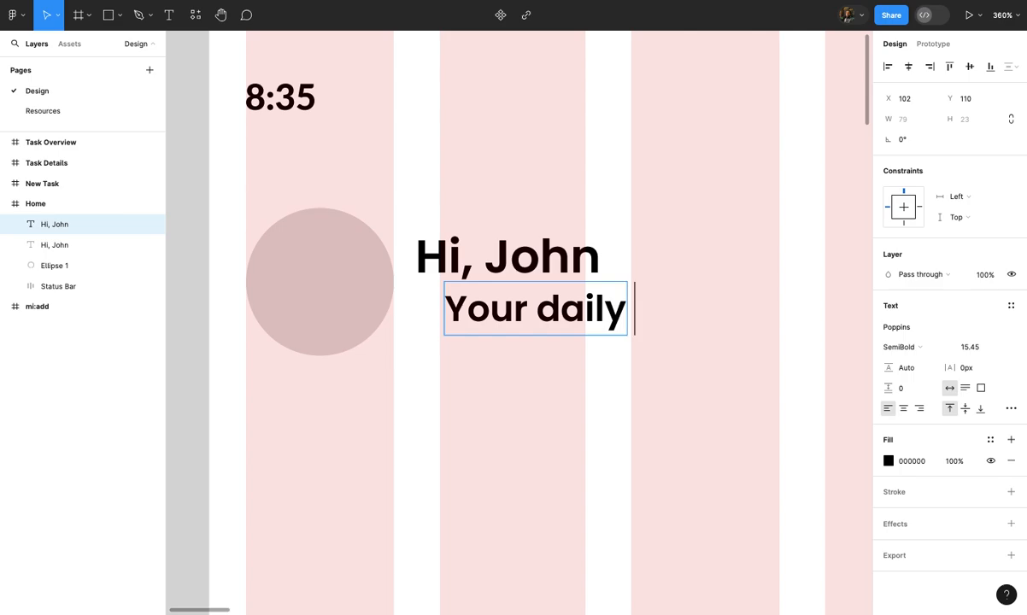
pyautogui.write('adv')
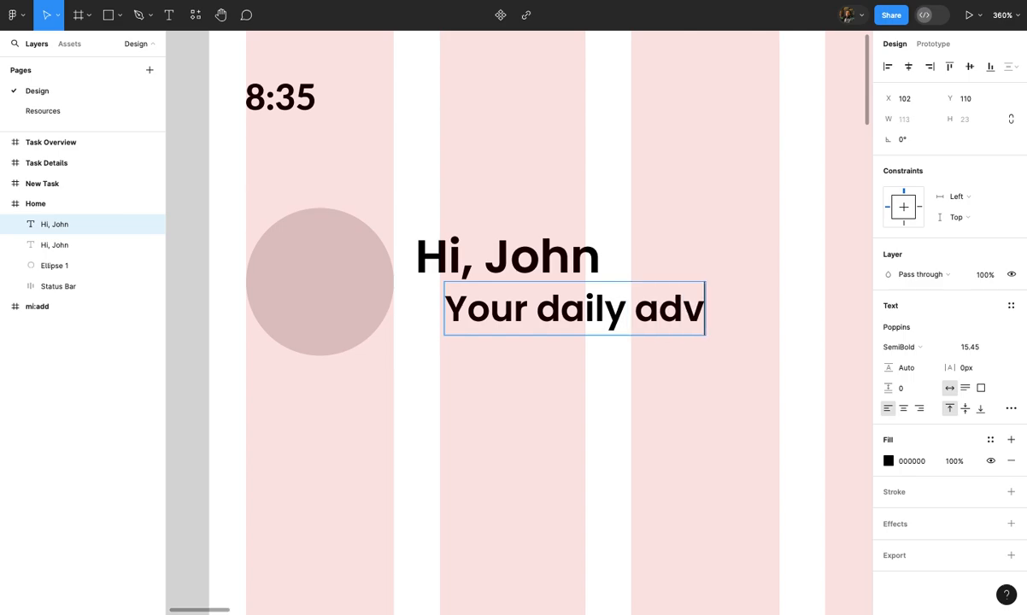
pyautogui.write('enture sto')
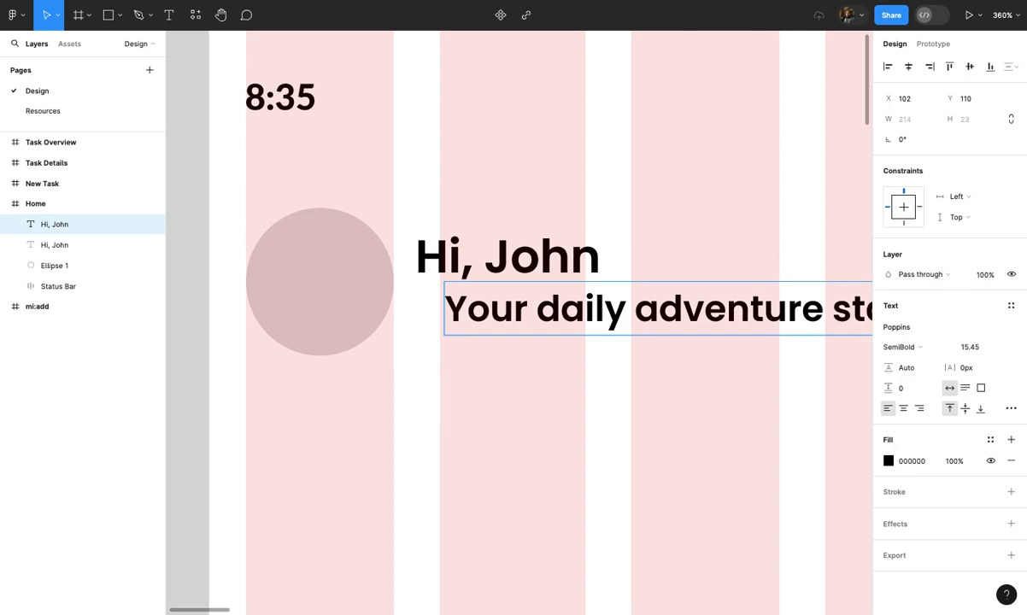
pyautogui.click(560, 400)
pyautogui.scroll(-5, 560, 402)
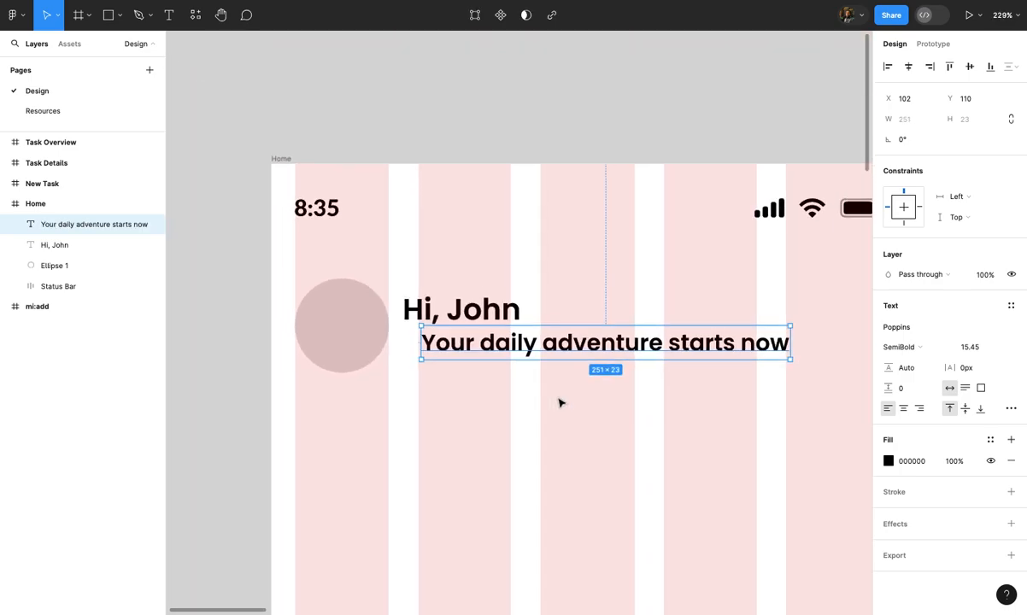
# Set the "Your daily adventure starts now" line to font size 14 and Medium weight
pyautogui.scroll(3, 560, 402)
pyautogui.click(977, 349)
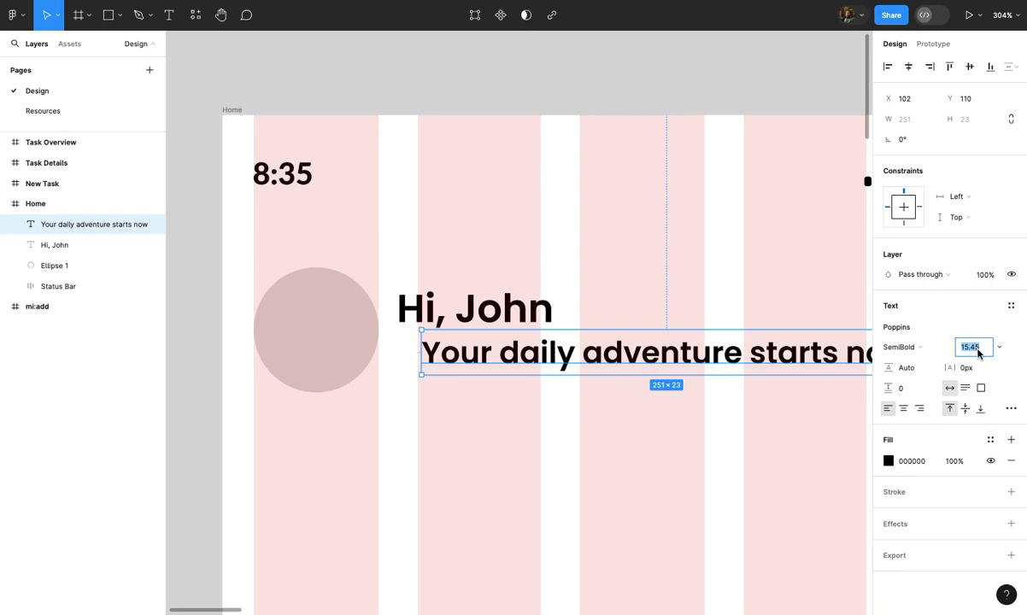
pyautogui.write('14')
pyautogui.press('Return')
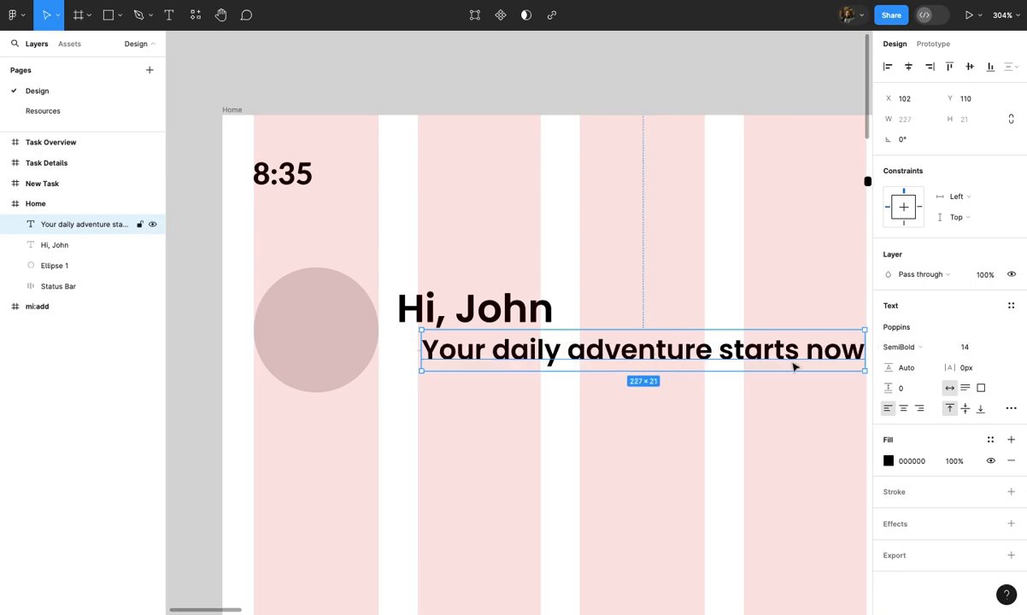
pyautogui.click(893, 347)
pyautogui.click(890, 331)
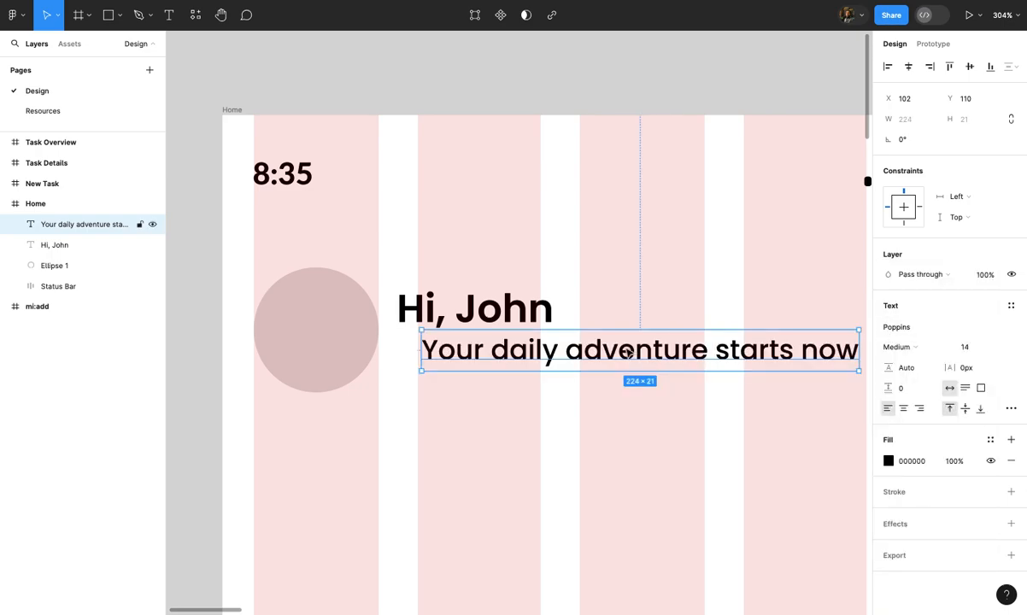
# Combine the greeting and the line below it in a vertical auto layout with a spacing of 2
pyautogui.keyDown('shift'); pyautogui.click(548, 320); pyautogui.keyUp('shift')
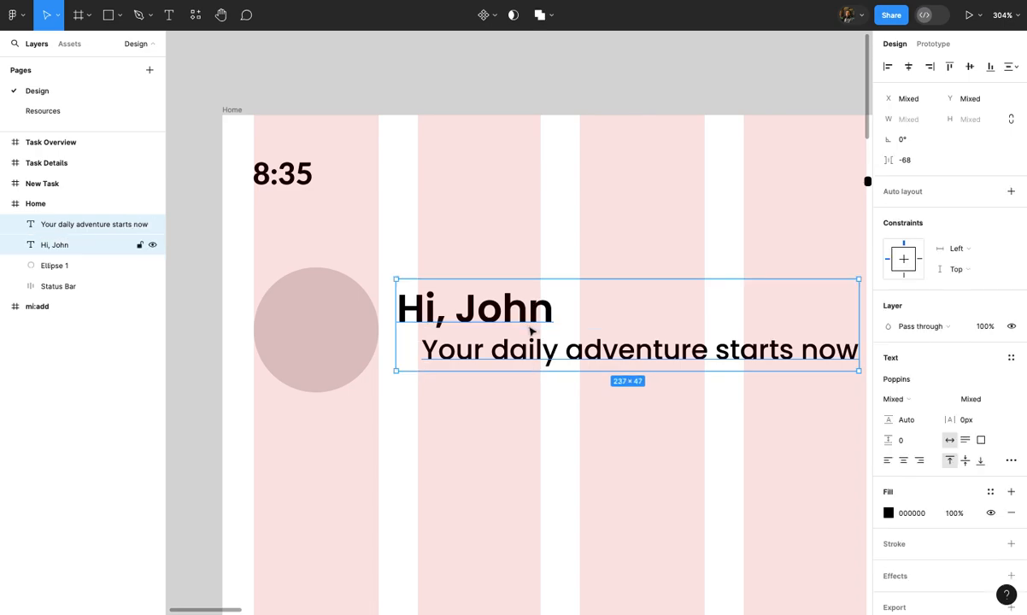
pyautogui.hotkey('shift', 'a')
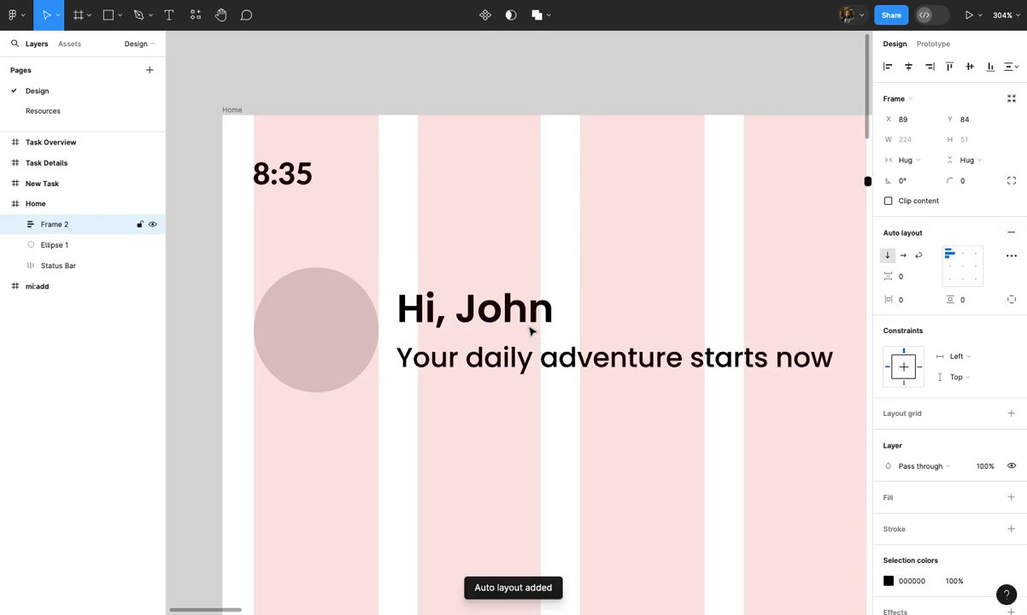
pyautogui.scroll(-3, 530, 331)
pyautogui.scroll(4, 649, 343)
pyautogui.moveTo(635, 354)
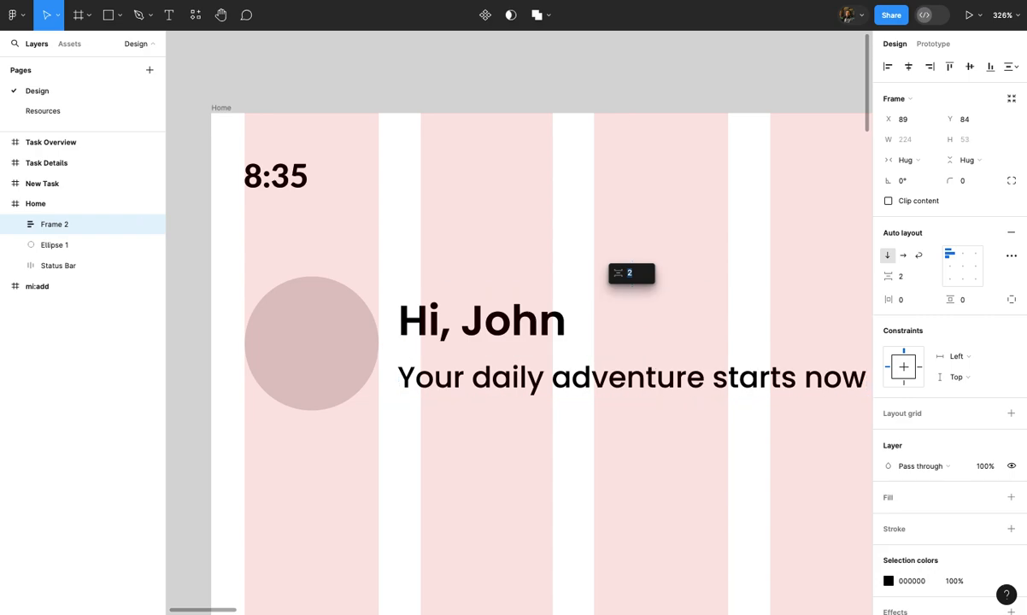
pyautogui.click(662, 419)
# Create a color style named "Text" from the greeting's black fill
pyautogui.doubleClick(651, 387)
pyautogui.scroll(-2, 653, 383)
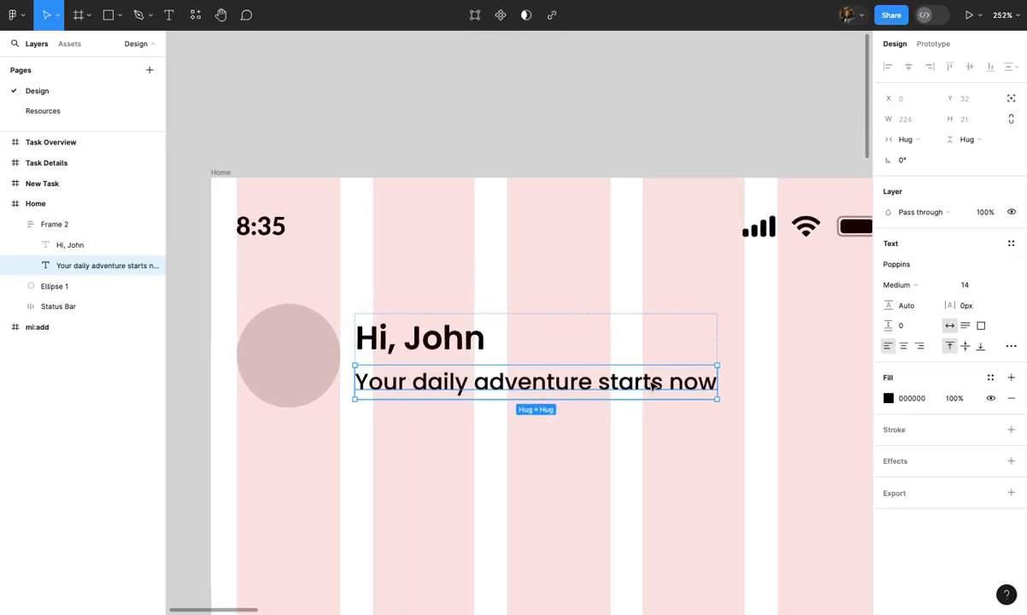
pyautogui.click(469, 357)
pyautogui.scroll(2, 470, 356)
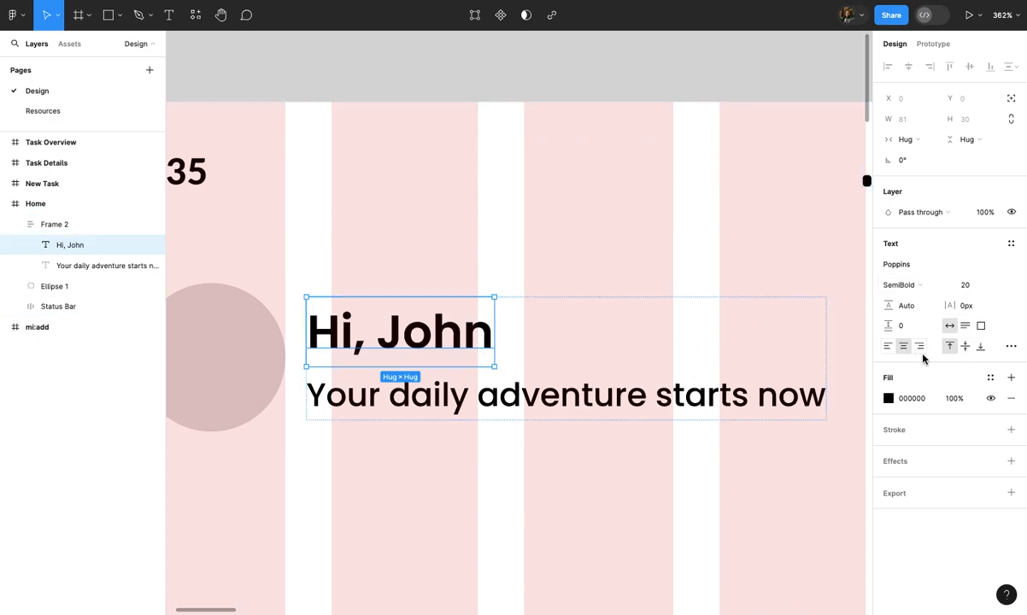
pyautogui.click(990, 378)
pyautogui.click(839, 381)
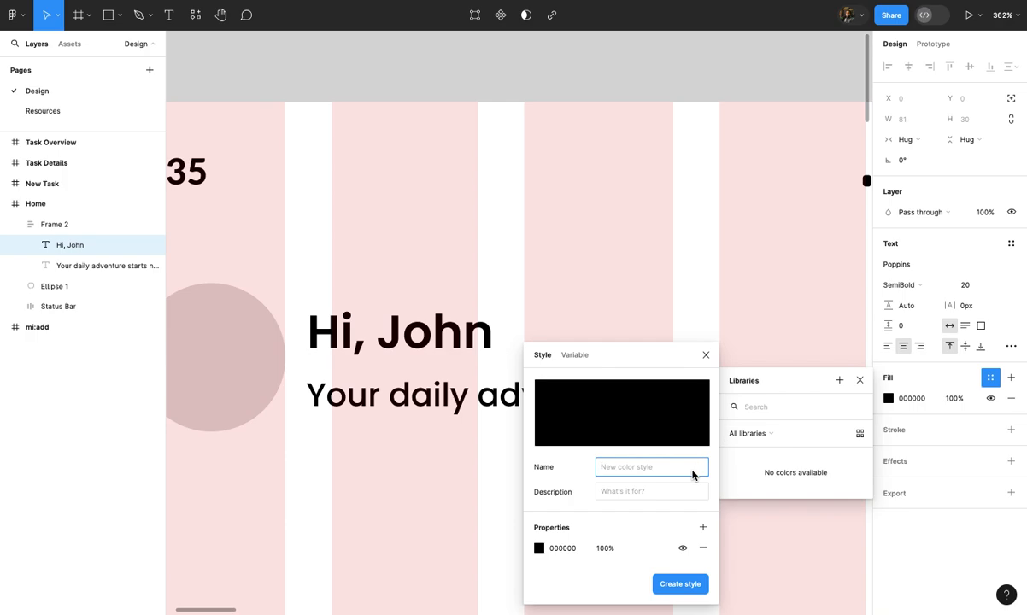
pyautogui.write('Te')
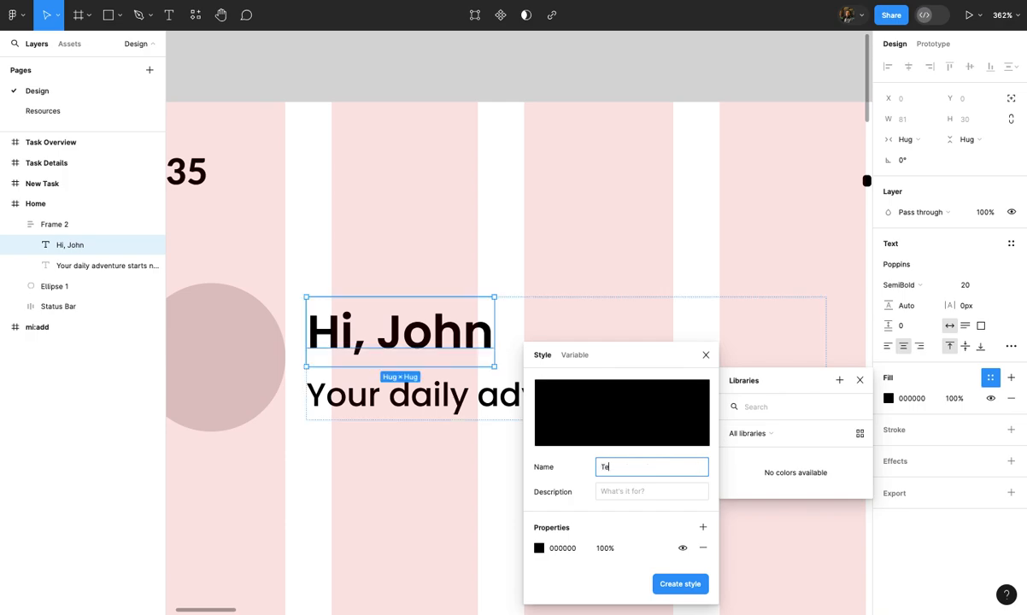
pyautogui.write('xt')
pyautogui.press('Return')
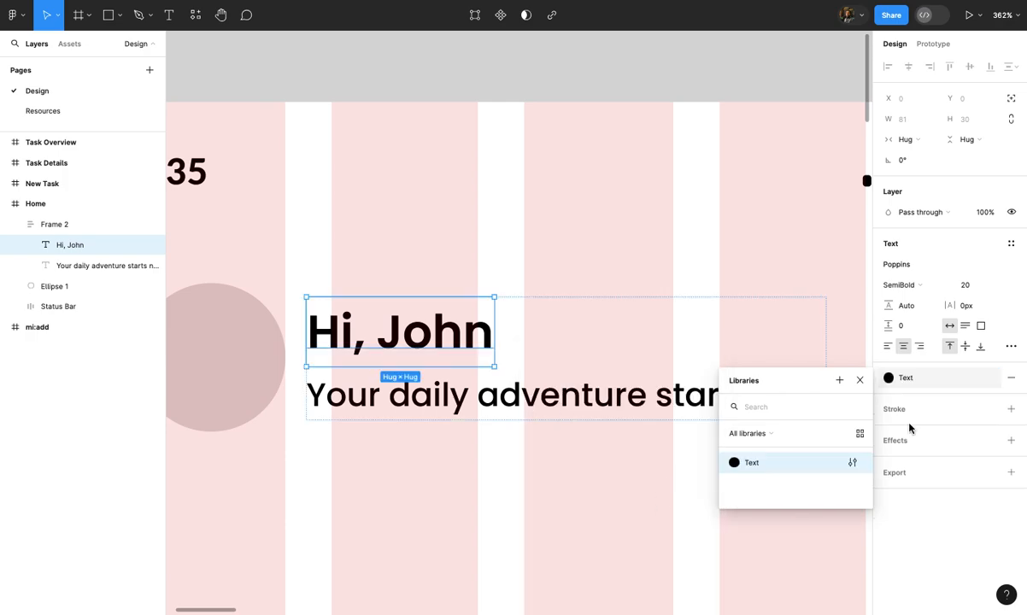
pyautogui.click(581, 573)
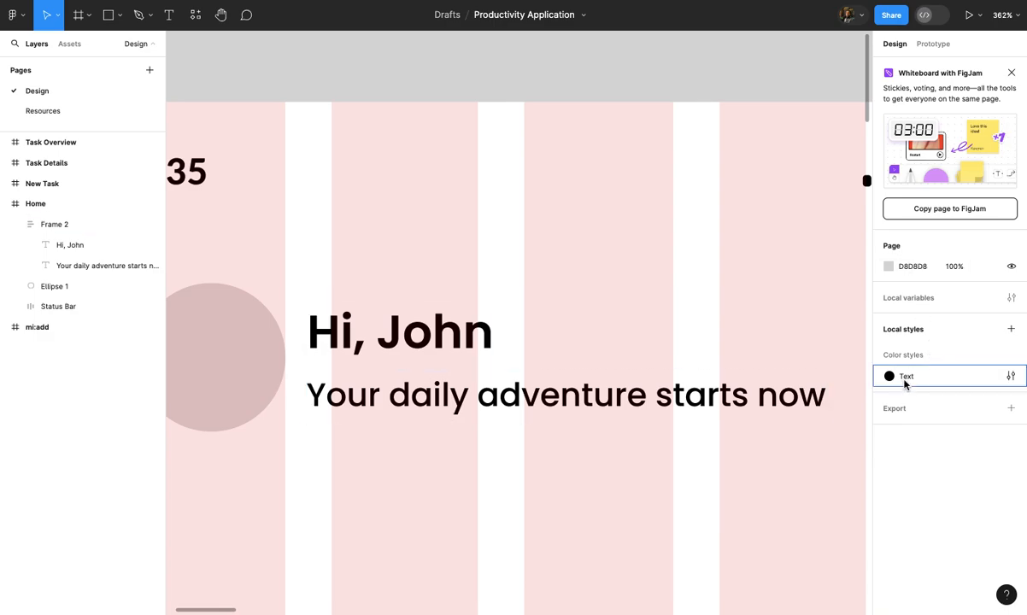
# Change the fill of the "Your daily adventure starts now" line to dark grey 535353
pyautogui.click(754, 390)
pyautogui.click(753, 387)
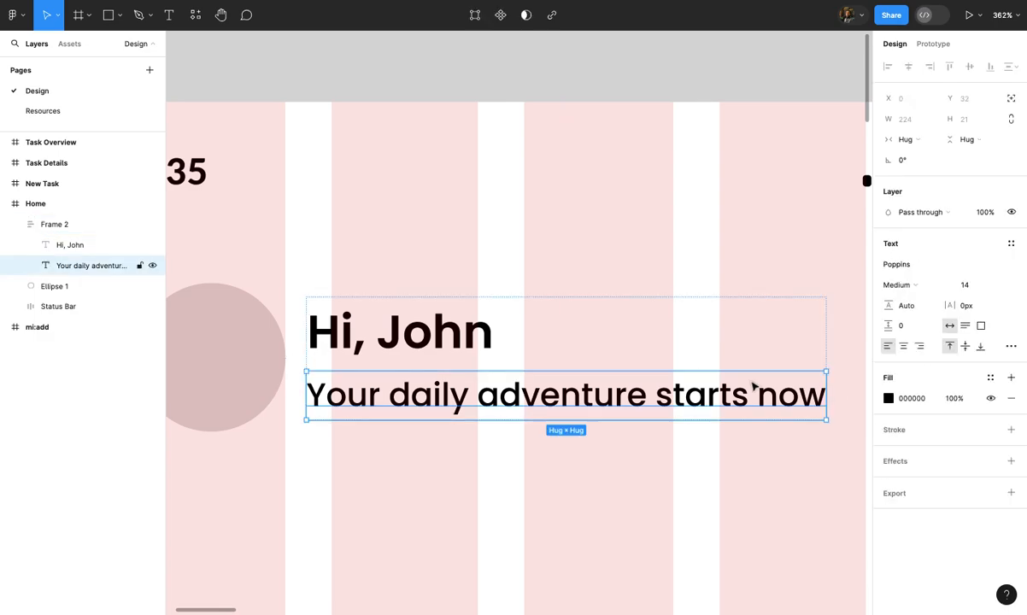
pyautogui.click(897, 400)
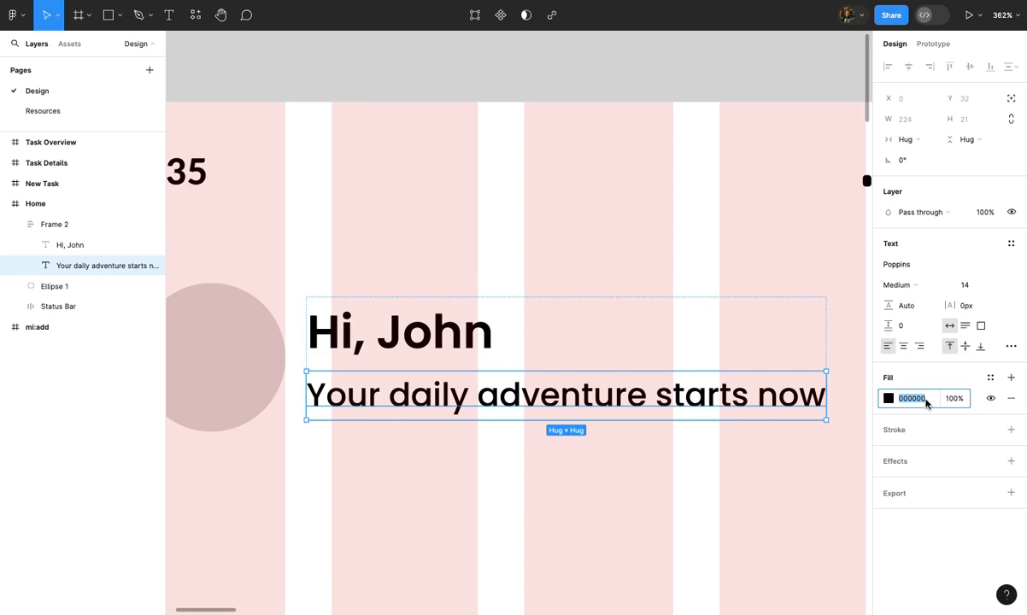
pyautogui.click(888, 398)
pyautogui.moveTo(722, 436); pyautogui.dragTo(712, 391)
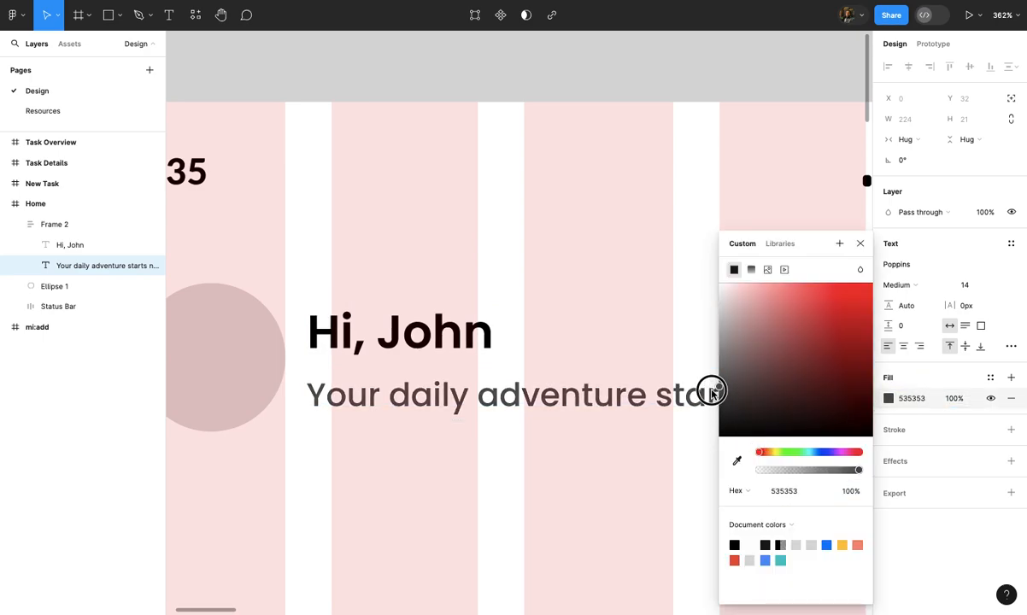
pyautogui.click(661, 508)
pyautogui.scroll(-3, 668, 448)
# Create a color style named "Sub Heading" from the dark grey fill of the "Your daily adventure starts now" line
pyautogui.click(688, 419)
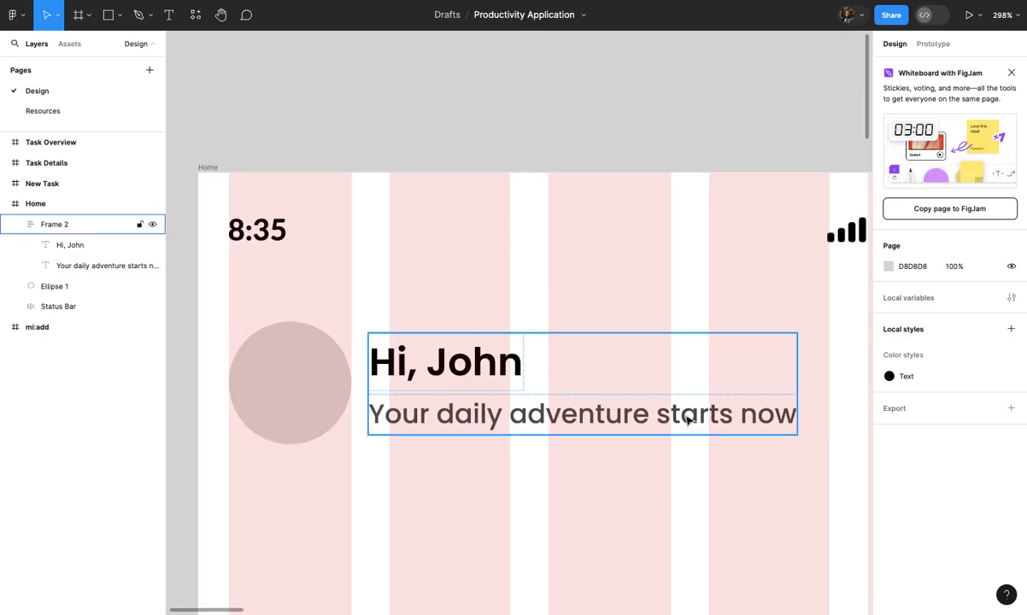
pyautogui.click(688, 418)
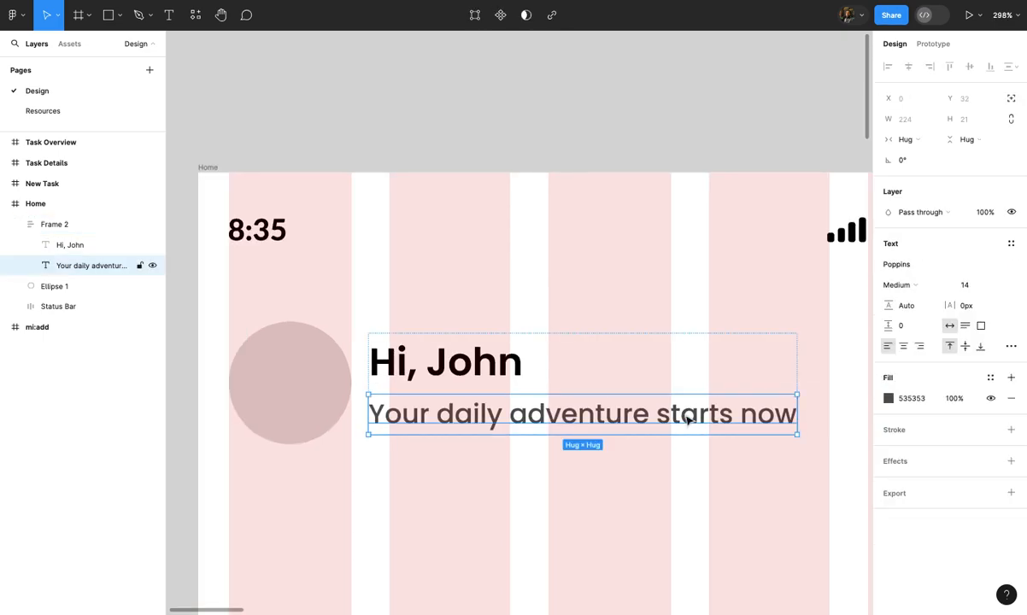
pyautogui.click(993, 379)
pyautogui.click(839, 381)
pyautogui.write('Sub H')
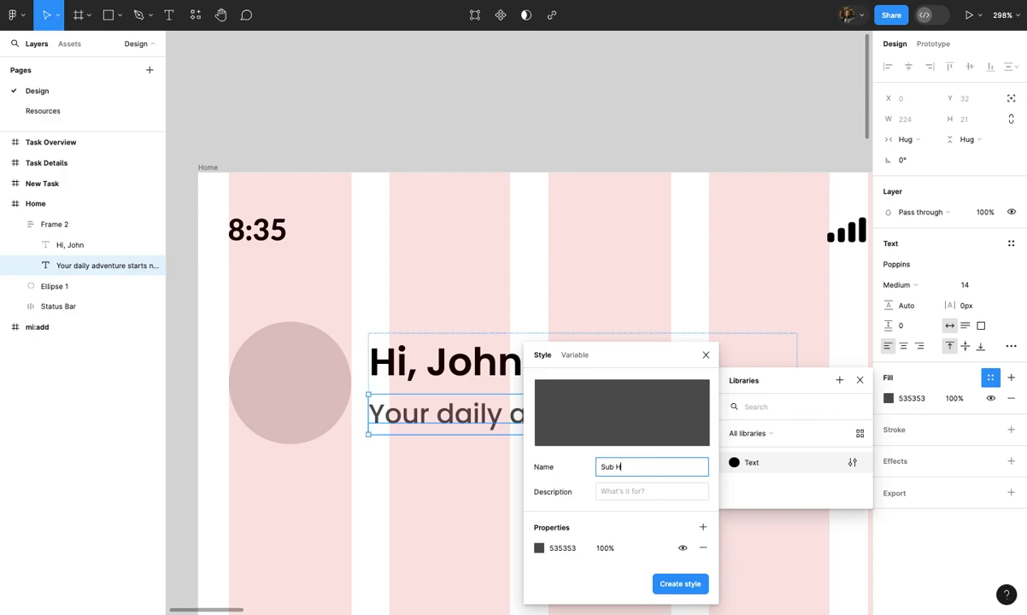
pyautogui.press('Return')
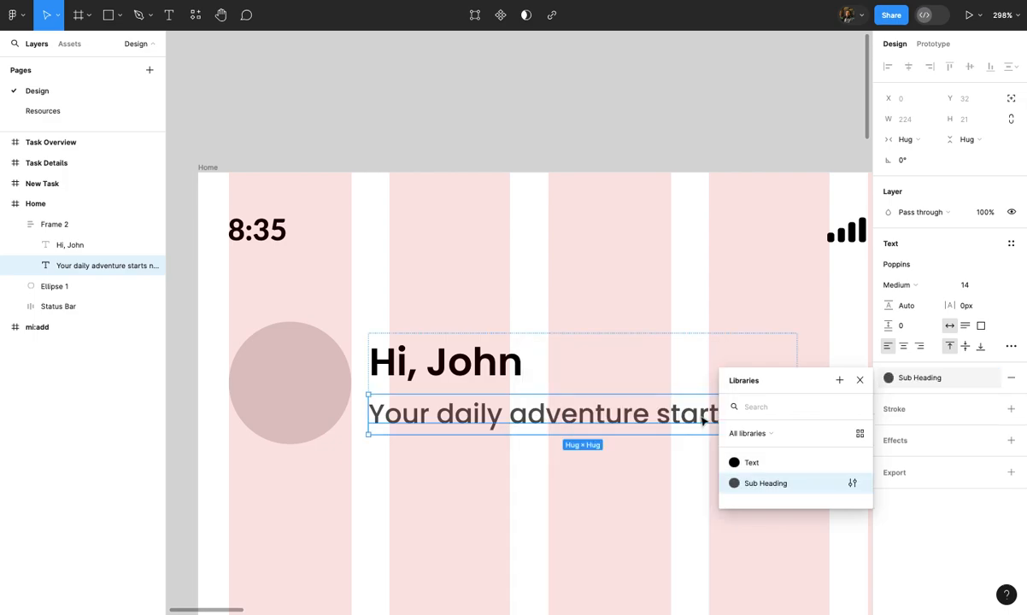
pyautogui.click(673, 336)
# Examine the header text frame and the spacing between the greeting and the line below it
pyautogui.scroll(-5, 671, 332)
pyautogui.click(656, 325)
pyautogui.scroll(3, 655, 324)
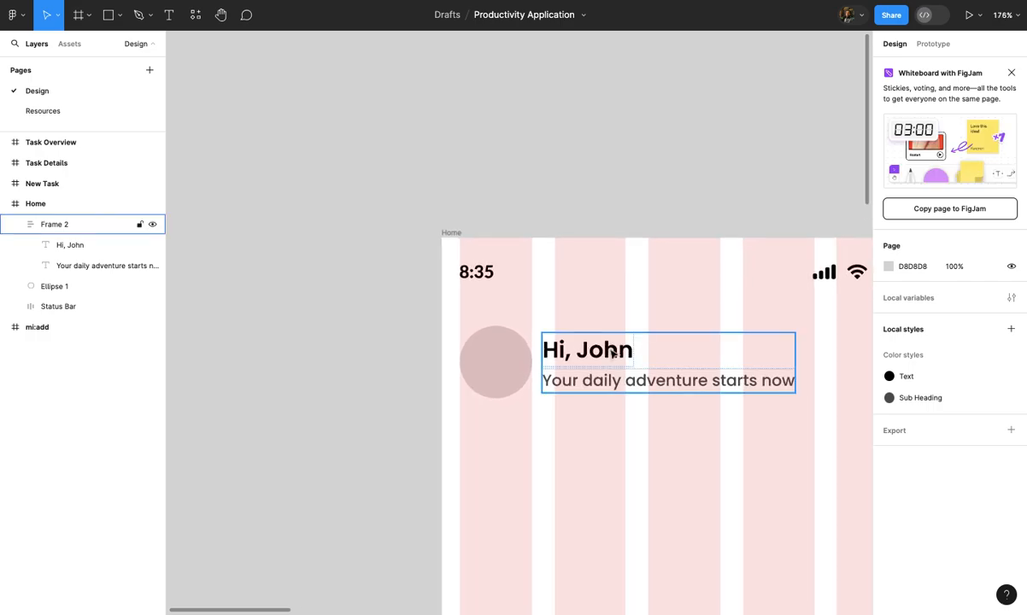
pyautogui.scroll(5, 655, 326)
pyautogui.click(742, 376)
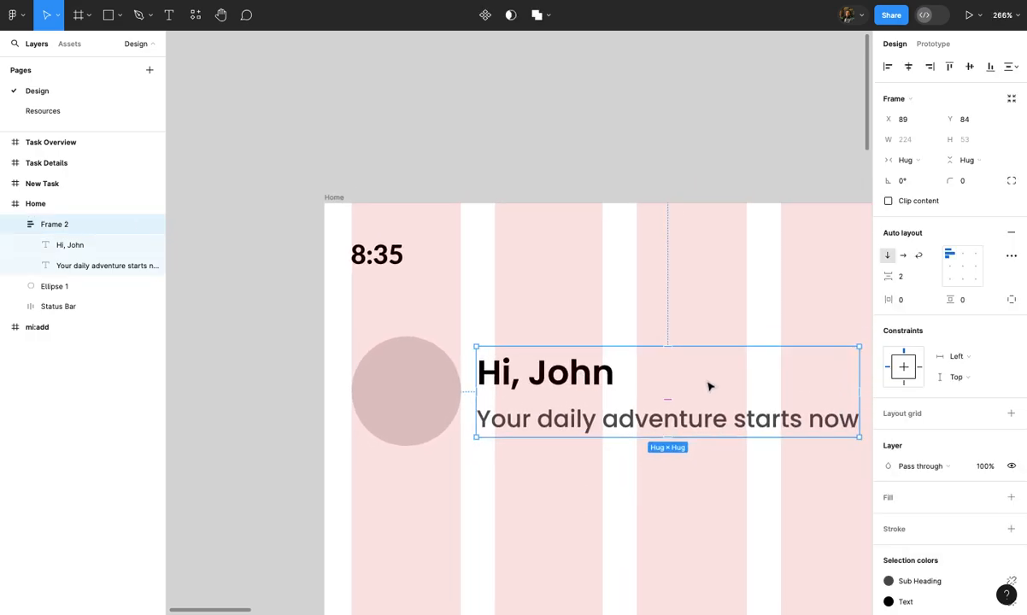
pyautogui.scroll(4, 711, 386)
pyautogui.scroll(-3, 674, 400)
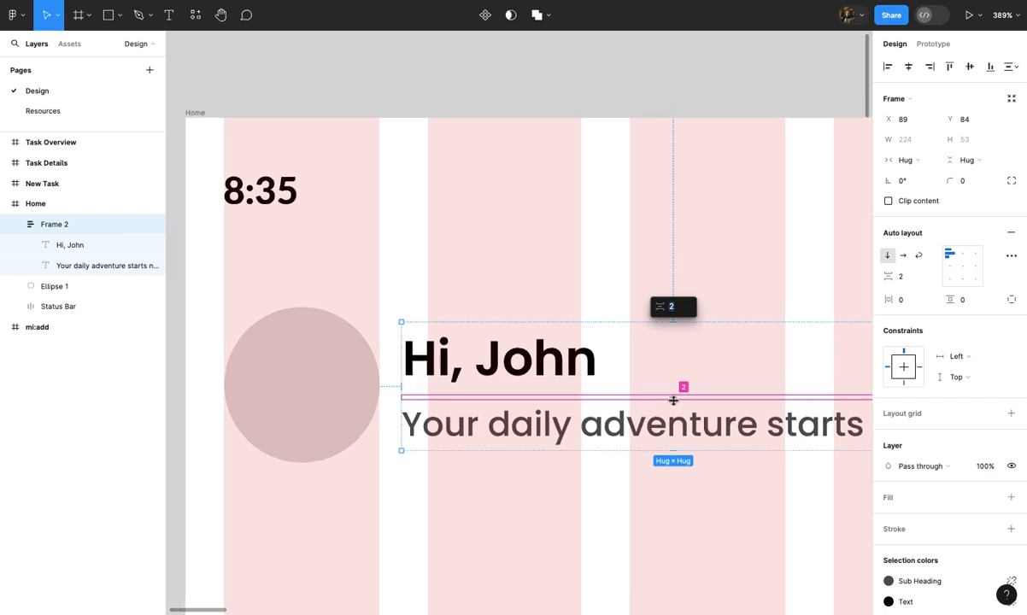
pyautogui.click(682, 311)
pyautogui.scroll(-3, 682, 311)
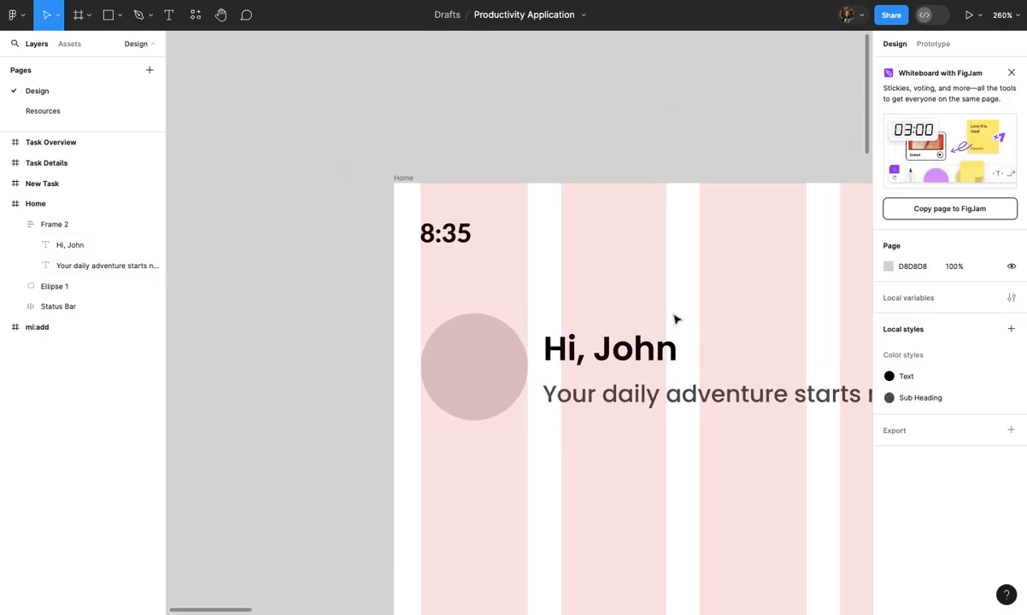
pyautogui.click(650, 359)
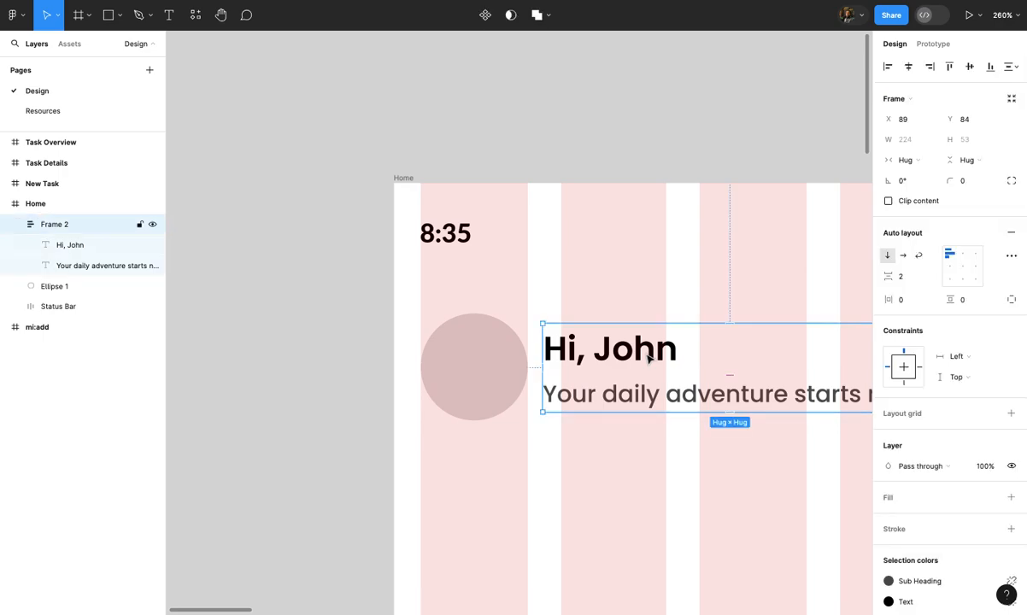
pyautogui.scroll(2, 622, 310)
# Copy the red-haired avatar image from the Resources page and paste it into the Home frame on the Design page
pyautogui.click(106, 114)
pyautogui.scroll(-5, 402, 206)
pyautogui.hscroll(10, 401, 206)
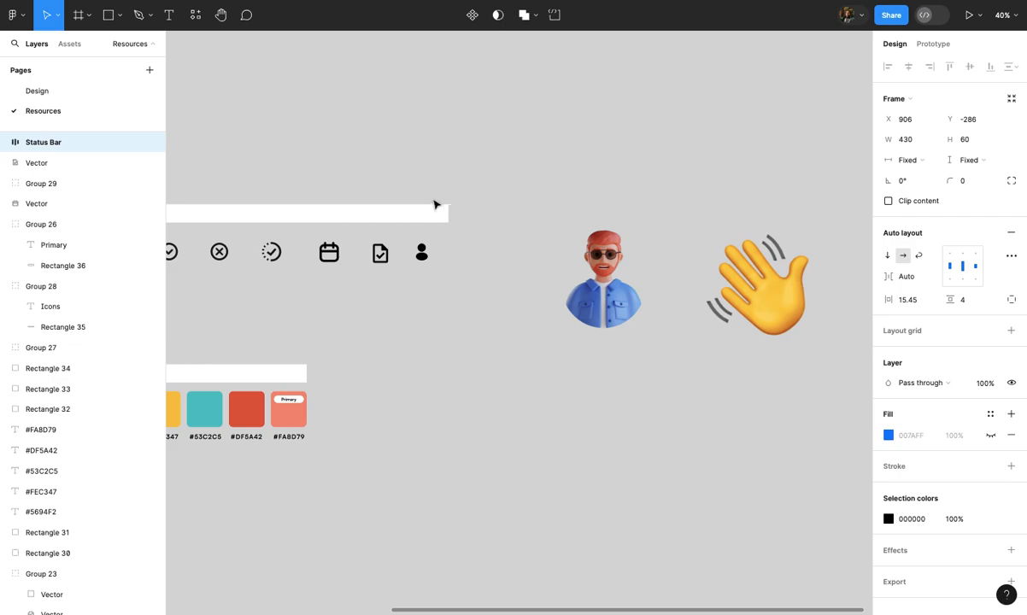
pyautogui.click(446, 207)
pyautogui.click(555, 282)
pyautogui.scroll(6, 536, 284)
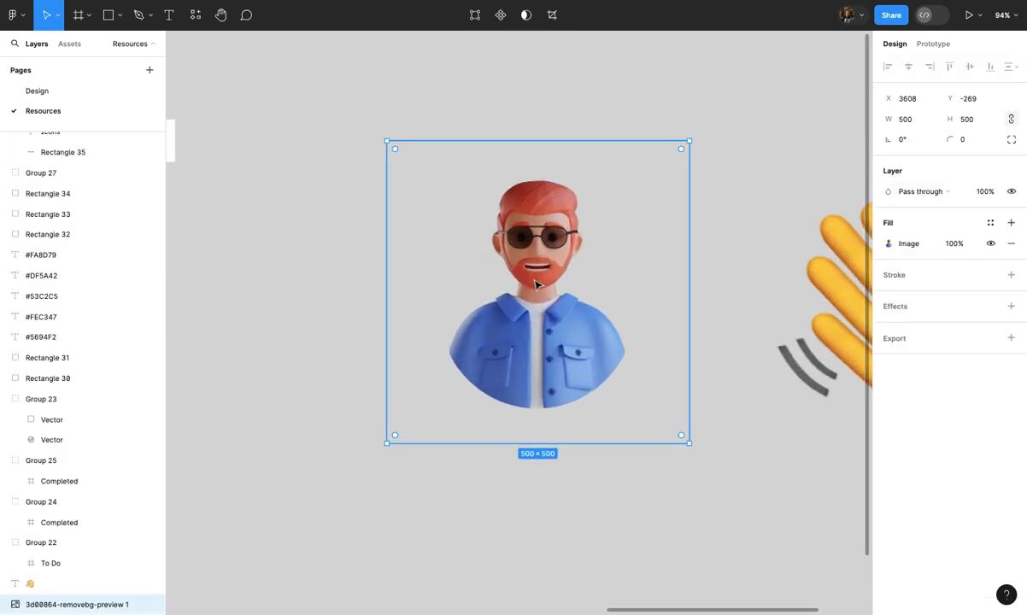
pyautogui.click(96, 92)
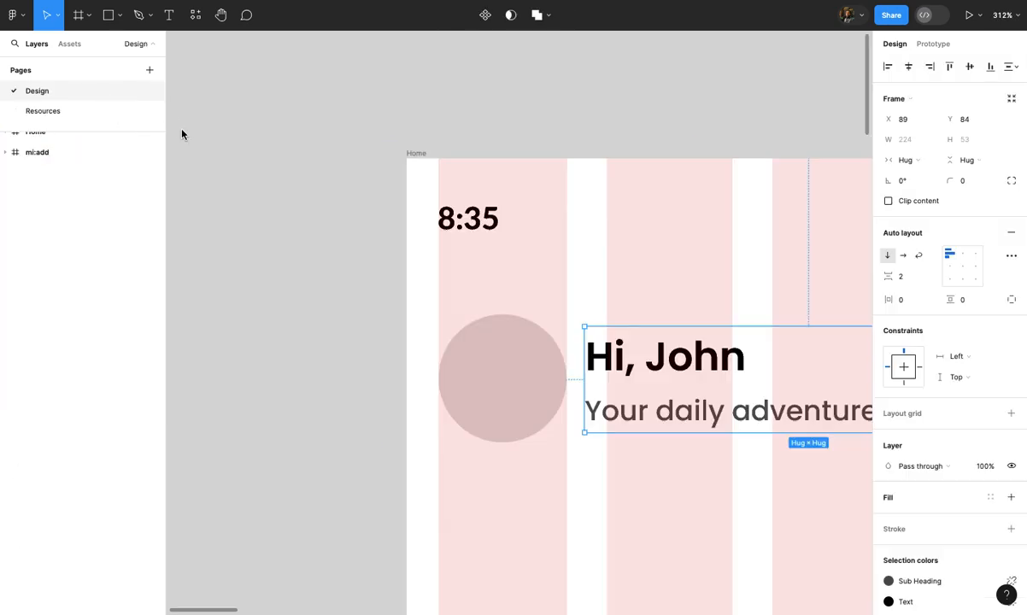
pyautogui.click(502, 308)
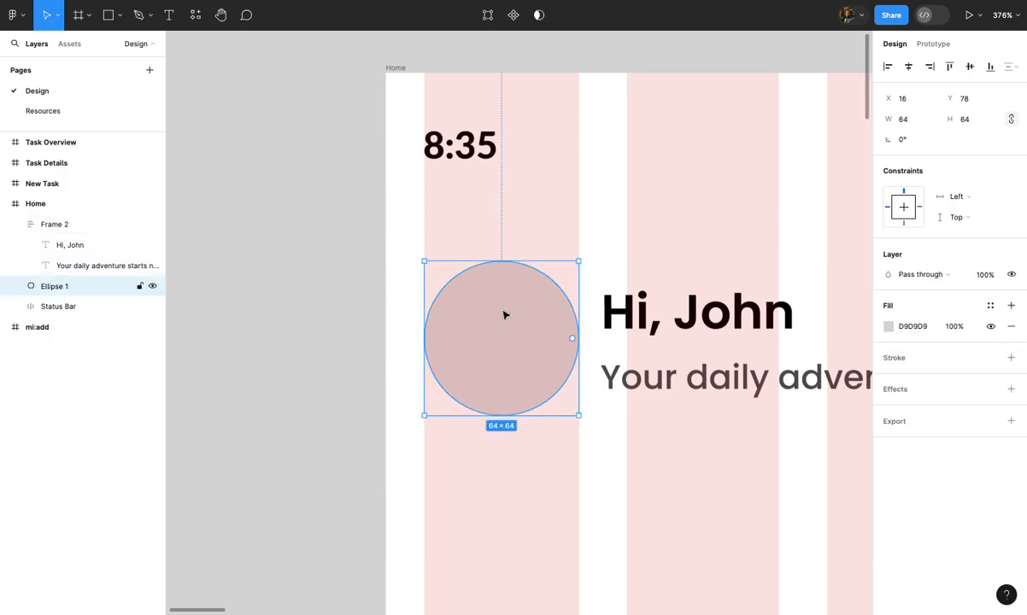
pyautogui.hotkey('ctrl', 'v')
pyautogui.scroll(-5, 608, 260)
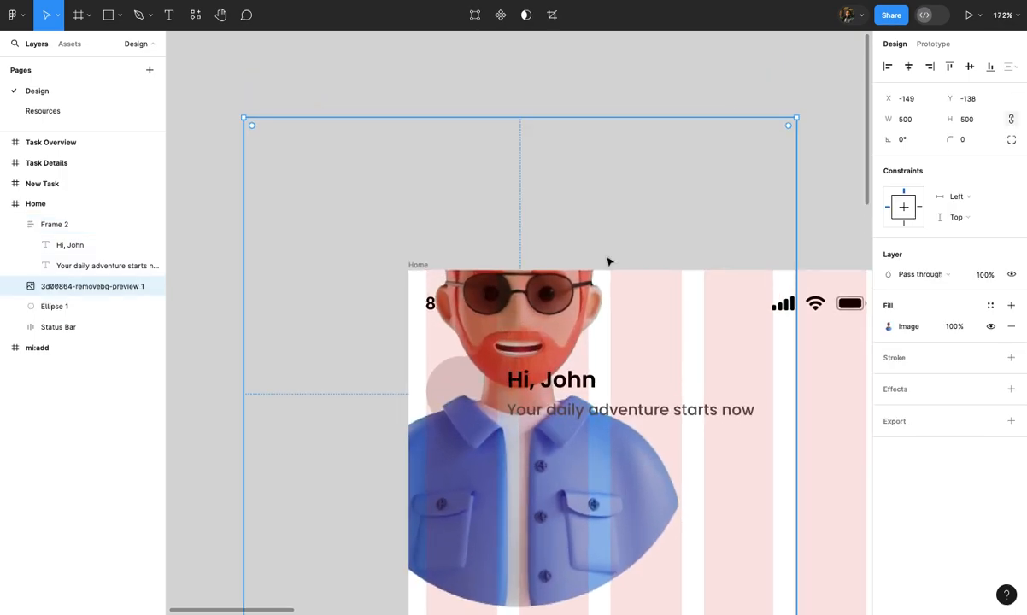
# Scale the avatar image down proportionally to 92 × 92 and place it over the grey circle beside the greeting
pyautogui.press('k')
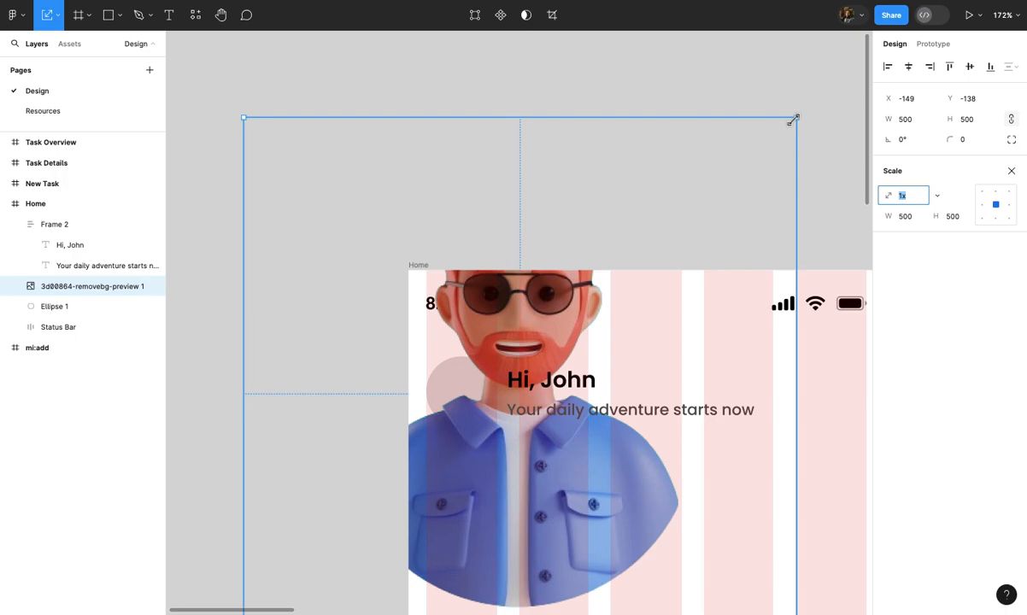
pyautogui.moveTo(793, 120); pyautogui.dragTo(606, 309)
pyautogui.moveTo(582, 349); pyautogui.dragTo(571, 344)
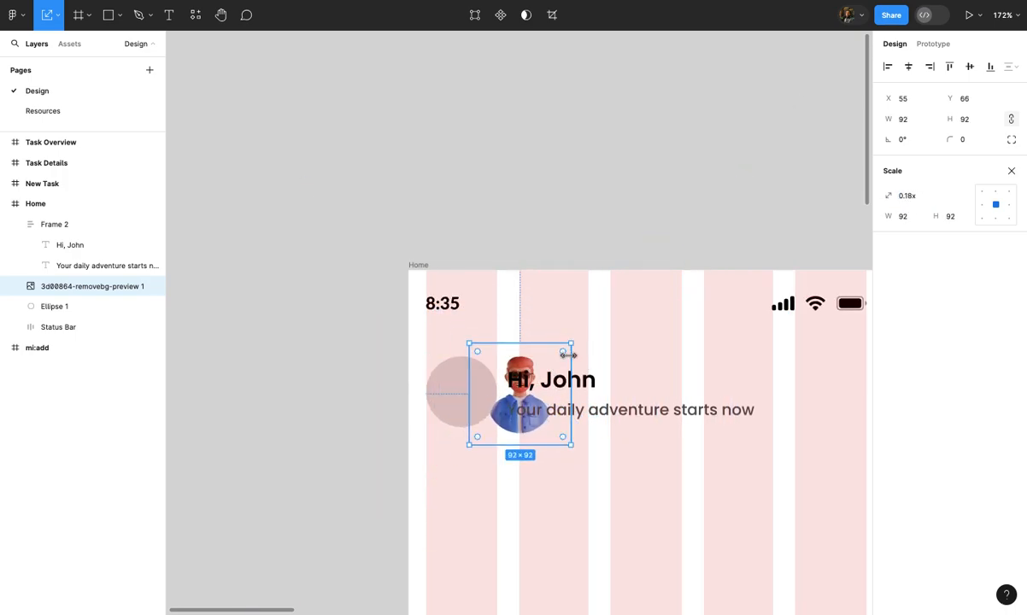
pyautogui.moveTo(516, 423); pyautogui.dragTo(459, 424)
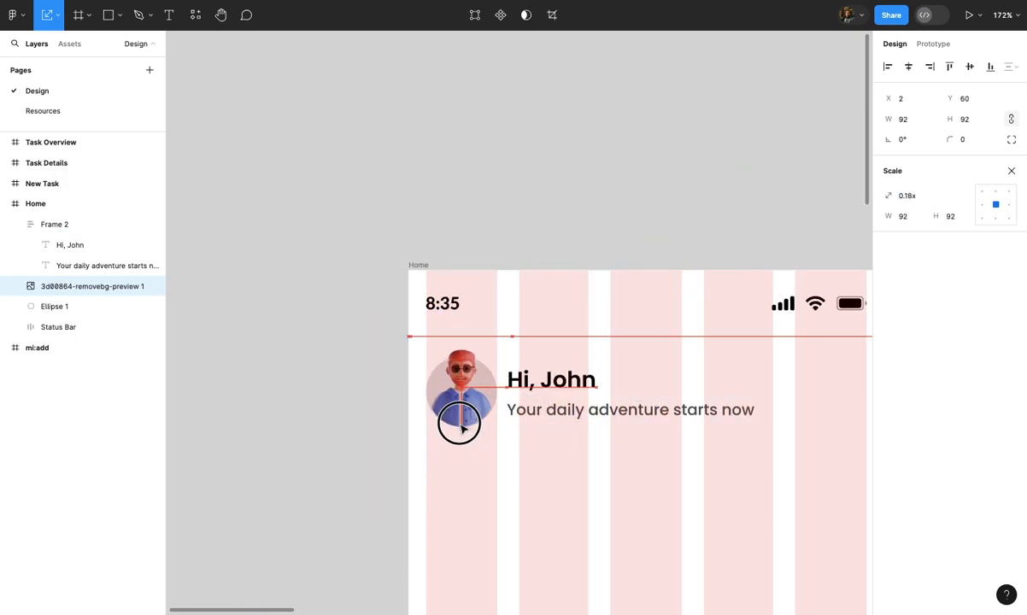
pyautogui.scroll(5, 459, 428)
pyautogui.click(311, 358)
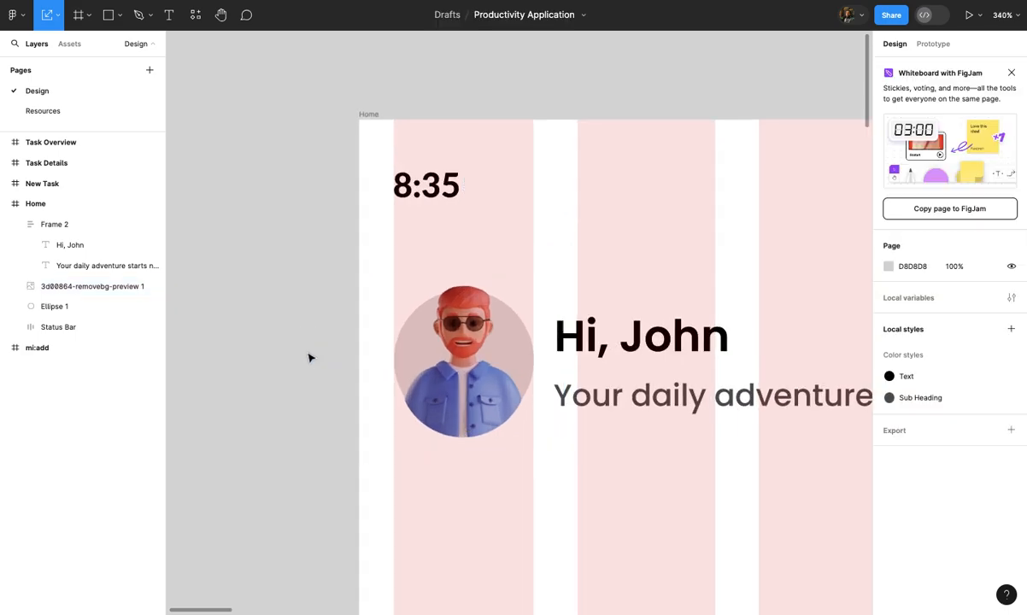
# Mask the avatar image with the grey circle beneath it
pyautogui.moveTo(310, 358); pyautogui.dragTo(478, 388)
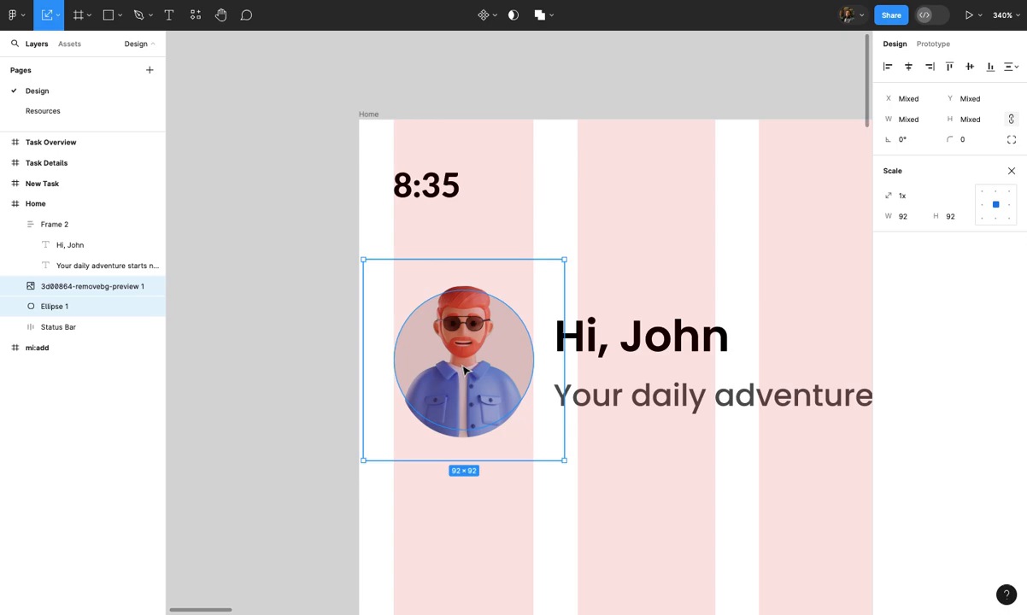
pyautogui.click(1012, 171)
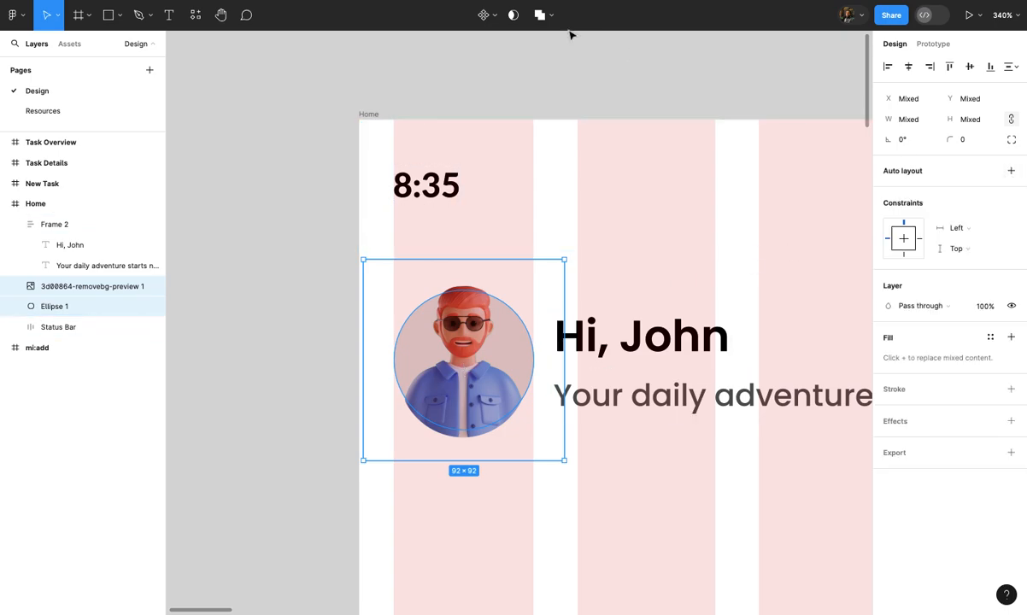
pyautogui.click(512, 19)
pyautogui.scroll(4, 521, 350)
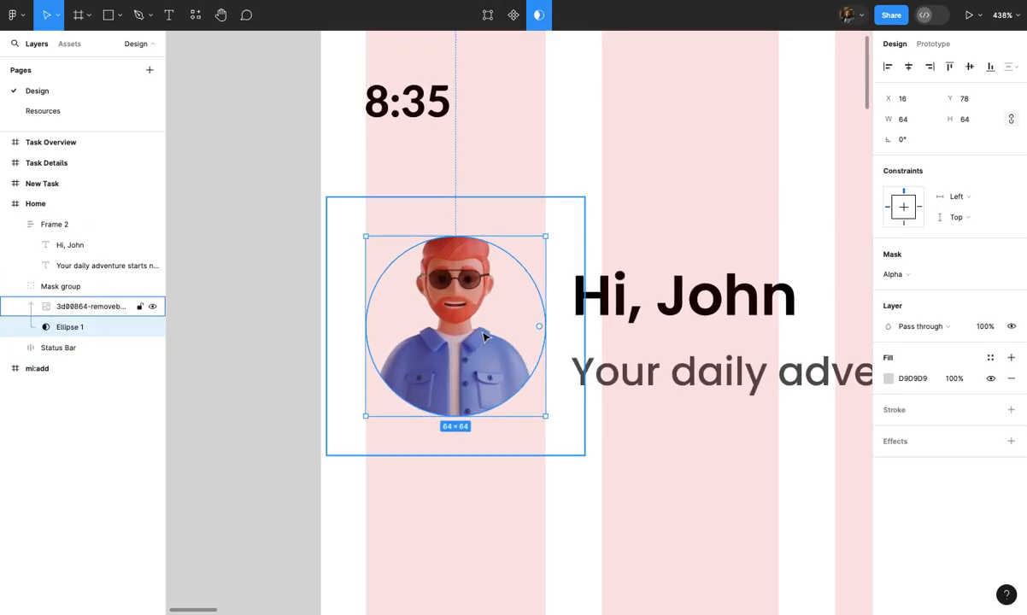
# Set the avatar's image fill mode to Crop and shift the picture slightly down inside the circular mask
pyautogui.click(888, 379)
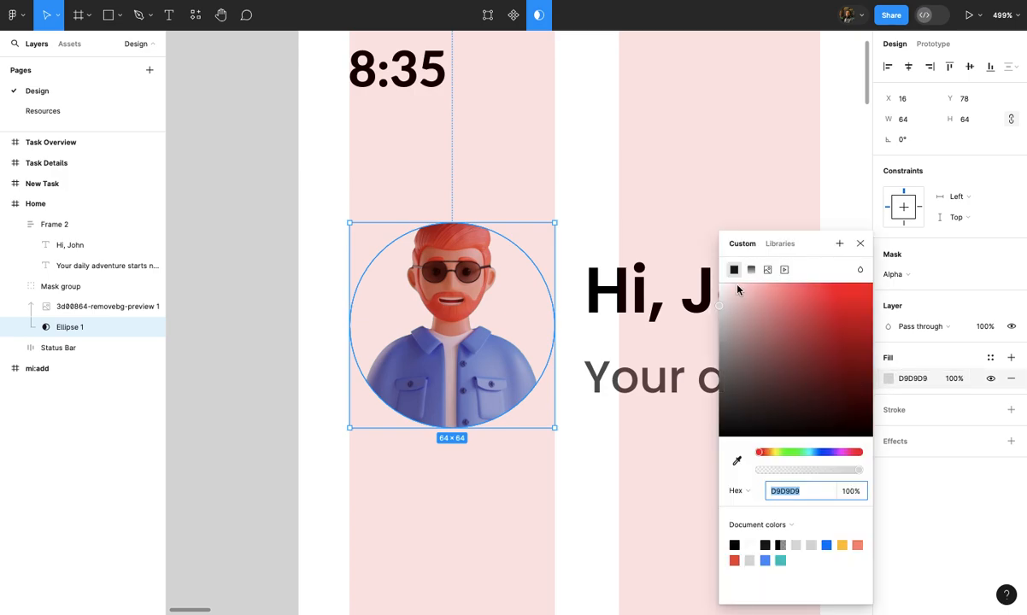
pyautogui.click(479, 343)
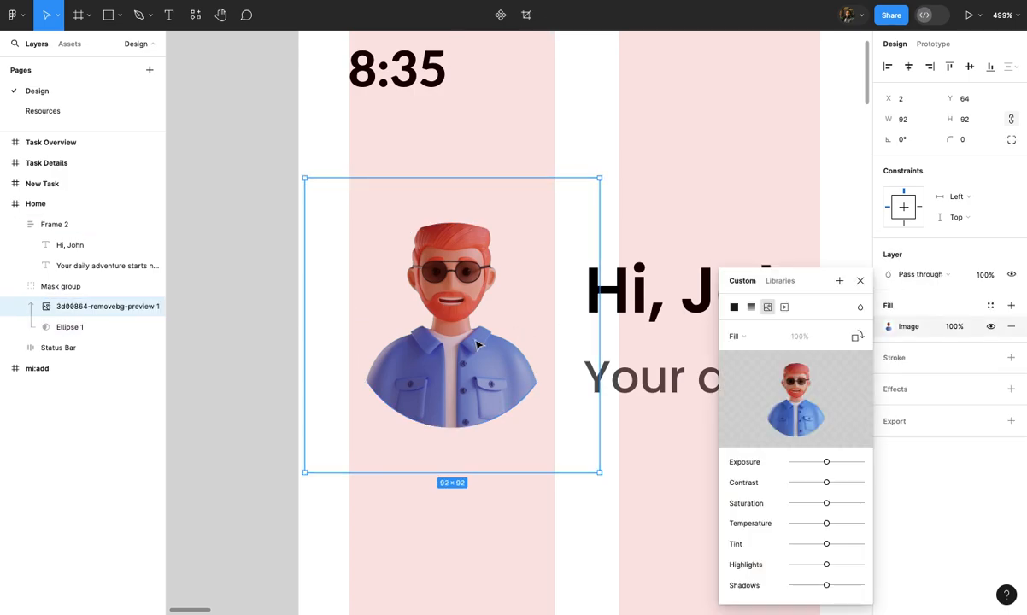
pyautogui.click(737, 336)
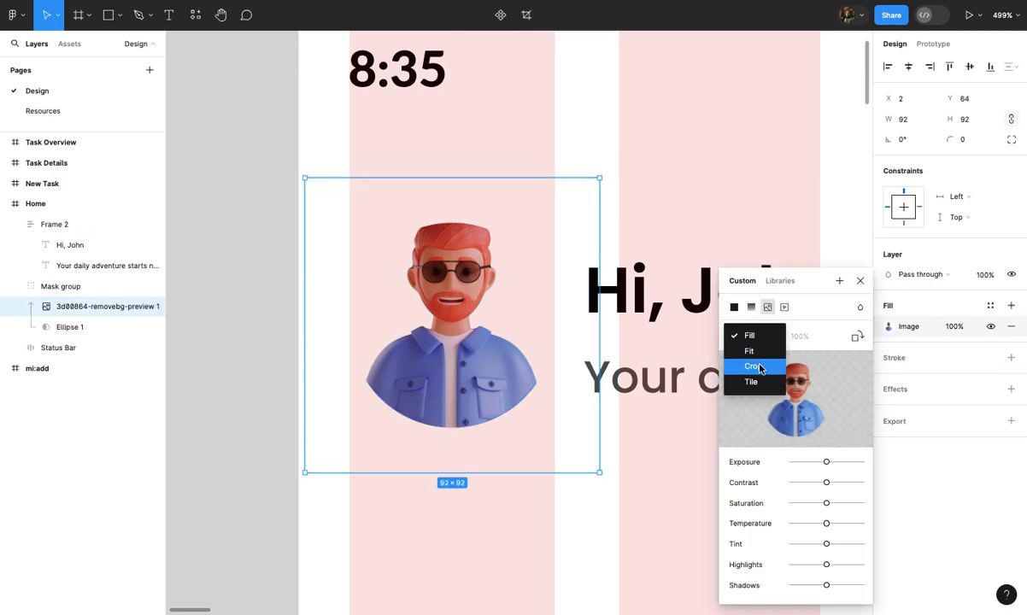
pyautogui.click(741, 365)
pyautogui.moveTo(470, 311); pyautogui.dragTo(473, 332)
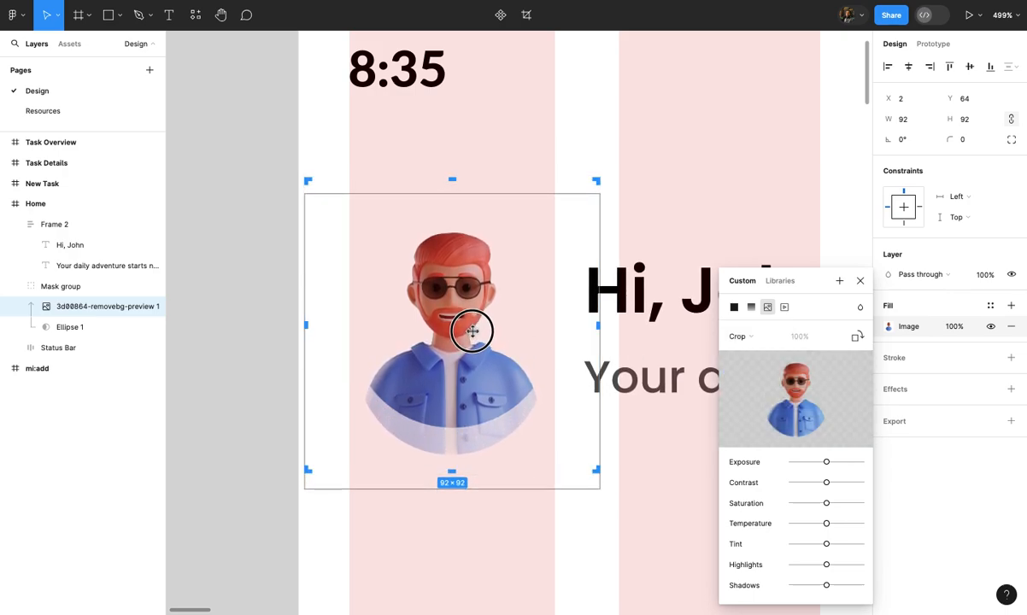
pyautogui.press('Return')
pyautogui.click(627, 186)
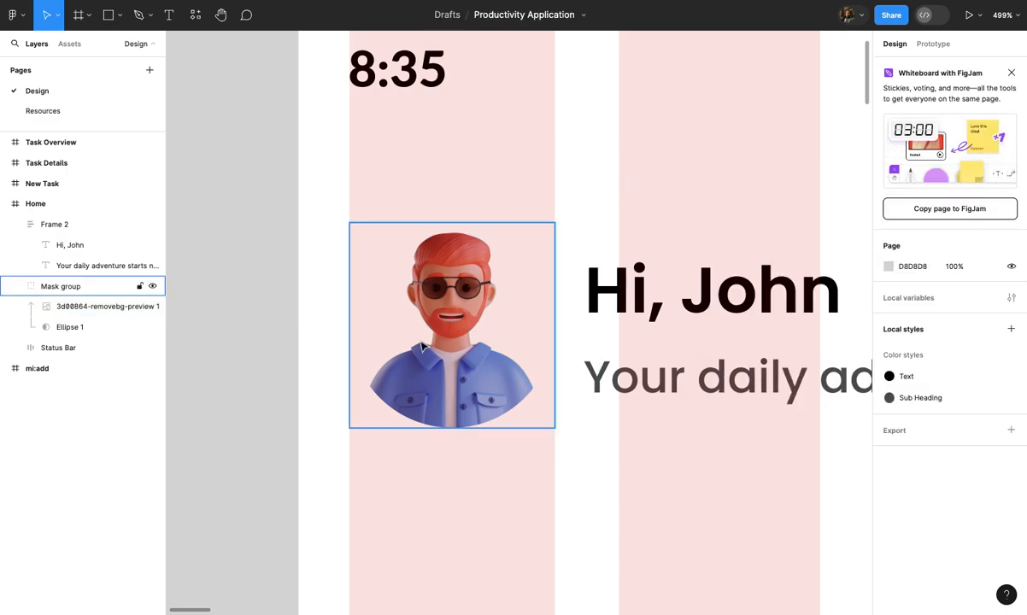
# Draw a second circle of 64 × 64 below the avatar and move it over the masked portrait
pyautogui.click(422, 347)
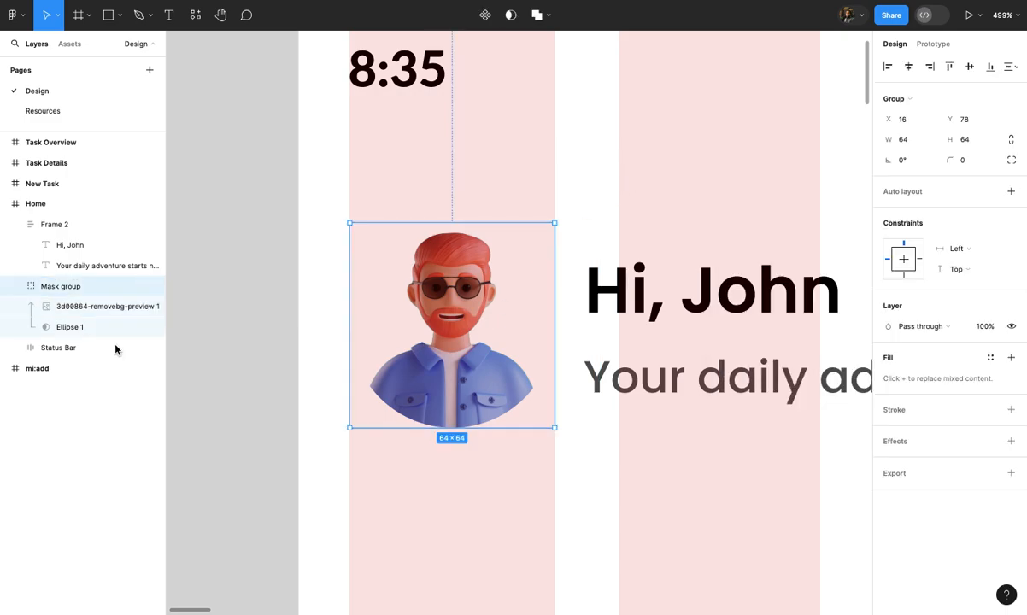
pyautogui.click(83, 333)
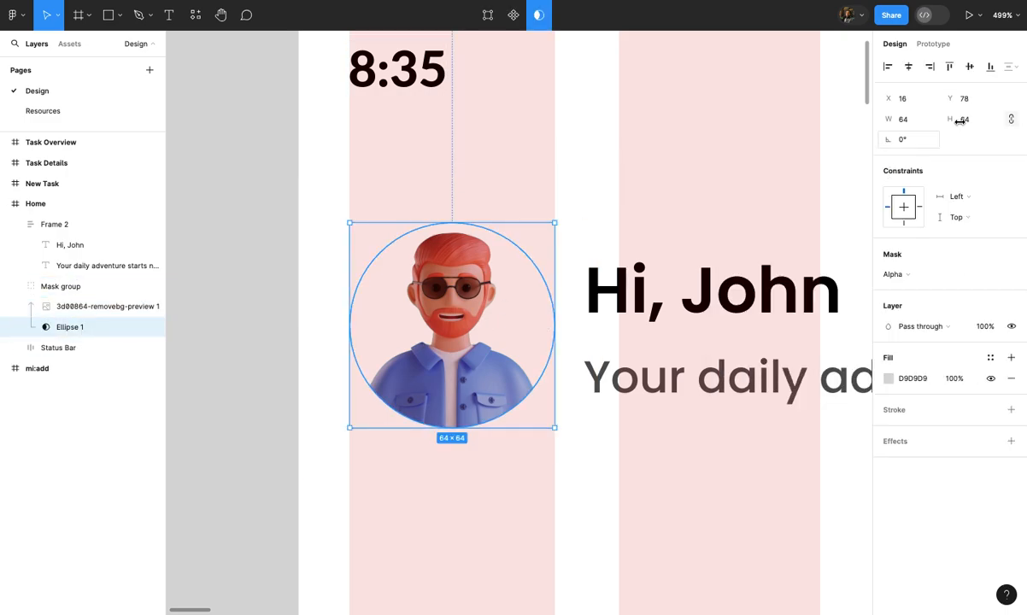
pyautogui.scroll(-3, 584, 455)
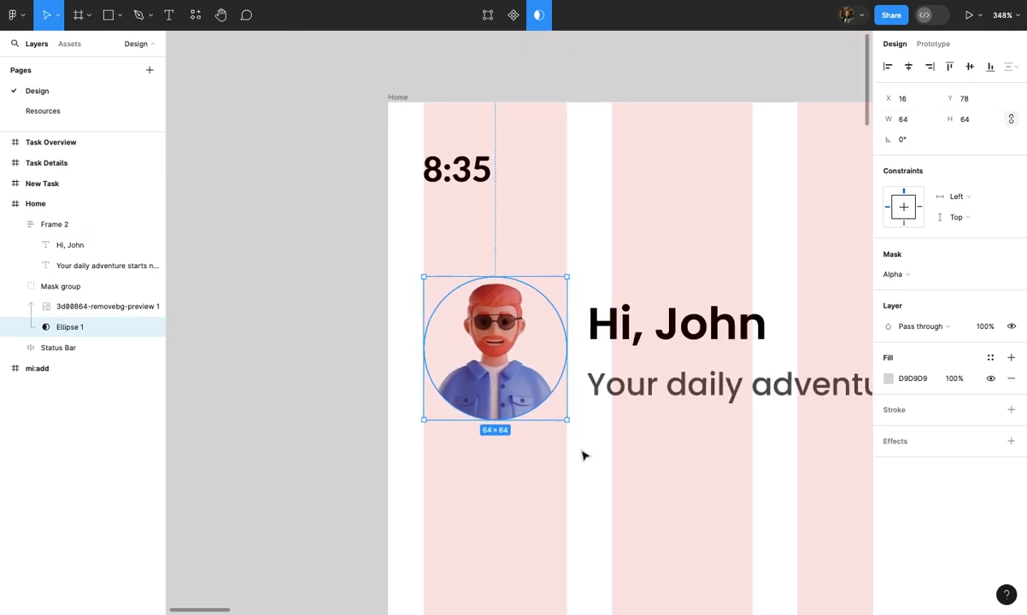
pyautogui.scroll(2, 537, 475)
pyautogui.click(502, 461)
pyautogui.press('o')
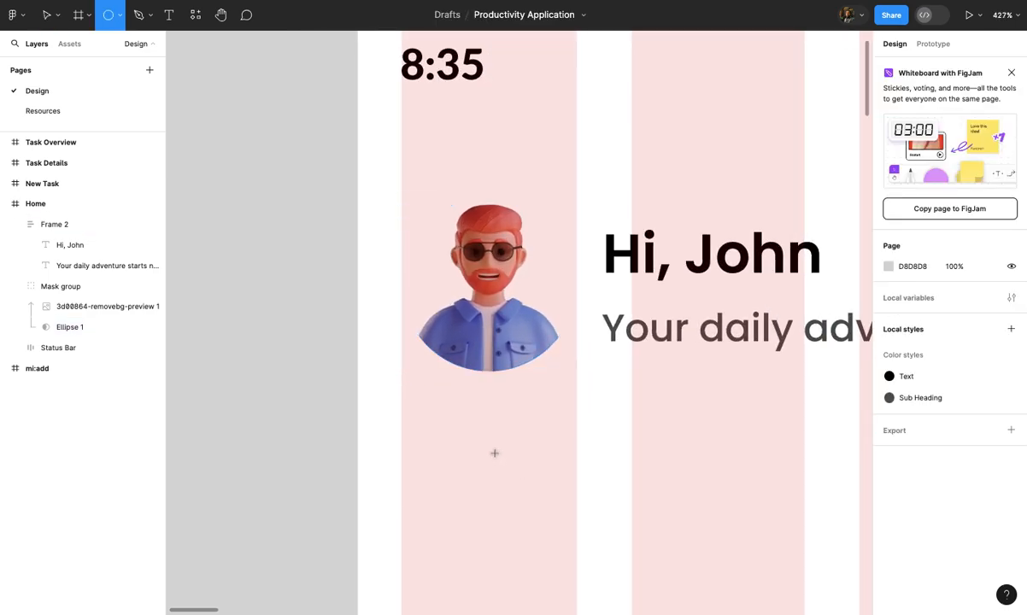
pyautogui.moveTo(492, 453); pyautogui.dragTo(550, 543)
pyautogui.click(560, 514)
pyautogui.moveTo(514, 497); pyautogui.dragTo(519, 341)
pyautogui.click(522, 343)
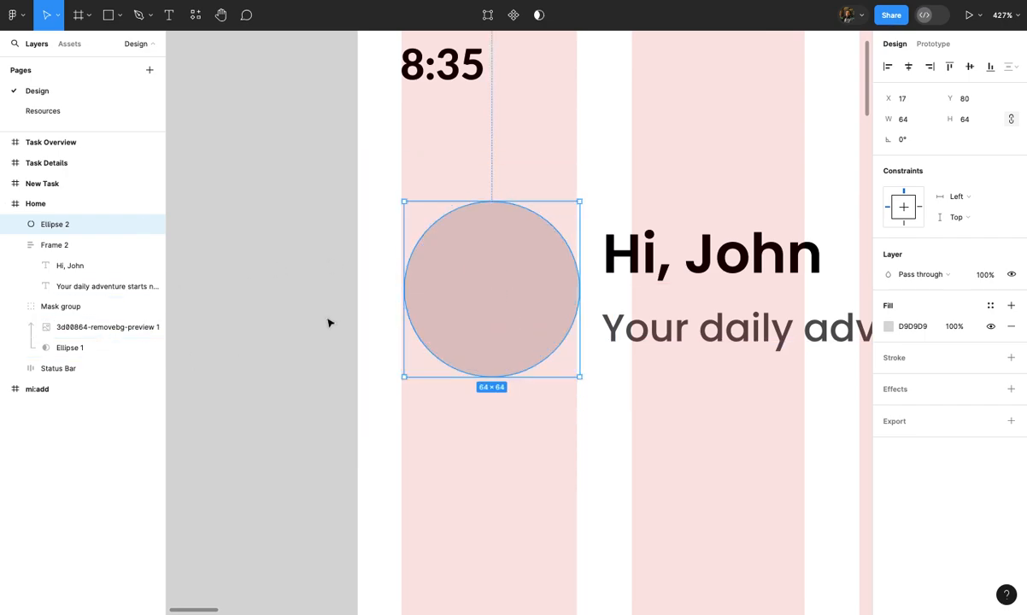
pyautogui.hscroll(2, 358, 318)
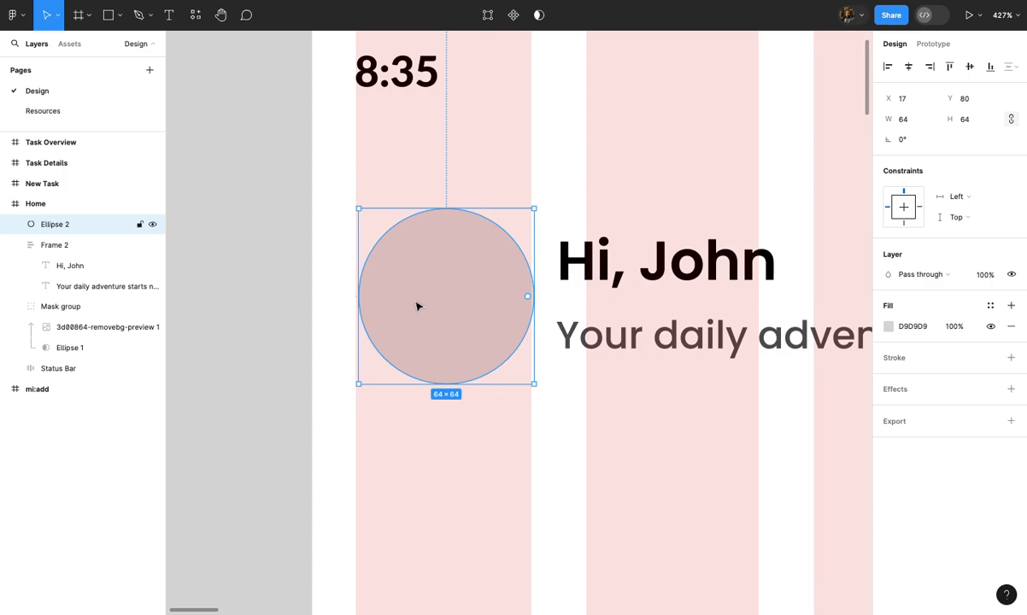
# Move the new circle behind the masked portrait, to the bottom of the Home frame's layer order
pyautogui.moveTo(60, 225); pyautogui.dragTo(40, 368)
pyautogui.hotkey('ctrl', 'z')
pyautogui.hotkey('ctrl', 'shift', 'z')
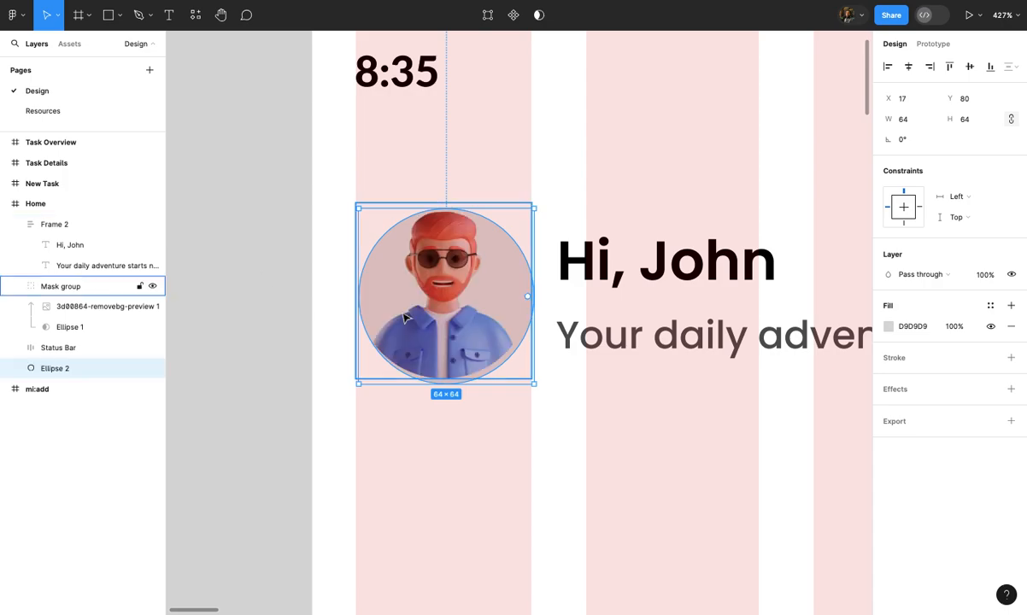
# Nudge the background circle to X 16, Y 78 so it lines up exactly with the masked portrait
pyautogui.scroll(5, 402, 315)
pyautogui.scroll(3, 487, 410)
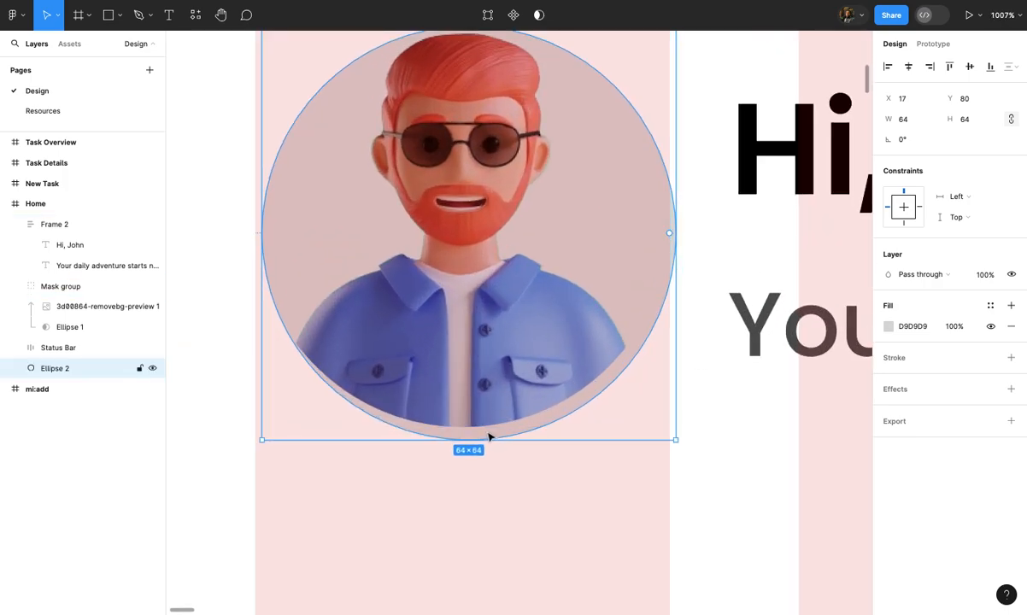
pyautogui.press('Left')
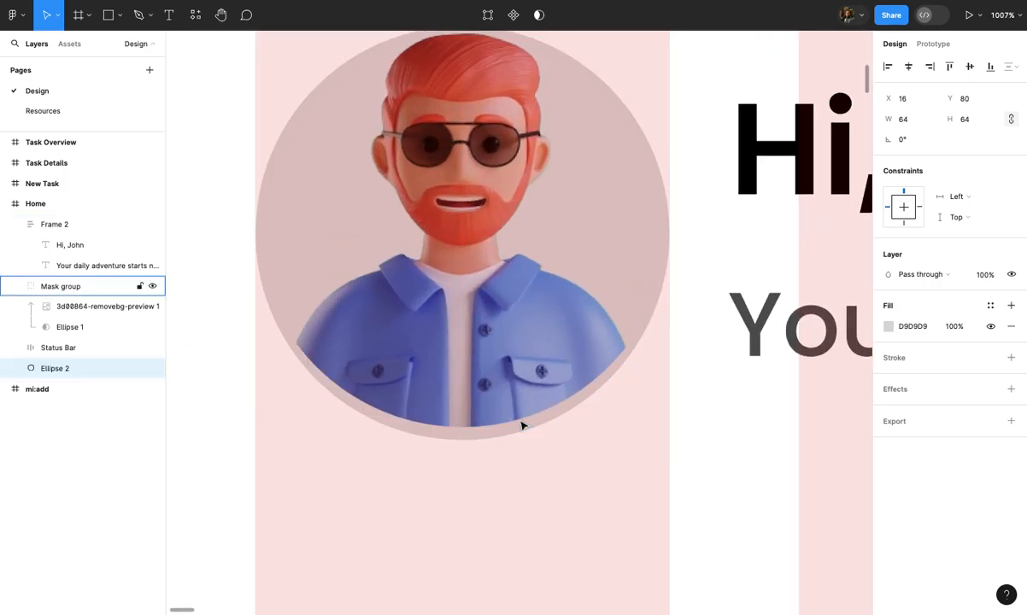
pyautogui.press('Up')
pyautogui.press('Up')
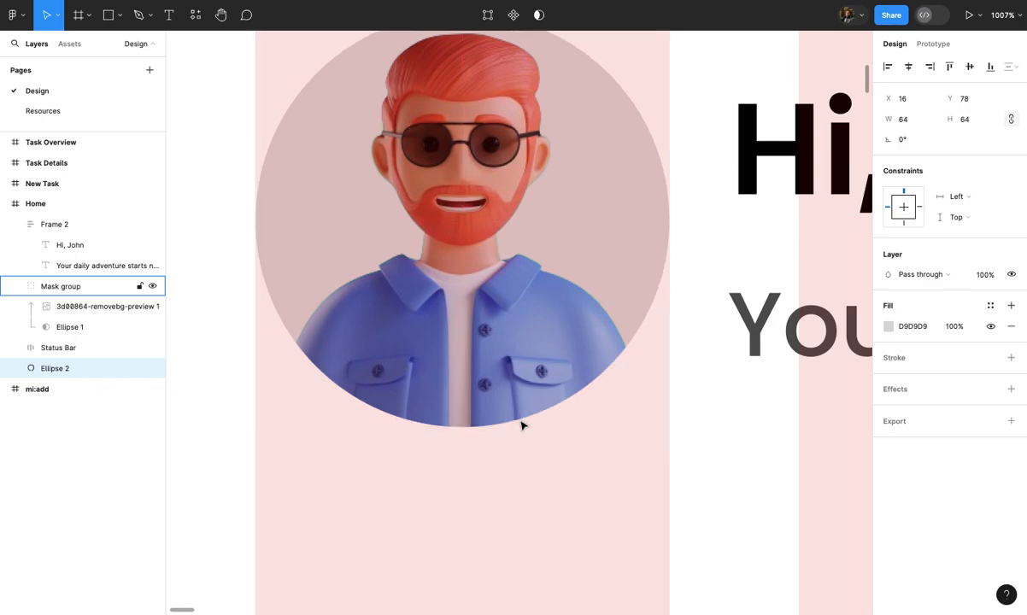
# Change the avatar background circle's fill to light pink FFE3E3
pyautogui.scroll(-5, 521, 426)
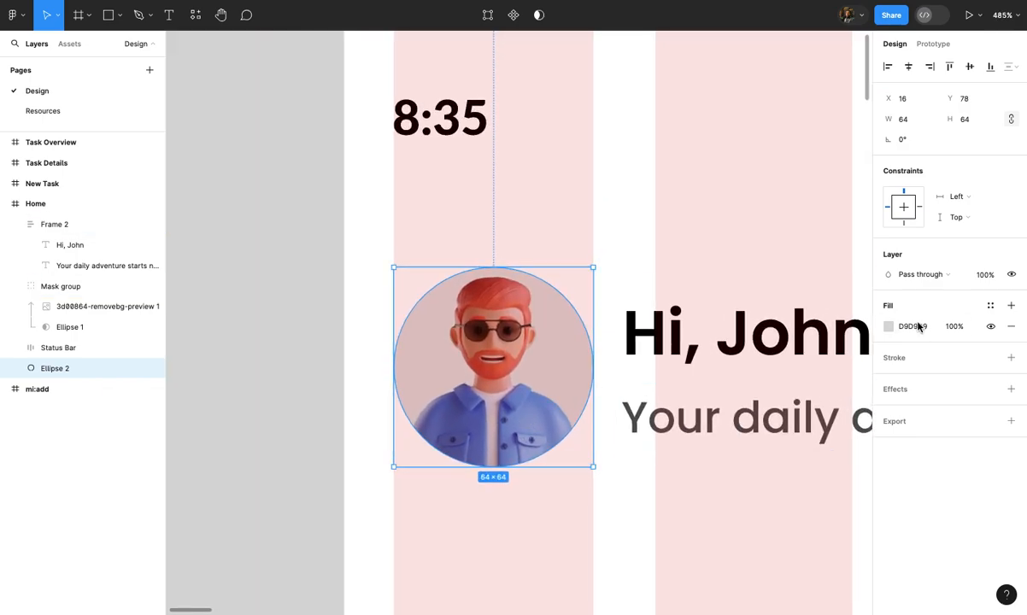
pyautogui.click(888, 328)
pyautogui.moveTo(750, 305); pyautogui.dragTo(737, 279)
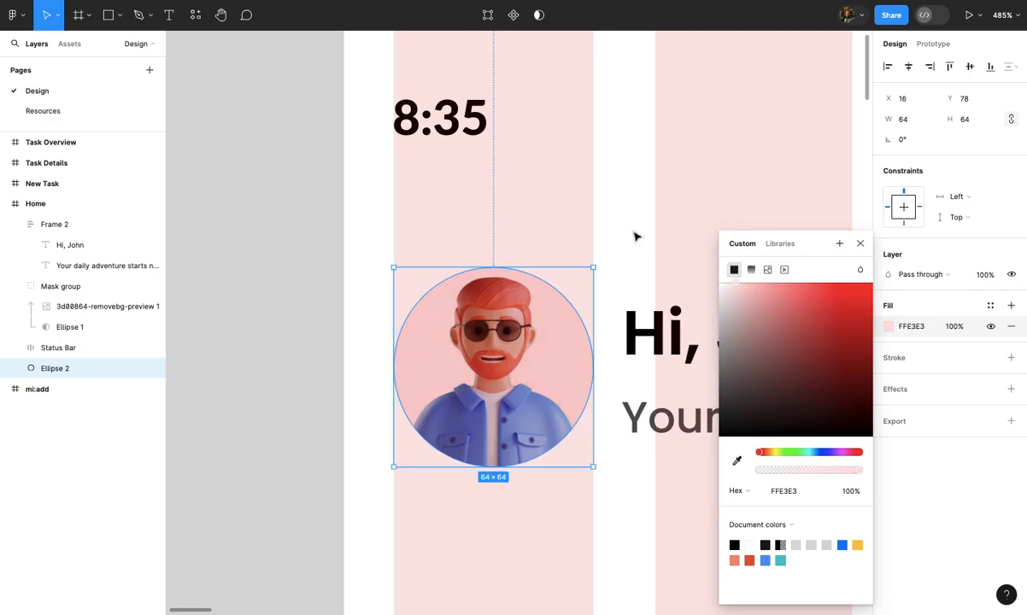
pyautogui.click(635, 236)
# Hide the five-column layout grid of the Home frame
pyautogui.scroll(-5, 635, 236)
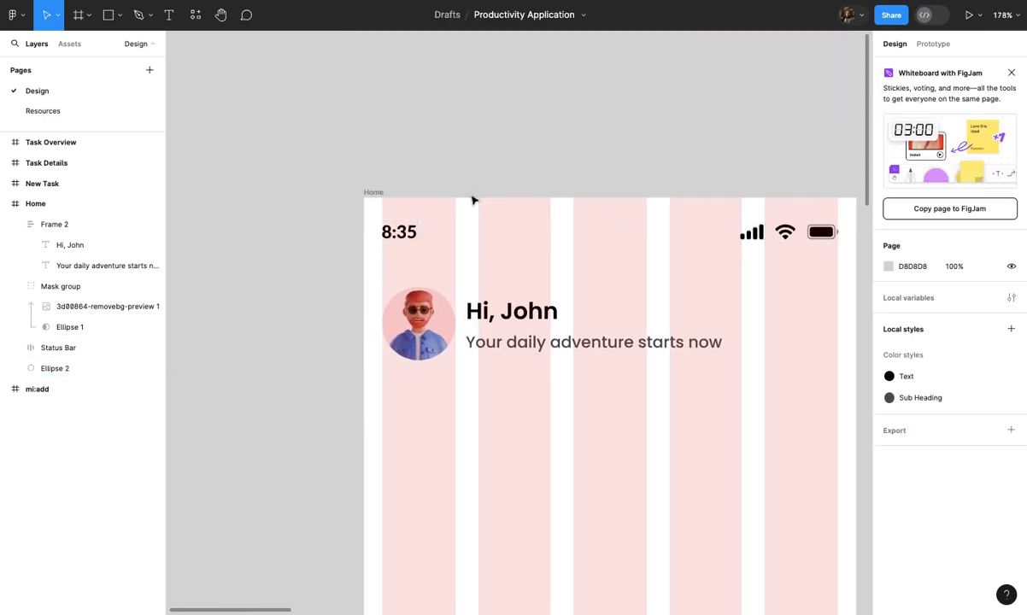
pyautogui.click(373, 193)
pyautogui.scroll(2, 431, 191)
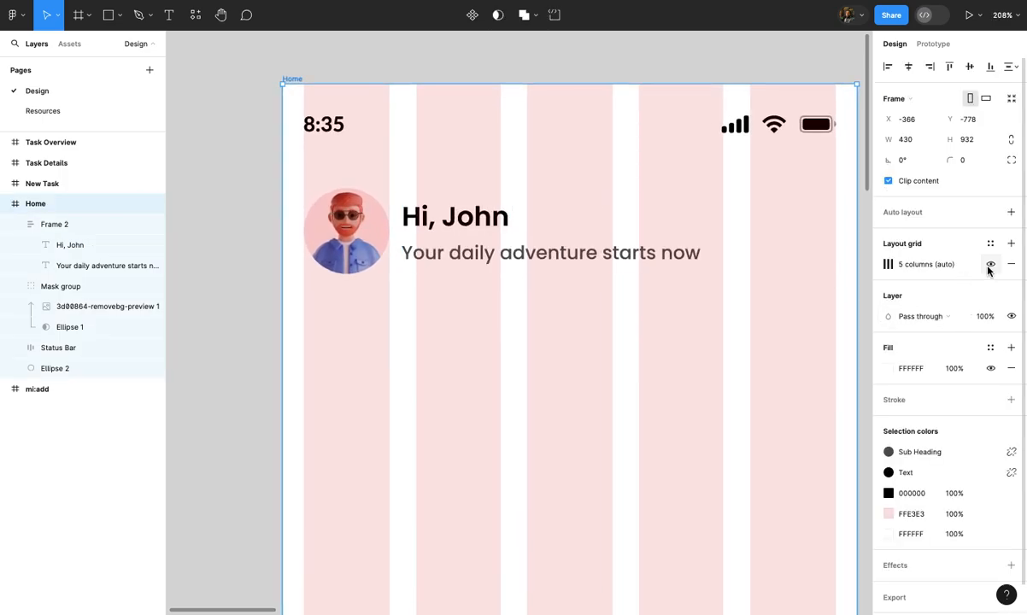
pyautogui.click(990, 266)
pyautogui.click(711, 358)
# Examine the Home screen's header layout, with its status bar, avatar, greeting and subheading, without the grid
pyautogui.scroll(-3, 706, 360)
pyautogui.scroll(-2, 706, 363)
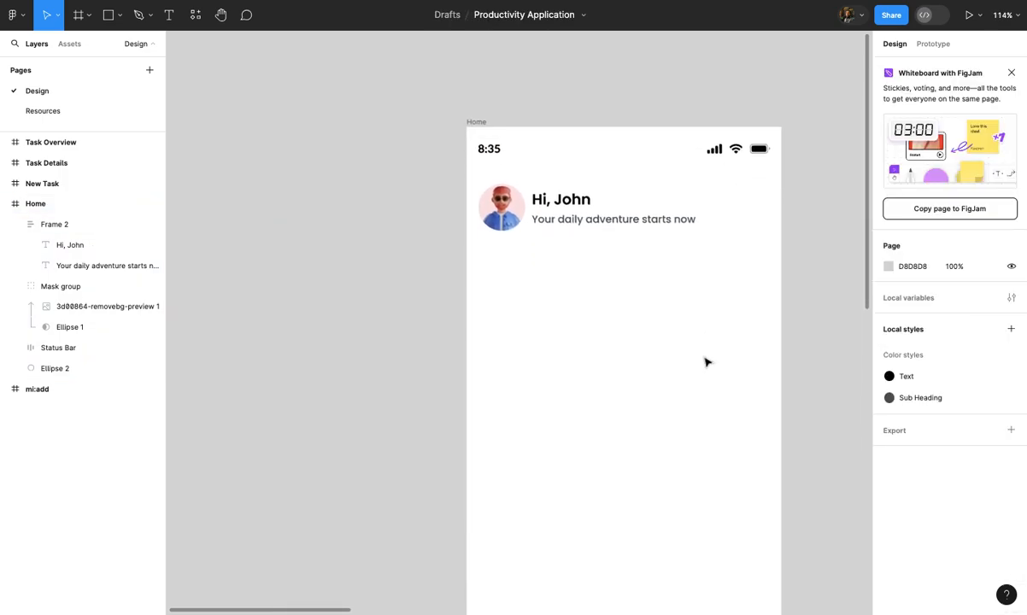
pyautogui.scroll(2, 705, 359)
pyautogui.scroll(3, 590, 339)
pyautogui.scroll(-2, 590, 339)
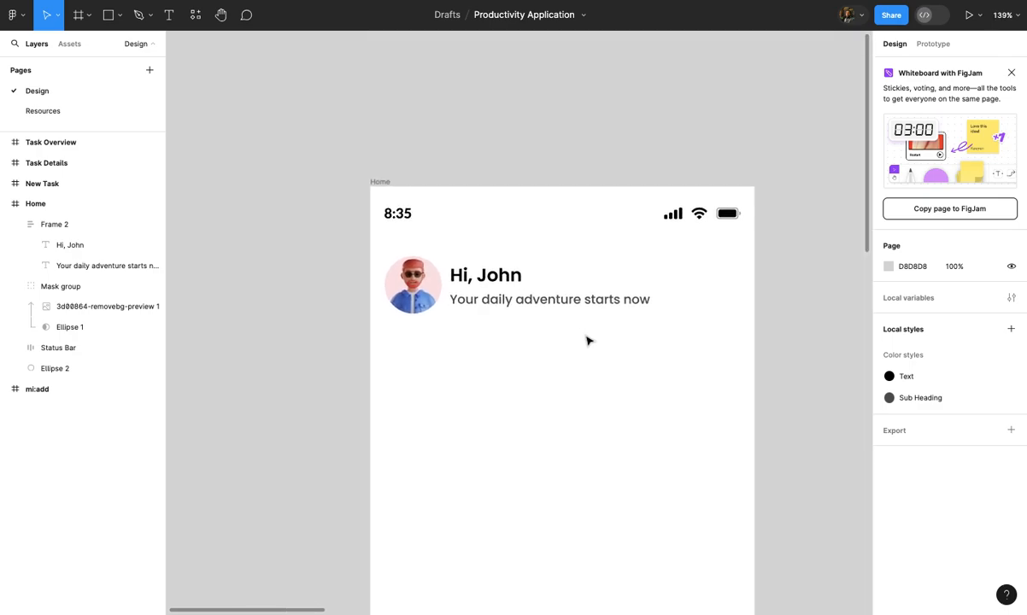
pyautogui.hscroll(2, 588, 341)
pyautogui.scroll(2, 588, 338)
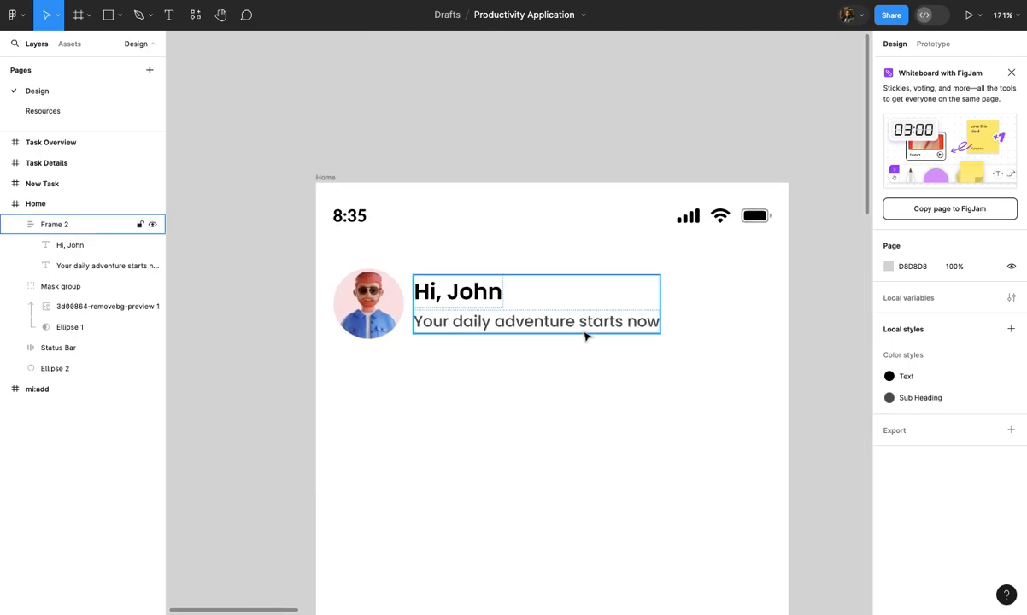
pyautogui.scroll(2, 586, 357)
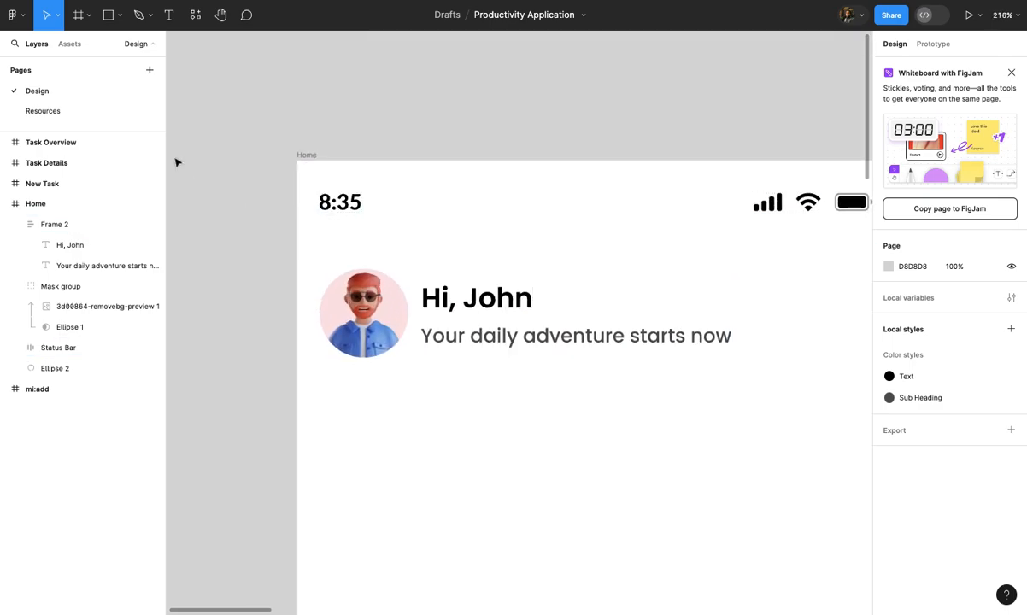
# Copy the waving-hand emoji from the Resources page and paste it into the greeting and subheading stack on the Design page's Home screen
pyautogui.click(105, 110)
pyautogui.hscroll(5, 445, 195)
pyautogui.scroll(-2, 504, 214)
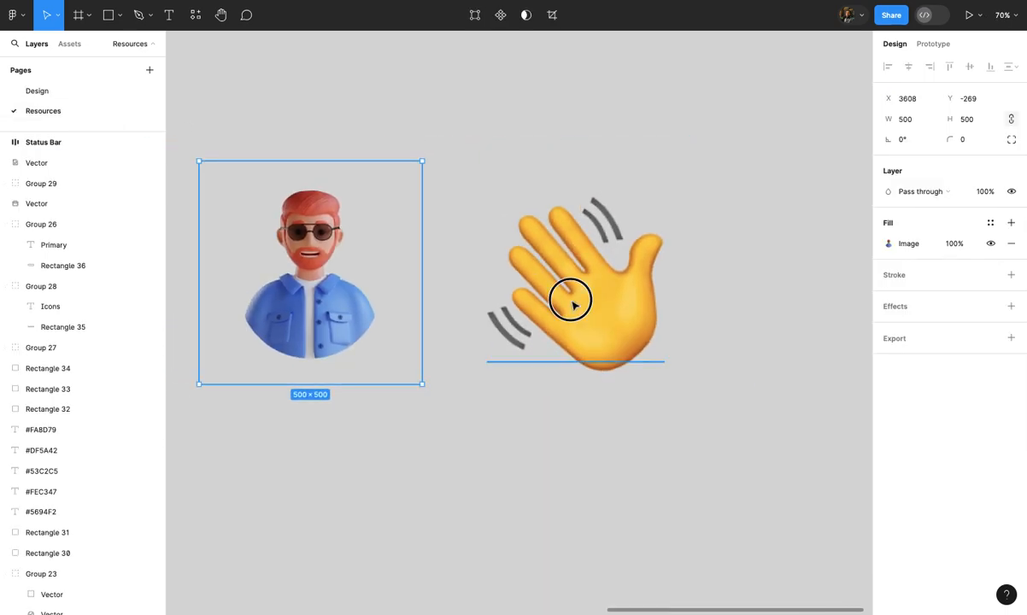
pyautogui.click(573, 302)
pyautogui.scroll(-3, 574, 302)
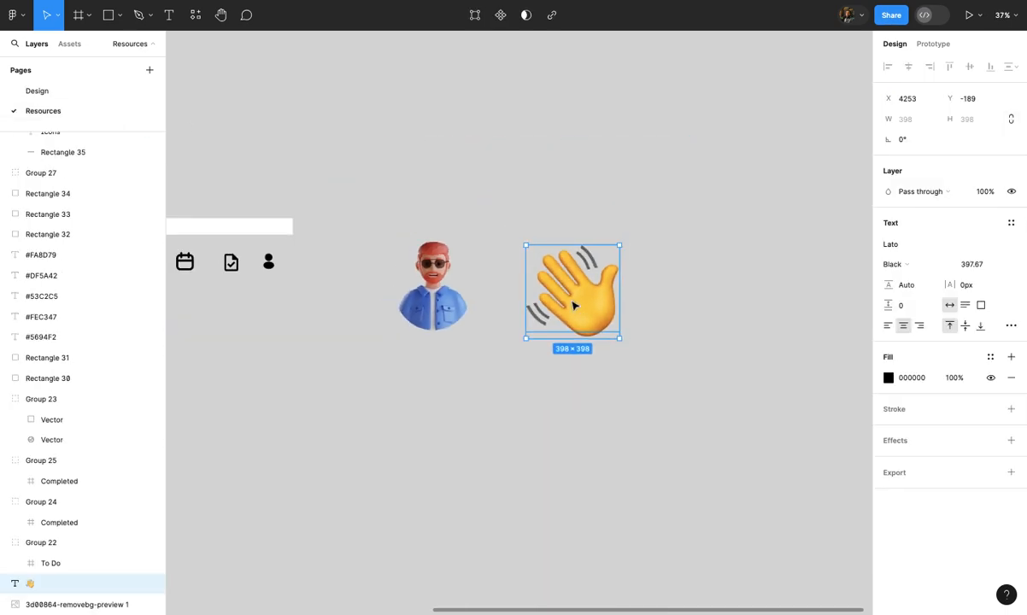
pyautogui.click(76, 91)
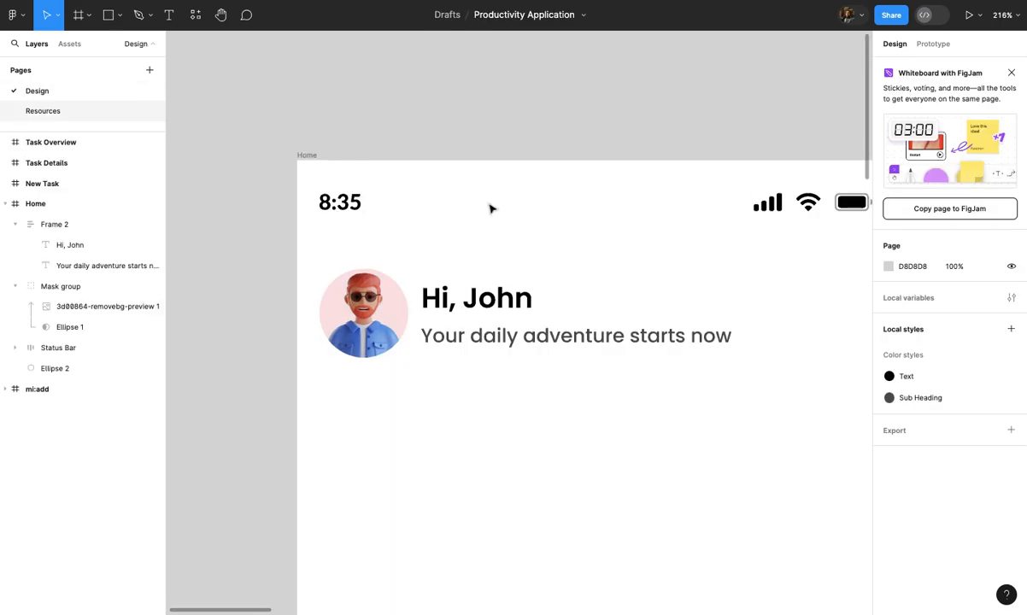
pyautogui.scroll(2, 491, 208)
pyautogui.click(526, 279)
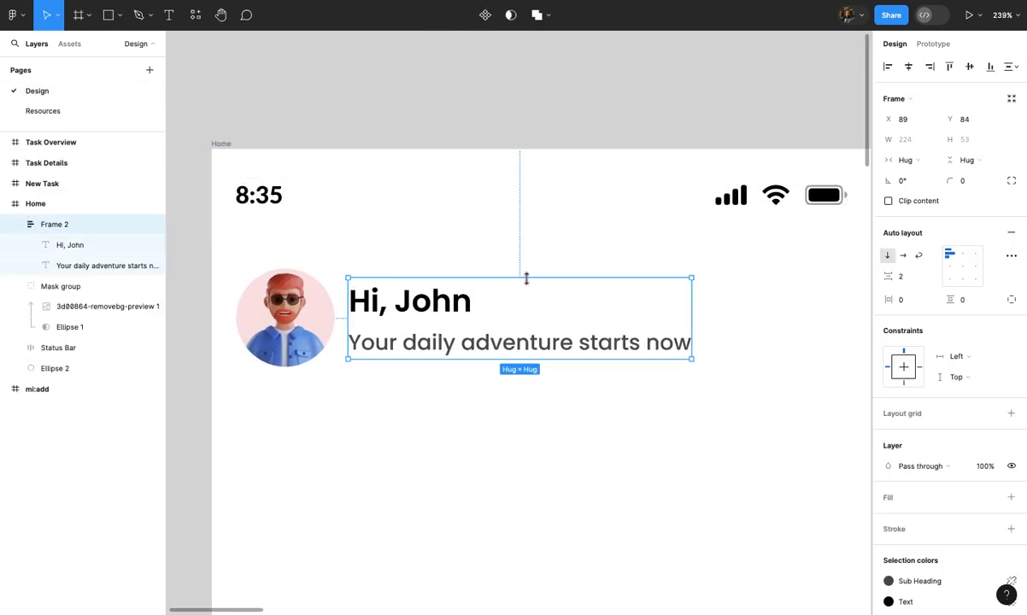
pyautogui.hotkey('ctrl', 'v')
pyautogui.scroll(-4, 530, 285)
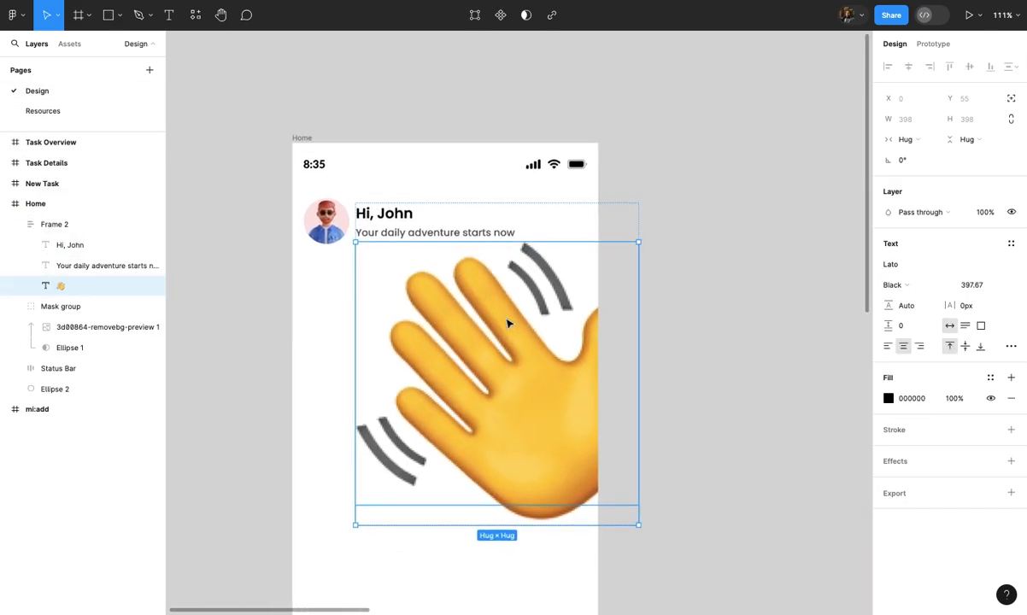
# Scale the pasted waving-hand emoji proportionally down to about 36 × 36
pyautogui.scroll(2, 633, 510)
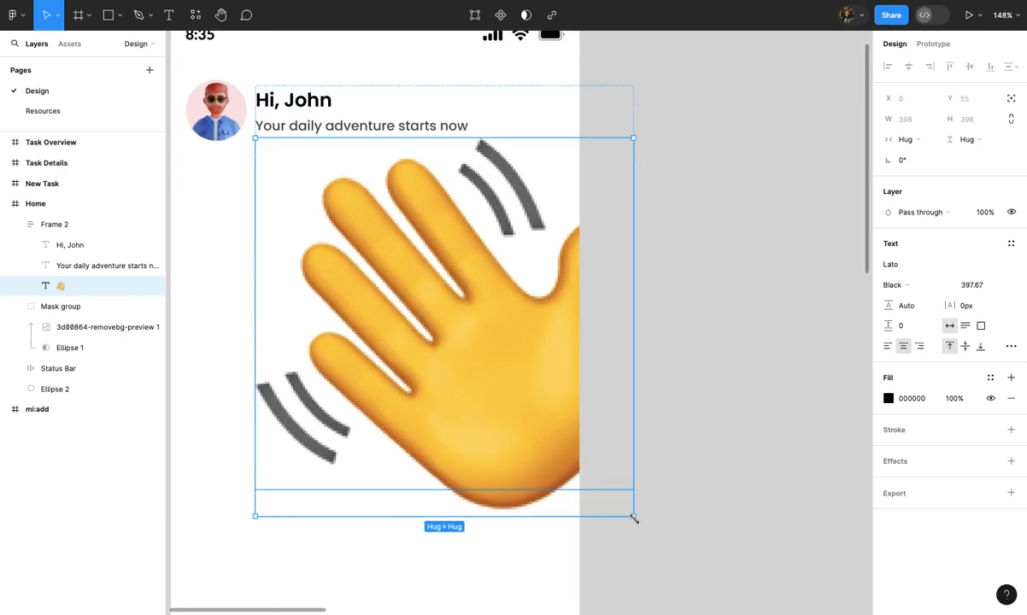
pyautogui.press('k')
pyautogui.click(633, 518)
pyautogui.moveTo(634, 518); pyautogui.dragTo(291, 169)
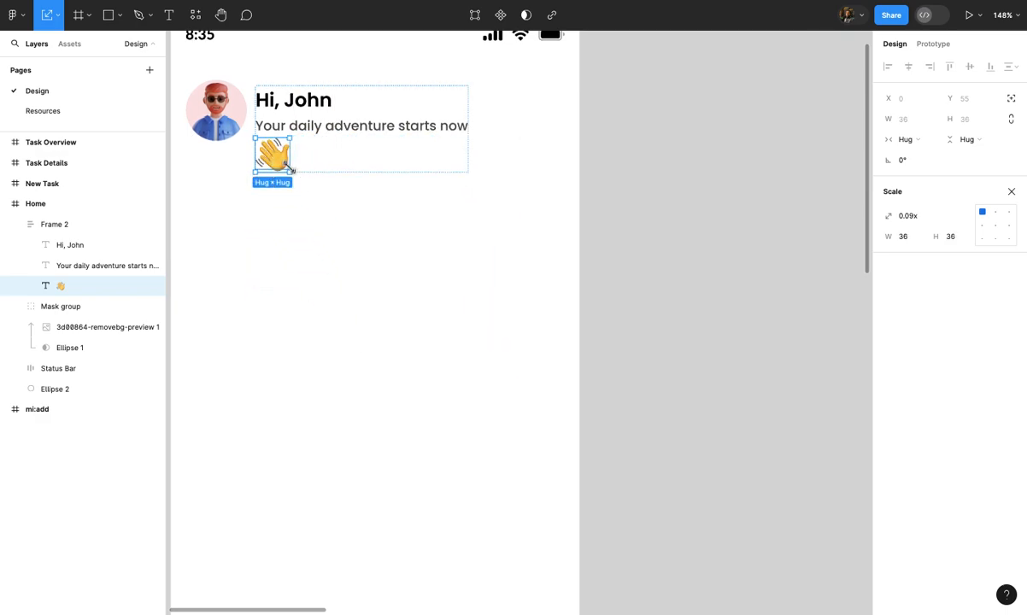
# Reorder the emoji in the text stack so it sits between the greeting and the subheading
pyautogui.scroll(5, 290, 169)
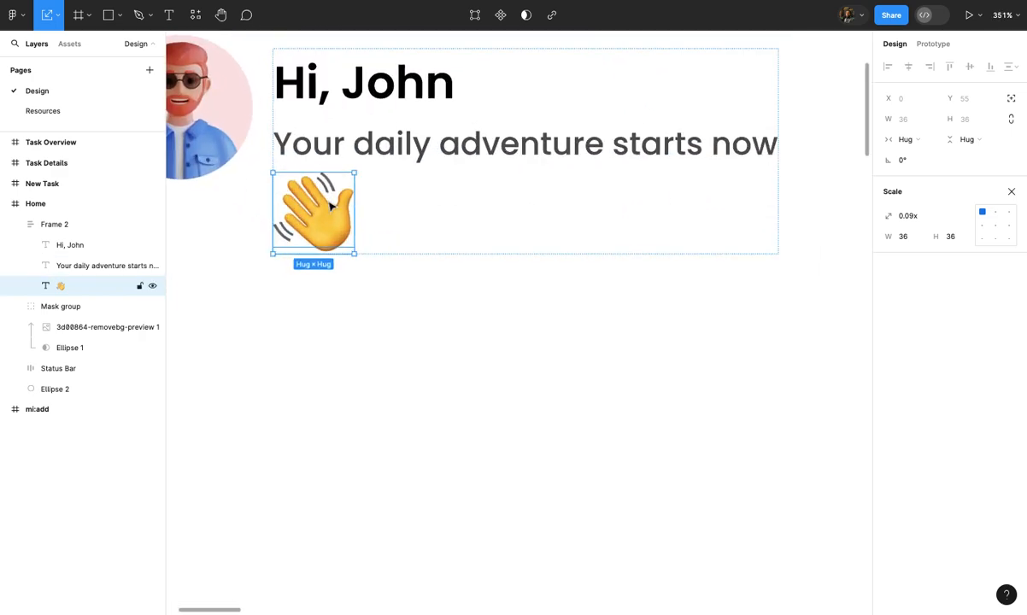
pyautogui.press('Up')
pyautogui.press('Up')
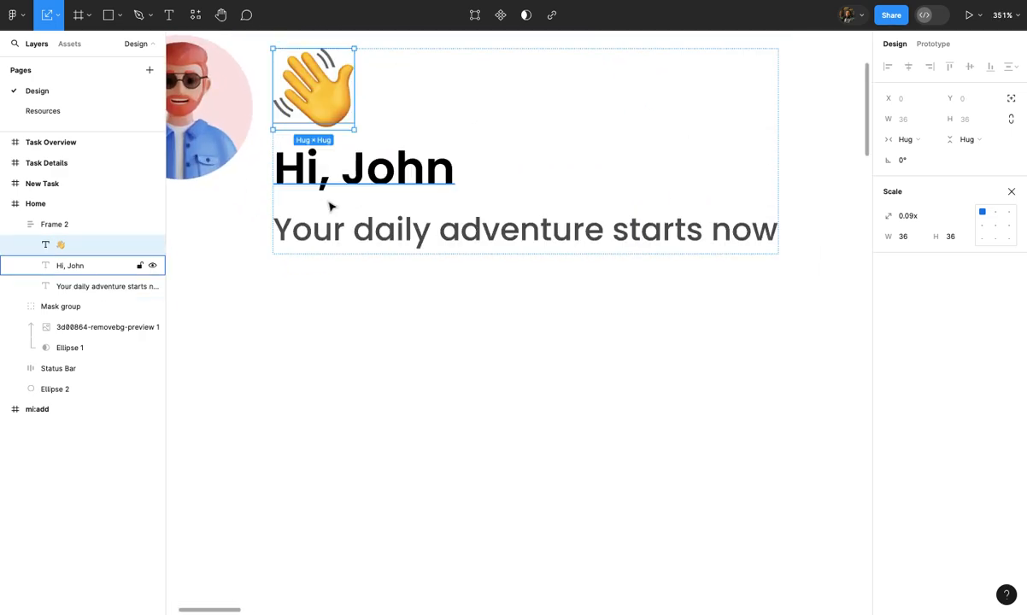
pyautogui.scroll(2, 332, 206)
pyautogui.press('Down')
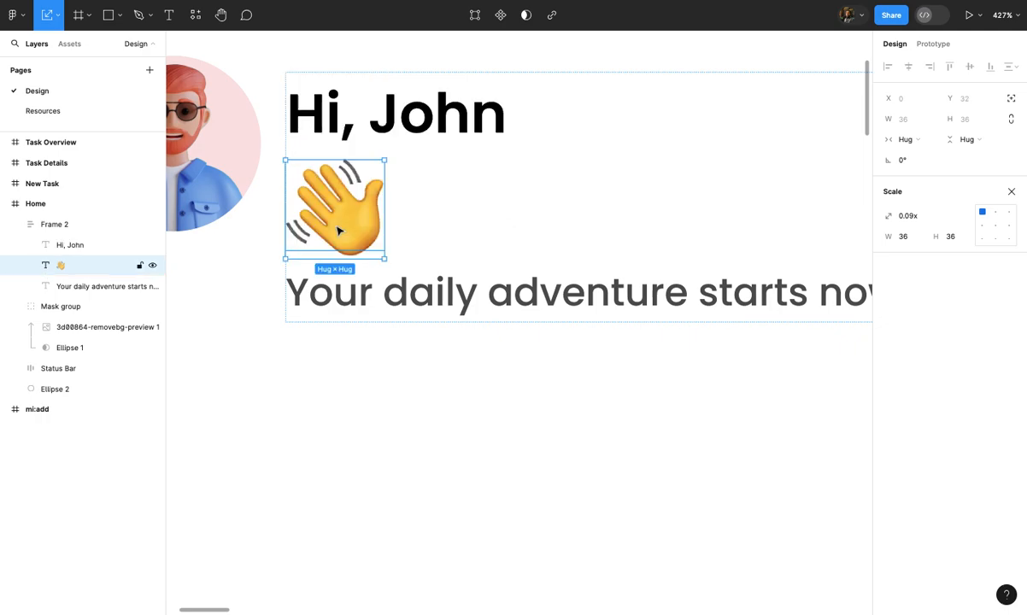
# Wrap the greeting and the emoji in their own auto layout frame and set its direction to horizontal
pyautogui.keyDown('shift'); pyautogui.click(346, 124); pyautogui.keyUp('shift')
pyautogui.hscroll(-2, 346, 125)
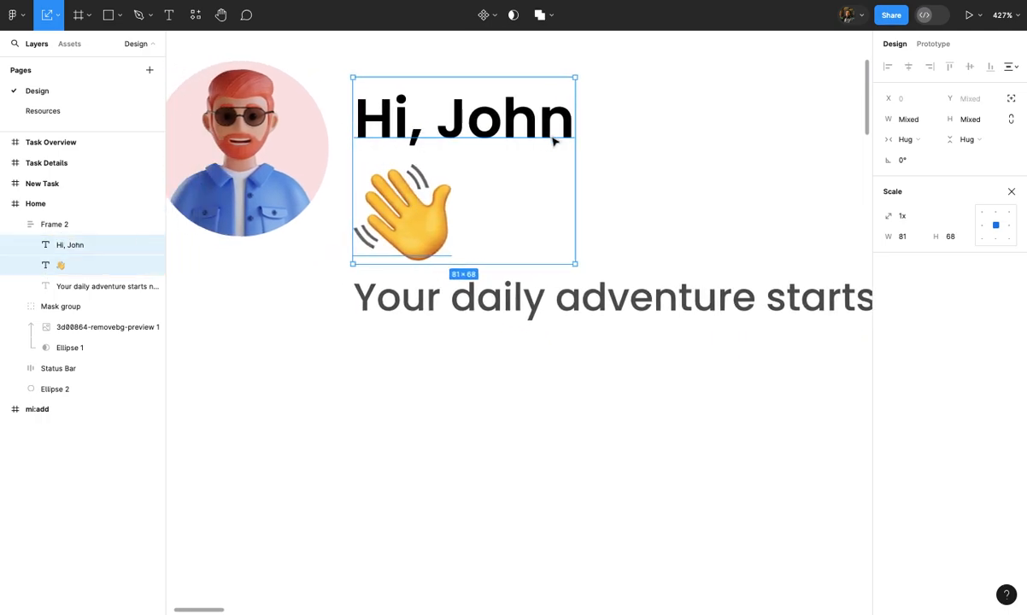
pyautogui.press('v')
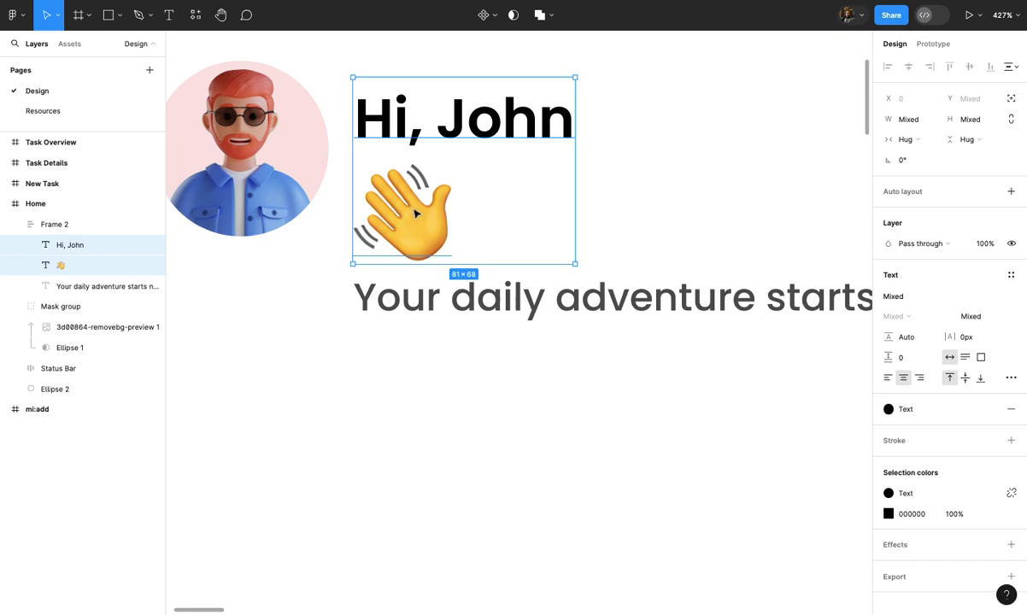
pyautogui.hotkey('shift', 'a')
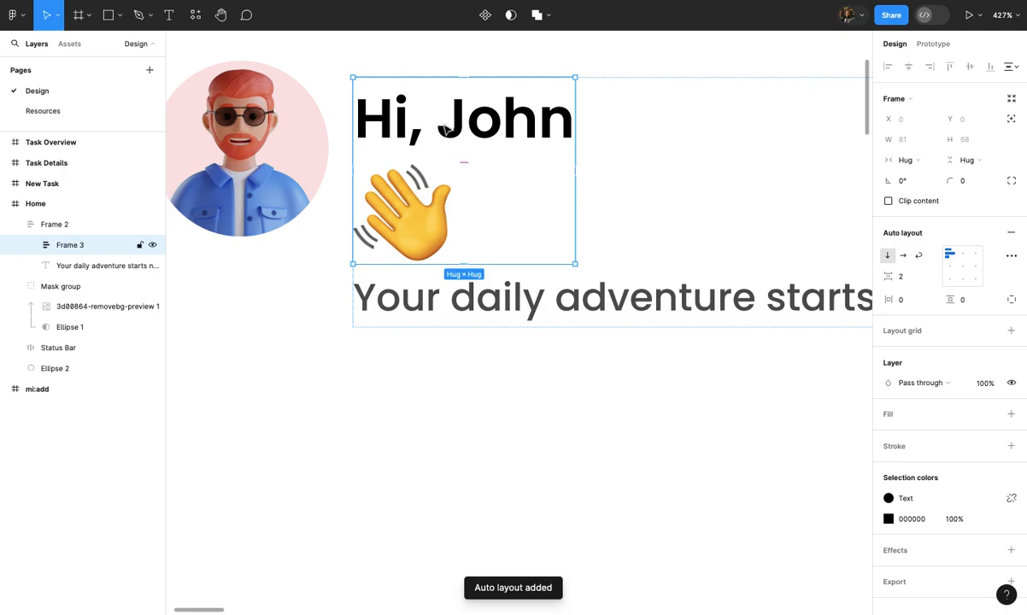
pyautogui.scroll(3, 446, 128)
pyautogui.click(904, 258)
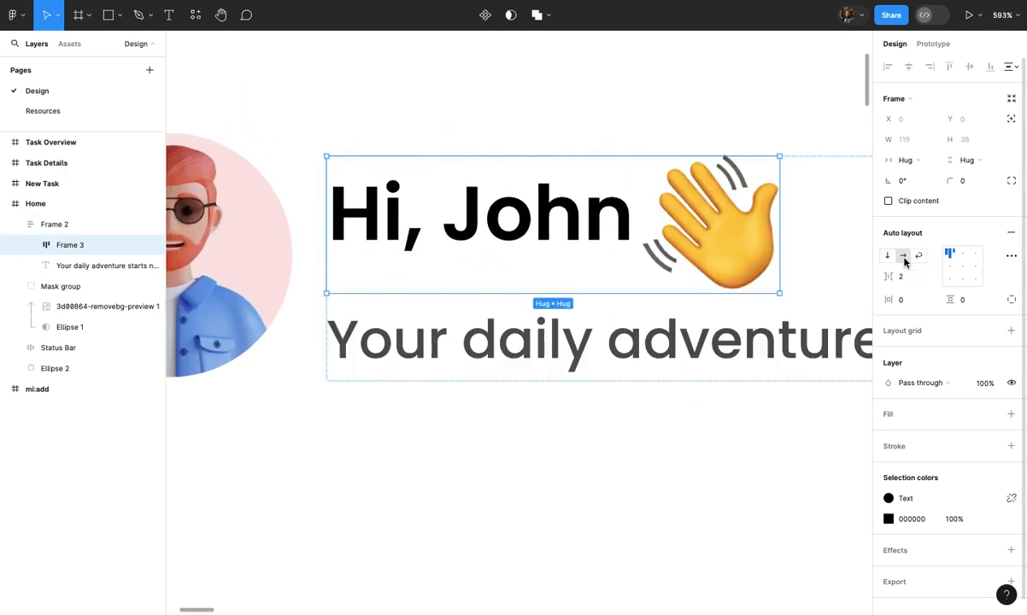
pyautogui.scroll(-3, 681, 268)
pyautogui.scroll(2, 681, 267)
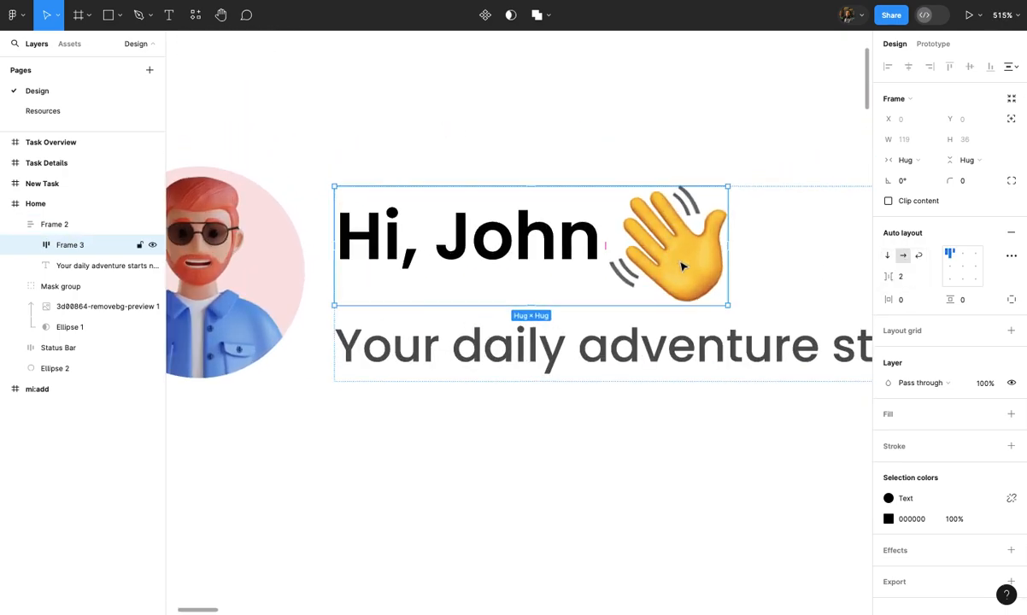
# Scale the emoji beside the greeting proportionally down to about 26 × 26
pyautogui.doubleClick(681, 267)
pyautogui.hscroll(2, 688, 302)
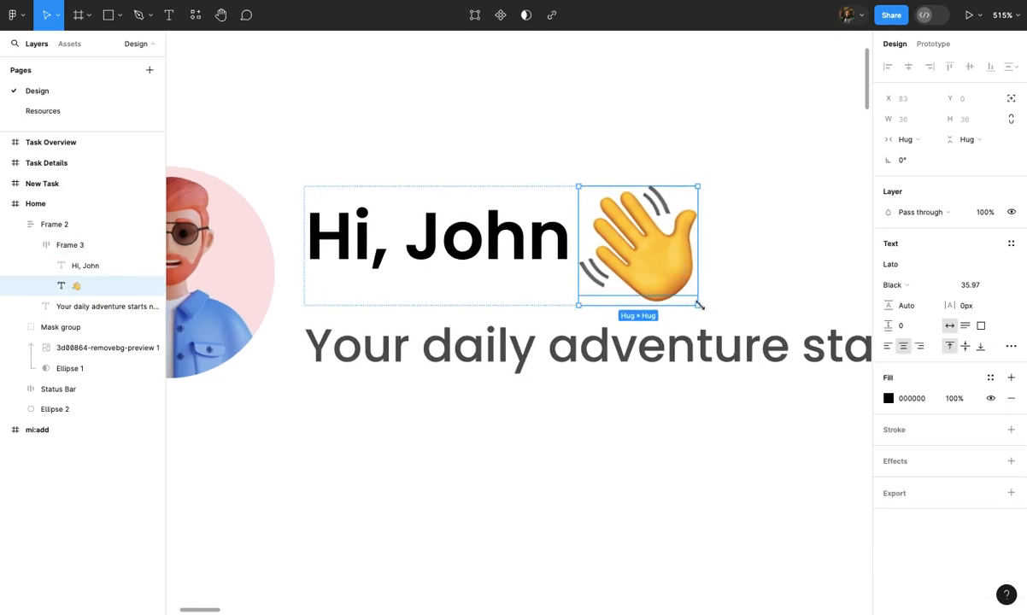
pyautogui.press('k')
pyautogui.moveTo(701, 303); pyautogui.dragTo(665, 271)
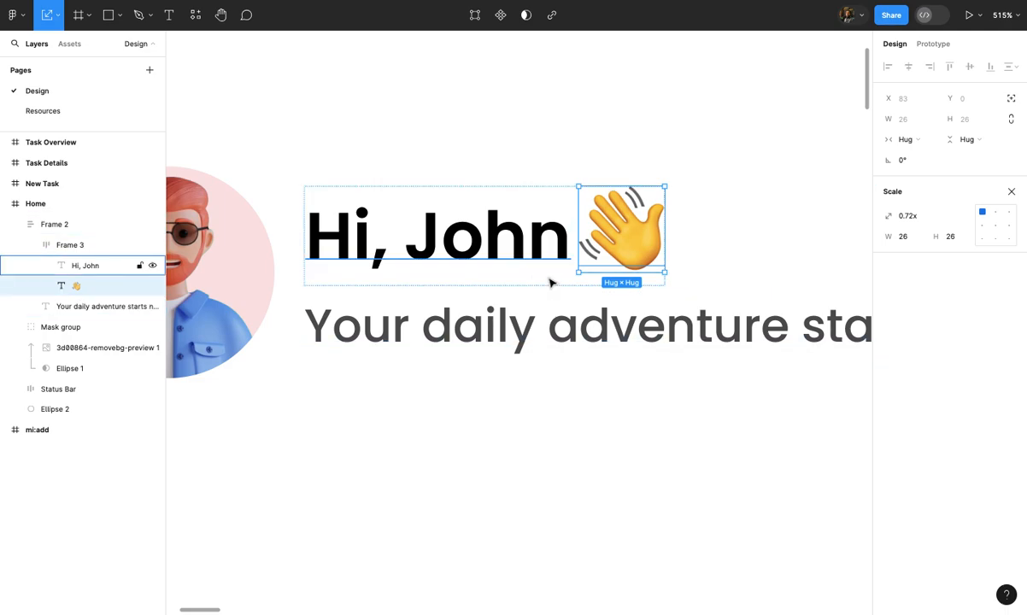
# Set the greeting row's auto layout alignment to left, vertically centred
pyautogui.click(580, 283)
pyautogui.press('v')
pyautogui.click(575, 280)
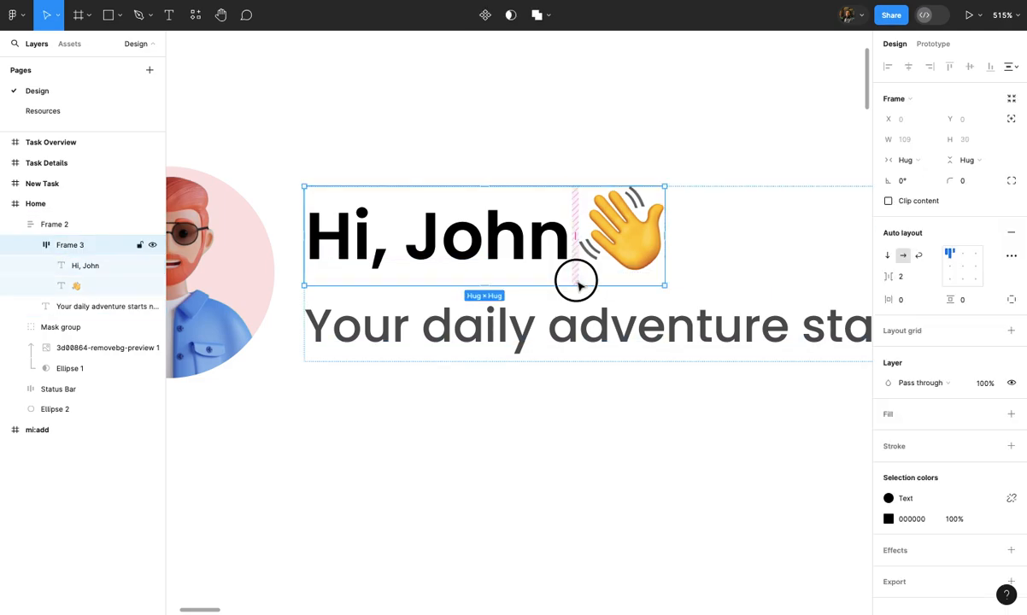
pyautogui.click(949, 270)
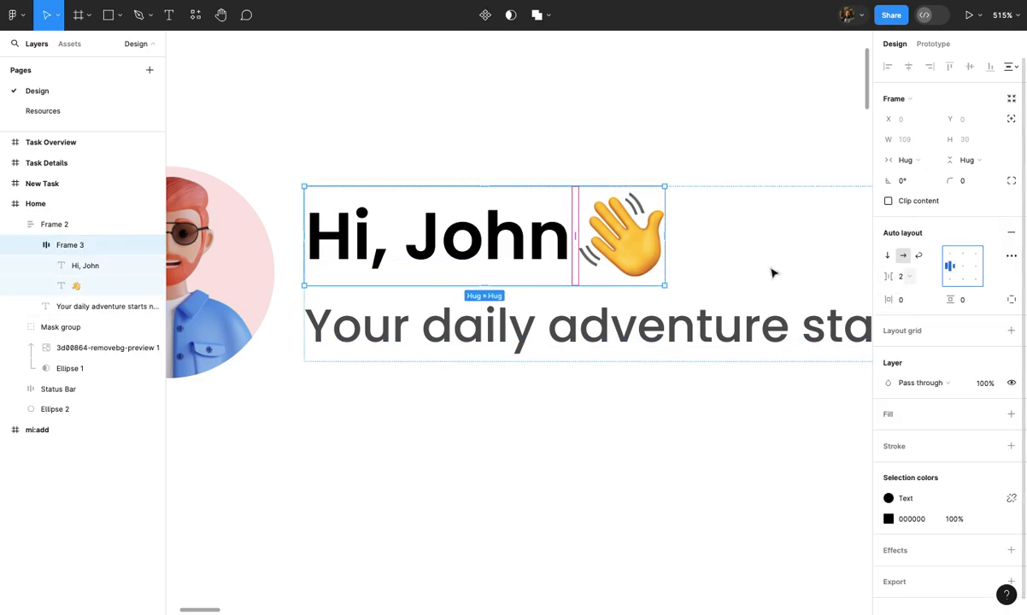
# Scale the waving-hand emoji slightly smaller, to about 23 × 23, within the greeting row
pyautogui.click(654, 253)
pyautogui.scroll(5, 654, 253)
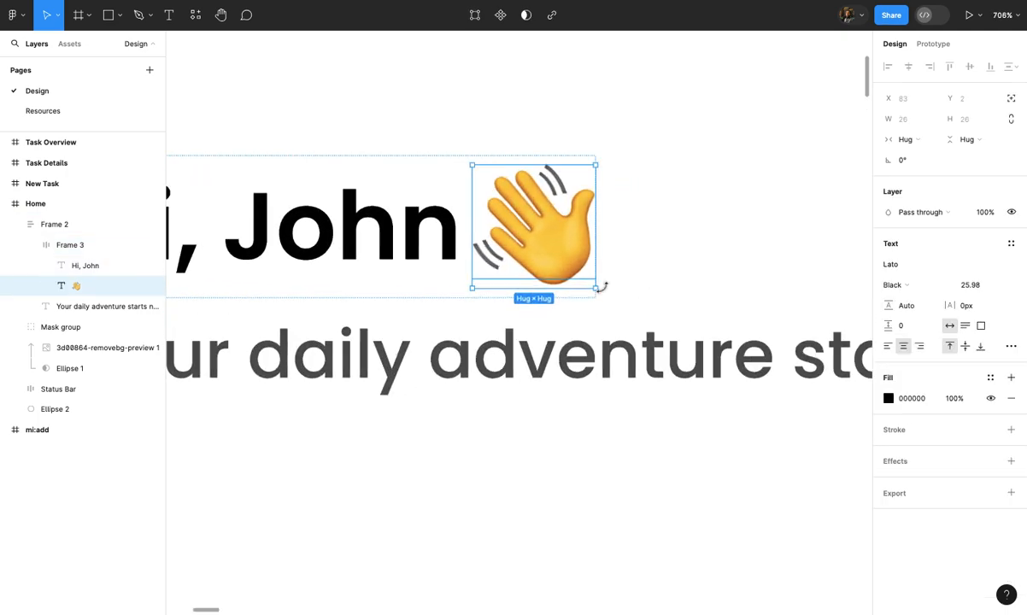
pyautogui.press('k')
pyautogui.scroll(-3, 593, 285)
pyautogui.moveTo(594, 285); pyautogui.dragTo(582, 276)
pyautogui.click(610, 285)
pyautogui.scroll(-5, 610, 284)
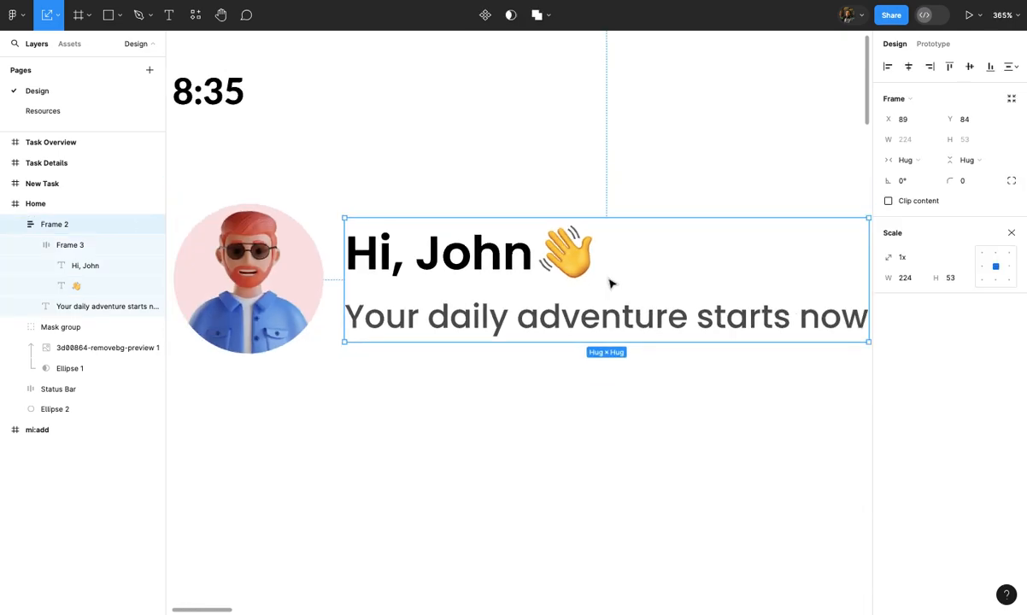
# Set the gap between the greeting text and the emoji to 4 in their auto layout row
pyautogui.scroll(3, 610, 285)
pyautogui.scroll(4, 585, 263)
pyautogui.doubleClick(586, 263)
pyautogui.doubleClick(586, 263)
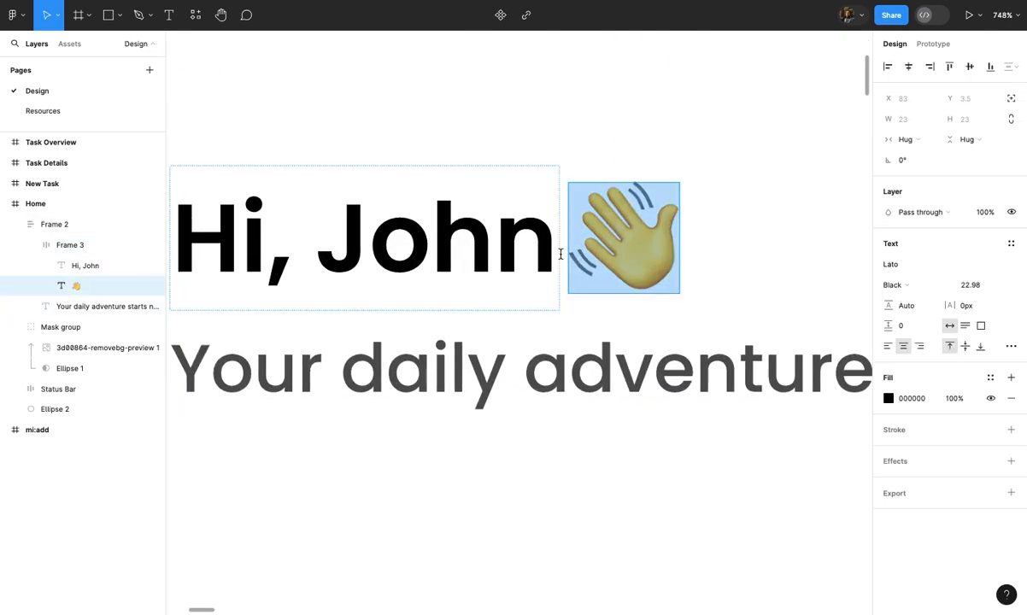
pyautogui.click(560, 254)
pyautogui.click(566, 258)
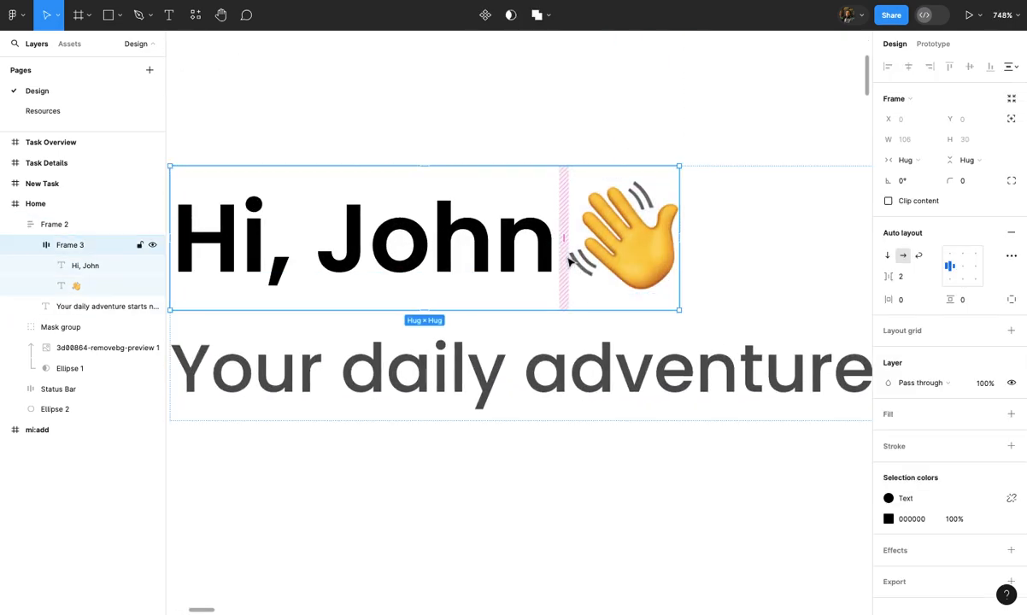
pyautogui.click(565, 254)
pyautogui.write('4')
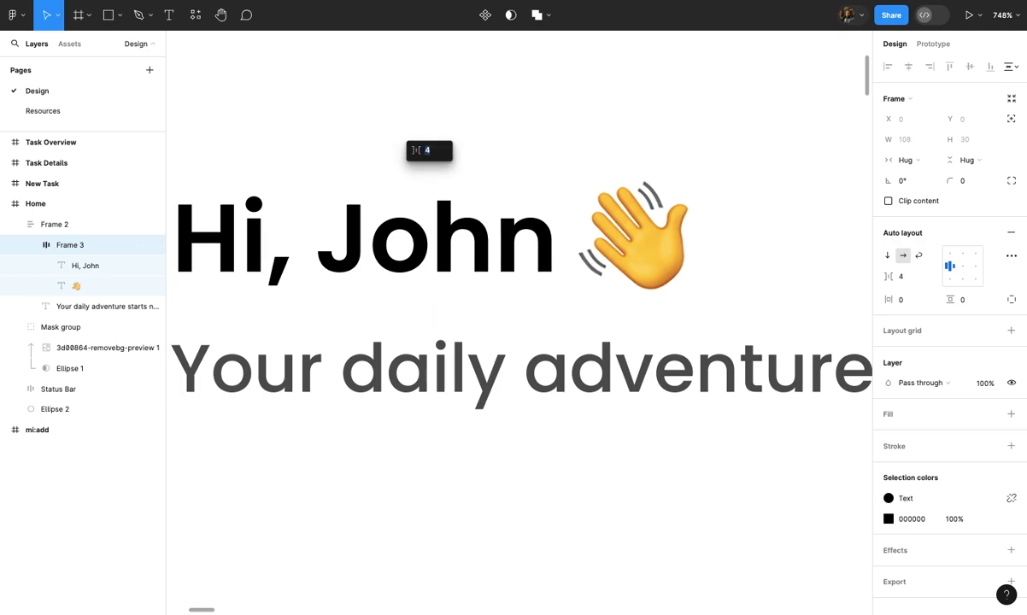
pyautogui.click(698, 117)
pyautogui.click(698, 117)
# Show the Home frame's hidden five-column layout grid again
pyautogui.scroll(-5, 697, 117)
pyautogui.hscroll(2, 699, 117)
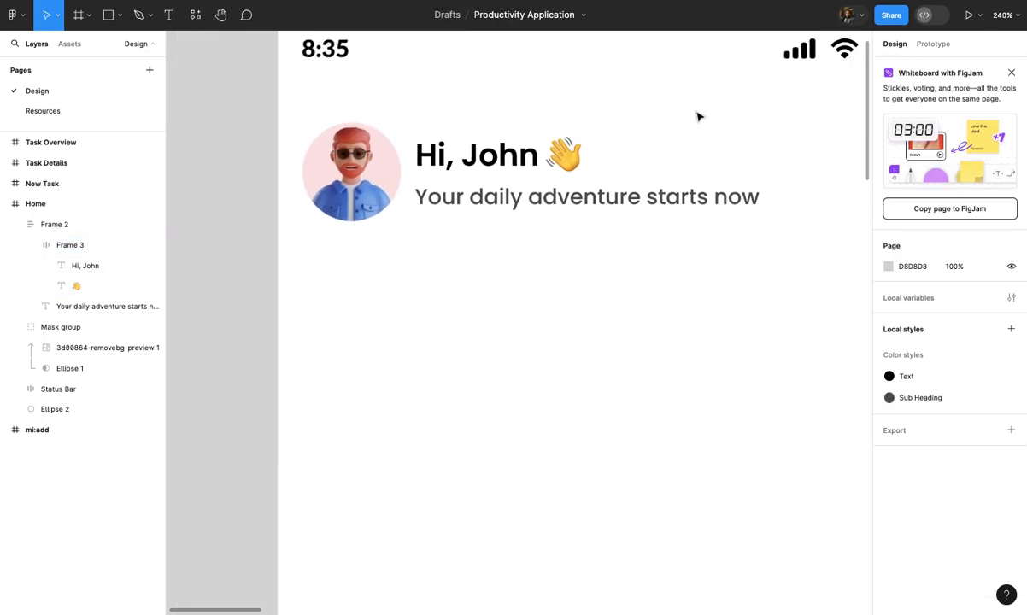
pyautogui.scroll(-3, 699, 117)
pyautogui.hscroll(1, 697, 119)
pyautogui.hscroll(1, 670, 161)
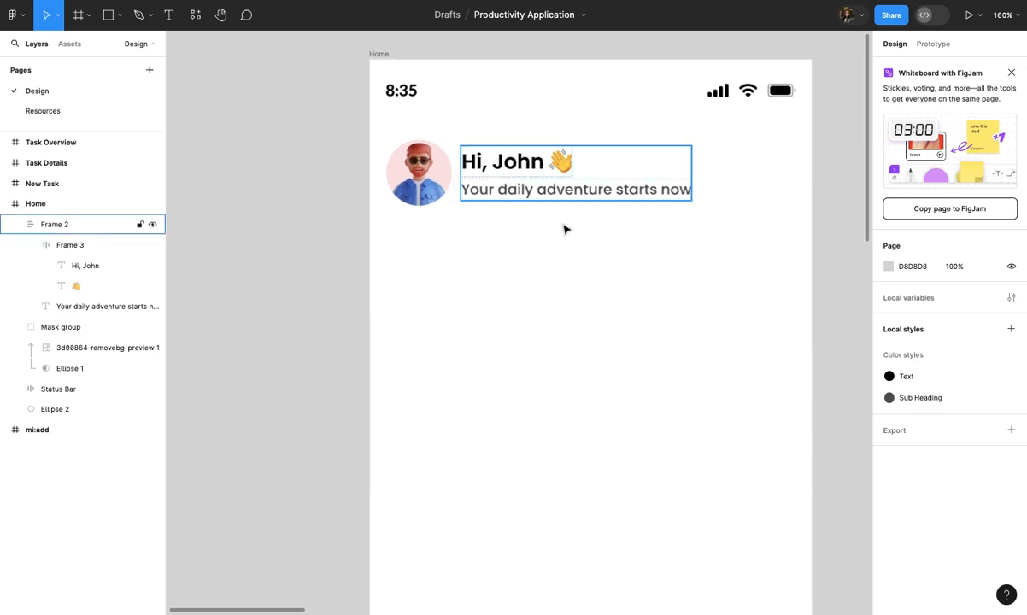
pyautogui.click(379, 55)
pyautogui.hscroll(2, 461, 130)
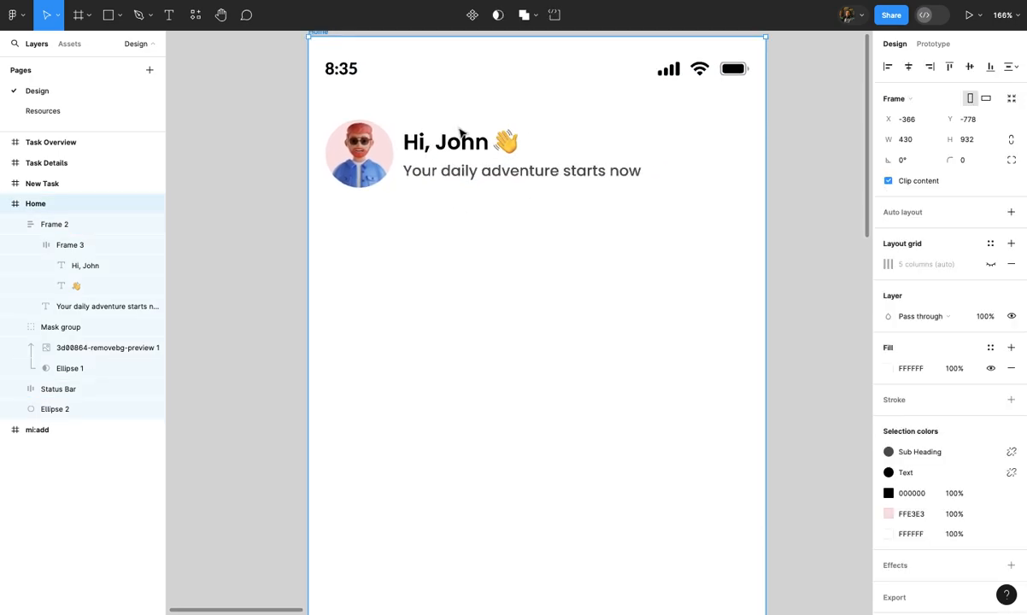
pyautogui.click(991, 264)
pyautogui.click(406, 267)
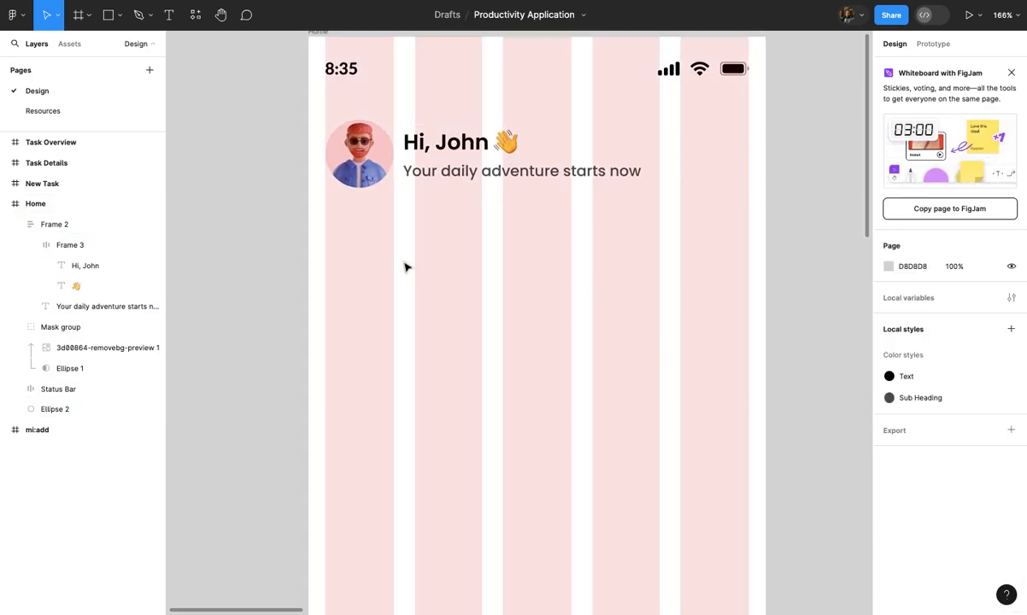
# Draw a rectangle about 181 × 138 below the avatar, starting at the first column's outer edge at X 16, Y 178
pyautogui.press('r')
pyautogui.scroll(2, 377, 245)
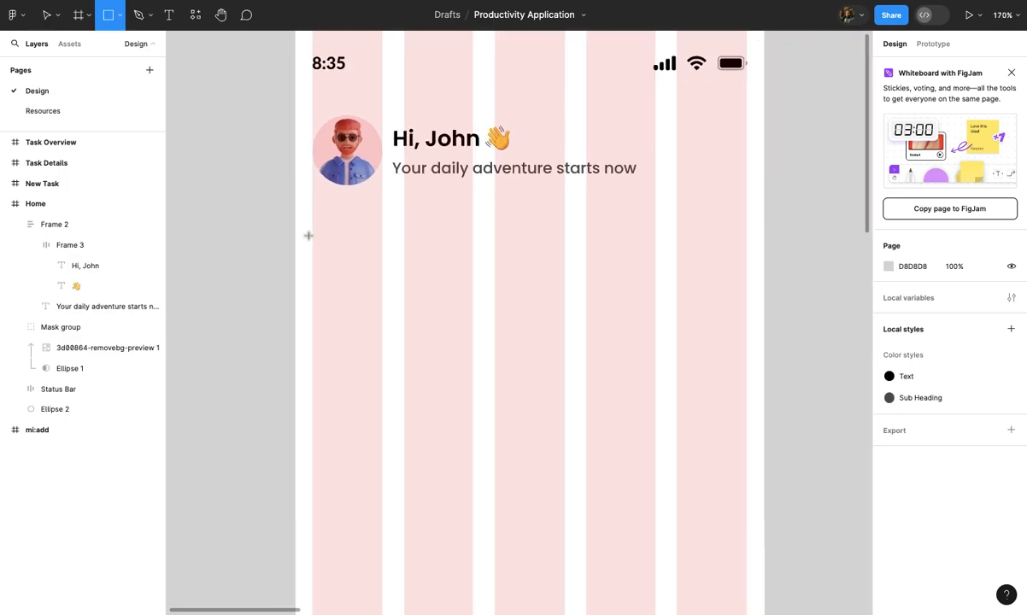
pyautogui.moveTo(312, 224)
pyautogui.mouseDown()
pyautogui.moveTo(343, 225)
pyautogui.moveTo(463, 284)
pyautogui.moveTo(510, 273)
pyautogui.mouseUp()
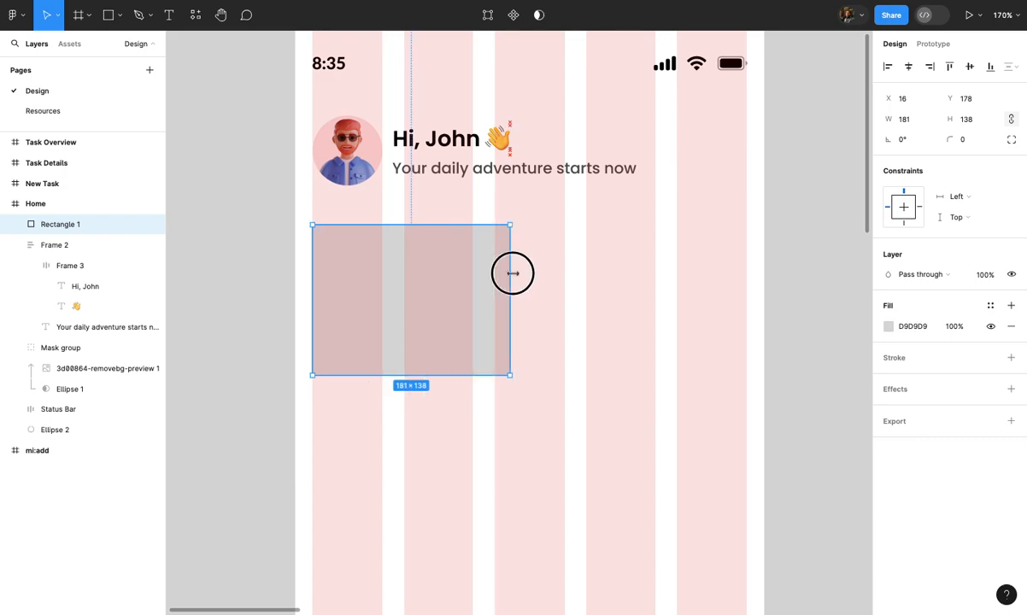
# Change the Home frame's layout grid to 6 columns
pyautogui.scroll(2, 510, 272)
pyautogui.click(314, 68)
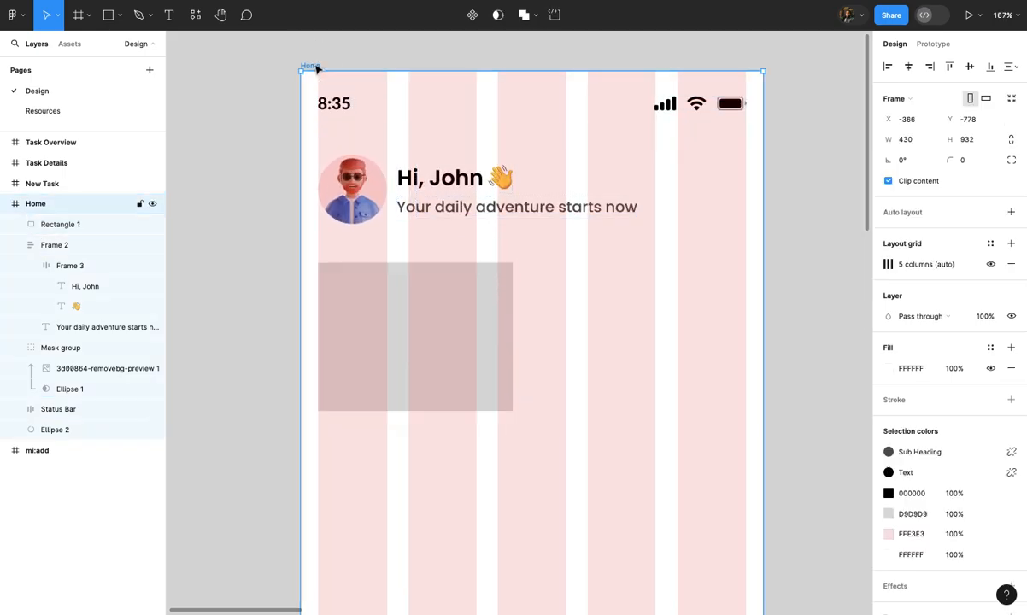
pyautogui.click(887, 266)
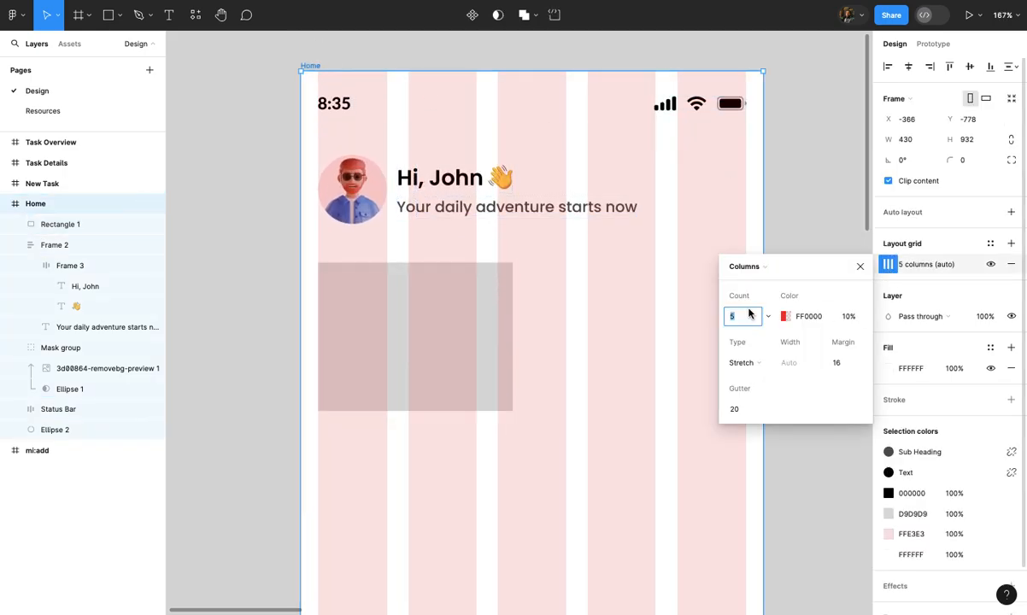
pyautogui.write('6')
pyautogui.press('Return')
pyautogui.click(858, 273)
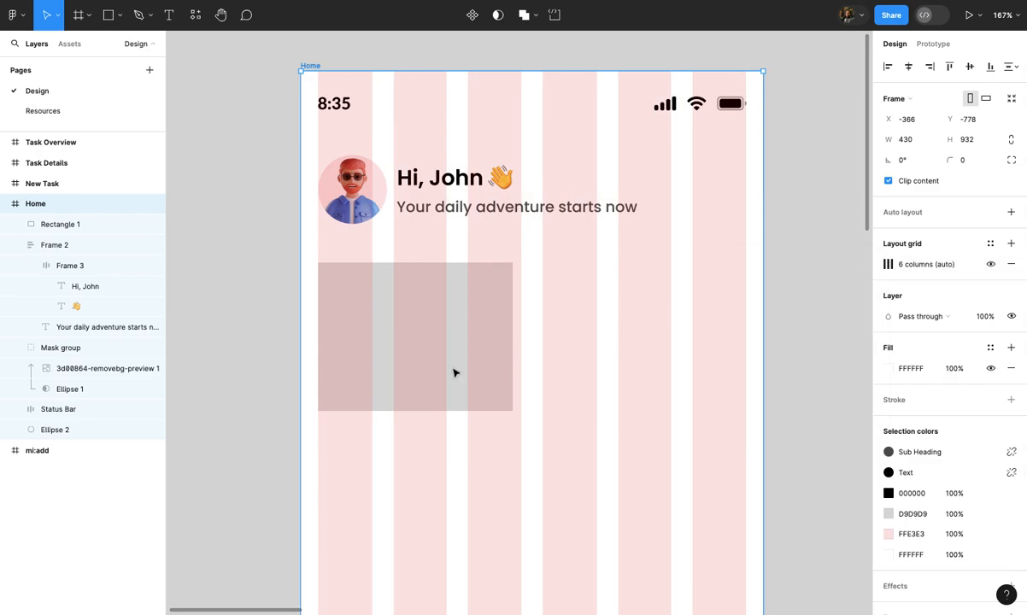
# Resize the grey rectangle to span the first three grid columns, 189 wide, and reduce its height to about 76
pyautogui.click(454, 372)
pyautogui.scroll(5, 453, 371)
pyautogui.moveTo(525, 309); pyautogui.dragTo(541, 305)
pyautogui.scroll(-2, 530, 325)
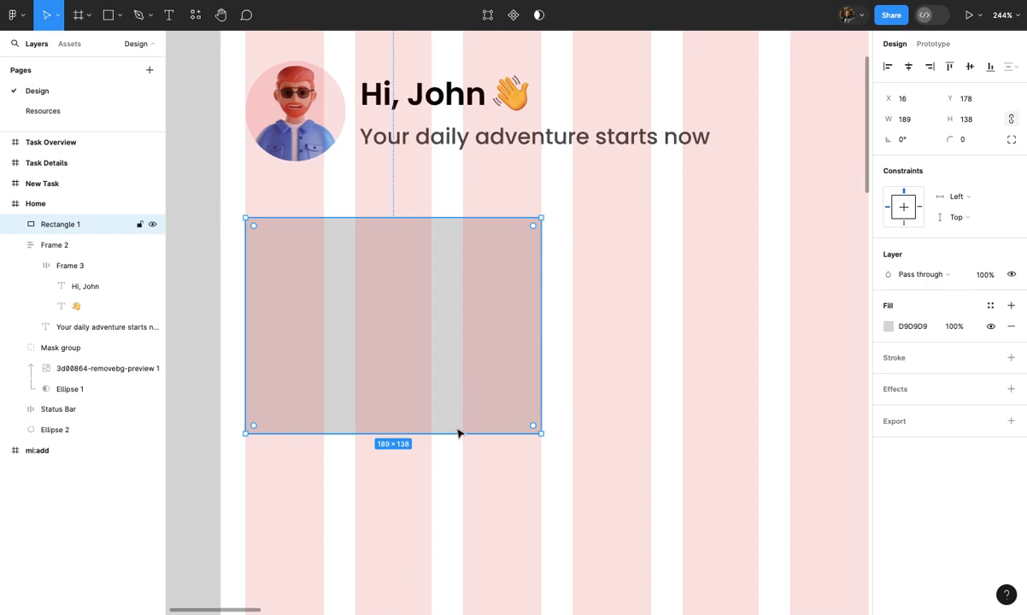
pyautogui.moveTo(456, 435); pyautogui.dragTo(460, 337)
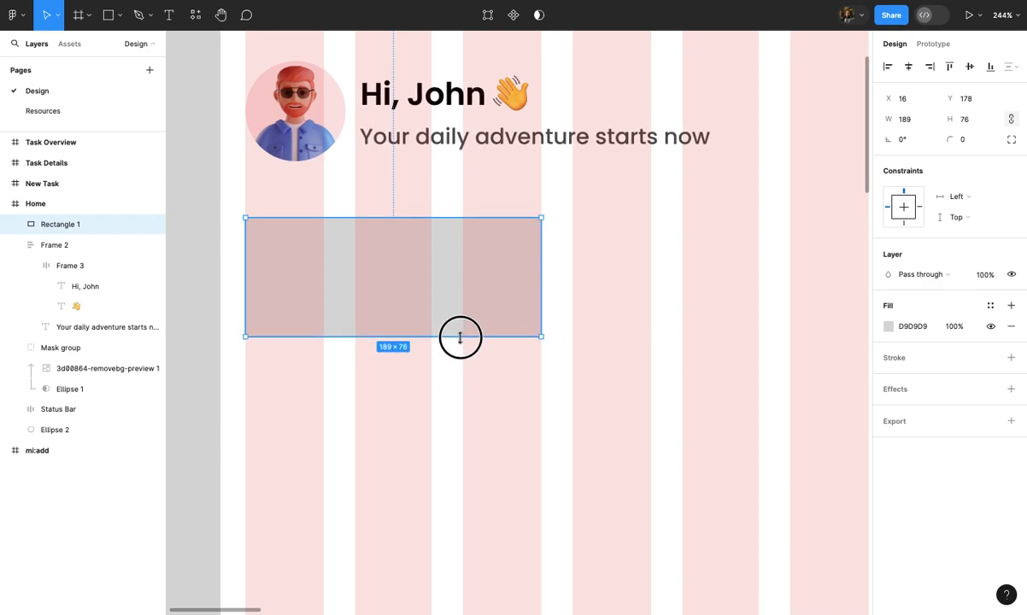
# Set the grey rectangle's corner radius to 10
pyautogui.write('1')
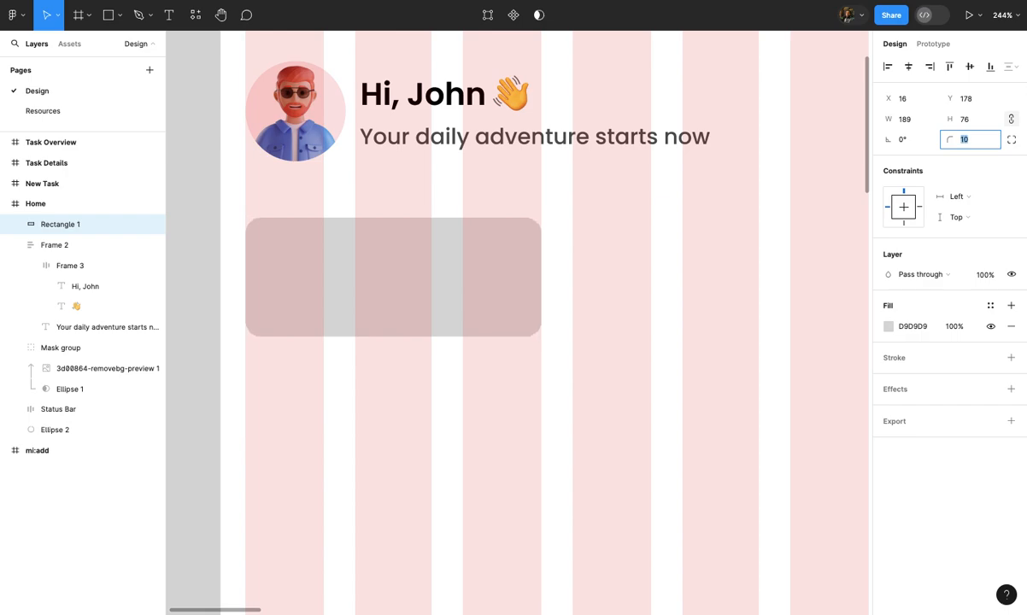
pyautogui.click(639, 262)
pyautogui.scroll(-3, 639, 262)
# Duplicate the rounded card across the last three grid columns, and copy both cards into a second row directly below
pyautogui.click(493, 271)
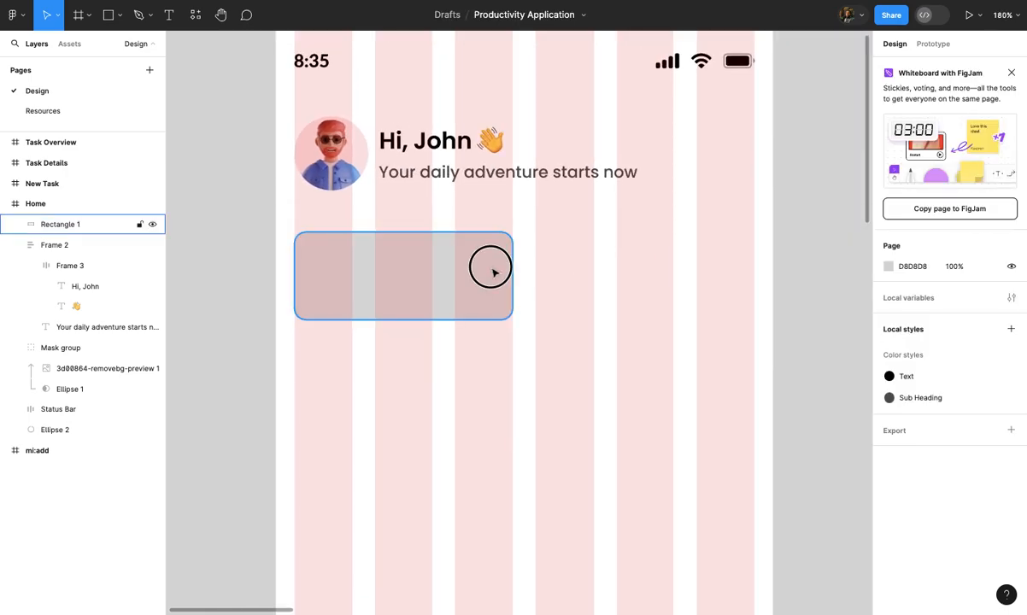
pyautogui.moveTo(418, 270); pyautogui.dragTo(660, 252)
pyautogui.keyDown('shift'); pyautogui.click(477, 275); pyautogui.keyUp('shift')
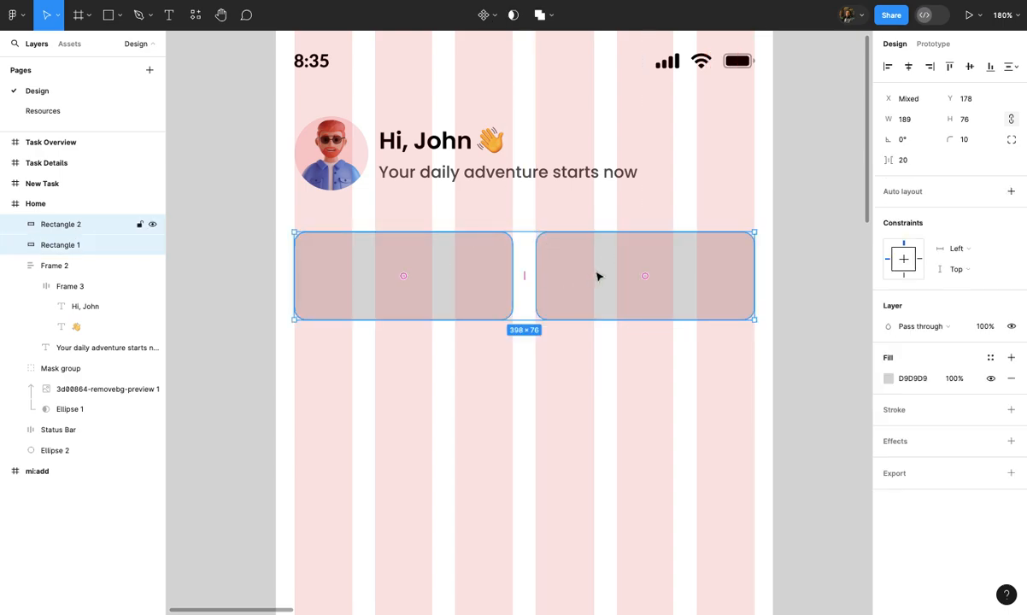
pyautogui.moveTo(596, 275); pyautogui.dragTo(590, 382)
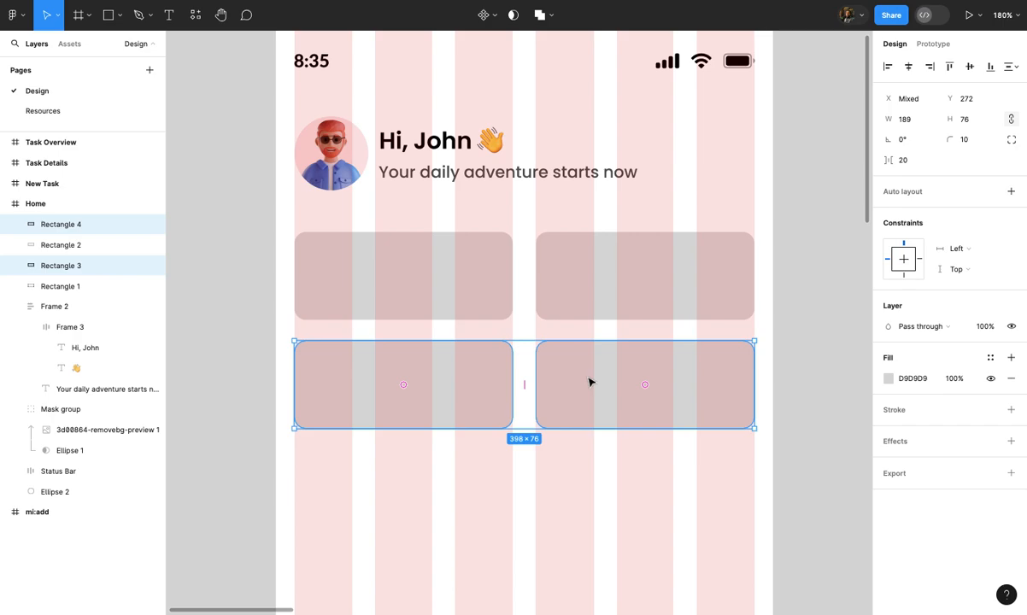
pyautogui.click(590, 484)
pyautogui.scroll(-1, 585, 488)
# Set the corner radius of all four cards to 8 and increase their corner smoothing
pyautogui.moveTo(508, 346); pyautogui.dragTo(490, 301)
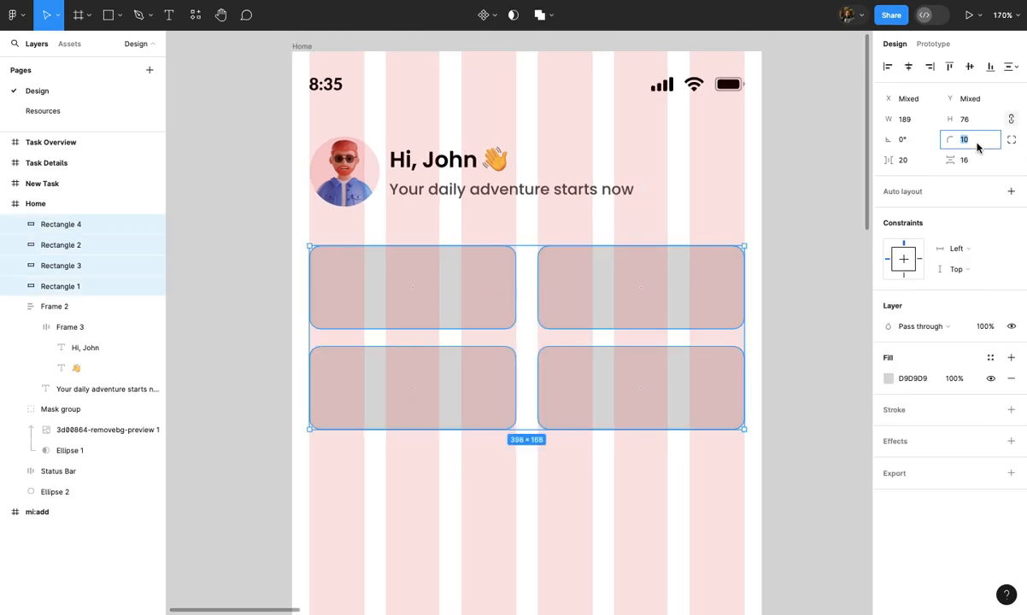
pyautogui.press('Down')
pyautogui.press('Down')
pyautogui.click(1012, 140)
pyautogui.moveTo(733, 241); pyautogui.dragTo(829, 244)
pyautogui.press('Escape')
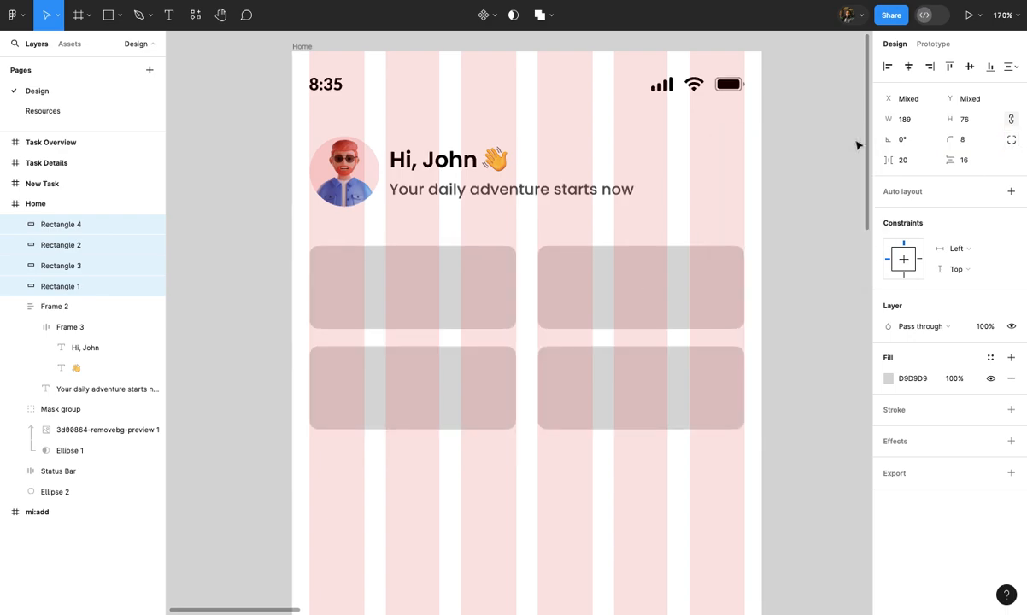
pyautogui.click(766, 218)
# Hide the Home frame's six-column layout grid
pyautogui.scroll(2, 766, 218)
pyautogui.scroll(-5, 623, 166)
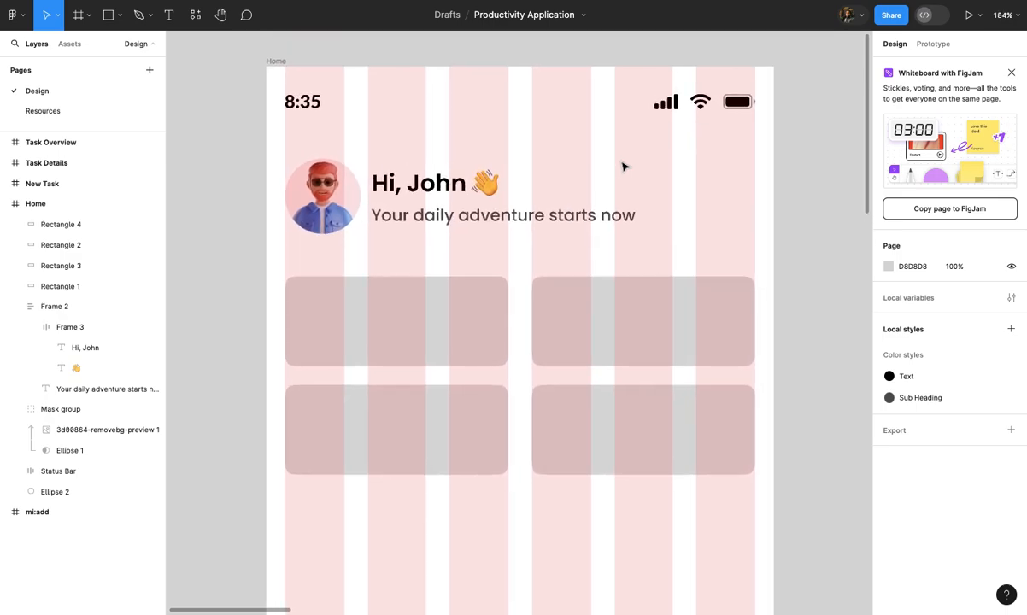
pyautogui.click(330, 74)
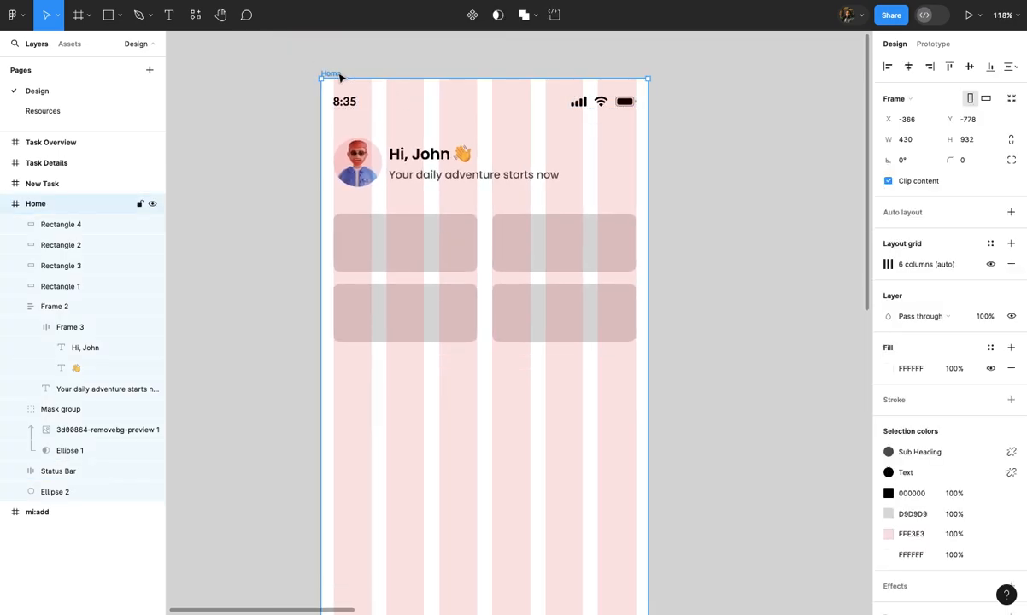
pyautogui.click(990, 264)
pyautogui.click(729, 305)
pyautogui.scroll(-3, 733, 313)
pyautogui.scroll(2, 732, 313)
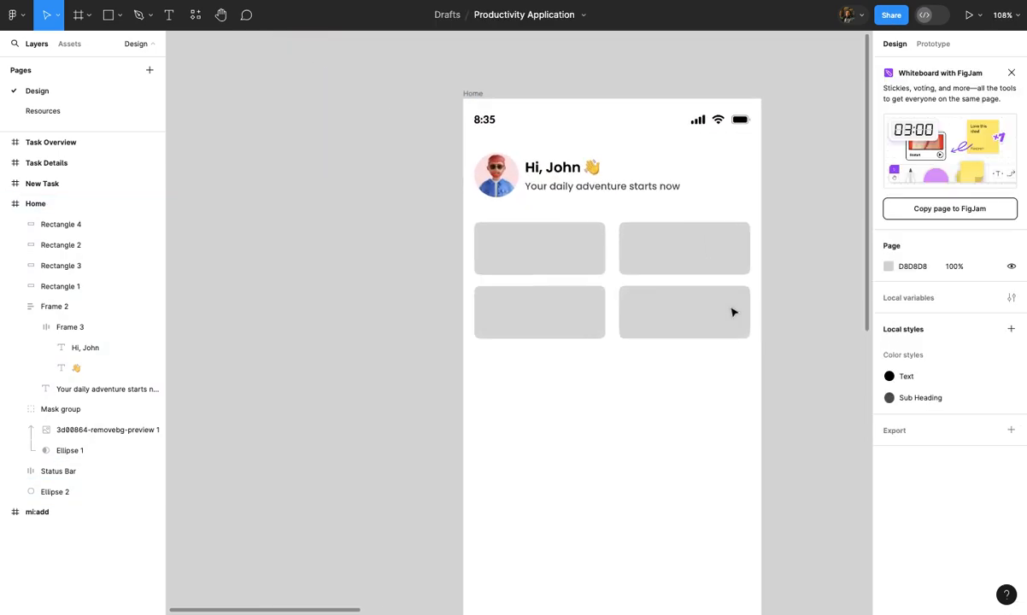
pyautogui.scroll(5, 651, 372)
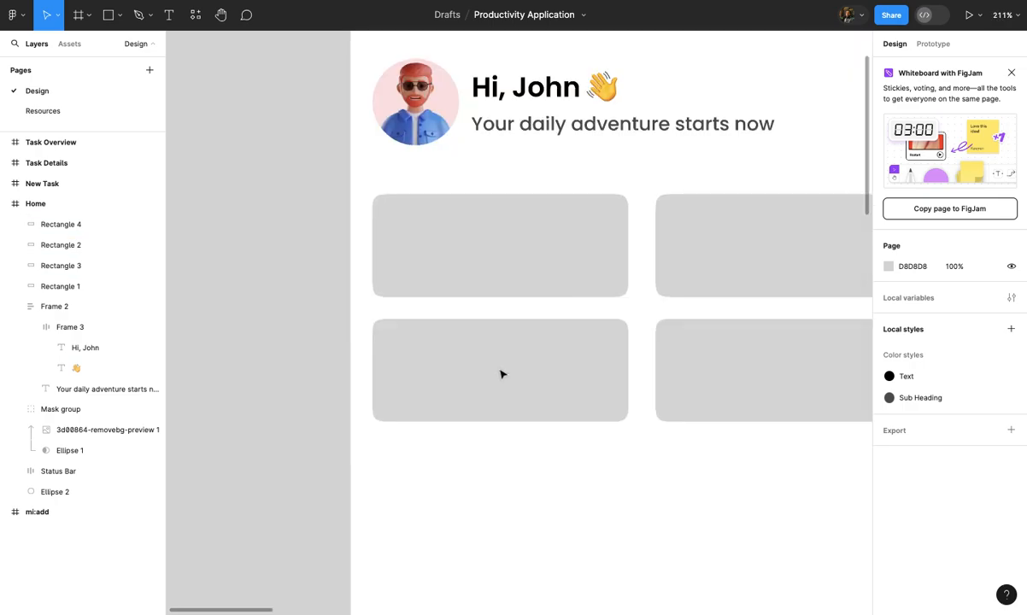
pyautogui.click(518, 294)
pyautogui.scroll(-5, 517, 296)
pyautogui.click(346, 307)
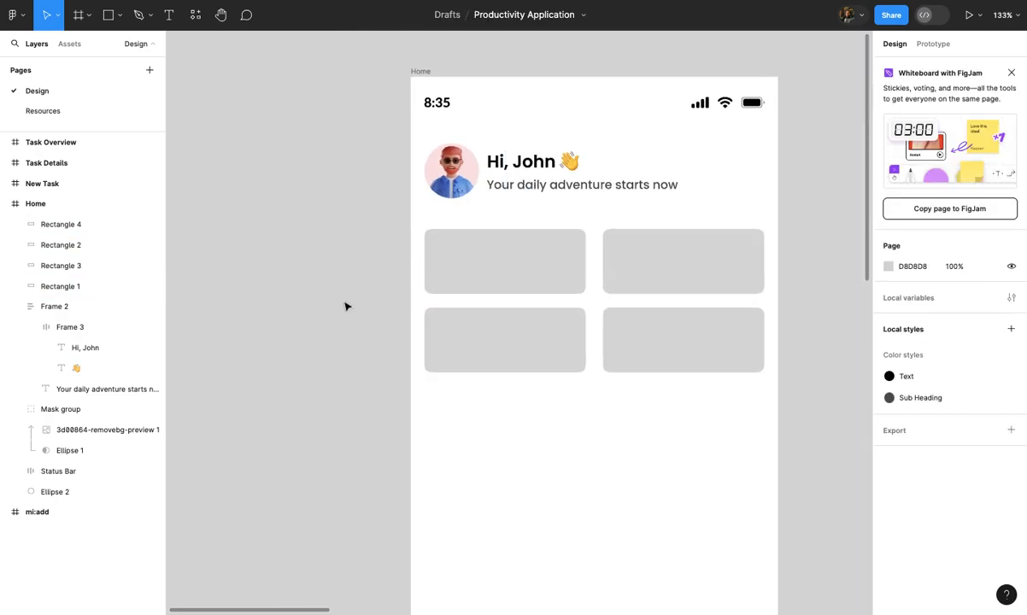
# On the Resources page, save the #5694F2 swatch's fill as a color style named Blue
pyautogui.click(96, 111)
pyautogui.scroll(-5, 432, 249)
pyautogui.scroll(4, 432, 248)
pyautogui.scroll(8, 431, 249)
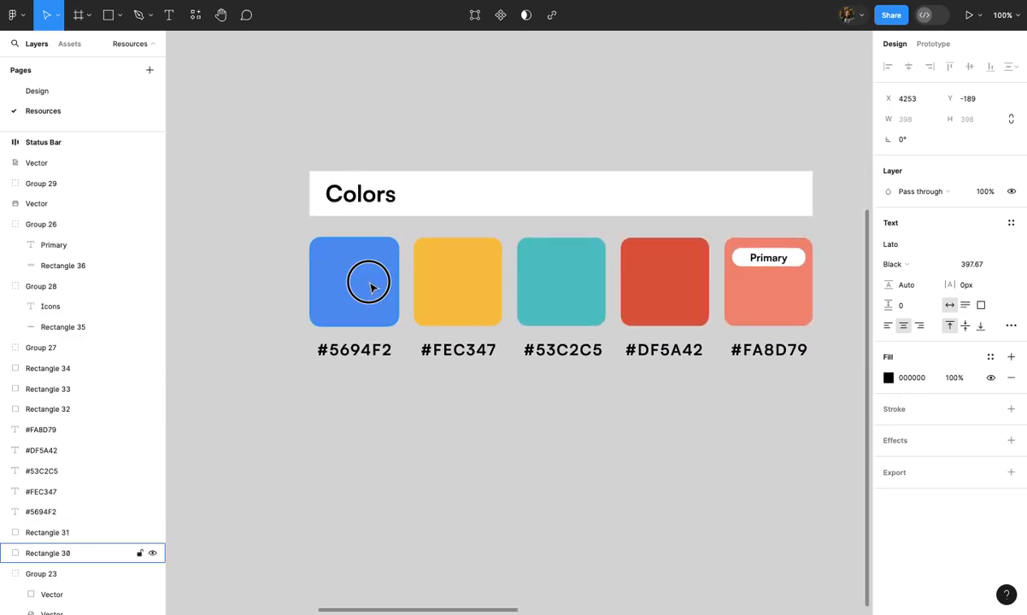
pyautogui.click(371, 285)
pyautogui.scroll(2, 374, 287)
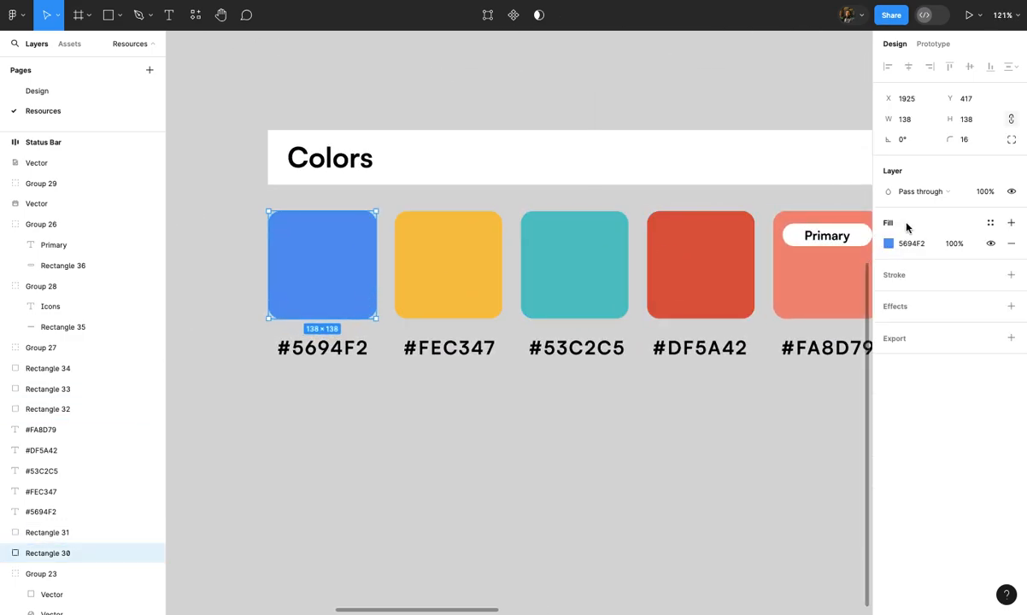
pyautogui.click(991, 226)
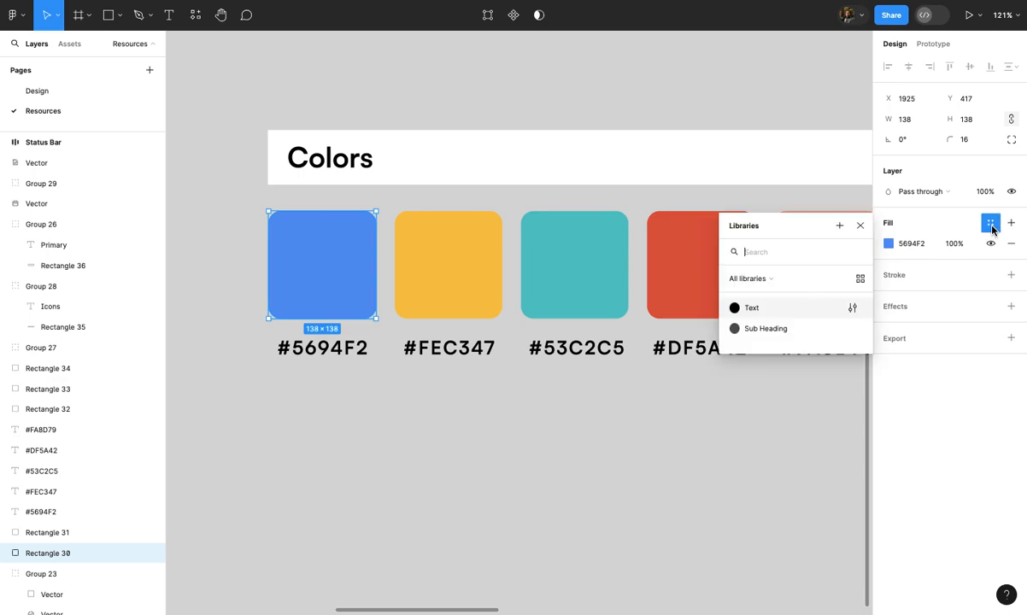
pyautogui.click(840, 226)
pyautogui.write('Blue')
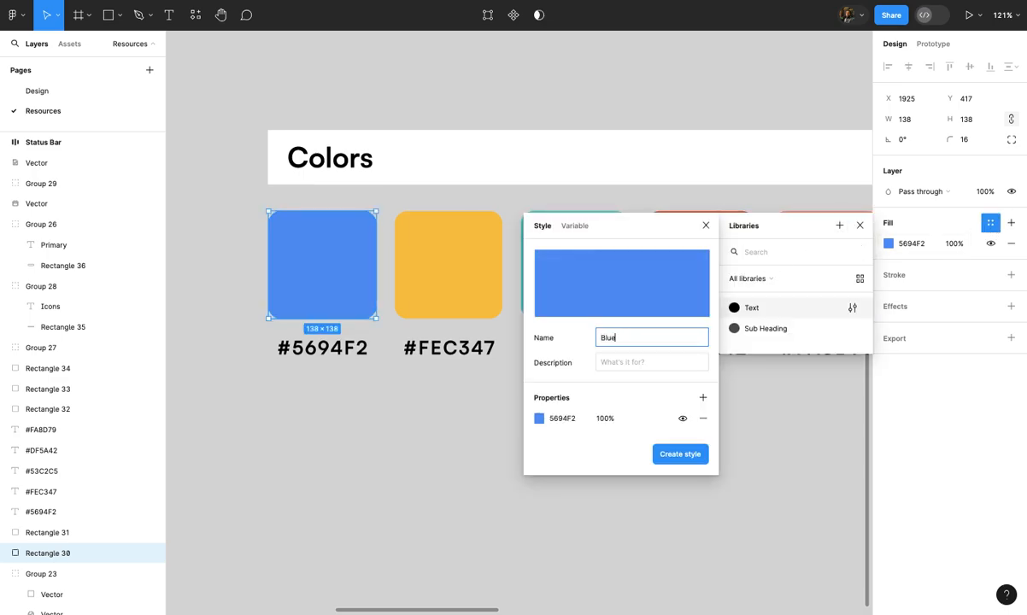
pyautogui.press('Return')
# Save the #FEC347 swatch's fill as a color style named Yellow
pyautogui.click(468, 313)
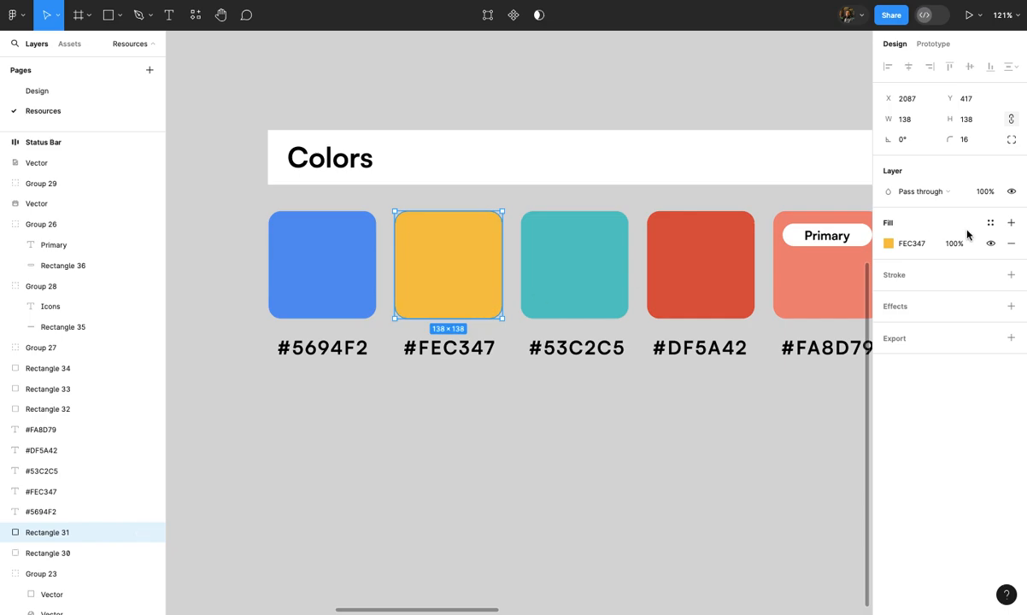
pyautogui.click(988, 223)
pyautogui.click(837, 228)
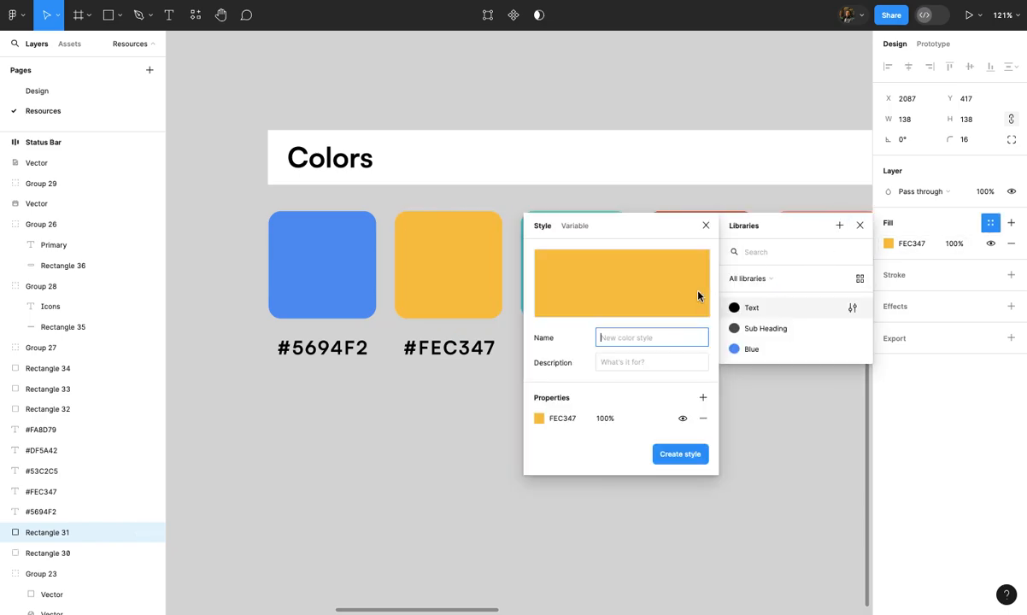
pyautogui.write('Ye')
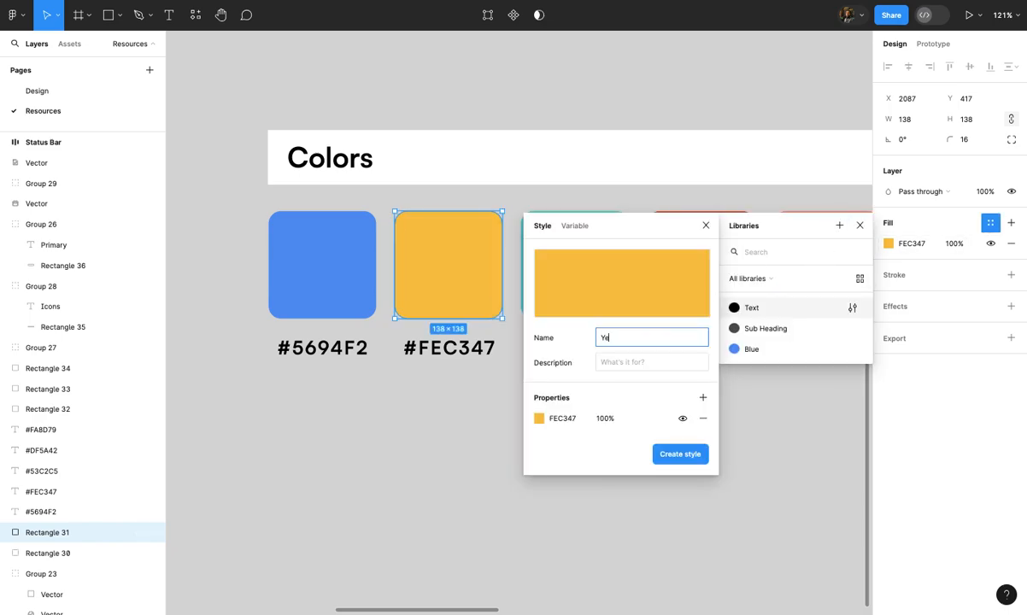
pyautogui.write('llow')
pyautogui.click(681, 454)
# Save the #53C2C5 swatch's fill as a color style named Aqua
pyautogui.click(592, 281)
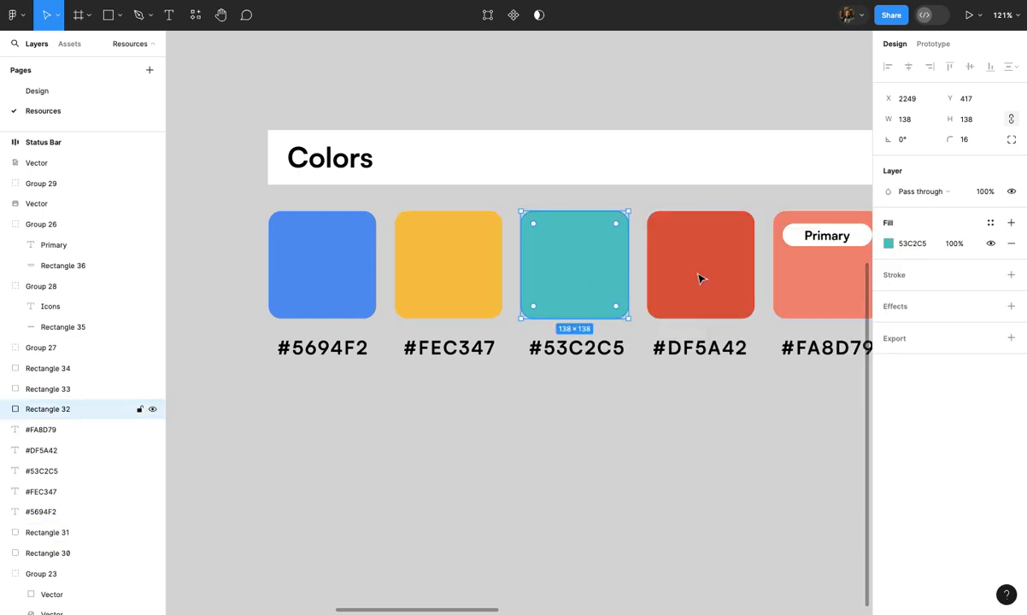
pyautogui.click(989, 224)
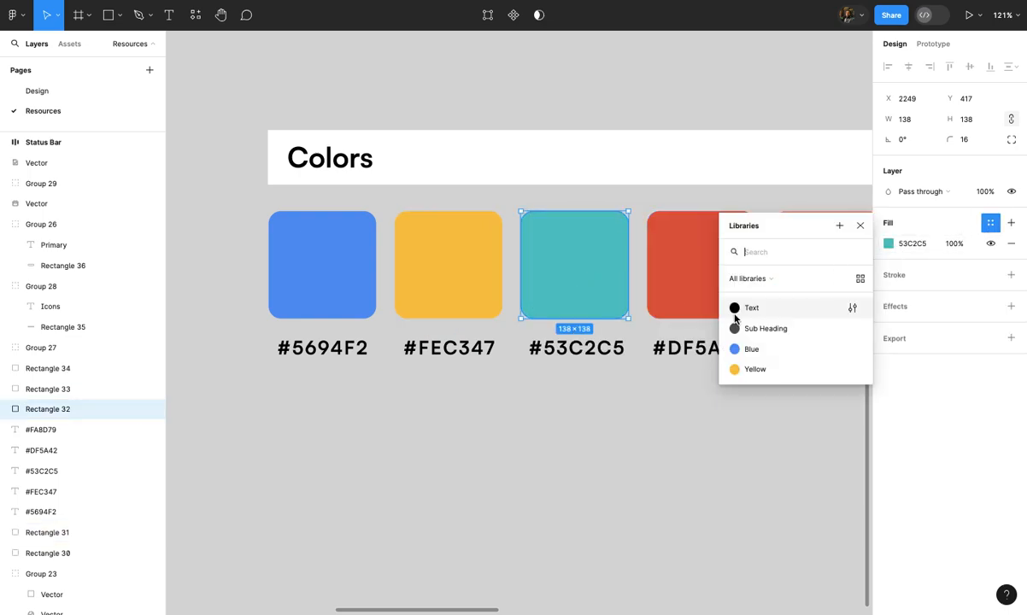
pyautogui.click(840, 227)
pyautogui.write('Ac')
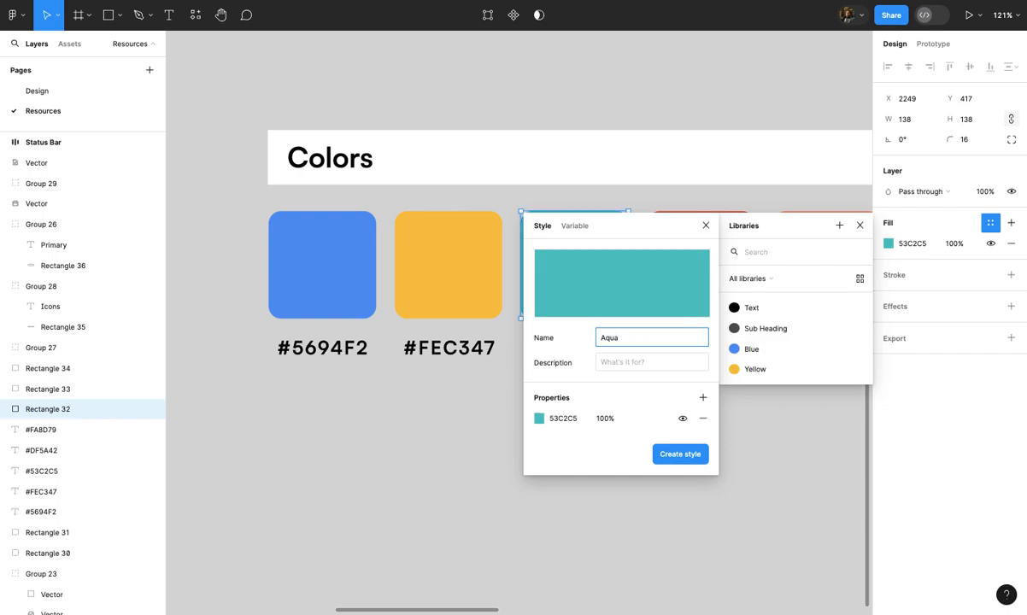
pyautogui.press('Return')
# Save the #DF5A42 swatch's fill as a color style named Negative
pyautogui.hscroll(4, 566, 336)
pyautogui.click(539, 304)
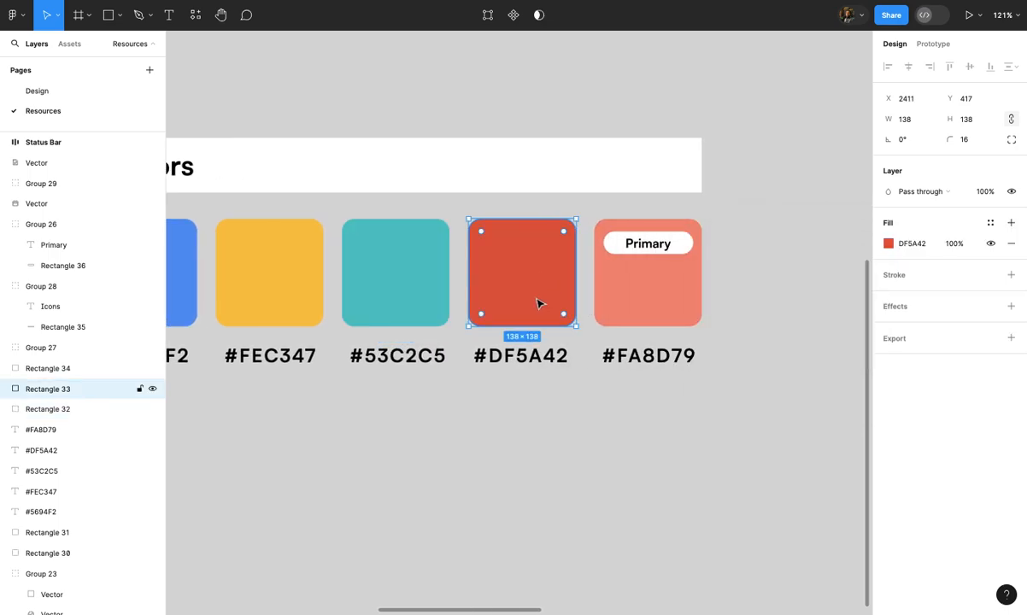
pyautogui.click(992, 222)
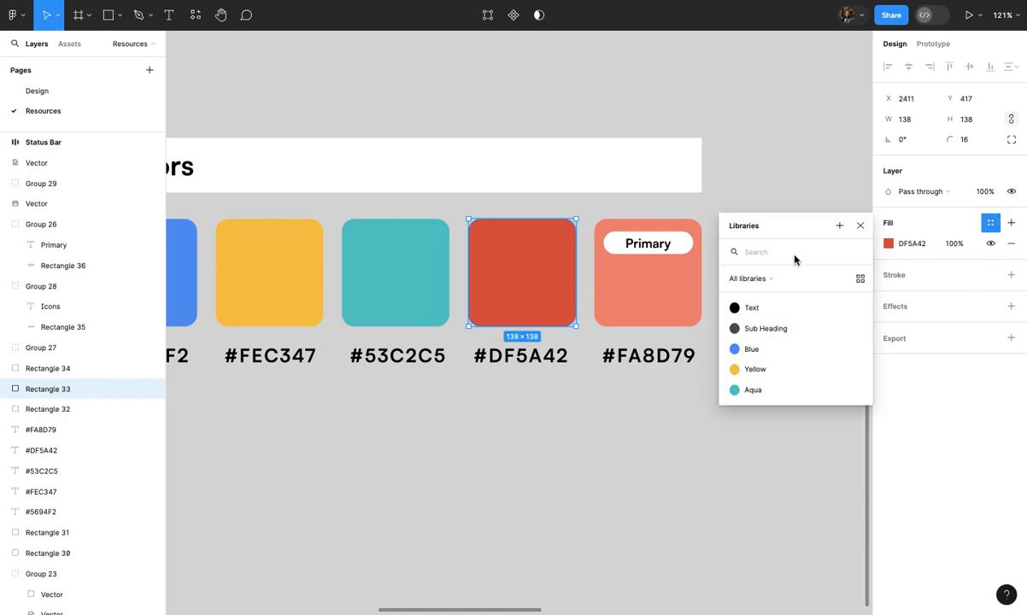
pyautogui.click(839, 226)
pyautogui.write('Negative')
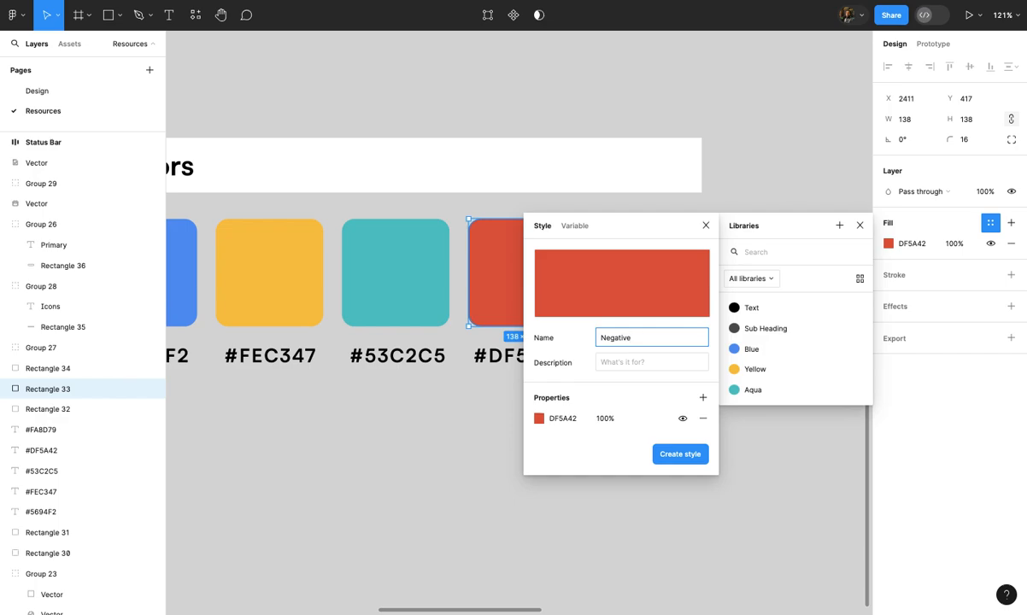
pyautogui.press('Return')
# Save the #FA8D79 swatch's fill as a color style named Primary
pyautogui.click(662, 293)
pyautogui.hscroll(2, 664, 296)
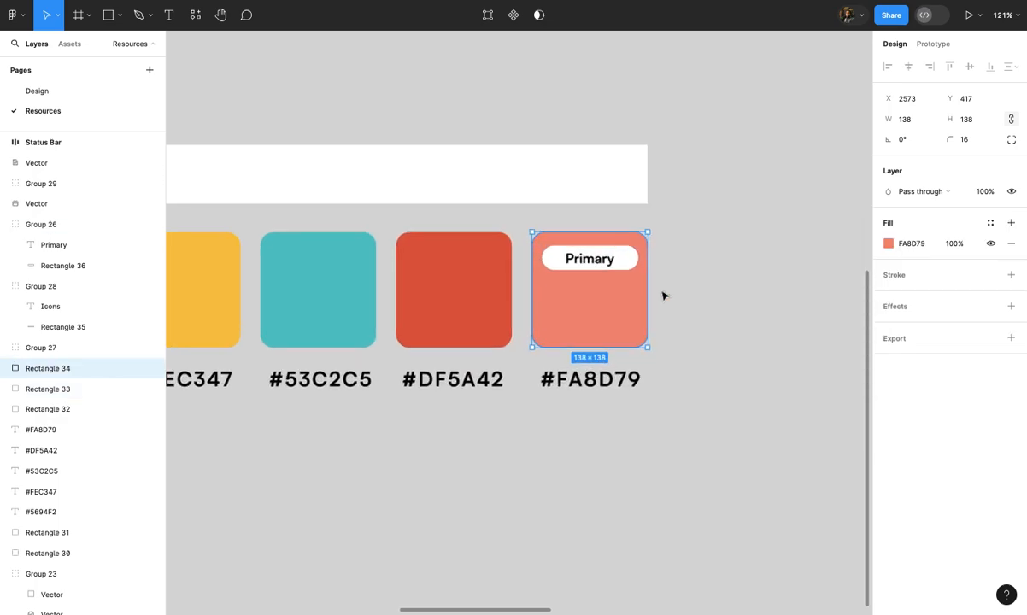
pyautogui.scroll(2, 662, 296)
pyautogui.click(990, 223)
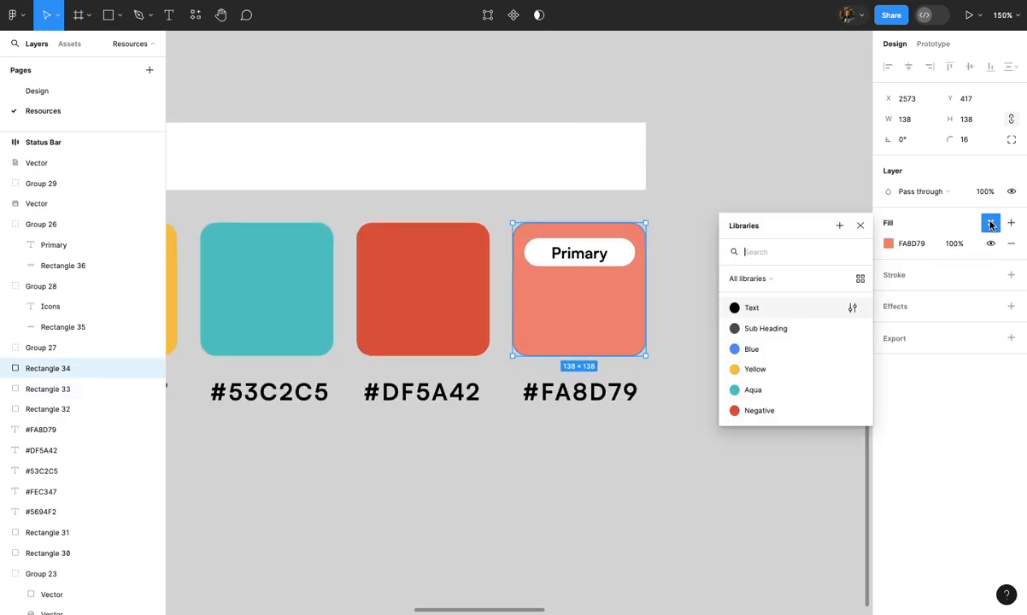
pyautogui.click(838, 227)
pyautogui.write('Prima')
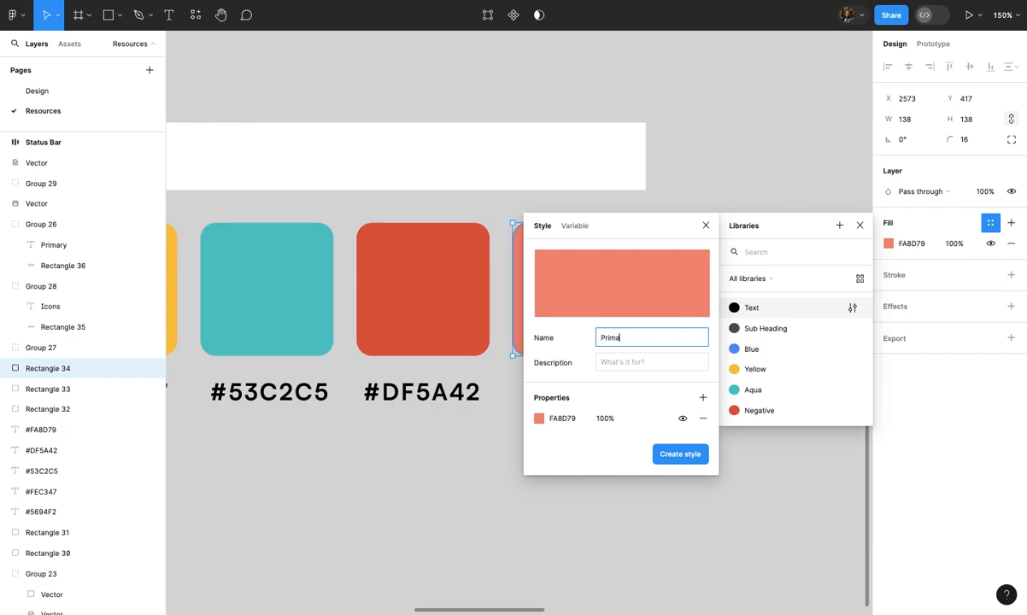
pyautogui.write('ry')
pyautogui.press('Return')
pyautogui.click(765, 398)
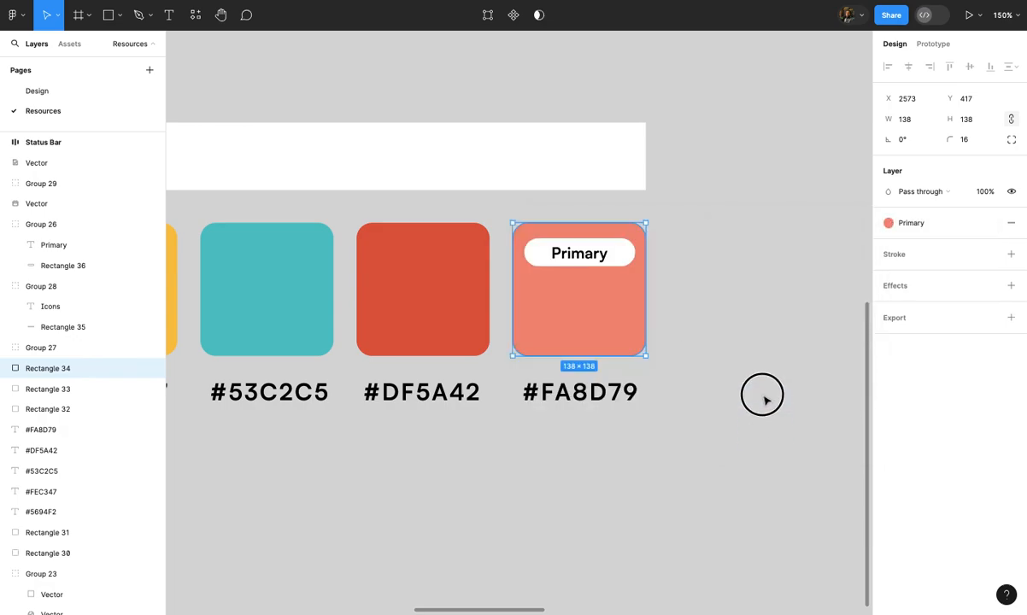
# Try the Text color style on the #FA8D79 swatch and undo it to restore the Primary style
pyautogui.click(887, 224)
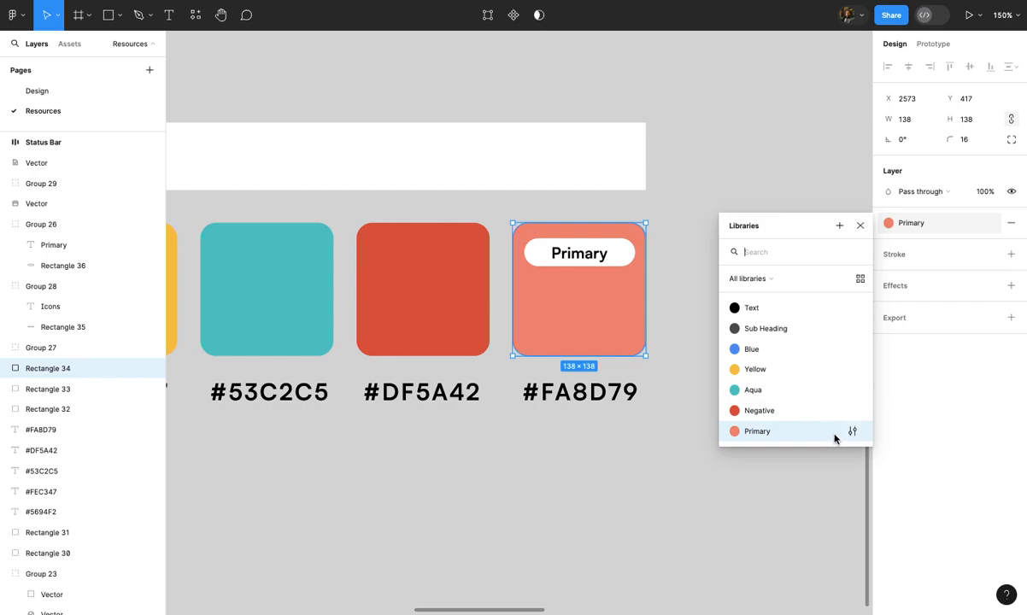
pyautogui.click(835, 433)
pyautogui.click(917, 226)
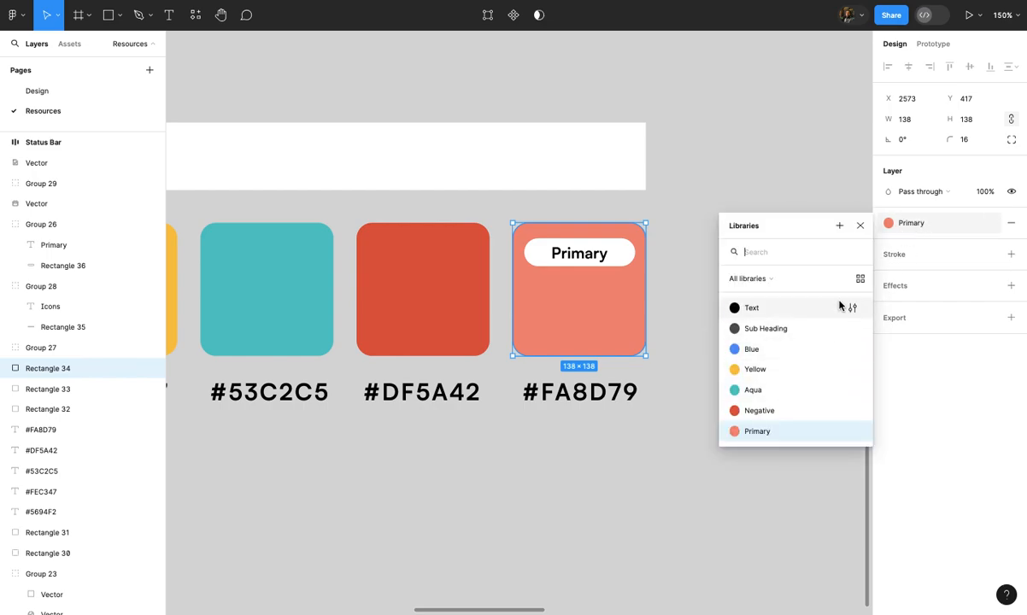
pyautogui.click(782, 310)
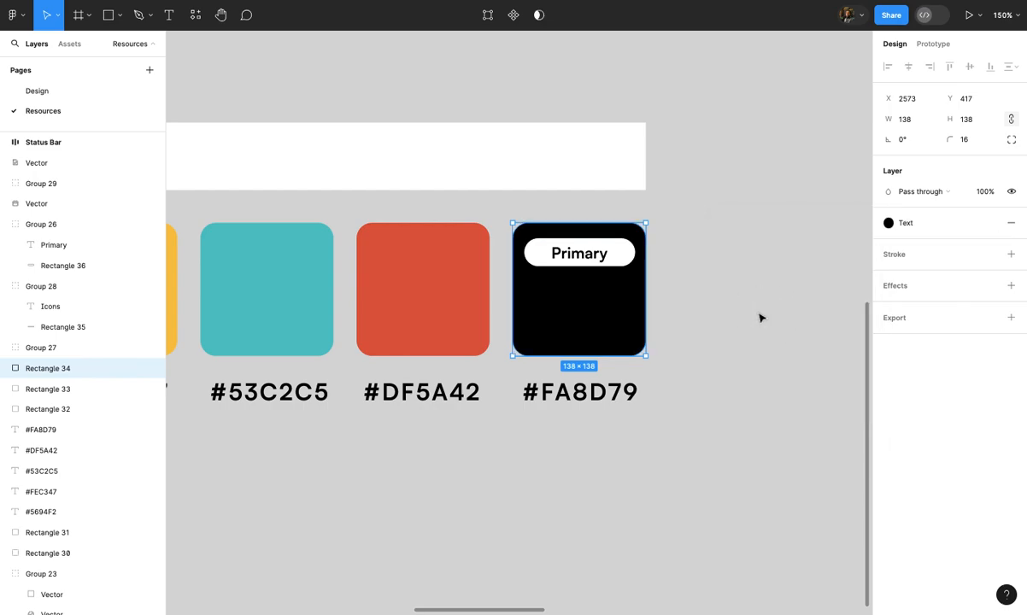
pyautogui.hotkey('ctrl', 'z')
pyautogui.click(901, 223)
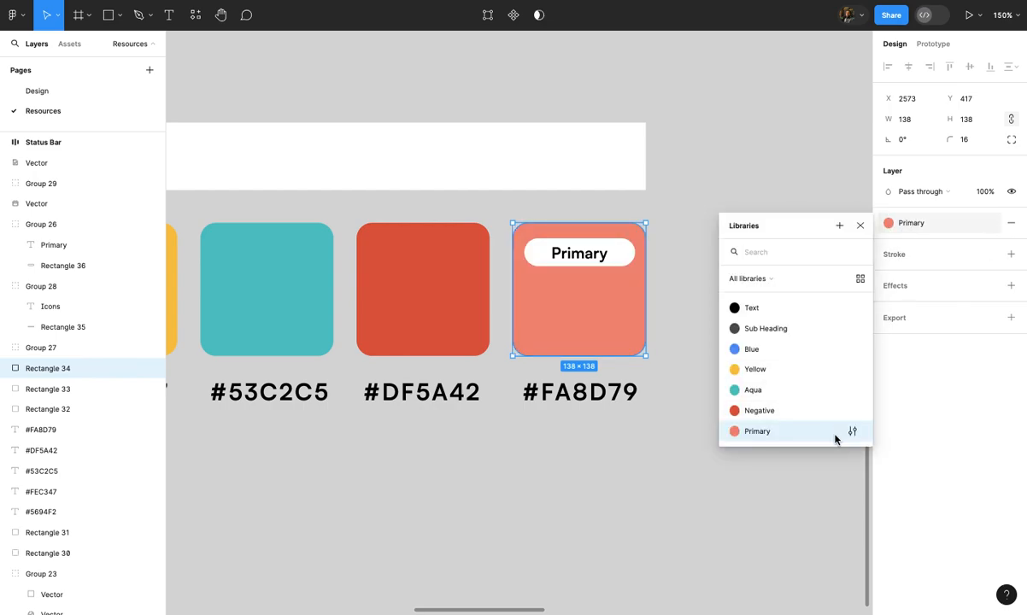
pyautogui.click(837, 431)
pyautogui.click(806, 371)
# Move the Primary color style above Text in the local color styles and return to the Design page
pyautogui.scroll(-5, 759, 339)
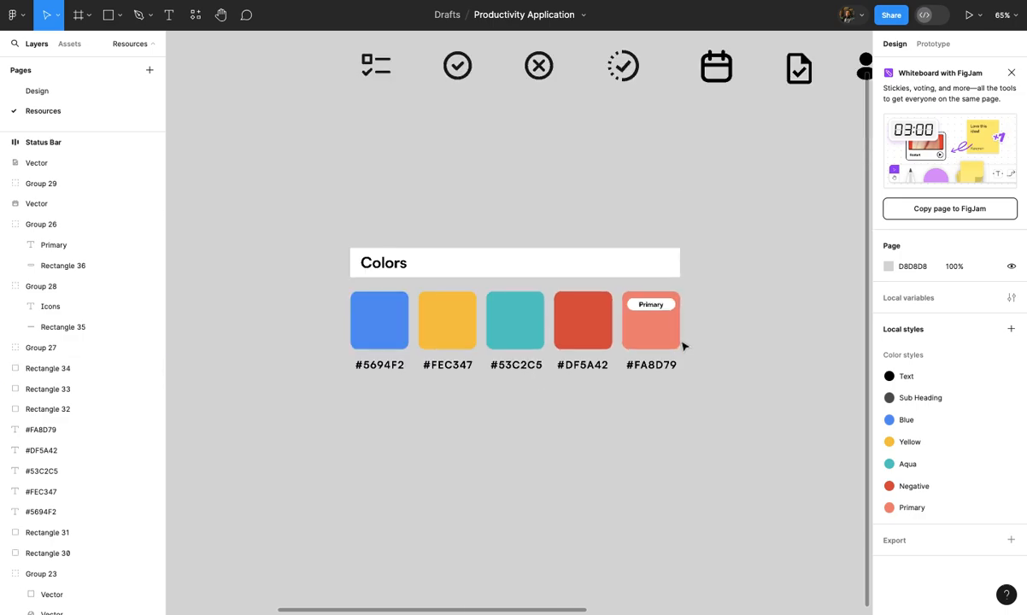
pyautogui.scroll(3, 682, 346)
pyautogui.click(918, 508)
pyautogui.moveTo(917, 508); pyautogui.dragTo(917, 371)
pyautogui.scroll(2, 759, 468)
pyautogui.hscroll(2, 759, 468)
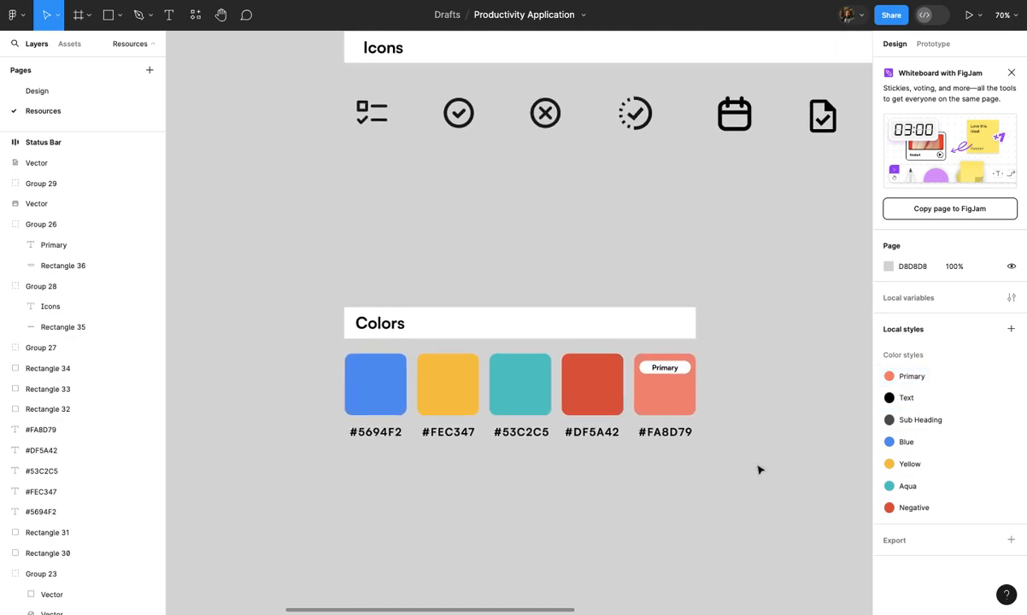
pyautogui.click(85, 90)
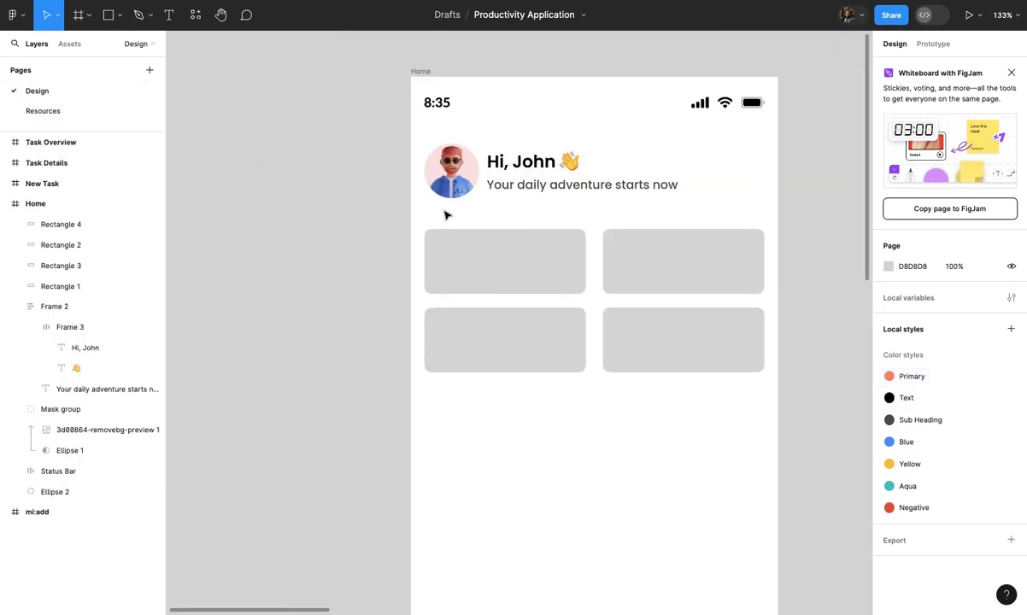
pyautogui.scroll(5, 446, 215)
pyautogui.click(465, 229)
pyautogui.scroll(3, 465, 229)
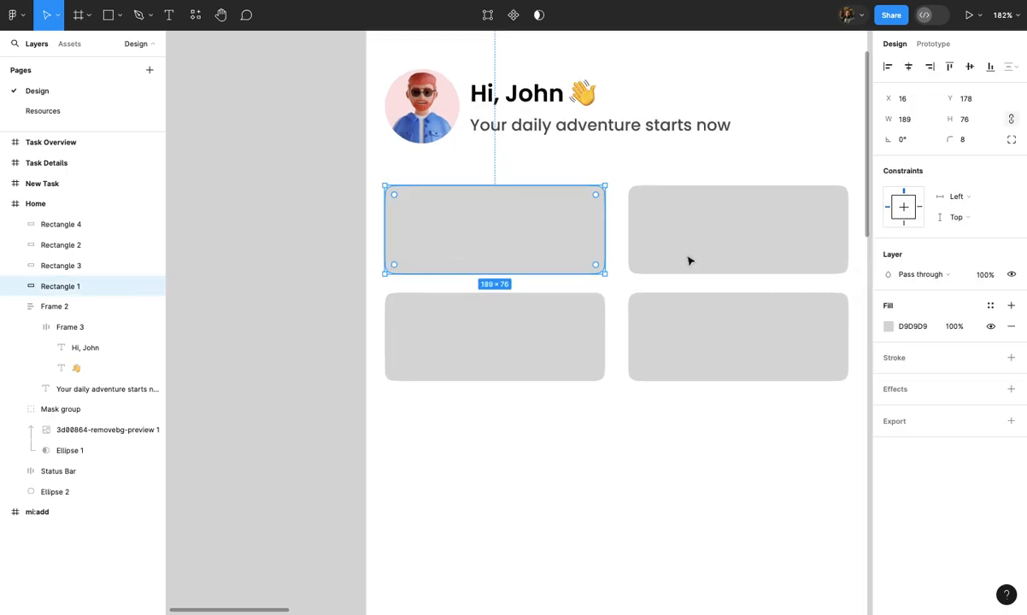
pyautogui.click(989, 310)
pyautogui.click(679, 371)
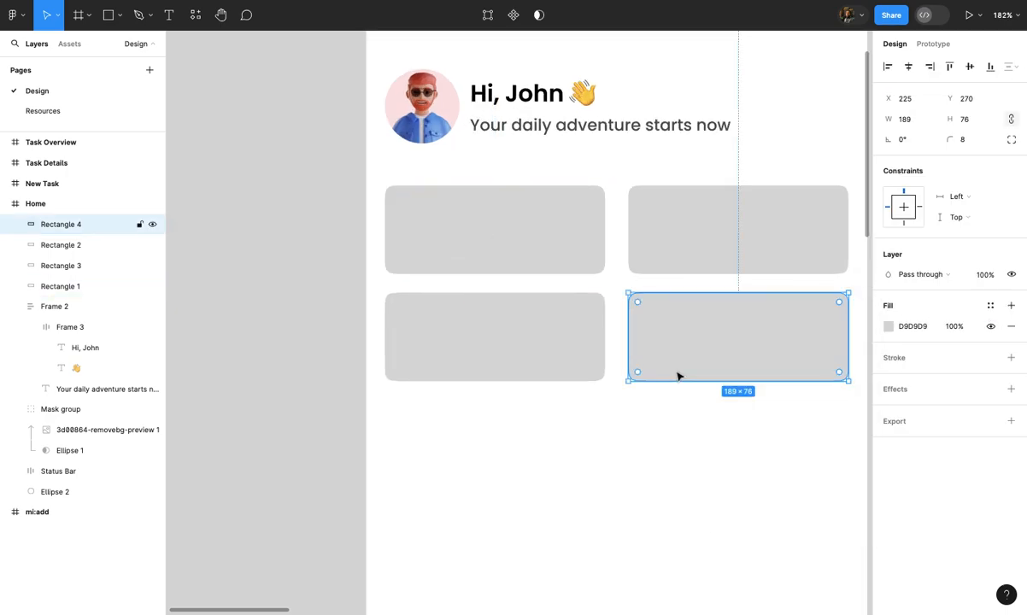
pyautogui.scroll(3, 676, 362)
pyautogui.scroll(-2, 551, 328)
# Draw a 42 × 42 circle inside the upper-left card, near its left edge
pyautogui.click(490, 302)
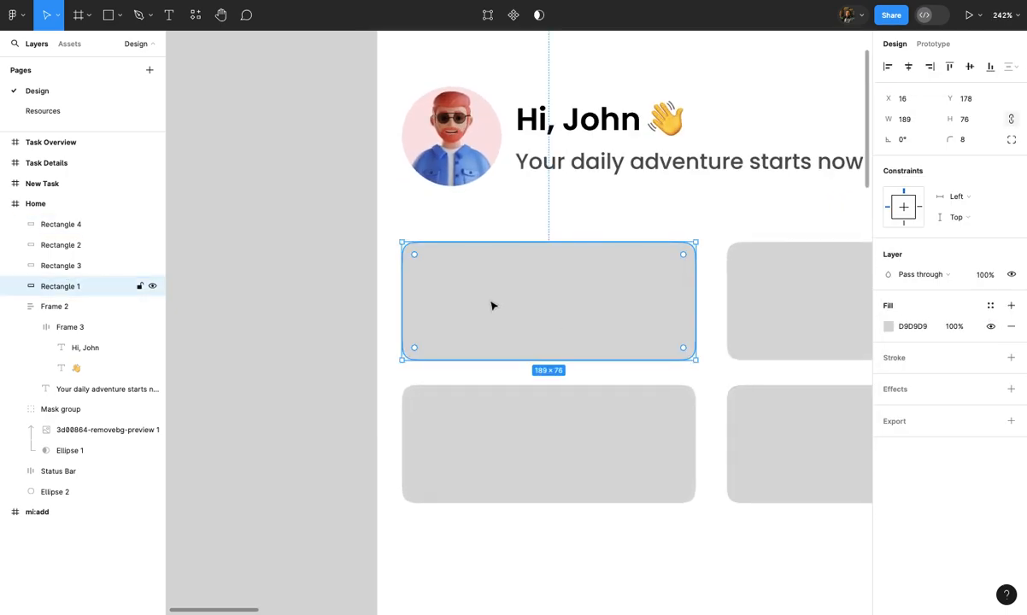
pyautogui.scroll(3, 491, 302)
pyautogui.press('o')
pyautogui.scroll(2, 433, 293)
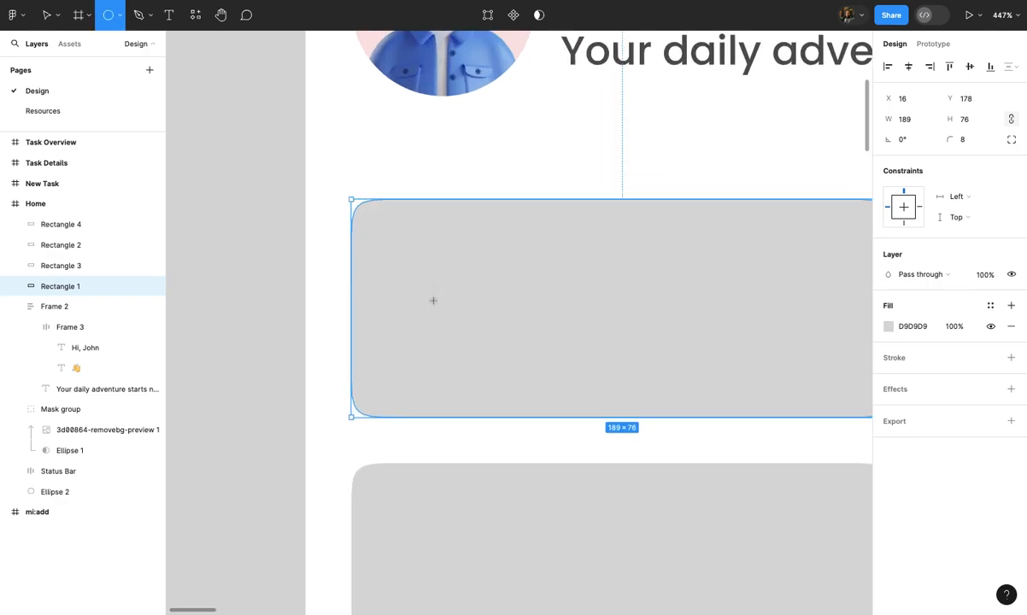
pyautogui.moveTo(431, 304); pyautogui.dragTo(467, 341)
pyautogui.scroll(-1, 467, 342)
# Darken the new circle's fill to #BFBFBF so it stands out from the card
pyautogui.click(889, 326)
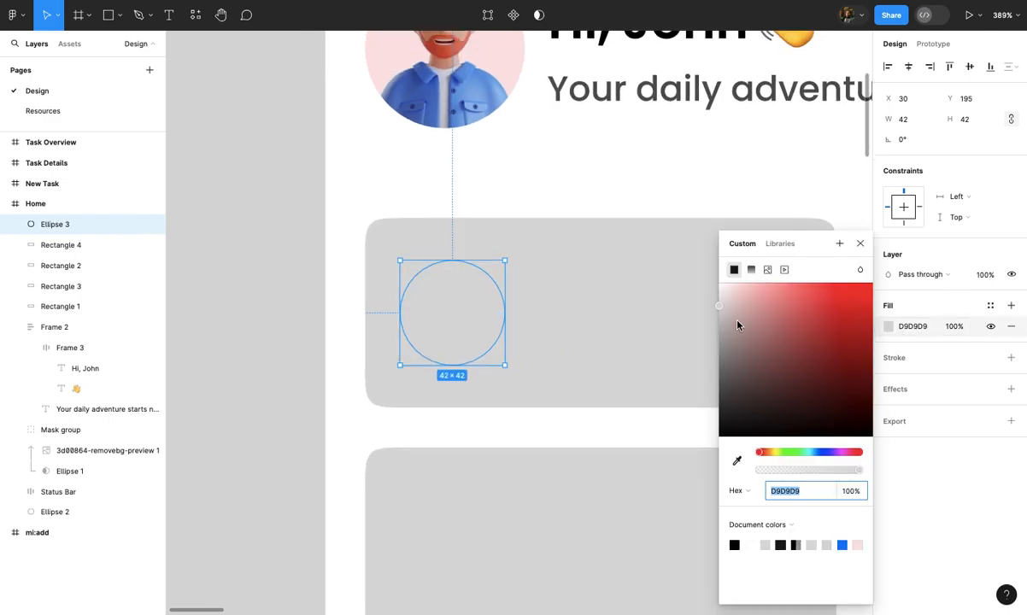
pyautogui.moveTo(720, 313); pyautogui.dragTo(718, 329)
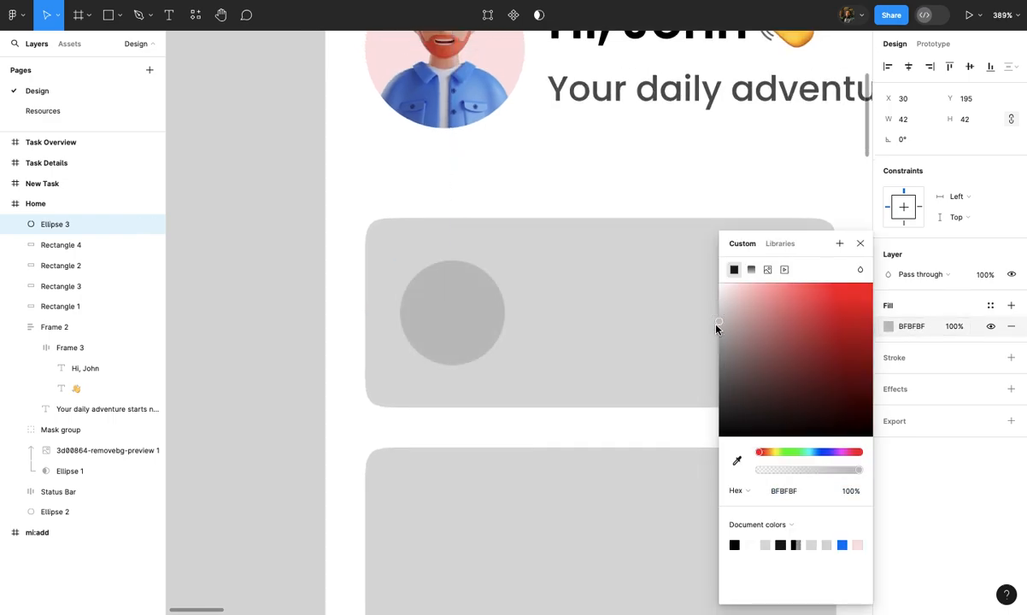
pyautogui.click(662, 190)
pyautogui.scroll(-5, 662, 191)
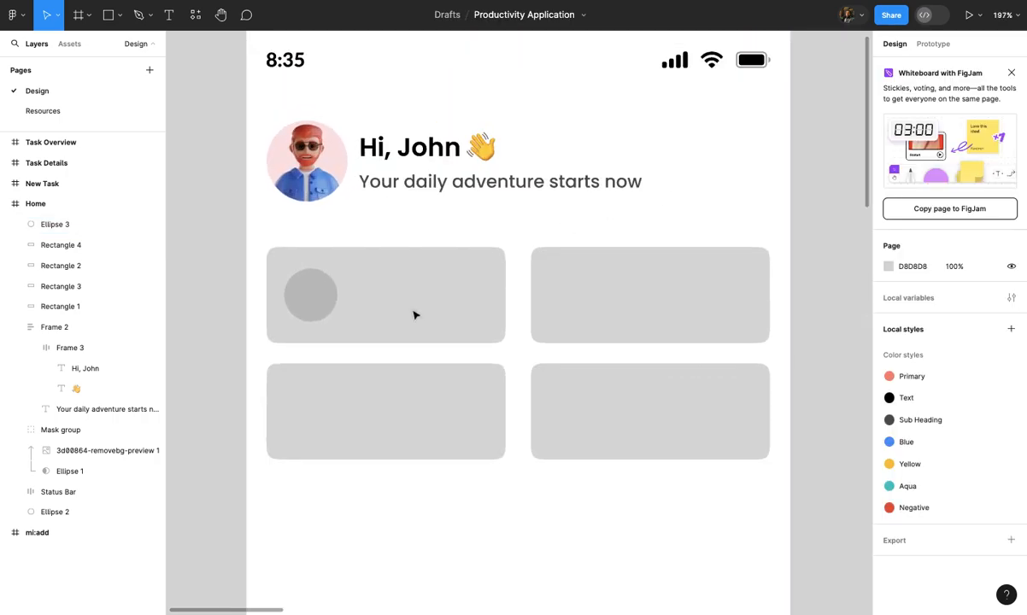
# Duplicate the gray circle into the other three cards, at the same relative position in each
pyautogui.moveTo(326, 298); pyautogui.dragTo(581, 299)
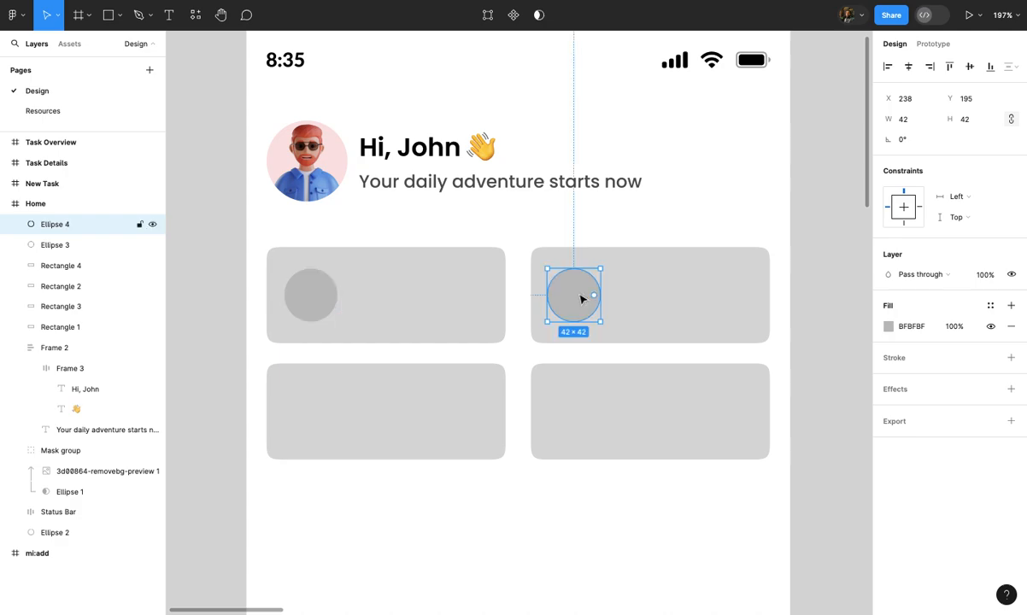
pyautogui.scroll(2, 581, 297)
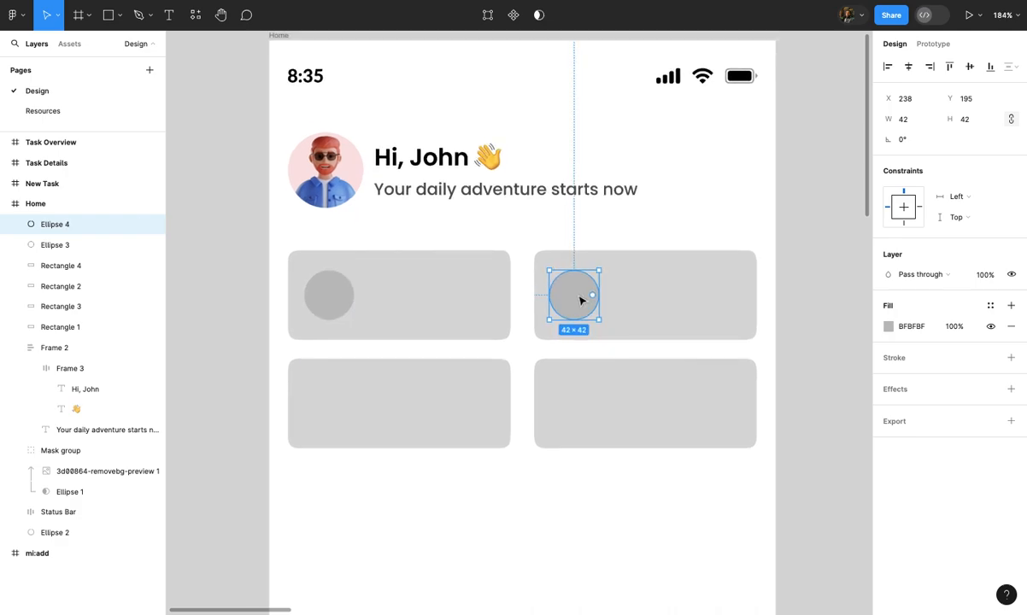
pyautogui.moveTo(582, 295); pyautogui.dragTo(578, 434)
pyautogui.moveTo(579, 434); pyautogui.dragTo(266, 439)
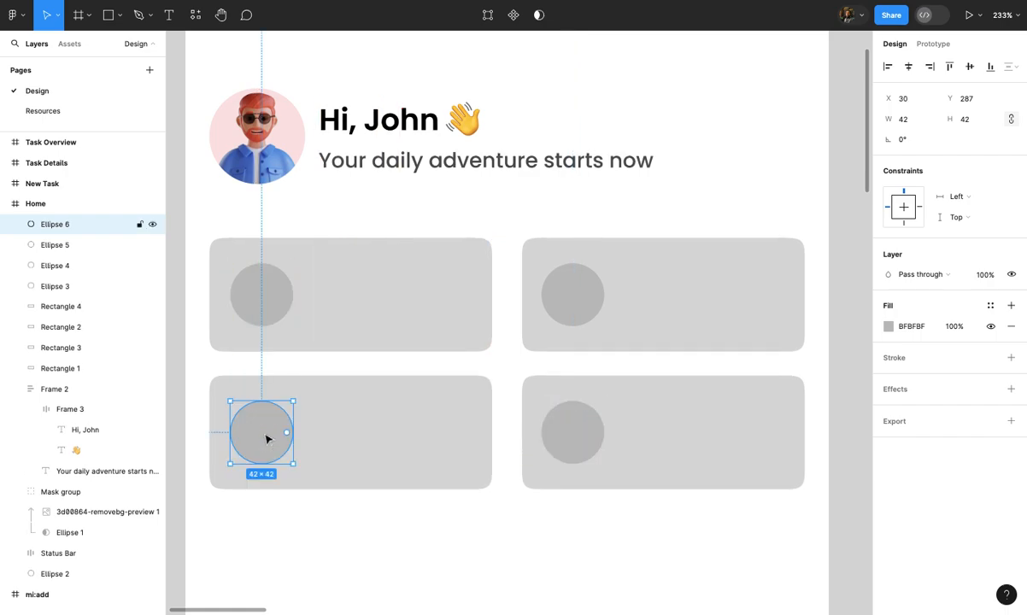
# Apply the Blue color style to the upper-left card and the Yellow style to the upper-right card
pyautogui.click(350, 316)
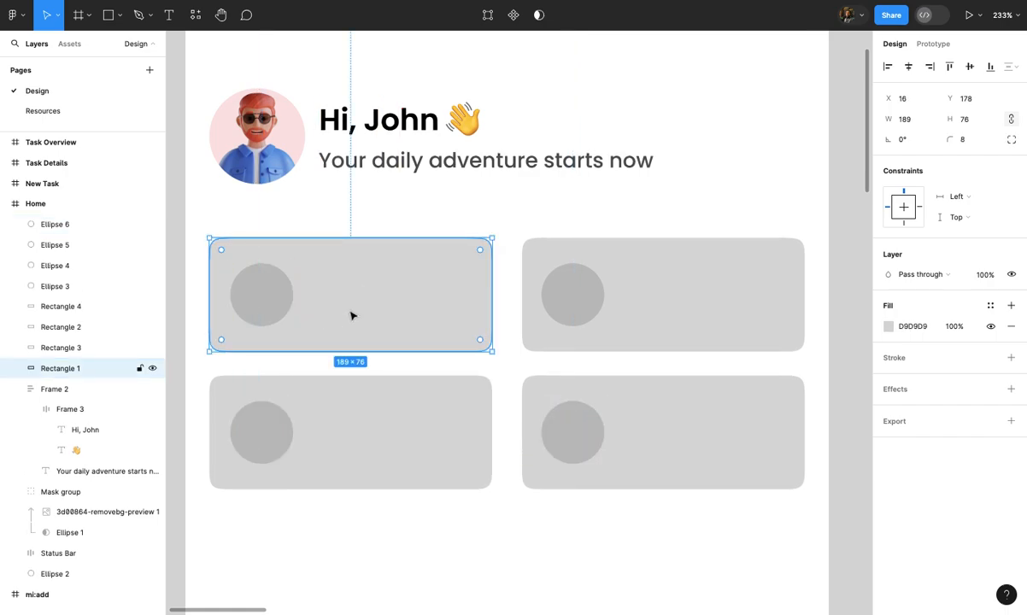
pyautogui.click(989, 306)
pyautogui.click(782, 457)
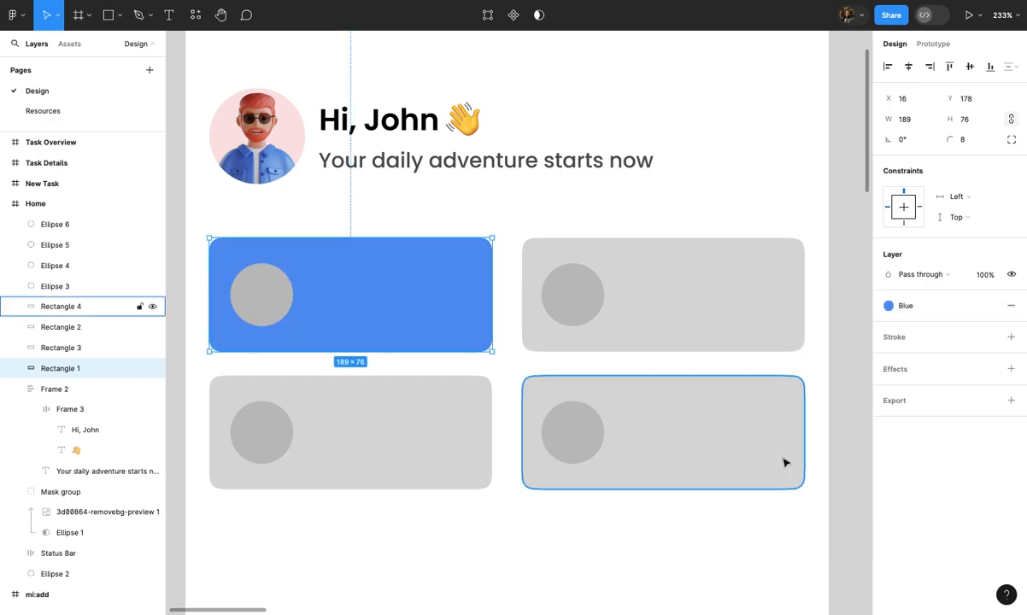
pyautogui.click(726, 326)
pyautogui.click(990, 306)
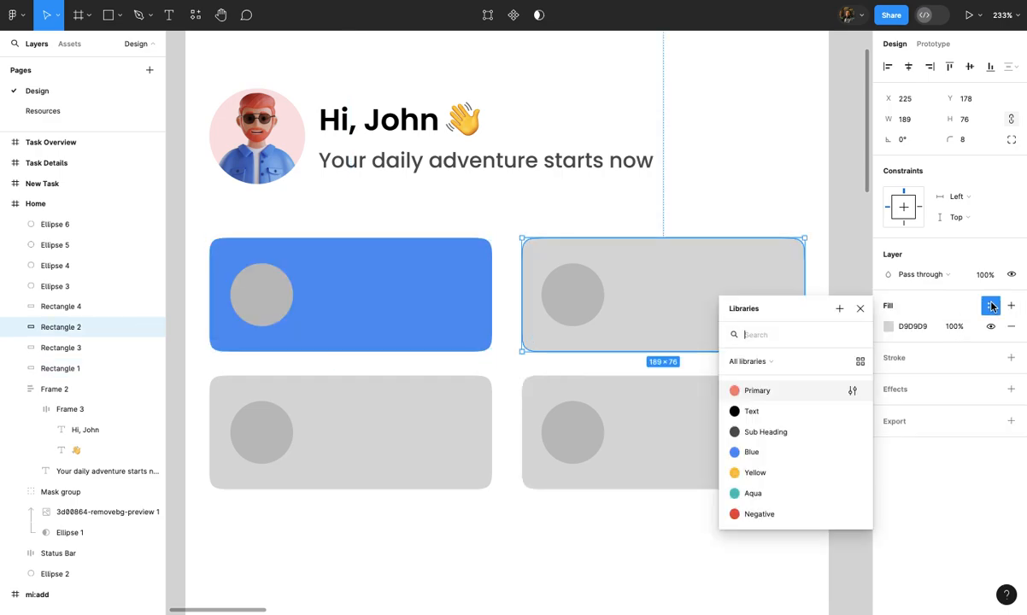
pyautogui.click(801, 472)
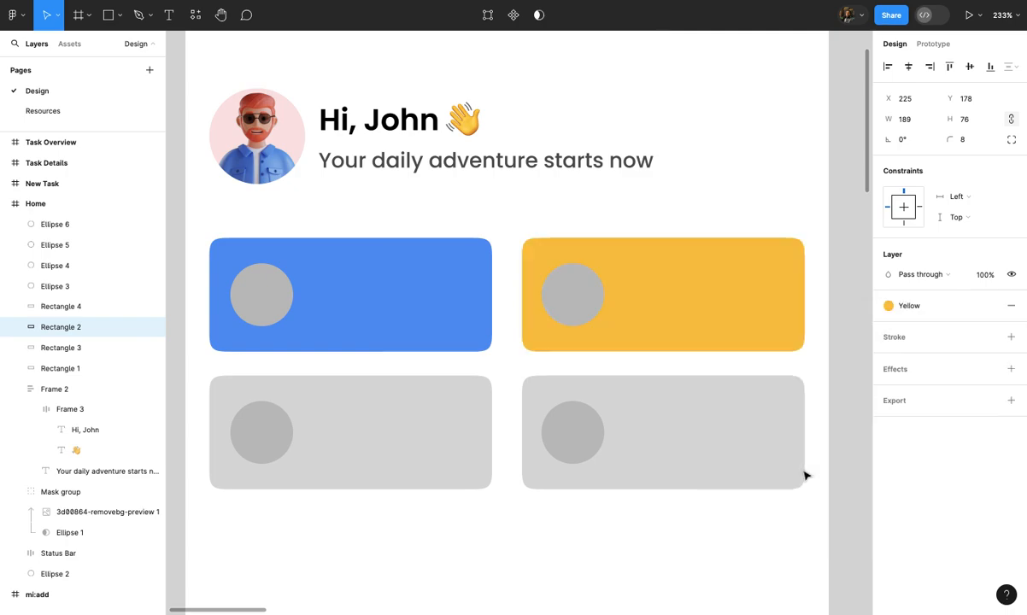
# Apply the Aqua color style to the lower-left card and the Negative style to the lower-right card
pyautogui.click(437, 446)
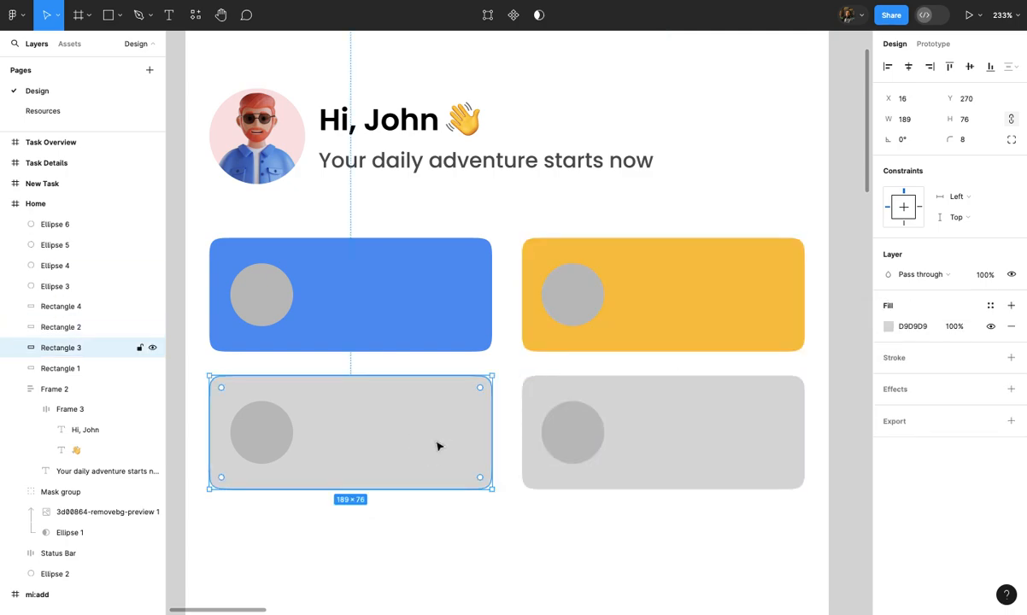
pyautogui.click(989, 305)
pyautogui.click(791, 495)
pyautogui.click(739, 475)
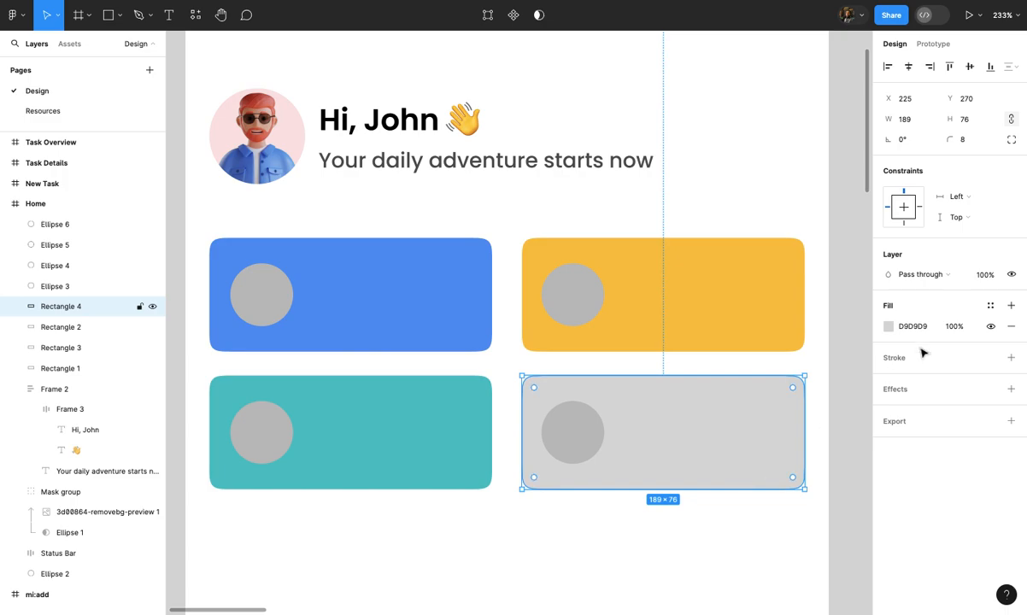
pyautogui.click(990, 305)
pyautogui.click(786, 511)
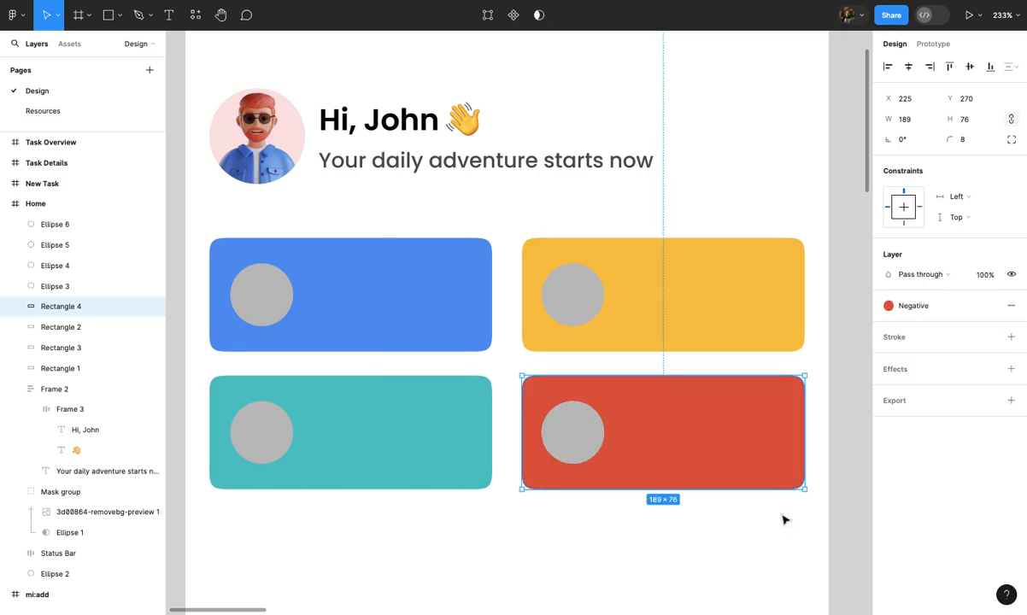
pyautogui.click(776, 528)
# Sample the blue card's color for its circle and darken the circle's fill to #4882DB
pyautogui.scroll(-1, 776, 528)
pyautogui.scroll(4, 776, 529)
pyautogui.scroll(-4, 775, 528)
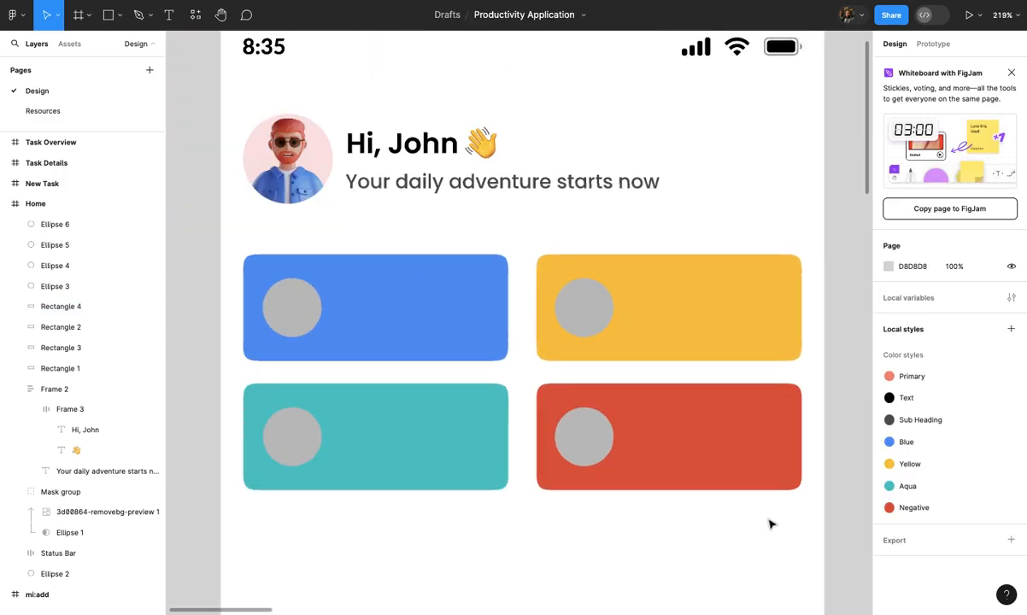
pyautogui.scroll(1, 771, 524)
pyautogui.hscroll(-1, 771, 524)
pyautogui.hscroll(-2, 710, 461)
pyautogui.scroll(1, 709, 461)
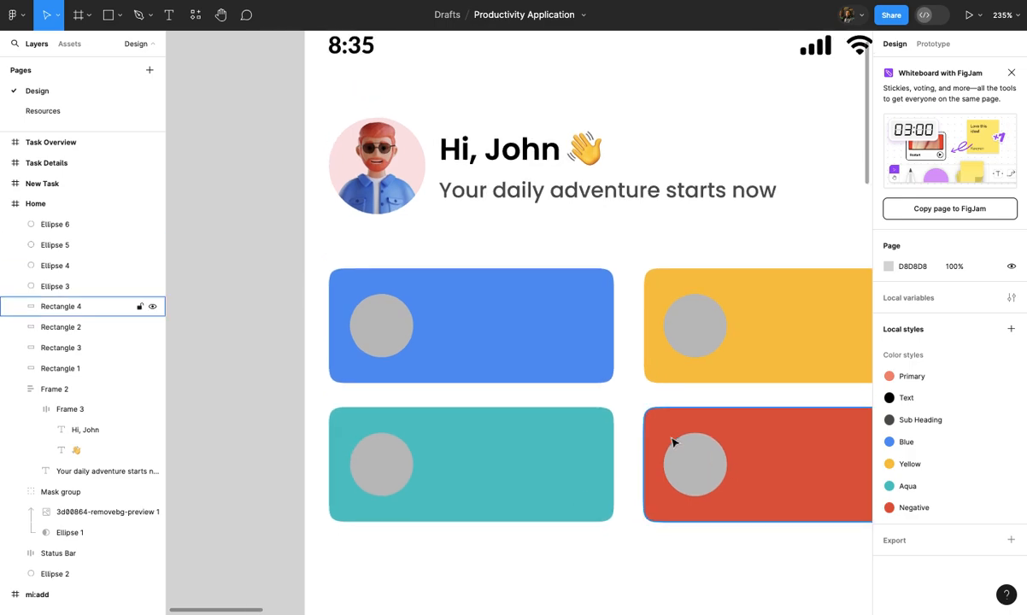
pyautogui.click(399, 332)
pyautogui.scroll(-1, 398, 332)
pyautogui.scroll(4, 491, 312)
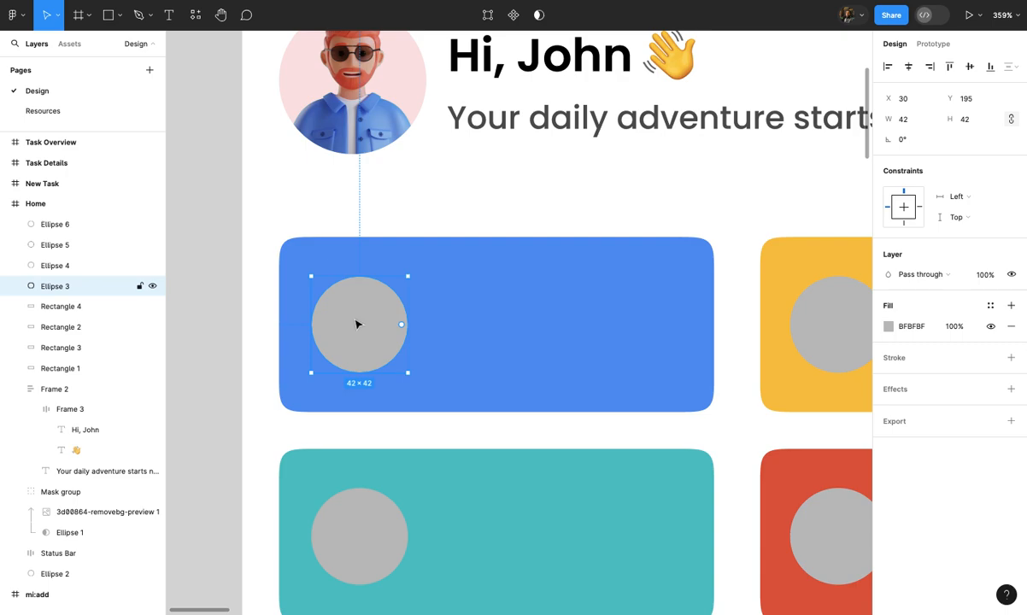
pyautogui.press('i')
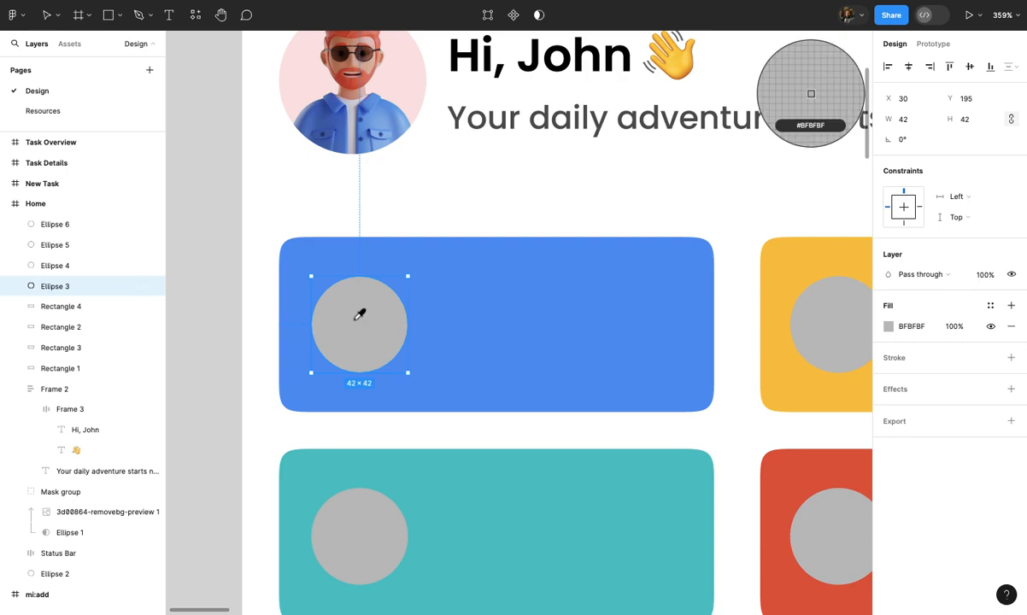
pyautogui.click(499, 305)
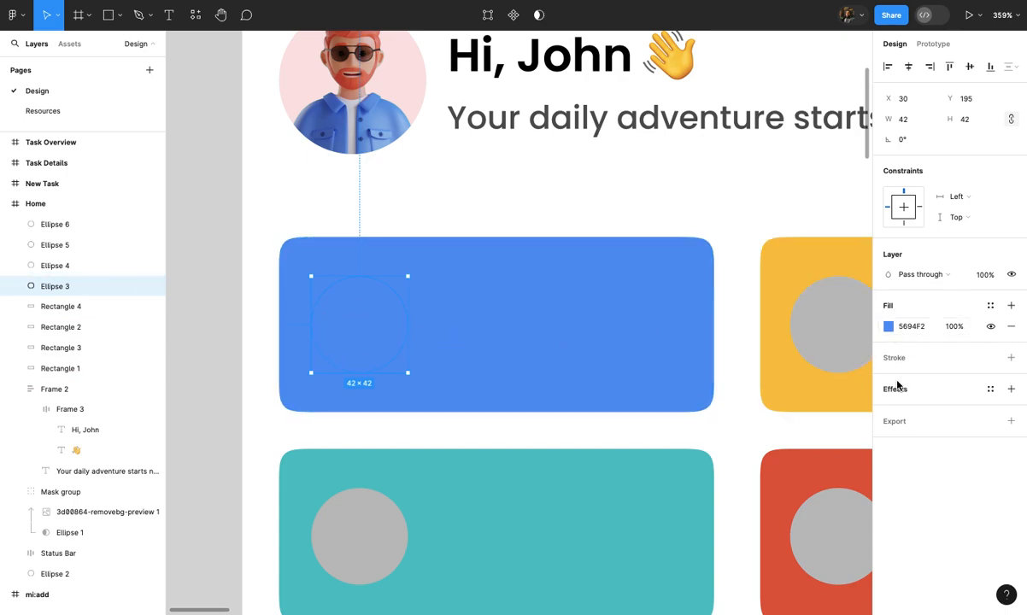
pyautogui.click(888, 328)
pyautogui.moveTo(823, 306); pyautogui.dragTo(823, 312)
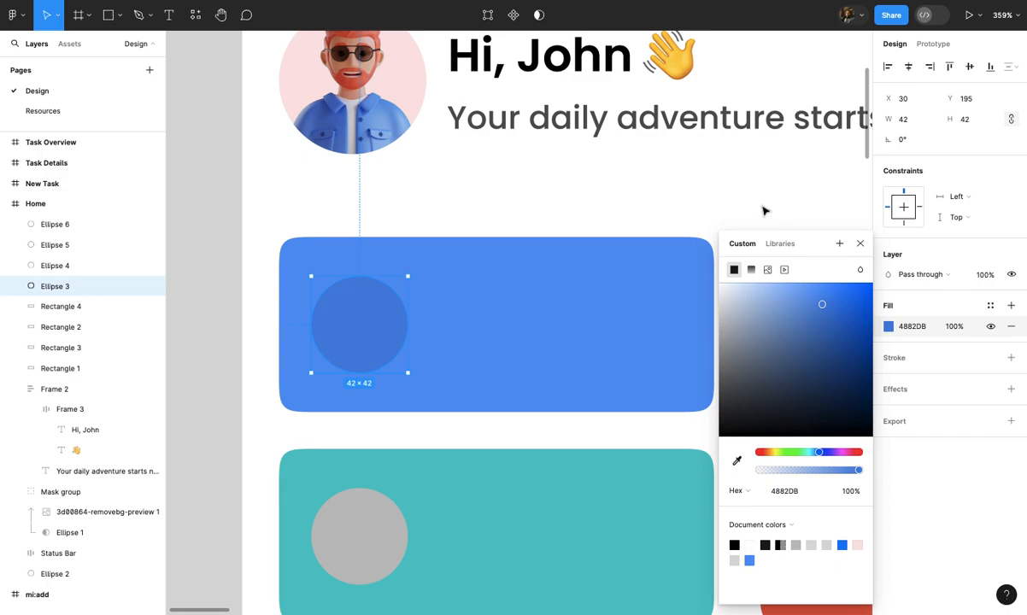
pyautogui.click(764, 211)
# Sample the yellow card's color for its circle and darken the circle's fill to a slightly deeper yellow
pyautogui.scroll(-3, 764, 211)
pyautogui.scroll(3, 640, 300)
pyautogui.click(571, 331)
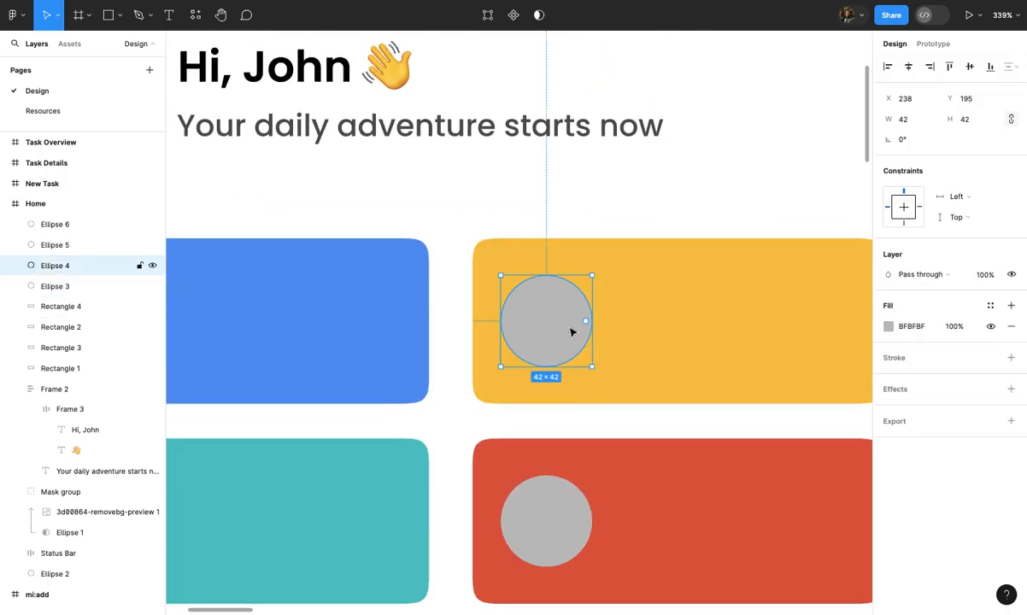
pyautogui.press('i')
pyautogui.click(646, 325)
pyautogui.click(889, 326)
pyautogui.moveTo(827, 302); pyautogui.dragTo(828, 308)
pyautogui.click(749, 212)
# Sample the red card's color for its circle and darken the circle's fill to #C8513B
pyautogui.scroll(-3, 621, 345)
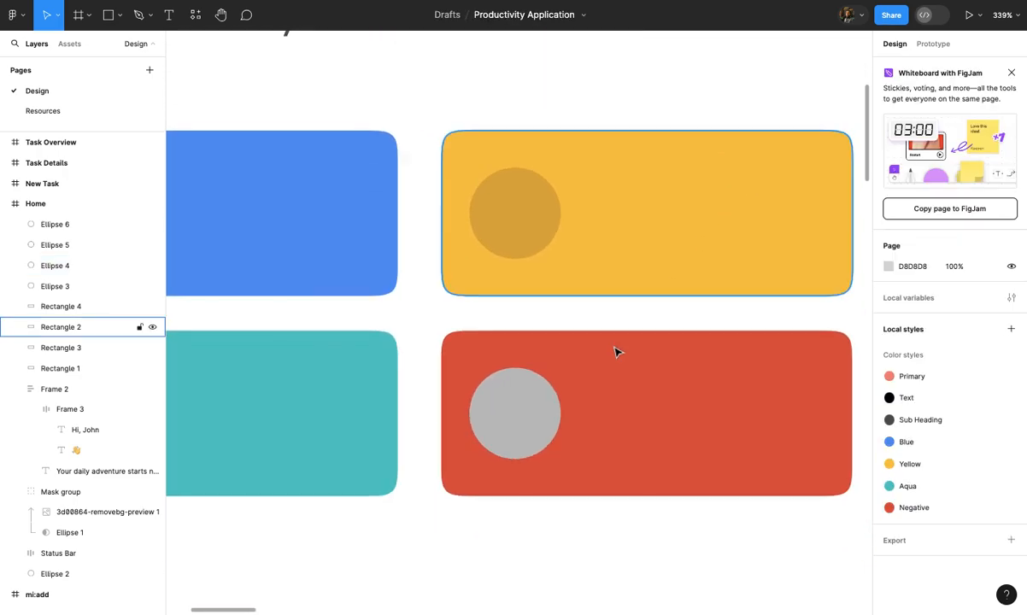
pyautogui.click(553, 393)
pyautogui.press('i')
pyautogui.click(633, 412)
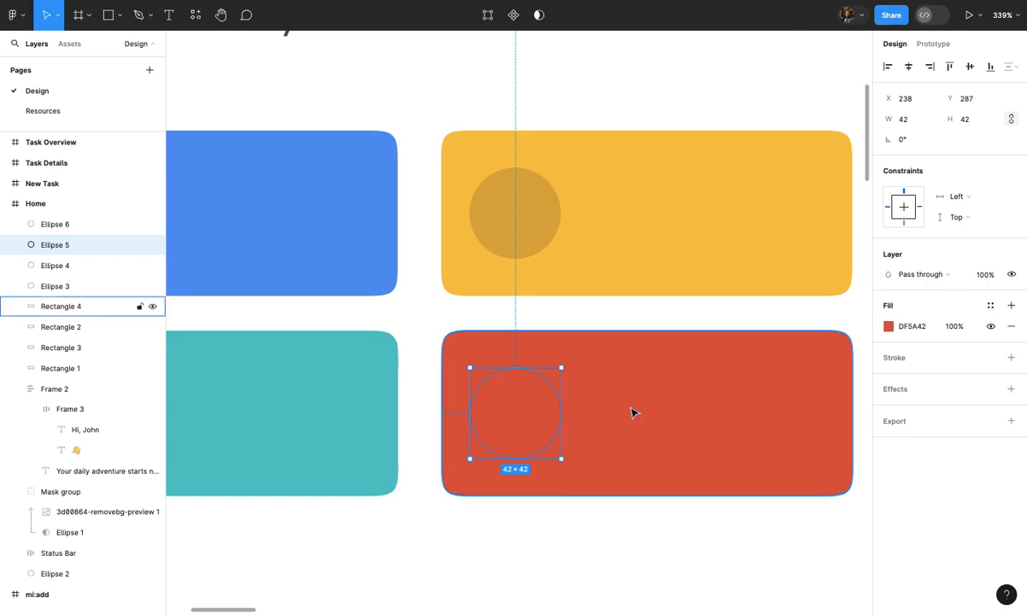
pyautogui.click(888, 326)
pyautogui.moveTo(827, 320); pyautogui.dragTo(828, 322)
pyautogui.click(637, 494)
# Darken the red card's circle further to #B54834
pyautogui.scroll(-3, 637, 488)
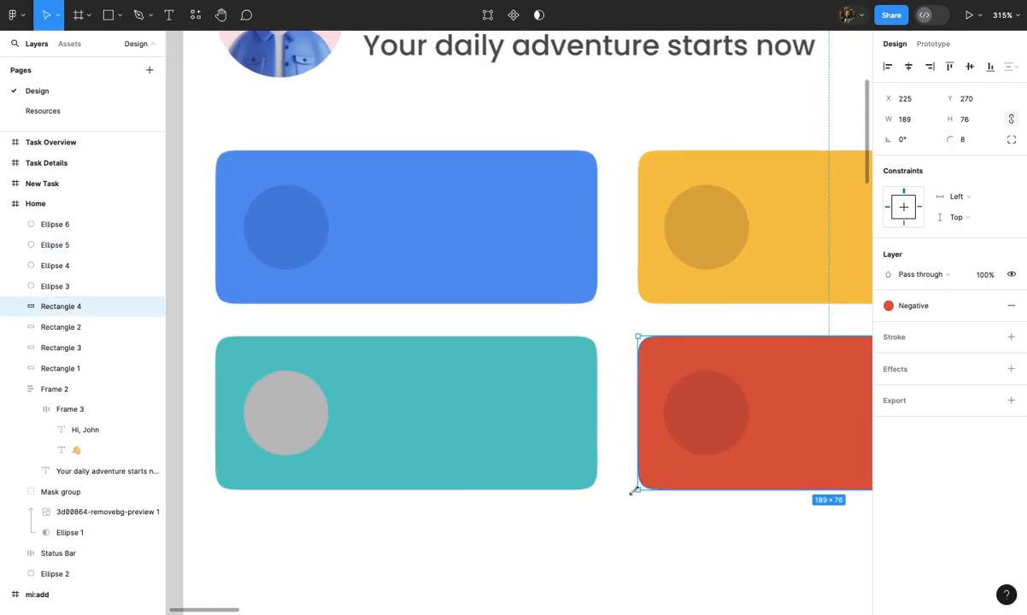
pyautogui.scroll(4, 637, 489)
pyautogui.click(612, 428)
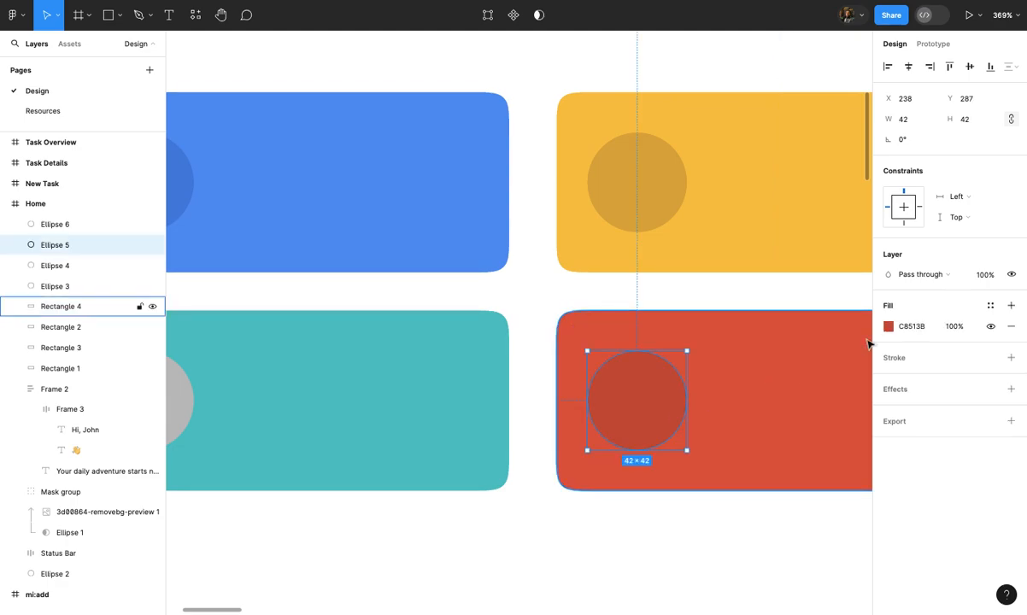
pyautogui.click(889, 327)
pyautogui.moveTo(828, 332); pyautogui.dragTo(830, 334)
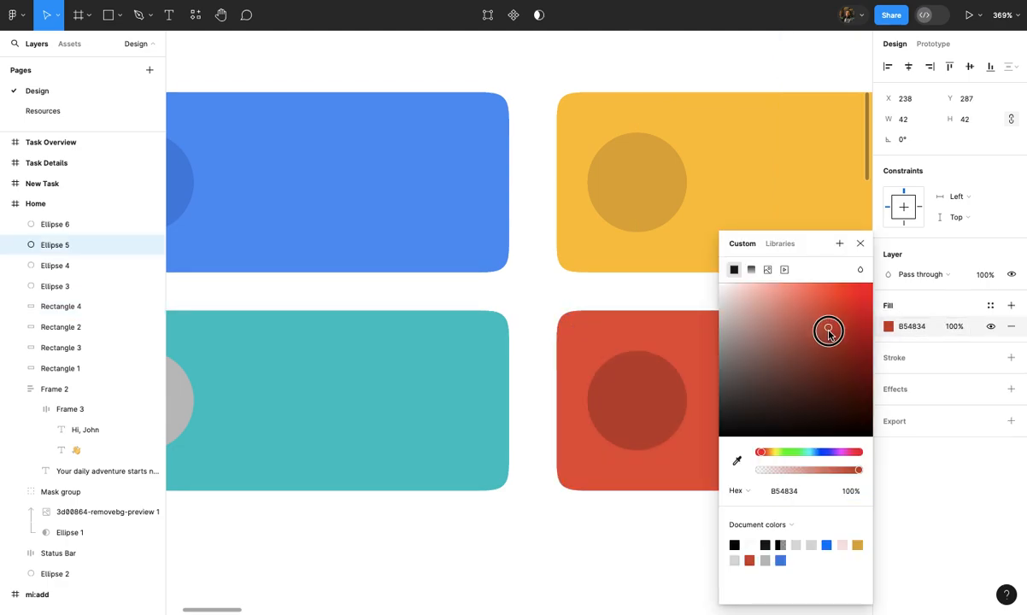
pyautogui.click(645, 516)
# Sample the aqua card's color for its circle and darken the circle's fill to #3E9B9D
pyautogui.scroll(-2, 645, 516)
pyautogui.hscroll(-3, 589, 487)
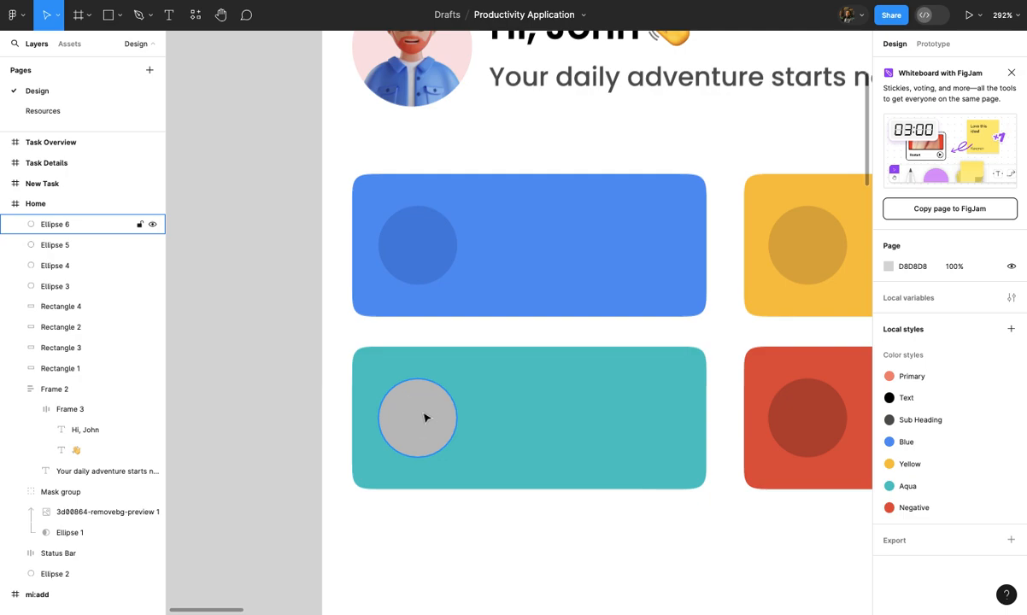
pyautogui.click(425, 418)
pyautogui.press('i')
pyautogui.click(532, 429)
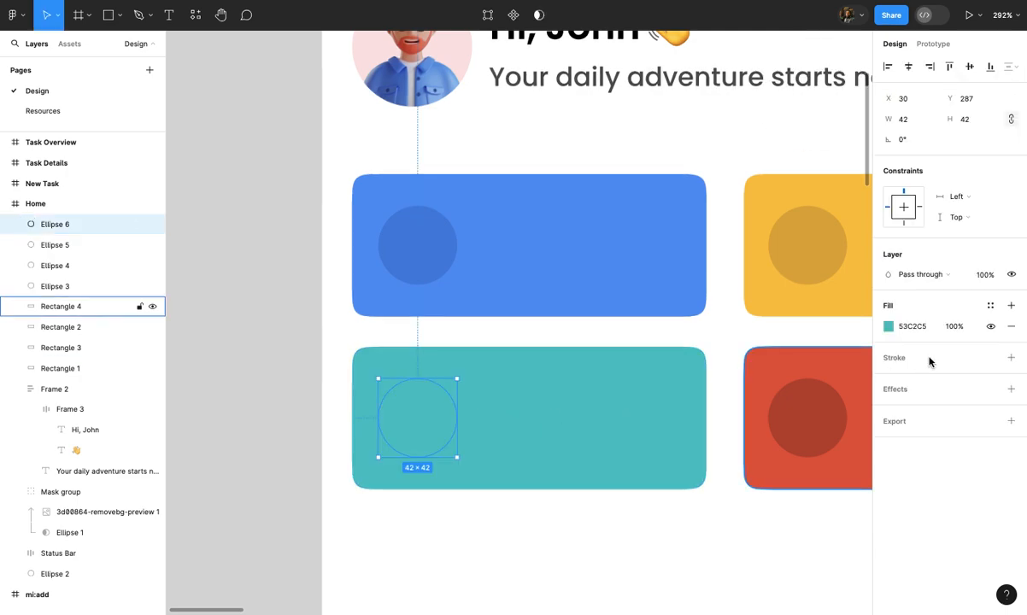
pyautogui.click(888, 326)
pyautogui.moveTo(816, 348); pyautogui.dragTo(812, 344)
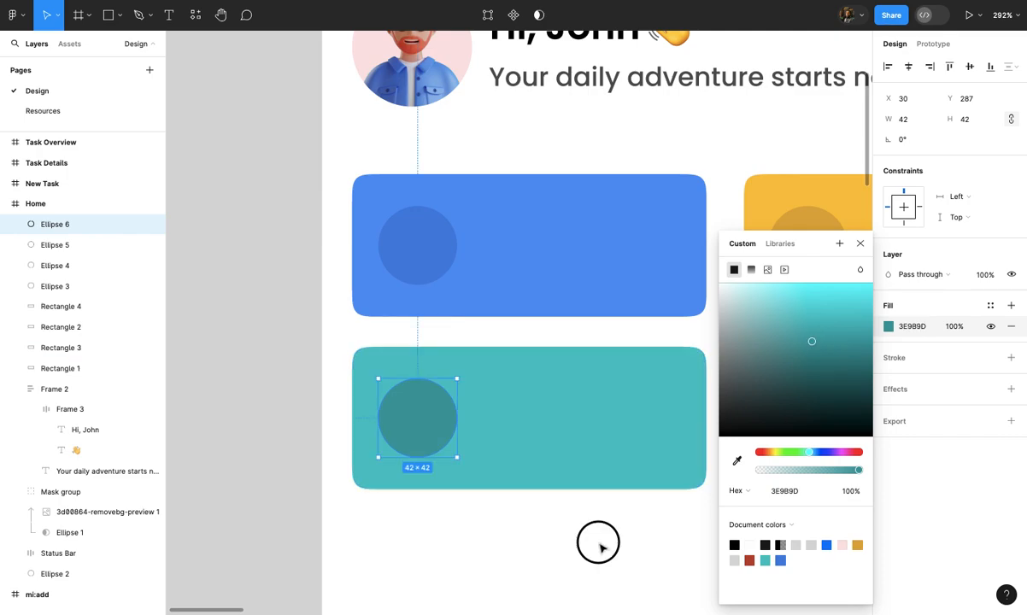
pyautogui.click(597, 544)
# Copy the to-do list, circled check, circled cross and dashed-circle check icons from the Resources page
pyautogui.scroll(-1, 601, 551)
pyautogui.scroll(-3, 601, 552)
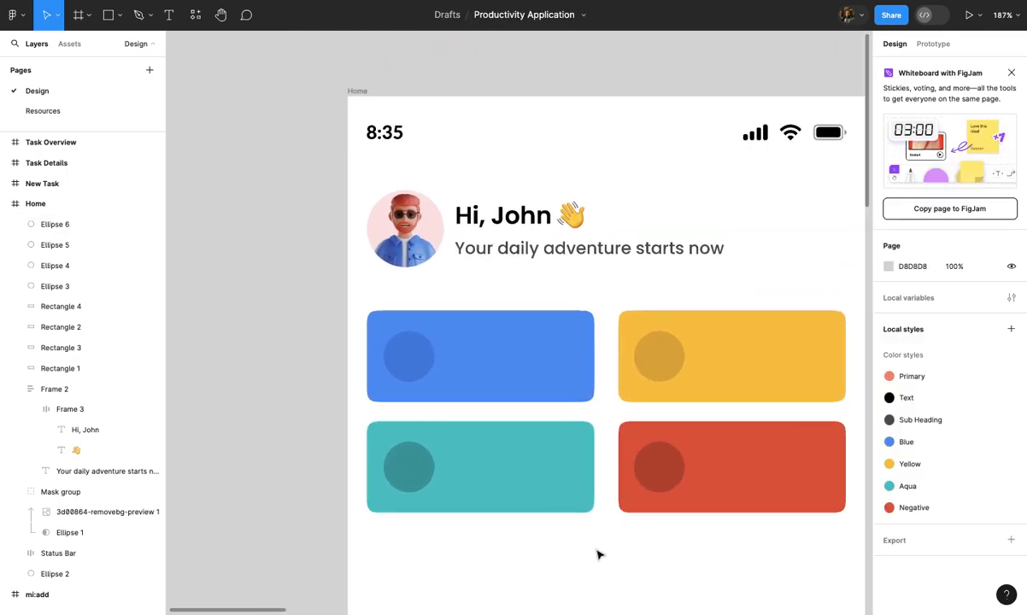
pyautogui.scroll(2, 574, 528)
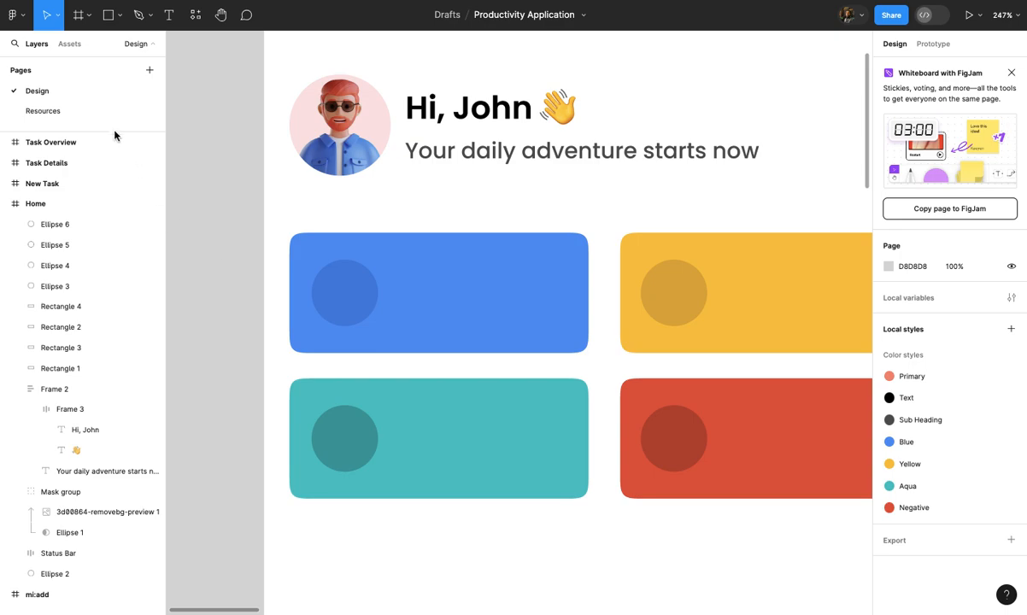
pyautogui.click(42, 112)
pyautogui.scroll(-3, 442, 234)
pyautogui.scroll(5, 443, 234)
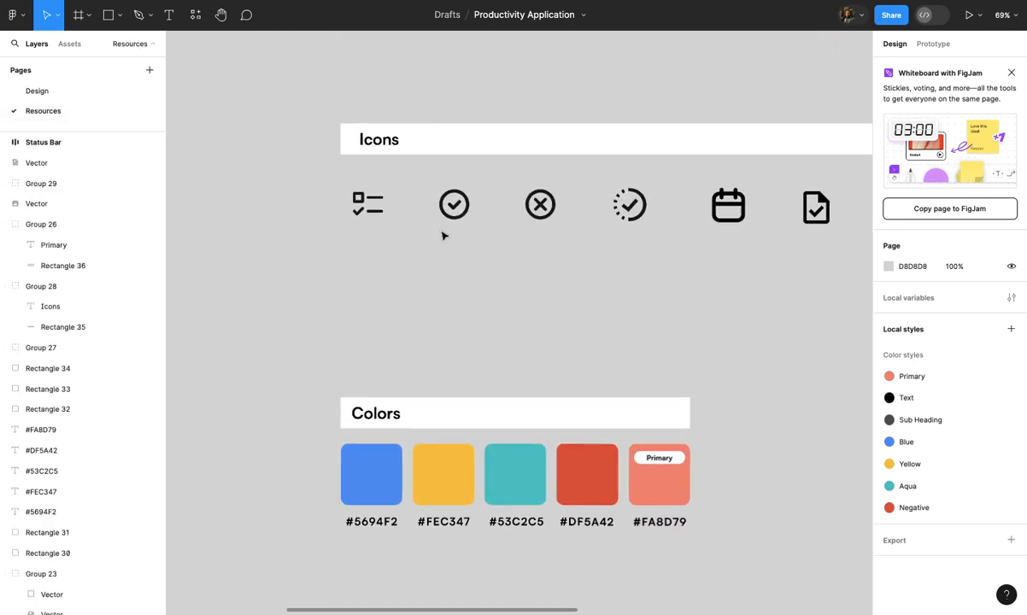
pyautogui.scroll(1, 360, 225)
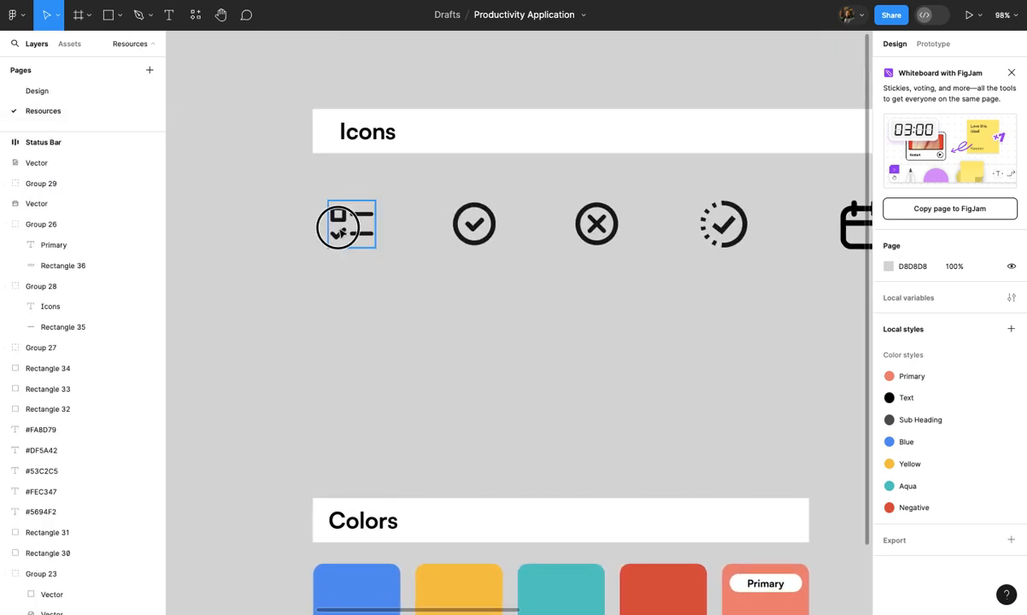
pyautogui.click(342, 227)
pyautogui.keyDown('shift'); pyautogui.click(473, 225); pyautogui.keyUp('shift')
pyautogui.keyDown('shift'); pyautogui.click(593, 242); pyautogui.keyUp('shift')
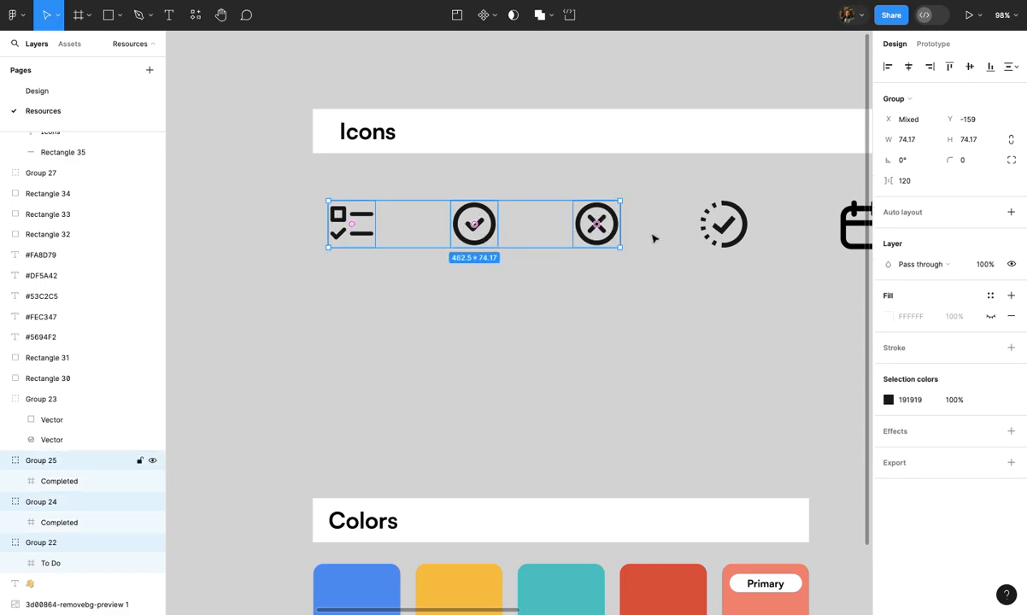
pyautogui.keyDown('shift'); pyautogui.click(718, 233); pyautogui.keyUp('shift')
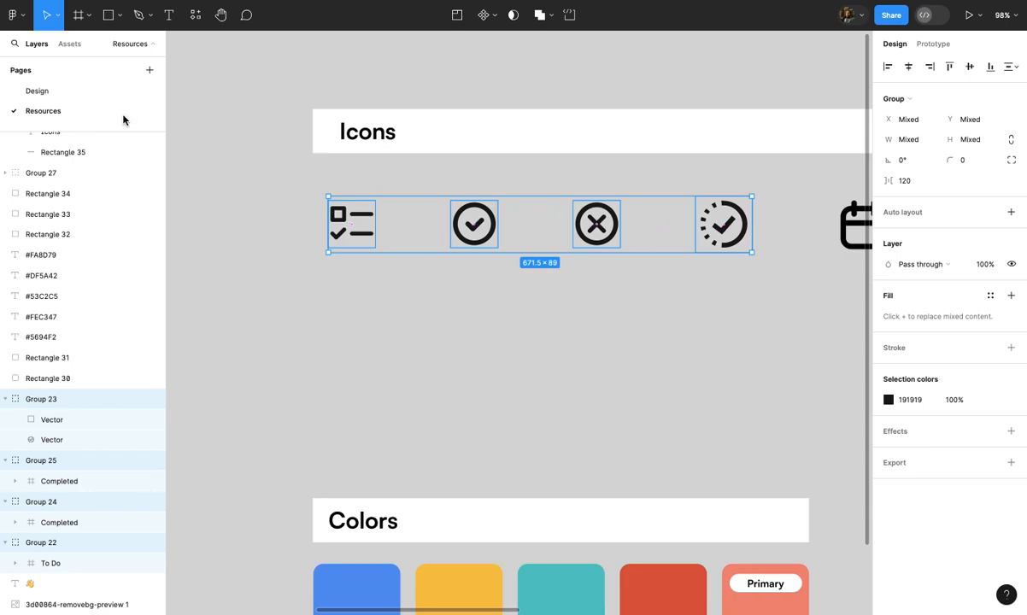
# Paste the four icons on the Design page and place them on the empty canvas left of the Home frame
pyautogui.click(89, 89)
pyautogui.scroll(-5, 431, 220)
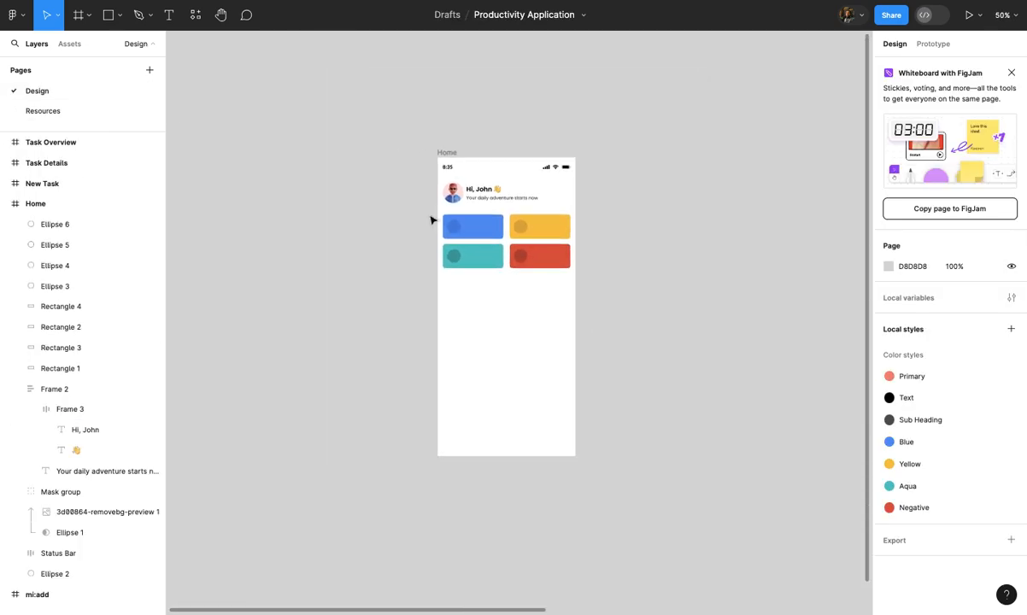
pyautogui.scroll(2, 387, 235)
pyautogui.hotkey('ctrl', 'v')
pyautogui.scroll(-2, 520, 252)
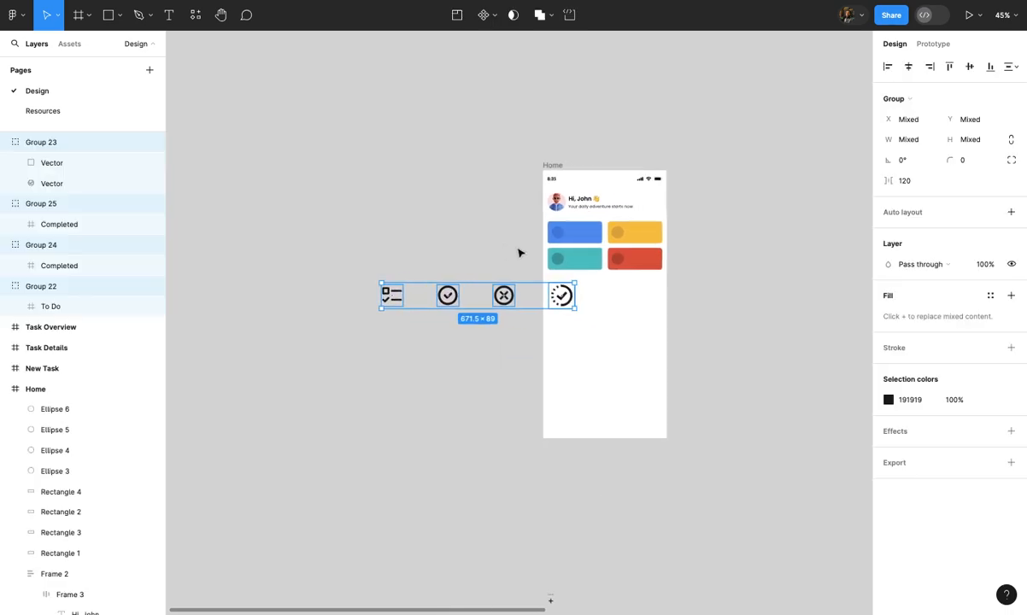
pyautogui.scroll(3, 495, 325)
pyautogui.moveTo(440, 316); pyautogui.dragTo(425, 305)
pyautogui.scroll(5, 429, 305)
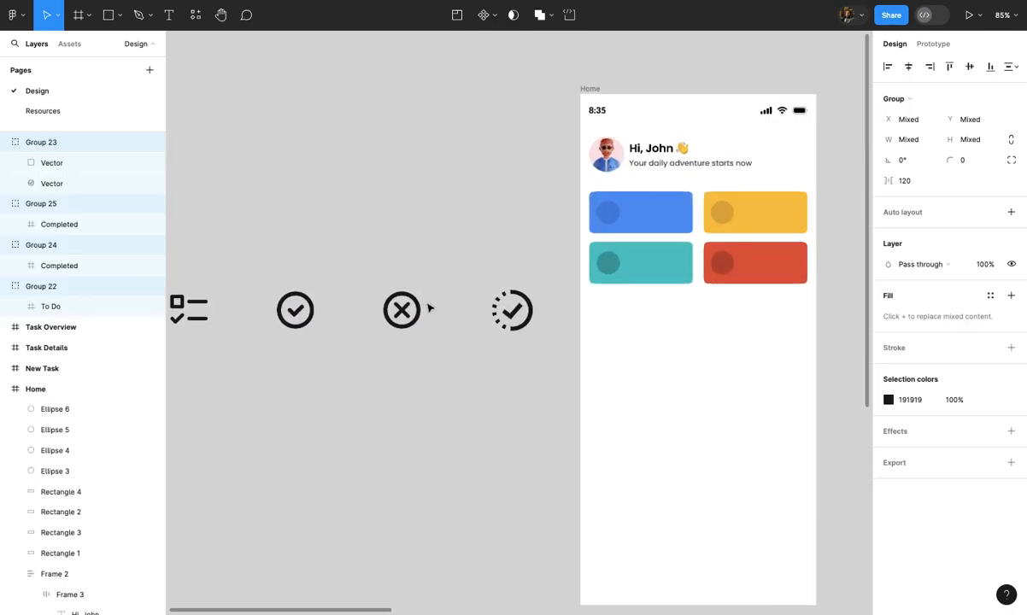
pyautogui.click(458, 321)
# Draw a square frame below the to-do list icon, sized 24 × 24, and hide its fill
pyautogui.scroll(-3, 480, 369)
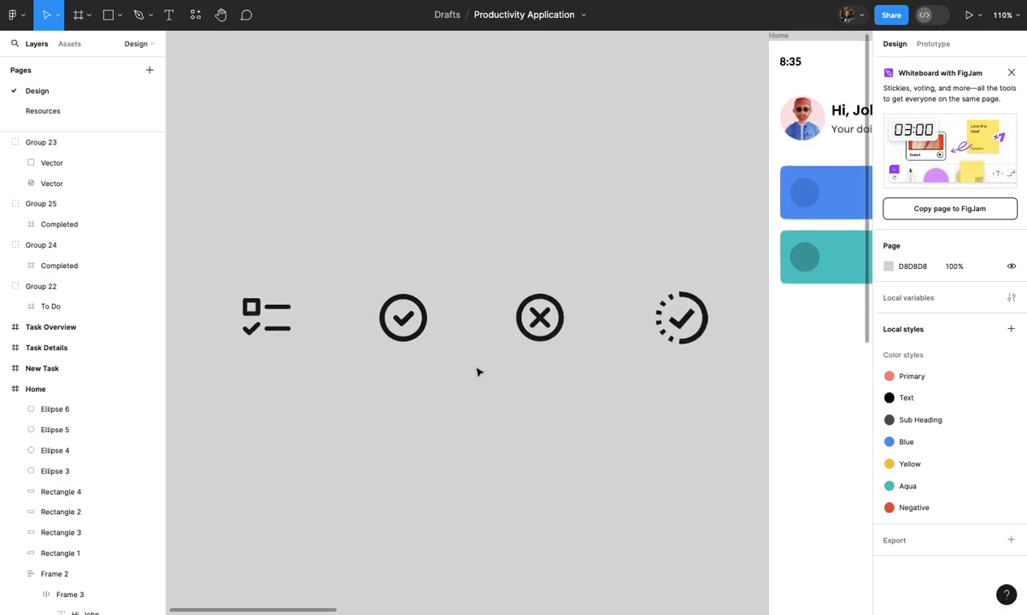
pyautogui.hscroll(-3, 437, 414)
pyautogui.press('f')
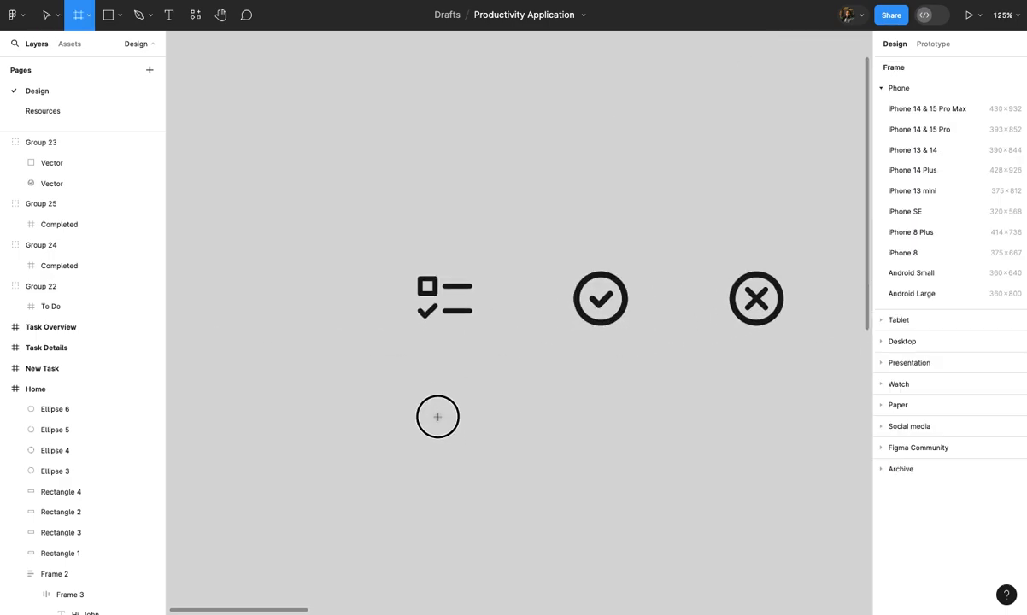
pyautogui.moveTo(475, 452); pyautogui.dragTo(415, 393)
pyautogui.scroll(5, 413, 393)
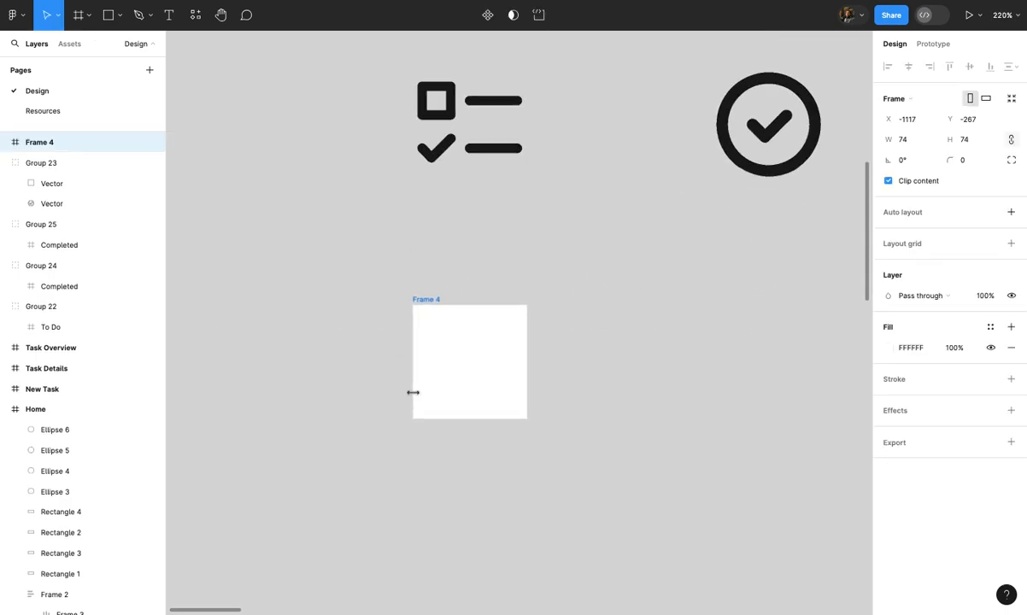
pyautogui.moveTo(516, 318); pyautogui.dragTo(487, 346)
pyautogui.scroll(1, 490, 340)
pyautogui.scroll(3, 489, 340)
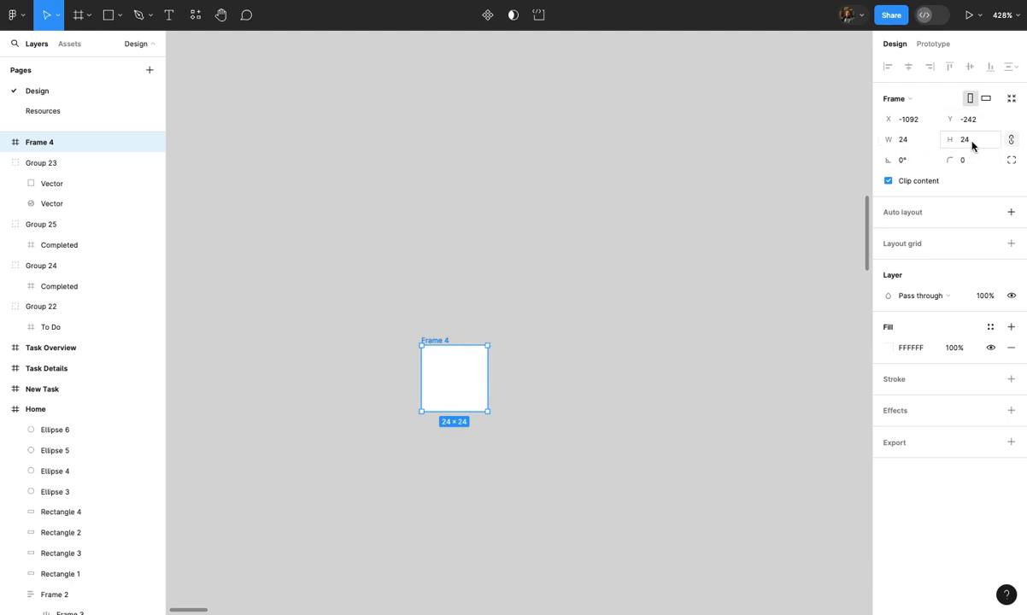
pyautogui.scroll(-2, 660, 276)
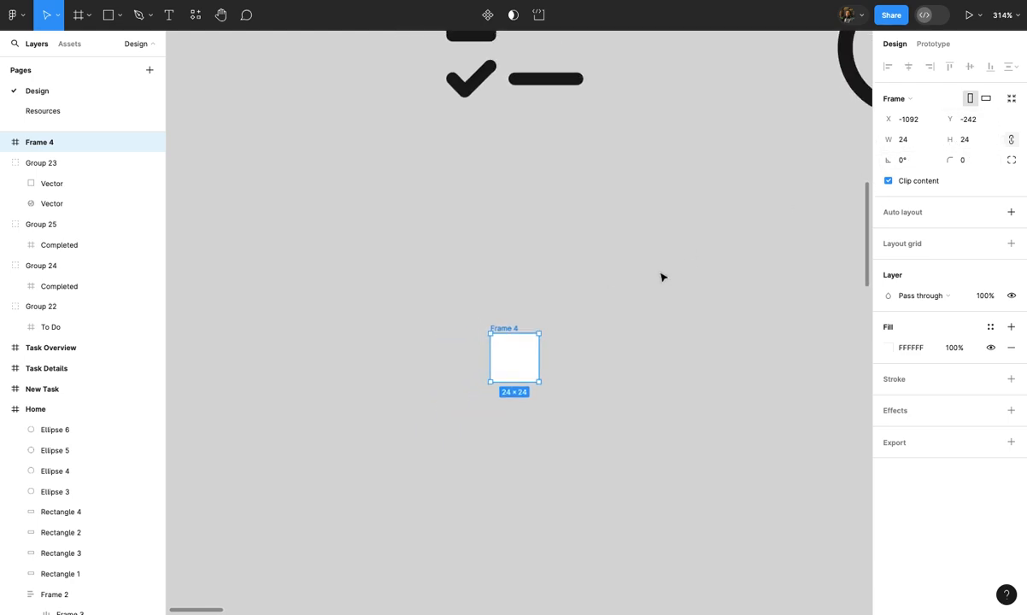
pyautogui.click(990, 349)
pyautogui.scroll(2, 513, 335)
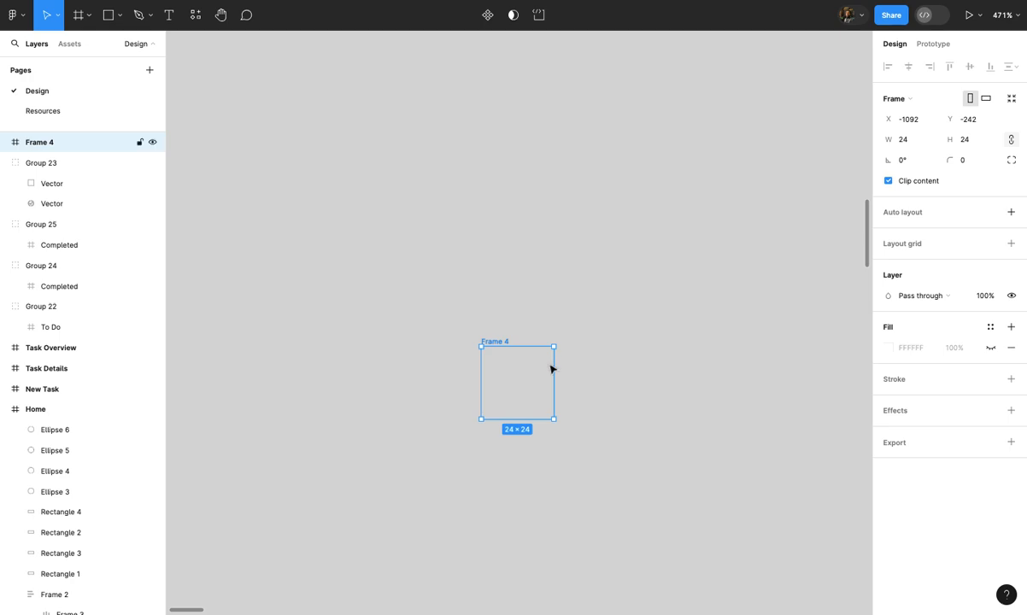
# Scale the to-do list icon down proportionally to 20 × 20
pyautogui.scroll(-2, 551, 369)
pyautogui.scroll(2, 551, 371)
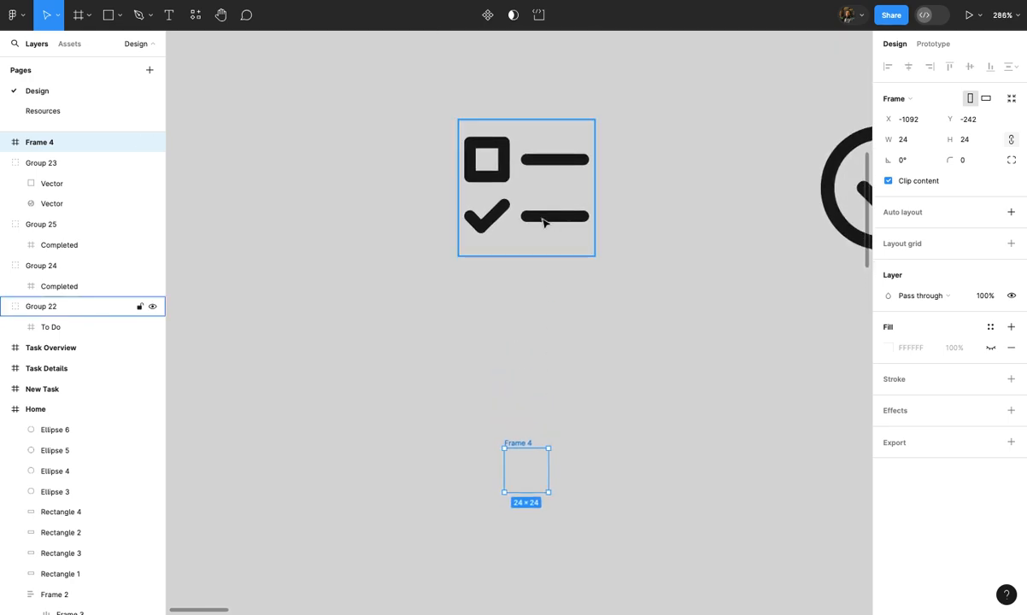
pyautogui.click(582, 142)
pyautogui.scroll(2, 598, 120)
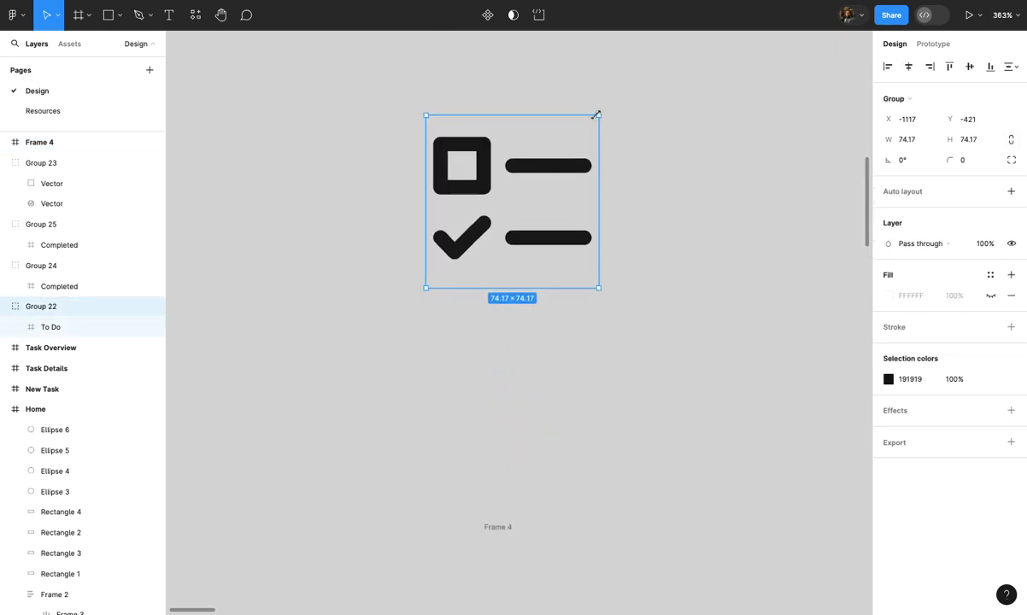
pyautogui.press('k')
pyautogui.moveTo(596, 115); pyautogui.dragTo(538, 182)
pyautogui.scroll(4, 542, 175)
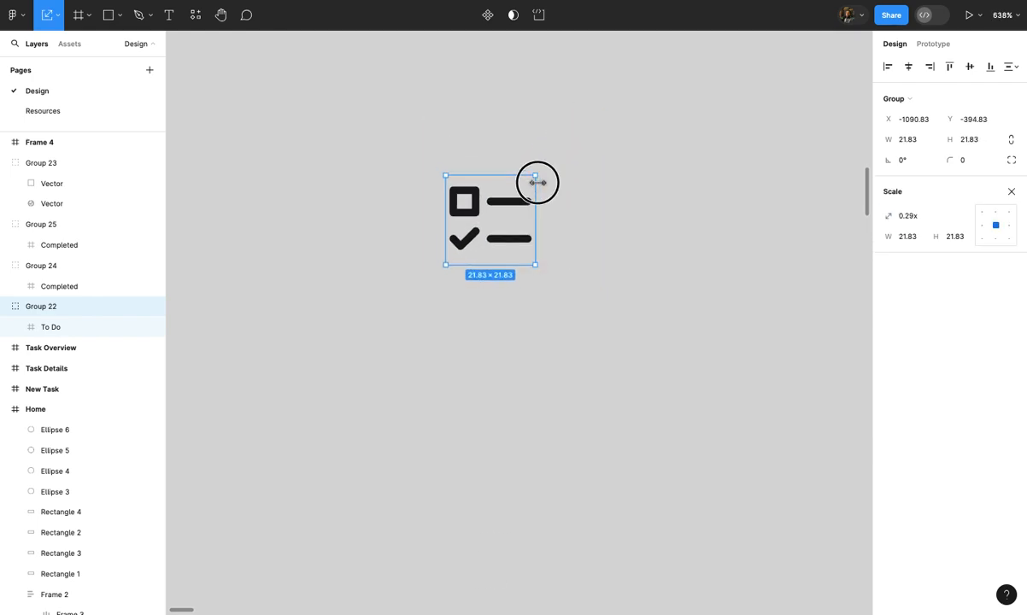
pyautogui.scroll(2, 537, 180)
pyautogui.moveTo(534, 178); pyautogui.dragTo(530, 188)
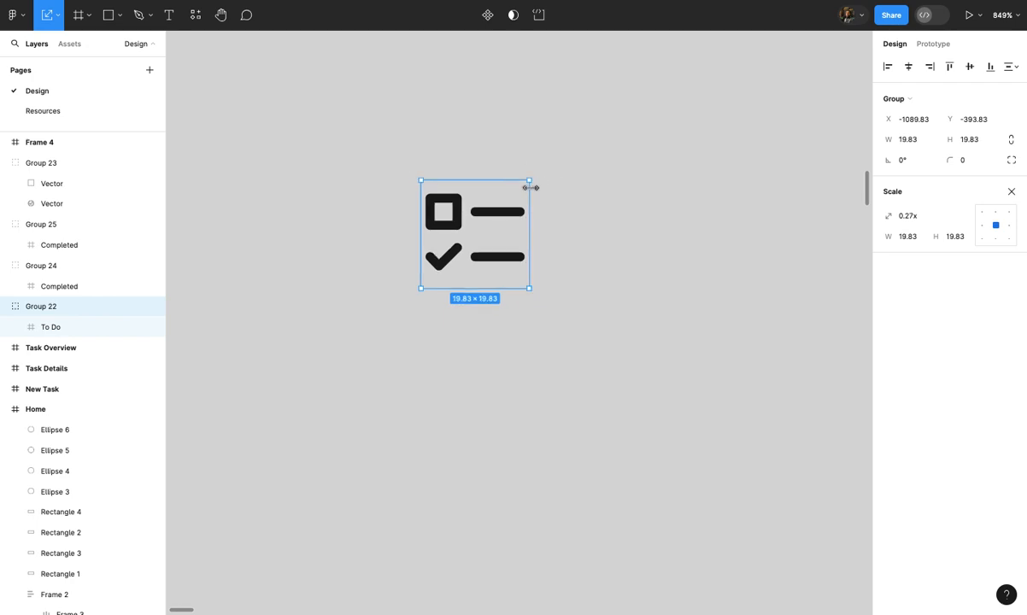
pyautogui.click(972, 143)
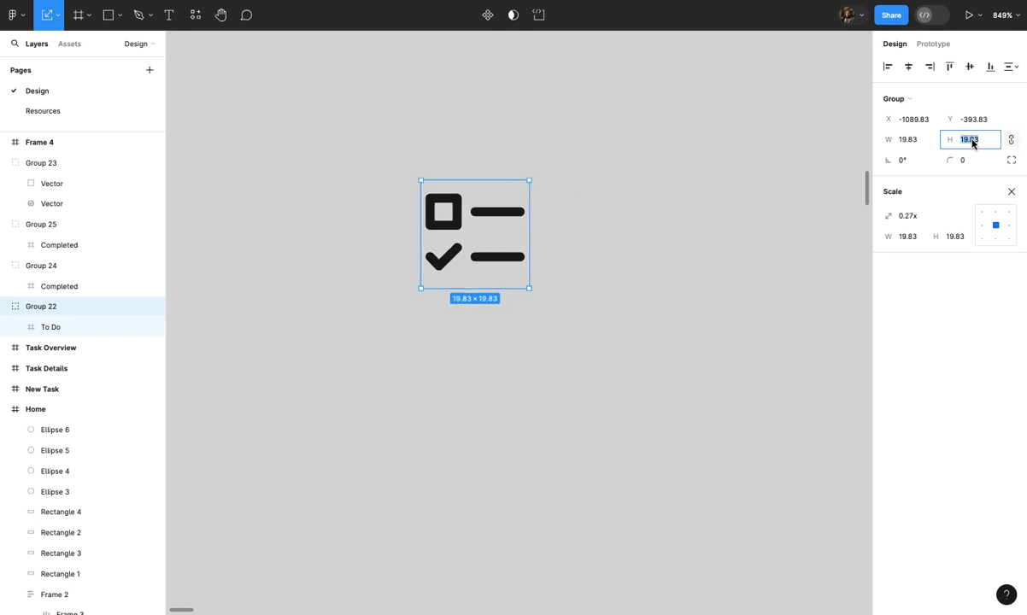
pyautogui.write('20')
pyautogui.press('Return')
# Cut the scaled to-do list icon and paste it inside the empty 24 × 24 frame
pyautogui.press('Delete')
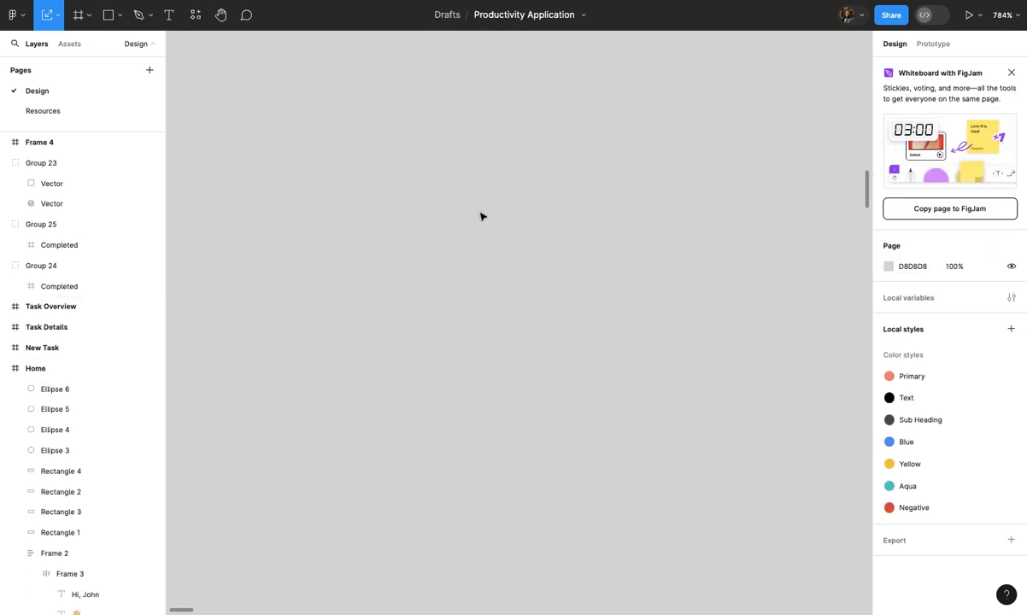
pyautogui.scroll(-1, 447, 358)
pyautogui.click(447, 358)
pyautogui.scroll(2, 447, 358)
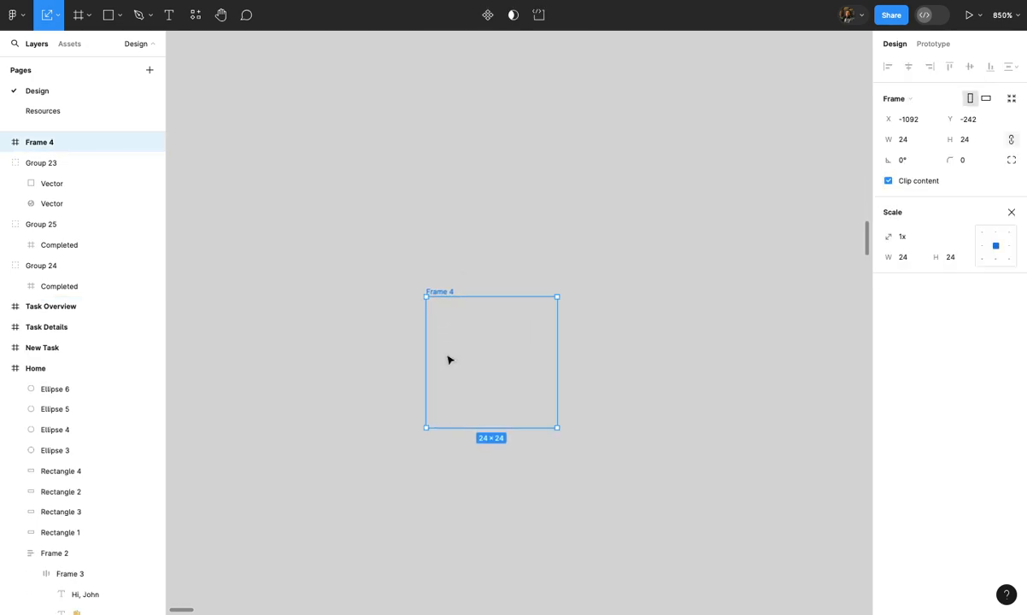
pyautogui.hotkey('ctrl', 'z')
pyautogui.click(458, 295)
# Rename the 24 × 24 frame holding the to-do list icon as "To do"
pyautogui.click(440, 290)
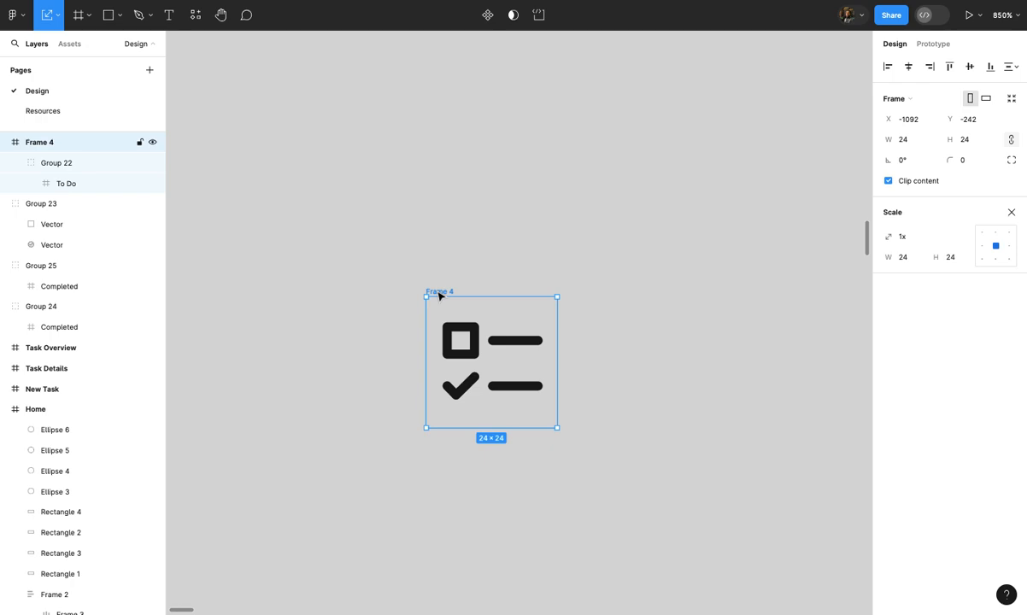
pyautogui.scroll(-2, 436, 291)
pyautogui.scroll(2, 437, 289)
pyautogui.press('v')
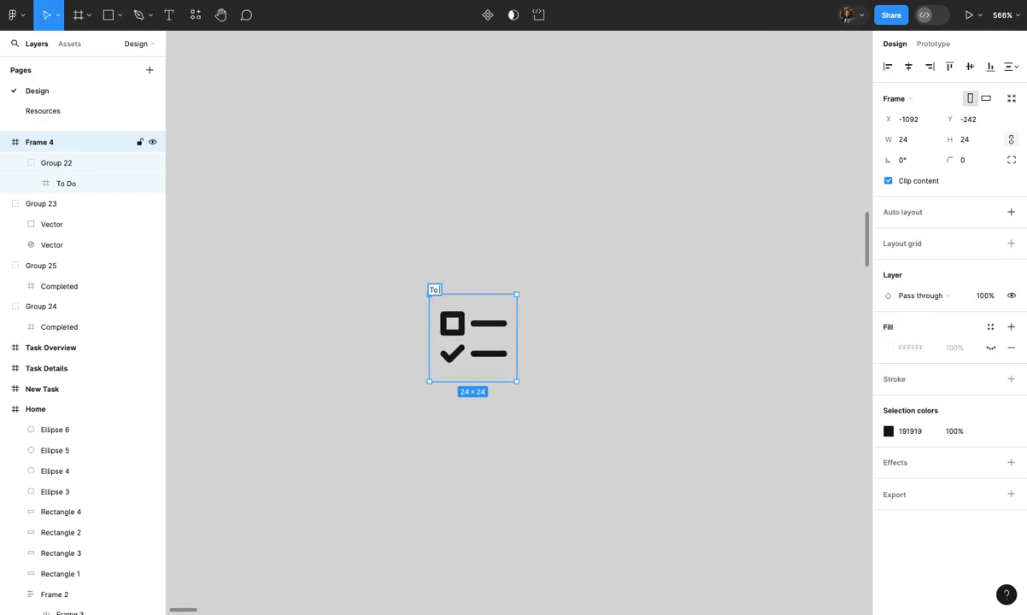
pyautogui.click(530, 263)
# Duplicate the To do frame and place the copy below the circled check icon, level with the original
pyautogui.scroll(-5, 530, 263)
pyautogui.hscroll(1, 530, 263)
pyautogui.scroll(1, 531, 263)
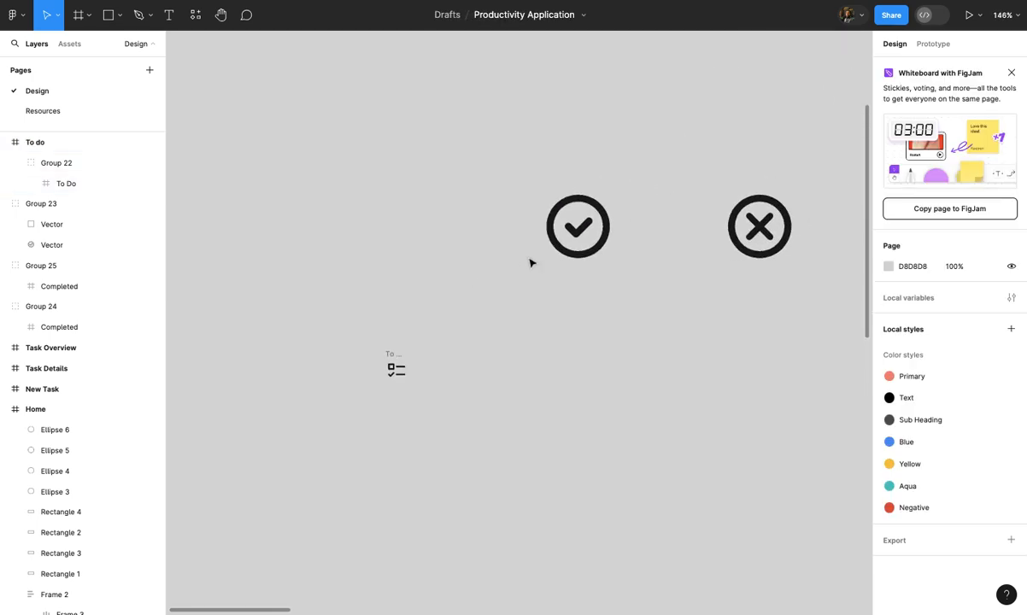
pyautogui.moveTo(398, 355); pyautogui.dragTo(544, 344)
pyautogui.scroll(5, 543, 345)
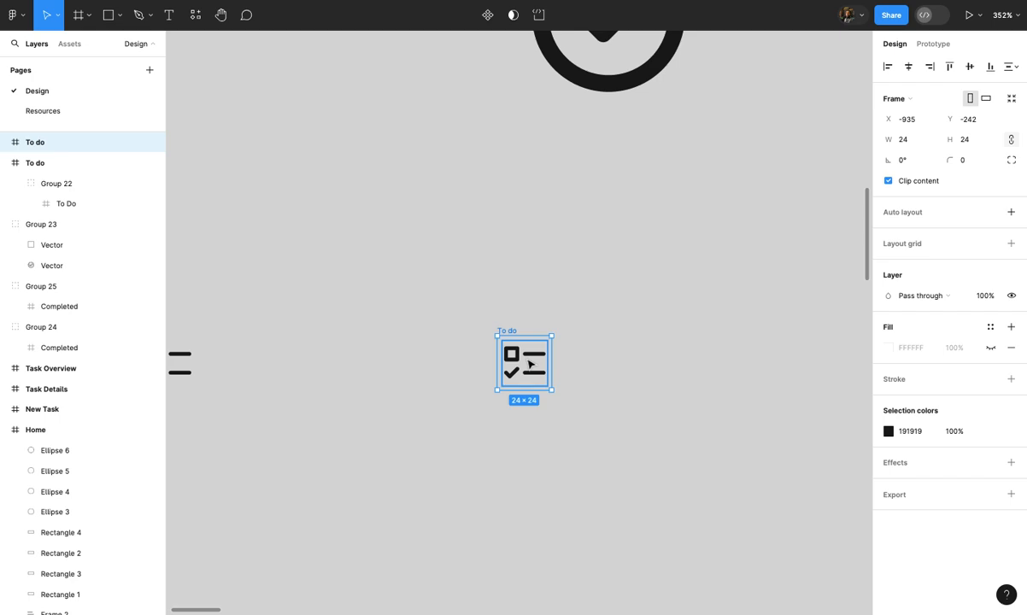
# Delete the to-do list icon from inside the duplicated frame, leaving the frame empty
pyautogui.click(529, 364)
pyautogui.scroll(-2, 529, 364)
pyautogui.scroll(2, 530, 363)
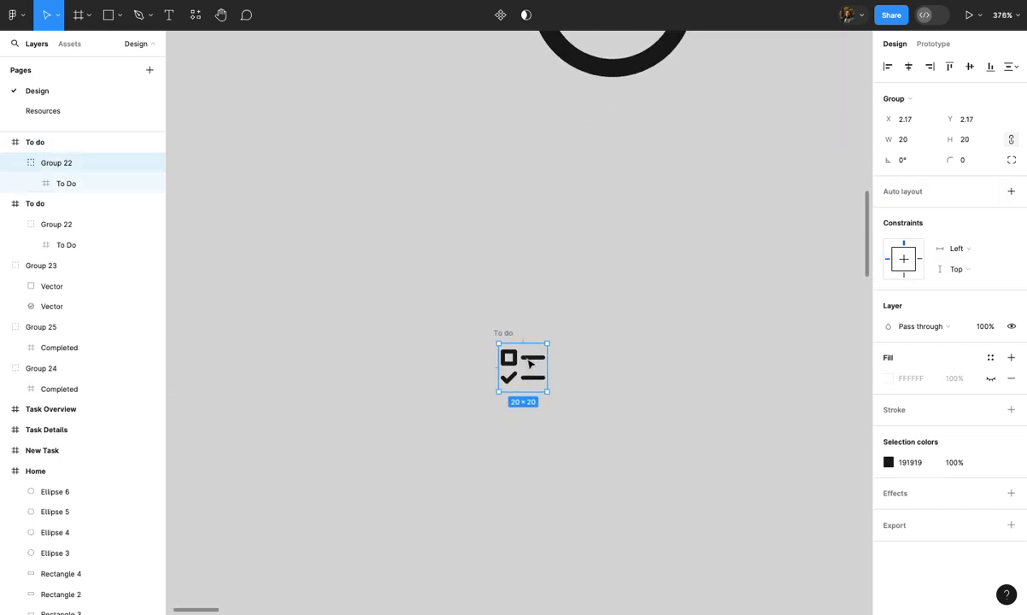
pyautogui.press('Delete')
pyautogui.scroll(-3, 529, 363)
pyautogui.scroll(2, 526, 359)
# Rename the empty duplicated frame as "Completed"
pyautogui.click(523, 344)
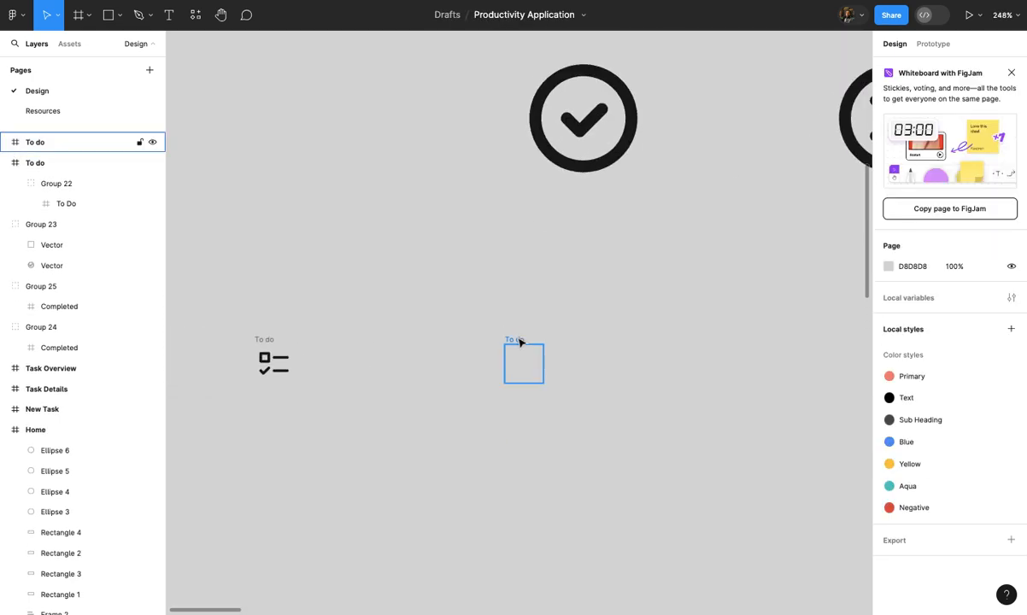
pyautogui.scroll(-8, 586, 329)
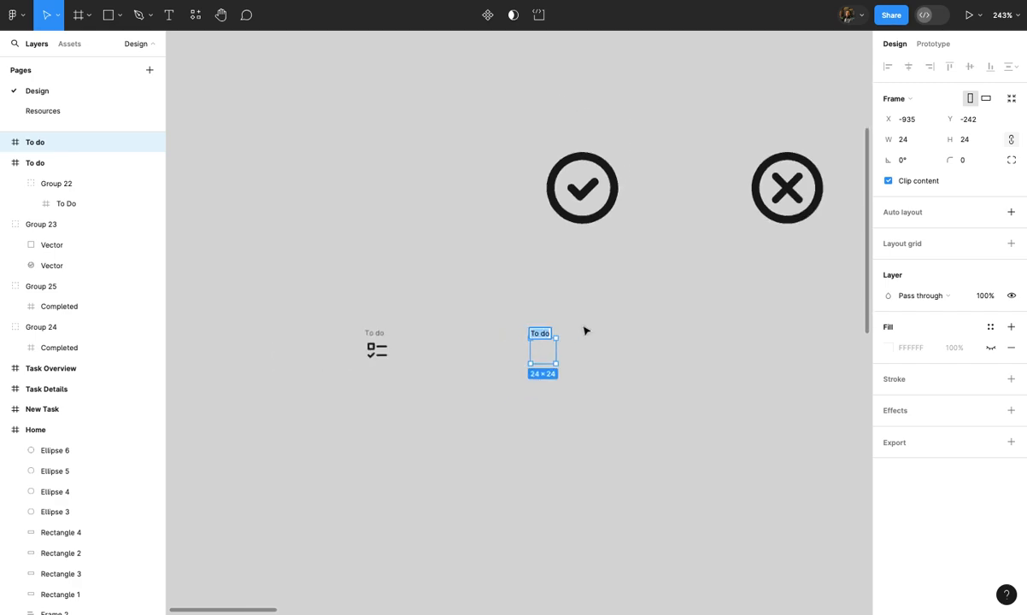
pyautogui.scroll(6, 584, 334)
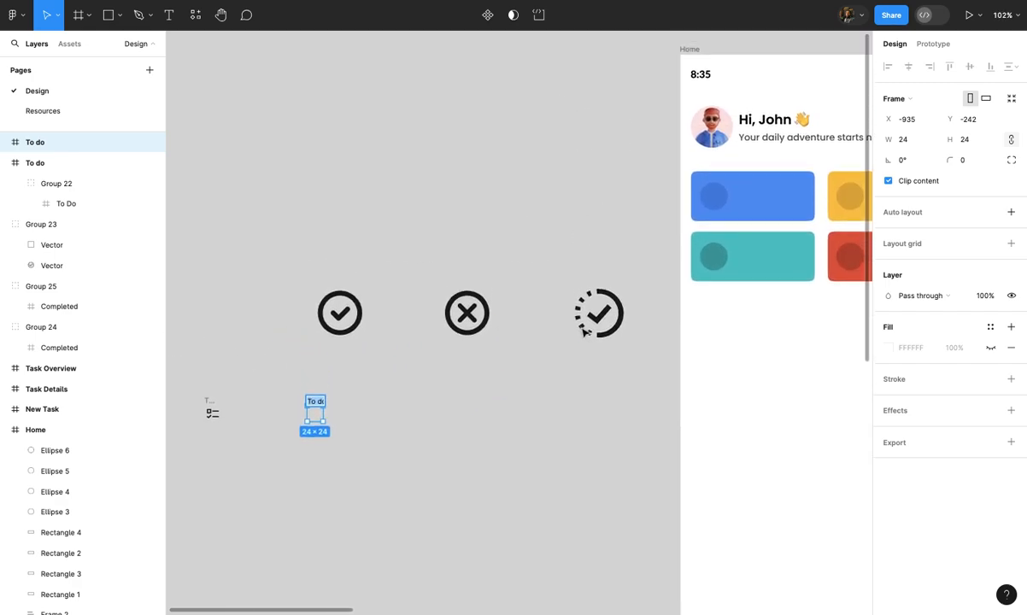
pyautogui.scroll(3, 584, 333)
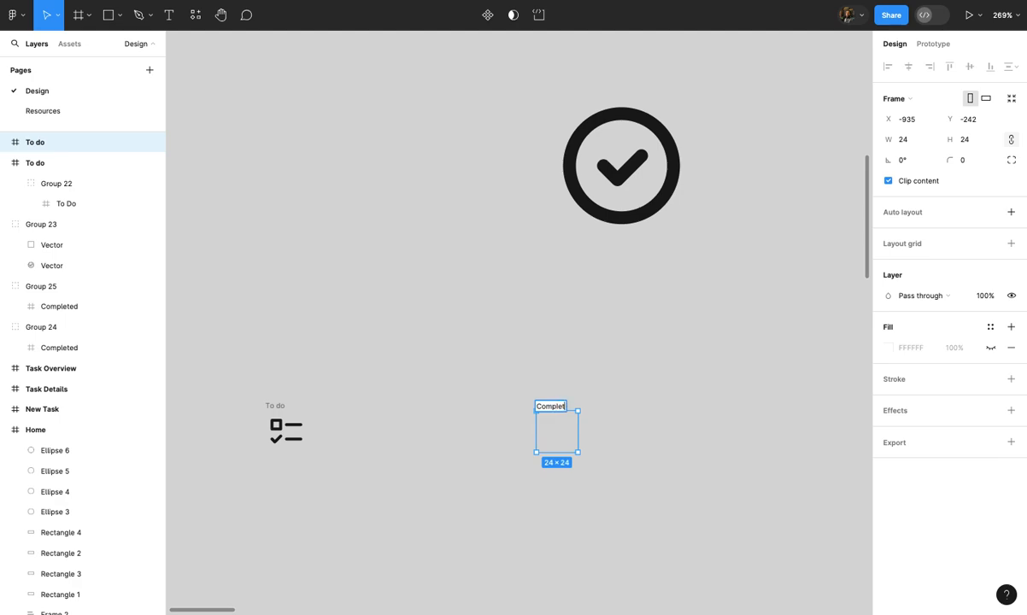
pyautogui.click(587, 342)
# Try to resize the circled check icon by setting its height to 24
pyautogui.scroll(-3, 590, 332)
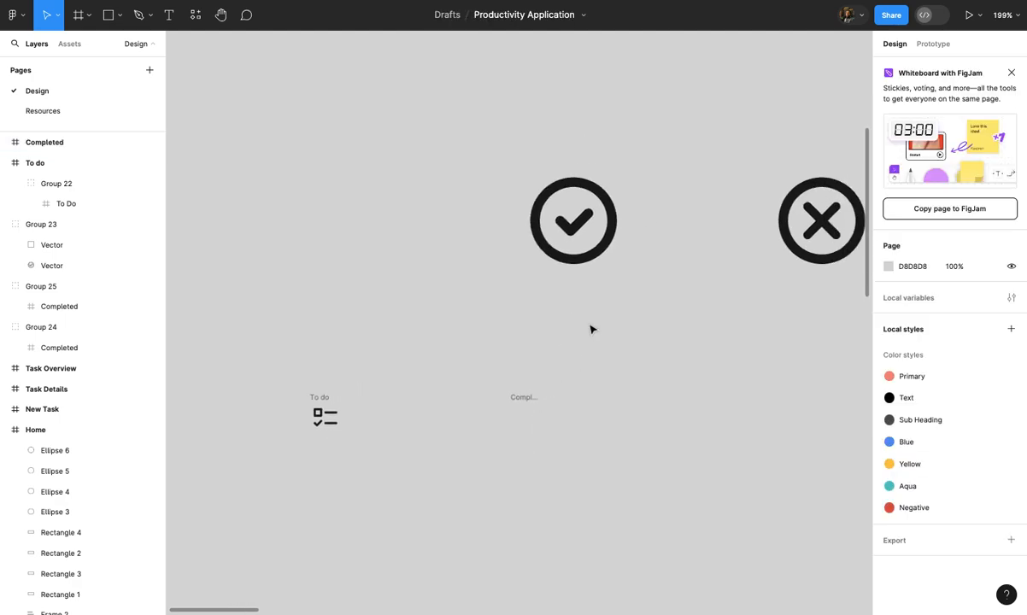
pyautogui.click(581, 247)
pyautogui.scroll(5, 581, 248)
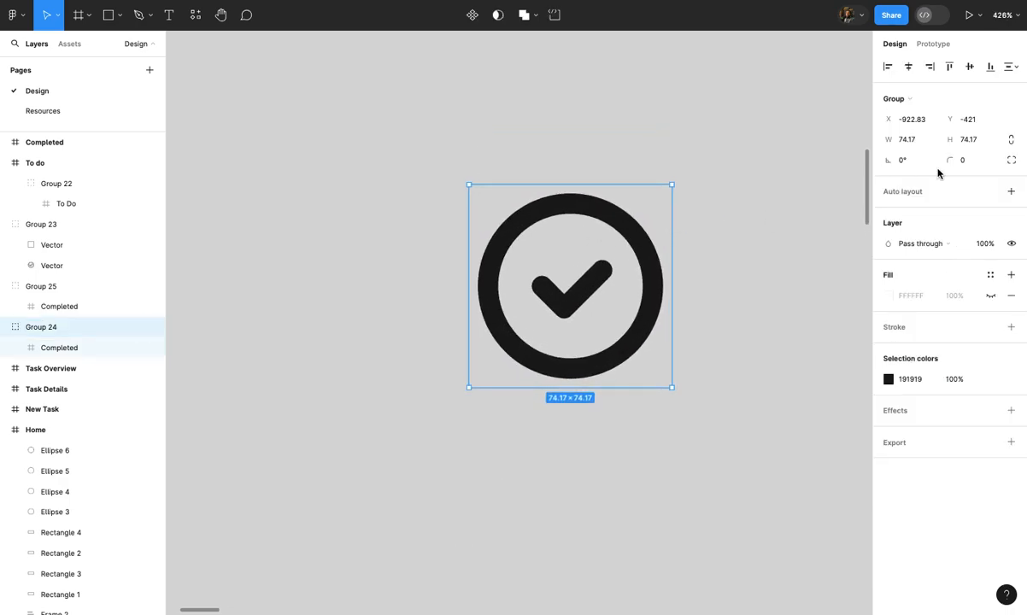
pyautogui.click(980, 141)
pyautogui.write('2')
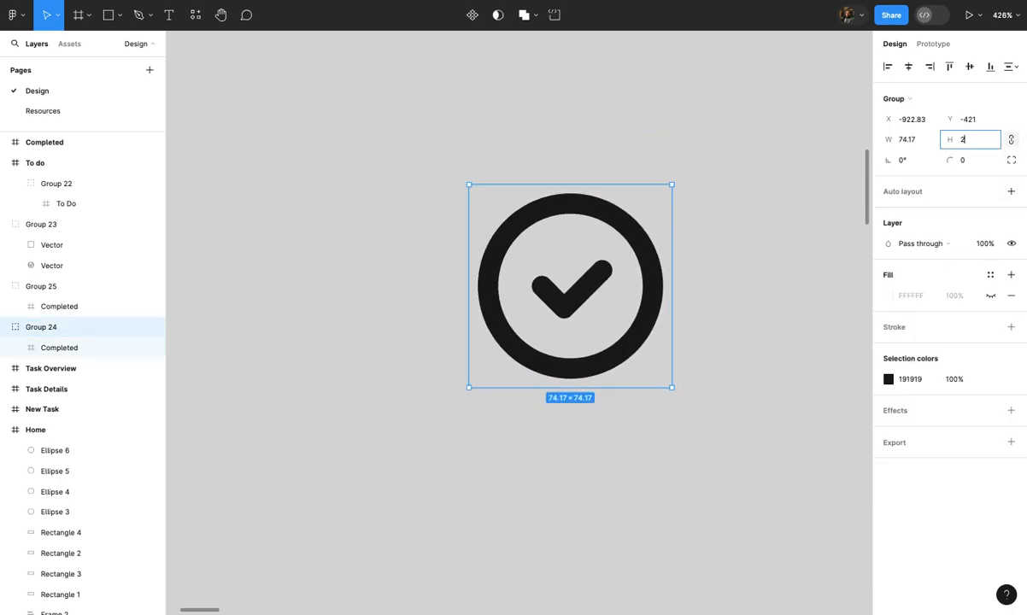
pyautogui.write('4')
pyautogui.press('Return')
pyautogui.hotkey('ctrl', 'z')
# Scale the circled check icon proportionally down to 20 × 20
pyautogui.press('k')
pyautogui.moveTo(671, 183); pyautogui.dragTo(604, 264)
pyautogui.scroll(5, 597, 256)
pyautogui.click(899, 142)
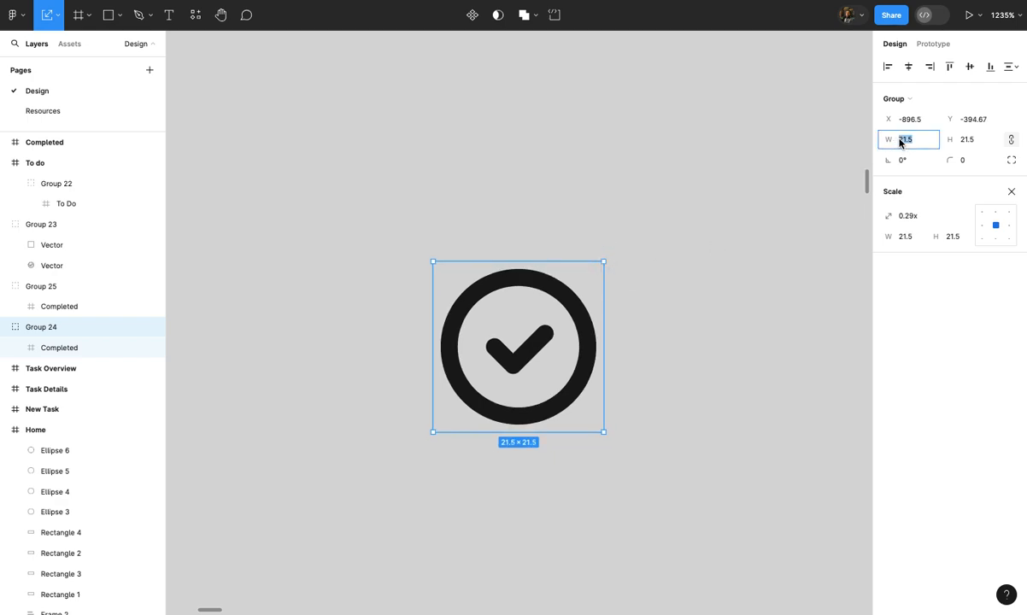
pyautogui.write('20')
pyautogui.press('Return')
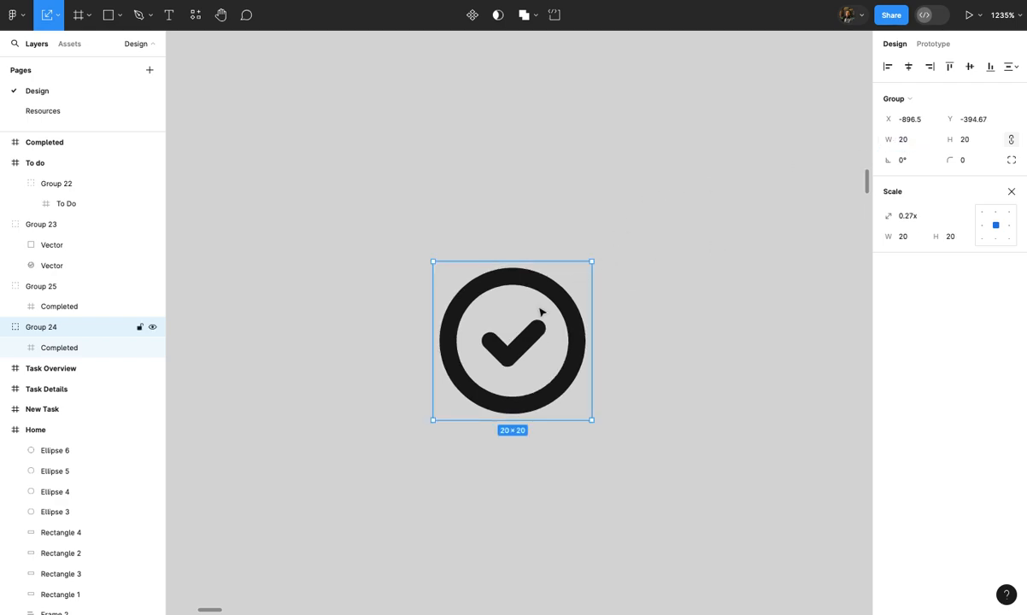
# Move the resized check icon into the empty Completed frame
pyautogui.scroll(-1, 532, 328)
pyautogui.press('Delete')
pyautogui.scroll(-5, 531, 326)
pyautogui.scroll(3, 531, 323)
pyautogui.click(533, 313)
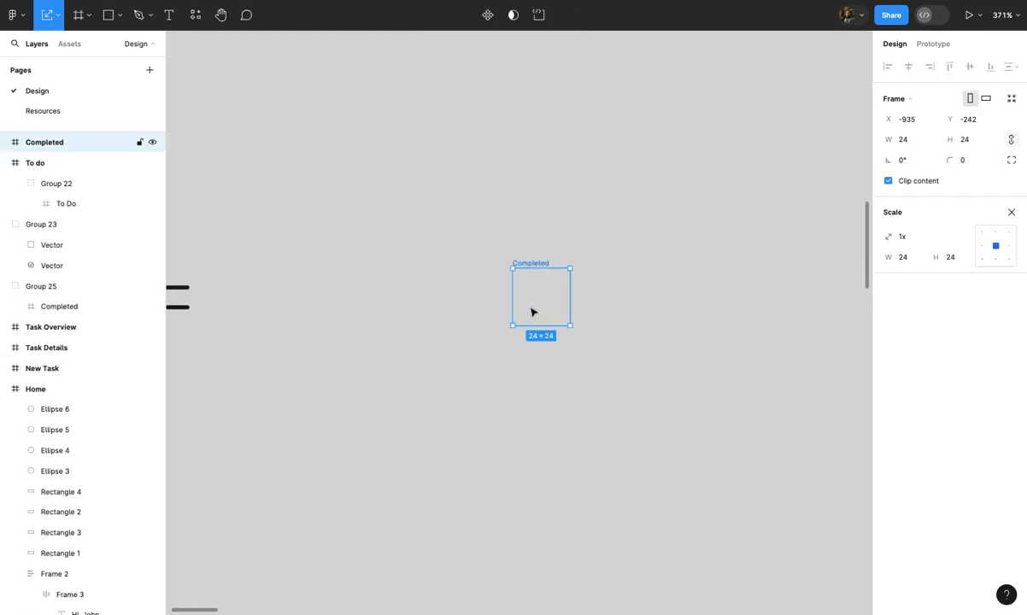
pyautogui.hotkey('ctrl', 'v')
pyautogui.scroll(5, 533, 313)
pyautogui.scroll(-3, 619, 240)
# Move the Completed frame beside the To do frame and duplicate it on the far side, level with both
pyautogui.click(561, 212)
pyautogui.click(566, 218)
pyautogui.scroll(-3, 565, 219)
pyautogui.moveTo(579, 244); pyautogui.dragTo(388, 224)
# Delete the check icon from the duplicated frame and rename that frame as "On Going"
pyautogui.doubleClick(398, 246)
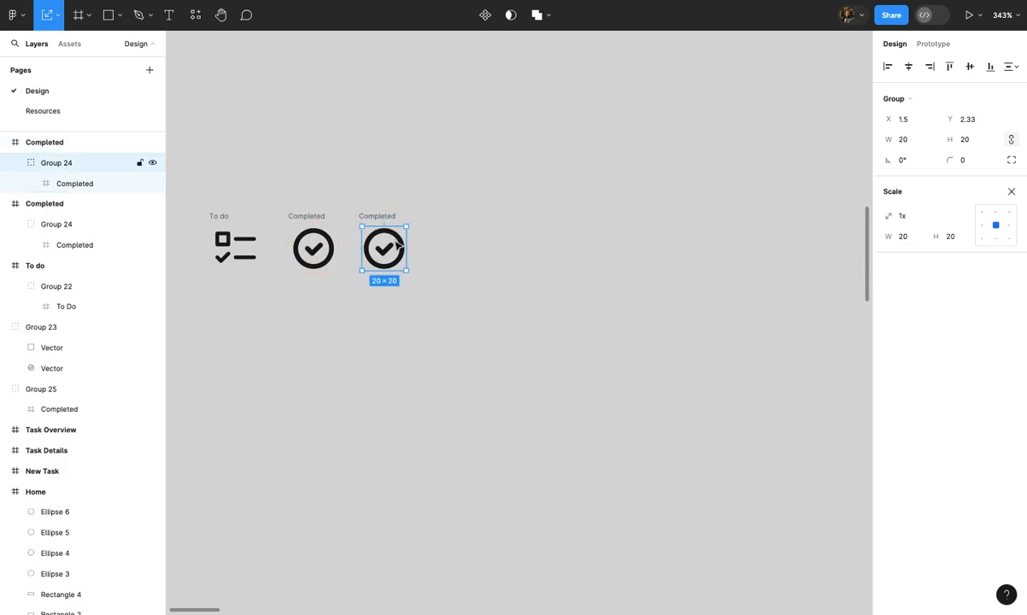
pyautogui.press('Delete')
pyautogui.scroll(2, 389, 246)
pyautogui.click(398, 267)
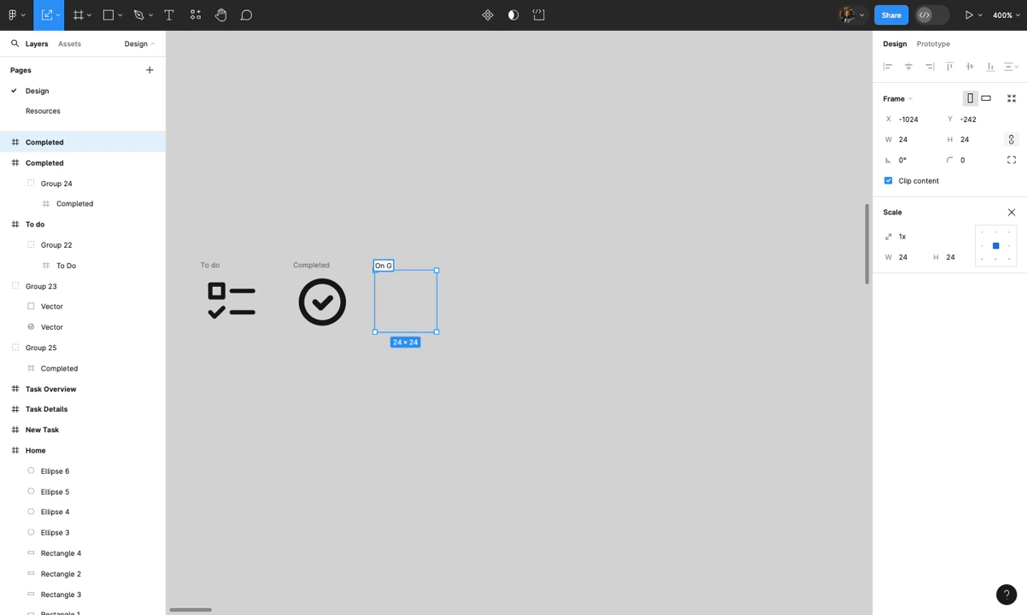
pyautogui.click(505, 248)
# Move the large dashed-circle check icon close to the row of small icon frames
pyautogui.scroll(-5, 505, 248)
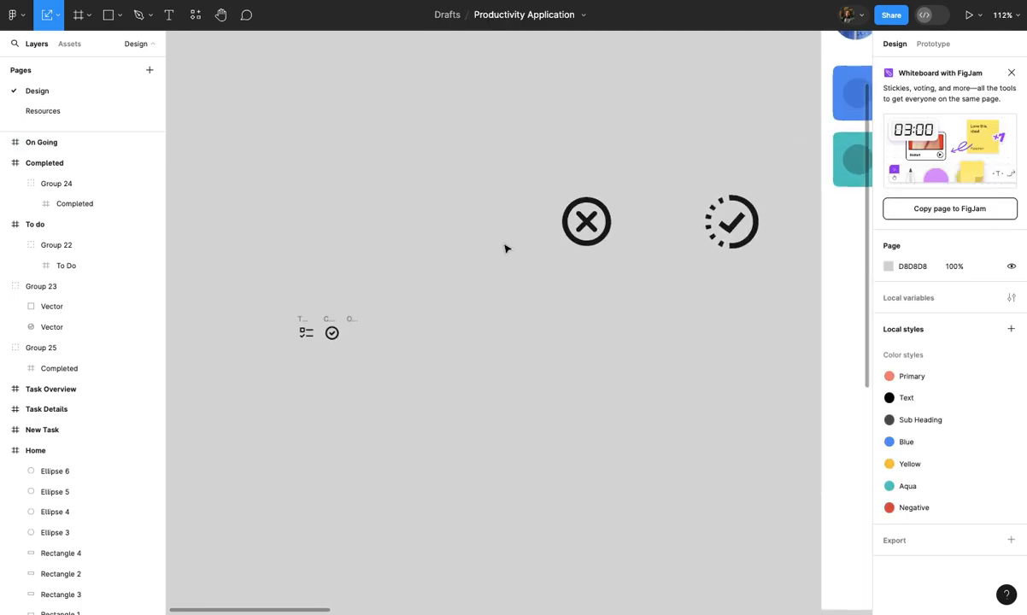
pyautogui.click(601, 238)
pyautogui.click(601, 238)
pyautogui.scroll(3, 601, 237)
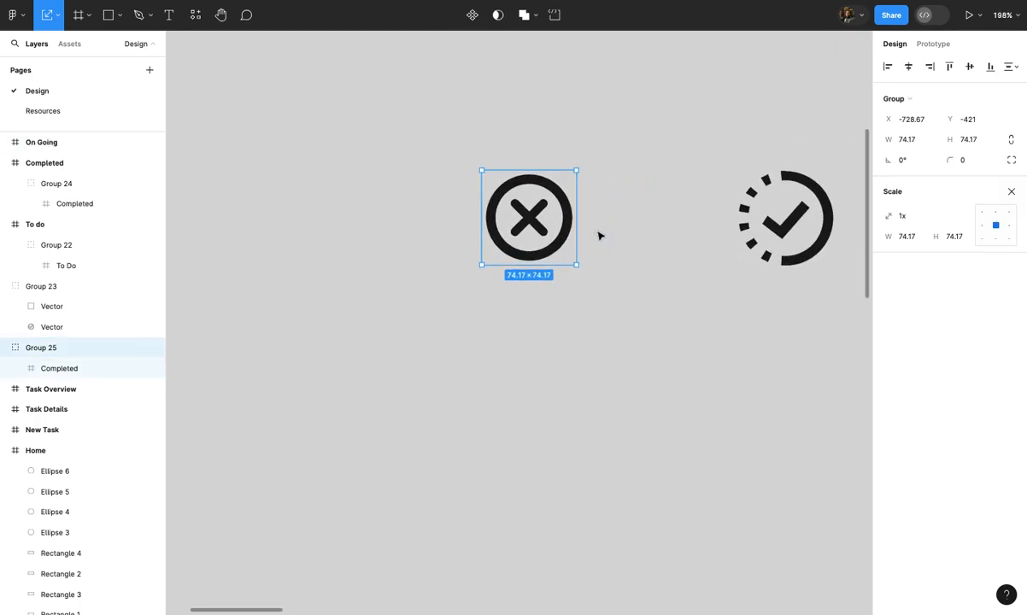
pyautogui.click(723, 228)
pyautogui.click(750, 237)
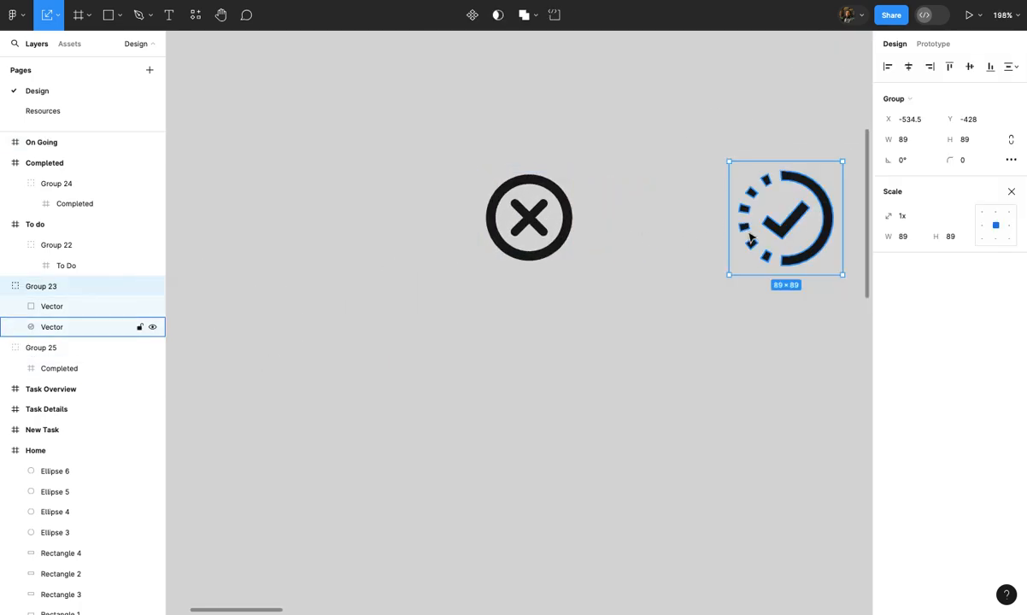
pyautogui.scroll(1, 749, 234)
pyautogui.scroll(-5, 746, 233)
pyautogui.moveTo(744, 236); pyautogui.dragTo(424, 337)
pyautogui.scroll(6, 417, 331)
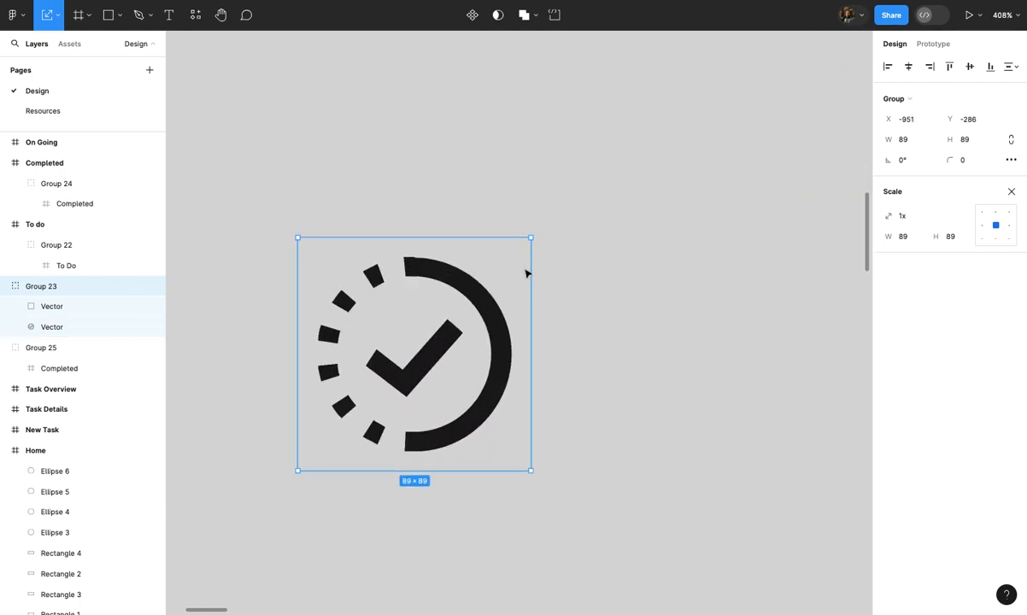
# Scale the dashed-circle check icon down to 20 × 20
pyautogui.moveTo(533, 239); pyautogui.dragTo(438, 328)
pyautogui.click(911, 141)
pyautogui.write('20')
pyautogui.press('Return')
pyautogui.hscroll(-2, 613, 222)
pyautogui.write('20')
pyautogui.press('Return')
# Move the dashed-circle check icon into the empty On Going frame and center it vertically
pyautogui.hotkey('ctrl', 'x')
pyautogui.hscroll(-2, 547, 269)
pyautogui.scroll(2, 444, 320)
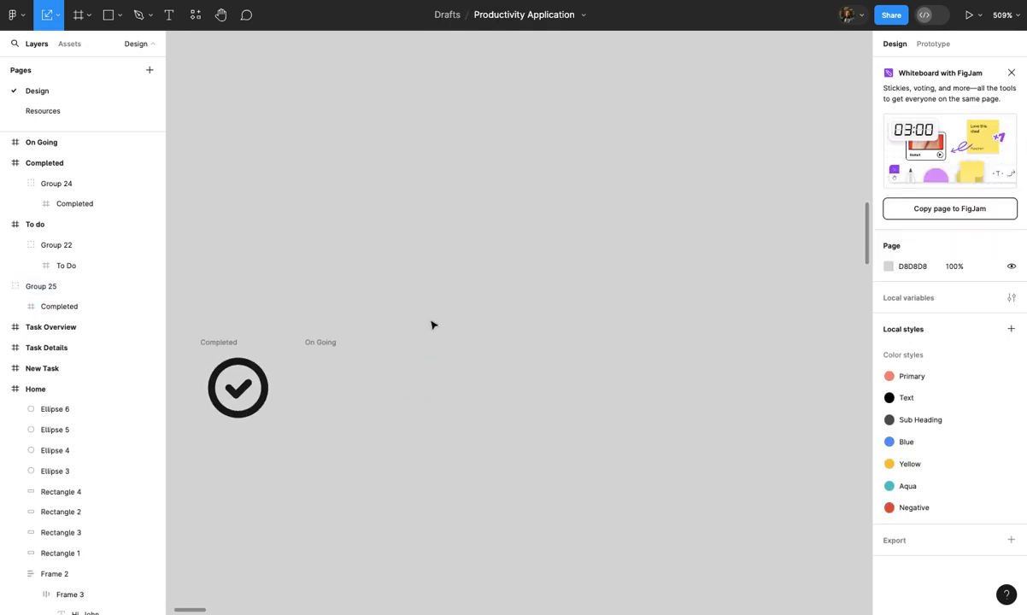
pyautogui.click(328, 346)
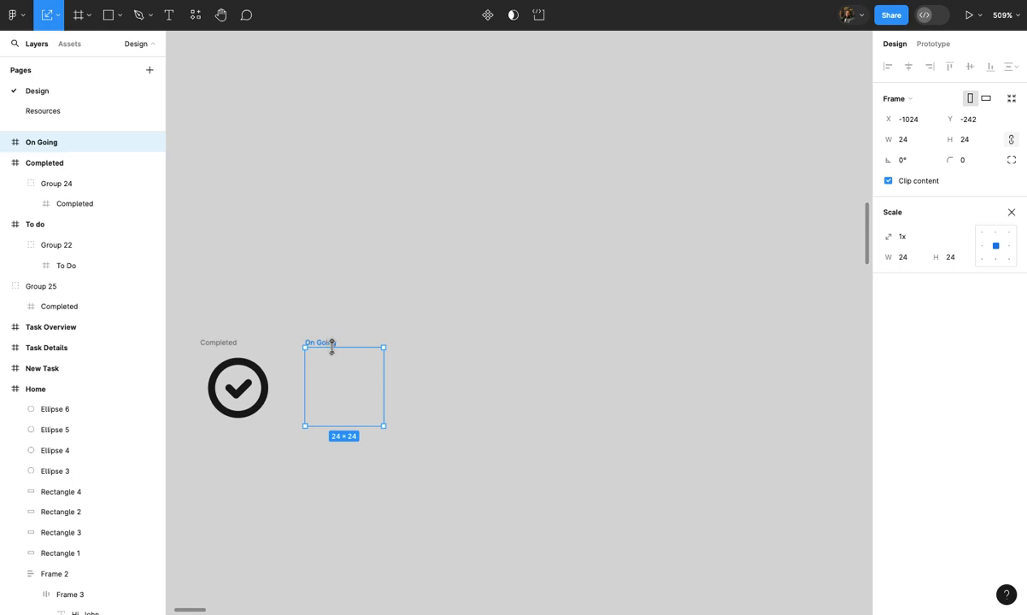
pyautogui.hotkey('ctrl', 'v')
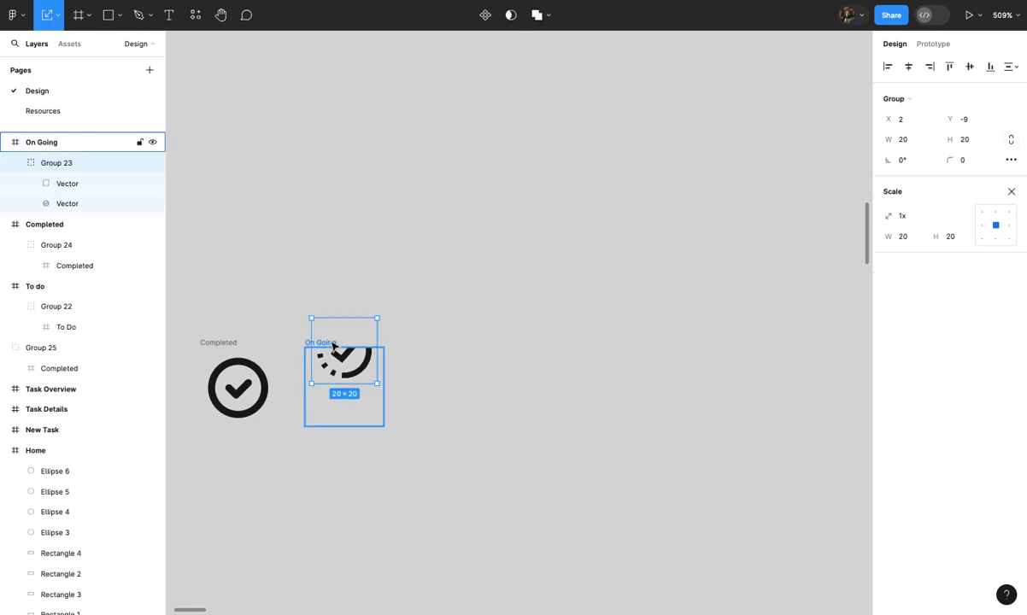
pyautogui.click(971, 68)
pyautogui.click(680, 296)
# Duplicate the On Going frame and place the copy at the end of the icon row
pyautogui.scroll(-4, 678, 296)
pyautogui.click(480, 328)
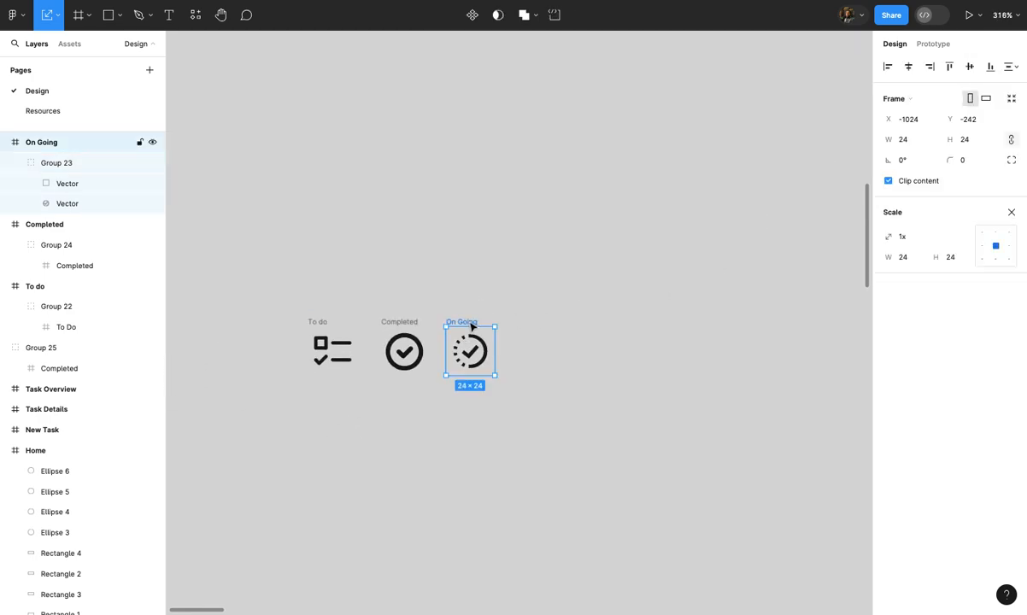
pyautogui.moveTo(479, 328); pyautogui.dragTo(538, 333)
pyautogui.scroll(5, 538, 333)
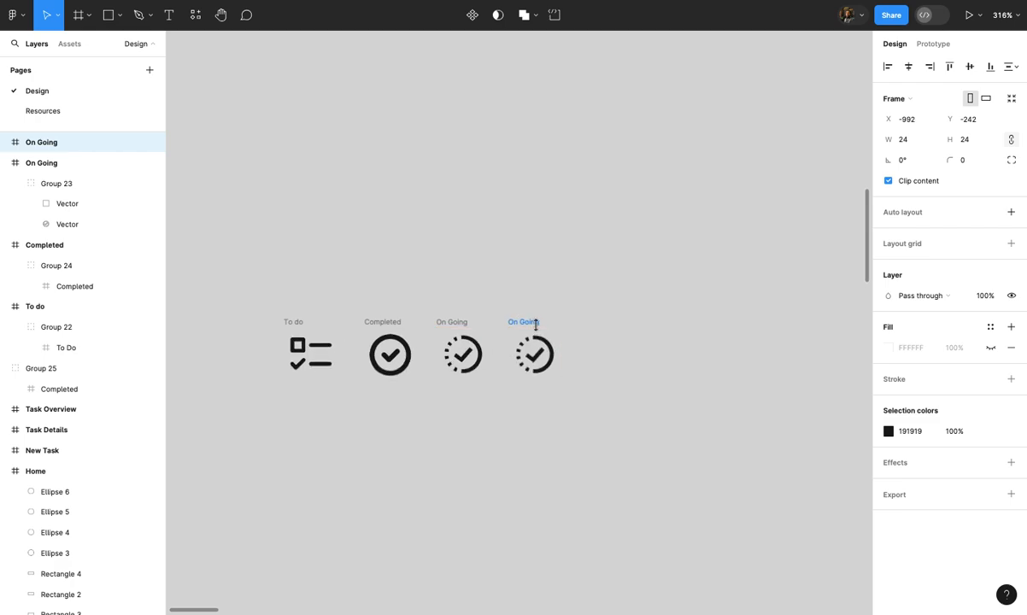
# Delete the visible icon shape from the duplicated frame and rename that frame as "Cancelled"
pyautogui.press('Escape')
pyautogui.doubleClick(553, 355)
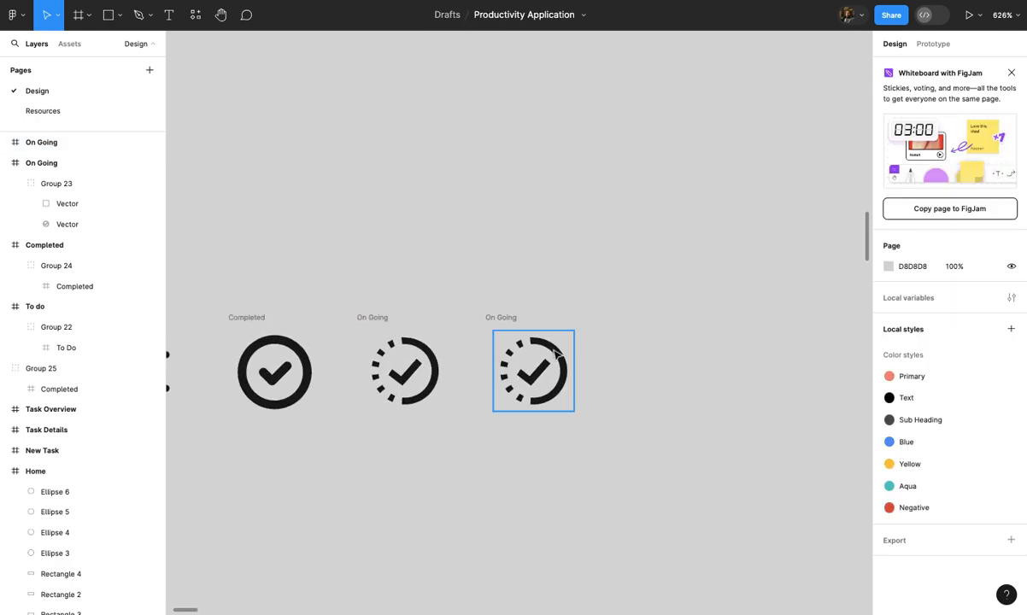
pyautogui.scroll(-3, 554, 354)
pyautogui.press('Delete')
pyautogui.click(519, 324)
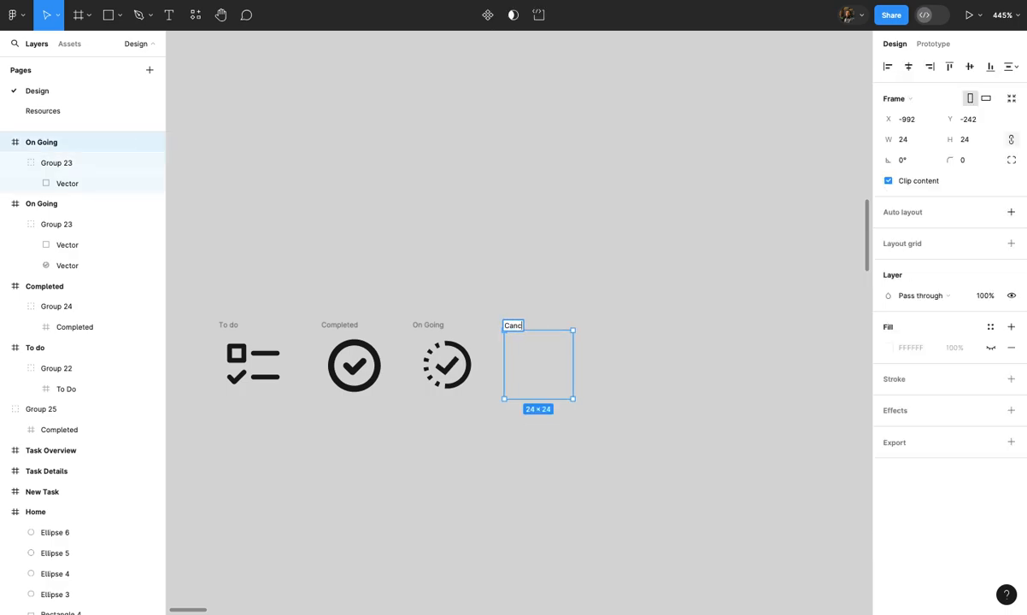
pyautogui.click(564, 295)
# Scale the circled cross icon down to about 19 × 19
pyautogui.scroll(-6, 564, 295)
pyautogui.hscroll(2, 565, 295)
pyautogui.scroll(3, 566, 295)
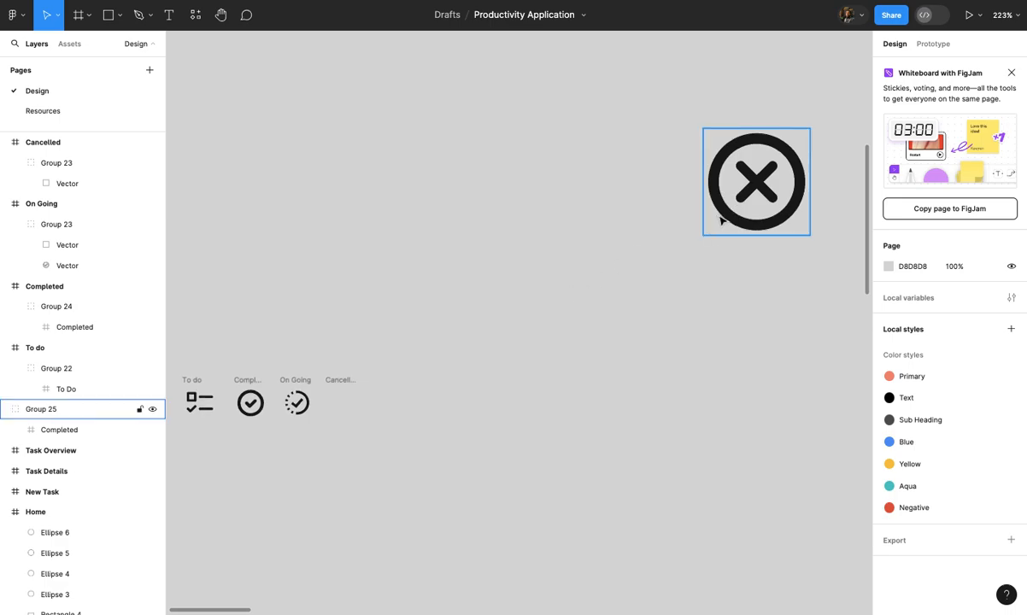
pyautogui.click(722, 220)
pyautogui.hscroll(2, 720, 221)
pyautogui.scroll(3, 720, 220)
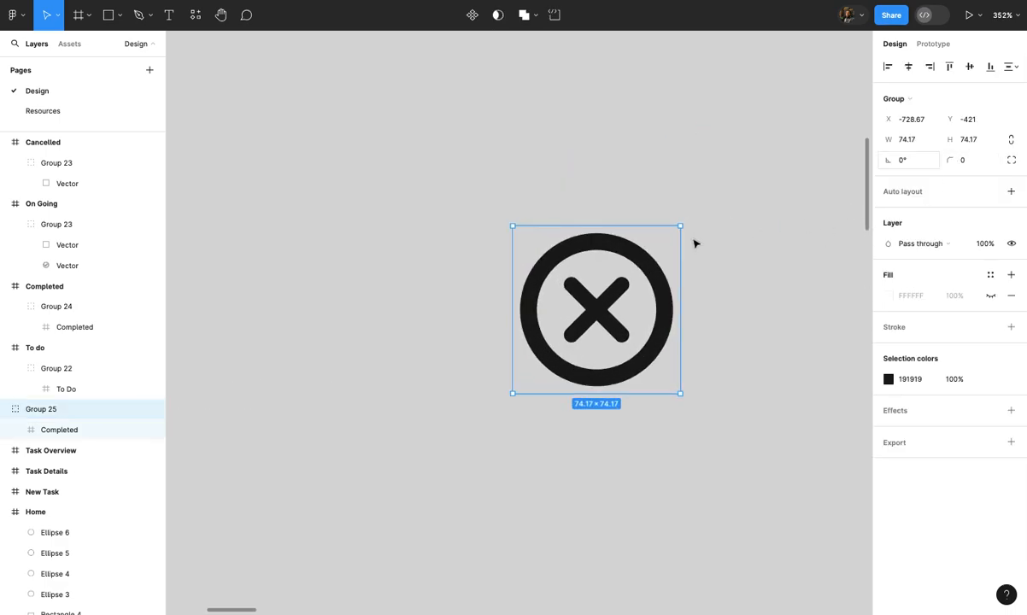
pyautogui.press('k')
pyautogui.moveTo(682, 227); pyautogui.dragTo(624, 296)
pyautogui.scroll(2, 626, 297)
pyautogui.scroll(5, 624, 290)
pyautogui.moveTo(627, 250); pyautogui.dragTo(603, 271)
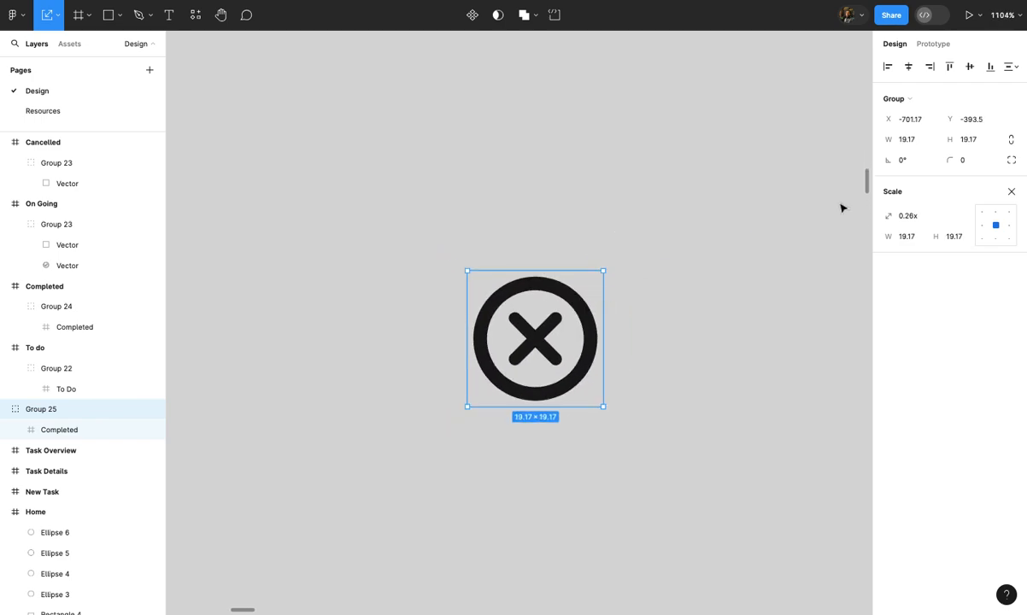
# Lock the cross icon's proportions and set its size to 20 × 20
pyautogui.click(986, 142)
pyautogui.click(1011, 139)
pyautogui.click(985, 147)
pyautogui.write('20')
pyautogui.press('Return')
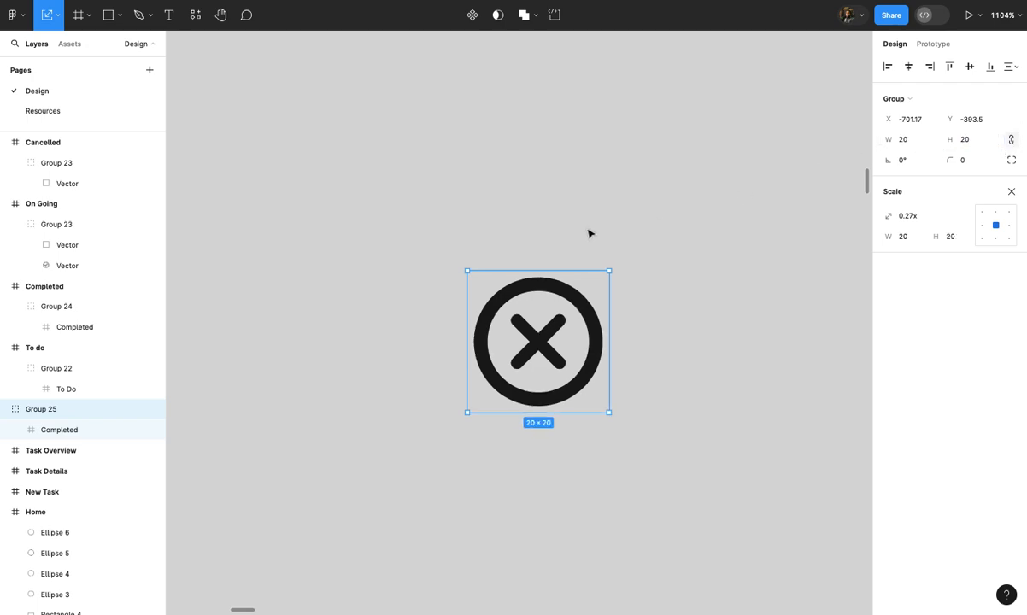
# Move the circled cross icon into the Cancelled frame
pyautogui.press('Delete')
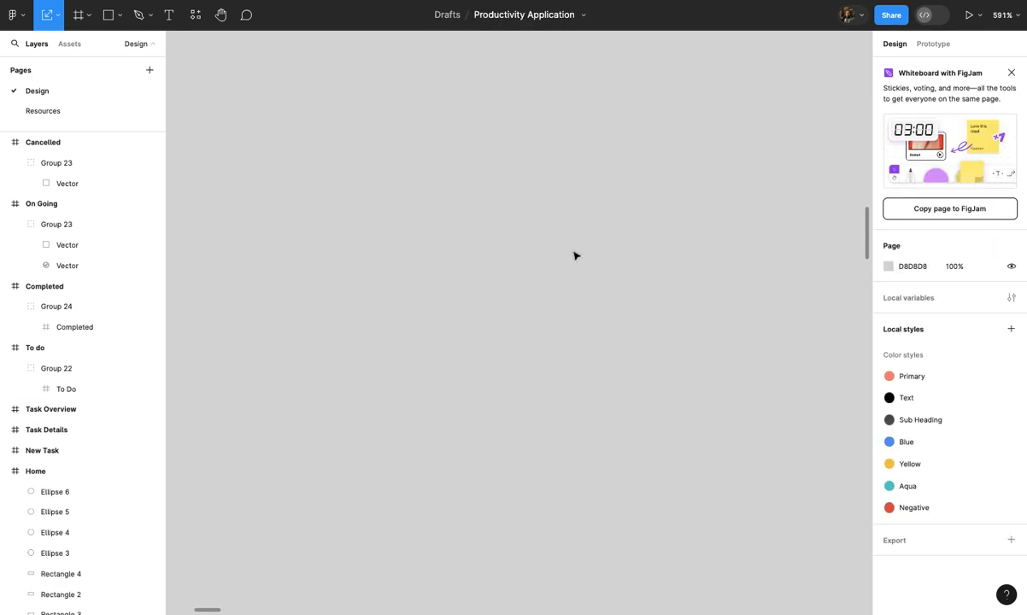
pyautogui.hscroll(-5, 574, 256)
pyautogui.click(580, 291)
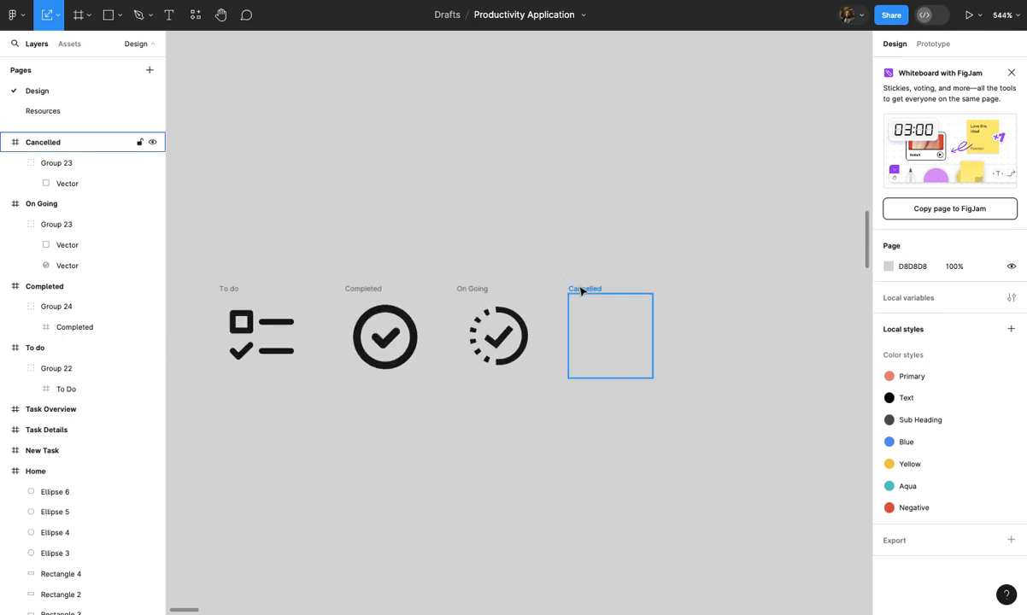
pyautogui.press('super+v')
pyautogui.hscroll(1, 582, 291)
pyautogui.scroll(3, 589, 284)
pyautogui.click(596, 283)
pyautogui.scroll(-4, 598, 284)
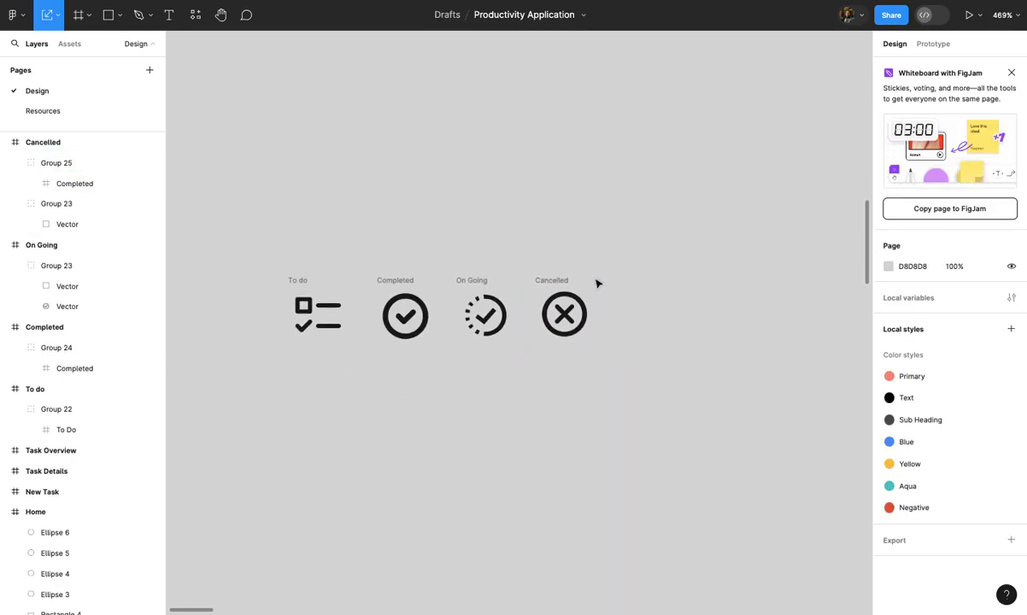
# Select all four icon frames and move them into the Home screen, below the colored cards
pyautogui.scroll(-8, 594, 289)
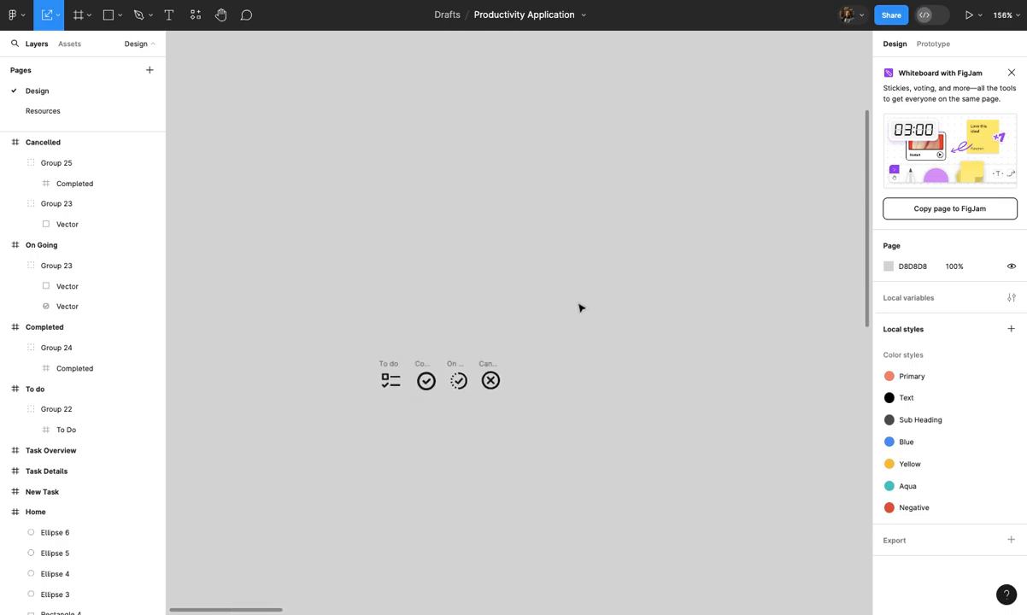
pyautogui.scroll(-3, 576, 313)
pyautogui.hscroll(2, 554, 340)
pyautogui.moveTo(261, 334); pyautogui.dragTo(453, 453)
pyautogui.scroll(-3, 346, 389)
pyautogui.moveTo(347, 389); pyautogui.dragTo(740, 330)
pyautogui.scroll(5, 740, 329)
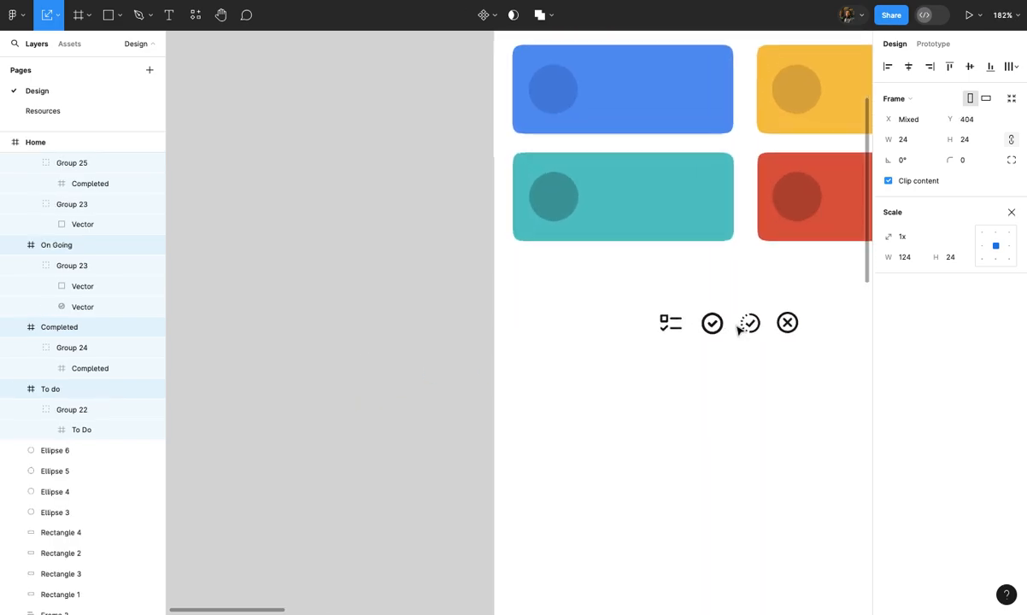
# Place the To do icon frame in the center of the circle on the blue card
pyautogui.click(672, 402)
pyautogui.click(662, 422)
pyautogui.moveTo(662, 423); pyautogui.dragTo(510, 122)
pyautogui.scroll(3, 505, 120)
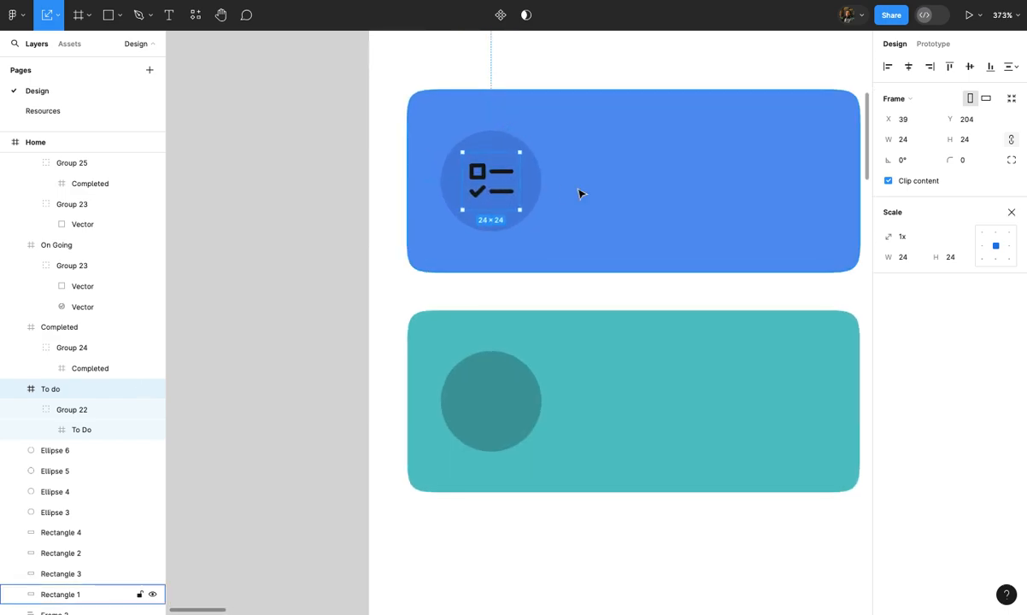
# Recolor the to-do list icon on the blue card to white
pyautogui.scroll(-3, 555, 188)
pyautogui.click(1012, 212)
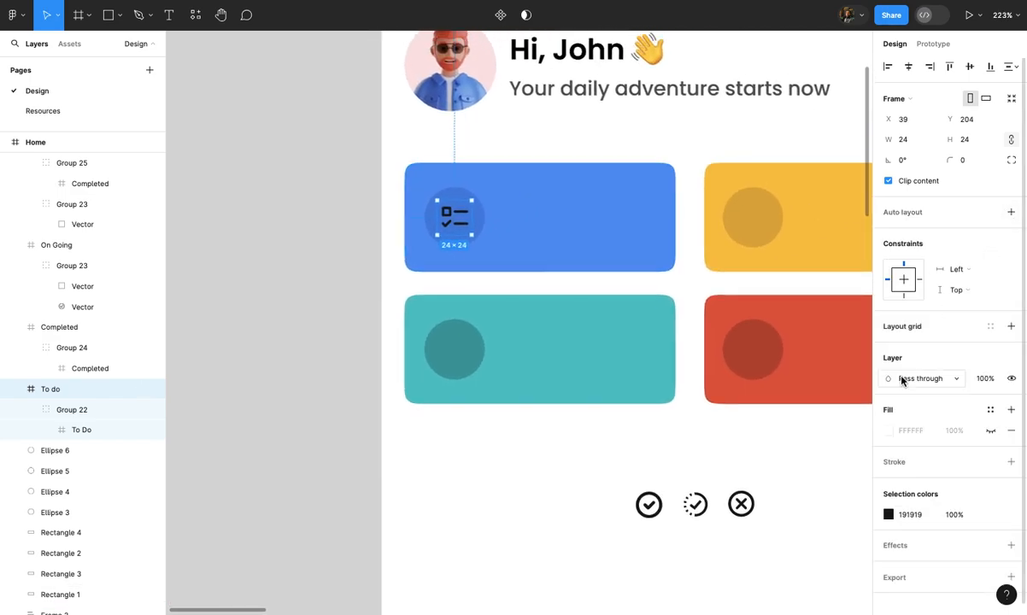
pyautogui.click(889, 515)
pyautogui.write('FFFFFF')
pyautogui.press('Return')
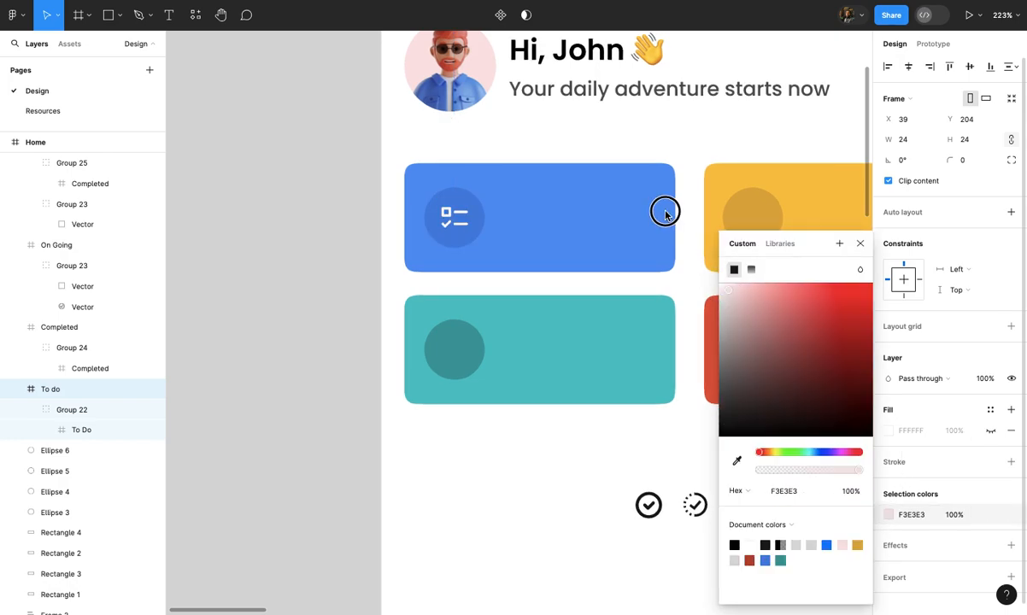
pyautogui.click(592, 491)
pyautogui.hscroll(2, 594, 483)
pyautogui.click(581, 507)
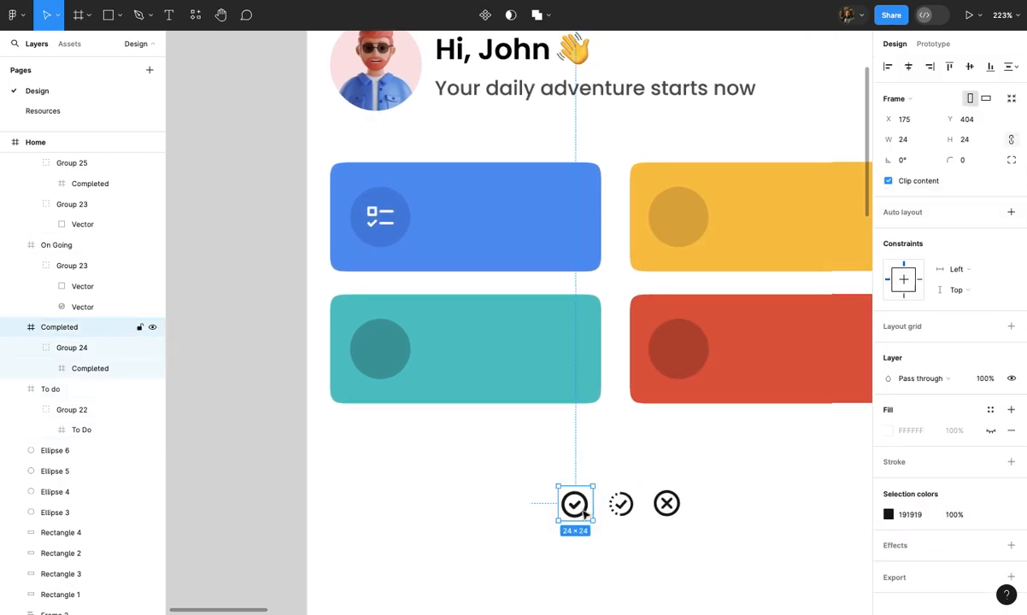
pyautogui.click(517, 471)
# Add the text "To Do" to the blue card and position it beside the icon circle, in the card's upper half
pyautogui.scroll(5, 450, 252)
pyautogui.click(449, 252)
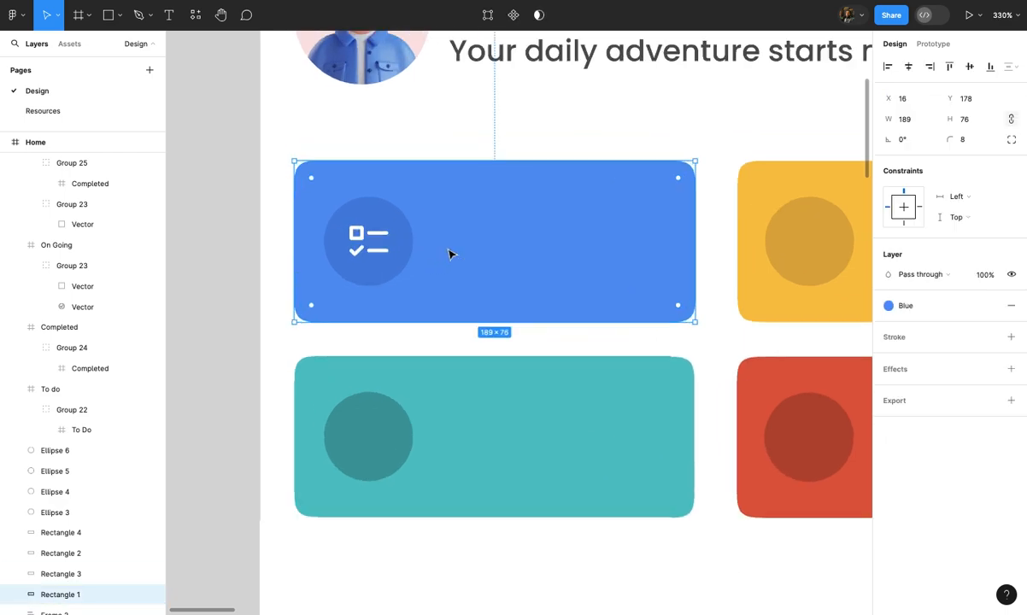
pyautogui.press('t')
pyautogui.click(436, 218)
pyautogui.write('R')
pyautogui.press('BackSpace')
pyautogui.write('To D')
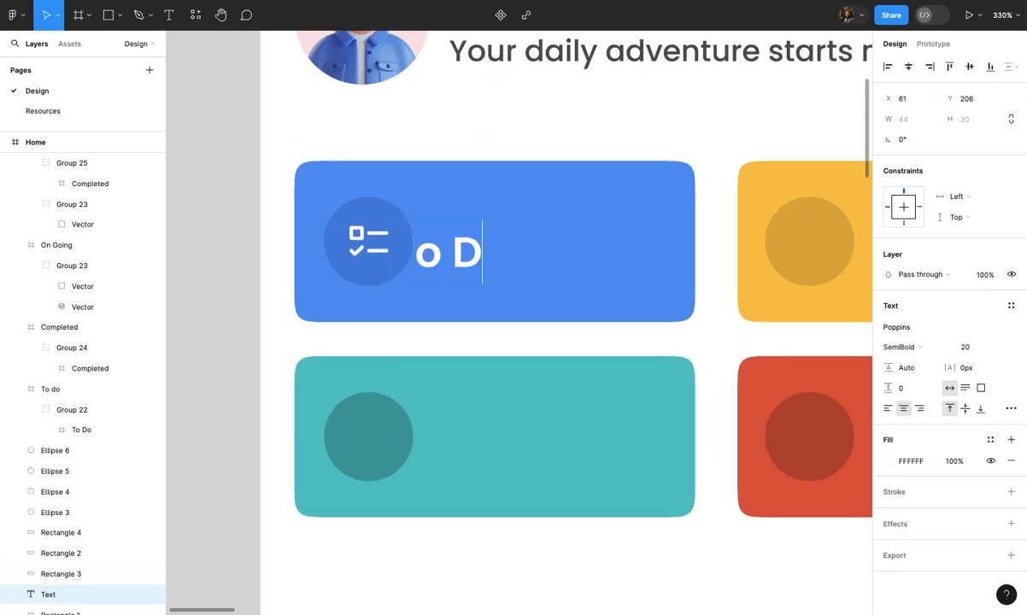
pyautogui.write('o')
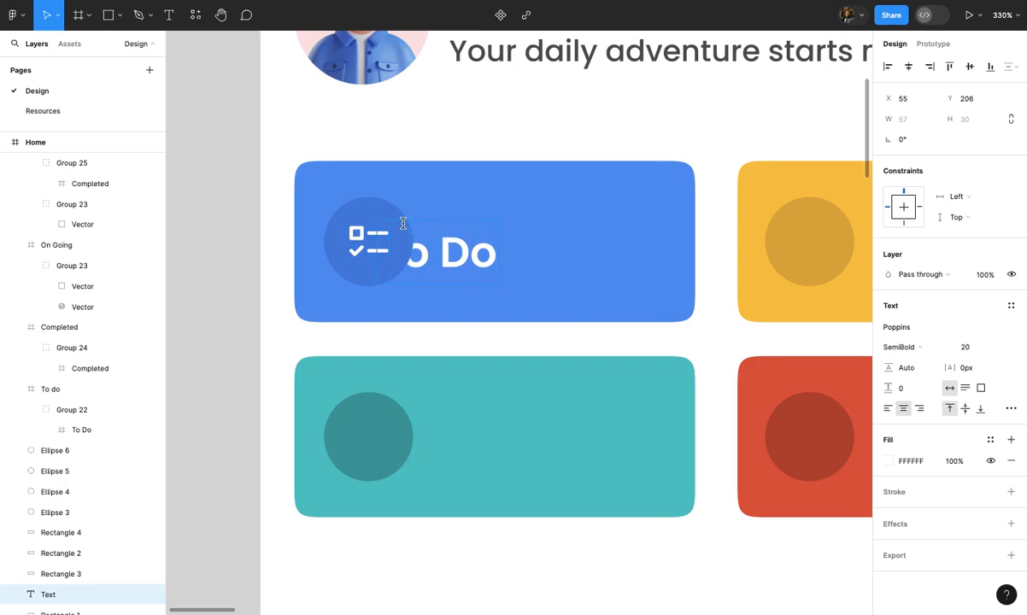
pyautogui.press('Escape')
pyautogui.moveTo(494, 275); pyautogui.dragTo(546, 244)
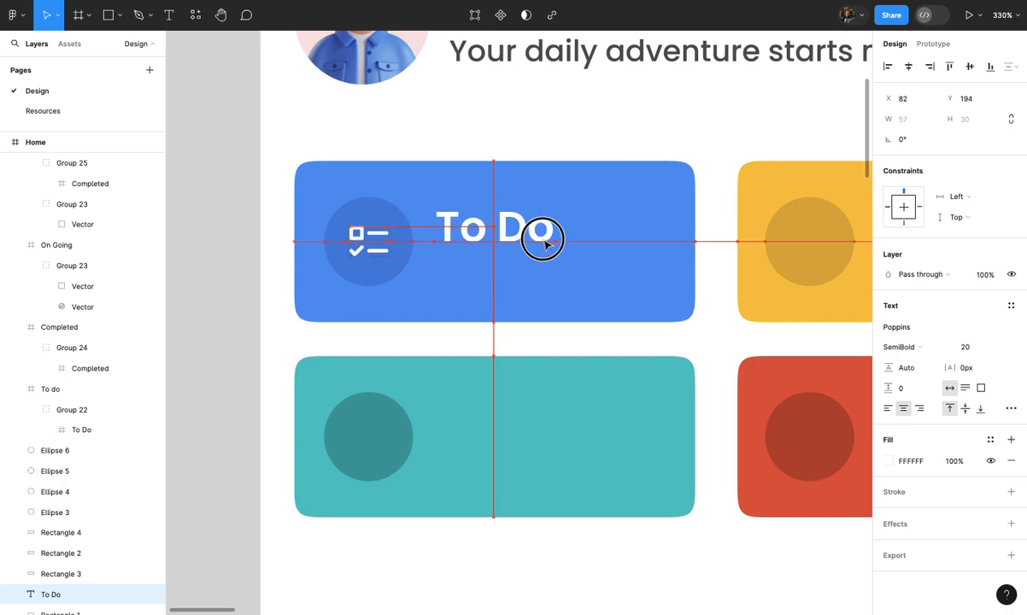
# Duplicate the "To Do" text directly below itself on the blue card and change the copy to "24 Tasks"
pyautogui.scroll(5, 545, 244)
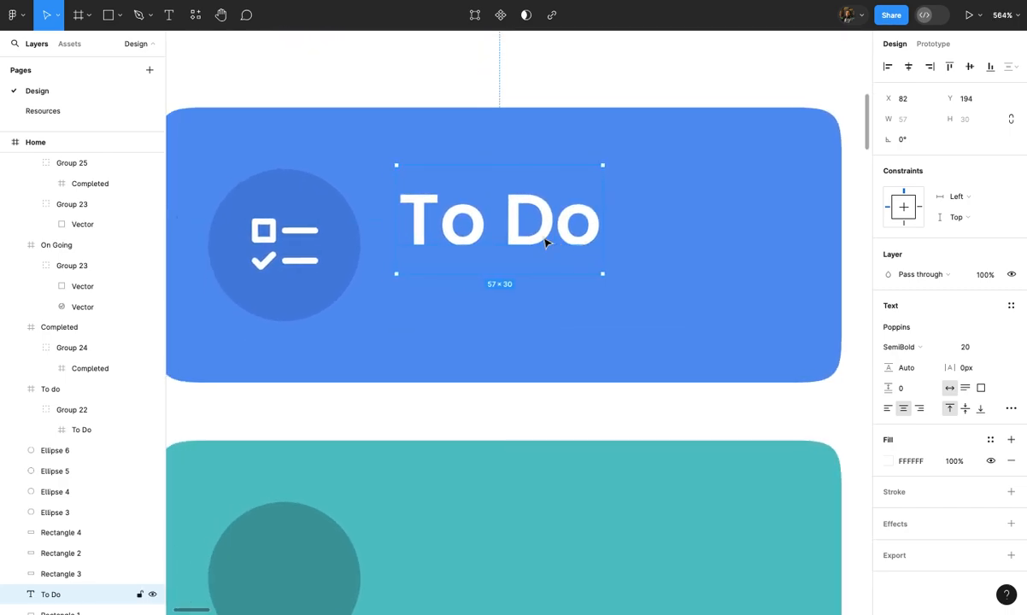
pyautogui.moveTo(555, 238); pyautogui.dragTo(549, 351)
pyautogui.doubleClick(549, 351)
pyautogui.write('24 ')
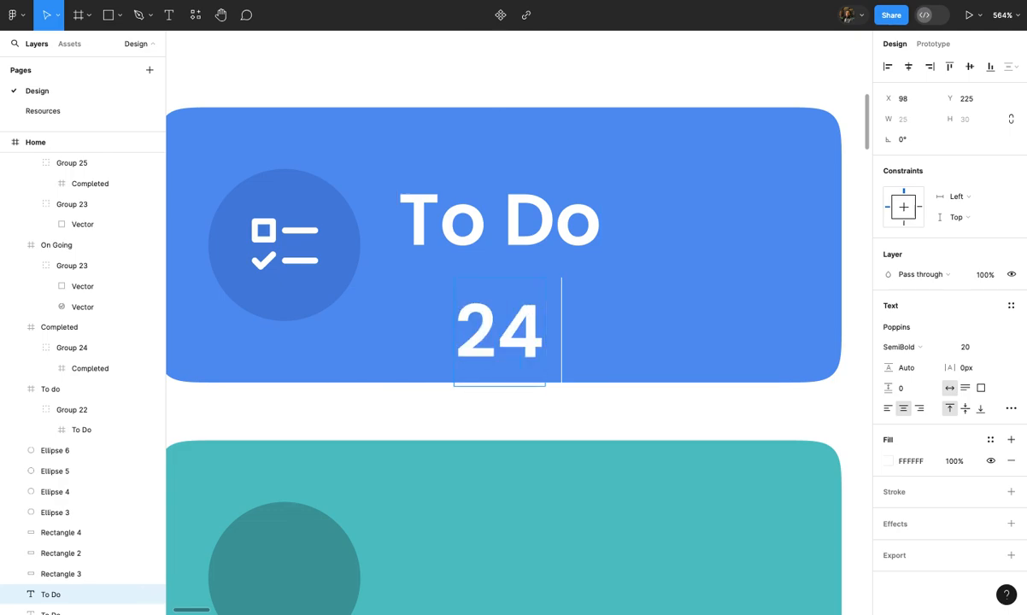
pyautogui.write('Tasks')
pyautogui.click(555, 329)
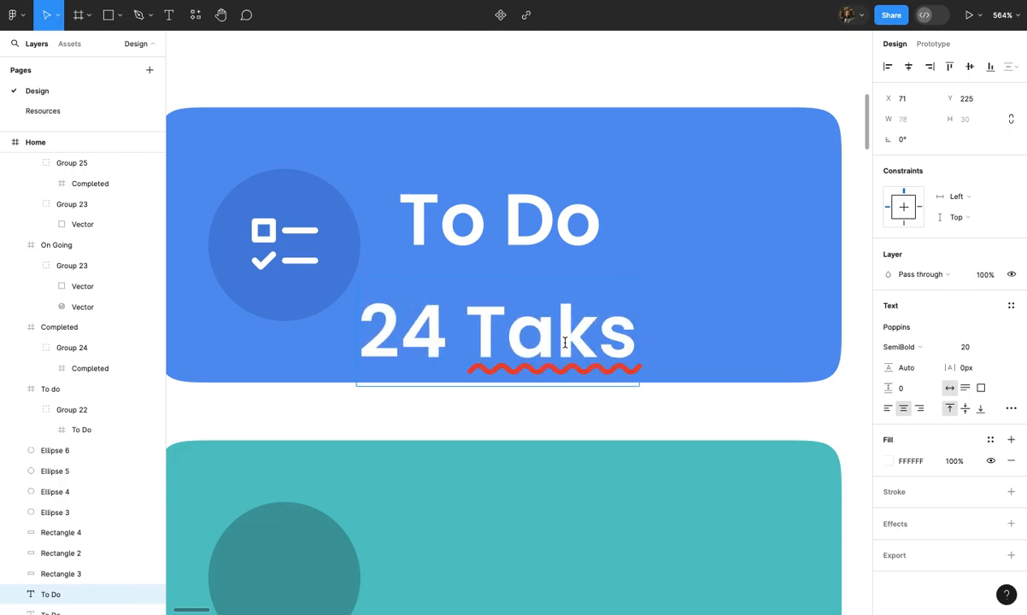
pyautogui.write('s')
pyautogui.press('Escape')
pyautogui.moveTo(623, 339); pyautogui.dragTo(653, 339)
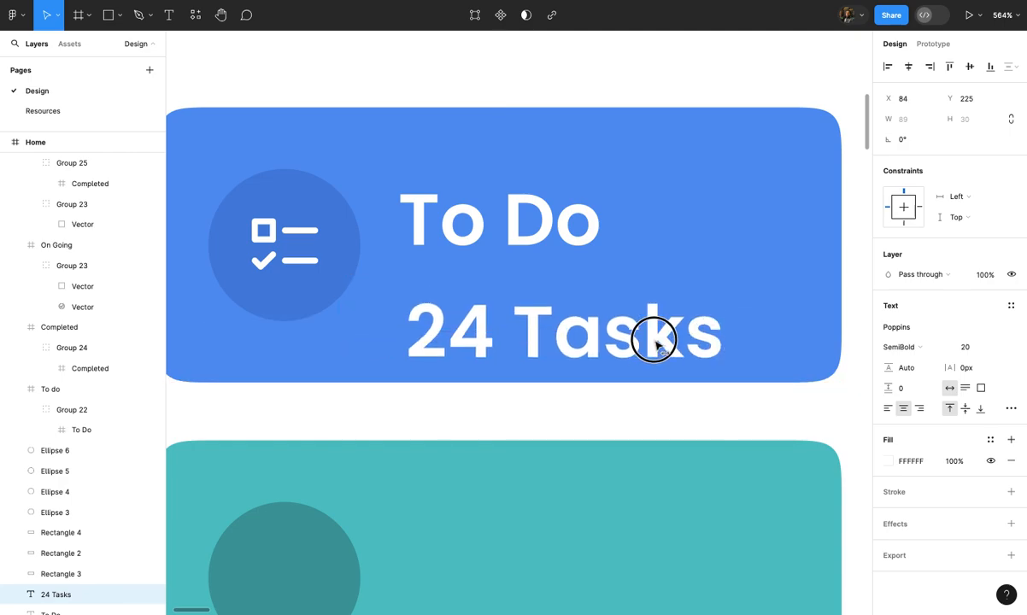
# Set the "24 Tasks" font size to 14 and align the text under the "To Do" title
pyautogui.press('Down')
pyautogui.press('Down')
pyautogui.press('Down')
pyautogui.press('Down')
pyautogui.press('Down')
pyautogui.press('Down')
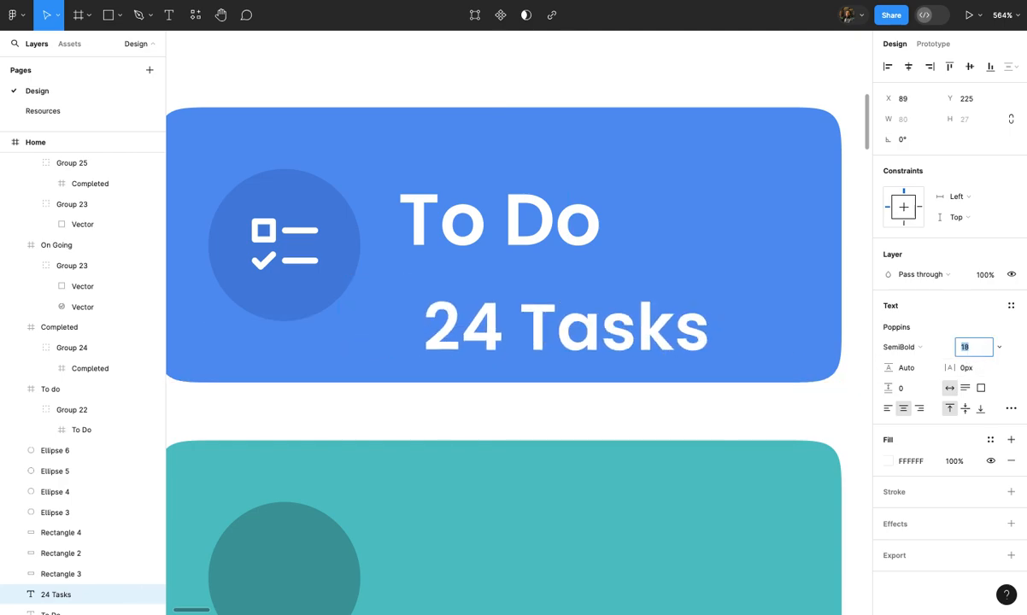
pyautogui.moveTo(608, 332); pyautogui.dragTo(554, 329)
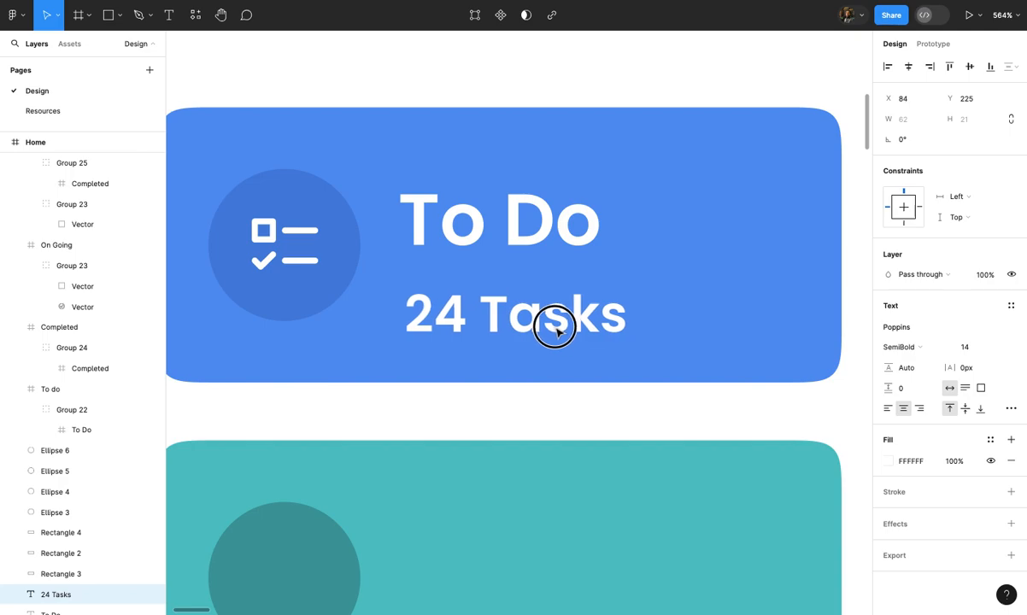
# Set the "24 Tasks" text to Medium weight and its layer opacity to 80%
pyautogui.click(899, 347)
pyautogui.click(910, 328)
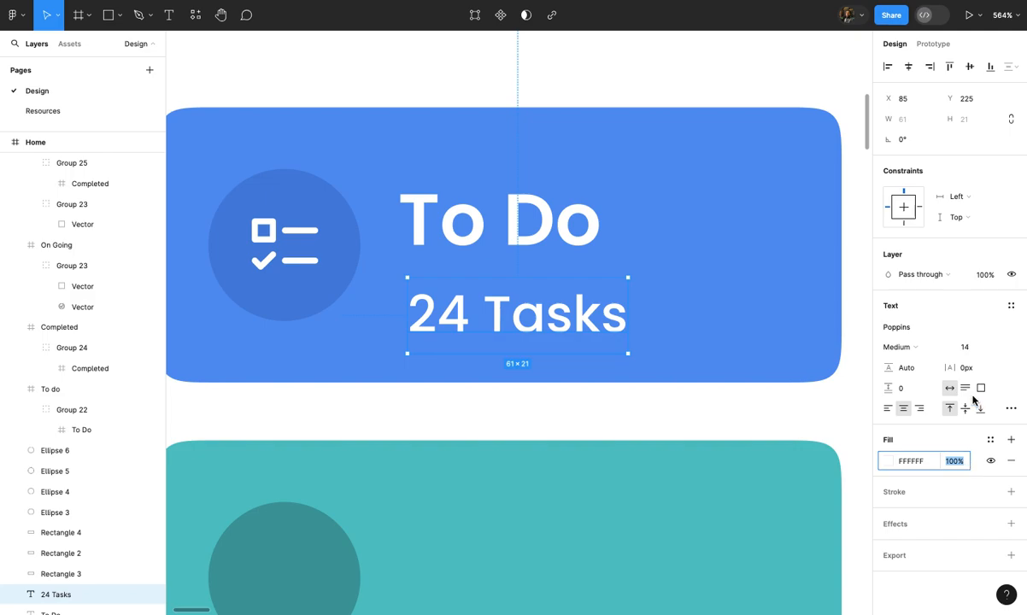
pyautogui.click(992, 281)
pyautogui.write('80')
pyautogui.press('Return')
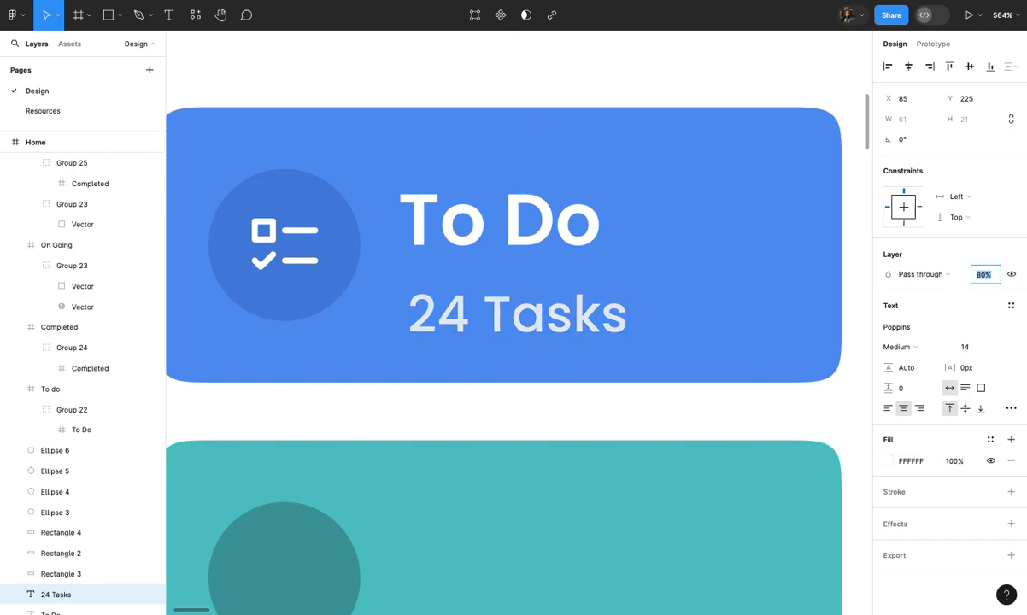
# Combine "To Do" and "24 Tasks" in a vertical auto layout with an item spacing of 0
pyautogui.keyDown('shift'); pyautogui.click(563, 236); pyautogui.keyUp('shift')
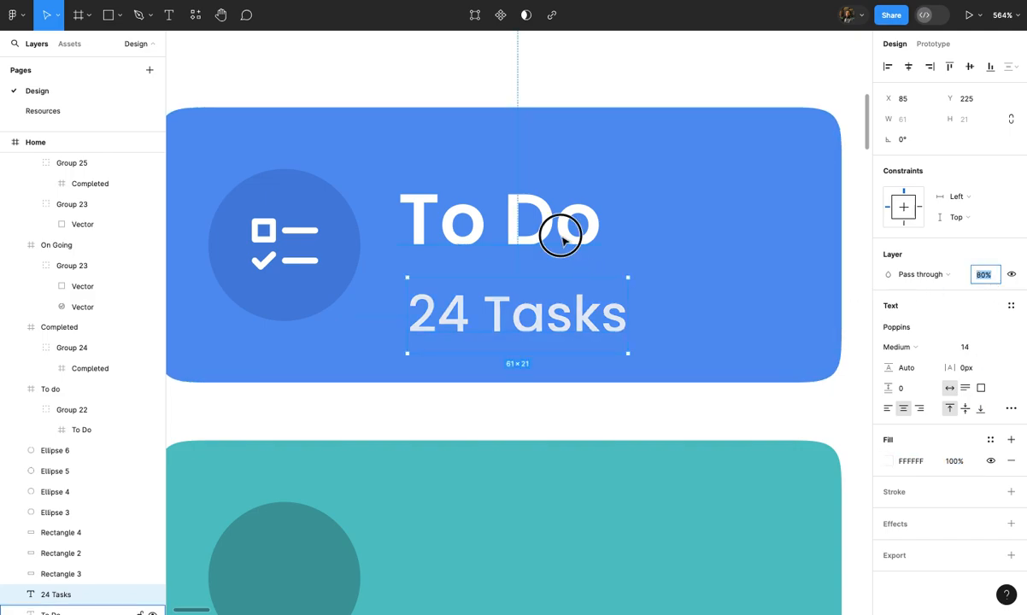
pyautogui.hotkey('shift', 'a')
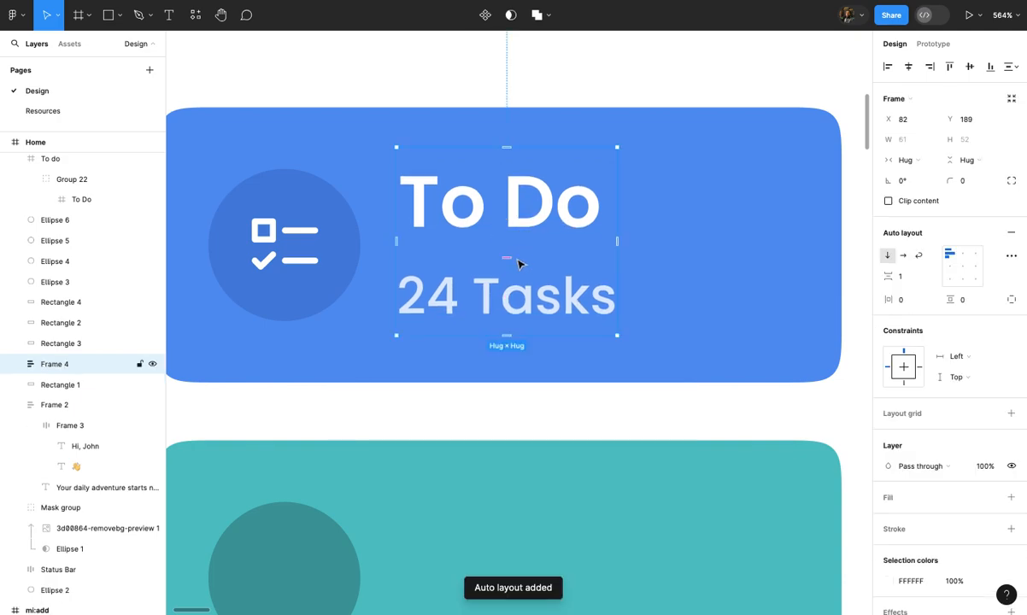
pyautogui.moveTo(509, 246); pyautogui.dragTo(509, 249)
pyautogui.scroll(-5, 509, 262)
pyautogui.scroll(-2, 528, 308)
pyautogui.scroll(5, 527, 308)
pyautogui.moveTo(535, 297); pyautogui.dragTo(535, 296)
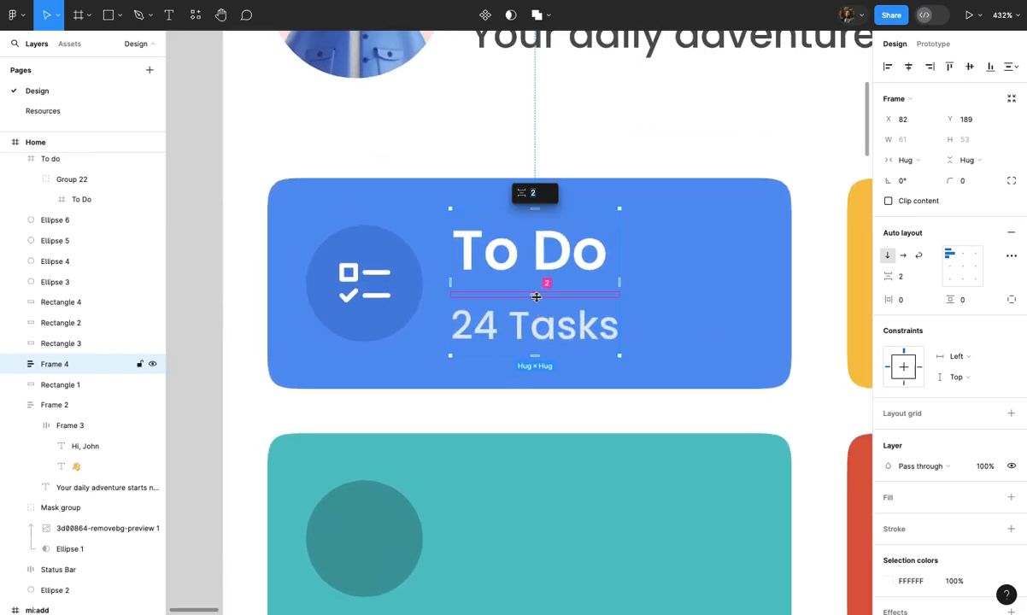
pyautogui.write('0')
pyautogui.press('Return')
# Duplicate the blue card's title and task count block onto the yellow card, beside its circle
pyautogui.scroll(-3, 549, 326)
pyautogui.scroll(1, 550, 325)
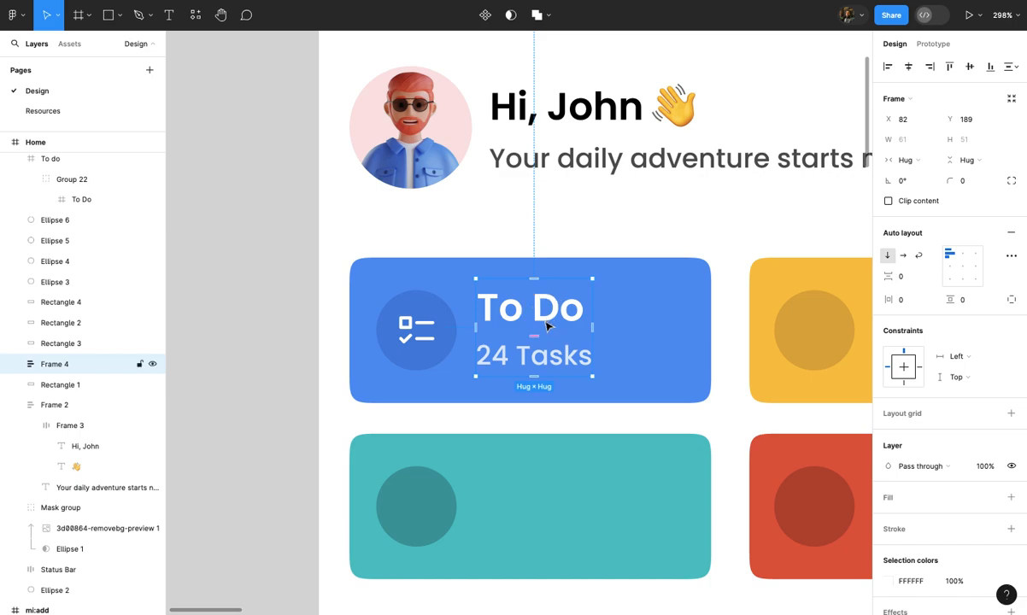
pyautogui.scroll(-1, 547, 327)
pyautogui.scroll(1, 590, 320)
pyautogui.click(617, 314)
pyautogui.scroll(-4, 617, 314)
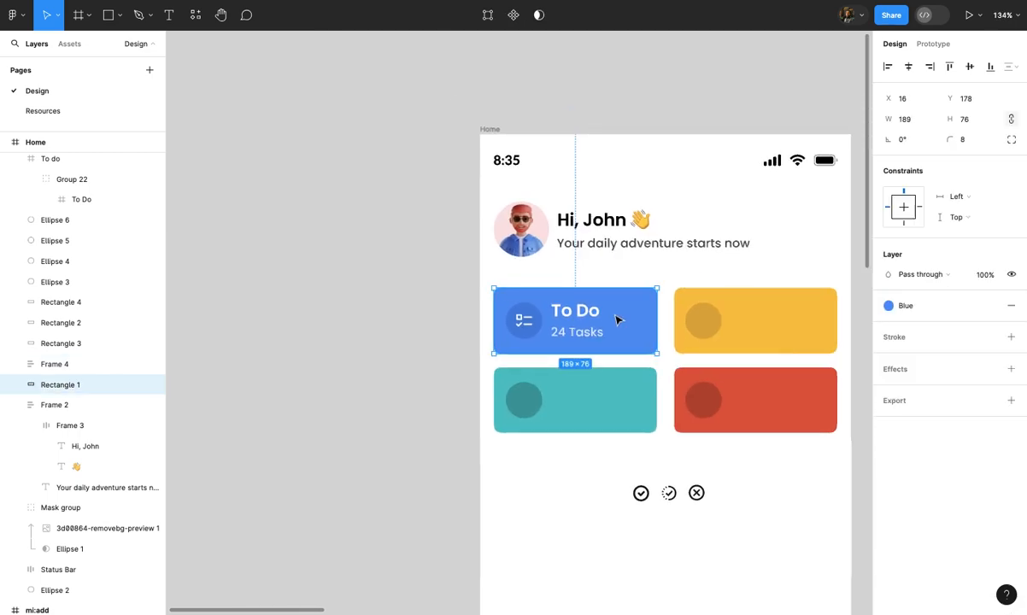
pyautogui.hscroll(3, 619, 320)
pyautogui.click(649, 298)
pyautogui.click(476, 341)
pyautogui.moveTo(476, 341); pyautogui.dragTo(664, 347)
pyautogui.scroll(5, 664, 347)
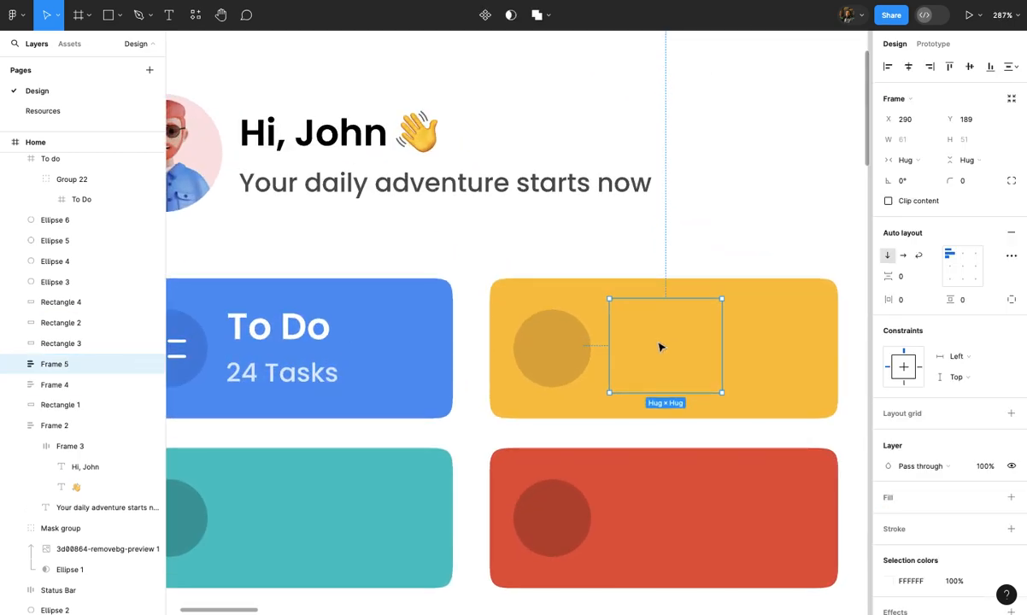
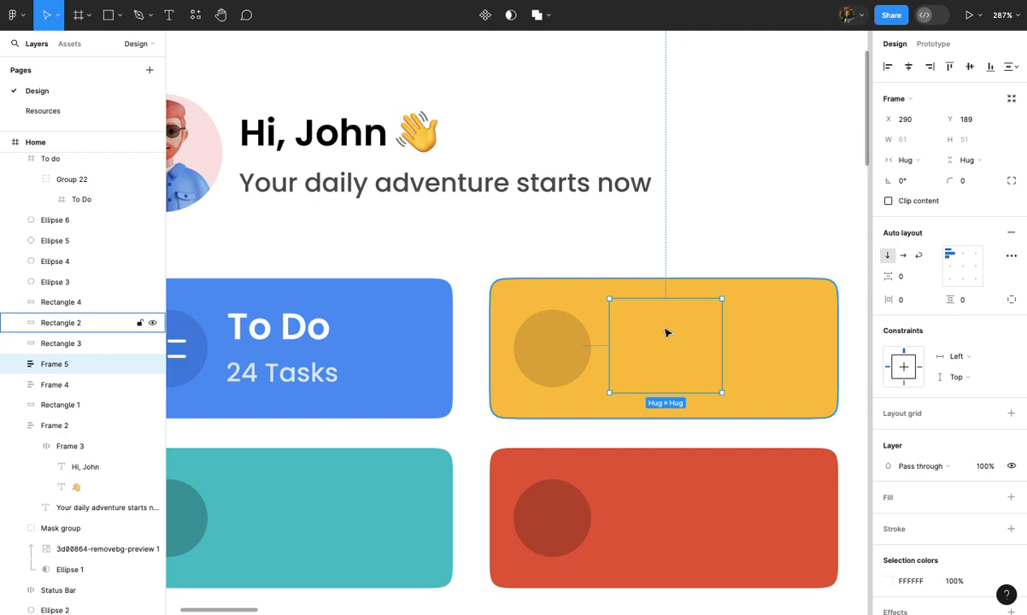
# Place the duplicated text block in front of the yellow card and change its title to "On Going"
pyautogui.hotkey('ctrl', 'v')
pyautogui.doubleClick(666, 332)
pyautogui.doubleClick(665, 328)
pyautogui.click(663, 326)
pyautogui.hotkey('ctrl', 'a')
pyautogui.write('On Going')
pyautogui.press('Escape')
pyautogui.press('Escape')
# Move the dotted check icon from below the cards into the center of the yellow card's circle
pyautogui.scroll(3, 717, 227)
pyautogui.scroll(-5, 737, 326)
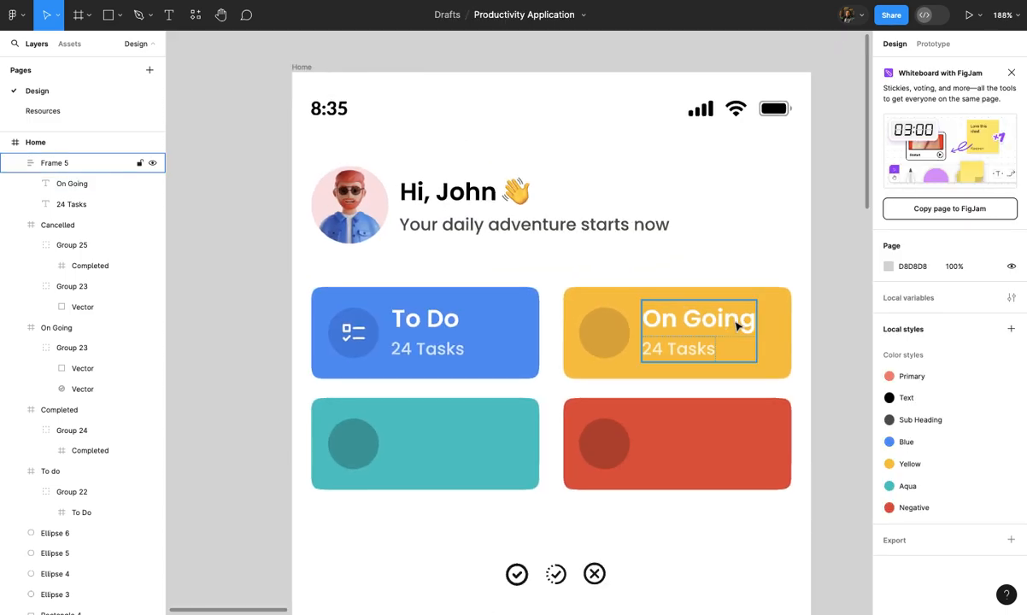
pyautogui.scroll(4, 609, 462)
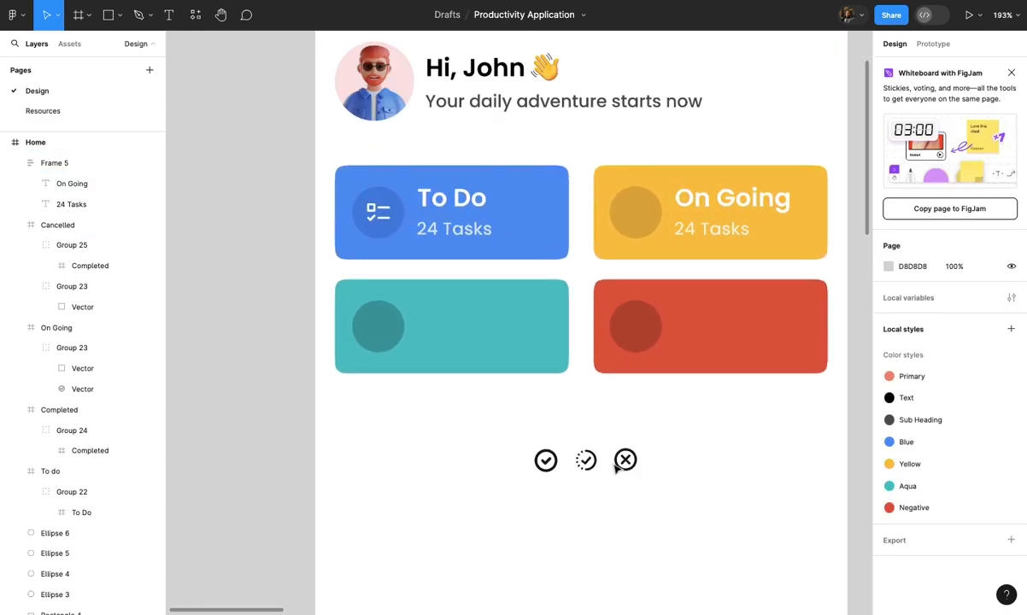
pyautogui.click(579, 461)
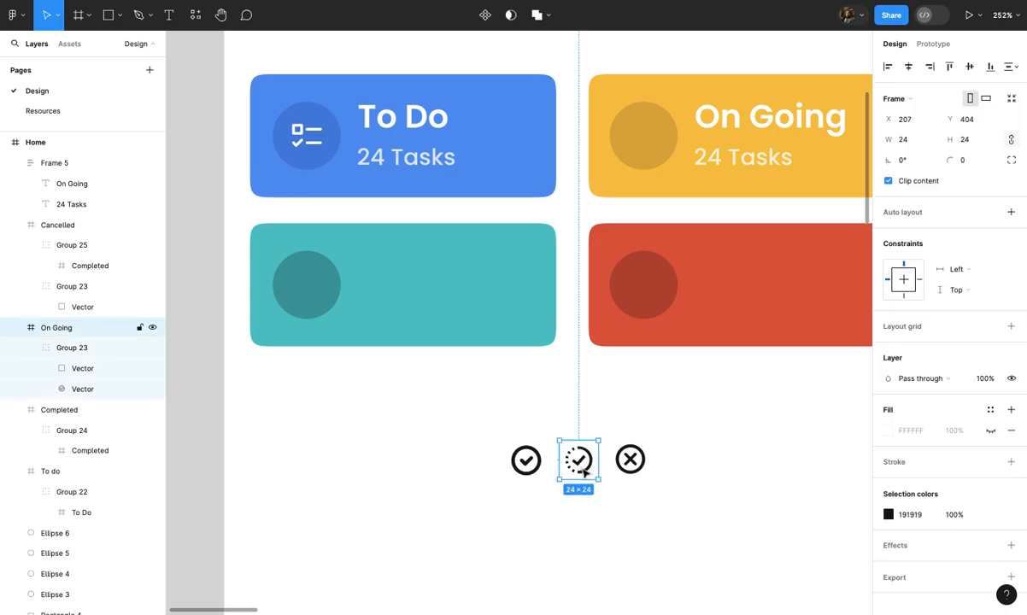
pyautogui.press('Delete')
pyautogui.scroll(3, 630, 369)
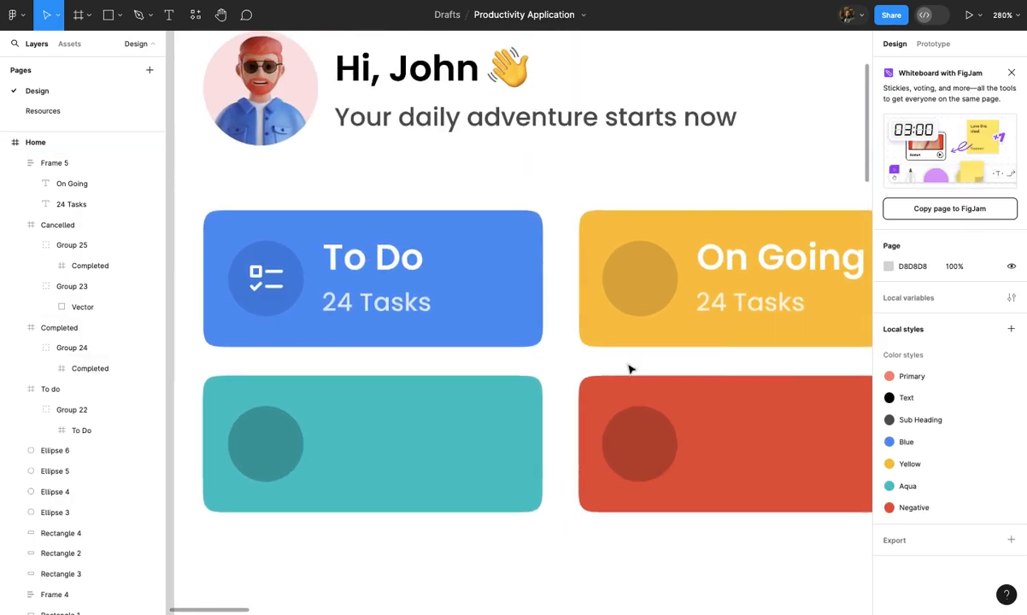
pyautogui.click(635, 284)
pyautogui.scroll(1, 635, 284)
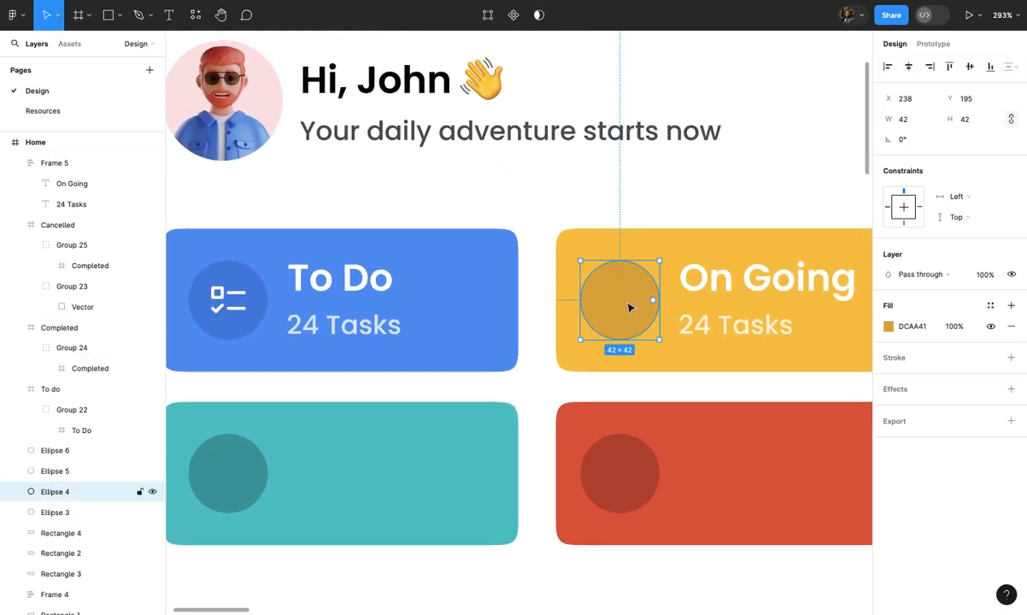
pyautogui.hotkey('ctrl', 'g')
pyautogui.hotkey('ctrl', 'v')
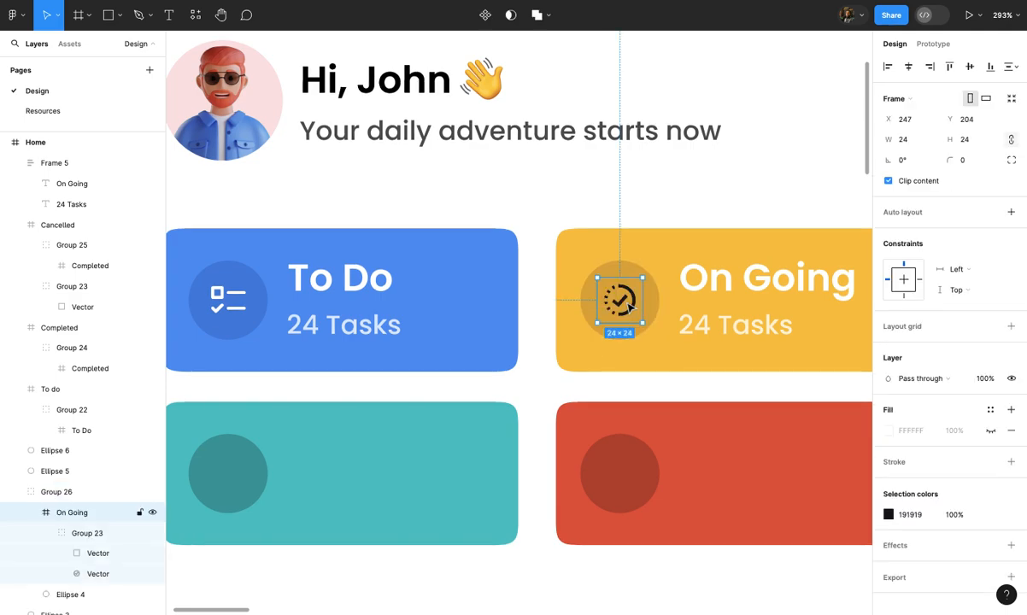
# Try to recolor the dotted check icon on the yellow card to white
pyautogui.scroll(5, 631, 307)
pyautogui.scroll(-5, 631, 307)
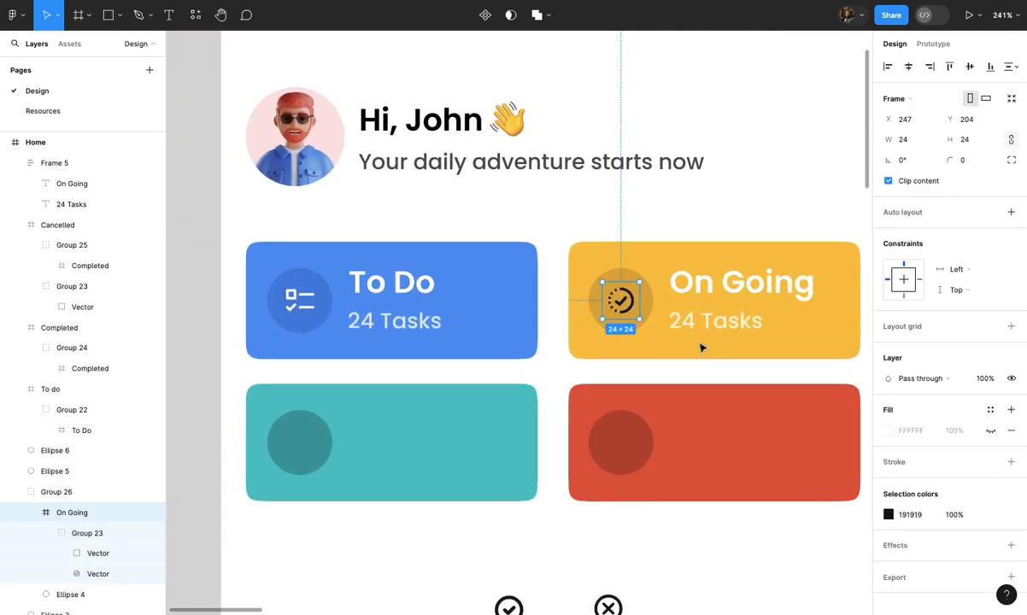
pyautogui.click(889, 514)
pyautogui.moveTo(762, 328); pyautogui.dragTo(743, 237)
pyautogui.click(743, 224)
pyautogui.scroll(-3, 742, 224)
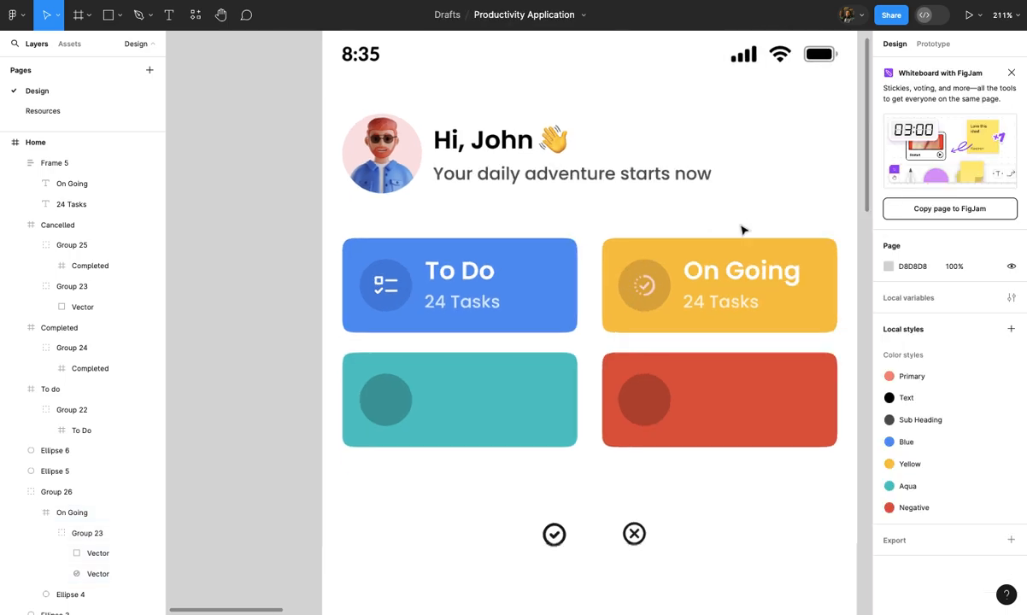
# Recolor the dotted check icon in the yellow card's circle to white
pyautogui.doubleClick(661, 292)
pyautogui.scroll(2, 661, 291)
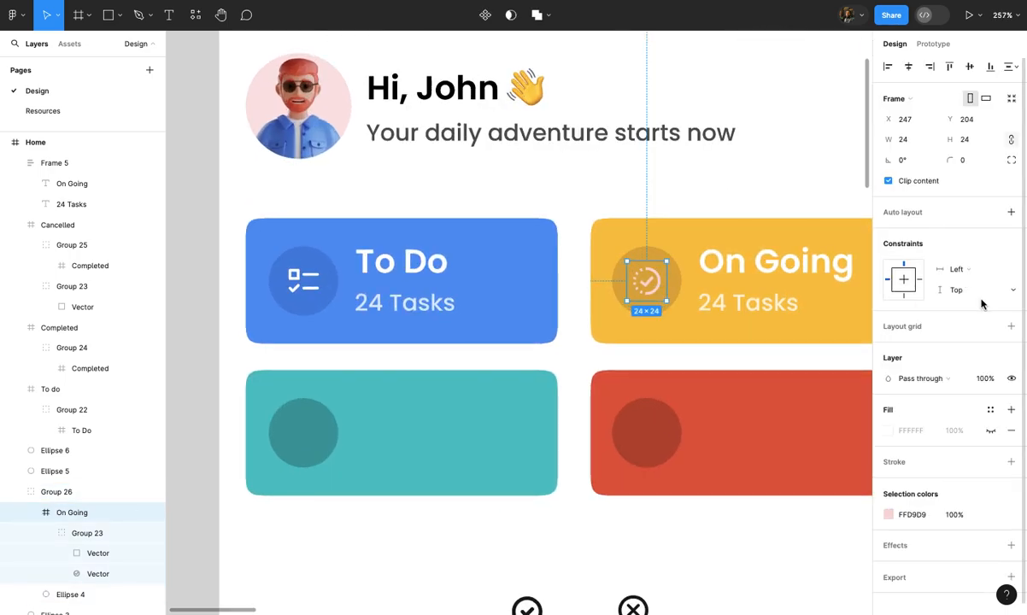
pyautogui.click(889, 515)
pyautogui.moveTo(743, 298); pyautogui.dragTo(705, 242)
pyautogui.click(723, 189)
# Duplicate the blue card's text block onto the teal card and change the copy's title to "Completed"
pyautogui.scroll(-3, 721, 195)
pyautogui.scroll(2, 608, 249)
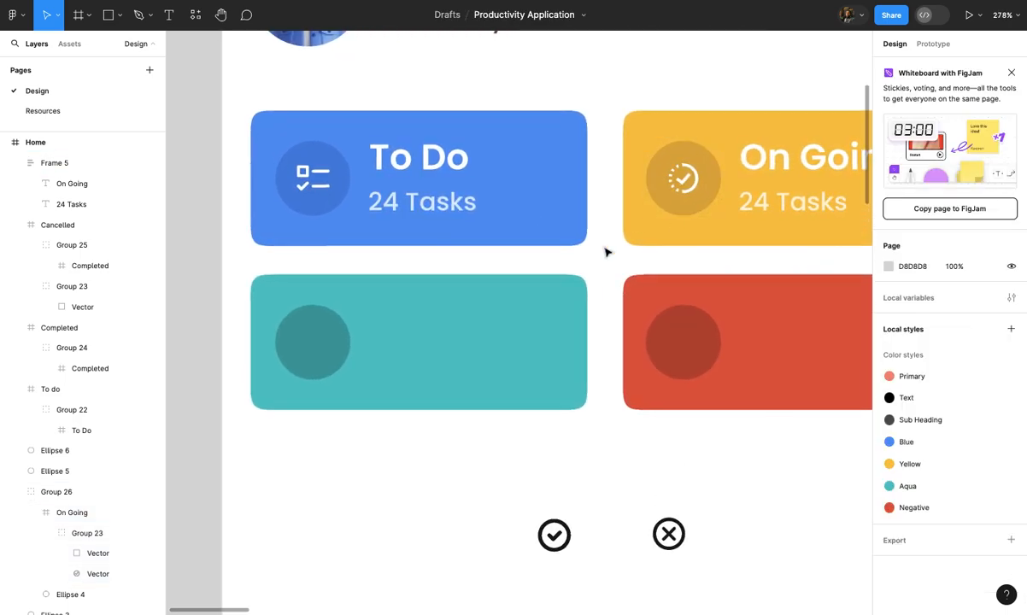
pyautogui.scroll(2, 571, 205)
pyautogui.click(570, 203)
pyautogui.moveTo(538, 146); pyautogui.dragTo(556, 343)
pyautogui.doubleClick(555, 340)
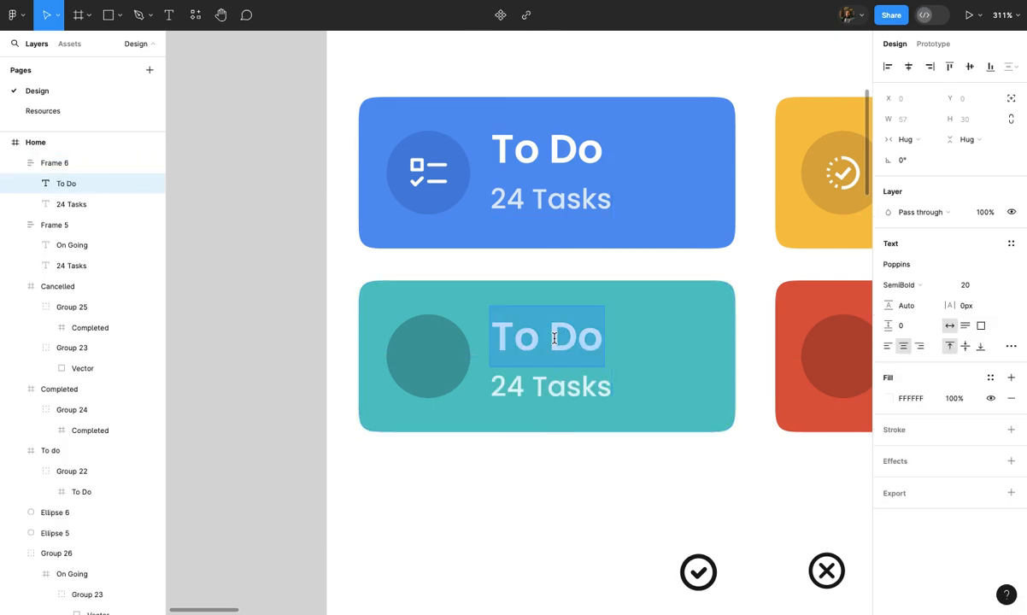
pyautogui.write('Comple')
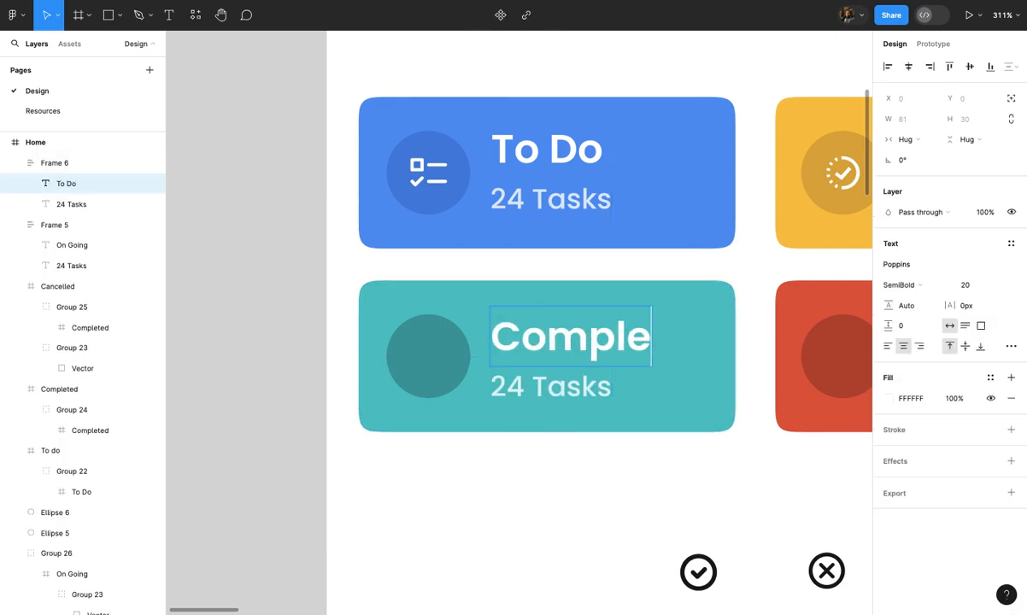
pyautogui.write('ted')
pyautogui.click(557, 407)
pyautogui.scroll(-2, 557, 409)
pyautogui.scroll(2, 559, 412)
pyautogui.click(569, 449)
# Change the task count on the yellow On Going card to "12 Tasks"
pyautogui.scroll(-3, 570, 375)
pyautogui.scroll(1, 699, 306)
pyautogui.doubleClick(699, 303)
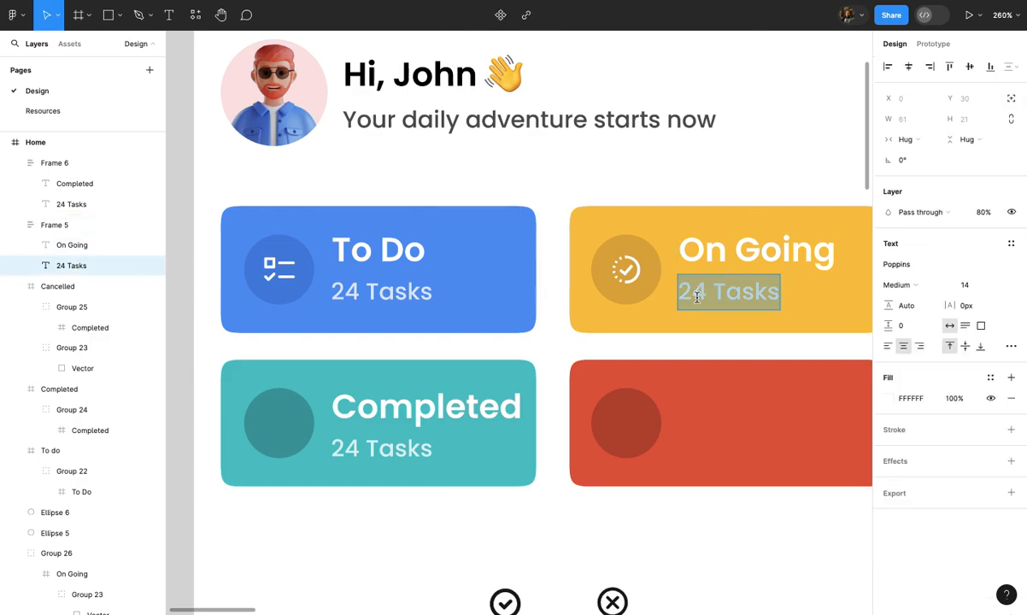
pyautogui.write('12')
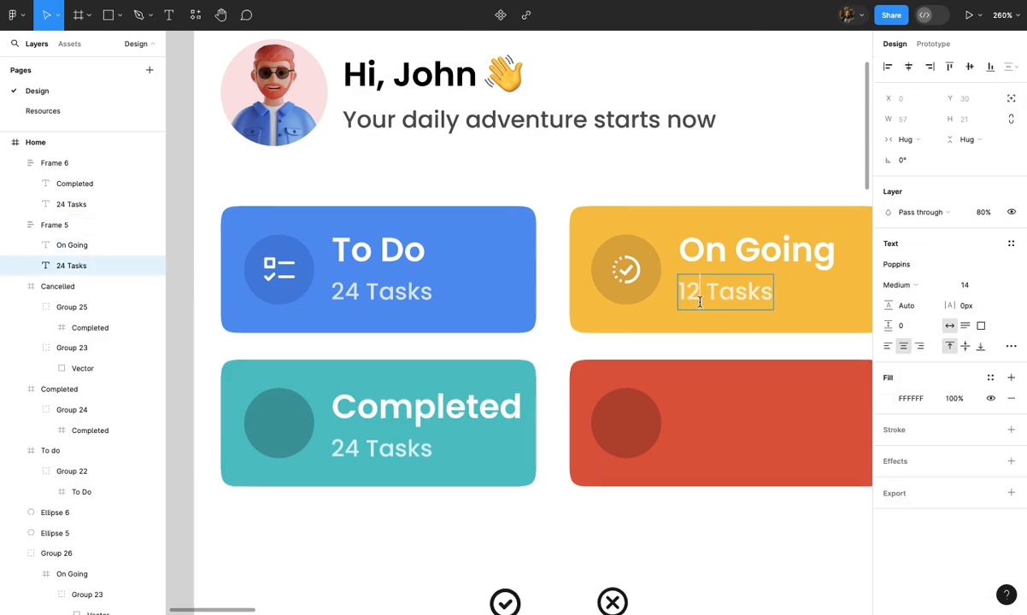
pyautogui.press('Escape')
# Change the task count on the teal Completed card to "50 Tasks"
pyautogui.scroll(-2, 711, 333)
pyautogui.hscroll(-2, 711, 333)
pyautogui.click(585, 382)
pyautogui.click(571, 381)
pyautogui.doubleClick(571, 381)
pyautogui.click(561, 373)
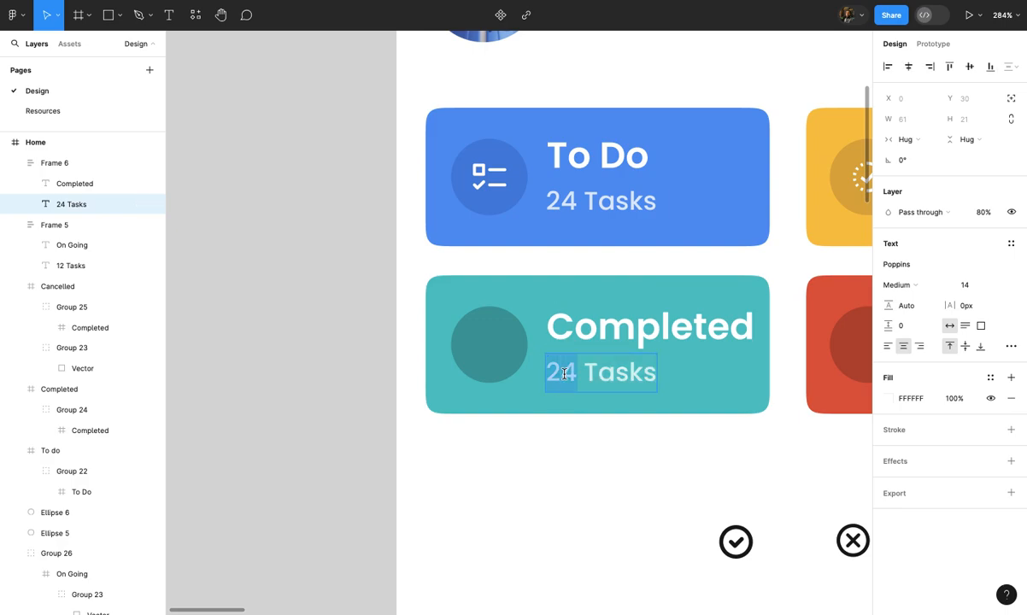
pyautogui.write('50')
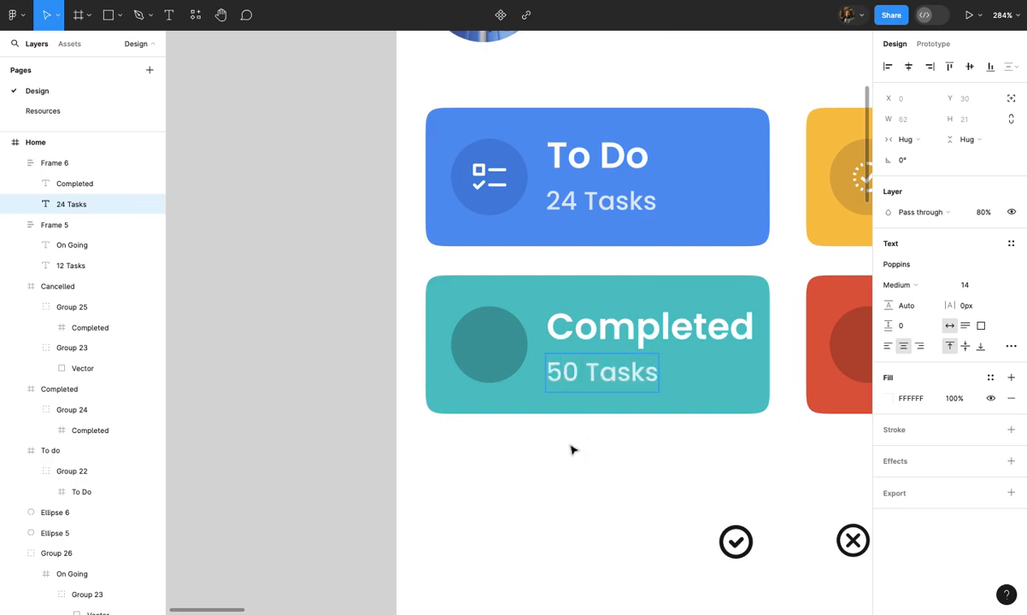
pyautogui.press('Escape')
# Duplicate the teal card's text block onto the red card and change the copy's title to "Cancelled"
pyautogui.scroll(-5, 573, 450)
pyautogui.click(563, 348)
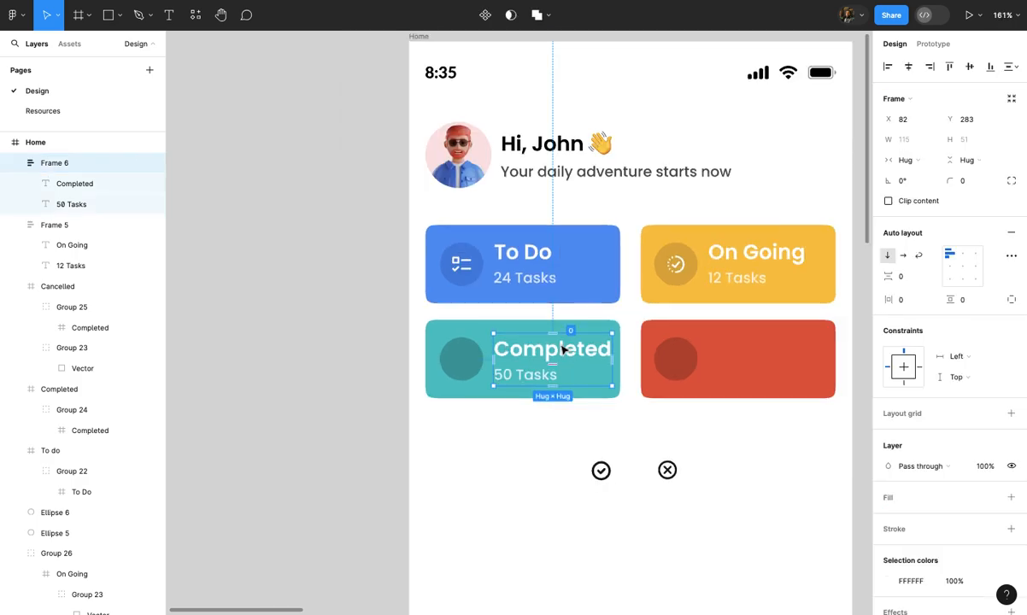
pyautogui.hscroll(3, 564, 348)
pyautogui.moveTo(436, 352); pyautogui.dragTo(649, 345)
pyautogui.scroll(5, 651, 344)
pyautogui.doubleClick(651, 342)
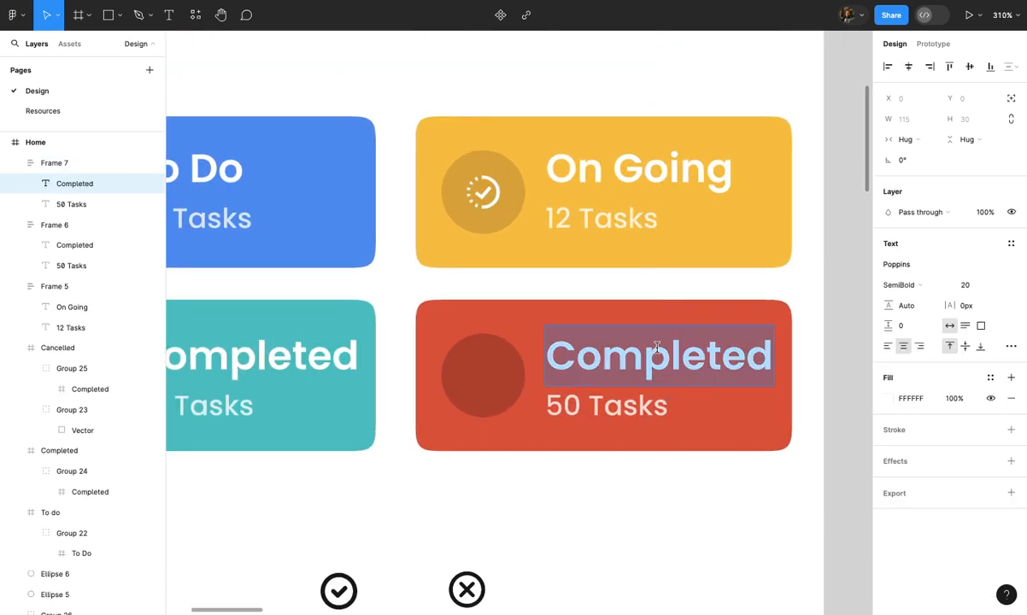
pyautogui.write('Cancelled')
pyautogui.click(752, 247)
pyautogui.click(752, 294)
pyautogui.scroll(-5, 752, 294)
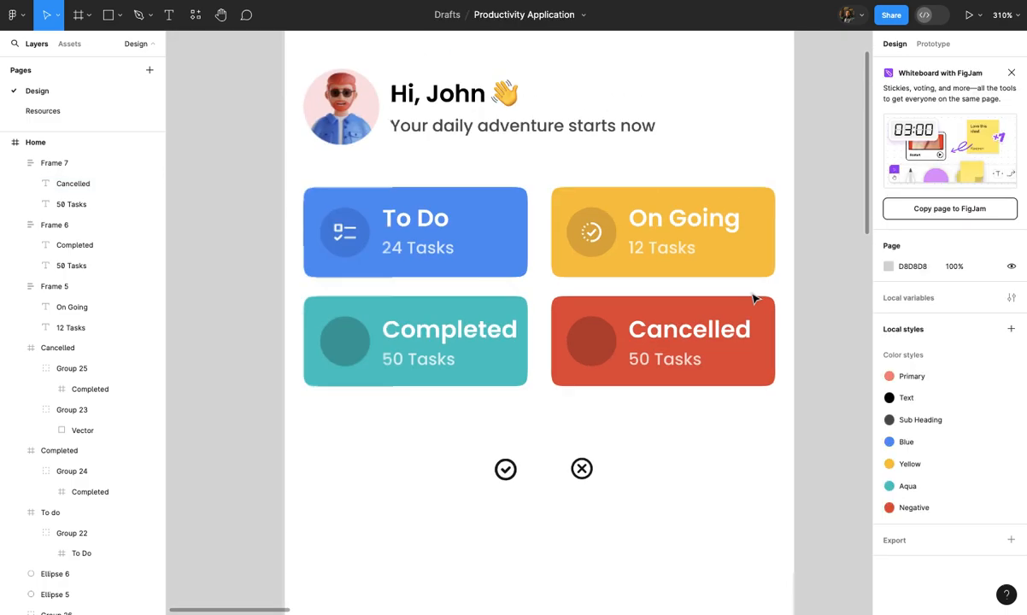
pyautogui.scroll(-5, 752, 294)
pyautogui.scroll(4, 752, 298)
pyautogui.scroll(-3, 630, 325)
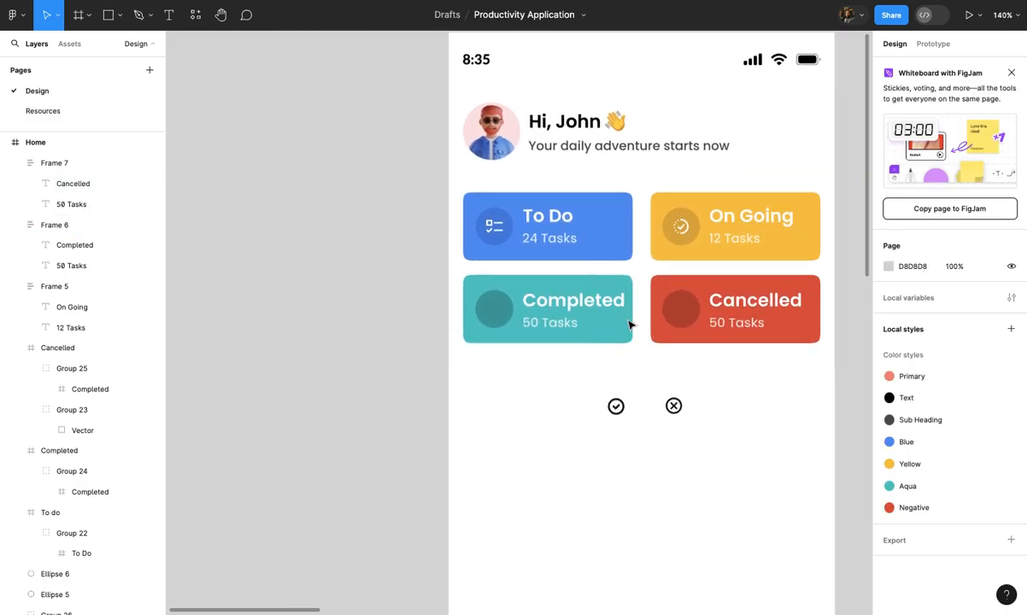
# Move the circled check icon into the dark circle on the teal Completed card, grouping the circle with it
pyautogui.scroll(2, 630, 324)
pyautogui.click(615, 432)
pyautogui.hotkey('ctrl', 'x')
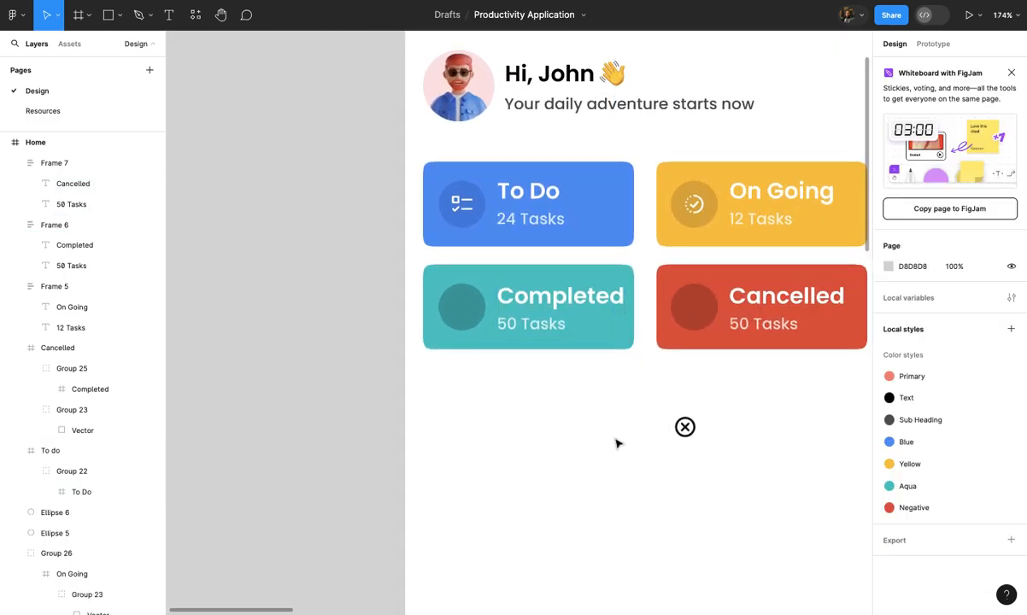
pyautogui.scroll(1, 500, 348)
pyautogui.scroll(3, 498, 346)
pyautogui.click(494, 344)
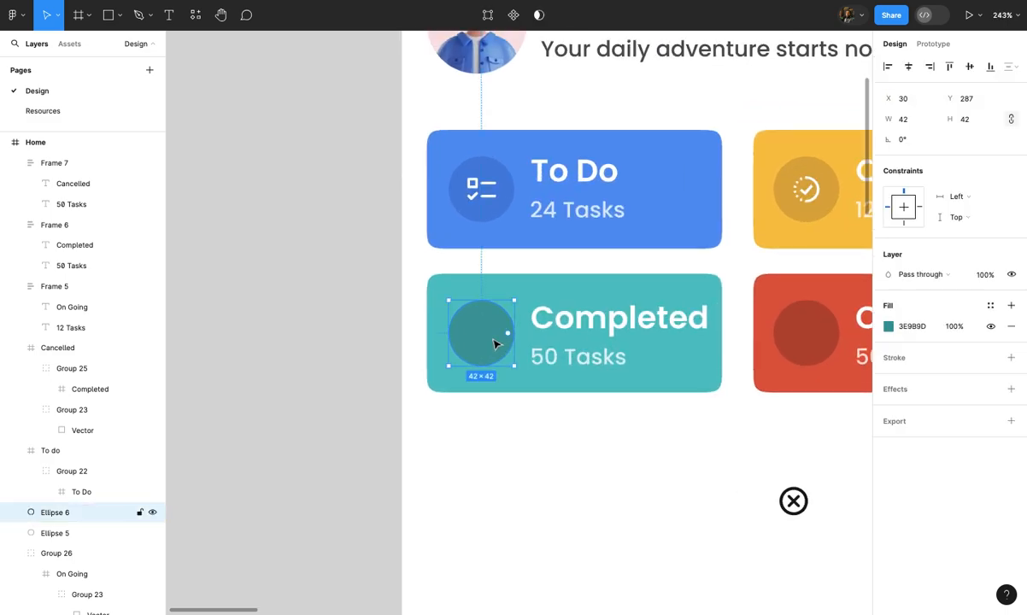
pyautogui.hotkey('ctrl', 'g')
pyautogui.doubleClick(495, 343)
pyautogui.hotkey('ctrl', 'v')
pyautogui.scroll(6, 496, 343)
pyautogui.scroll(-4, 492, 346)
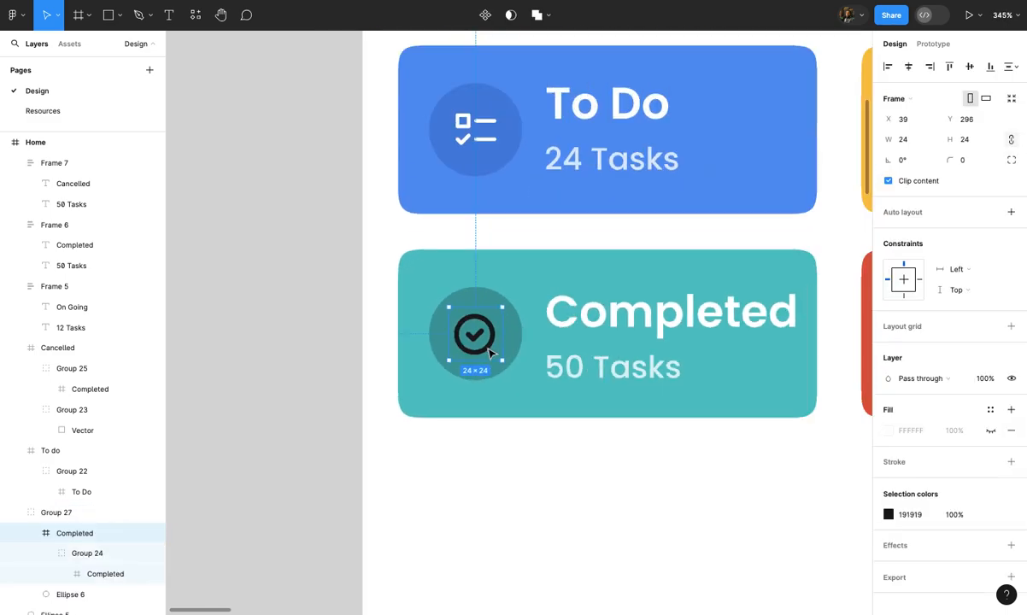
# Recolor the Completed card's check icon to near-white FFF1F1
pyautogui.click(888, 516)
pyautogui.moveTo(747, 345); pyautogui.dragTo(723, 280)
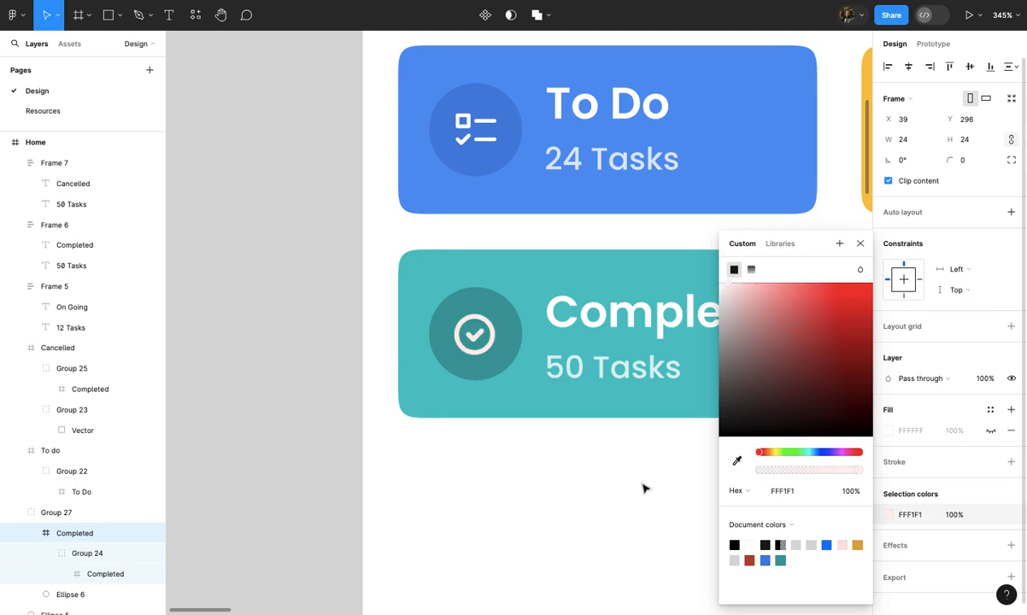
pyautogui.click(644, 481)
# Move the circled X icon into the dark circle on the red Cancelled card, grouping the circle with it
pyautogui.scroll(-4, 642, 495)
pyautogui.scroll(-5, 644, 498)
pyautogui.scroll(2, 637, 522)
pyautogui.click(624, 545)
pyautogui.scroll(3, 625, 545)
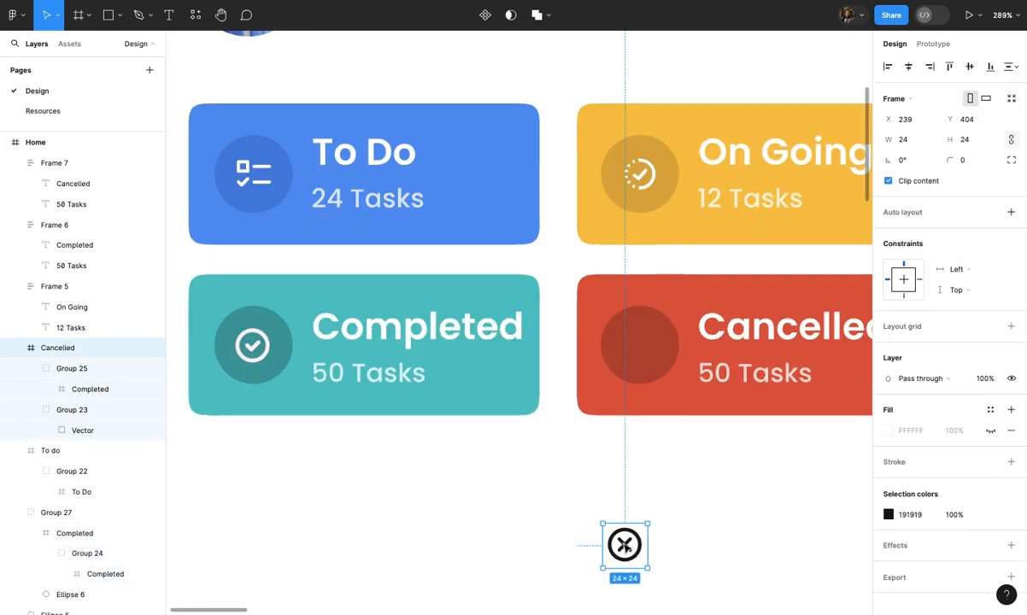
pyautogui.press('Delete')
pyautogui.scroll(3, 625, 546)
pyautogui.click(624, 488)
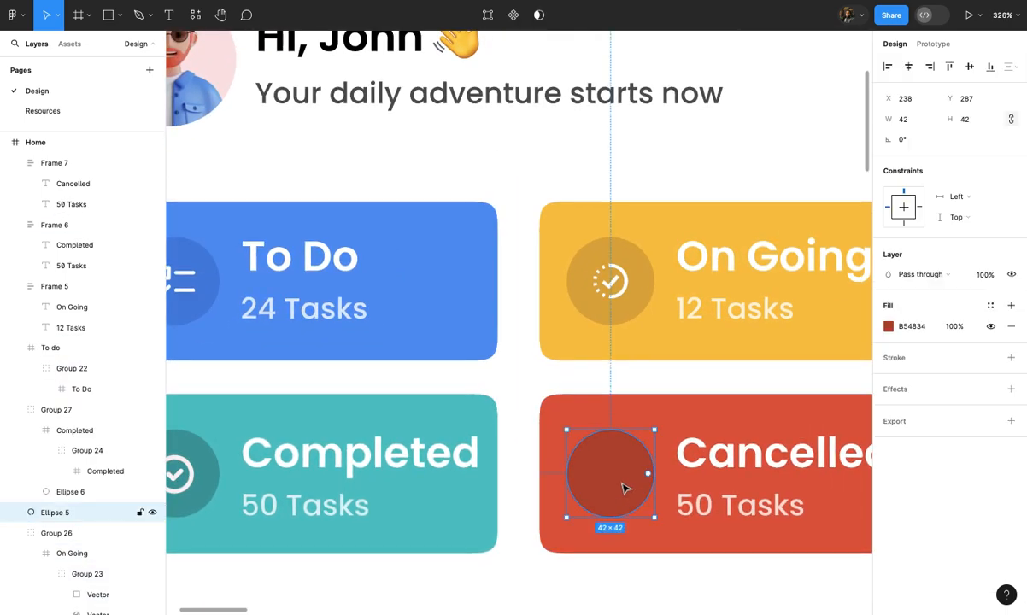
pyautogui.hotkey('ctrl', 'z')
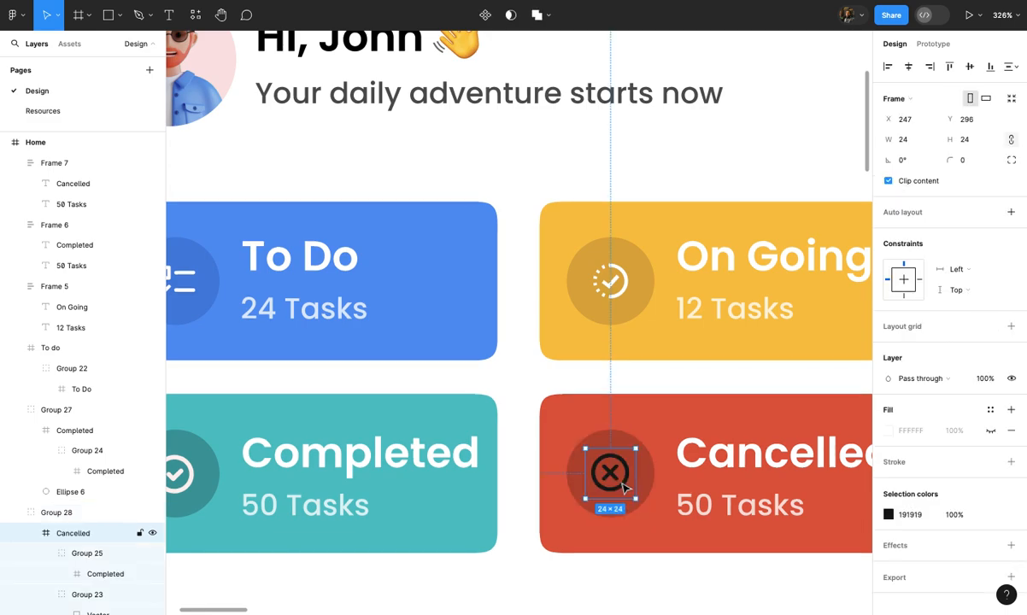
# Recolor the Cancelled card's X icon from black to white
pyautogui.click(899, 517)
pyautogui.click(887, 515)
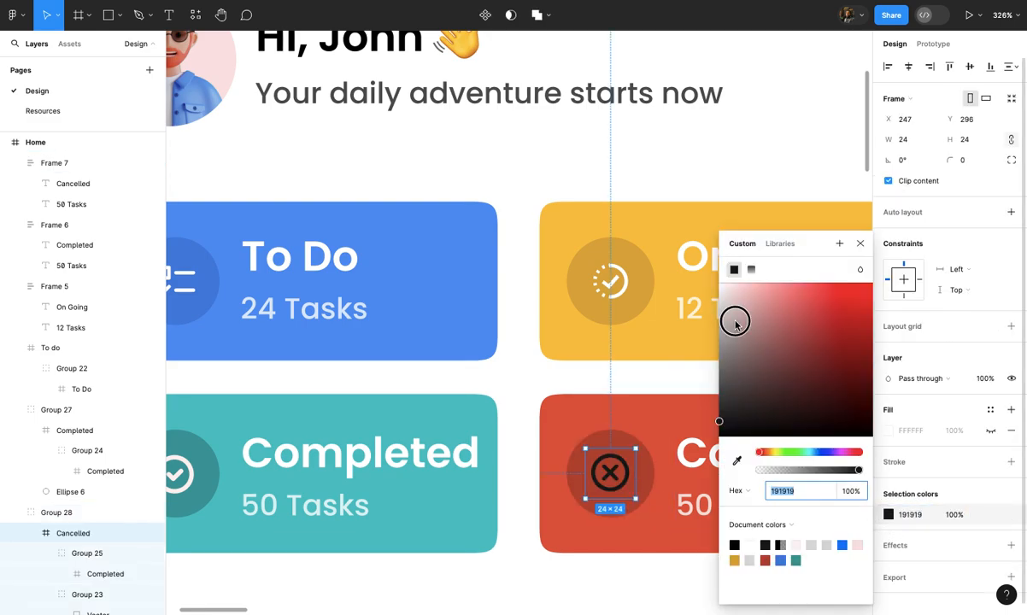
pyautogui.moveTo(736, 322); pyautogui.dragTo(674, 215)
pyautogui.click(693, 174)
# Show the six-column layout grid on the Home frame
pyautogui.scroll(-10, 693, 174)
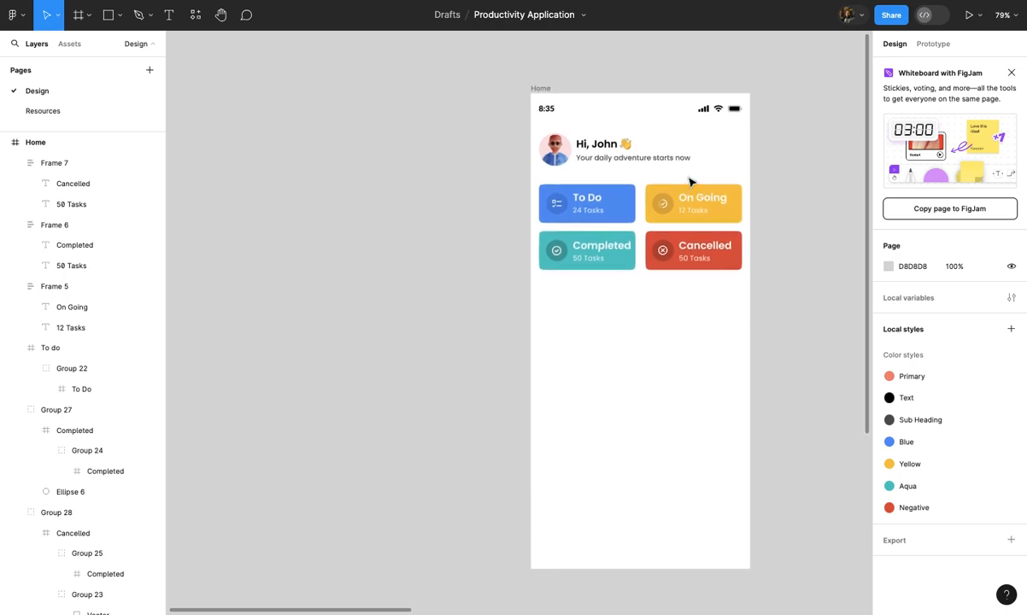
pyautogui.scroll(5, 690, 181)
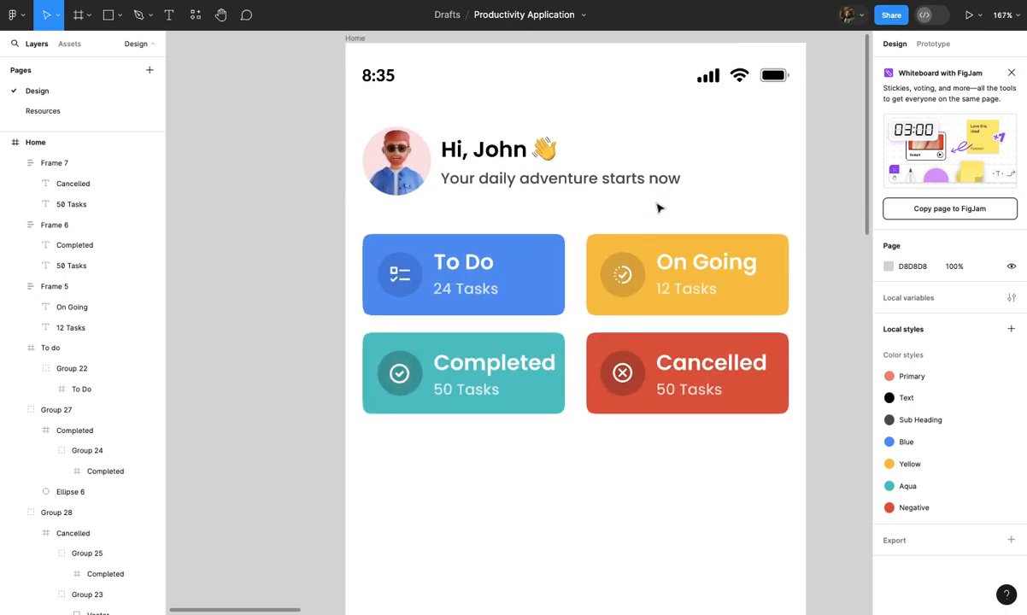
pyautogui.scroll(-3, 548, 342)
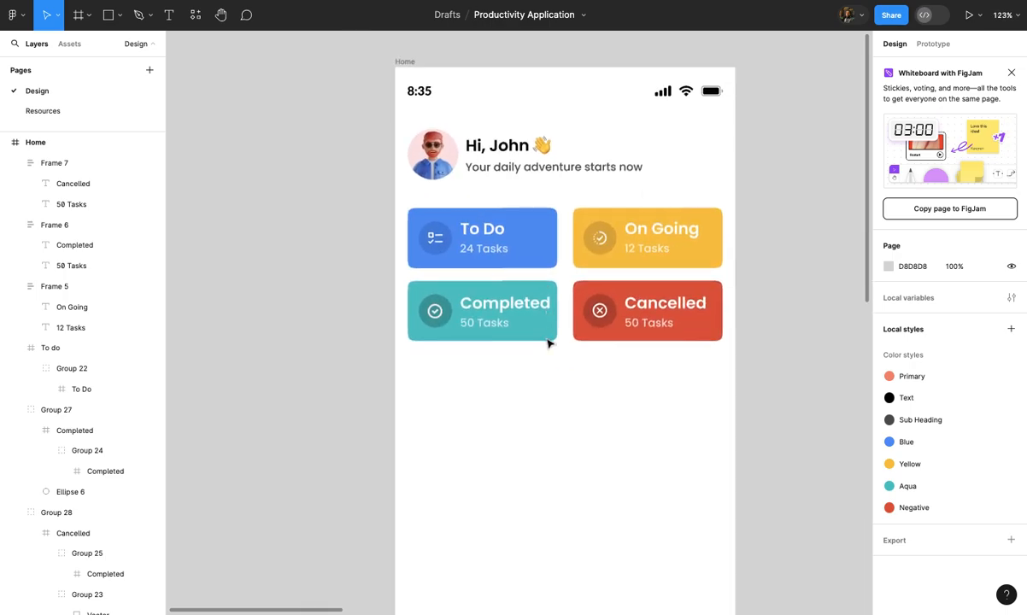
pyautogui.scroll(-2, 547, 343)
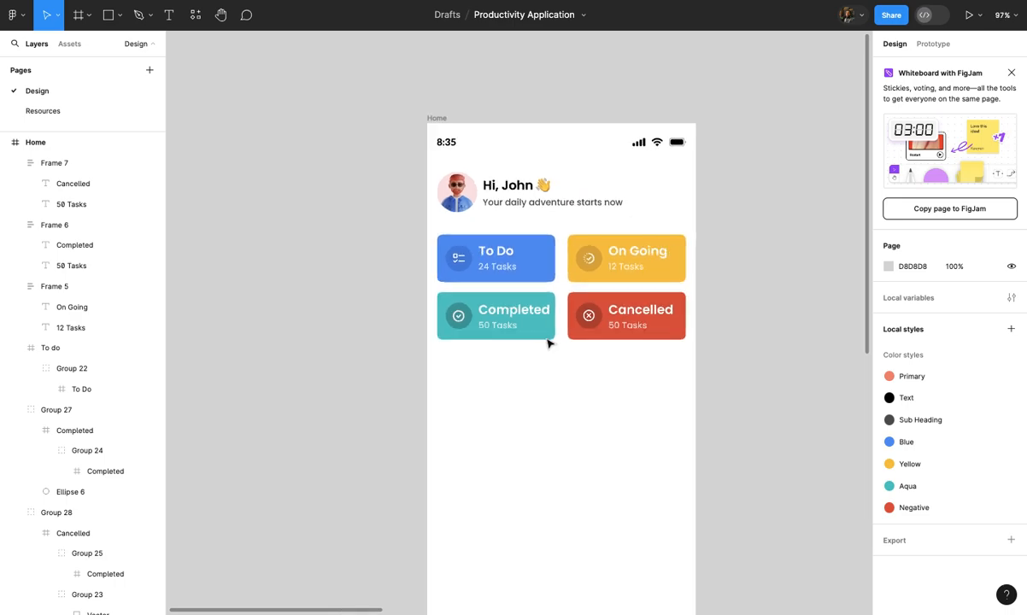
pyautogui.click(442, 119)
pyautogui.click(992, 266)
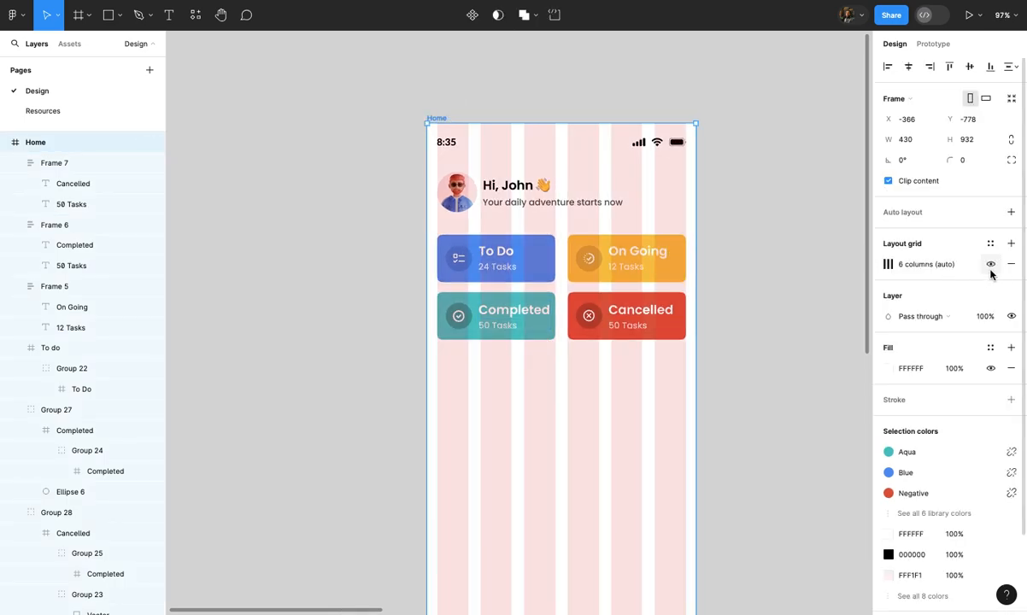
# Add a "Recent Tasks" text heading below the teal Completed card
pyautogui.scroll(6, 618, 380)
pyautogui.click(516, 369)
pyautogui.scroll(2, 515, 369)
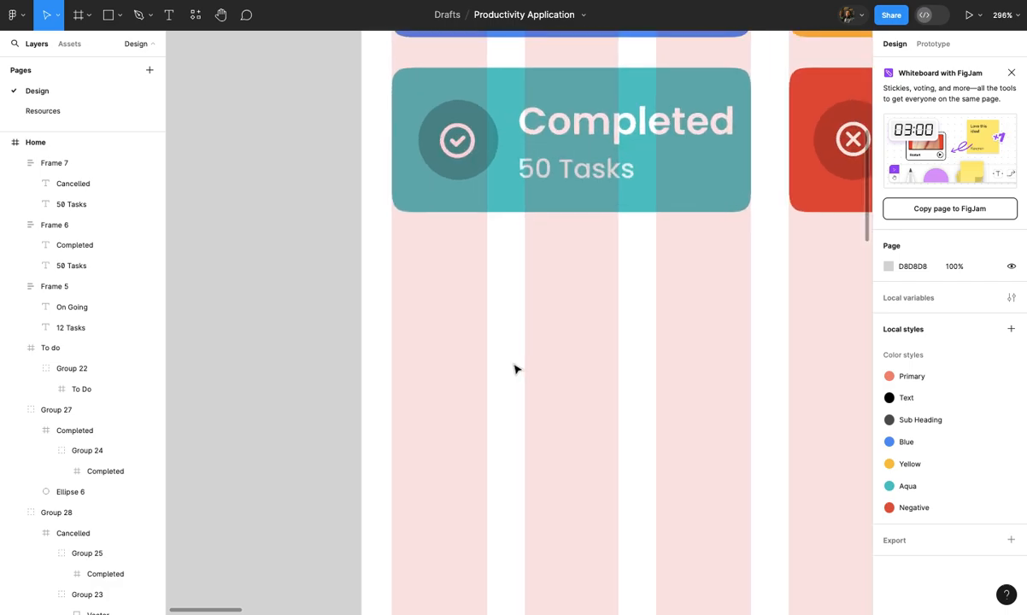
pyautogui.press('t')
pyautogui.click(403, 308)
pyautogui.write('Re')
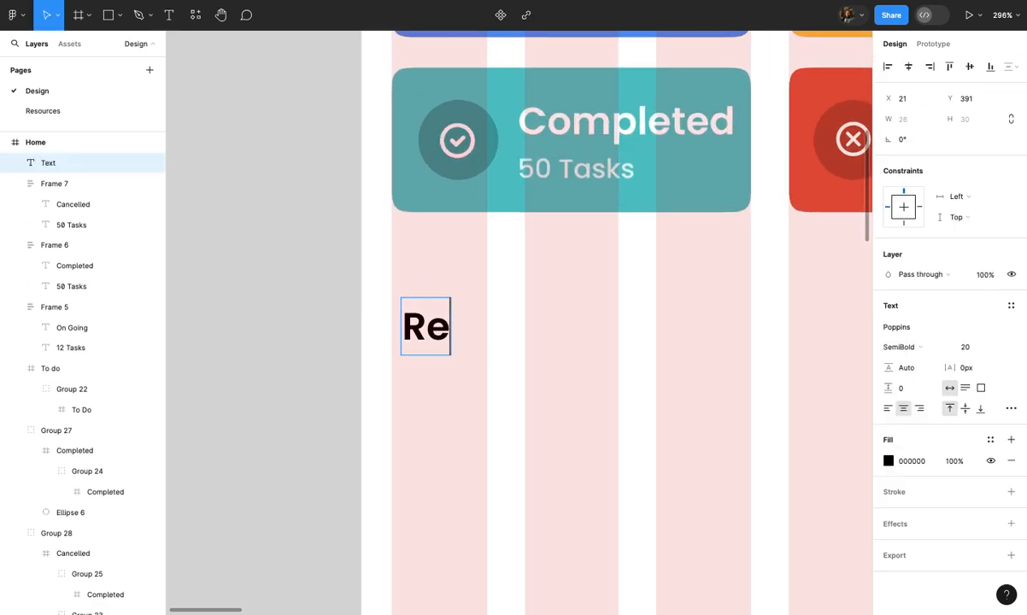
pyautogui.write('cent T')
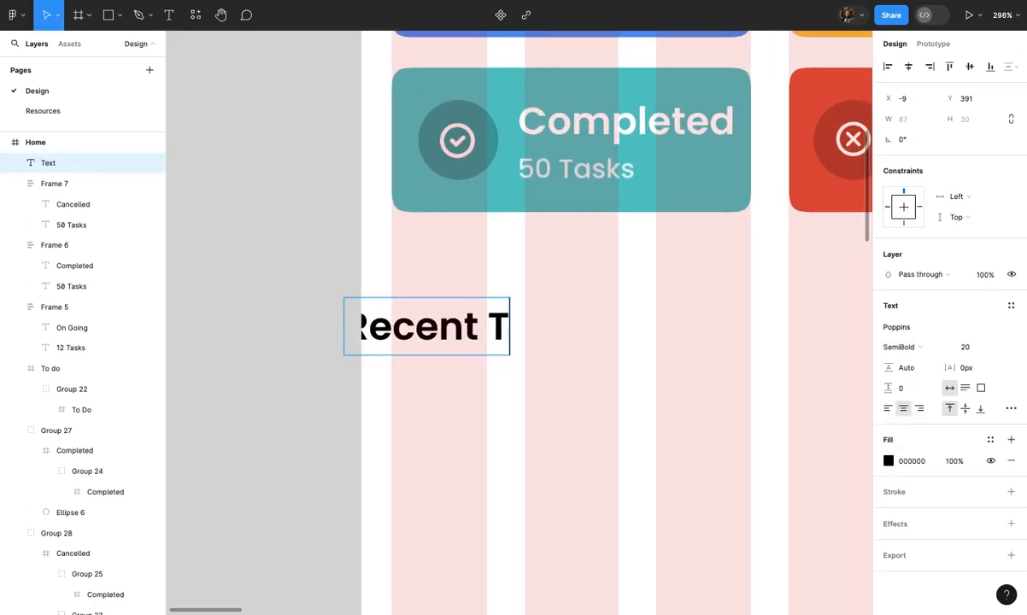
pyautogui.write('asks')
pyautogui.press('Escape')
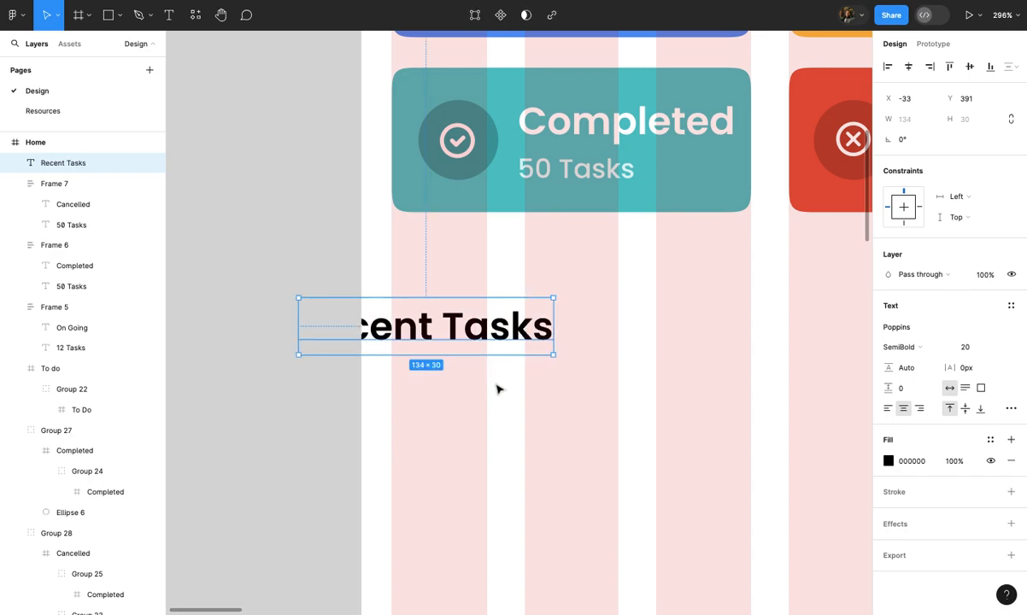
# Shorten the heading to "Recent Task" and move it to X 16, Y 393, aligned with the first grid column's left edge
pyautogui.press('Escape')
pyautogui.doubleClick(534, 329)
pyautogui.press('Right')
pyautogui.press('BackSpace')
pyautogui.press('Escape')
pyautogui.moveTo(491, 333); pyautogui.dragTo(568, 332)
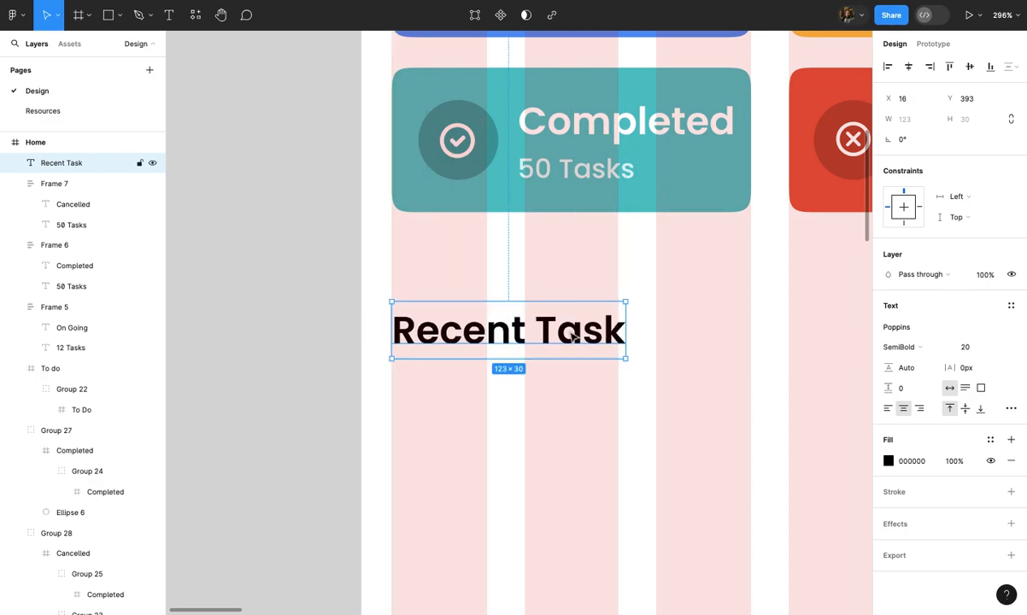
pyautogui.scroll(-6, 570, 335)
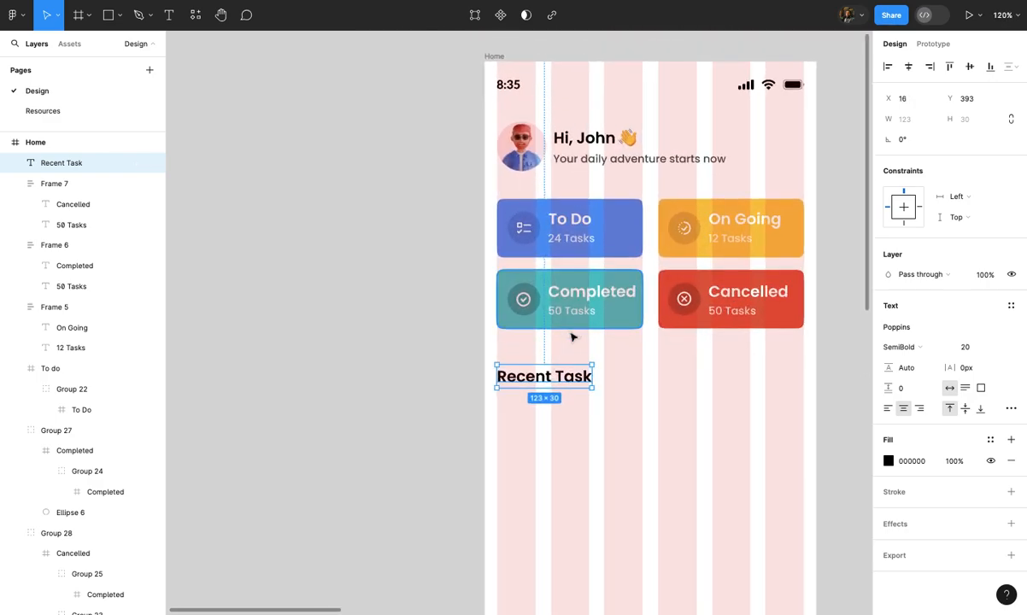
pyautogui.click(621, 363)
pyautogui.scroll(2, 621, 365)
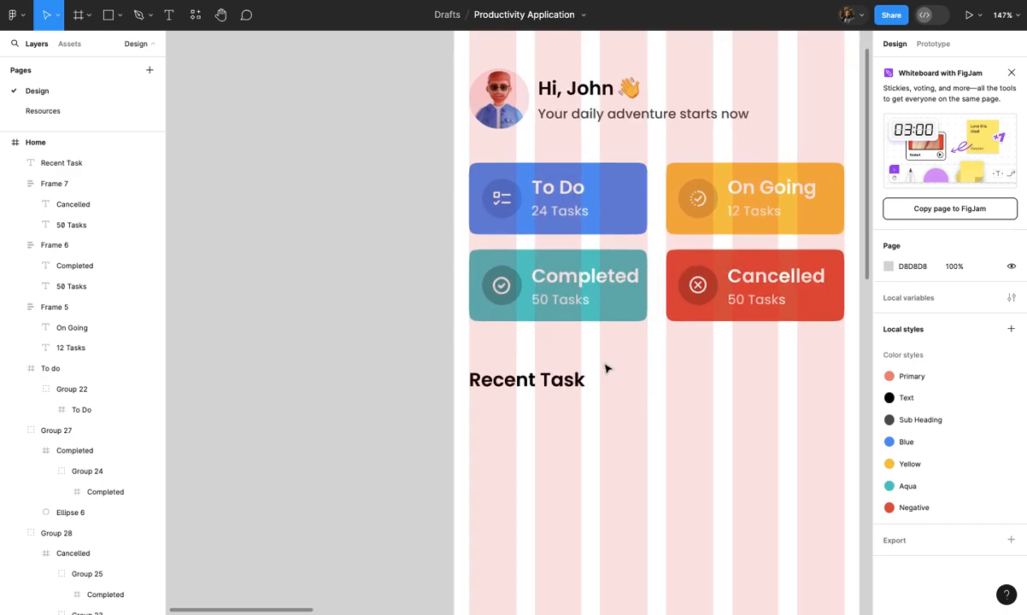
pyautogui.click(573, 391)
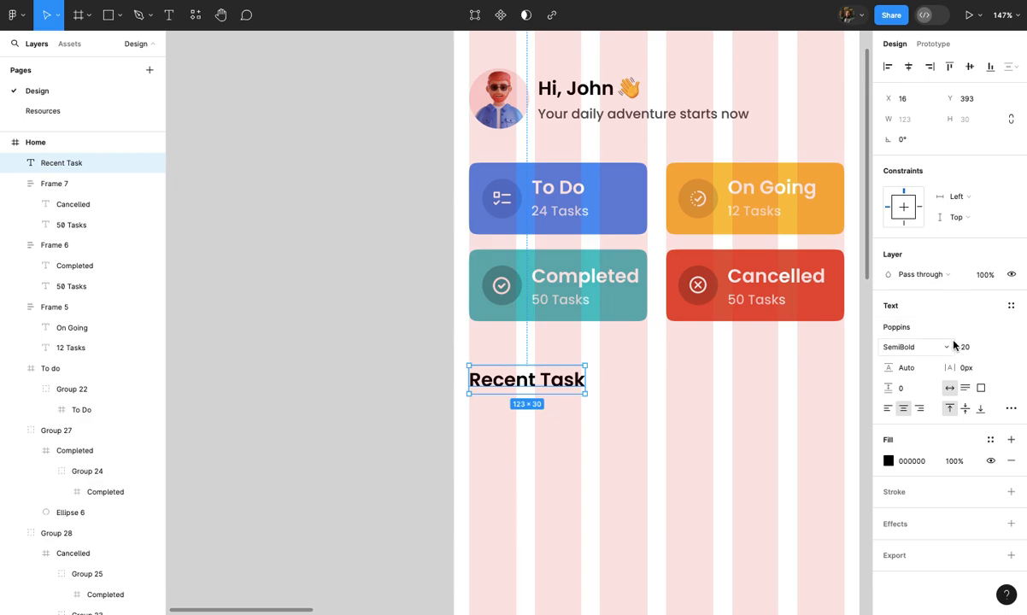
pyautogui.click(684, 417)
# Draw a 398 × 100 rectangle below the Recent Task heading, spanning all six grid columns
pyautogui.scroll(-3, 684, 417)
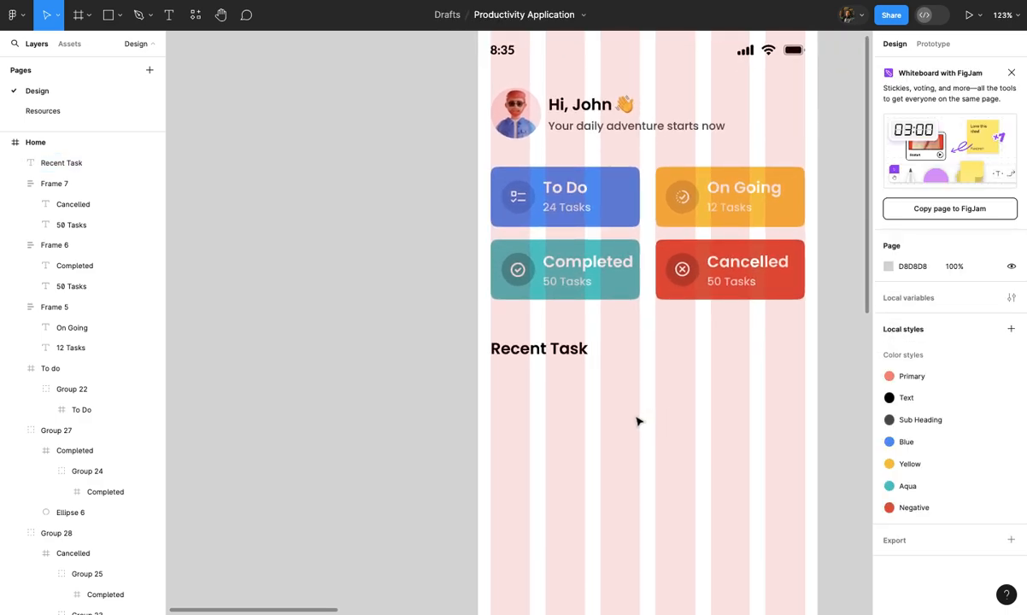
pyautogui.scroll(2, 639, 419)
pyautogui.scroll(-1, 640, 416)
pyautogui.scroll(3, 640, 415)
pyautogui.press('r')
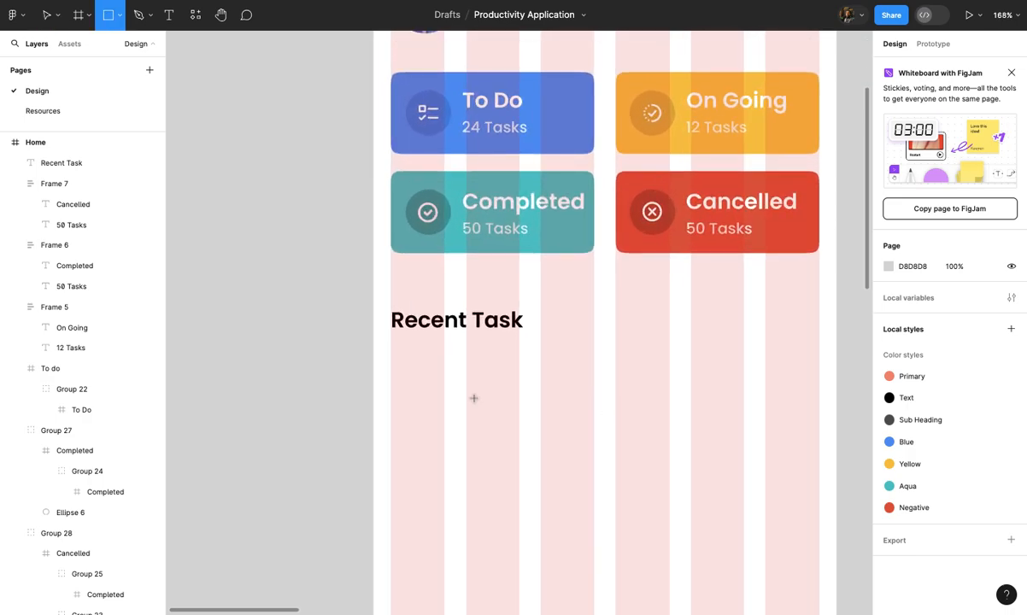
pyautogui.scroll(-3, 475, 399)
pyautogui.scroll(1, 473, 398)
pyautogui.moveTo(415, 322); pyautogui.dragTo(723, 372)
# Set the corner radius of the rectangle below Recent Task to 12
pyautogui.write('10')
pyautogui.press('Return')
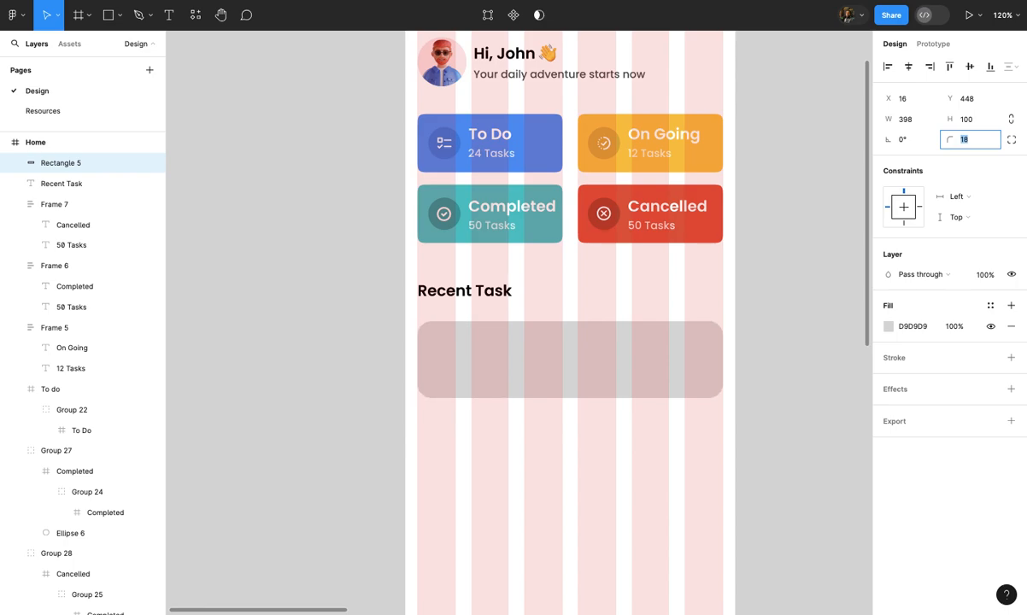
pyautogui.keyDown('ctrl'); pyautogui.scroll(5, 665, 362); pyautogui.keyUp('ctrl')
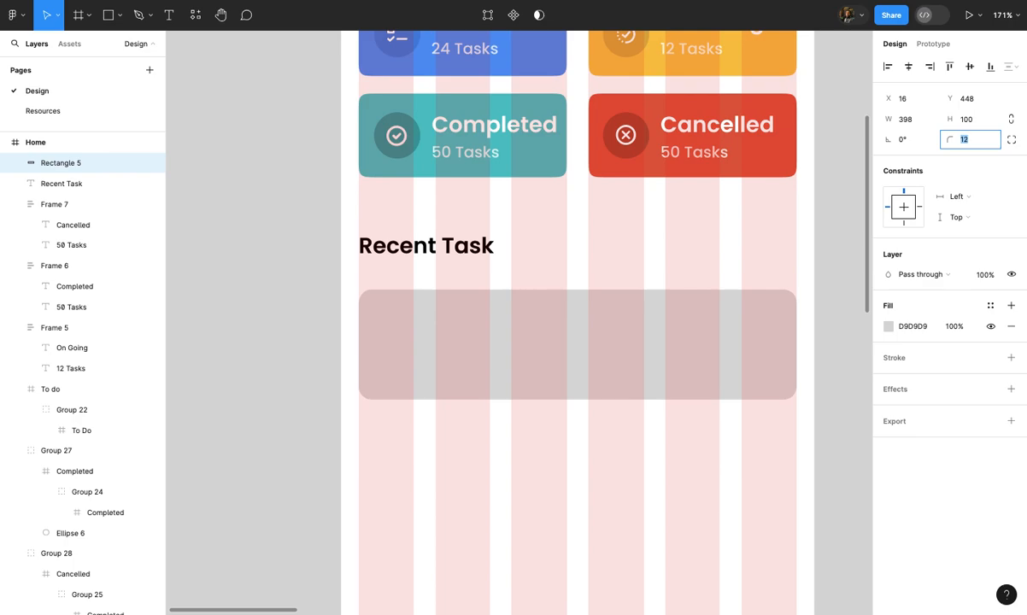
pyautogui.keyDown('ctrl'); pyautogui.scroll(-3, 778, 366); pyautogui.keyUp('ctrl')
pyautogui.keyDown('ctrl'); pyautogui.scroll(2, 779, 366); pyautogui.keyUp('ctrl')
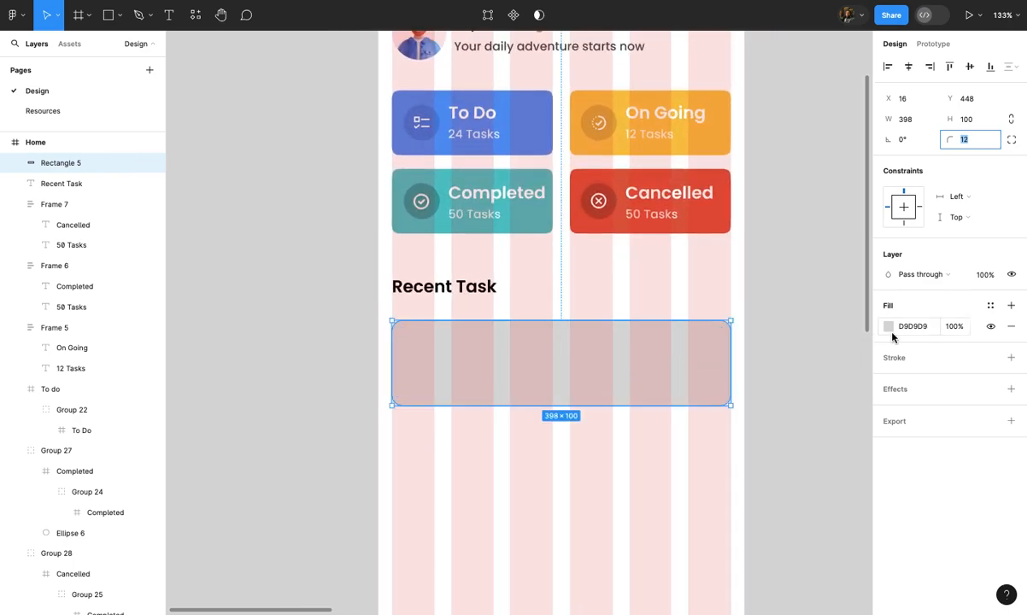
# Add a black inside stroke to the rectangle below Recent Task, keeping only its original gray fill
pyautogui.click(1013, 309)
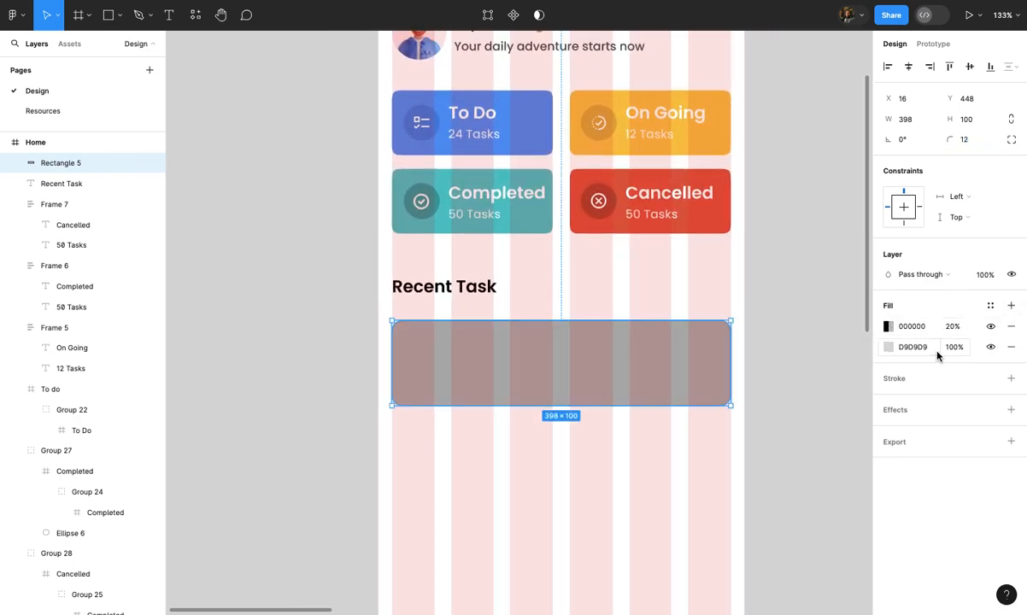
pyautogui.hotkey('ctrl', 'z')
pyautogui.click(1010, 358)
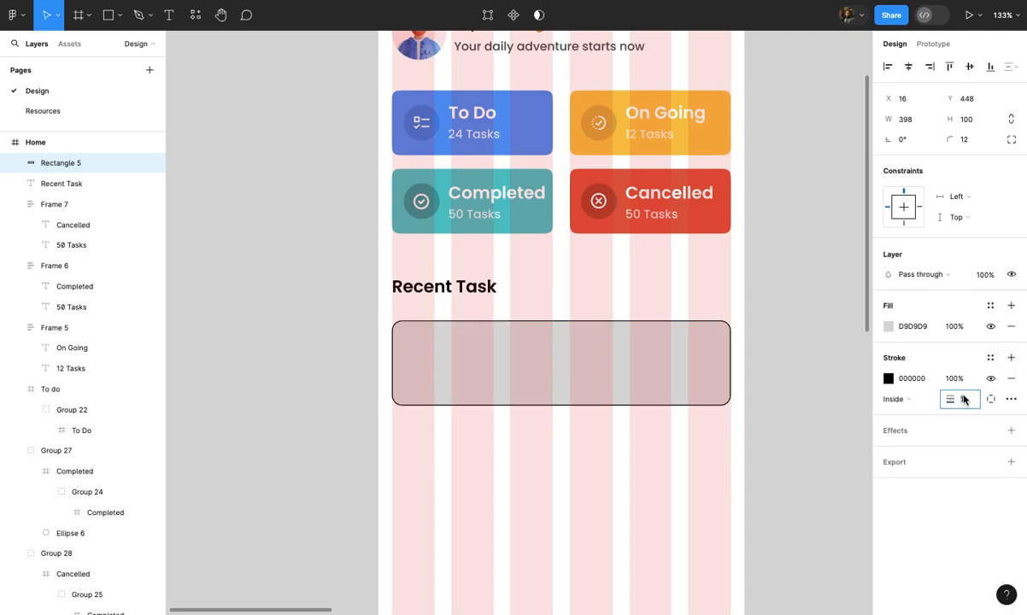
# Set the Recent Task card rectangle's stroke weight to 1.5 and its fill to white (FFFFFF)
pyautogui.click(963, 399)
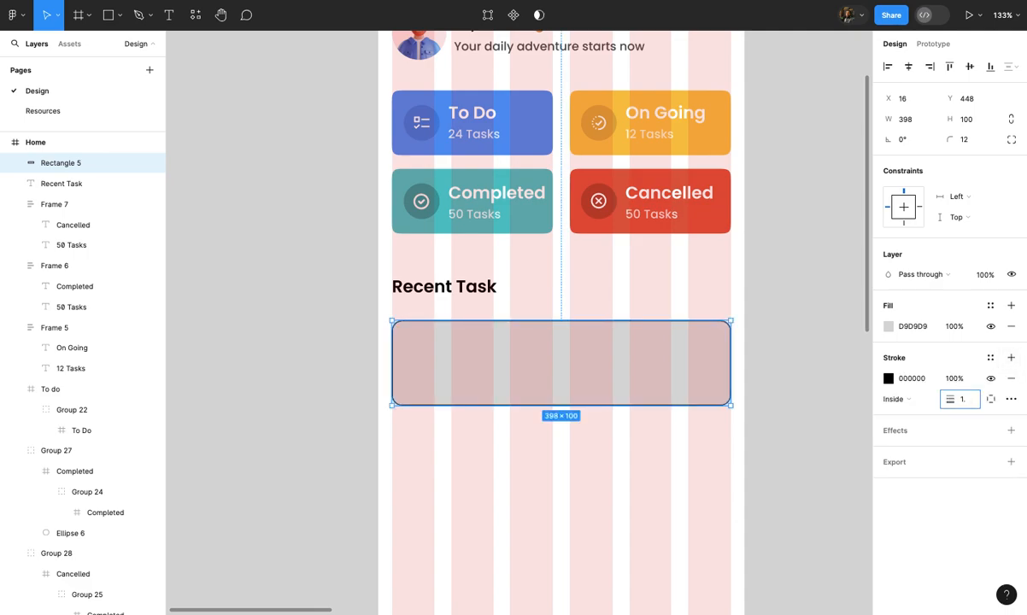
pyautogui.click(889, 327)
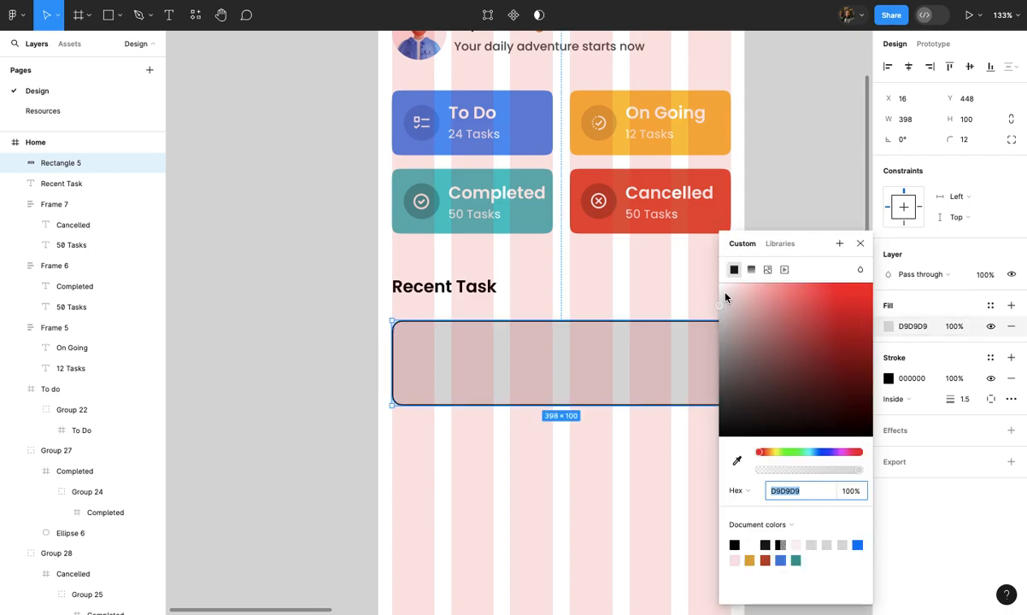
pyautogui.moveTo(726, 294); pyautogui.dragTo(702, 268)
pyautogui.click(693, 287)
pyautogui.scroll(-5, 693, 288)
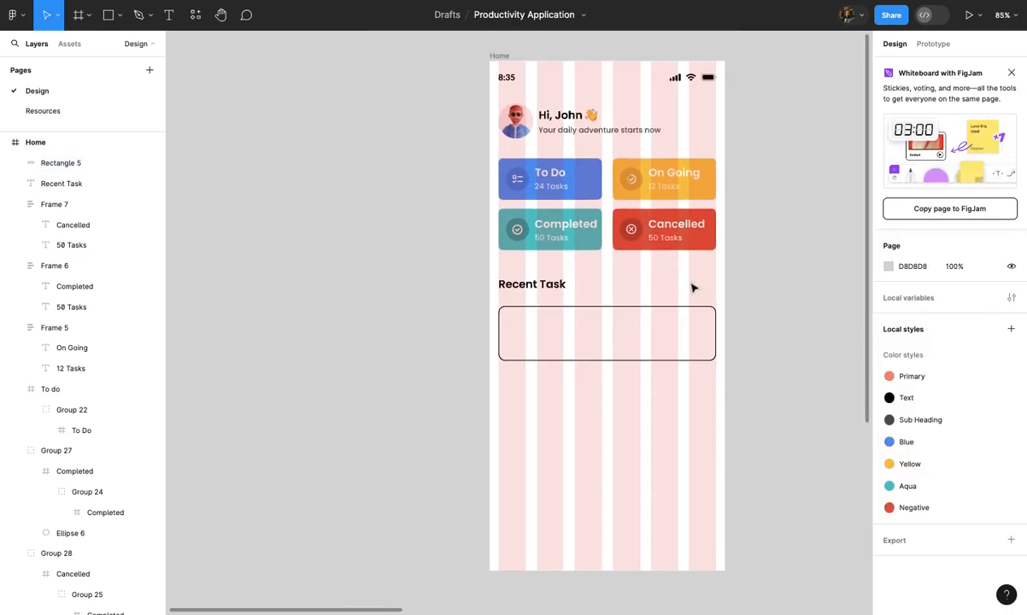
# Hide the six-column layout grid on the Home frame
pyautogui.scroll(2, 573, 218)
pyautogui.click(484, 174)
pyautogui.scroll(2, 485, 176)
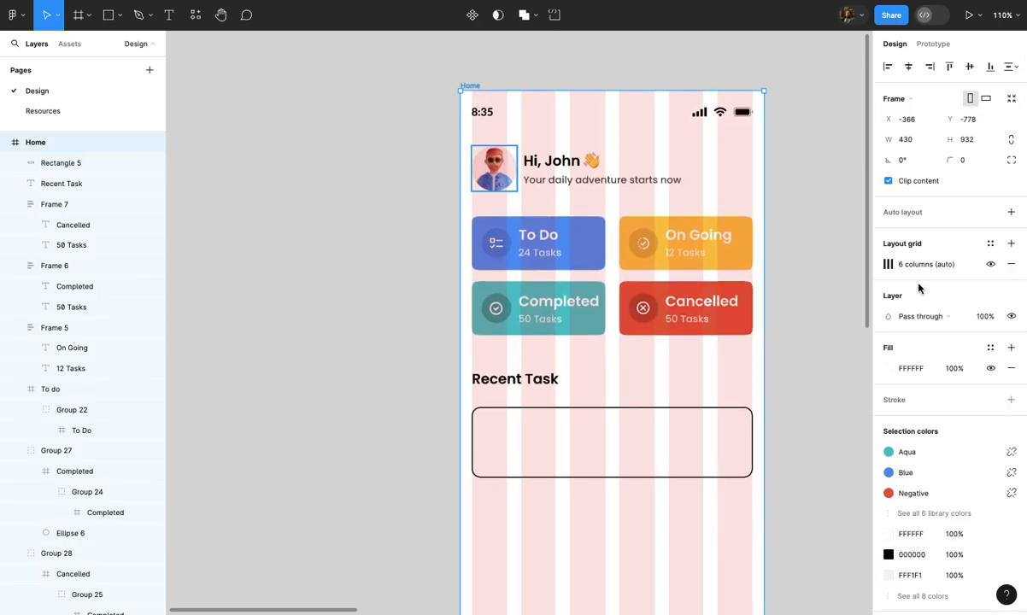
pyautogui.click(992, 265)
pyautogui.scroll(-3, 672, 496)
pyautogui.scroll(2, 709, 401)
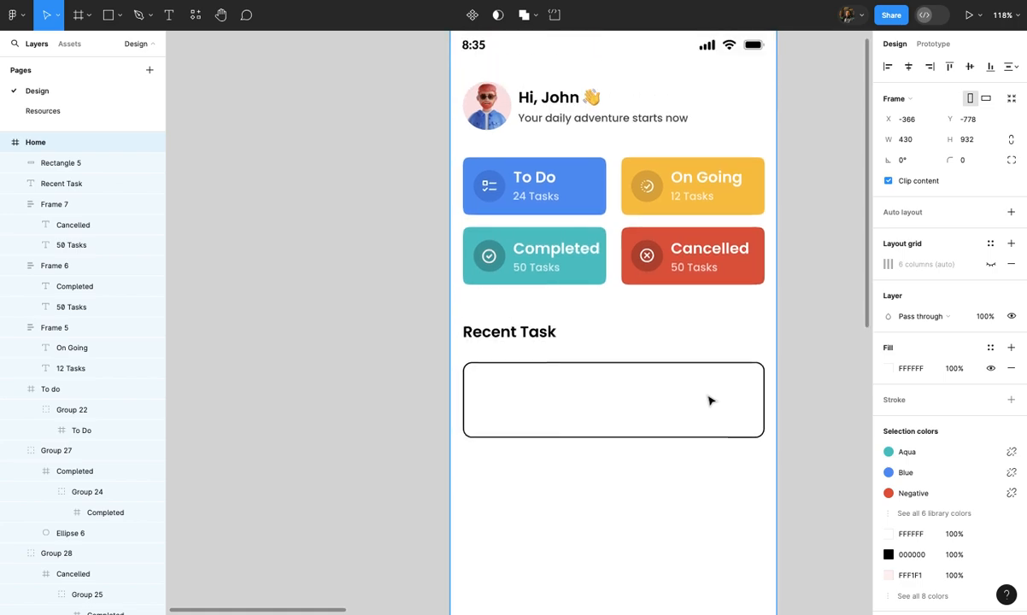
pyautogui.scroll(2, 710, 401)
pyautogui.scroll(-1, 709, 401)
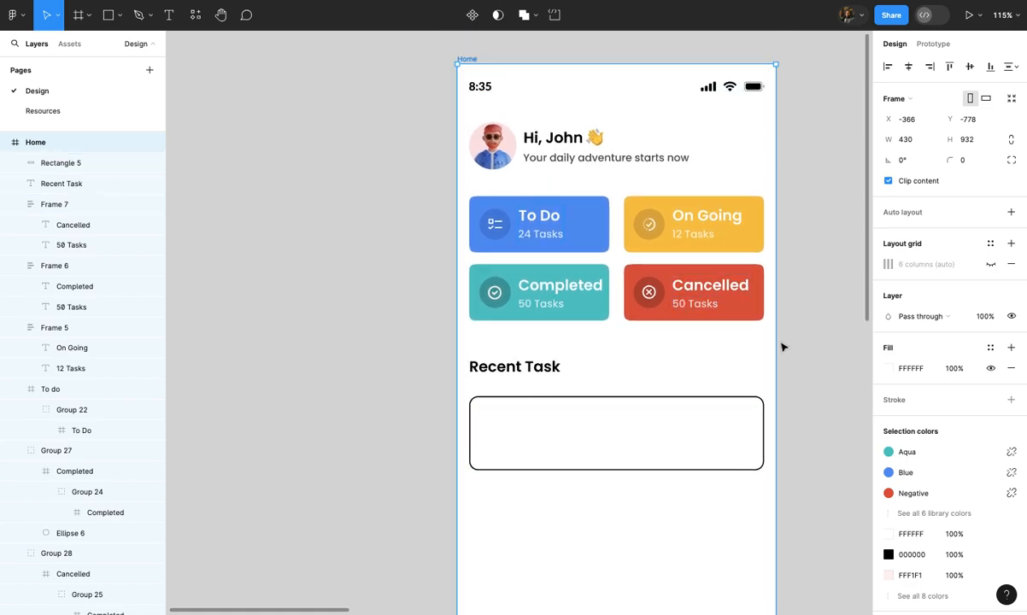
# Change the Home frame's fill to light grey F6F6F6
pyautogui.click(889, 369)
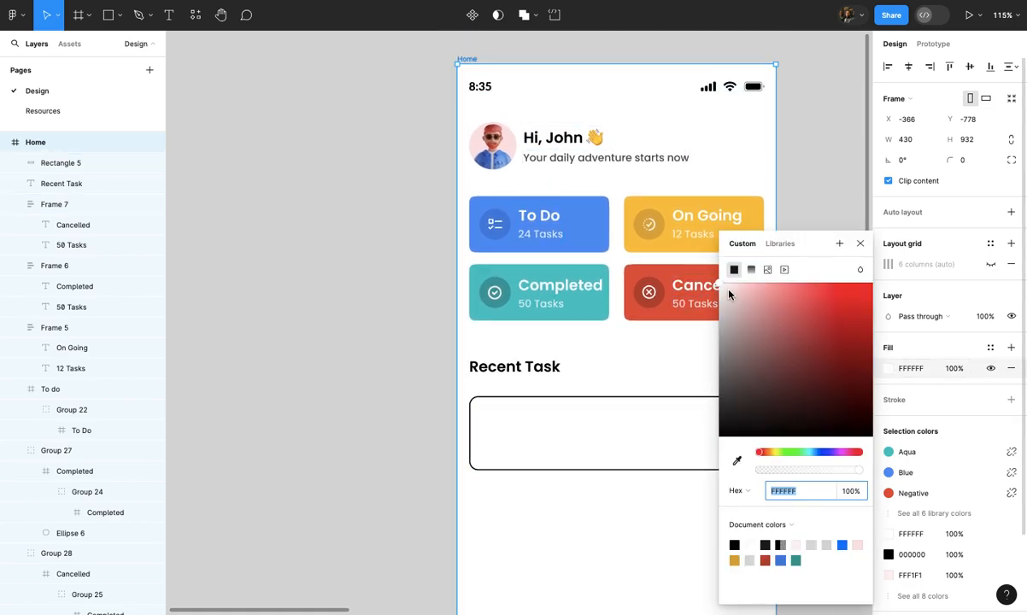
pyautogui.press('i')
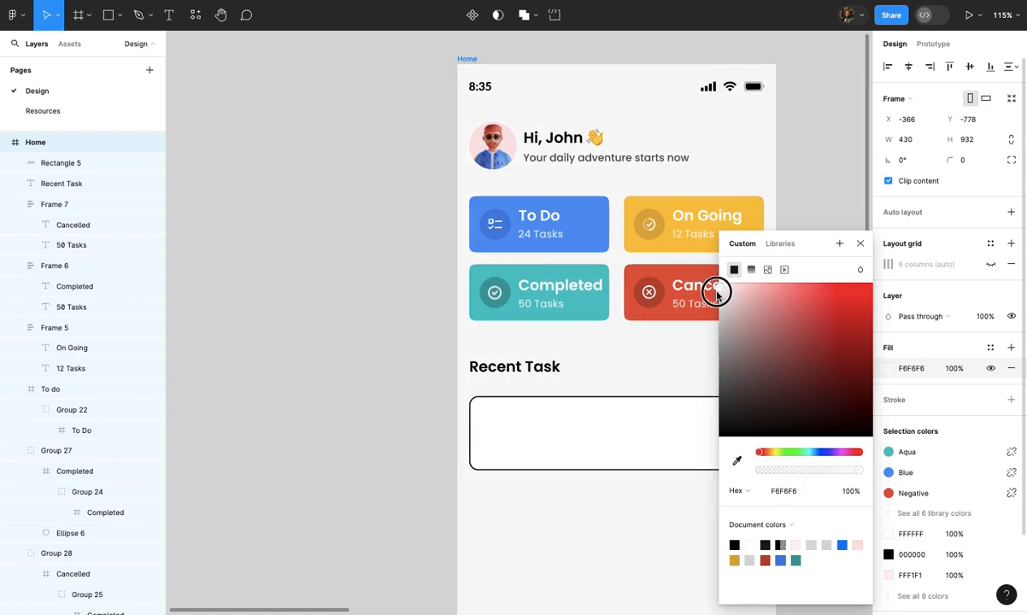
pyautogui.click(717, 293)
pyautogui.click(855, 152)
pyautogui.scroll(-5, 854, 153)
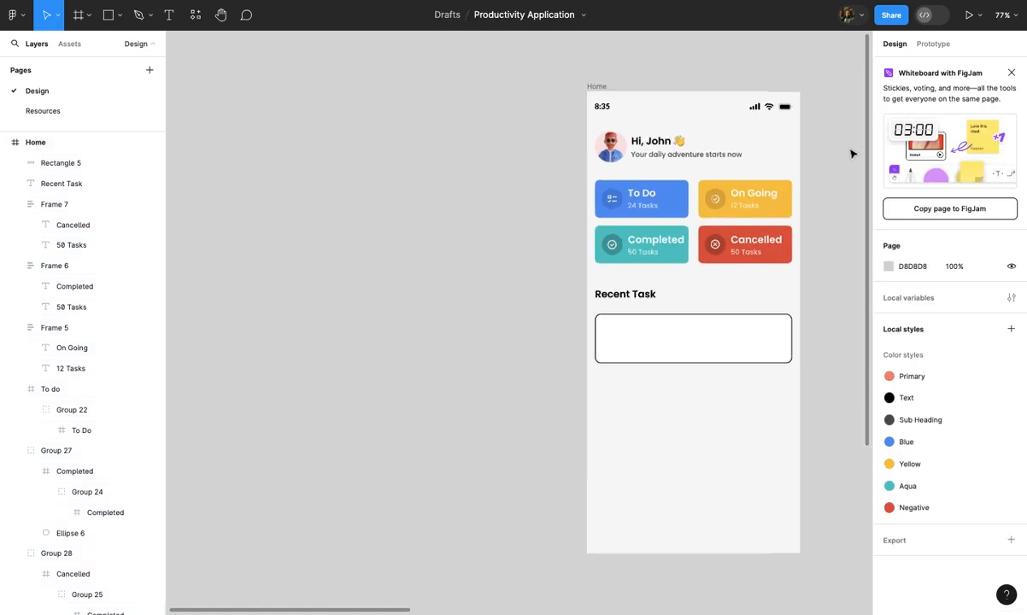
# Duplicate the white card rectangle under the Recent Task heading in place
pyautogui.scroll(3, 722, 329)
pyautogui.click(722, 328)
pyautogui.scroll(5, 718, 298)
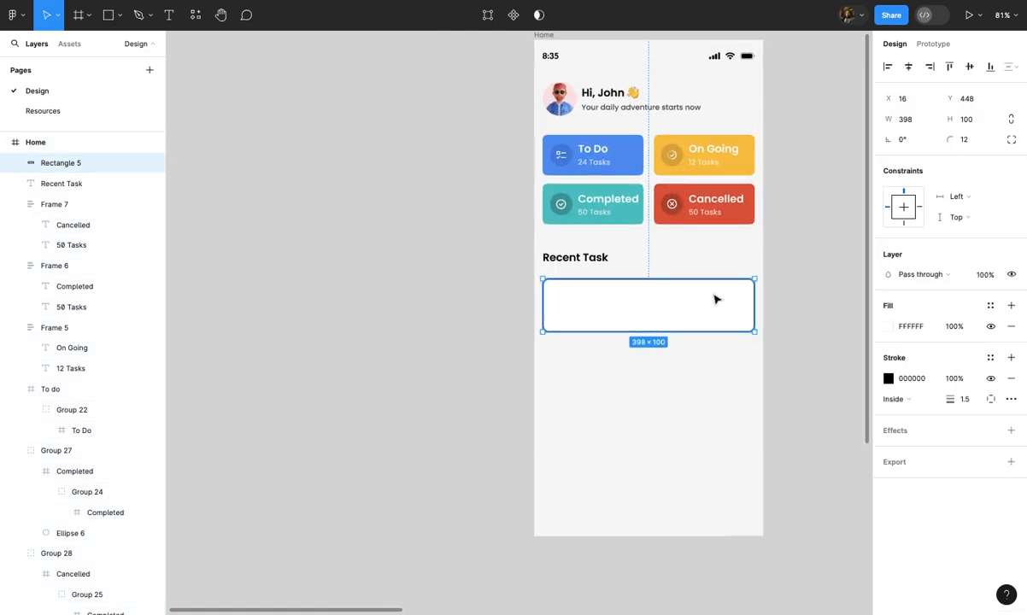
pyautogui.scroll(-2, 716, 299)
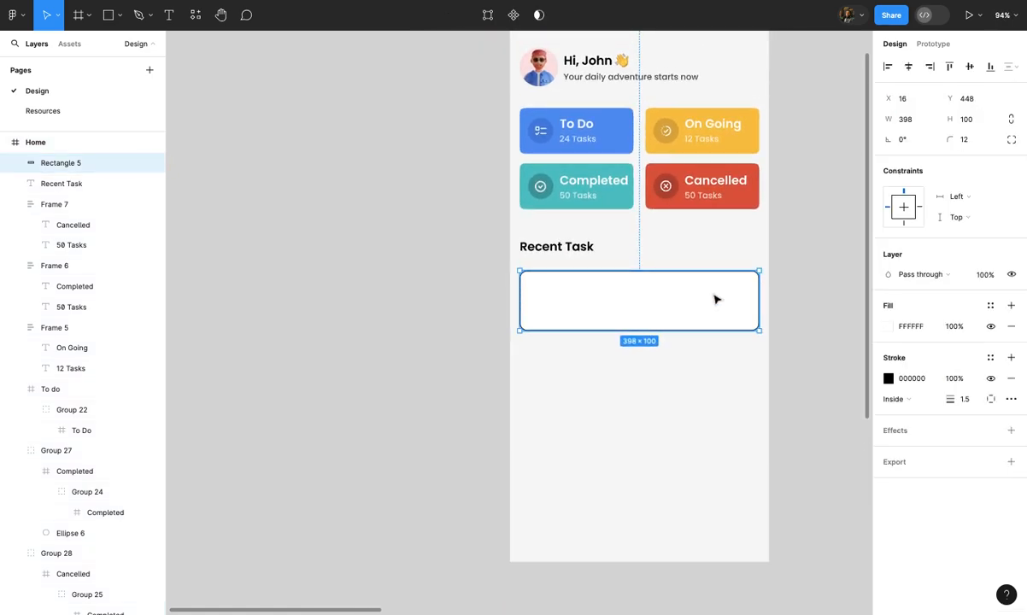
pyautogui.scroll(3, 718, 298)
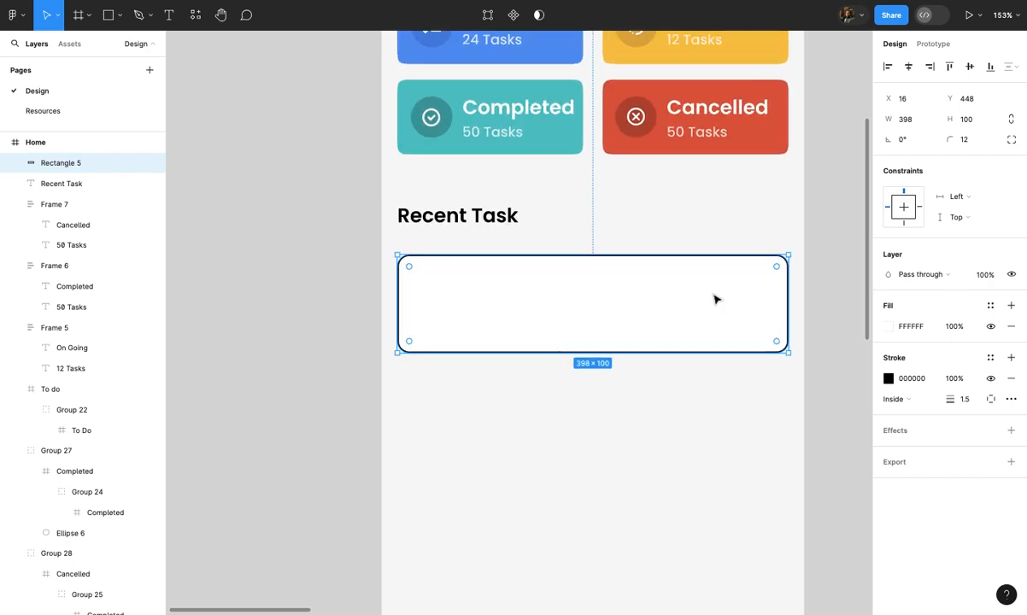
pyautogui.click(647, 372)
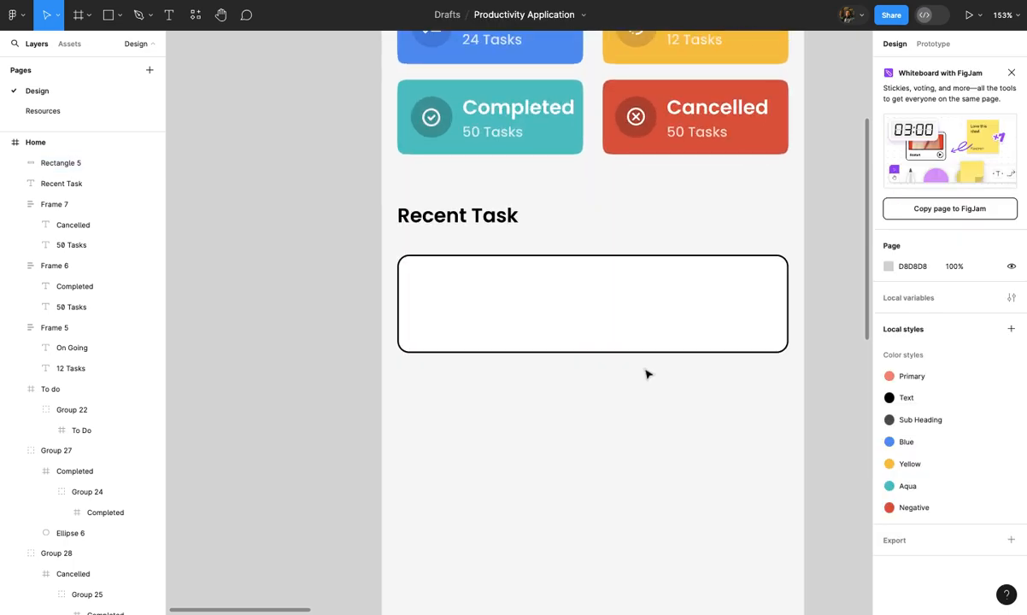
pyautogui.click(642, 346)
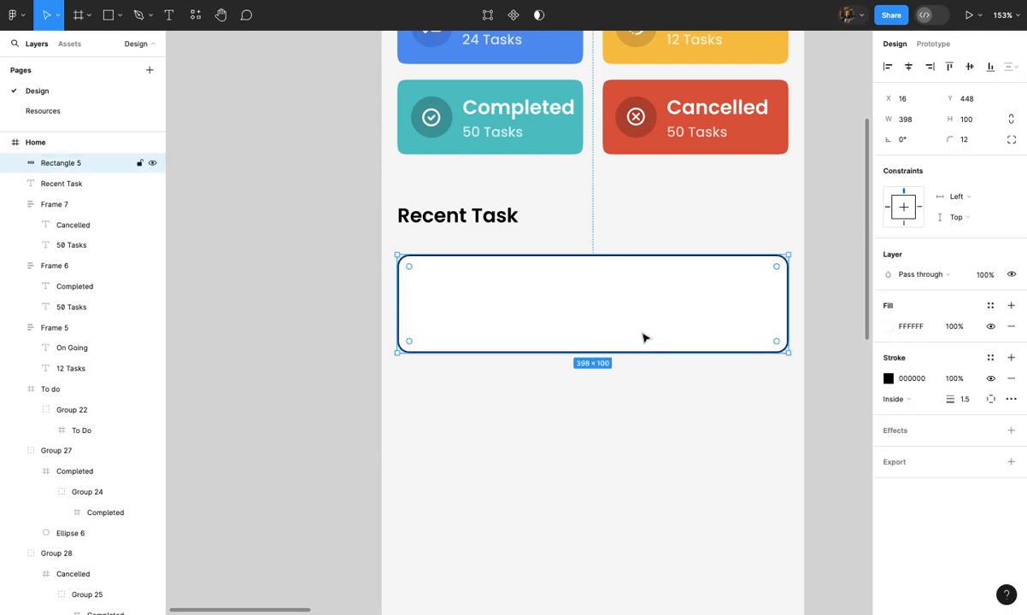
pyautogui.hotkey('ctrl', 'd')
# Move Rectangle 5, the rear copy of the card, down 10 px to Y 458
pyautogui.click(96, 190)
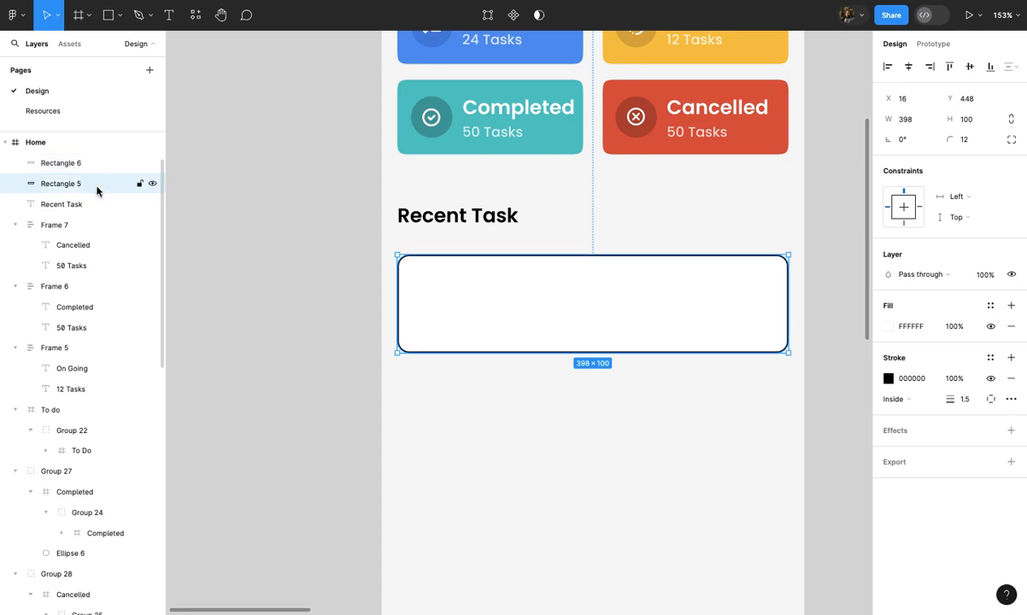
pyautogui.click(90, 163)
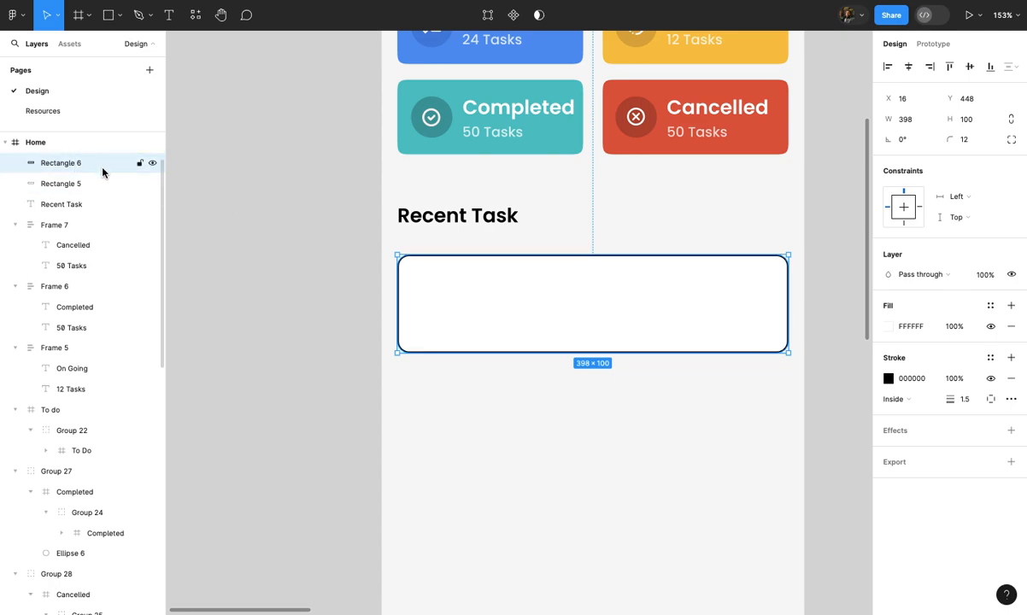
pyautogui.click(103, 183)
pyautogui.scroll(1, 420, 252)
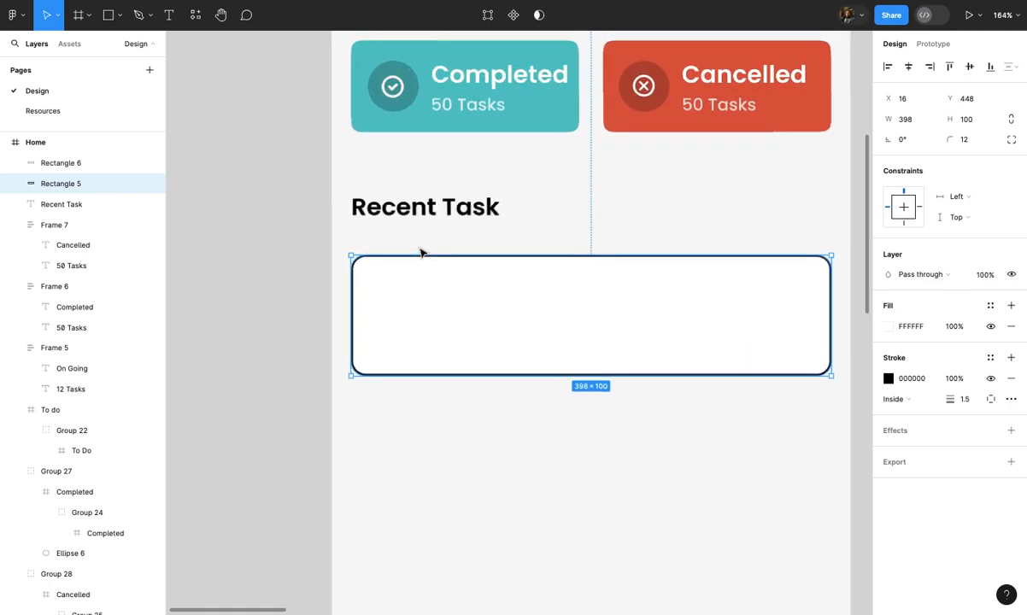
pyautogui.scroll(2, 420, 252)
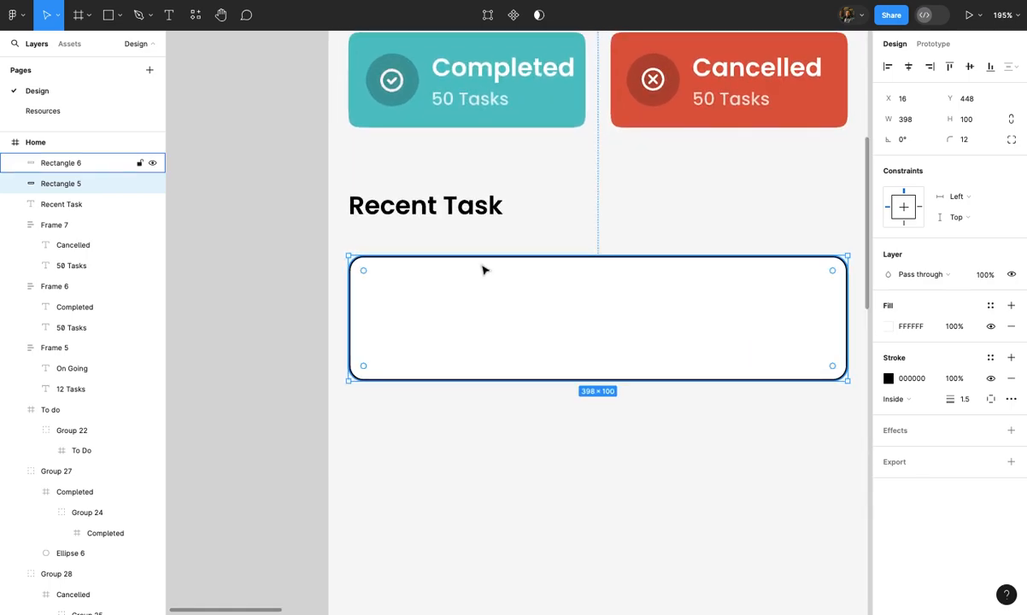
pyautogui.hotkey('shift', 'Down')
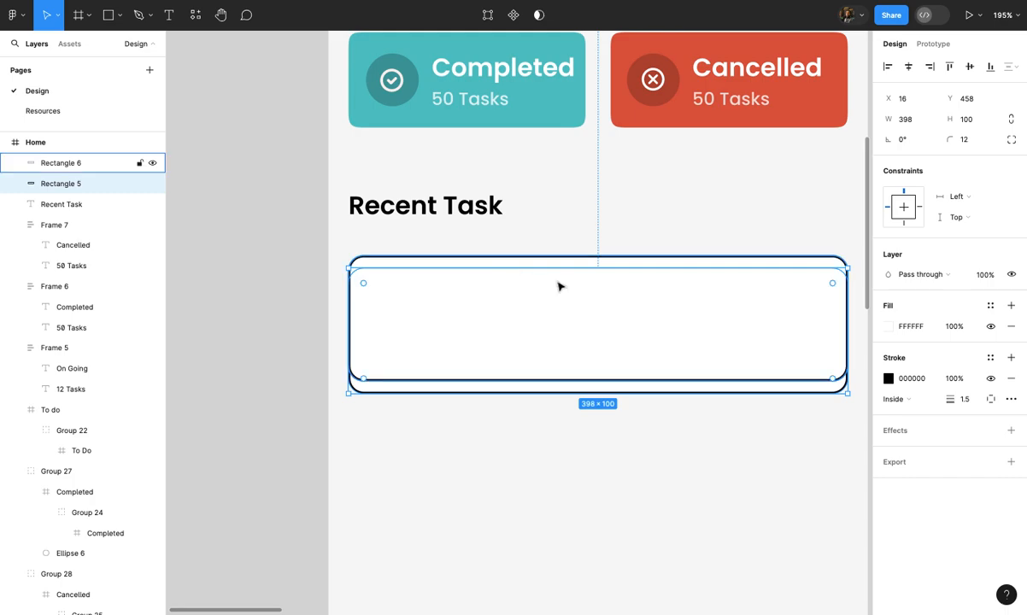
pyautogui.hscroll(2, 559, 285)
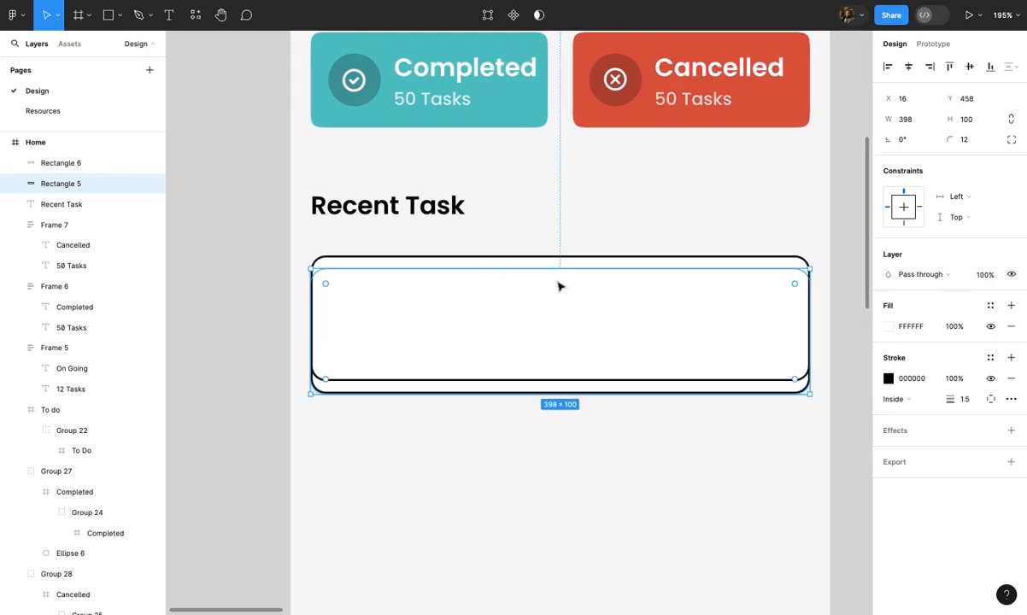
# Fill the rear card rectangle with black (000000)
pyautogui.click(889, 327)
pyautogui.click(752, 409)
pyautogui.moveTo(752, 409); pyautogui.dragTo(708, 450)
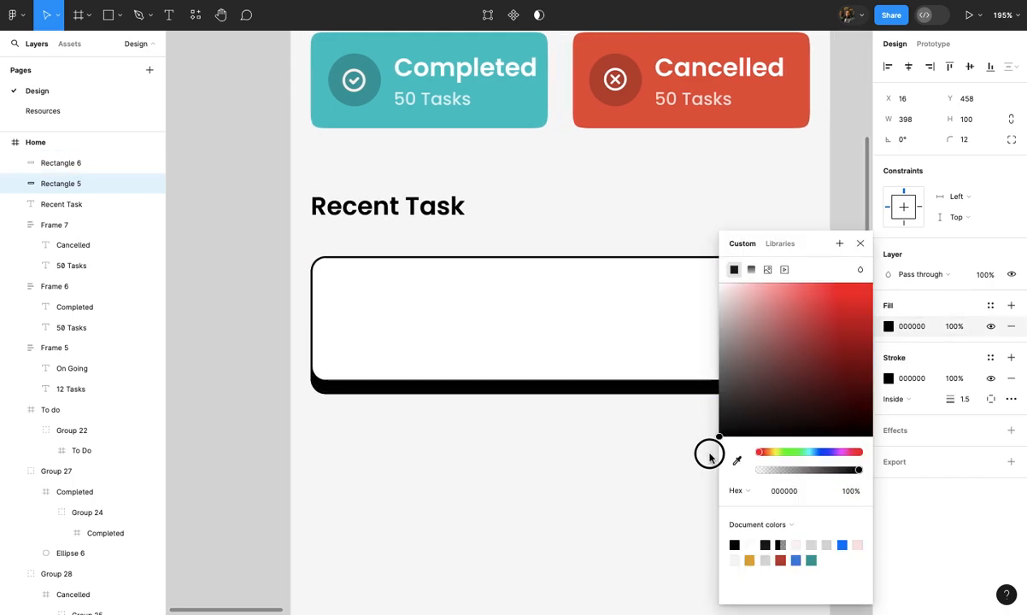
pyautogui.click(663, 466)
pyautogui.hscroll(2, 663, 466)
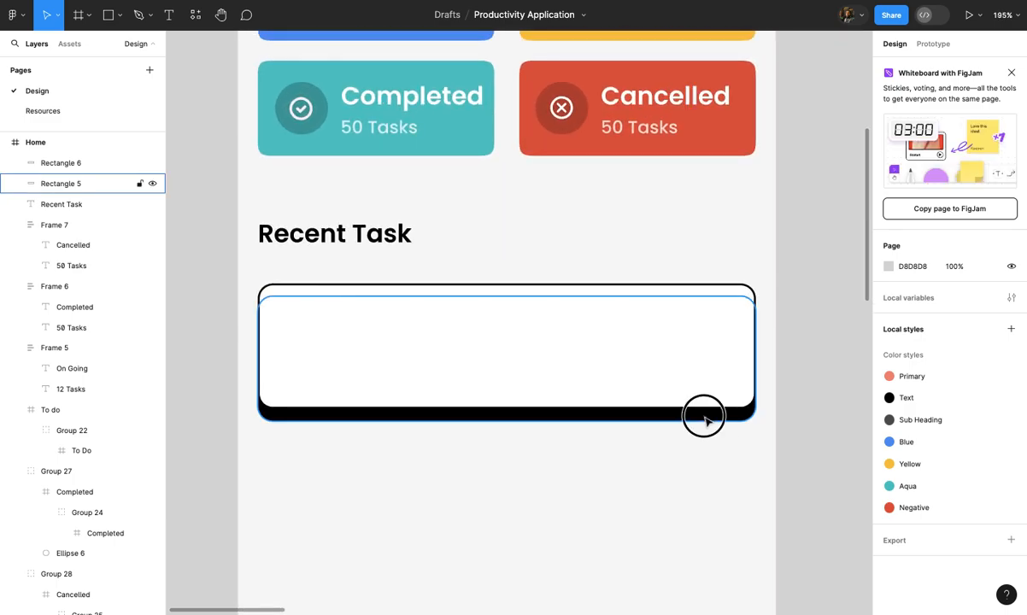
# Scale the black rear rectangle down proportionally about its centre to about 370 × 93
pyautogui.click(704, 415)
pyautogui.hscroll(-2, 748, 381)
pyautogui.scroll(1, 747, 381)
pyautogui.scroll(1, 747, 380)
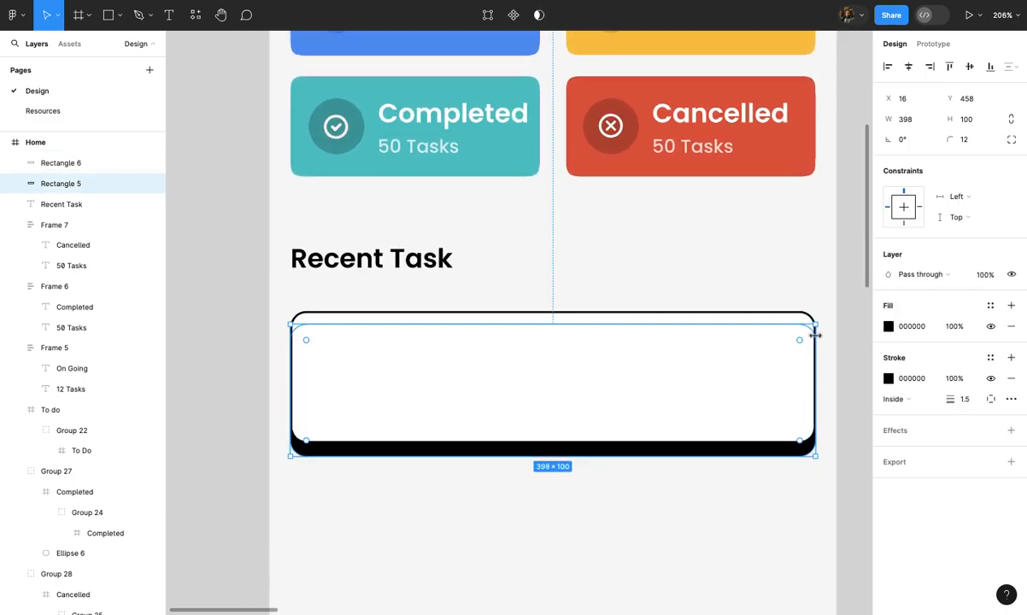
pyautogui.press('k')
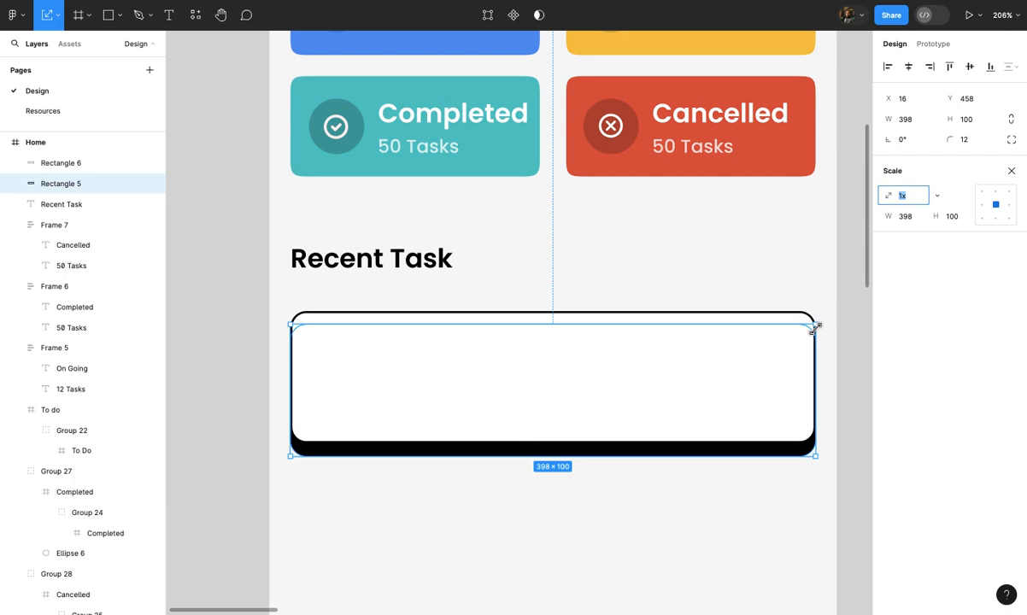
pyautogui.moveTo(816, 327); pyautogui.dragTo(797, 343)
pyautogui.click(772, 542)
pyautogui.scroll(-3, 773, 544)
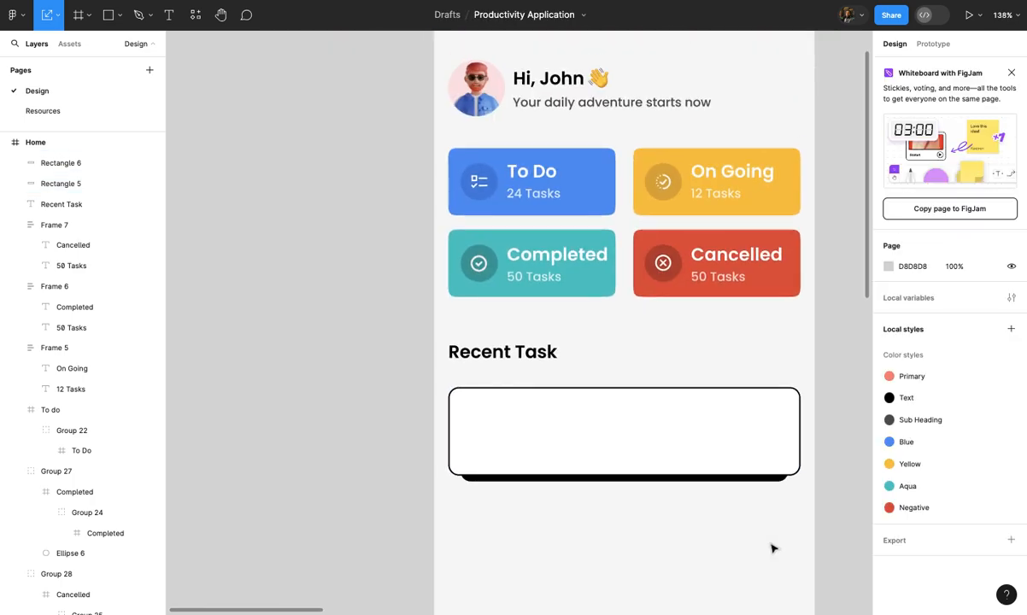
# Move the black rear rectangle up 2 px to Y 459.52 so it forms a thinner shadow below the card
pyautogui.scroll(5, 773, 547)
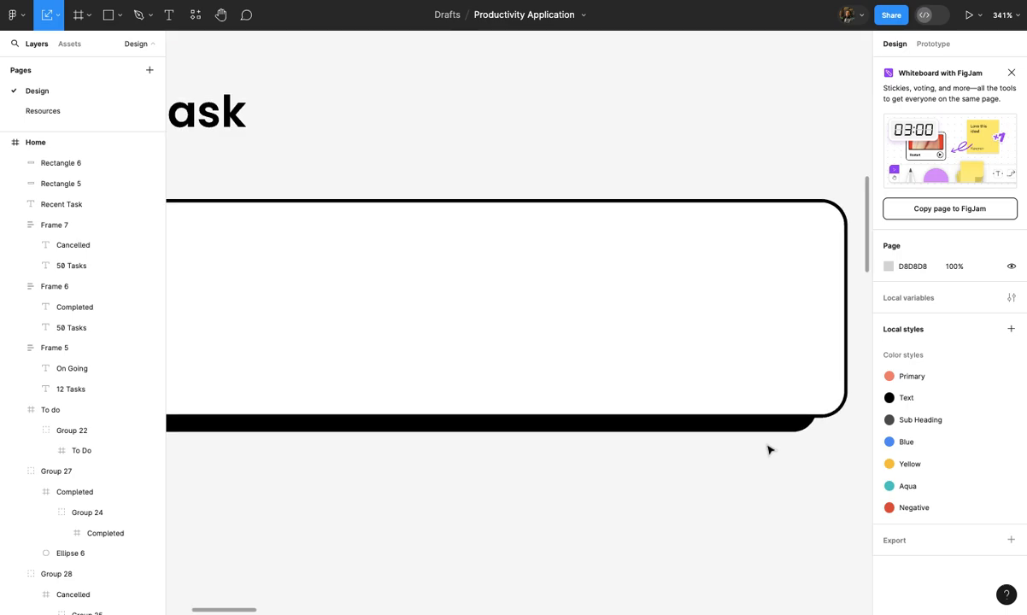
pyautogui.press('v')
pyautogui.click(767, 434)
pyautogui.scroll(2, 765, 431)
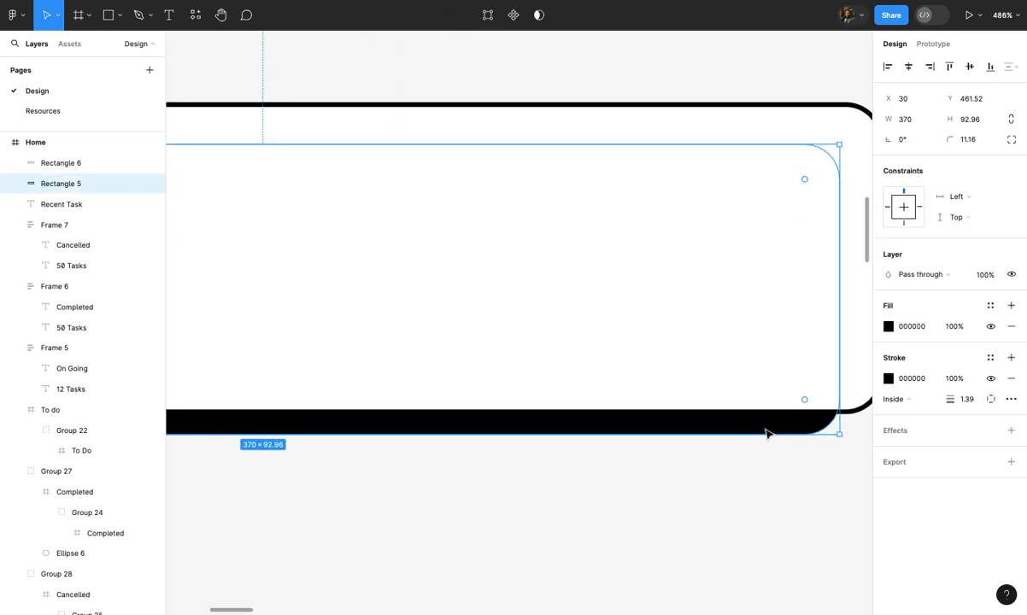
pyautogui.scroll(1, 765, 432)
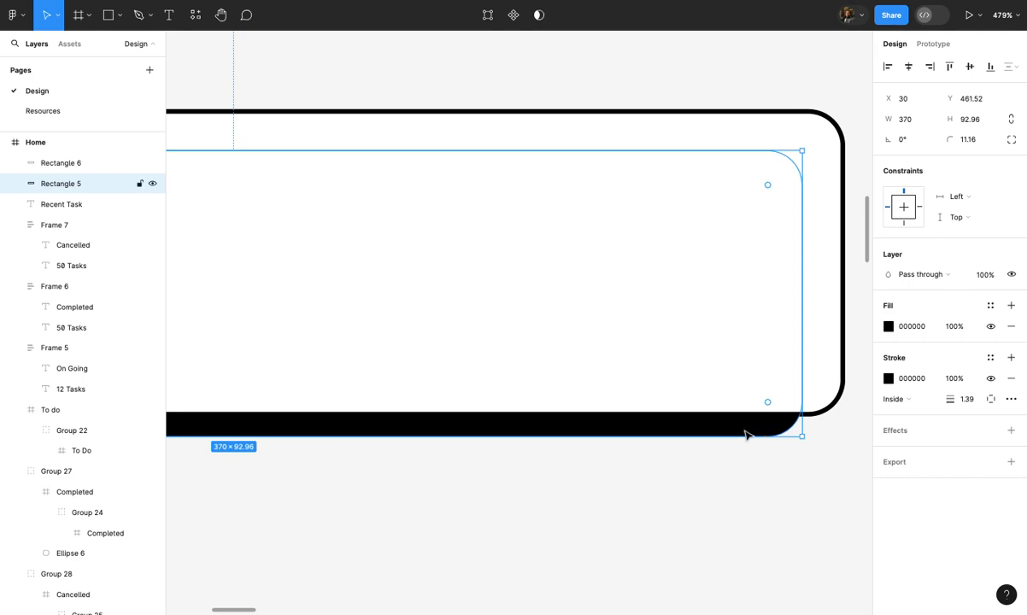
pyautogui.moveTo(744, 434); pyautogui.dragTo(744, 428)
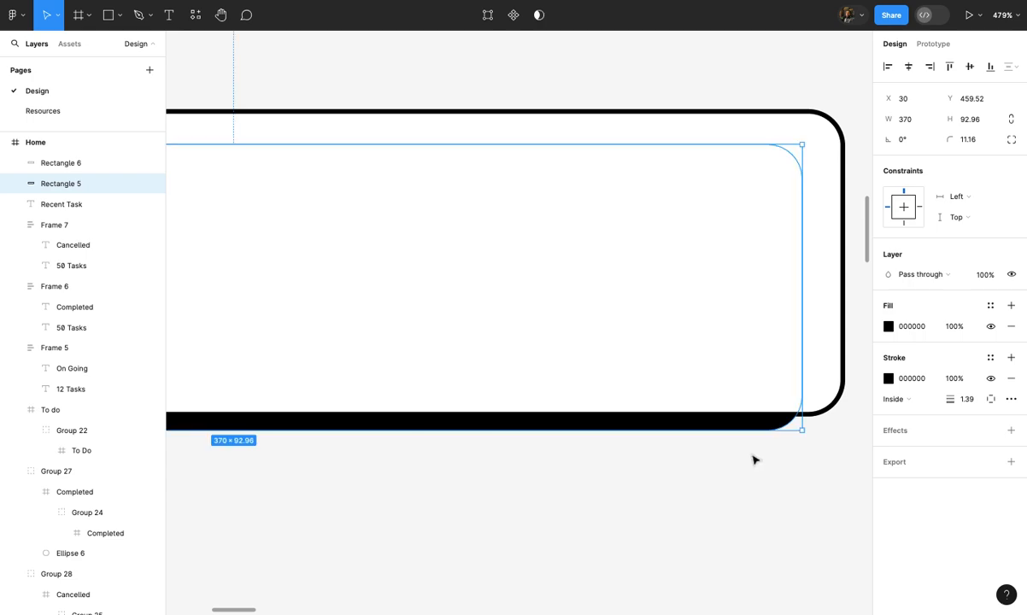
pyautogui.click(754, 464)
pyautogui.scroll(-6, 754, 465)
pyautogui.scroll(3, 755, 465)
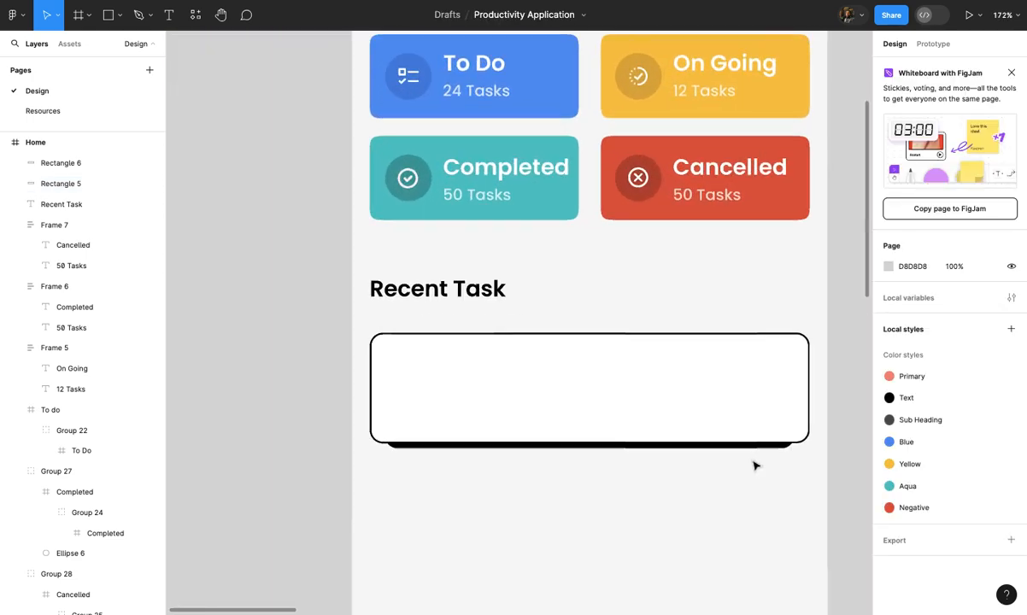
pyautogui.scroll(-3, 766, 488)
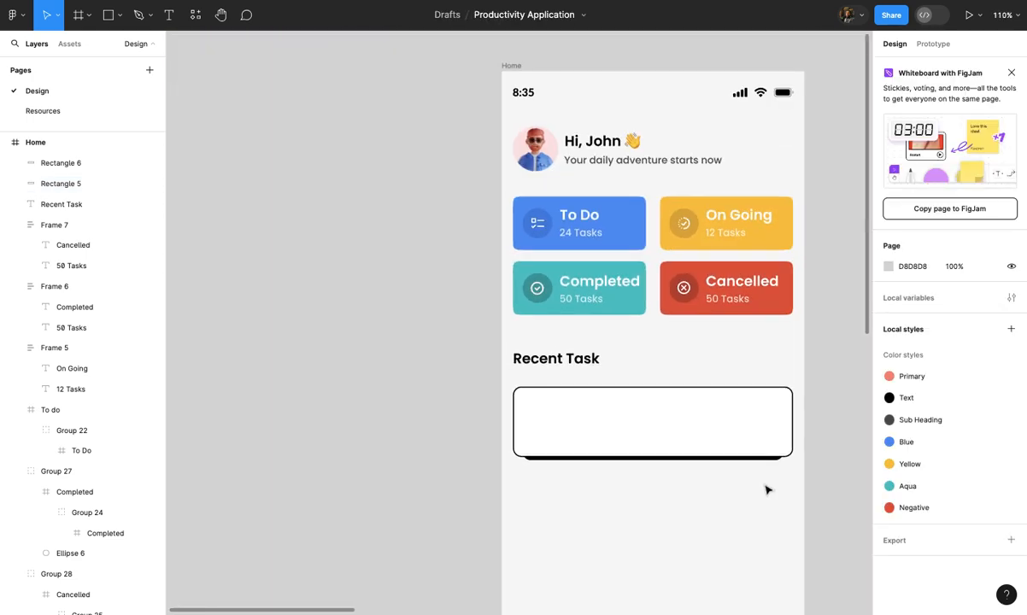
# Group the white card rectangle with its black shadow rectangle
pyautogui.moveTo(764, 484); pyautogui.dragTo(723, 437)
pyautogui.hotkey('ctrl', 'g')
pyautogui.scroll(4, 721, 434)
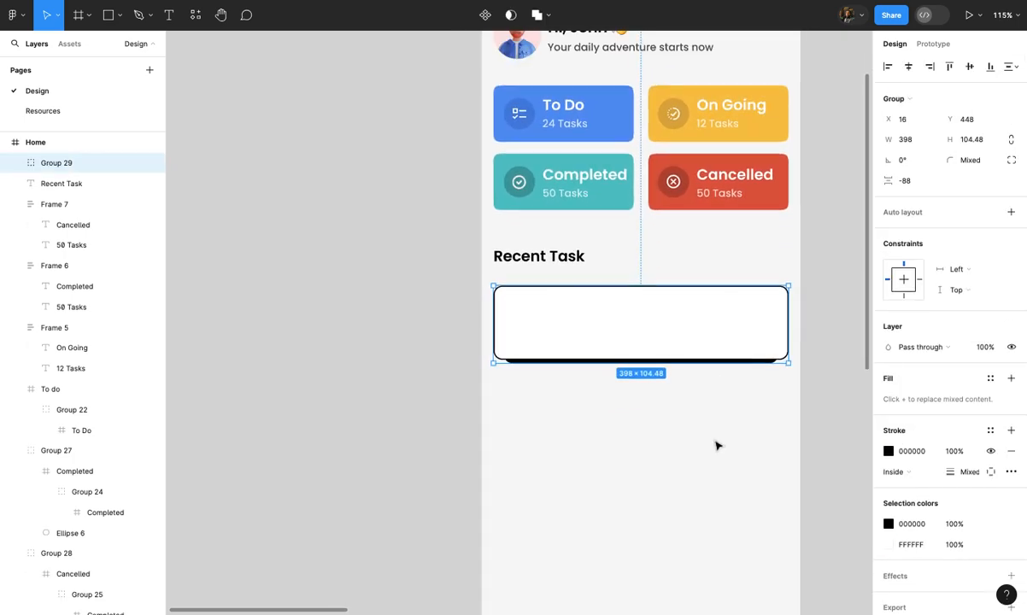
pyautogui.click(718, 431)
pyautogui.scroll(-5, 718, 425)
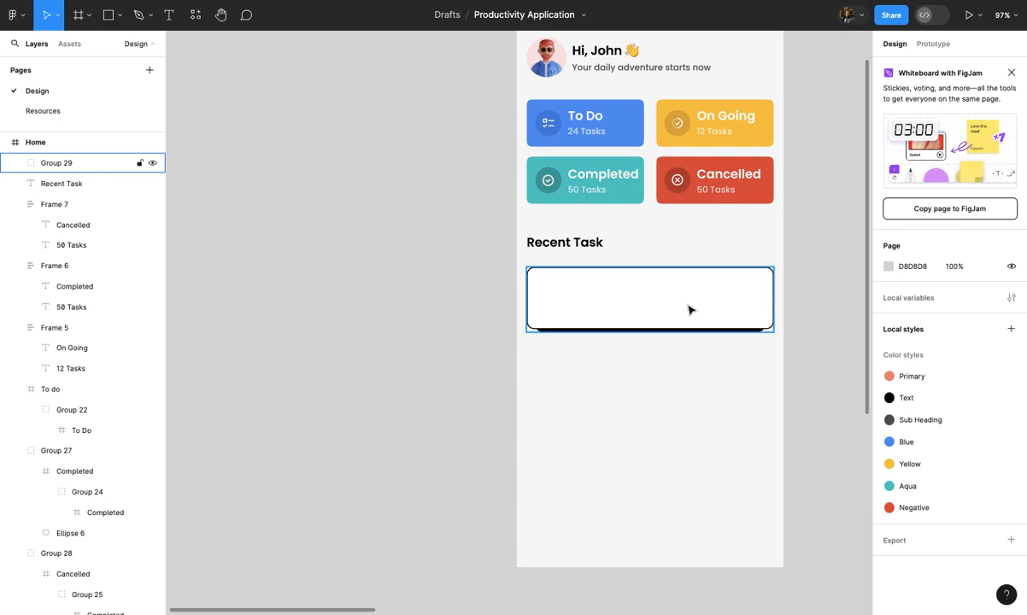
# Place a copy of the card group directly below the original at Y 574
pyautogui.click(691, 310)
pyautogui.scroll(3, 690, 310)
pyautogui.moveTo(688, 305); pyautogui.dragTo(681, 422)
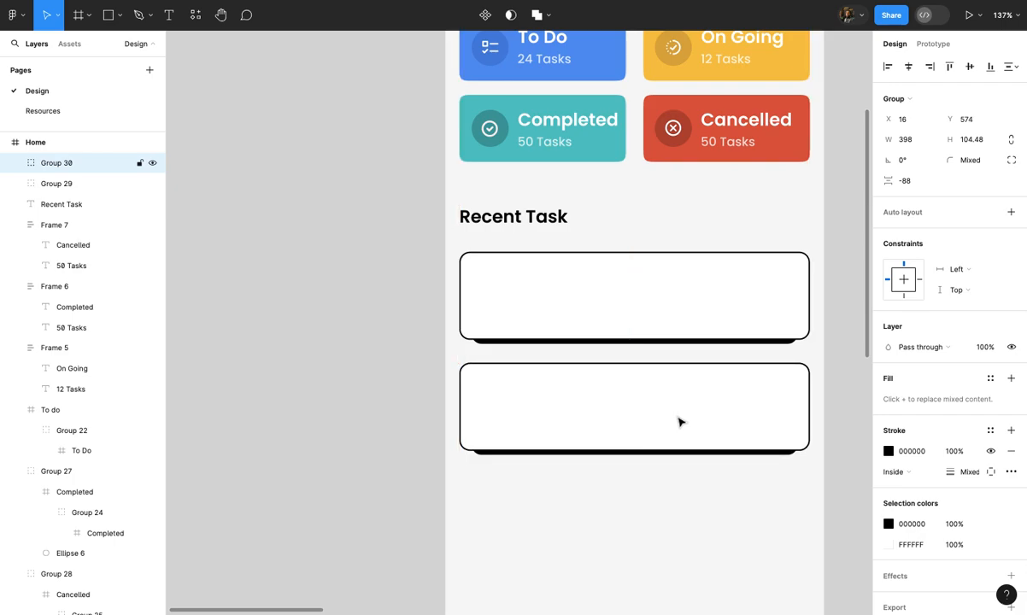
# Set the vertical spacing between the two Recent Task card groups to 20
pyautogui.keyDown('shift'); pyautogui.click(690, 305); pyautogui.keyUp('shift')
pyautogui.click(904, 180)
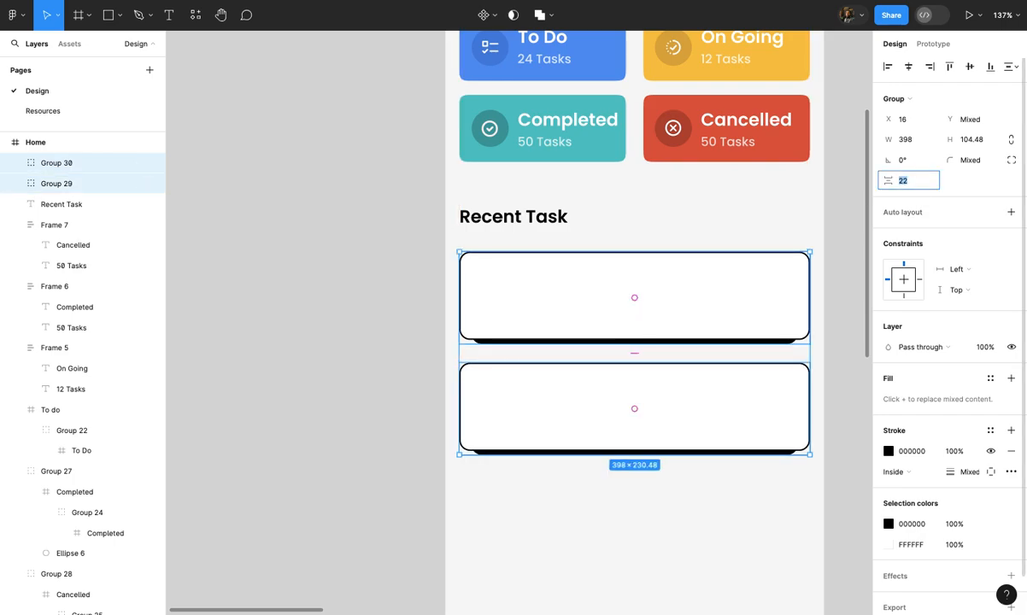
pyautogui.write('20')
pyautogui.press('Return')
pyautogui.scroll(-1, 718, 446)
pyautogui.scroll(-2, 718, 446)
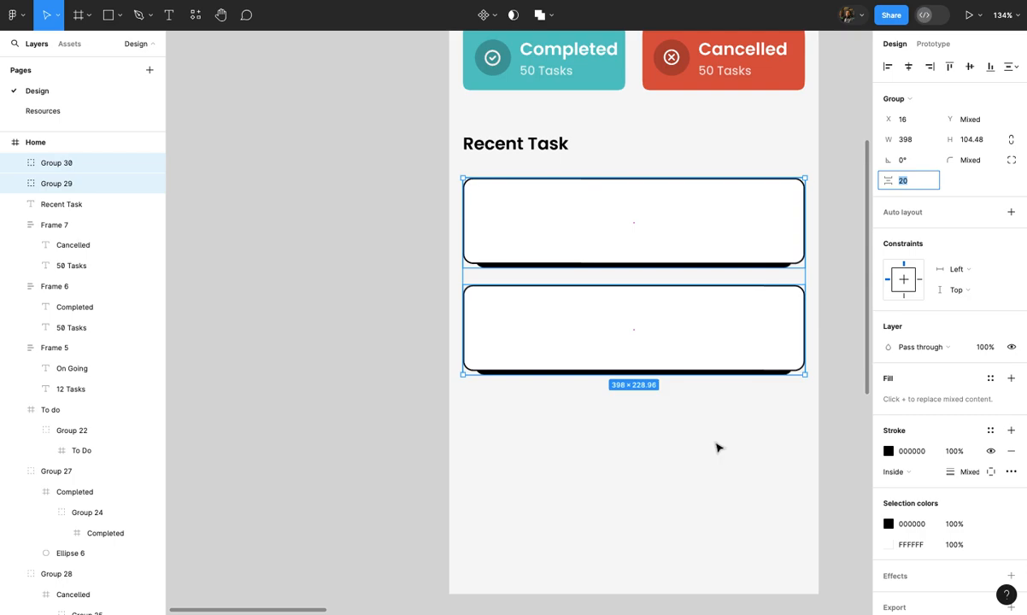
pyautogui.click(718, 446)
# Add two more copies of the card group below the second card, at Y 697 and Y 821.52
pyautogui.click(726, 323)
pyautogui.scroll(-2, 726, 327)
pyautogui.scroll(3, 724, 326)
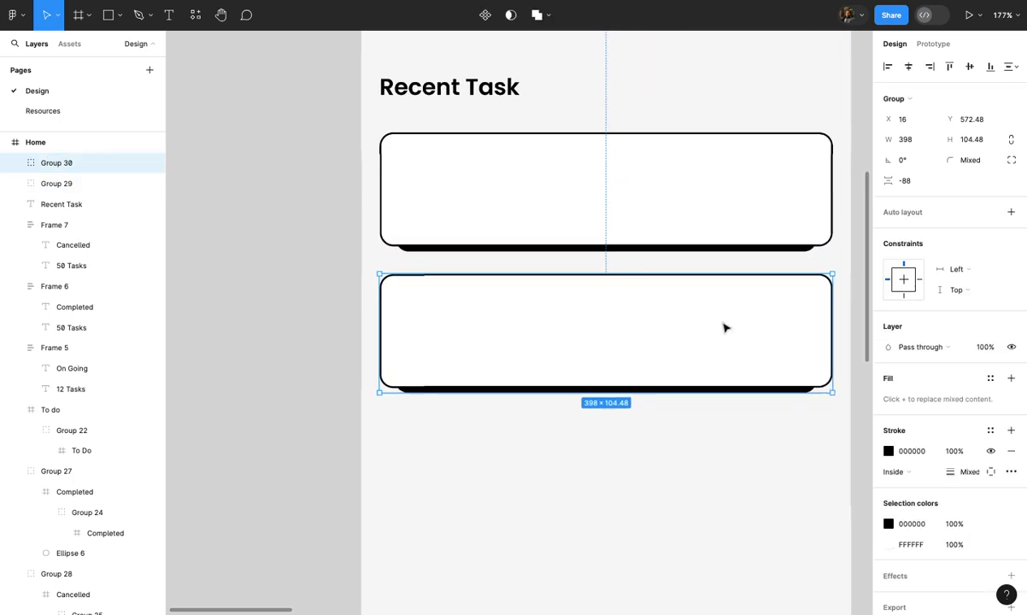
pyautogui.click(725, 334)
pyautogui.moveTo(725, 340); pyautogui.dragTo(705, 486)
pyautogui.scroll(-3, 704, 488)
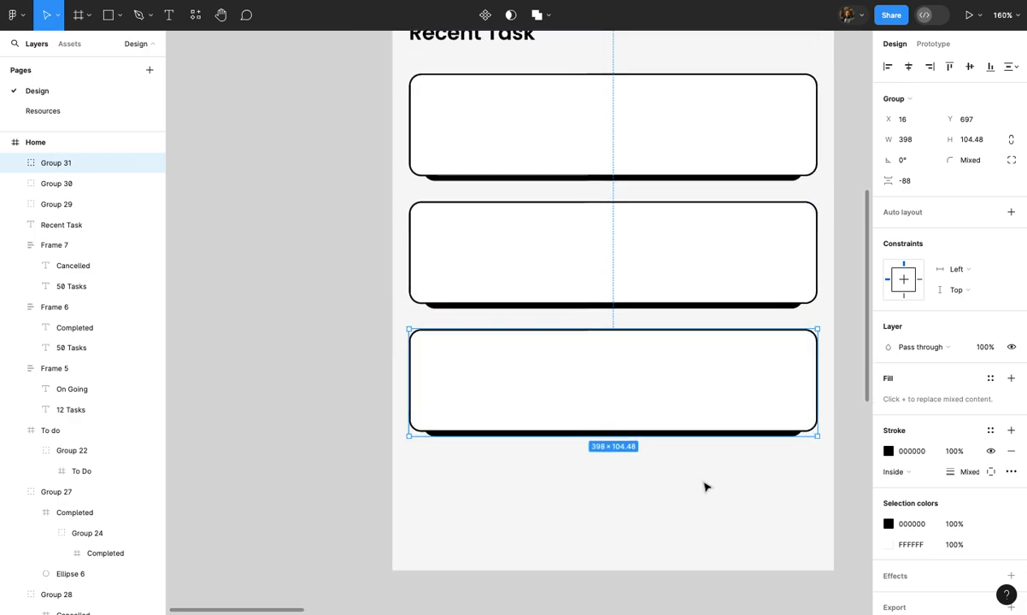
pyautogui.hotkey('ctrl', 'd')
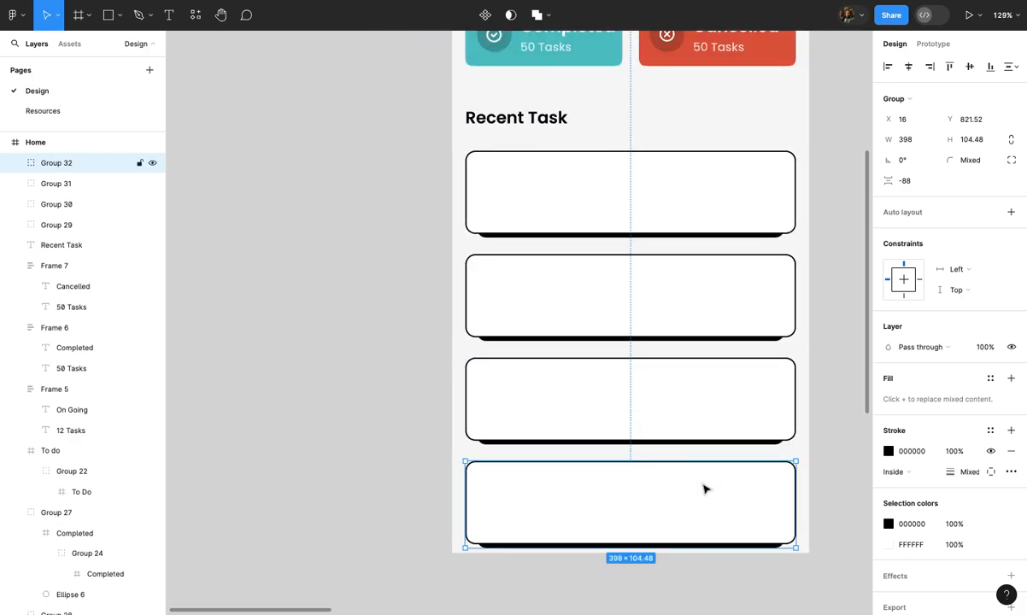
pyautogui.scroll(-2, 750, 471)
pyautogui.click(763, 468)
# Add a left-aligned title reading "Website design for Ecommerce Brand" inside the first Recent Task card
pyautogui.scroll(3, 763, 469)
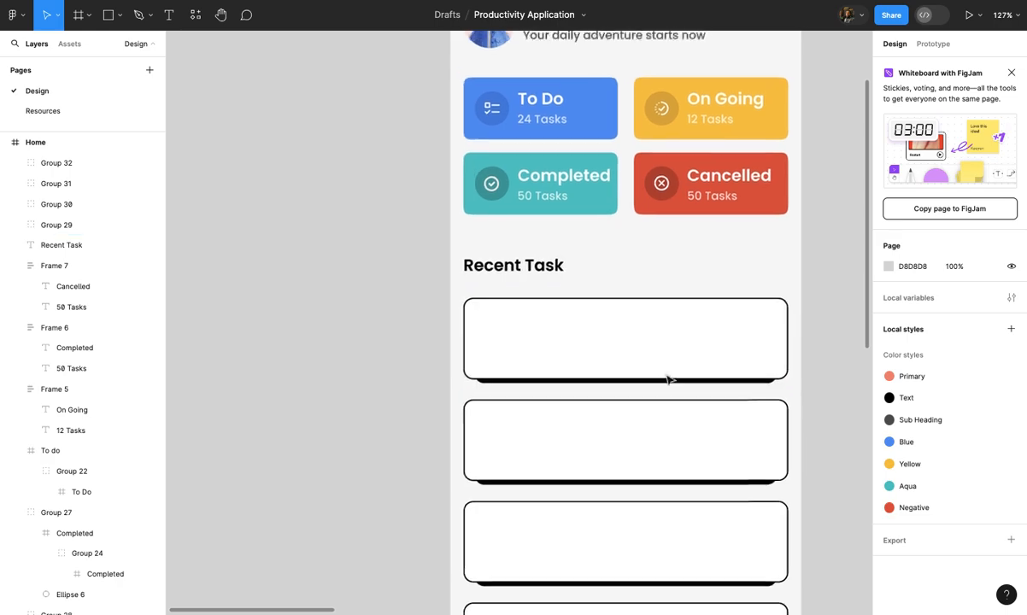
pyautogui.scroll(4, 554, 381)
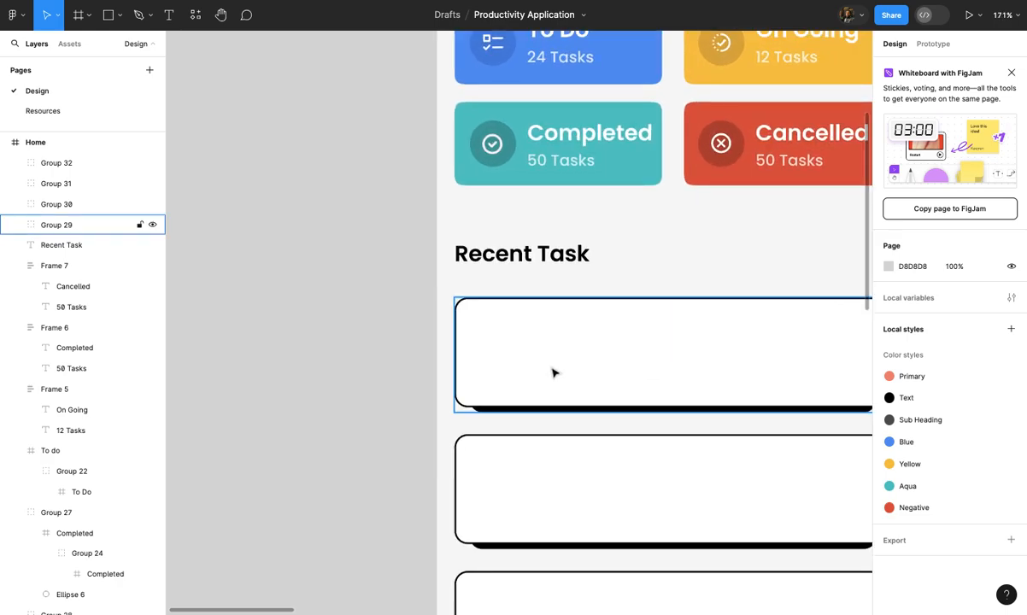
pyautogui.doubleClick(554, 372)
pyautogui.scroll(2, 554, 372)
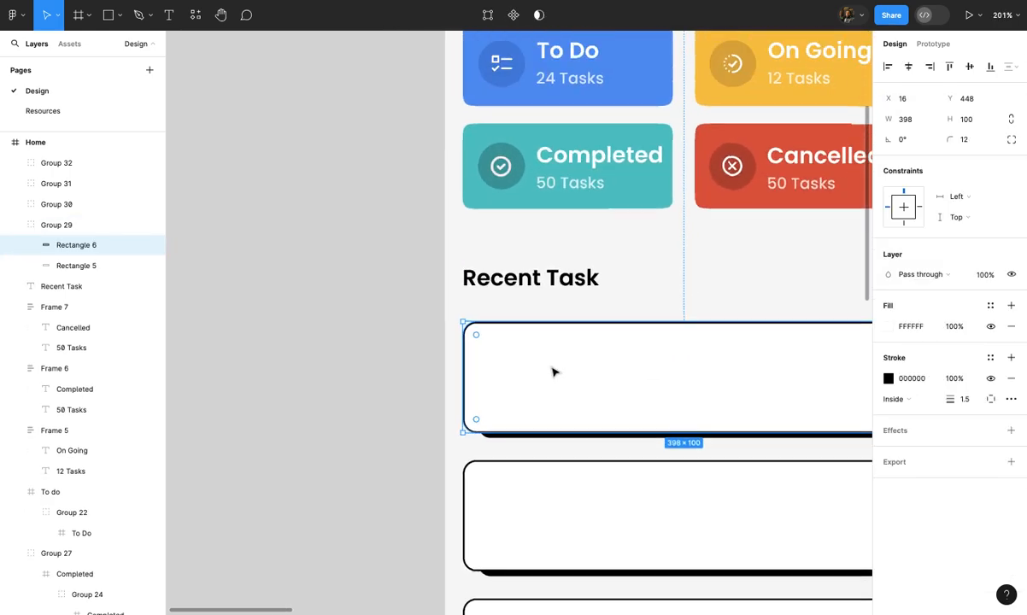
pyautogui.scroll(-2, 554, 373)
pyautogui.hscroll(-2, 554, 373)
pyautogui.scroll(4, 553, 373)
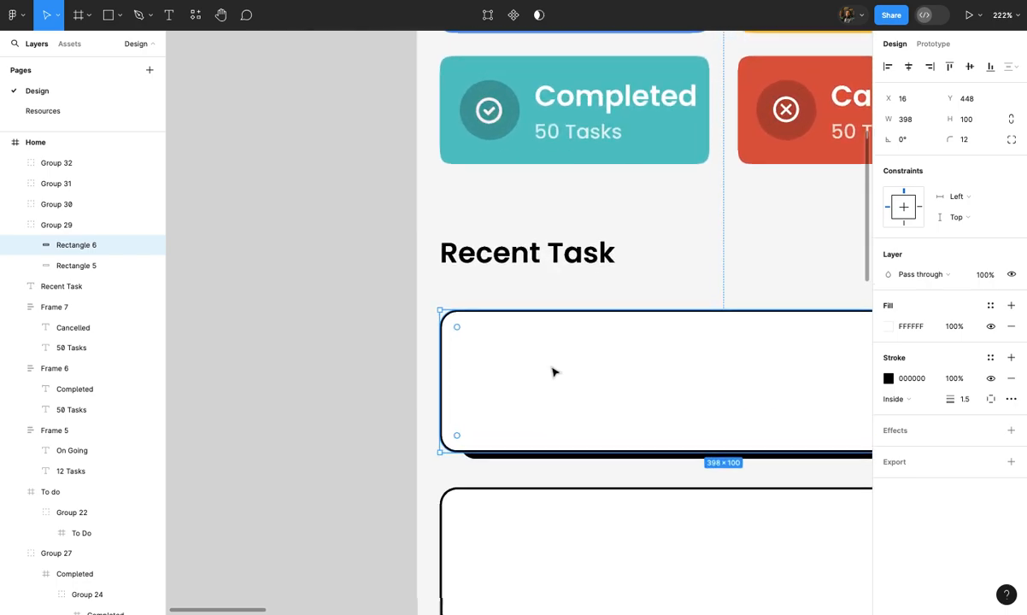
pyautogui.press('t')
pyautogui.click(471, 338)
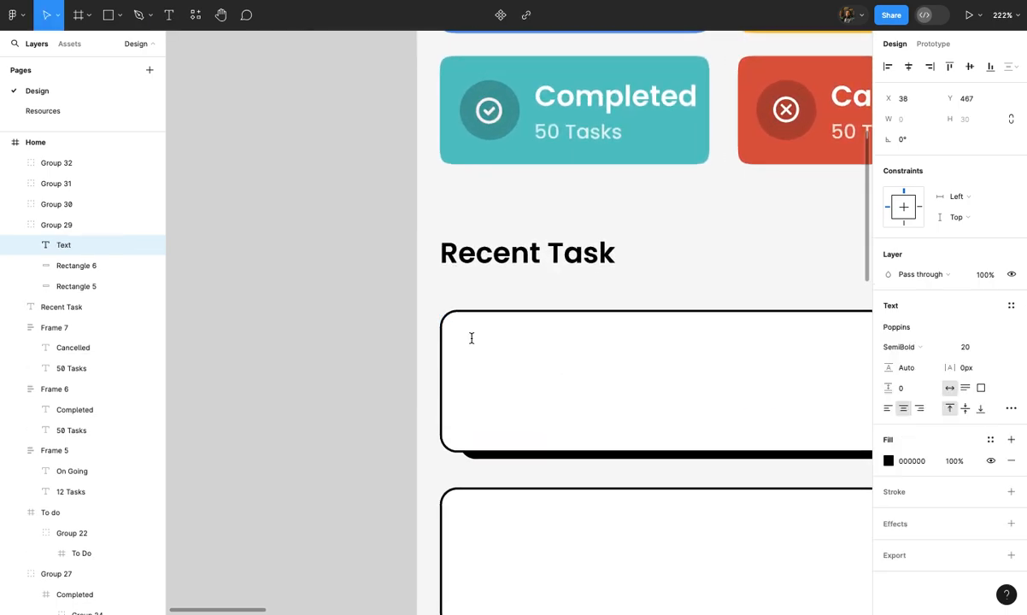
pyautogui.write('We')
pyautogui.click(888, 409)
pyautogui.click(495, 362)
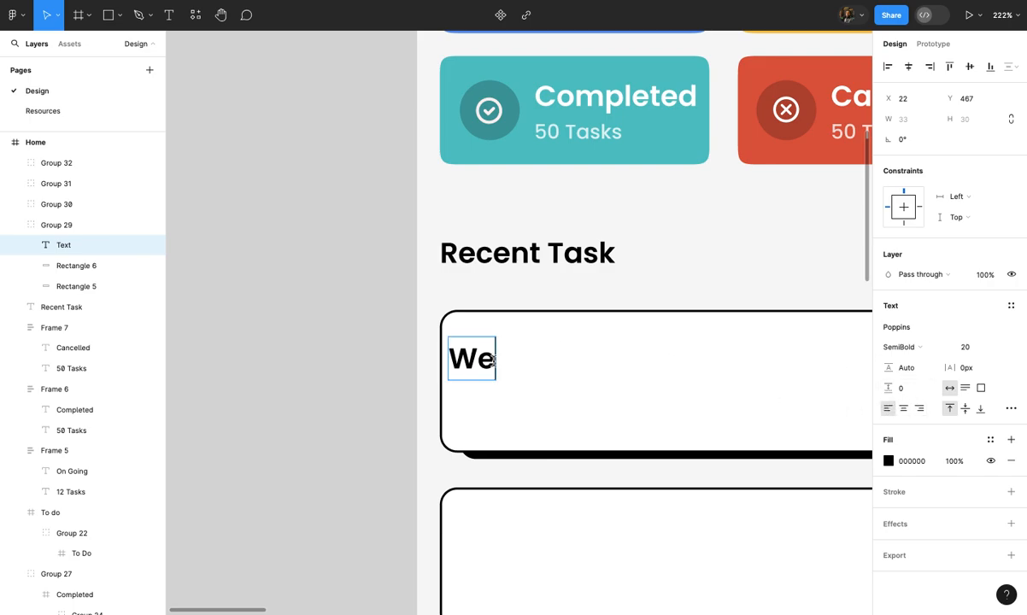
pyautogui.write('b')
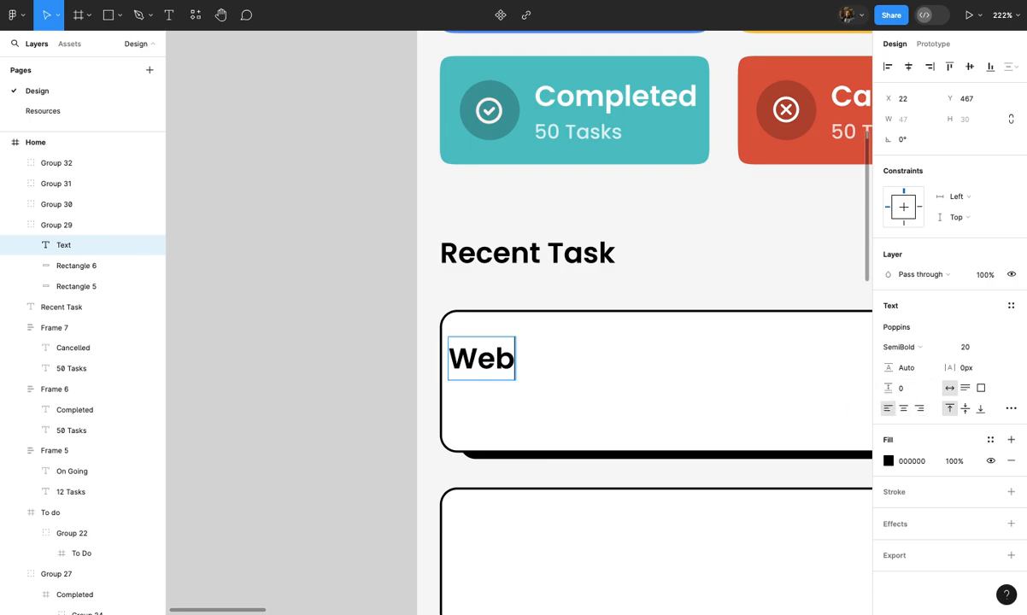
pyautogui.write('site ')
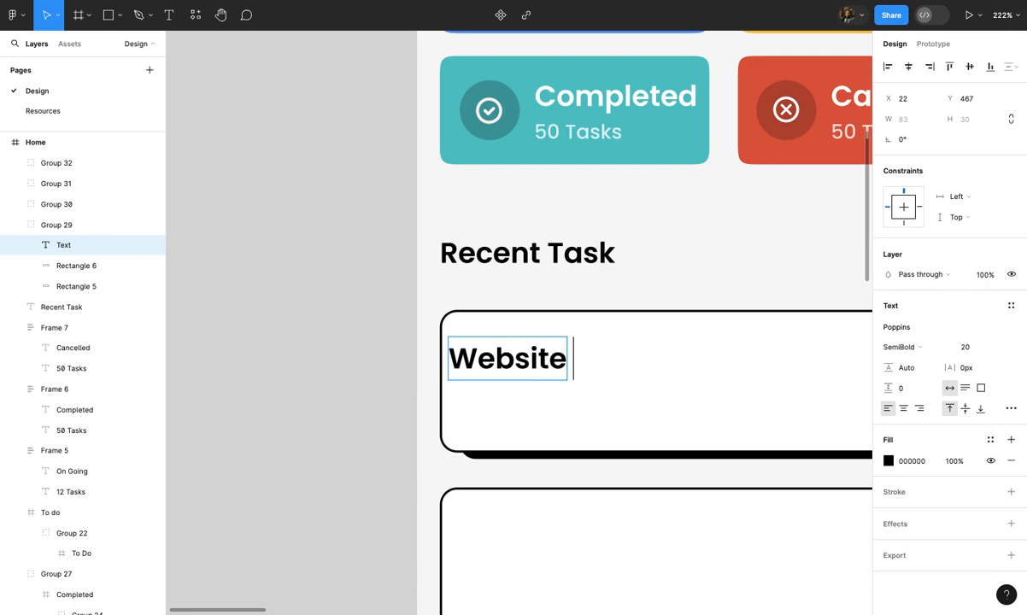
pyautogui.write('design')
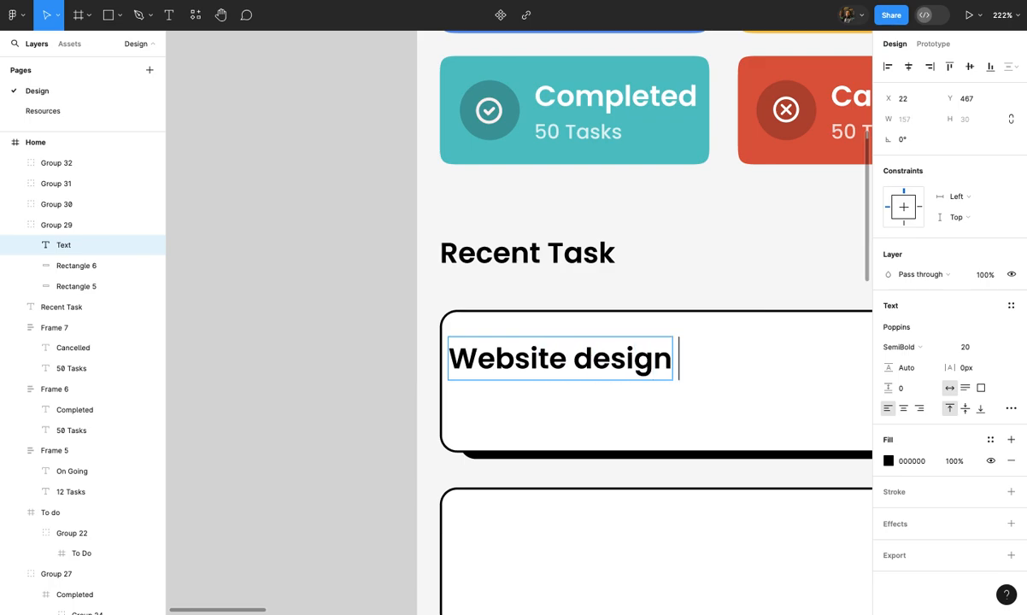
pyautogui.scroll(-3, 493, 361)
pyautogui.write('for')
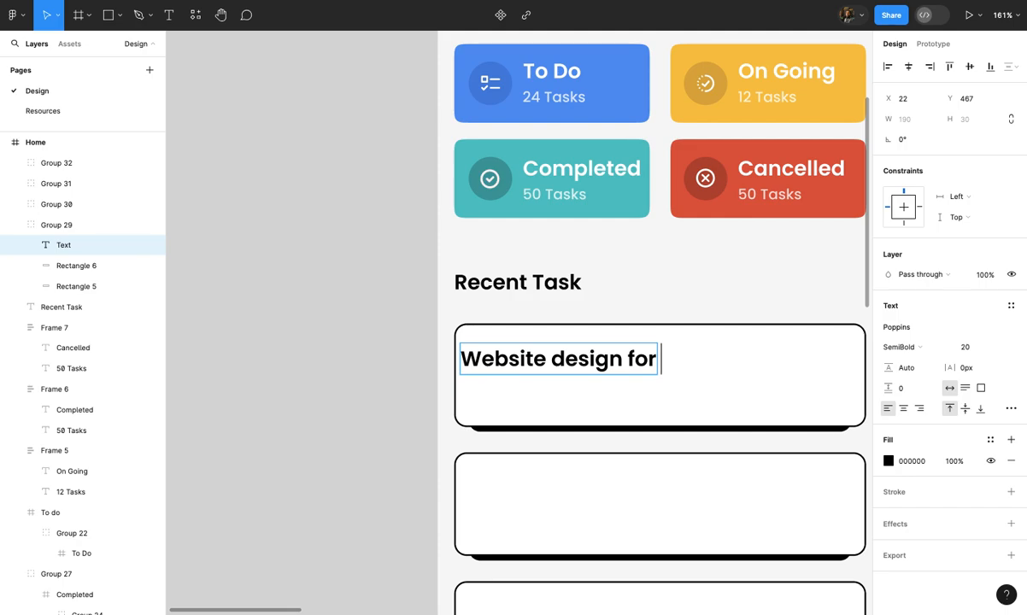
pyautogui.write('Ecomme')
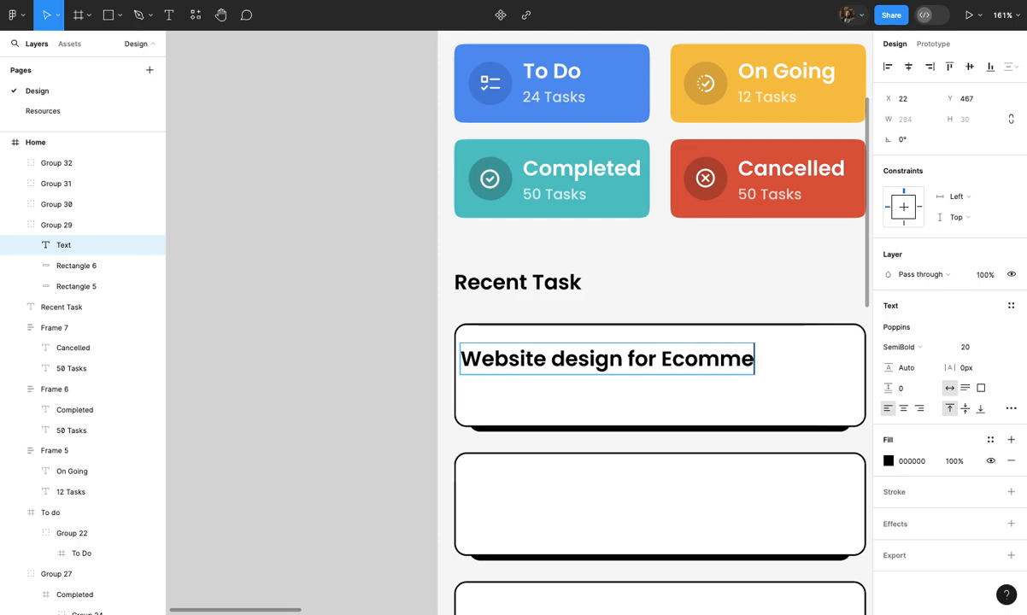
pyautogui.write('rce ')
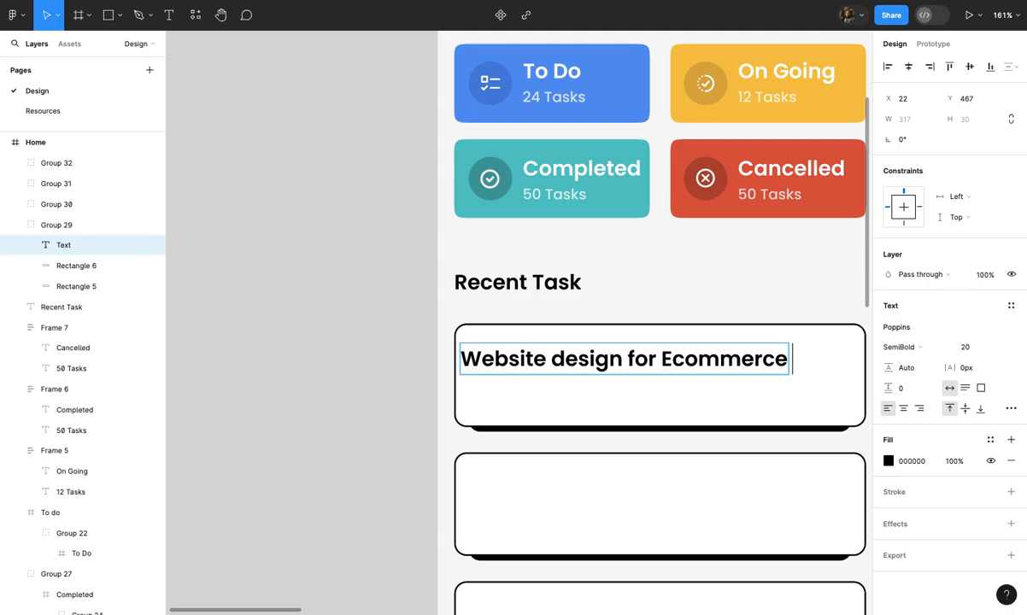
pyautogui.write('Brand')
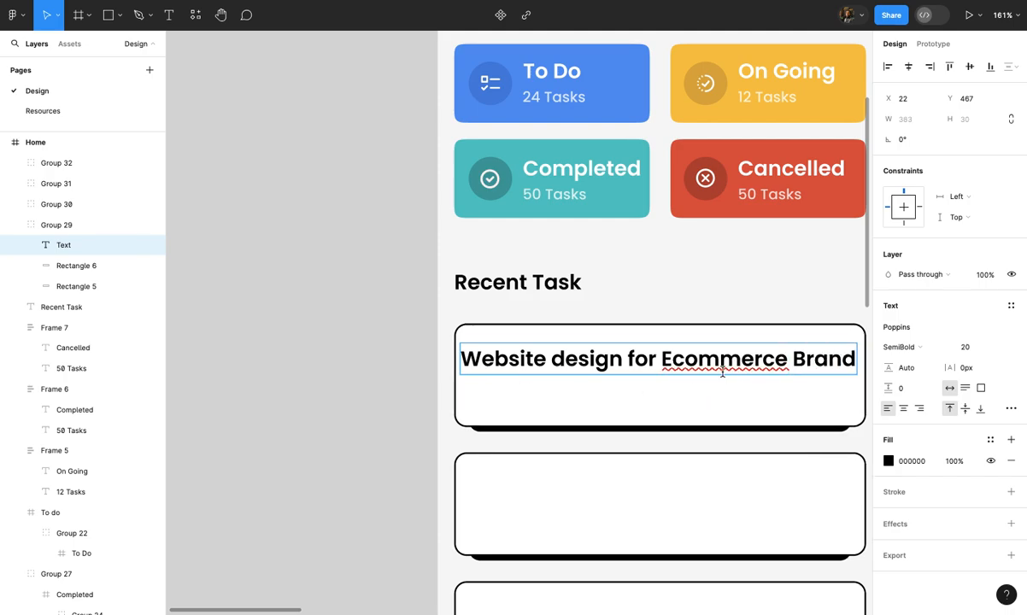
pyautogui.press('Escape')
# Move the first card's title to X 34, Y 460 and set its font size to 16
pyautogui.scroll(-5, 615, 363)
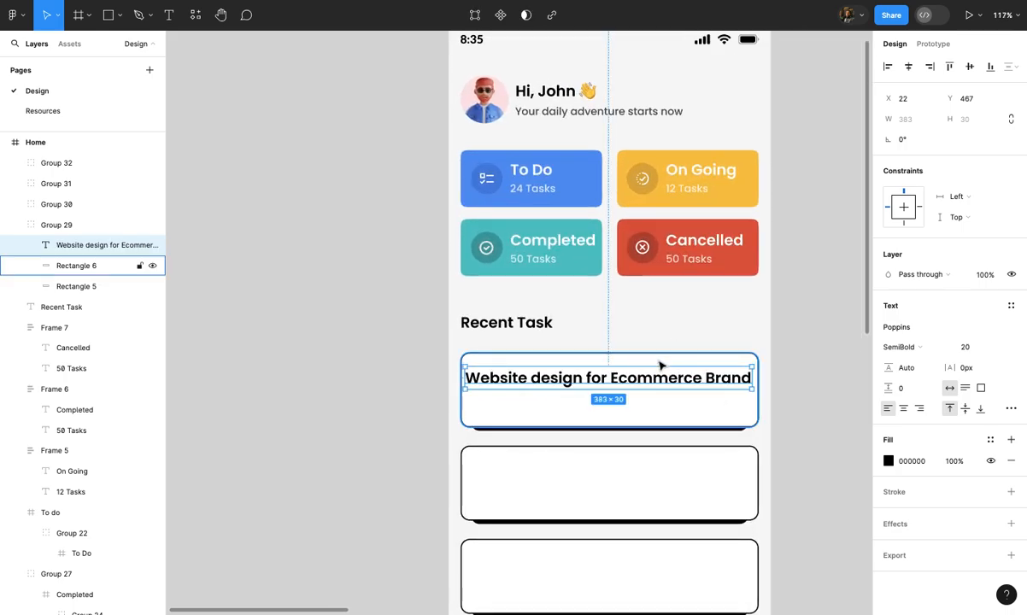
pyautogui.scroll(3, 592, 384)
pyautogui.moveTo(608, 374); pyautogui.dragTo(611, 373)
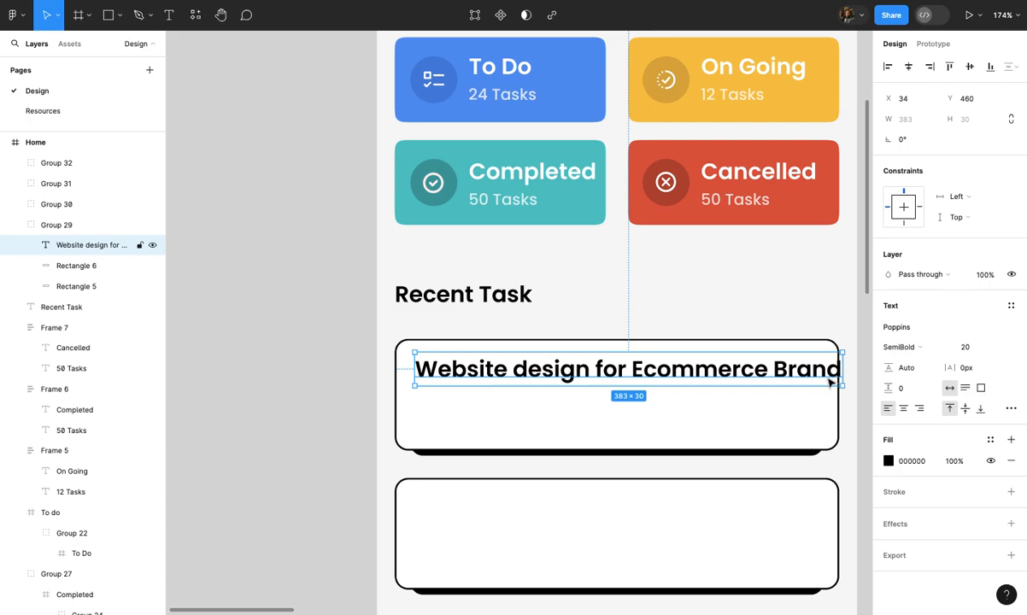
pyautogui.click(967, 349)
pyautogui.write('16')
pyautogui.press('Return')
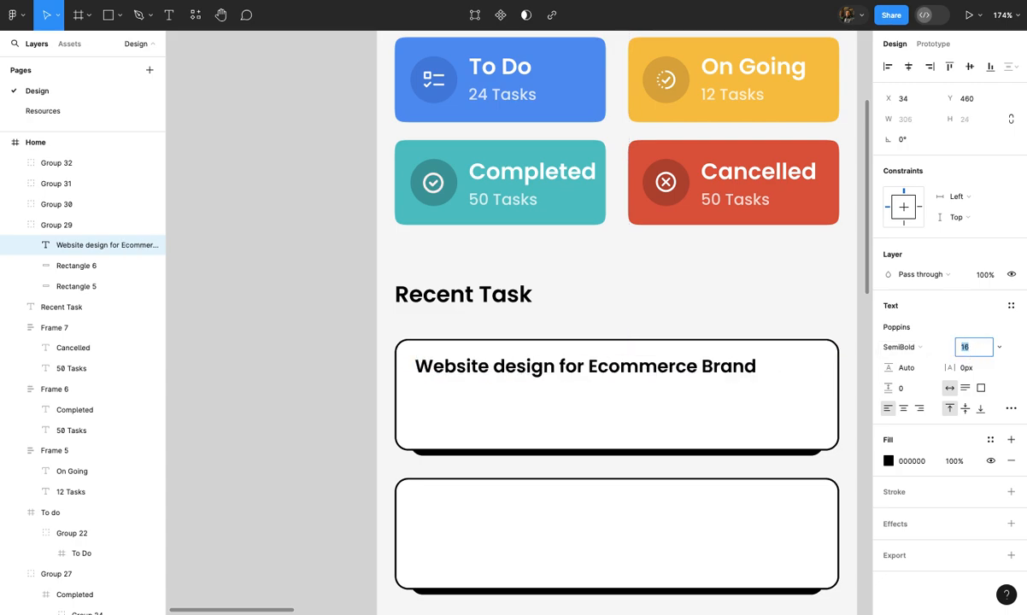
pyautogui.click(734, 331)
pyautogui.scroll(-3, 734, 332)
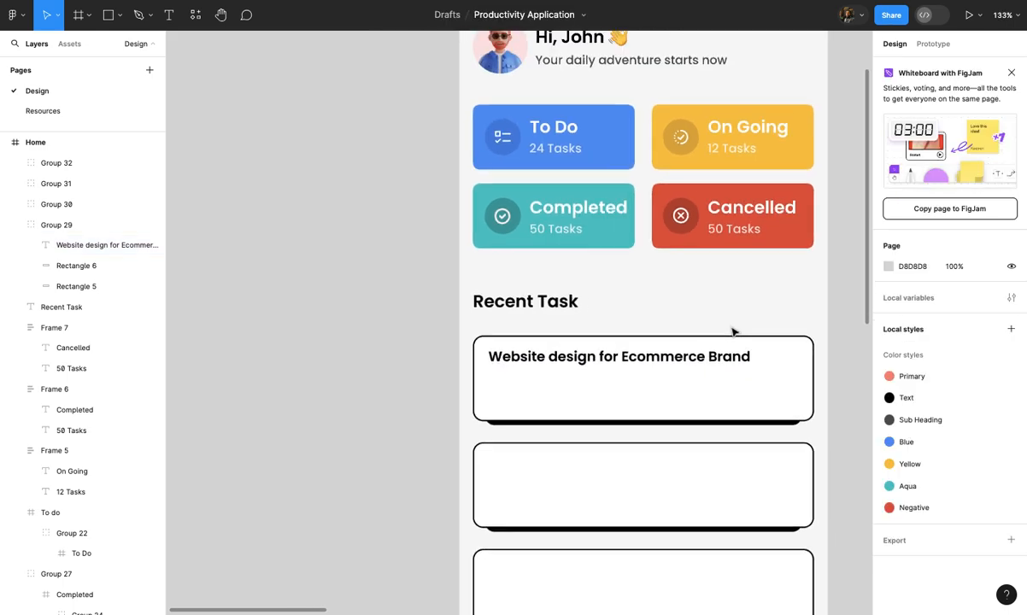
pyautogui.scroll(3, 734, 330)
pyautogui.click(727, 367)
pyautogui.doubleClick(725, 368)
pyautogui.click(740, 303)
pyautogui.scroll(-2, 748, 309)
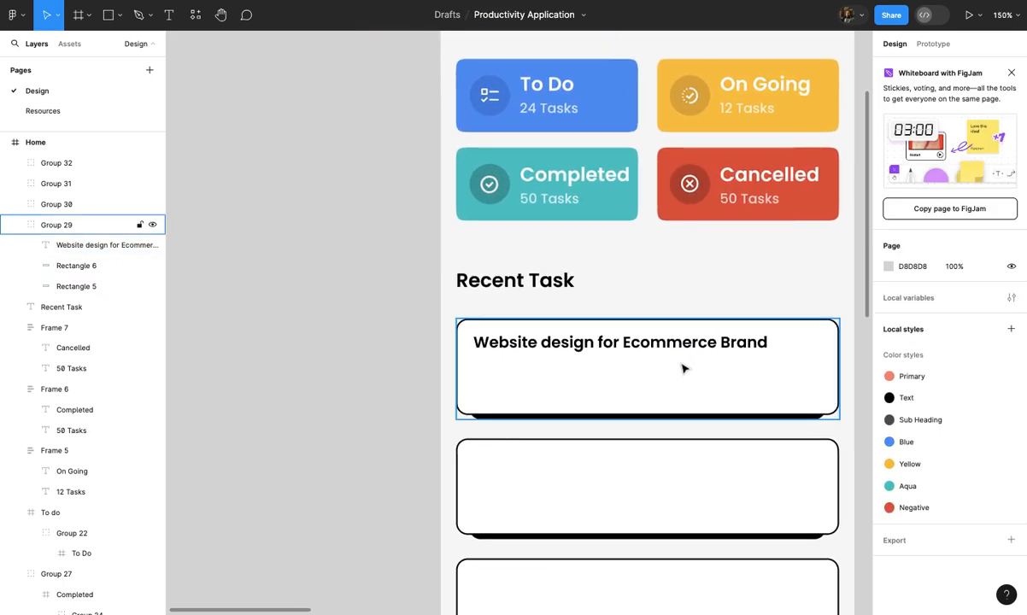
# Add a second text line reading "Website Design" below the title in the first card
pyautogui.doubleClick(599, 375)
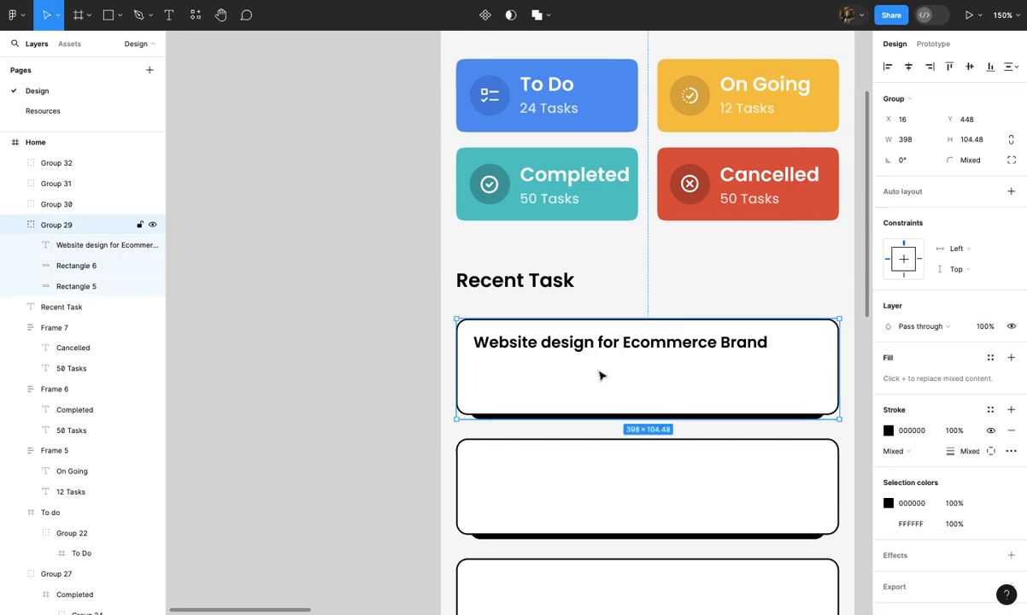
pyautogui.scroll(3, 539, 386)
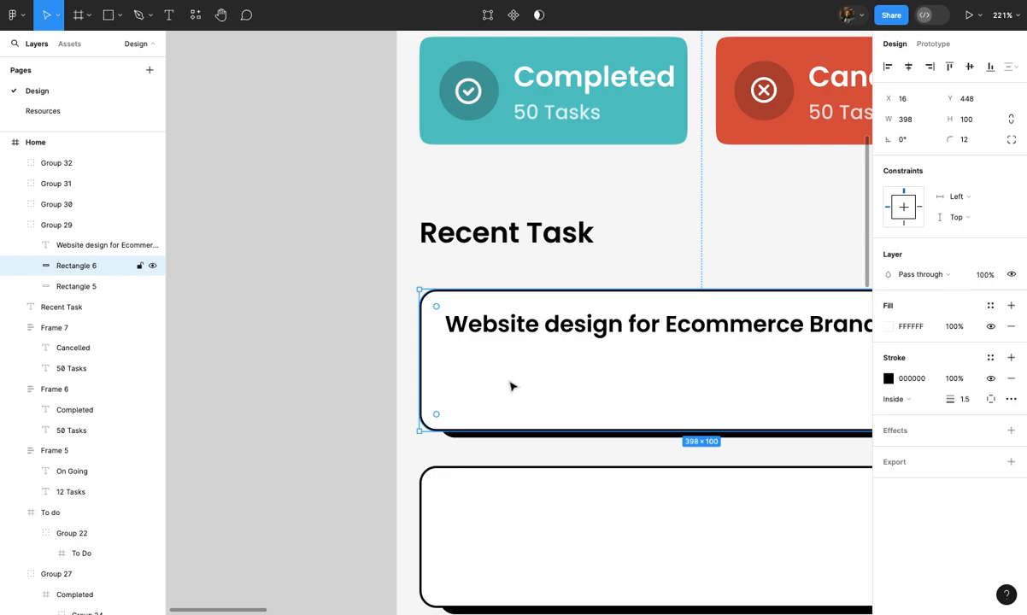
pyautogui.press('t')
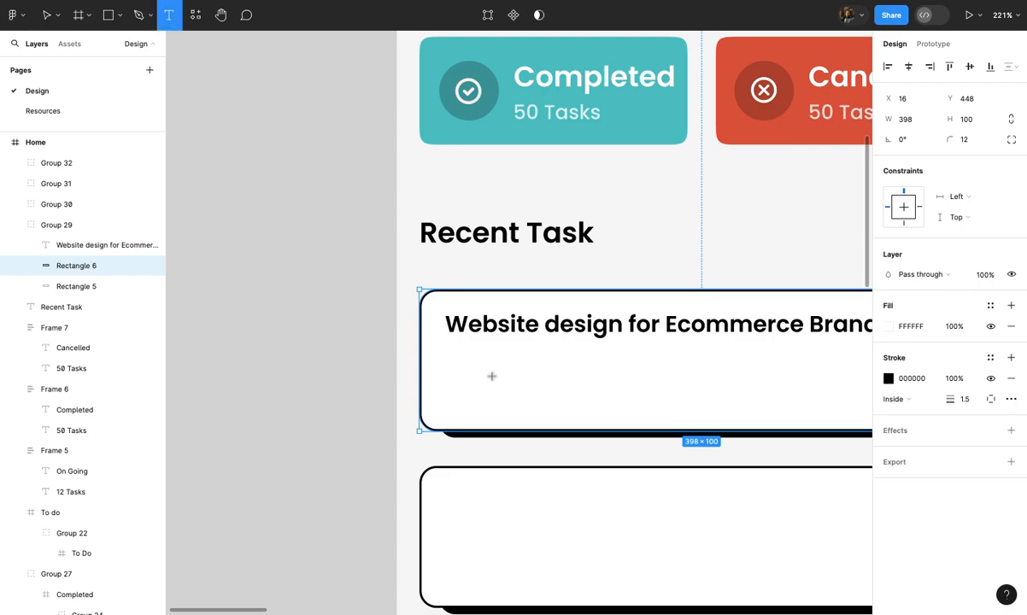
pyautogui.click(453, 354)
pyautogui.write('Degital')
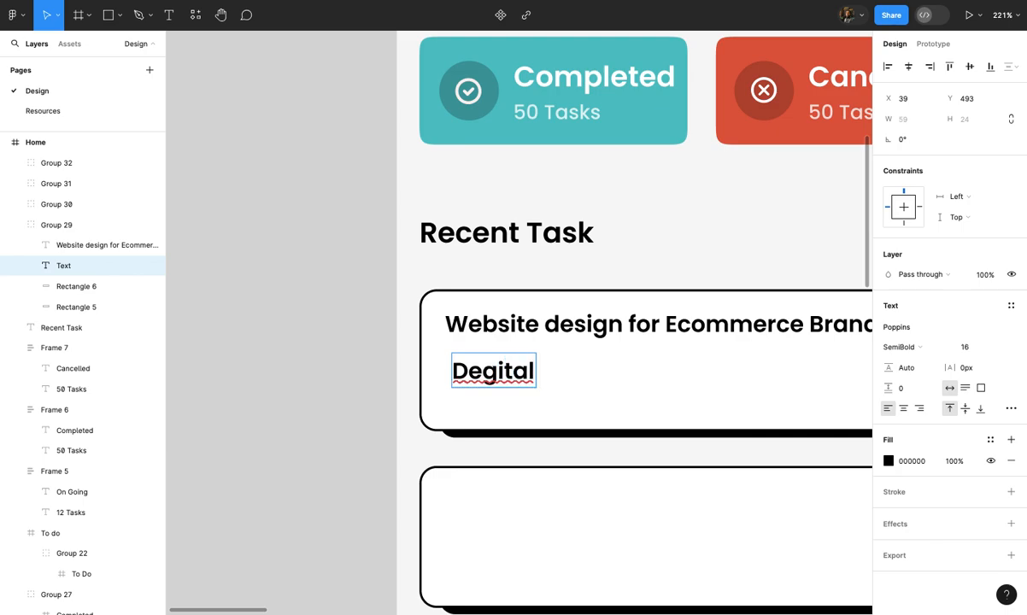
pyautogui.doubleClick(473, 353)
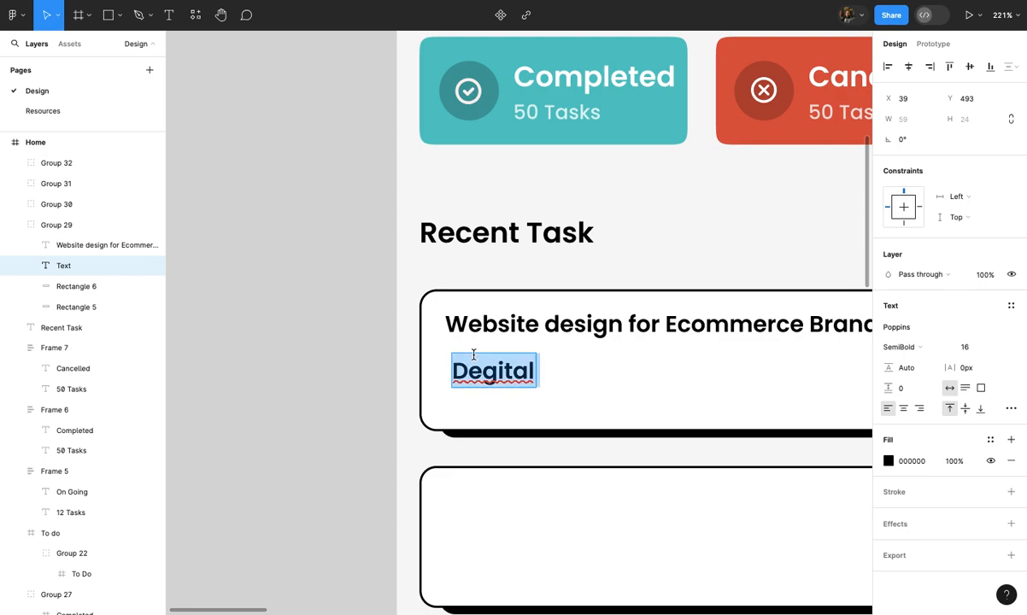
pyautogui.write('Websit')
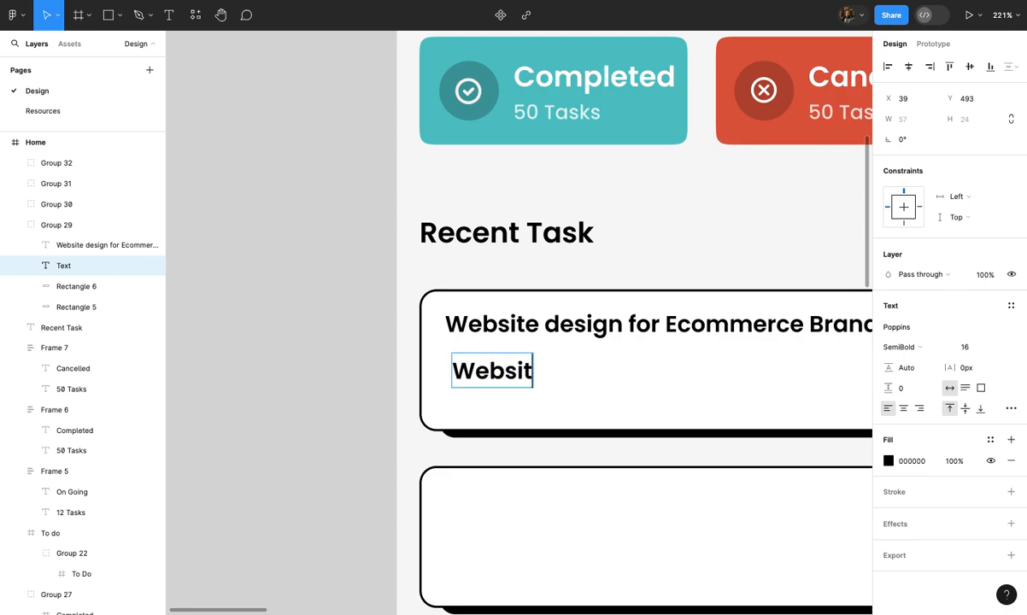
pyautogui.write('e Design')
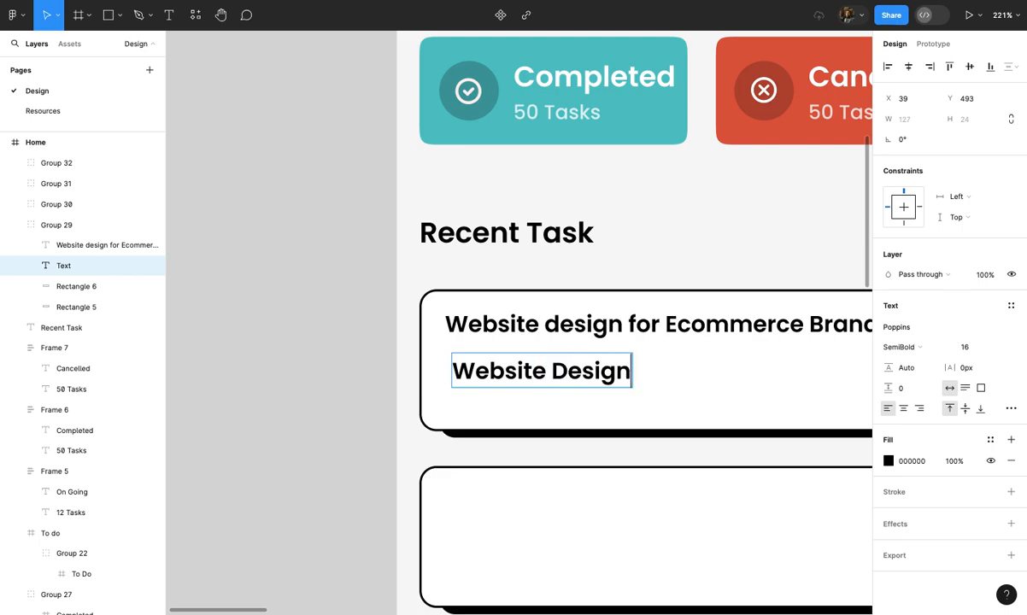
pyautogui.click(571, 279)
# Align the "Website Design" line with the title at X 34, Y 492 and style it Medium at size 14
pyautogui.scroll(-1, 572, 279)
pyautogui.scroll(3, 572, 278)
pyautogui.moveTo(596, 368); pyautogui.dragTo(584, 369)
pyautogui.click(966, 350)
pyautogui.write('14')
pyautogui.press('Return')
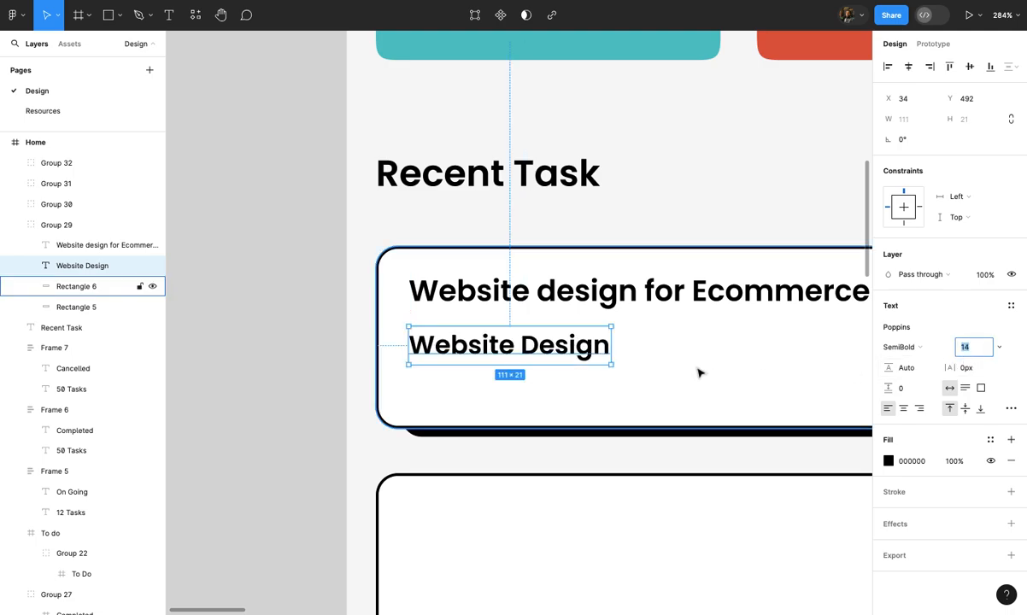
pyautogui.click(898, 347)
pyautogui.click(900, 333)
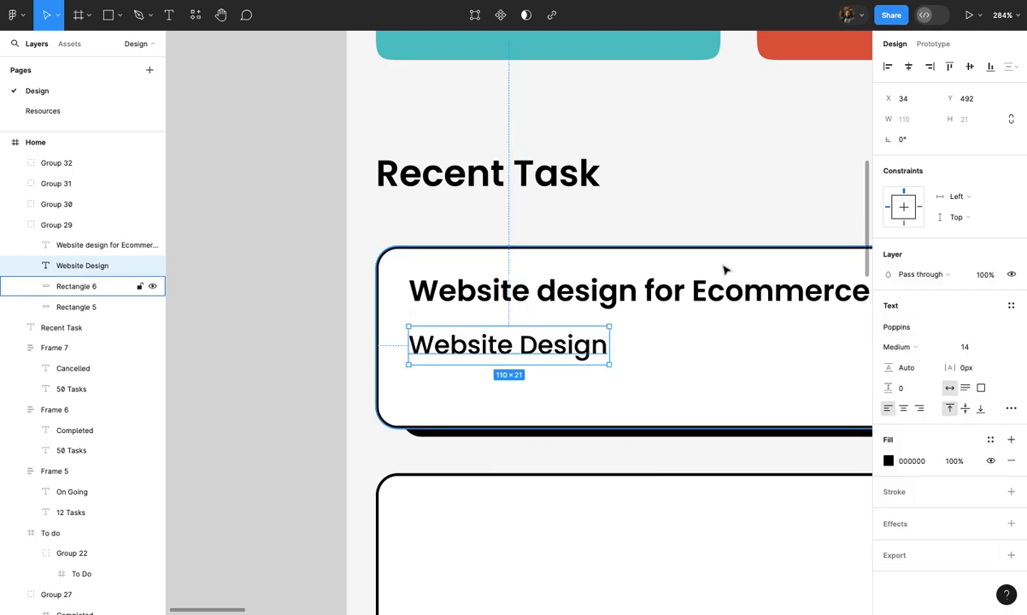
# Apply the Sub Heading colour style to the "Website Design" text
pyautogui.scroll(-3, 663, 242)
pyautogui.click(991, 440)
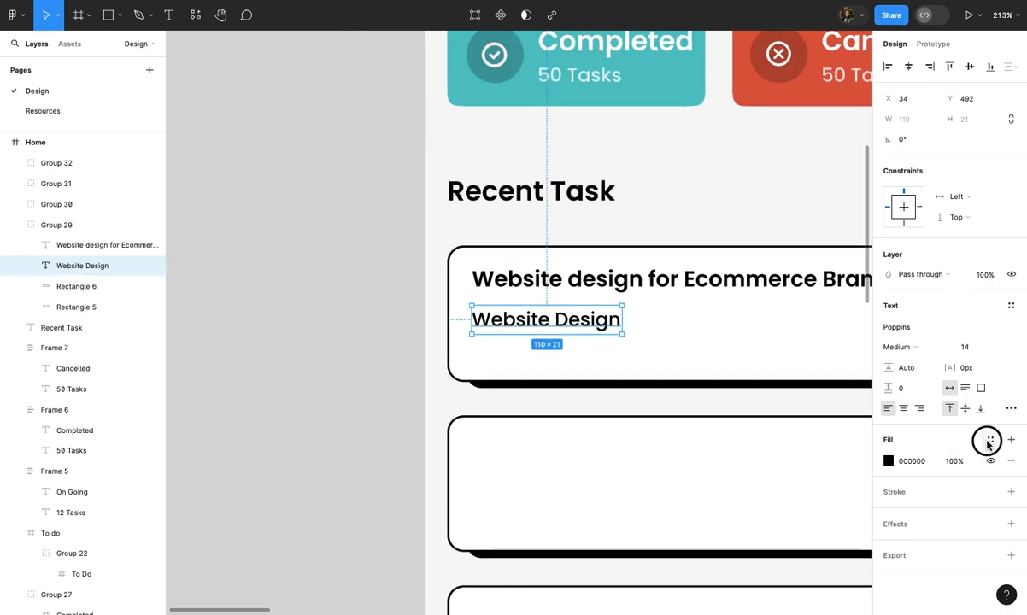
pyautogui.click(782, 509)
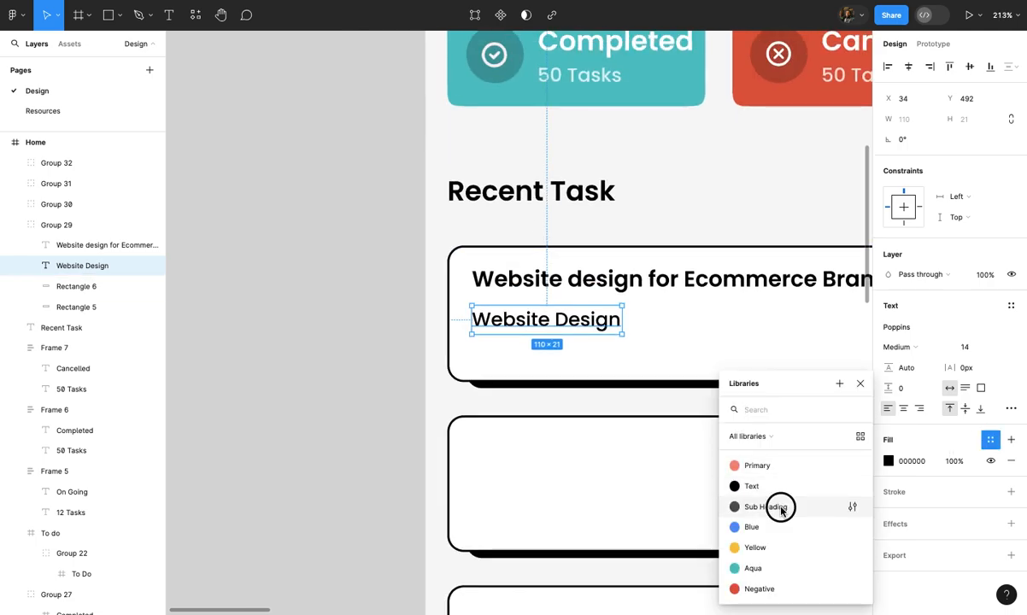
pyautogui.click(707, 404)
pyautogui.scroll(-1, 706, 405)
pyautogui.scroll(1, 706, 404)
pyautogui.click(631, 394)
pyautogui.scroll(1, 603, 407)
pyautogui.doubleClick(601, 409)
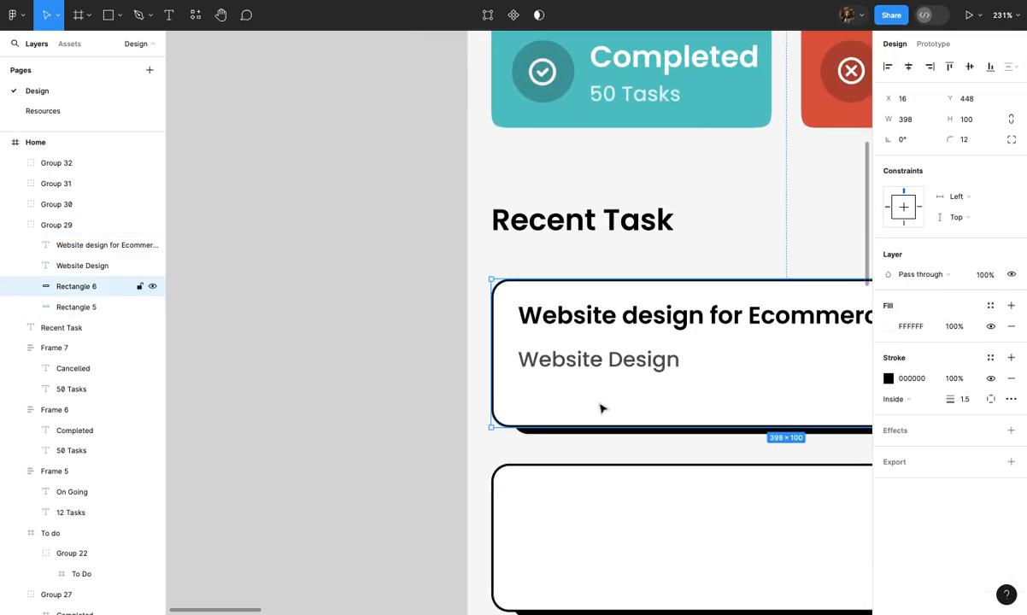
pyautogui.scroll(-2, 601, 409)
pyautogui.click(477, 426)
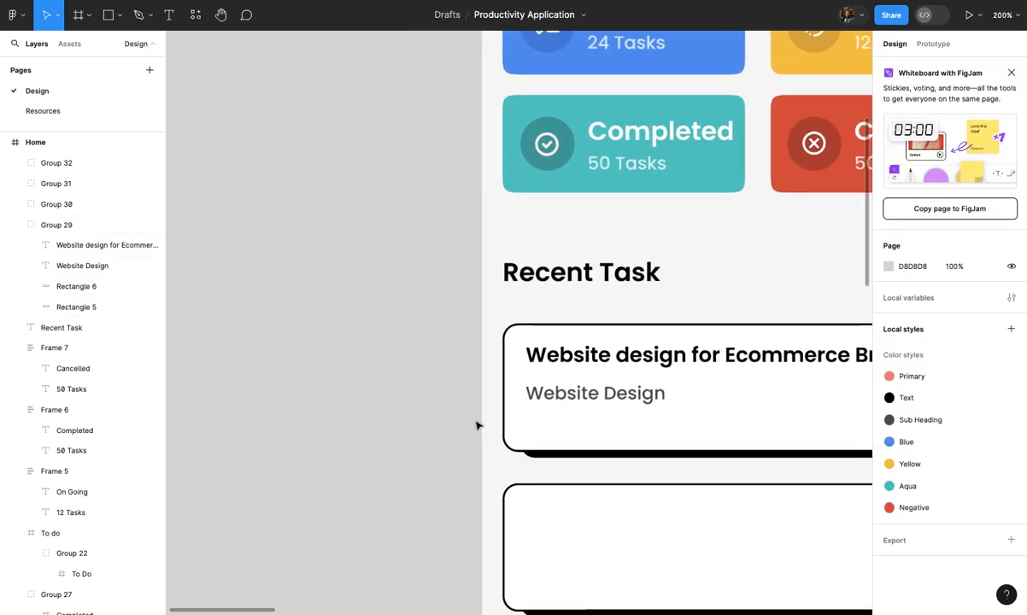
# Copy the checklist icon from the To Do card into the first Recent Task card, at X 34, Y 517 below "Website Design"
pyautogui.scroll(1, 477, 424)
pyautogui.scroll(3, 477, 424)
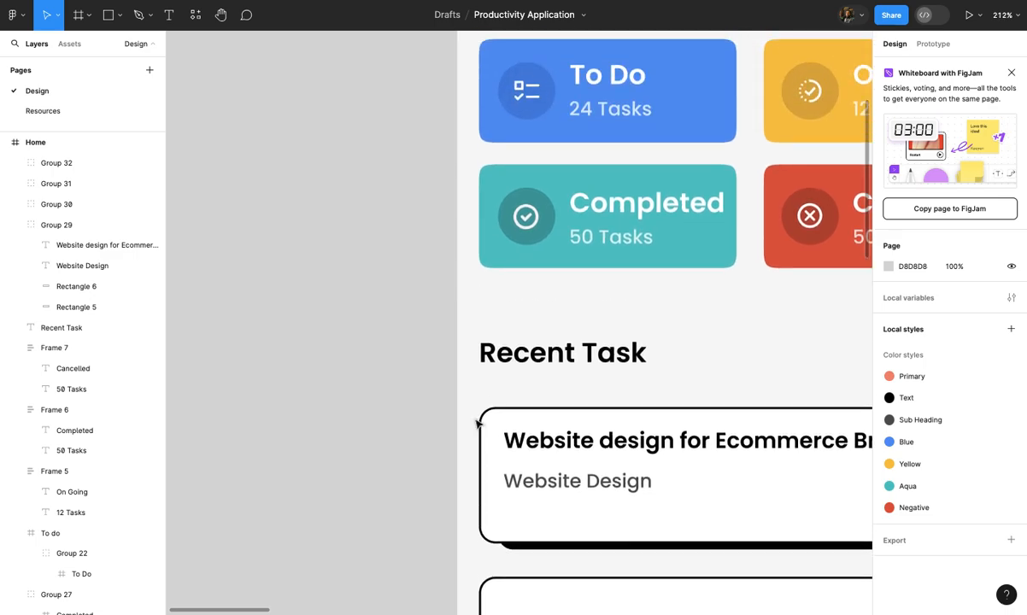
pyautogui.scroll(1, 479, 402)
pyautogui.scroll(4, 500, 358)
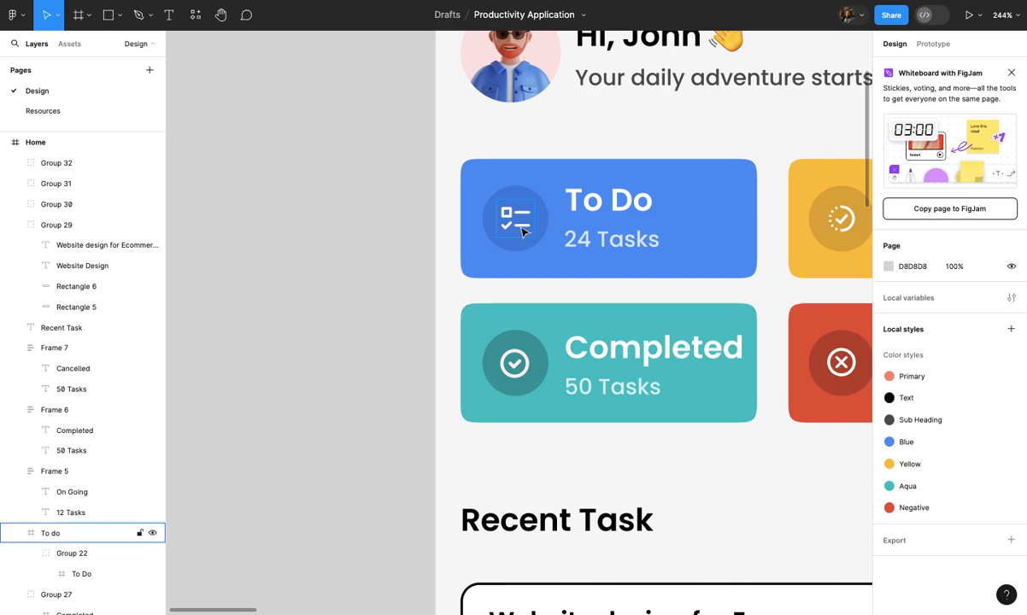
pyautogui.click(525, 229)
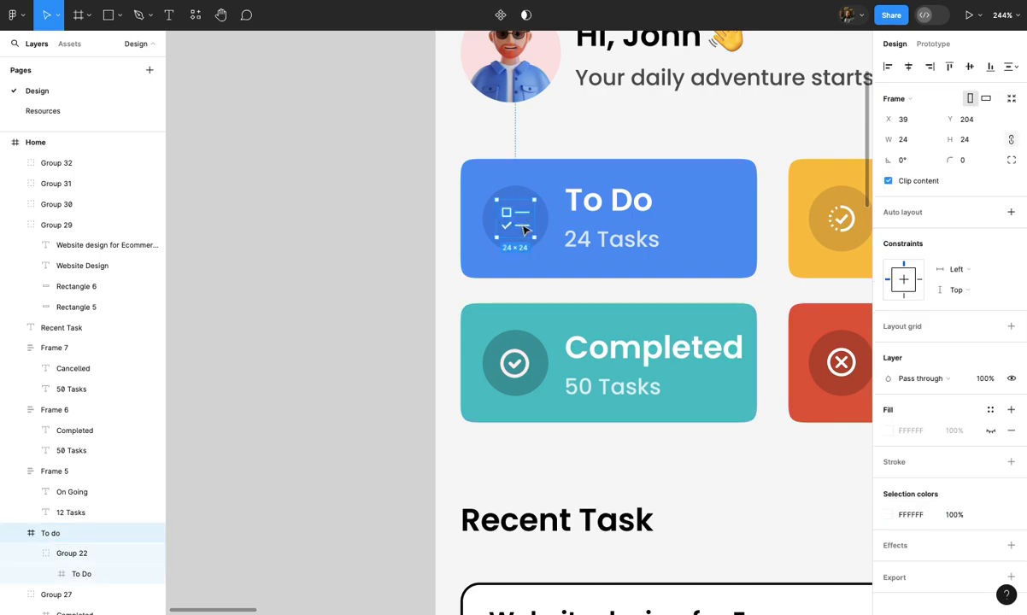
pyautogui.scroll(-5, 524, 231)
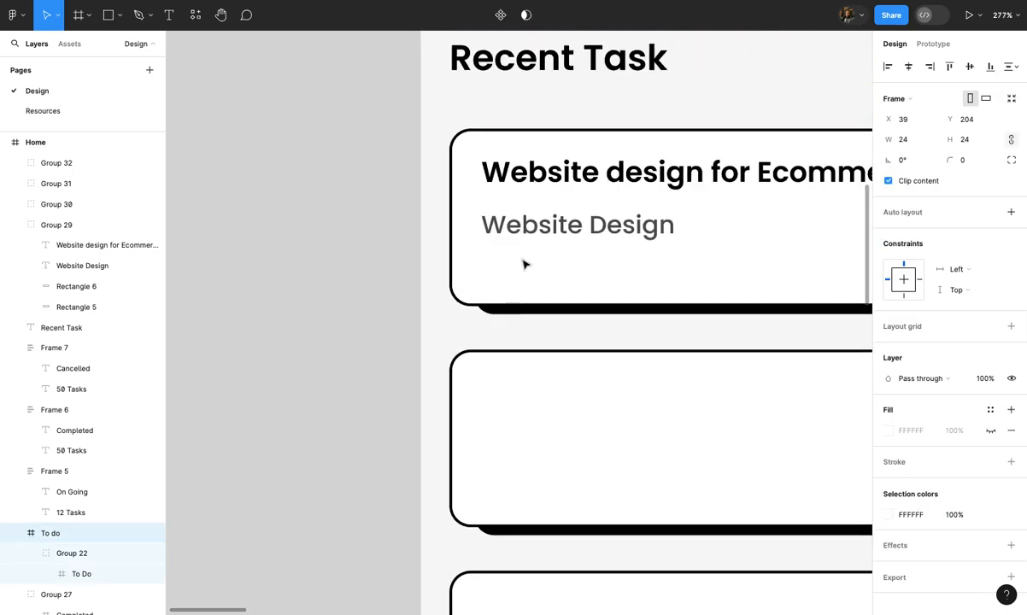
pyautogui.click(525, 268)
pyautogui.click(525, 270)
pyautogui.scroll(3, 524, 270)
pyautogui.hotkey('ctrl', 'v')
pyautogui.moveTo(551, 220); pyautogui.dragTo(515, 291)
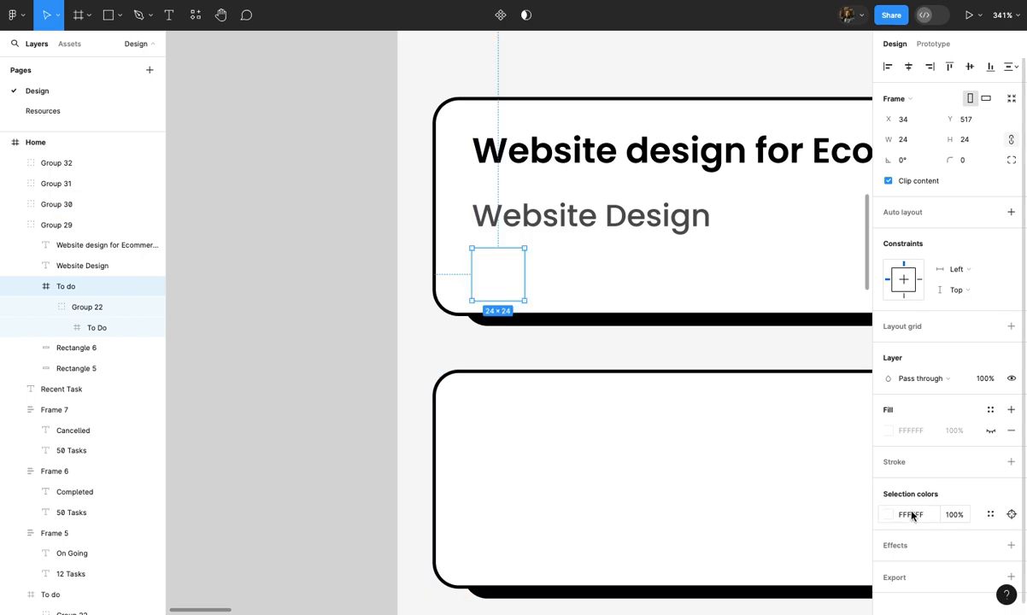
# Recolour the checklist icon in the first Recent Task card to black, 000000
pyautogui.click(885, 519)
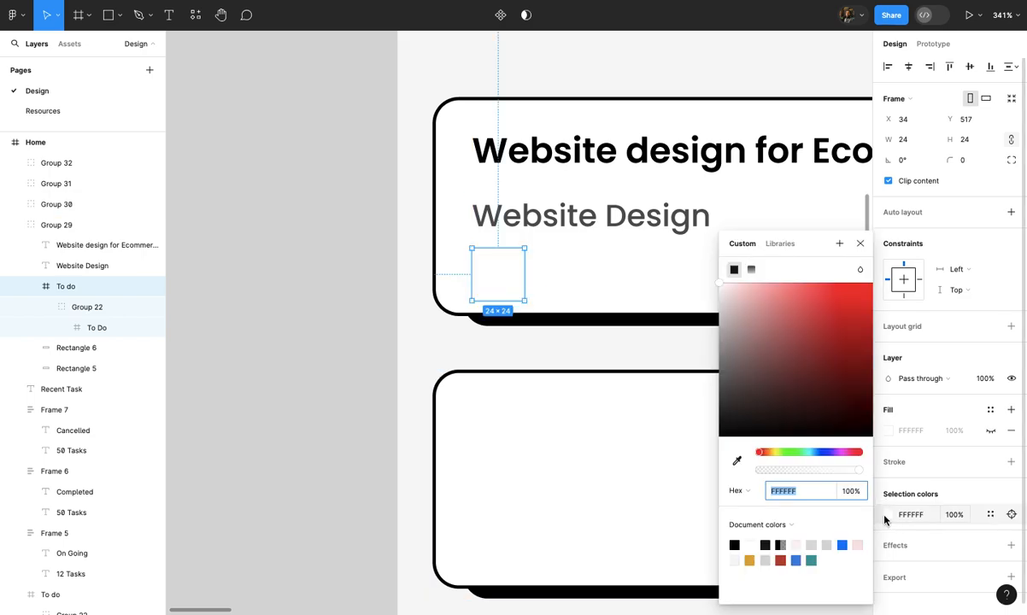
pyautogui.click(748, 408)
pyautogui.click(635, 390)
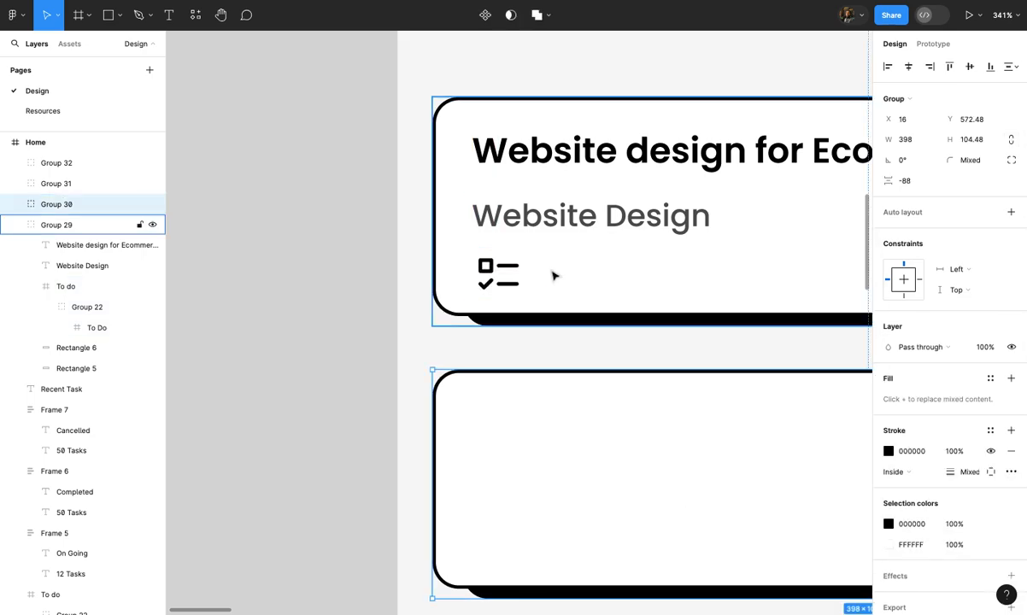
# Add the text "4 Tasks" beside the checklist icon in the first card and centre it vertically on the icon
pyautogui.doubleClick(553, 275)
pyautogui.press('t')
pyautogui.click(559, 263)
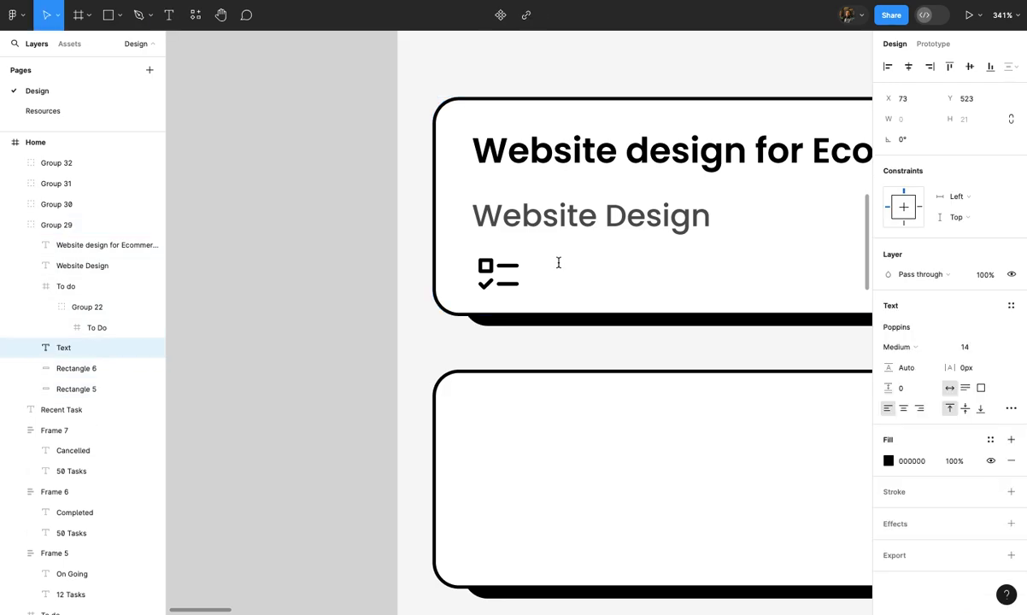
pyautogui.write('4 Tasks')
pyautogui.press('Escape')
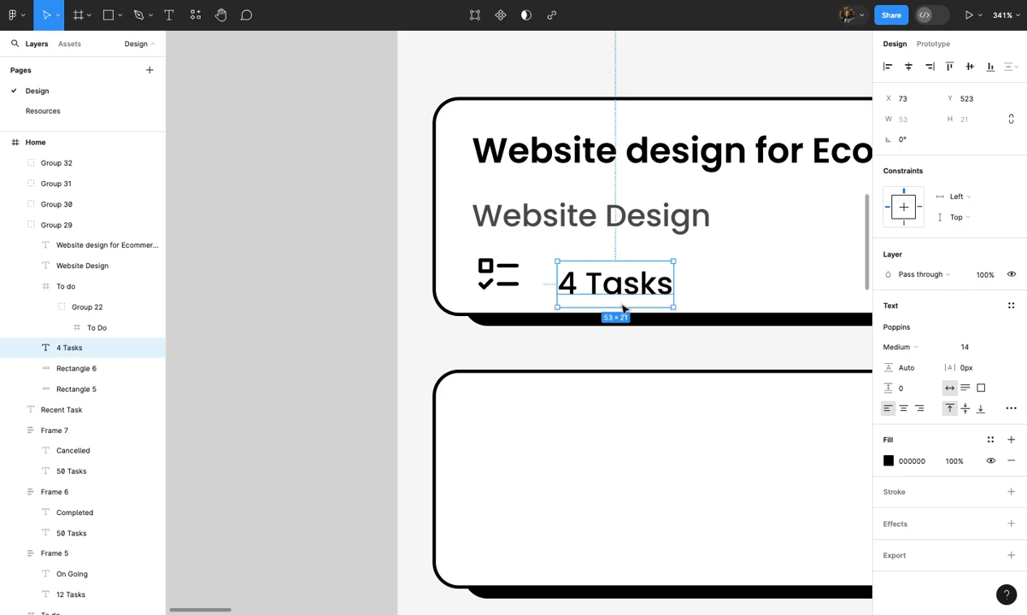
pyautogui.moveTo(623, 308)
pyautogui.mouseDown()
pyautogui.moveTo(610, 289)
pyautogui.moveTo(606, 297)
pyautogui.mouseUp()
# Combine the checklist icon and "4 Tasks" in a horizontal auto layout with a spacing of 4
pyautogui.click(496, 277)
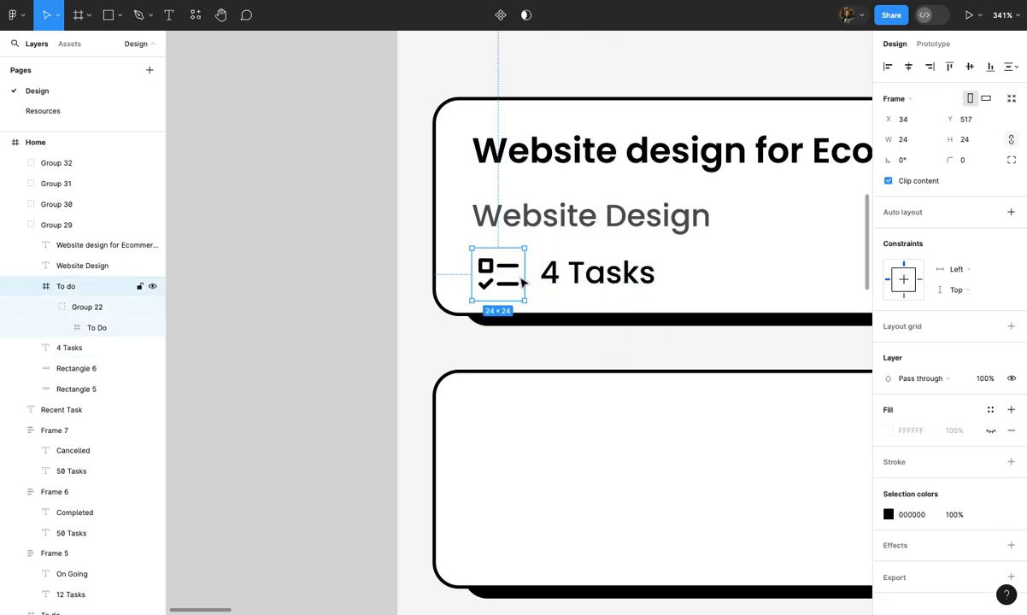
pyautogui.keyDown('shift'); pyautogui.click(571, 275); pyautogui.keyUp('shift')
pyautogui.hotkey('shift', 'a')
pyautogui.moveTo(531, 274); pyautogui.dragTo(545, 232)
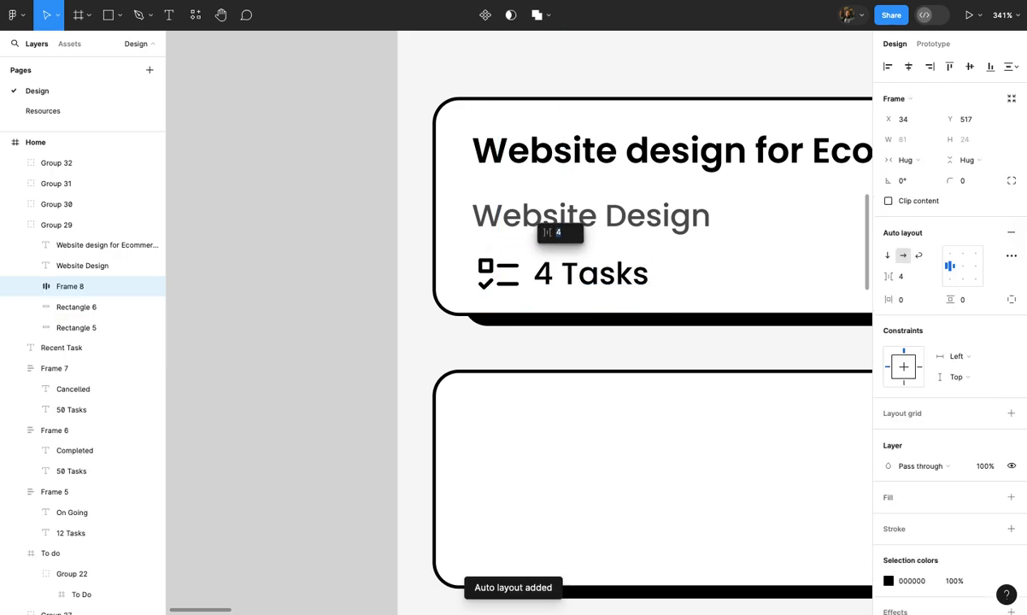
pyautogui.click(552, 325)
# Combine the first card's title, "Website Design" line and task count row in a vertical auto layout with a spacing of 4
pyautogui.keyDown('ctrl'); pyautogui.scroll(-5, 553, 333); pyautogui.keyUp('ctrl')
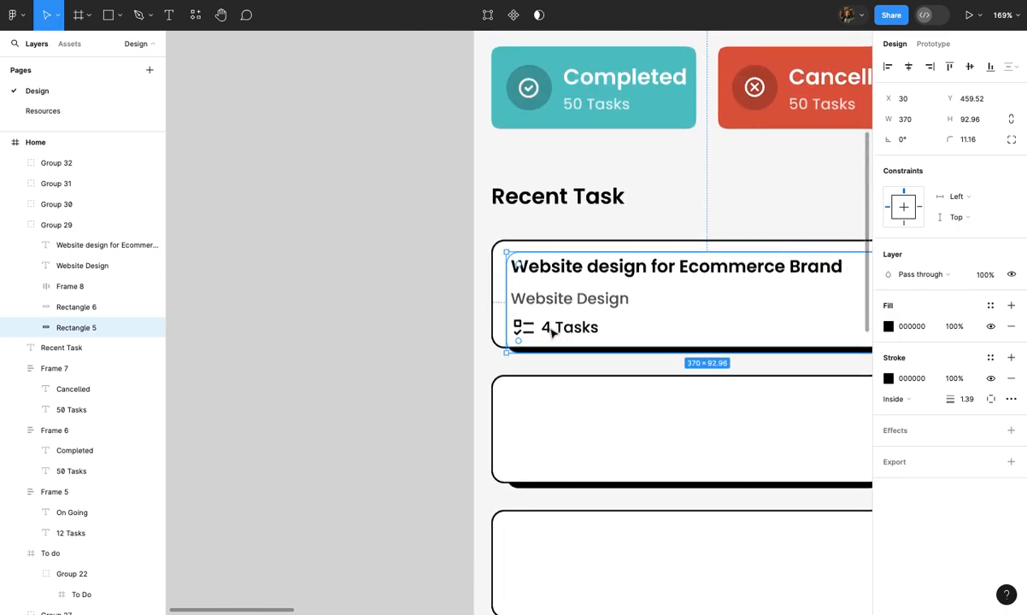
pyautogui.keyDown('ctrl'); pyautogui.scroll(5, 552, 334); pyautogui.keyUp('ctrl')
pyautogui.click(560, 335)
pyautogui.hscroll(2, 564, 338)
pyautogui.keyDown('ctrl'); pyautogui.scroll(-5, 577, 342); pyautogui.keyUp('ctrl')
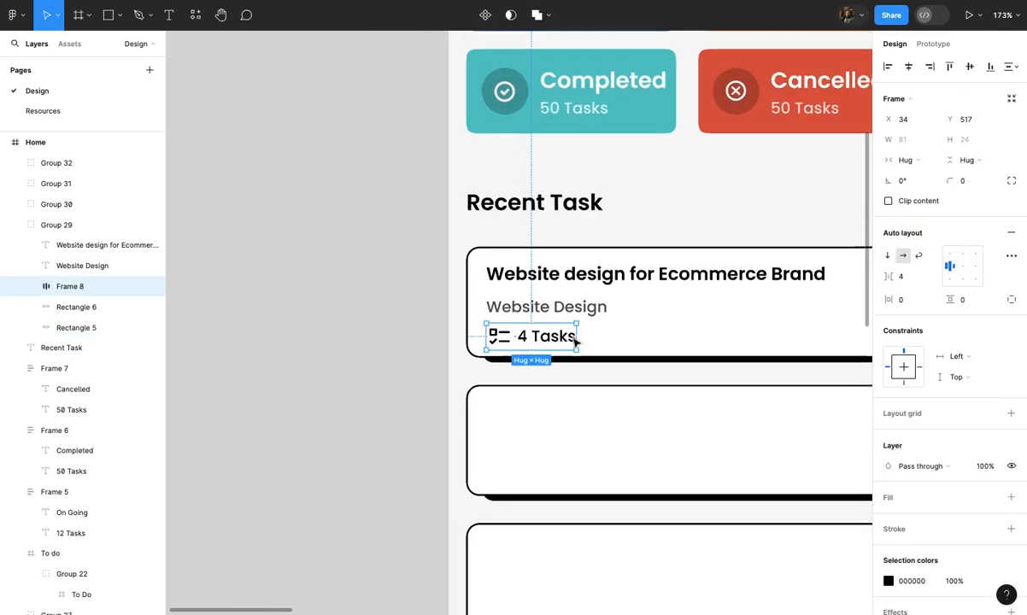
pyautogui.keyDown('ctrl'); pyautogui.scroll(3, 577, 342); pyautogui.keyUp('ctrl')
pyautogui.keyDown('shift'); pyautogui.click(495, 297); pyautogui.keyUp('shift')
pyautogui.keyDown('shift'); pyautogui.click(547, 250); pyautogui.keyUp('shift')
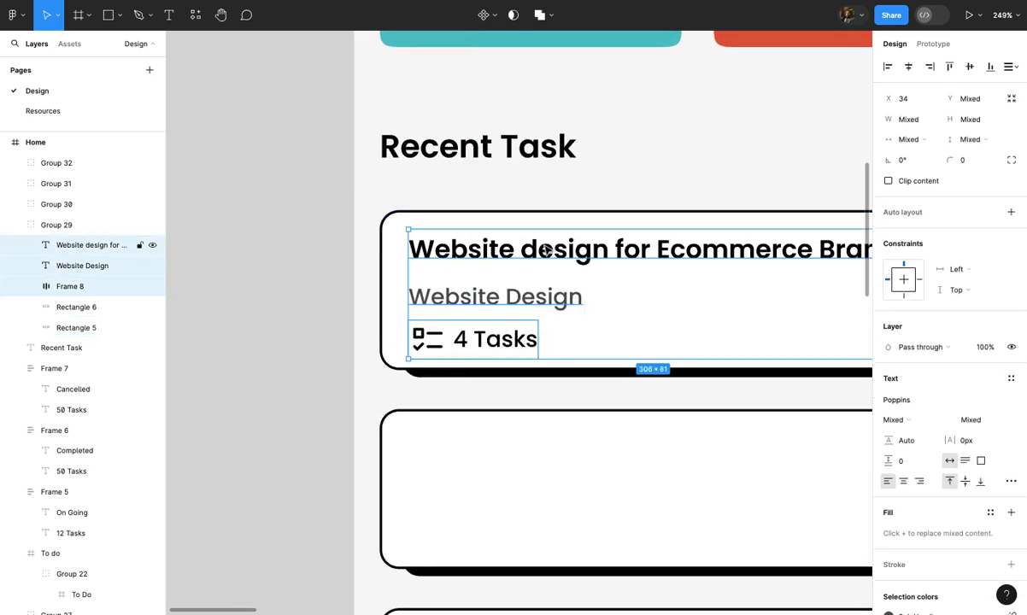
pyautogui.hotkey('shift', 'a')
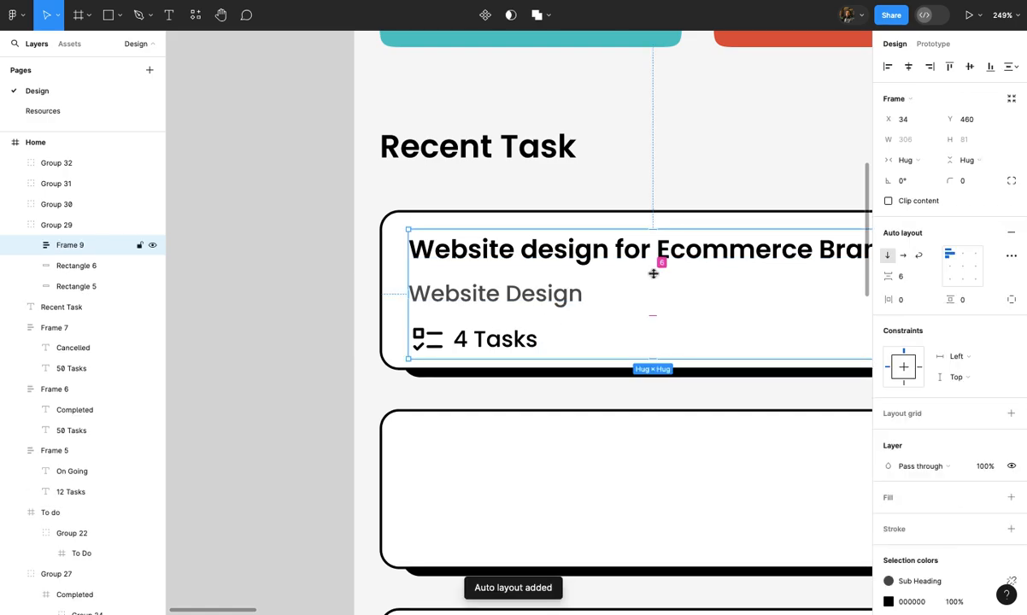
pyautogui.moveTo(654, 273); pyautogui.dragTo(654, 269)
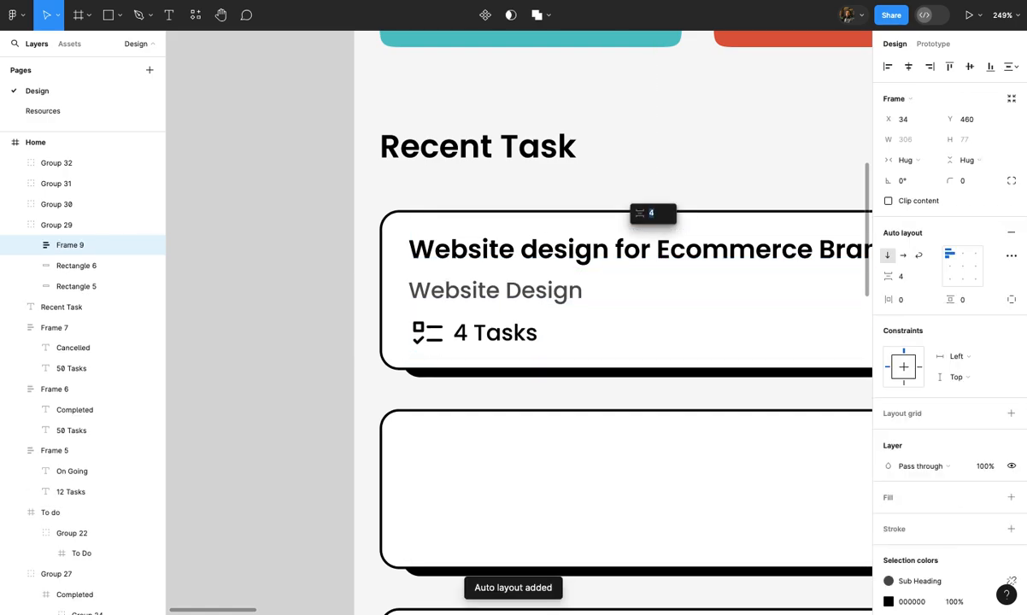
pyautogui.press('Return')
# Copy the first card's complete text block into the second Recent Task card at X 34, Y 584
pyautogui.keyDown('ctrl'); pyautogui.scroll(-4, 587, 267); pyautogui.keyUp('ctrl')
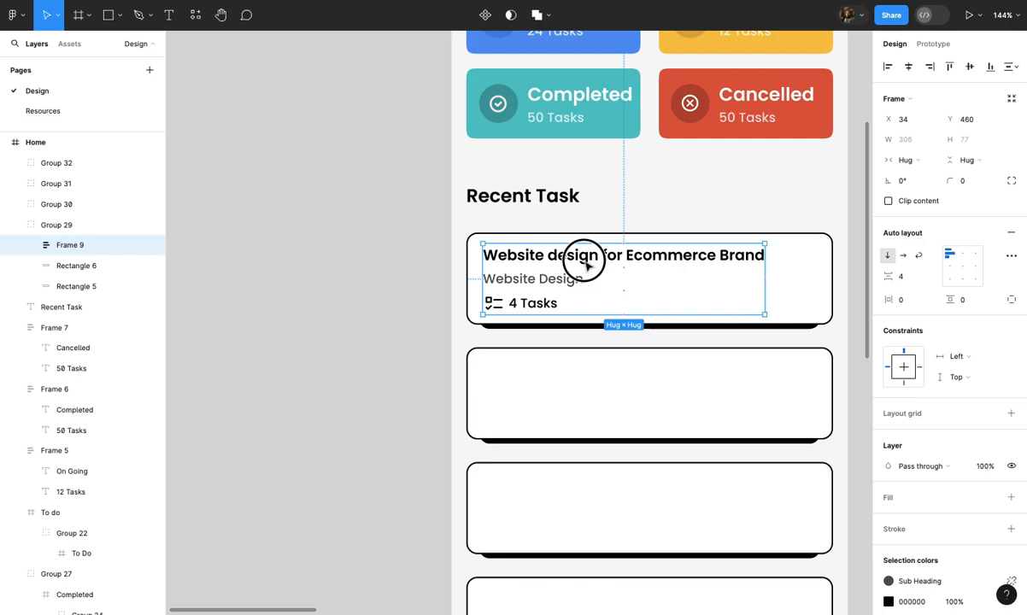
pyautogui.keyDown('ctrl'); pyautogui.scroll(4, 587, 267); pyautogui.keyUp('ctrl')
pyautogui.keyDown('ctrl'); pyautogui.scroll(2, 587, 267); pyautogui.keyUp('ctrl')
pyautogui.keyDown('ctrl'); pyautogui.scroll(-4, 584, 252); pyautogui.keyUp('ctrl')
pyautogui.keyDown('ctrl'); pyautogui.scroll(2, 594, 240); pyautogui.keyUp('ctrl')
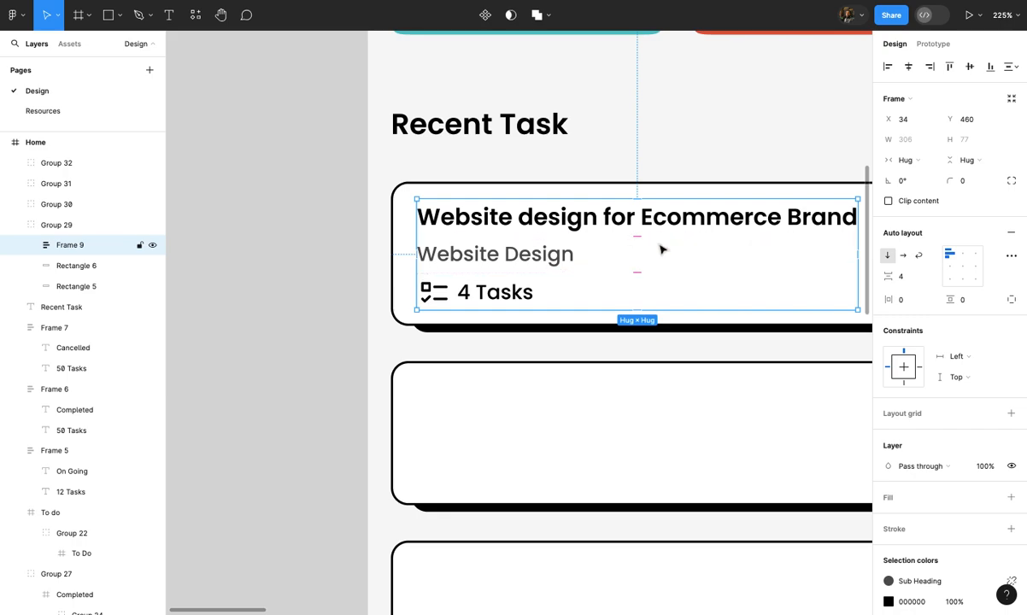
pyautogui.keyDown('ctrl'); pyautogui.scroll(-3, 531, 309); pyautogui.keyUp('ctrl')
pyautogui.keyDown('ctrl'); pyautogui.scroll(2, 547, 372); pyautogui.keyUp('ctrl')
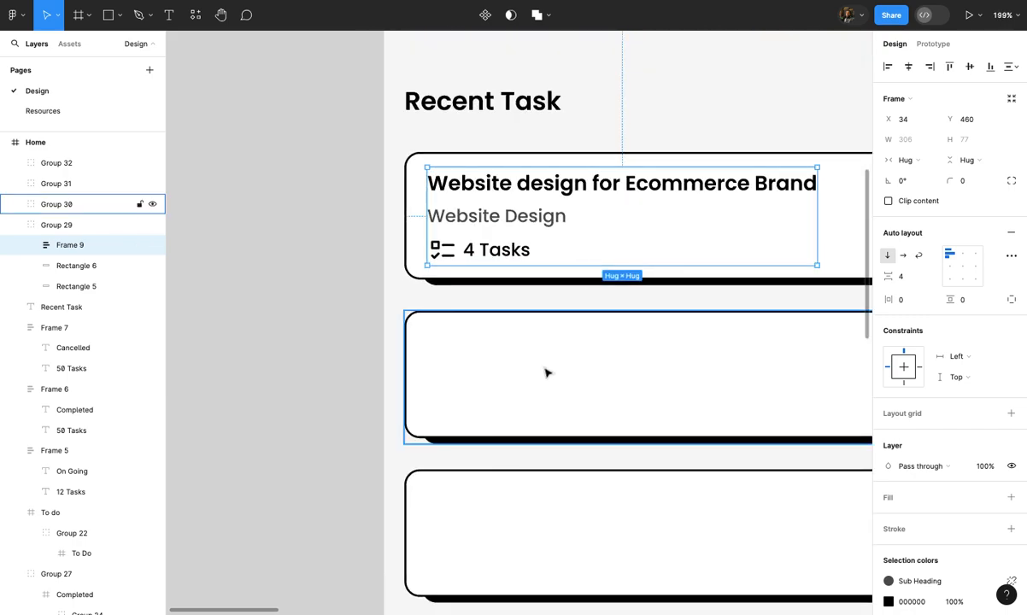
pyautogui.click(547, 372)
pyautogui.hotkey('ctrl', 'v')
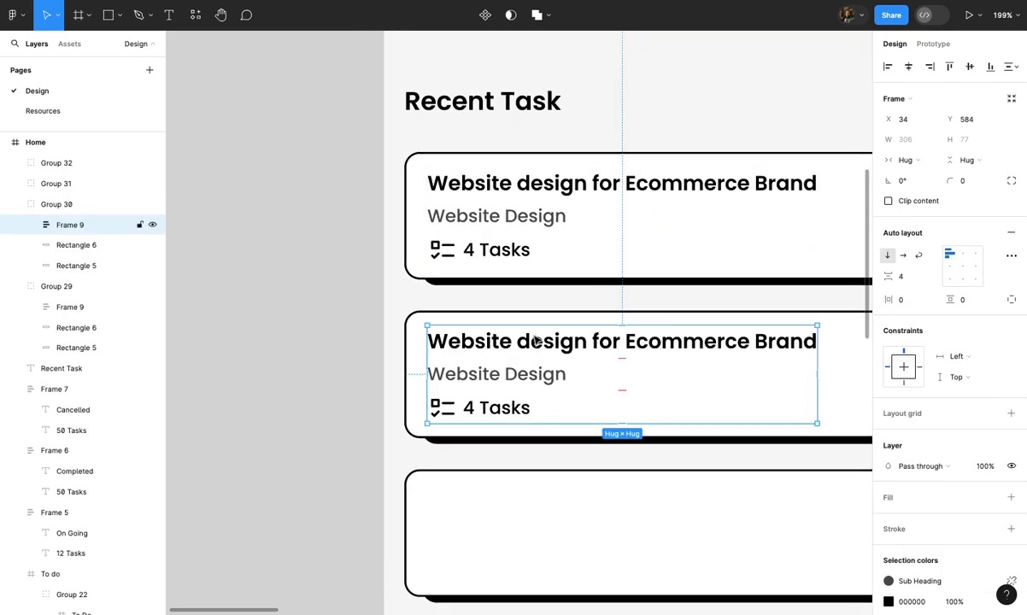
# Change the second card's title to "Dashboard for ABC company"
pyautogui.doubleClick(532, 334)
pyautogui.keyDown('ctrl'); pyautogui.scroll(-2, 531, 335); pyautogui.keyUp('ctrl')
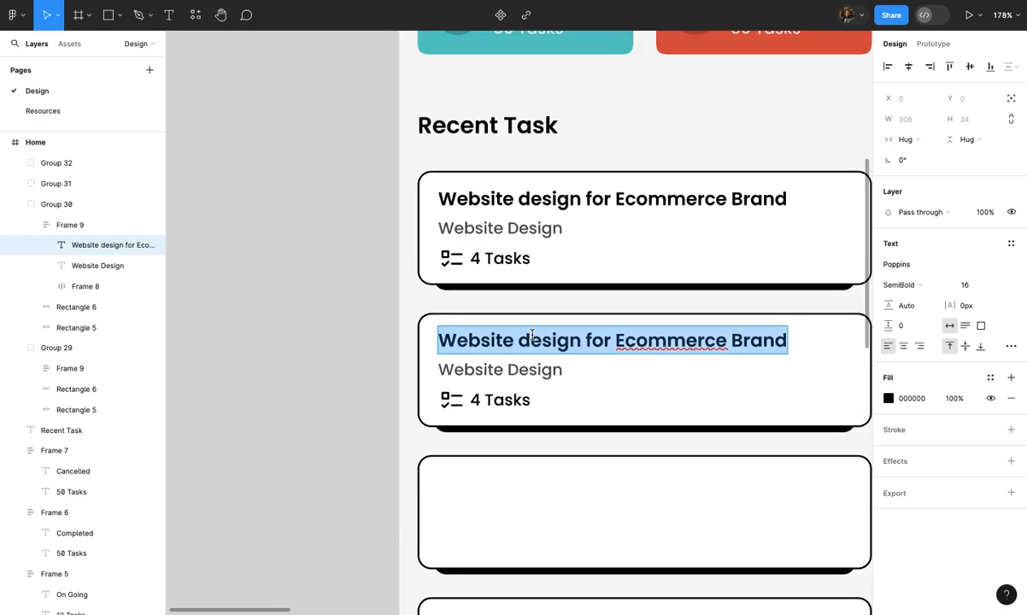
pyautogui.write('Dash')
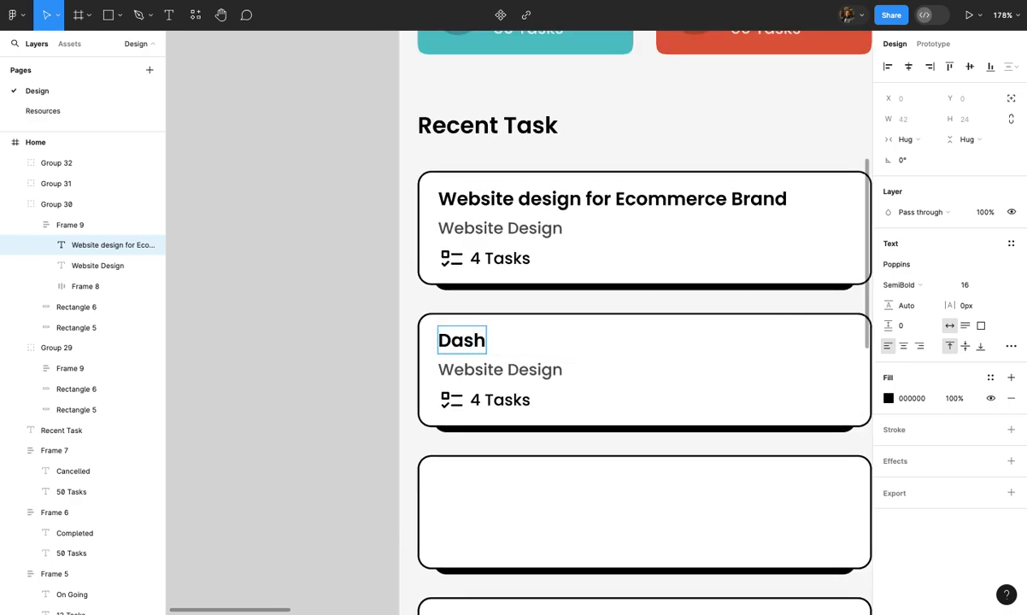
pyautogui.write('v')
pyautogui.press('BackSpace')
pyautogui.write('b')
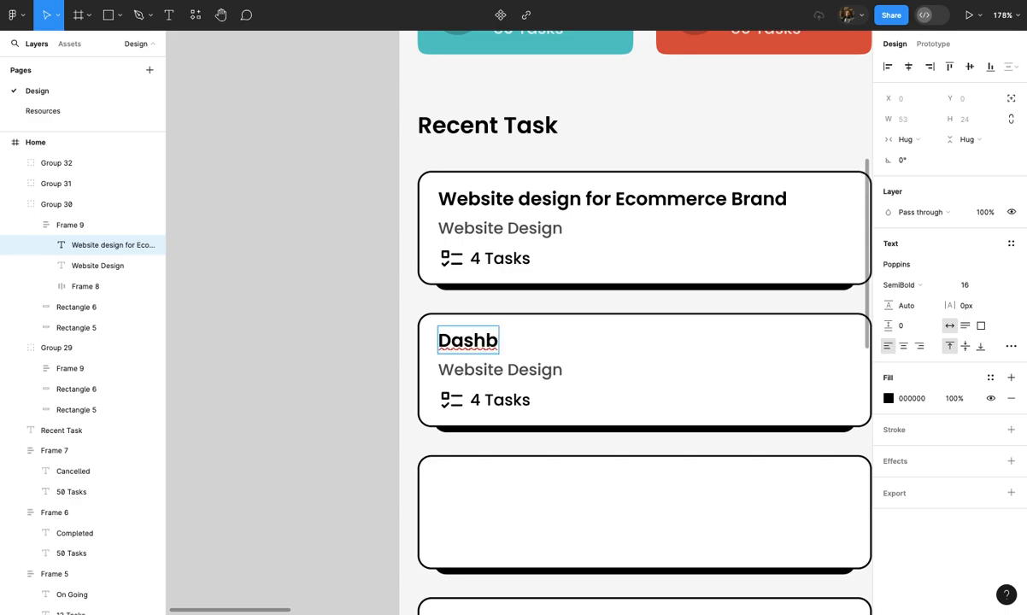
pyautogui.write('oard for ')
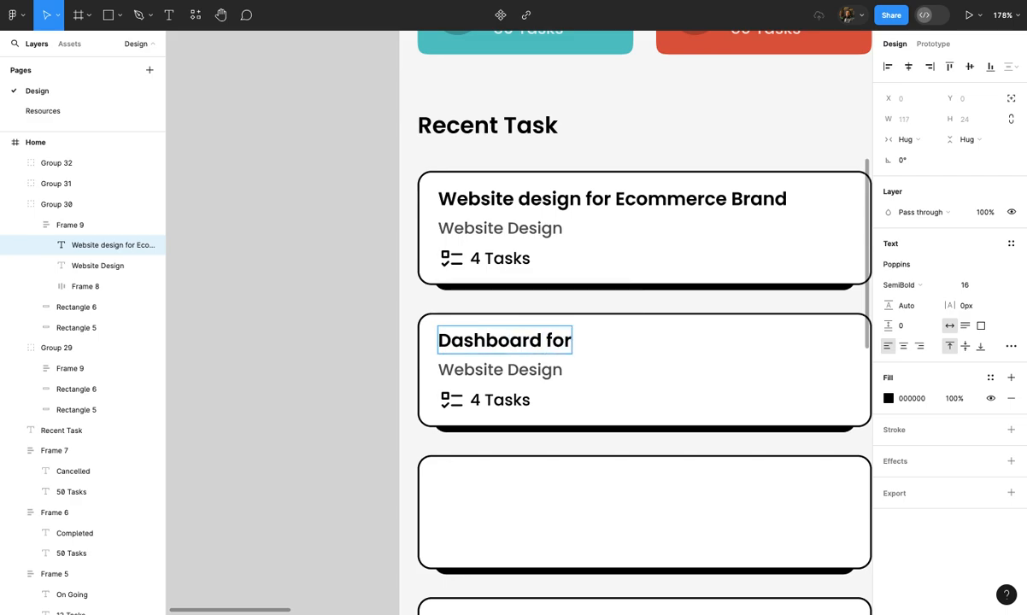
pyautogui.write('ABC')
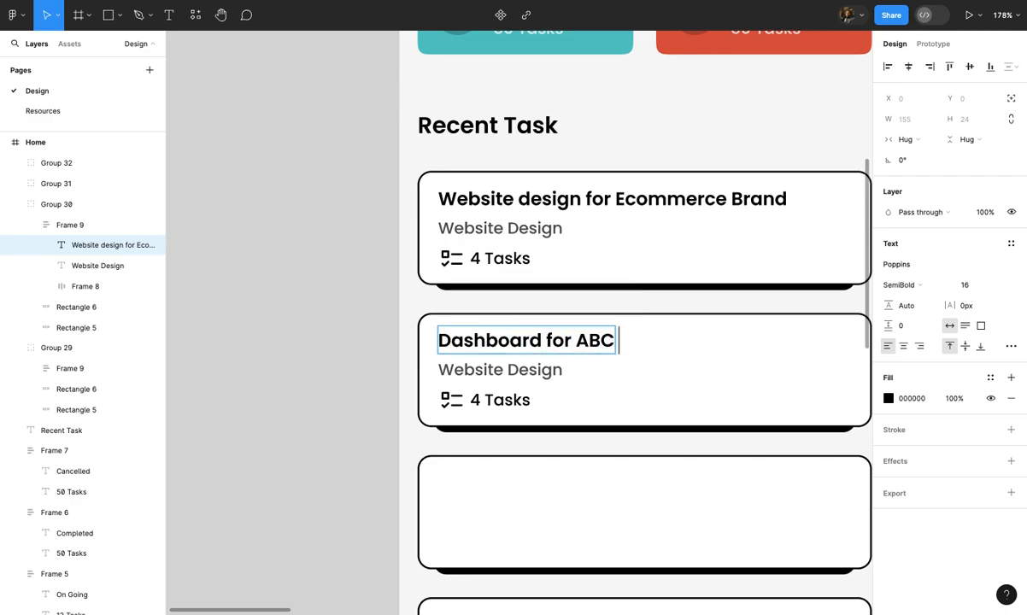
pyautogui.write(' company')
pyautogui.press('Escape')
# Change the second card's category line to "SAAS"
pyautogui.click(504, 369)
pyautogui.doubleClick(504, 370)
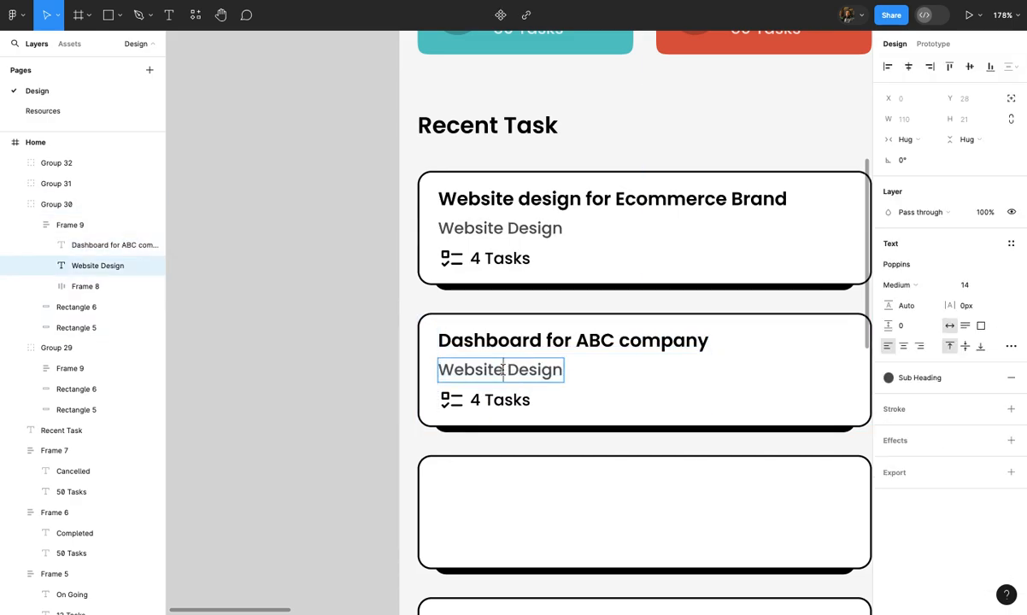
pyautogui.tripleClick(503, 370)
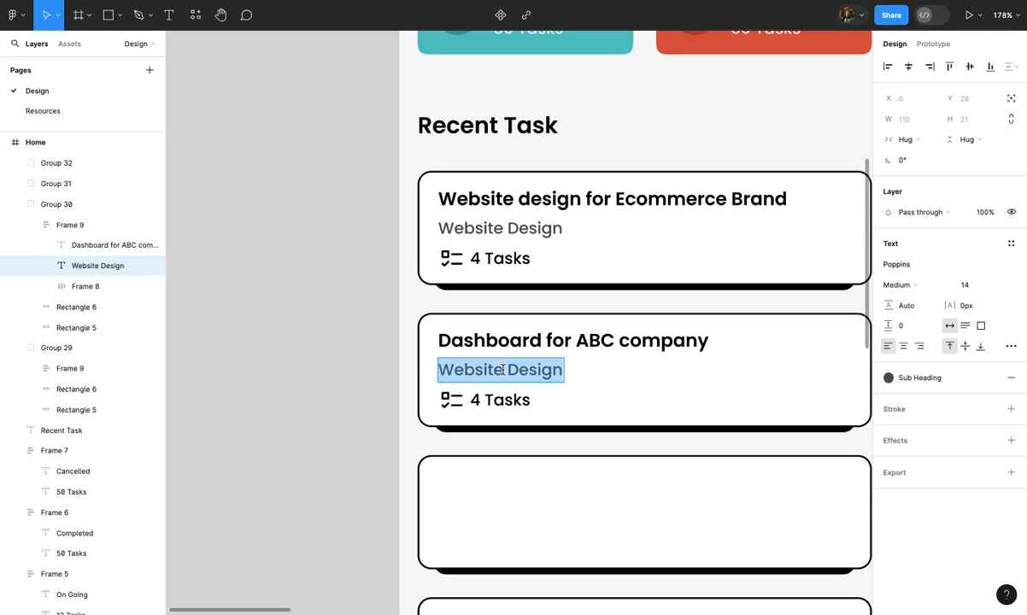
pyautogui.write('S')
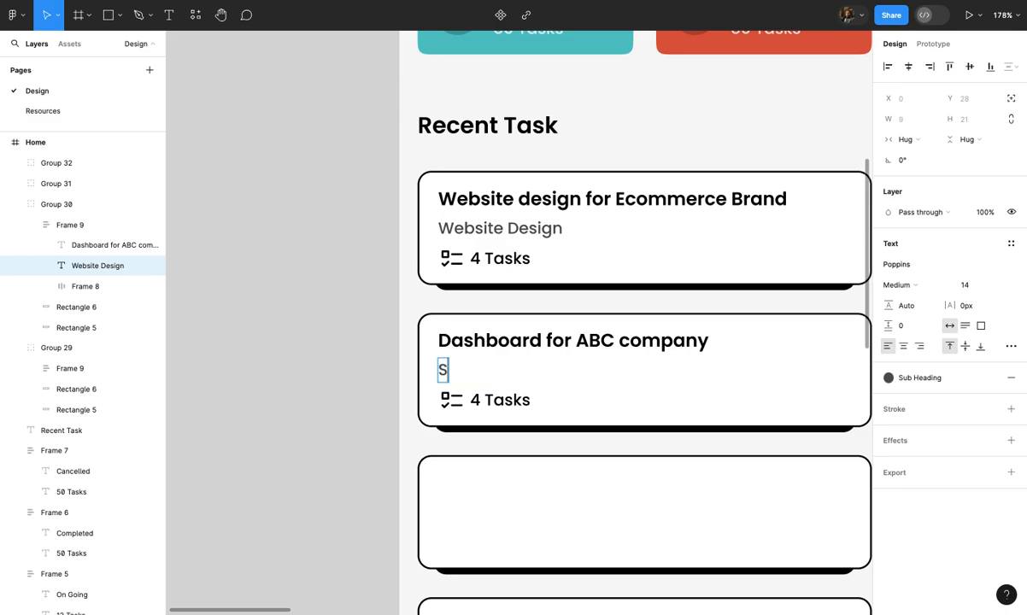
pyautogui.click(367, 360)
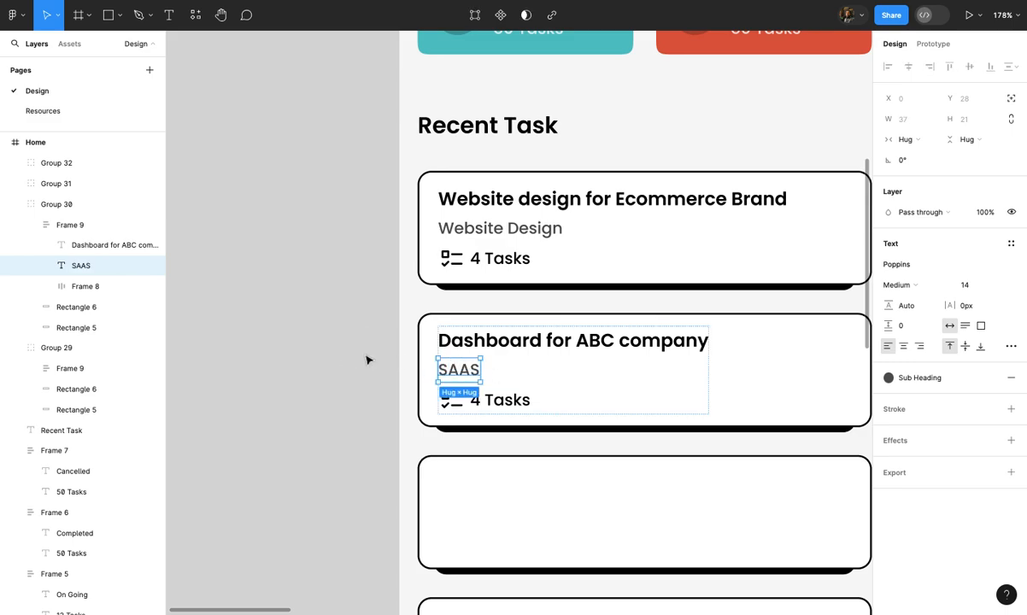
pyautogui.click(368, 360)
# Copy the second card's text block into the third Recent Task card at X 34, Y 709
pyautogui.scroll(3, 368, 360)
pyautogui.doubleClick(469, 342)
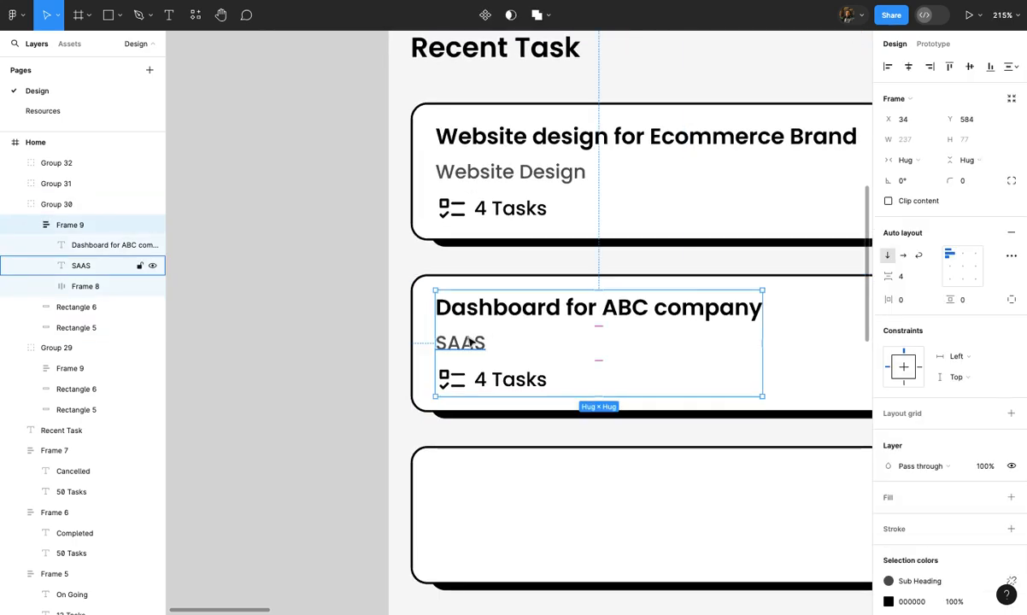
pyautogui.scroll(-5, 469, 342)
pyautogui.click(500, 348)
pyautogui.doubleClick(502, 348)
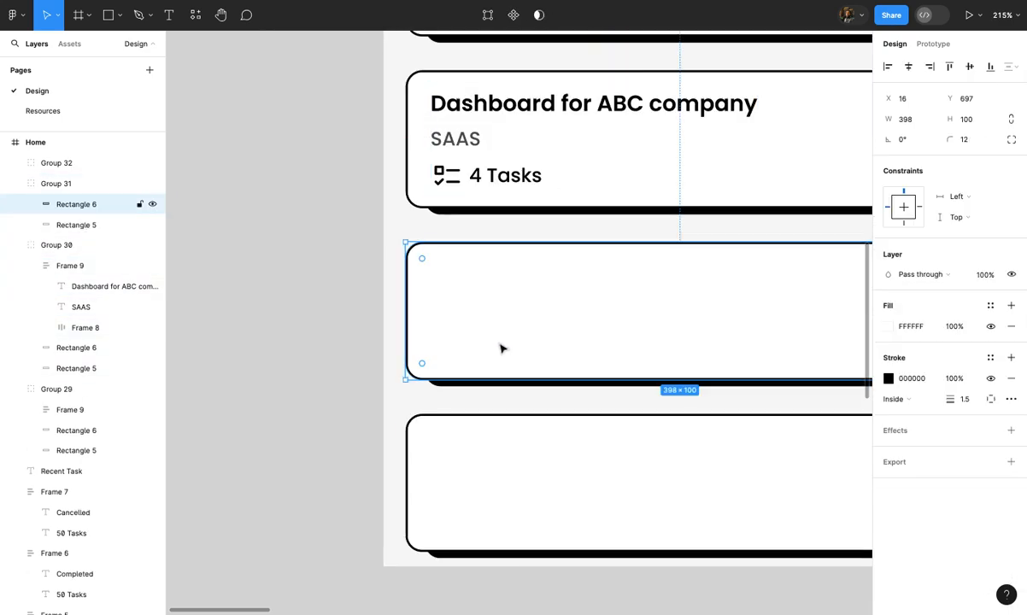
pyautogui.hotkey('ctrl', 'v')
pyautogui.scroll(-3, 501, 349)
pyautogui.scroll(2, 504, 349)
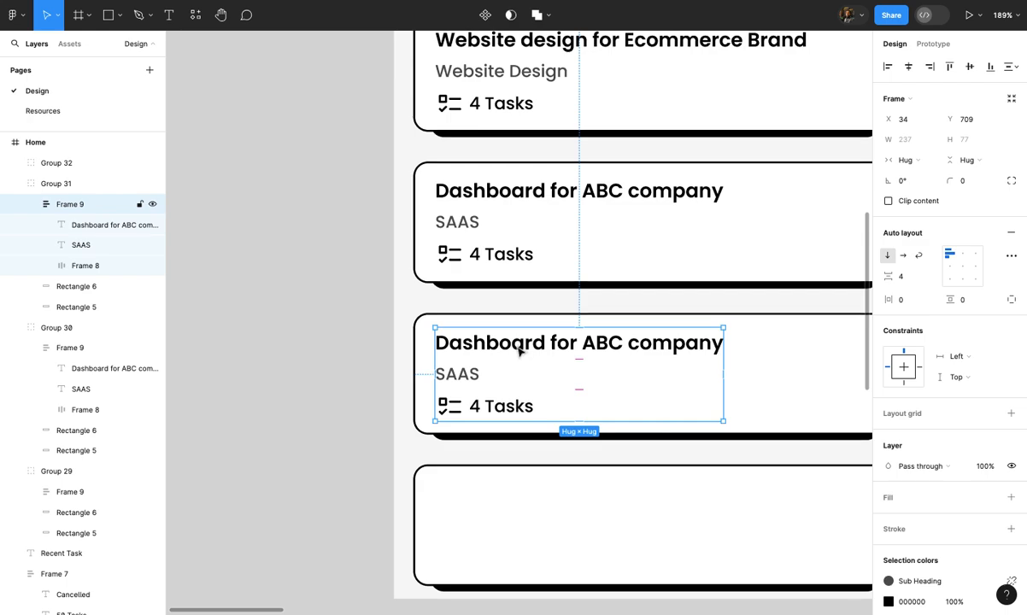
# Change the third Recent Task card's title to "Mobile app for AI company"
pyautogui.doubleClick(518, 347)
pyautogui.hotkey('ctrl', 'a')
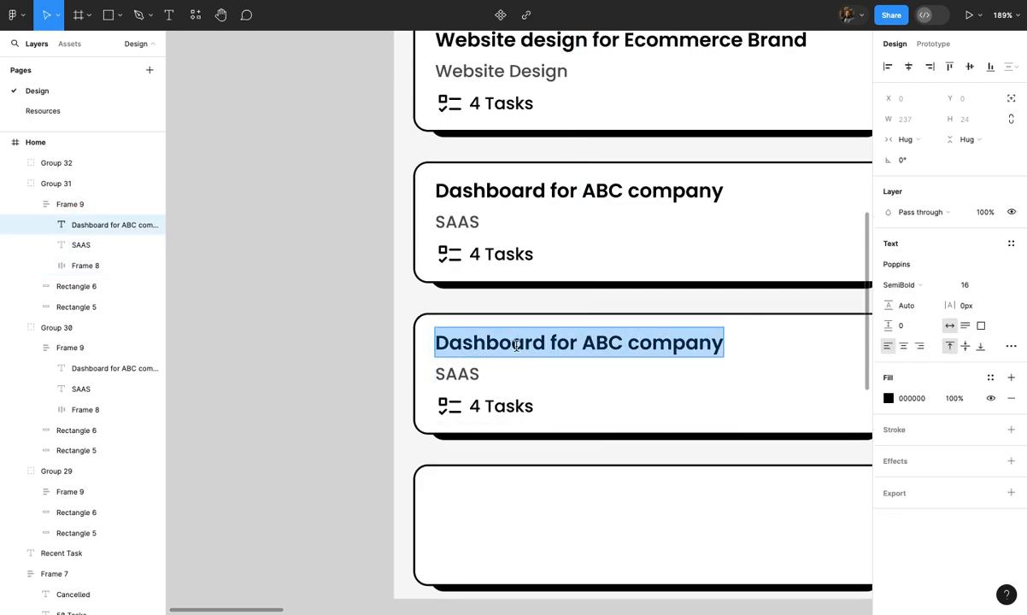
pyautogui.write('Mobil')
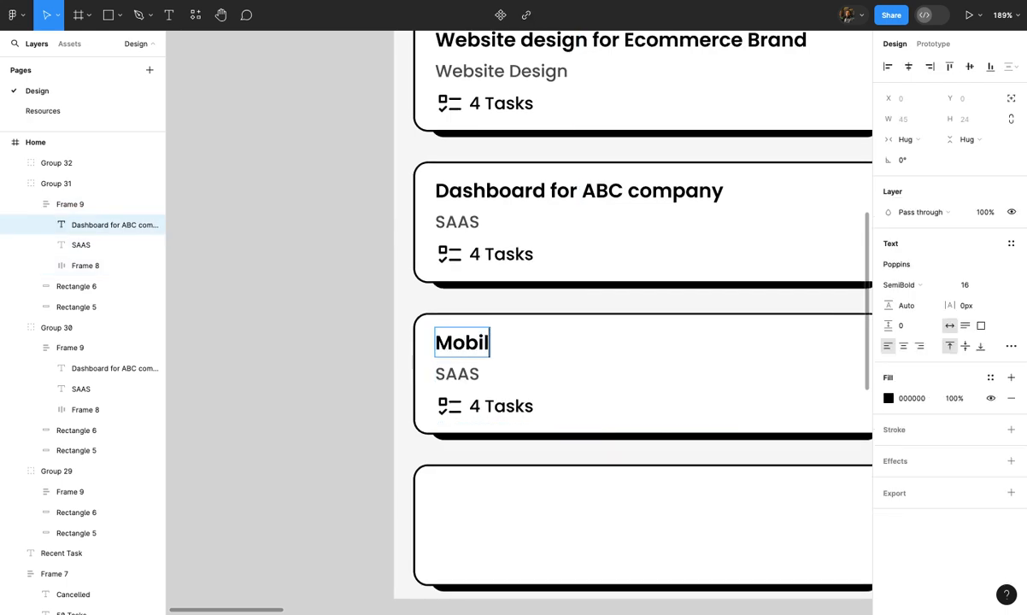
pyautogui.write('e app for AI company')
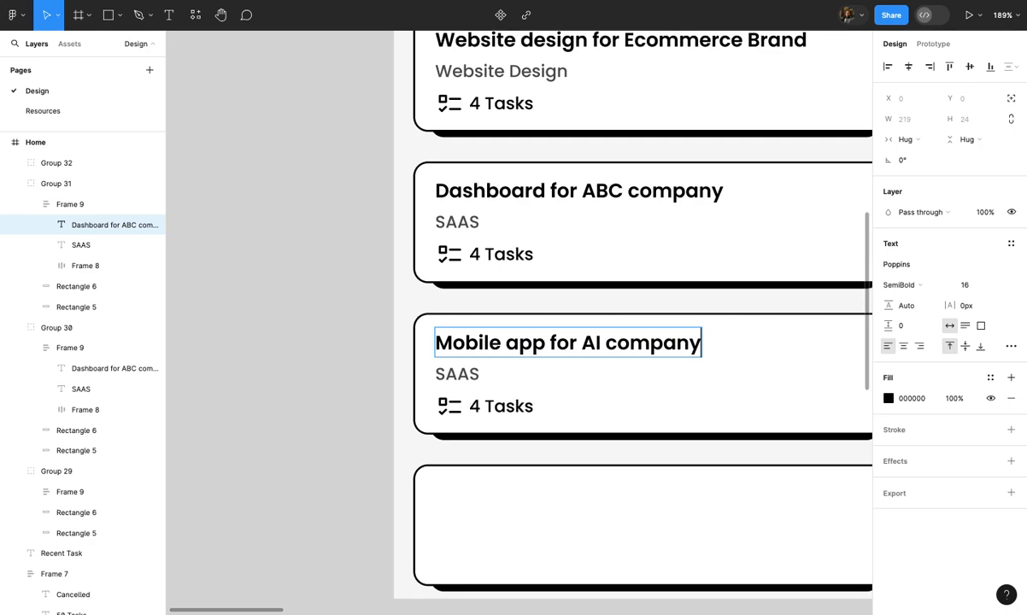
# Change the third card's category line to "Mobile App design"
pyautogui.scroll(3, 505, 351)
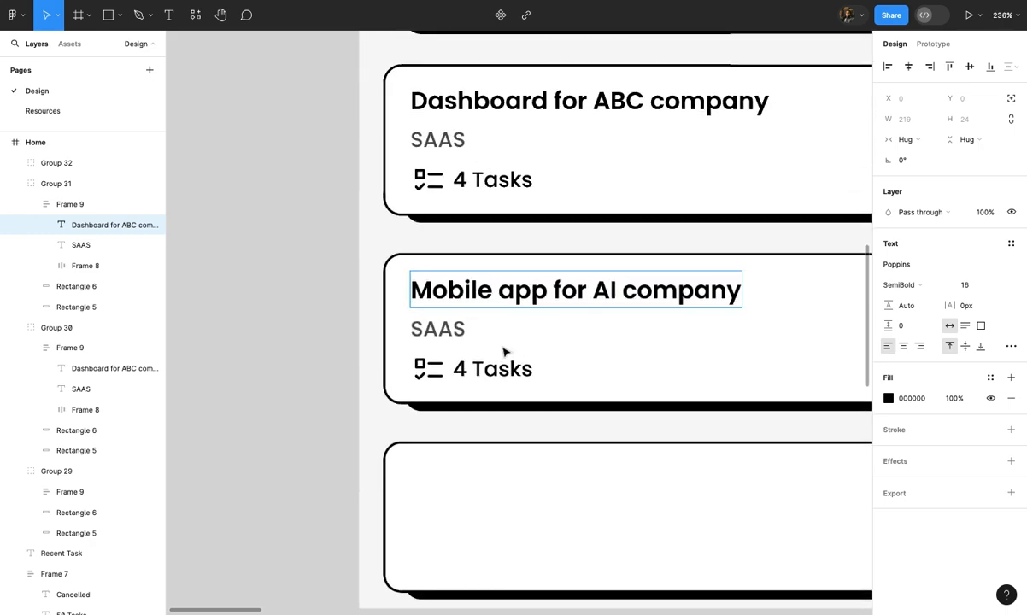
pyautogui.press('Escape')
pyautogui.press('Tab')
pyautogui.press('Return')
pyautogui.write('Mo')
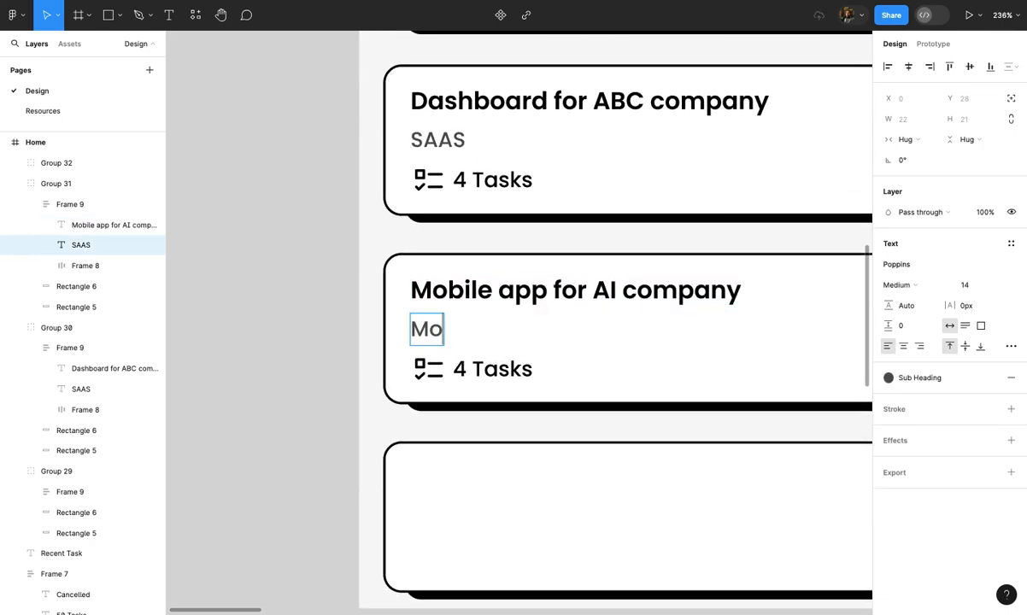
pyautogui.write('bile App')
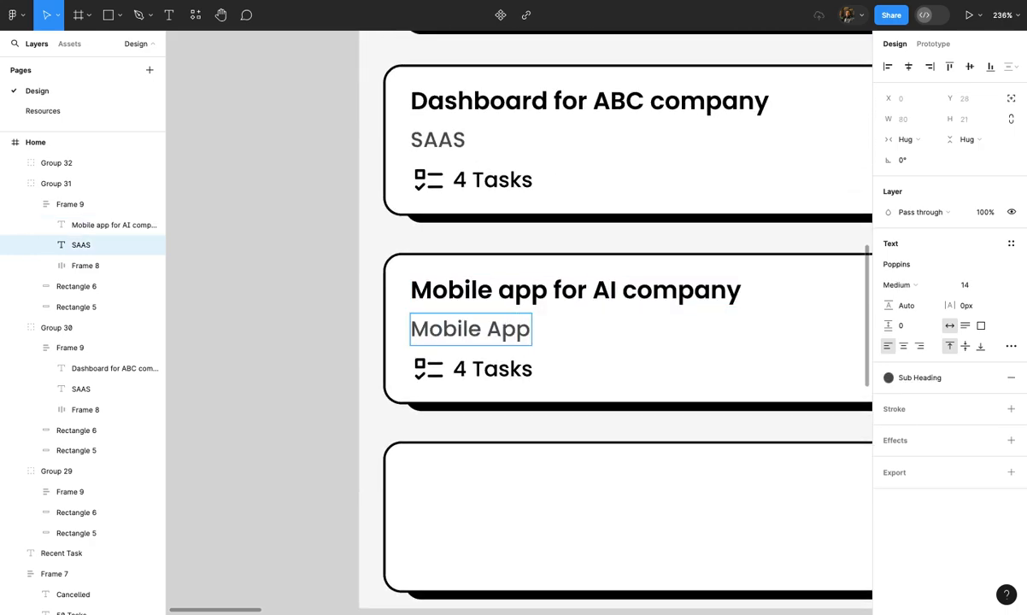
pyautogui.write(' design')
pyautogui.press('Escape')
pyautogui.click(263, 334)
# Copy the third card's text block into the empty fourth Recent Task card at X 34, Y 834
pyautogui.scroll(-5, 263, 333)
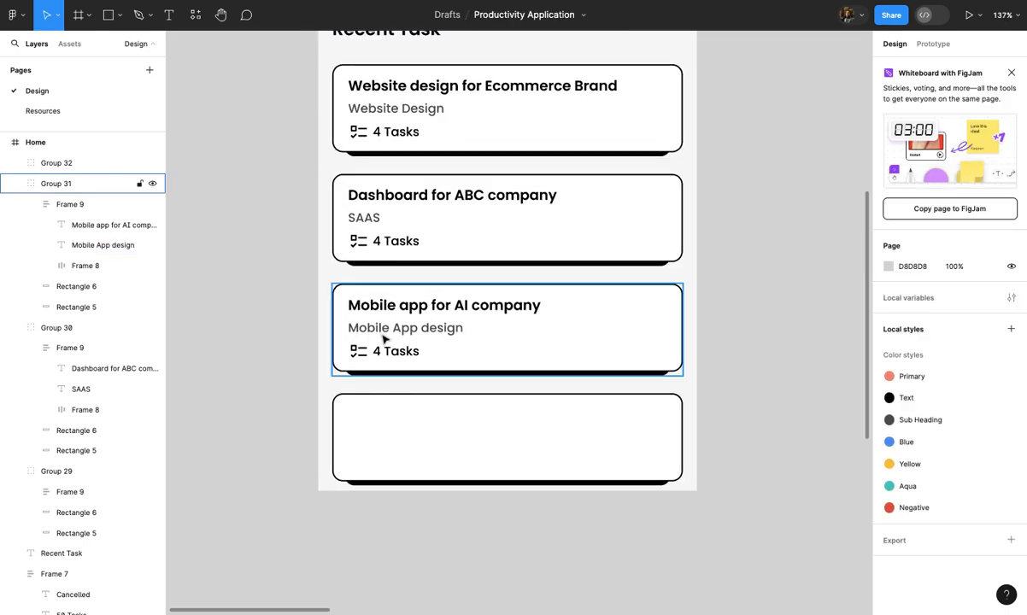
pyautogui.click(383, 340)
pyautogui.click(398, 433)
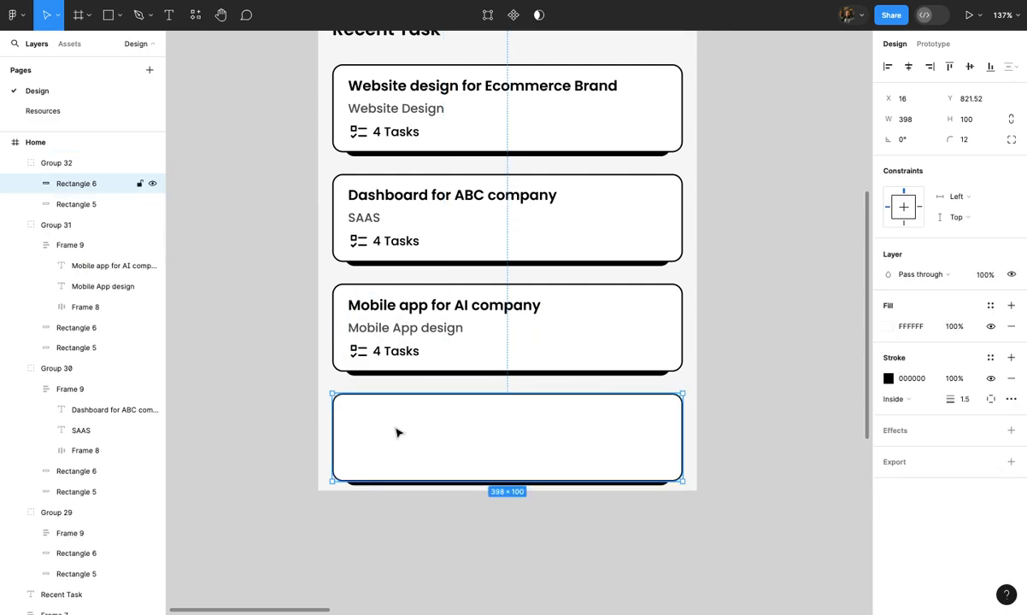
pyautogui.hotkey('ctrl', 'v')
pyautogui.scroll(3, 422, 430)
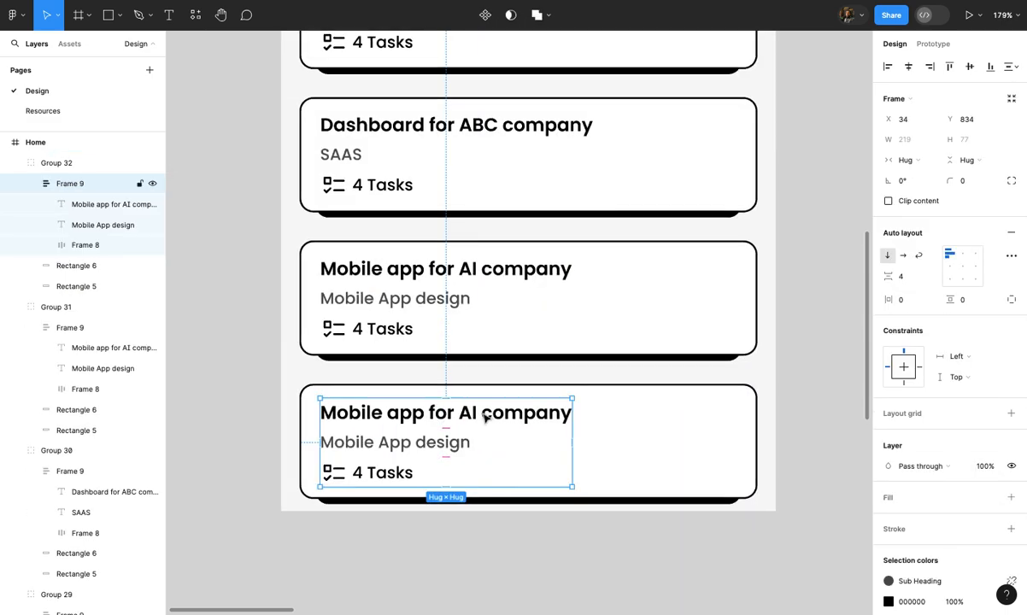
# Change the fourth card's title to "Mobile app for clothing brand"
pyautogui.doubleClick(467, 413)
pyautogui.doubleClick(467, 413)
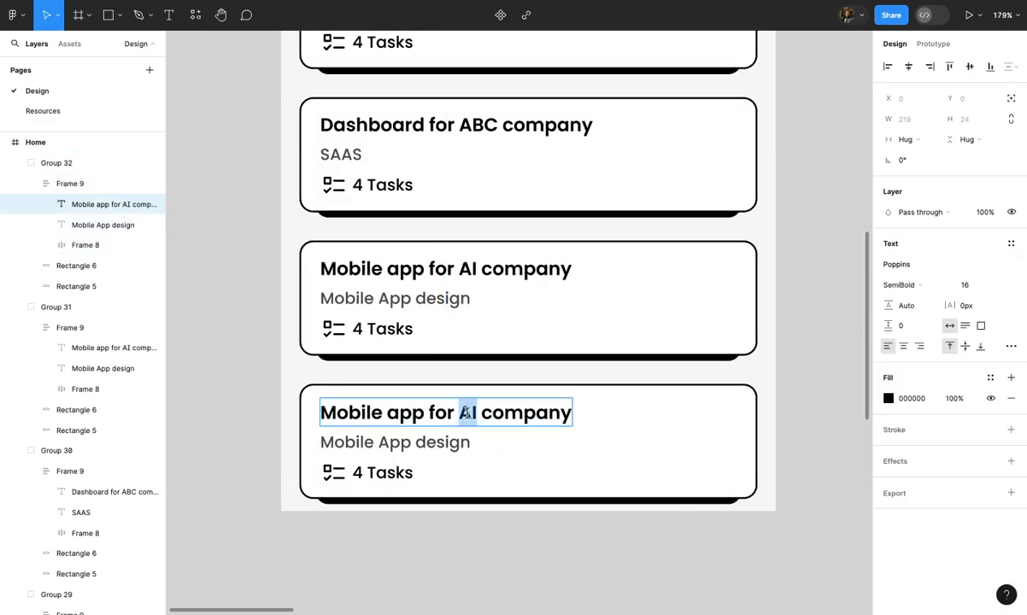
pyautogui.write('clot')
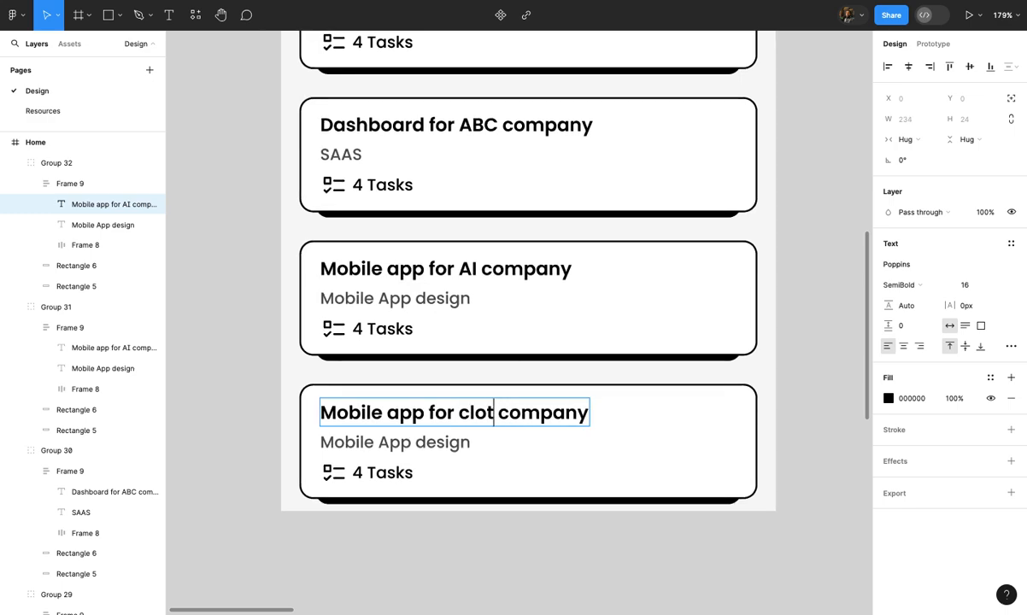
pyautogui.write('hing')
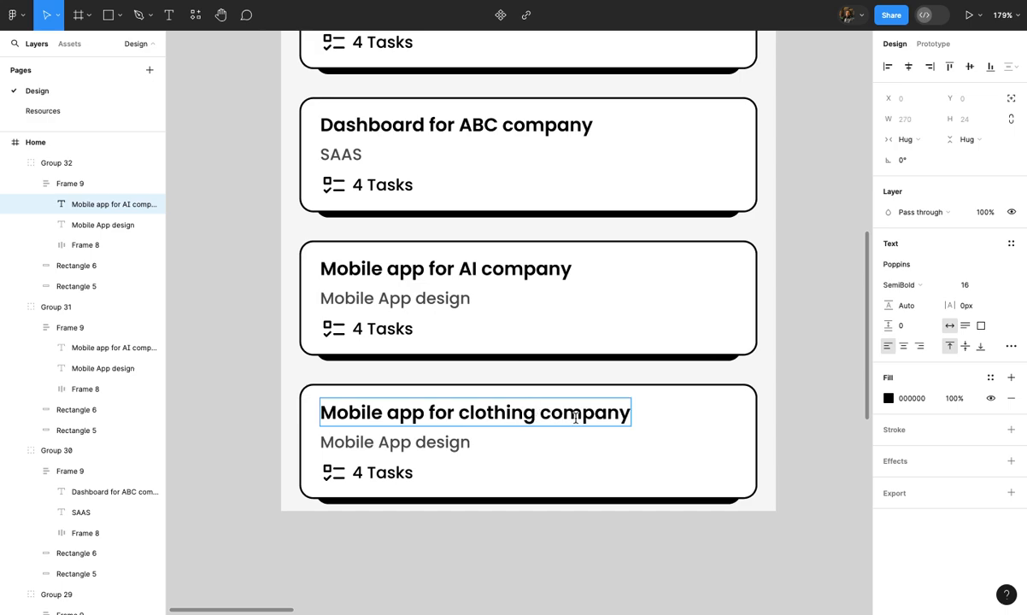
pyautogui.doubleClick(575, 415)
pyautogui.write('brand')
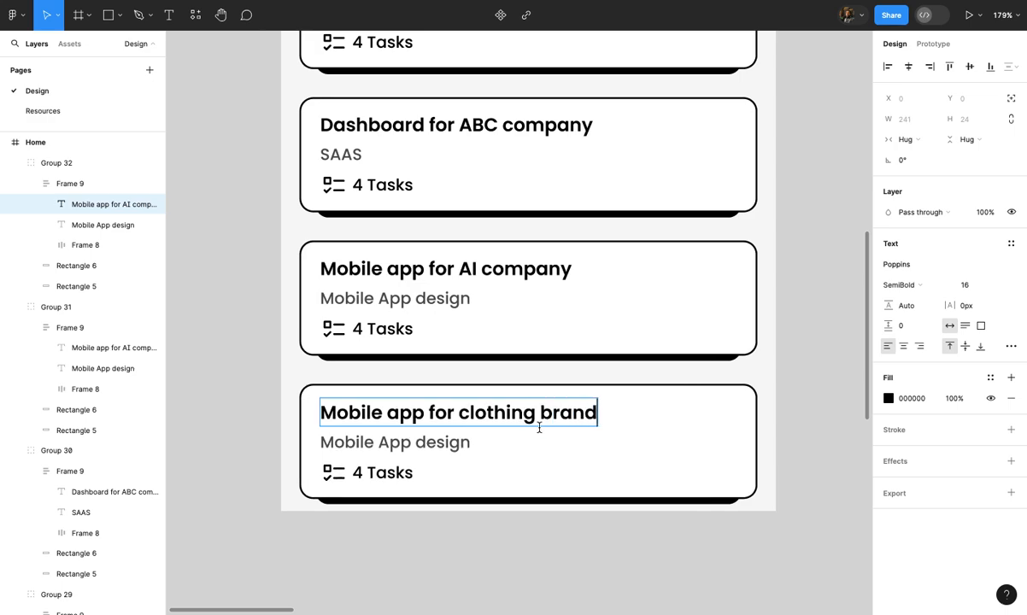
pyautogui.tripleClick(438, 439)
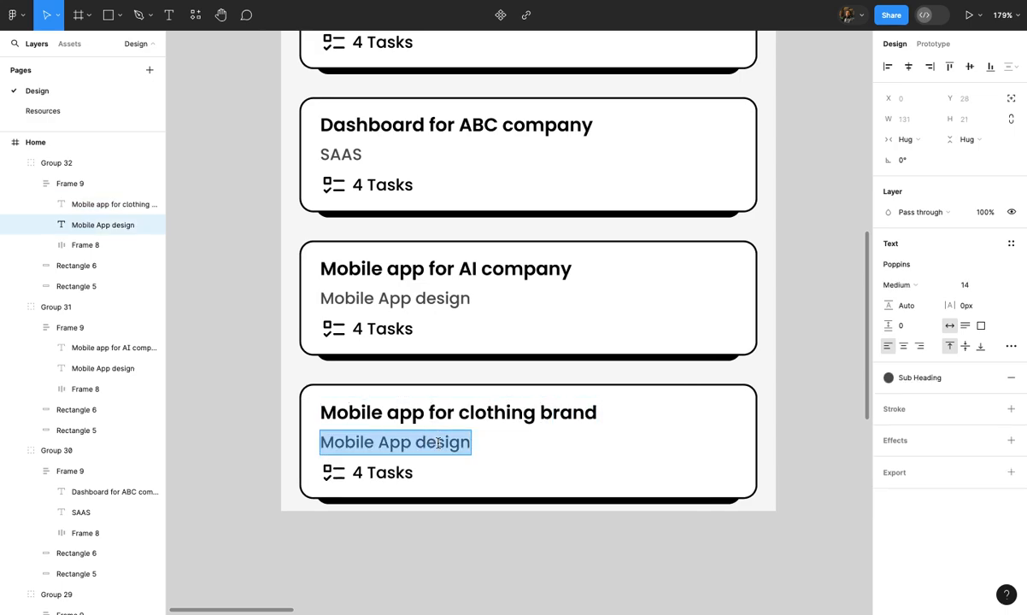
pyautogui.press('Escape')
pyautogui.click(207, 450)
# Try reducing the first card's title "Website design for Ecommerce Brand" to font size 14
pyautogui.scroll(-6, 206, 449)
pyautogui.scroll(2, 208, 450)
pyautogui.scroll(1, 208, 448)
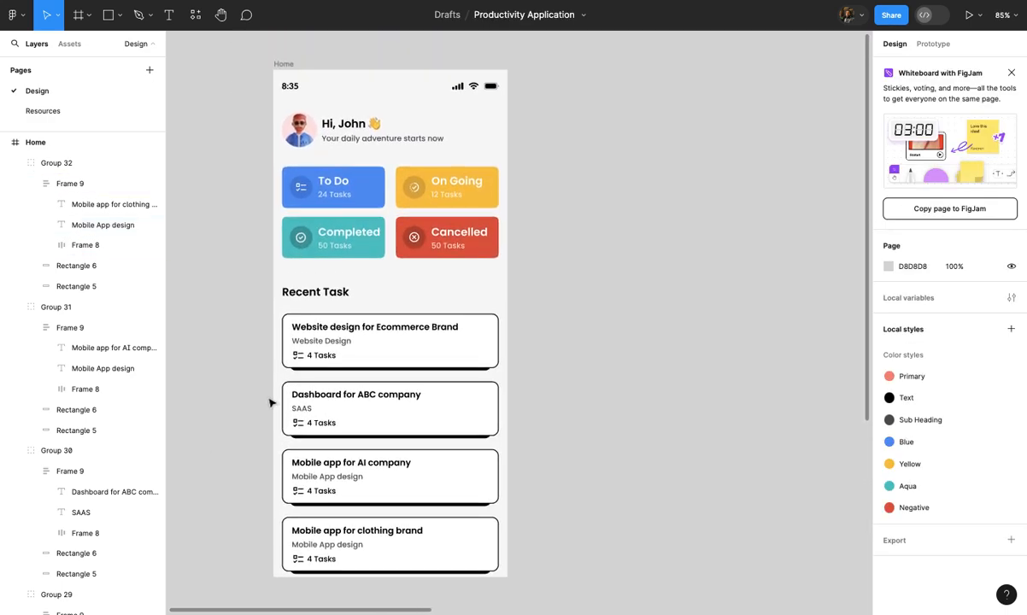
pyautogui.scroll(2, 269, 402)
pyautogui.click(415, 324)
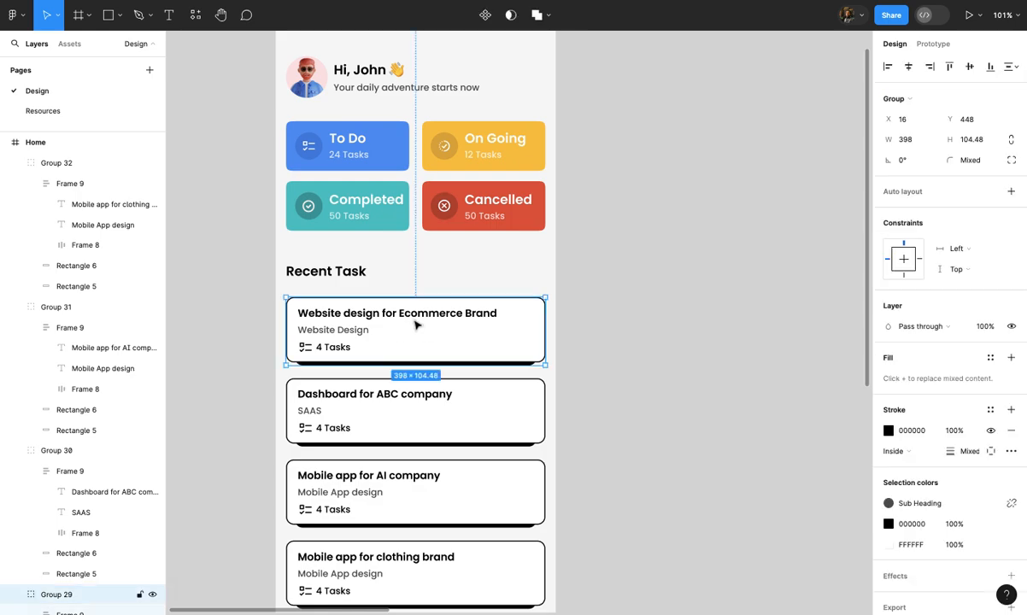
pyautogui.doubleClick(417, 324)
pyautogui.click(416, 325)
pyautogui.scroll(1, 427, 323)
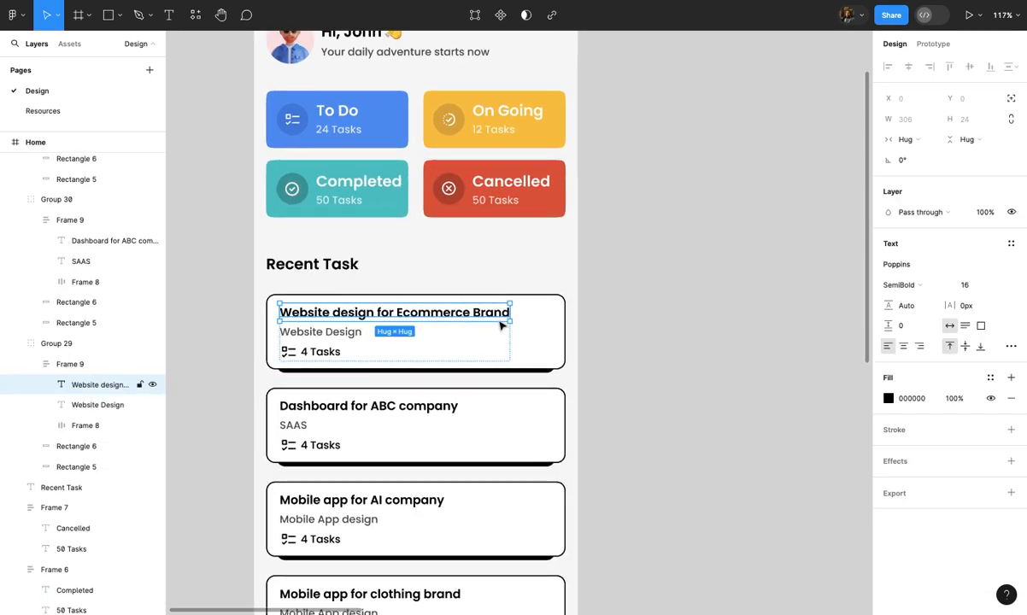
pyautogui.click(966, 285)
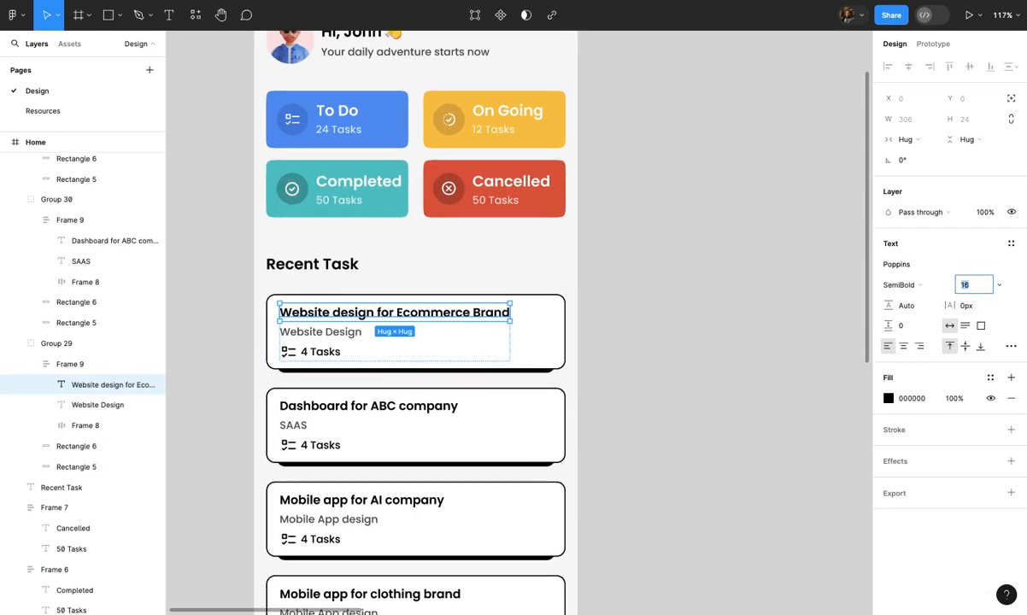
pyautogui.write('14')
pyautogui.press('Return')
pyautogui.press('Escape')
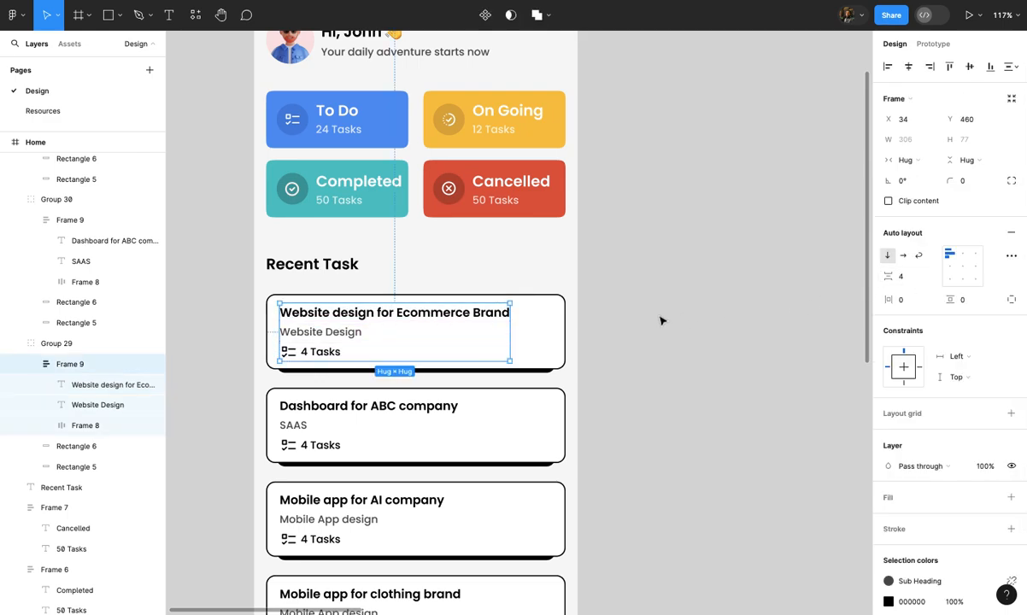
# Shorten the first card's title to "Website design for Ecommerce..." by replacing its last word with an ellipsis
pyautogui.doubleClick(502, 313)
pyautogui.scroll(3, 502, 313)
pyautogui.doubleClick(472, 311)
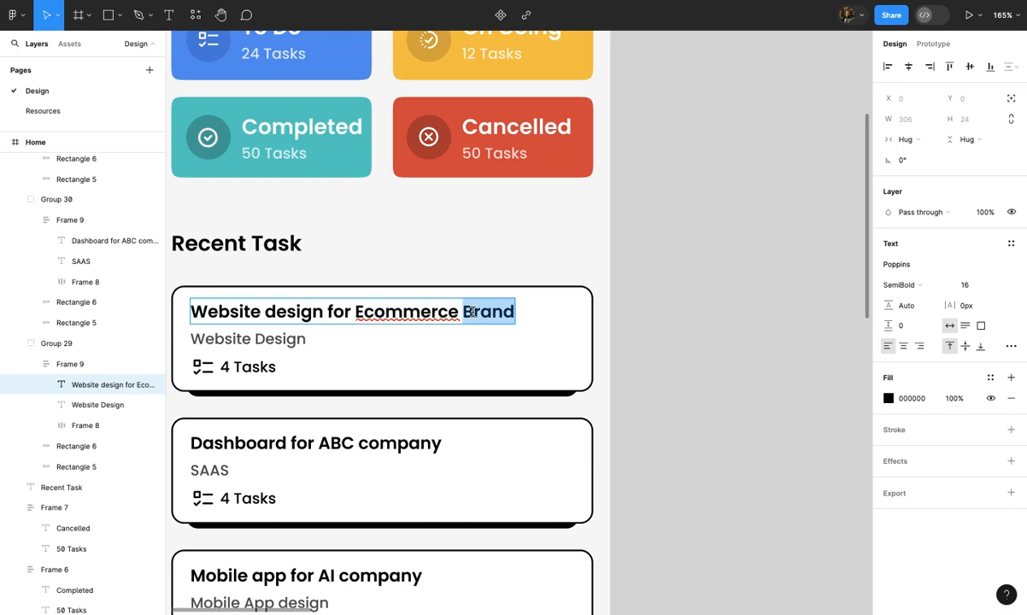
pyautogui.press('BackSpace')
pyautogui.press('BackSpace')
pyautogui.click(531, 266)
pyautogui.click(531, 266)
pyautogui.scroll(-4, 531, 266)
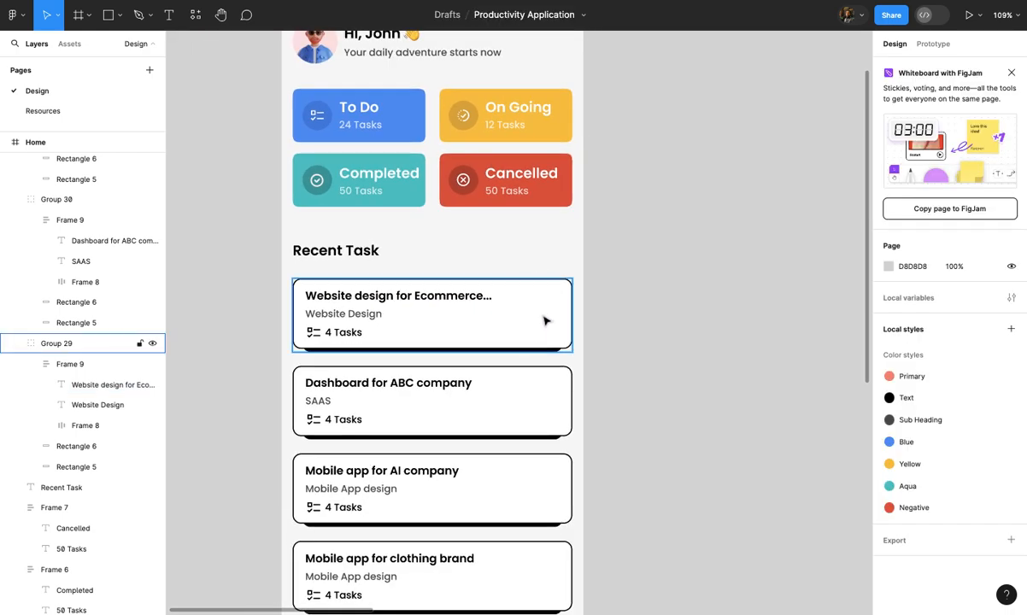
pyautogui.hscroll(-1, 535, 301)
pyautogui.scroll(2, 536, 302)
pyautogui.scroll(-4, 535, 301)
pyautogui.scroll(2, 536, 301)
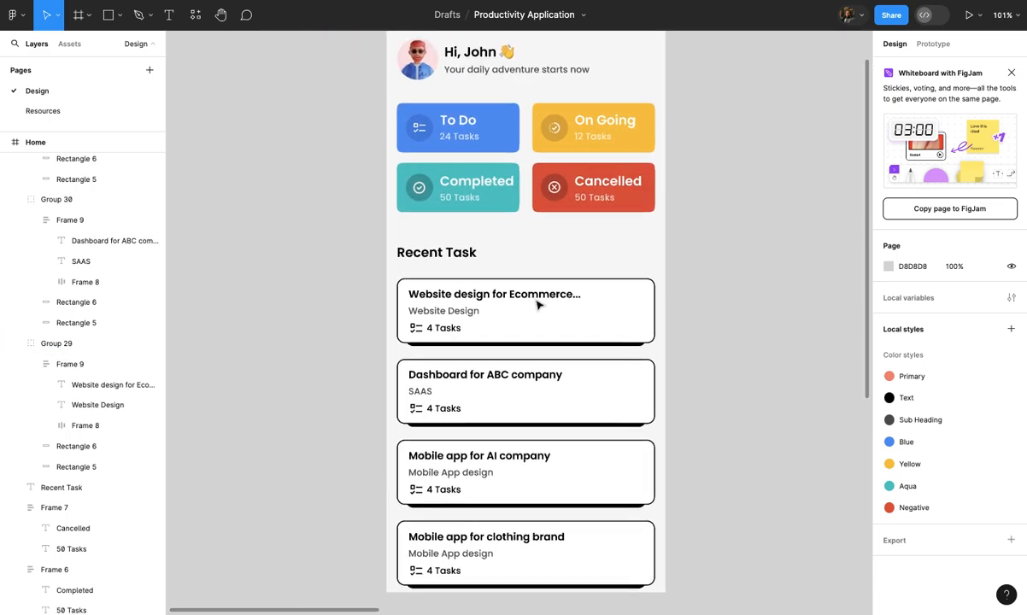
pyautogui.scroll(-2, 543, 316)
pyautogui.scroll(-1, 546, 351)
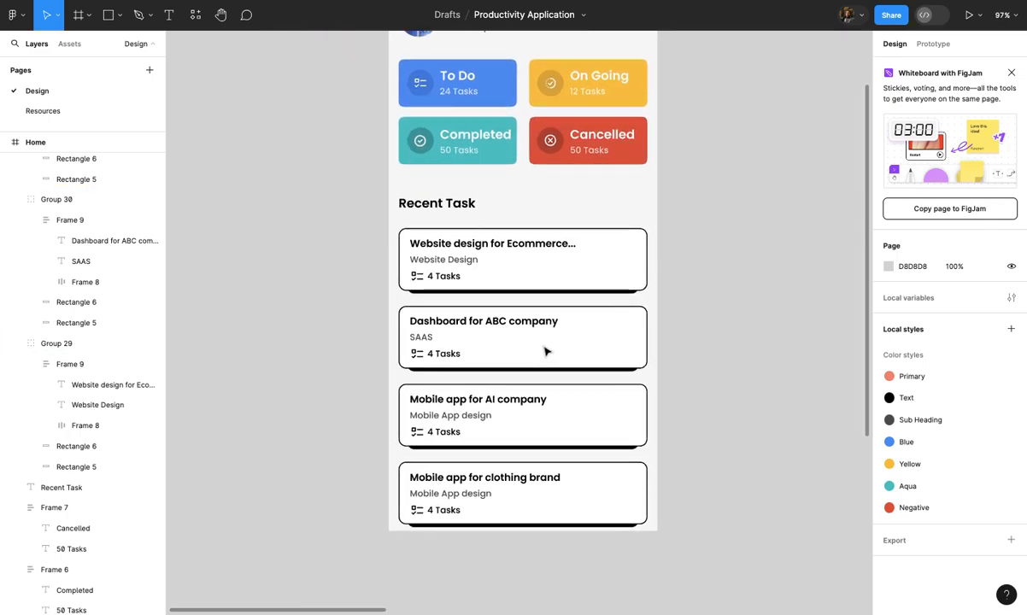
# Undo the shortening of the first card's title and clear the selection
pyautogui.hotkey('ctrl', 'z')
pyautogui.hotkey('ctrl', 'z')
pyautogui.hotkey('ctrl', 'z')
pyautogui.hotkey('ctrl', 'z')
pyautogui.hotkey('ctrl', 'z')
pyautogui.click(665, 322)
# Move the second, third and fourth Recent Task cards down together to widen the gap below the first card
pyautogui.click(615, 332)
pyautogui.keyDown('shift'); pyautogui.click(596, 409); pyautogui.keyUp('shift')
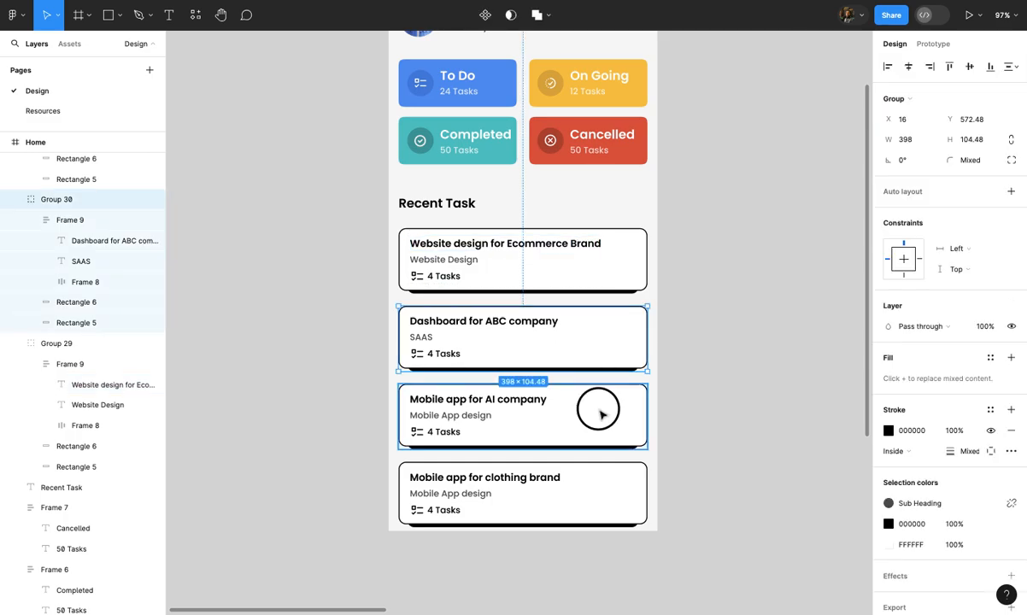
pyautogui.keyDown('shift'); pyautogui.click(602, 515); pyautogui.keyUp('shift')
pyautogui.moveTo(601, 332); pyautogui.dragTo(605, 367)
# Narrow the first card's title text box so that "Brand" wraps onto a second line
pyautogui.scroll(3, 605, 366)
pyautogui.doubleClick(594, 293)
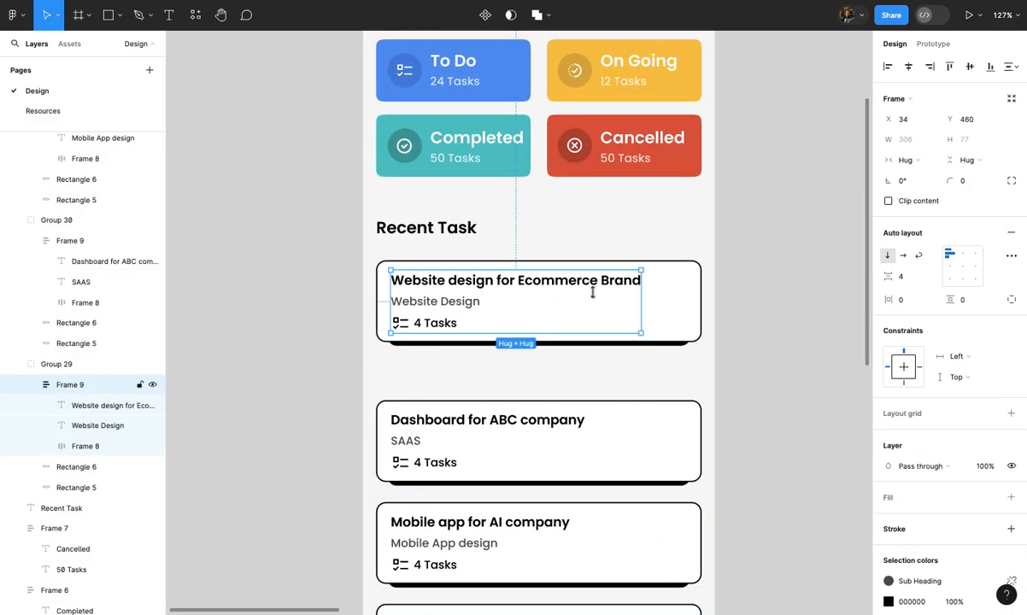
pyautogui.click(593, 293)
pyautogui.scroll(4, 592, 292)
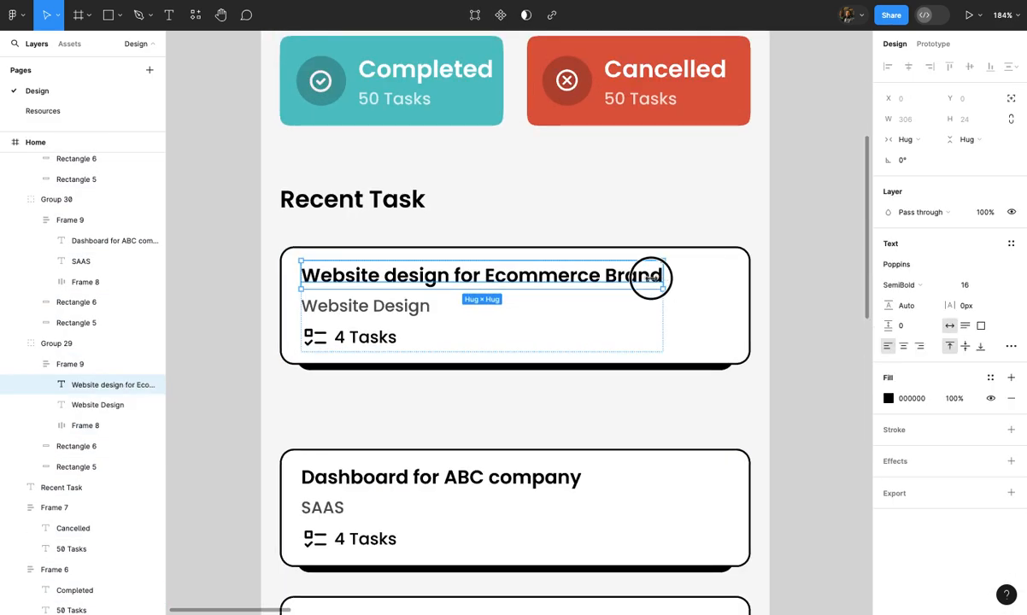
pyautogui.moveTo(651, 277); pyautogui.dragTo(645, 277)
# Set the height of the first card's white rectangle to 124
pyautogui.click(701, 368)
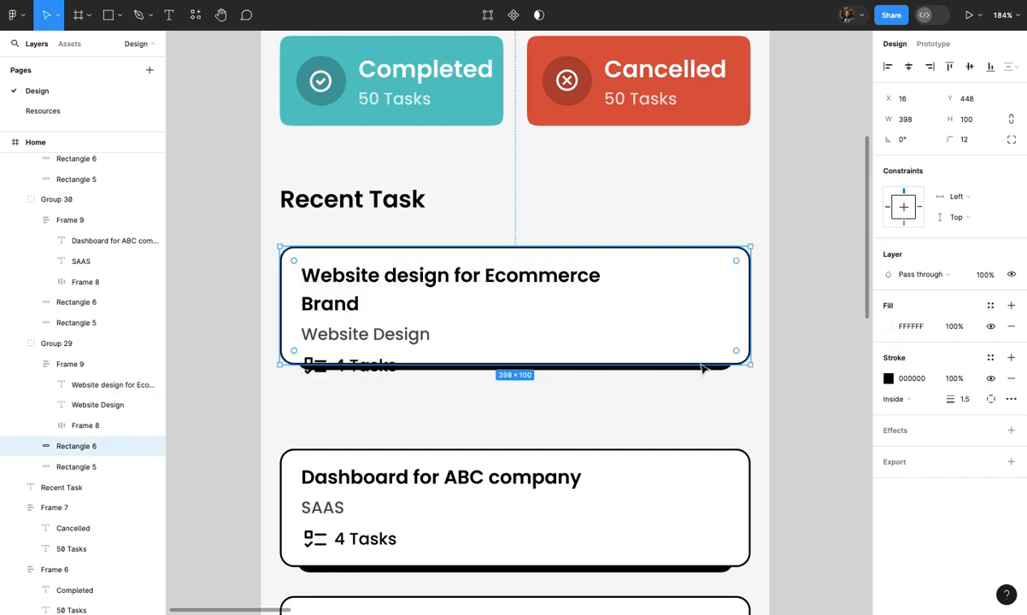
pyautogui.scroll(2, 703, 370)
pyautogui.doubleClick(706, 350)
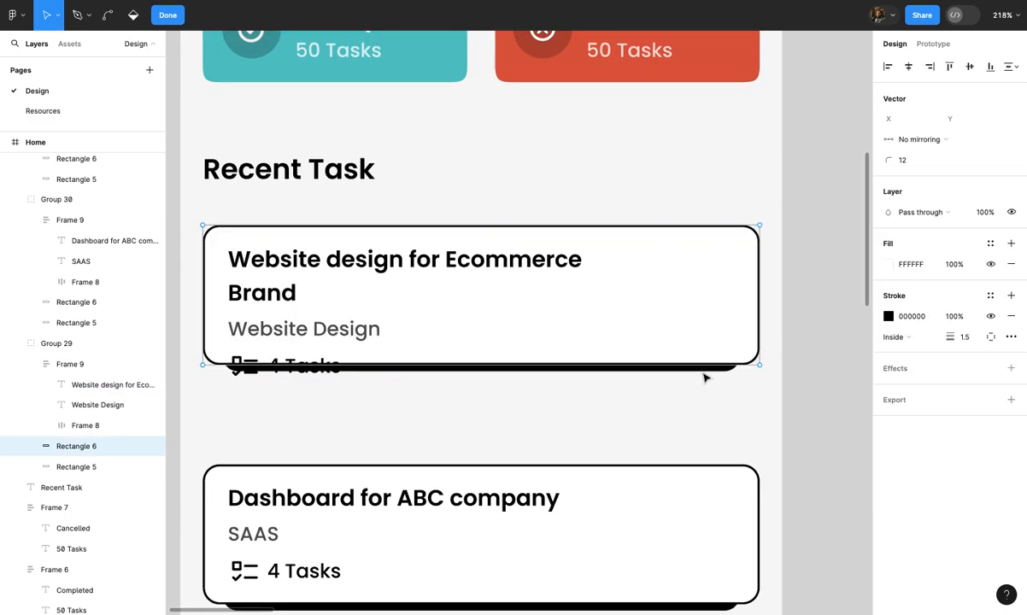
pyautogui.press('Escape')
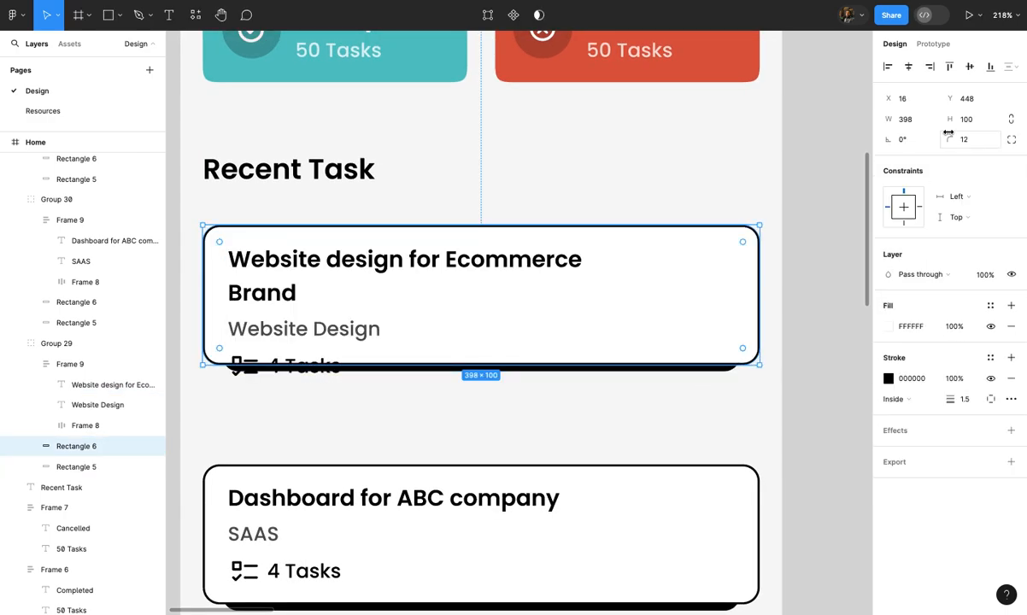
pyautogui.click(979, 124)
pyautogui.write('110')
pyautogui.press('Return')
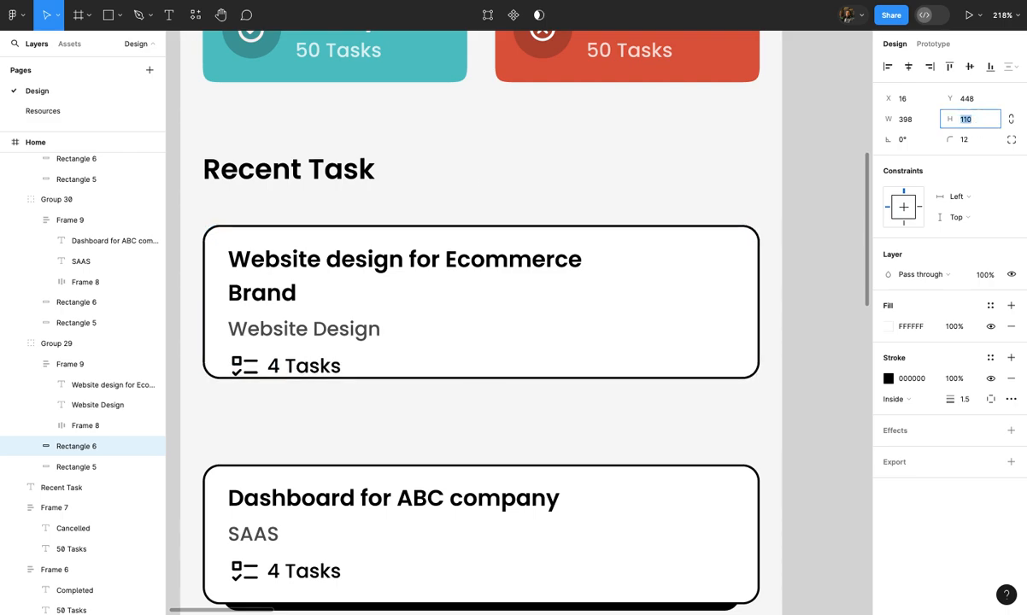
pyautogui.write('120')
pyautogui.press('Return')
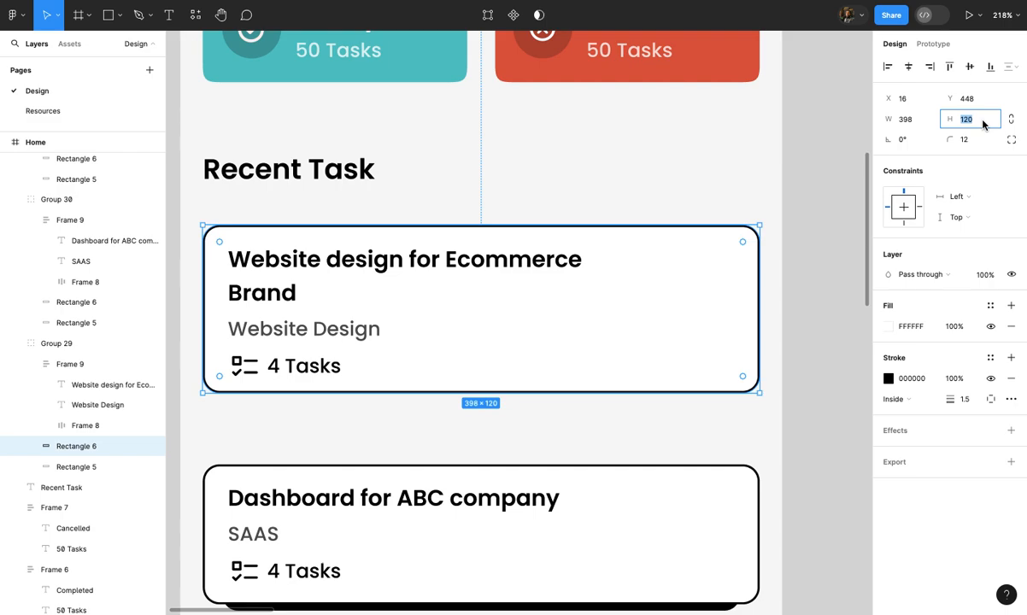
pyautogui.write('122')
pyautogui.press('Return')
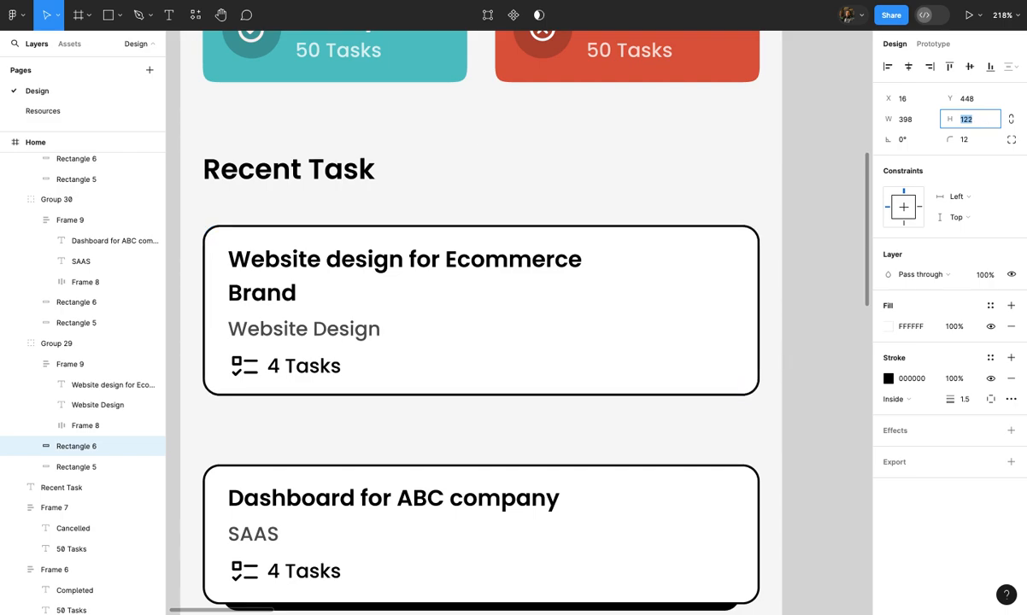
pyautogui.press('Up')
pyautogui.press('Up')
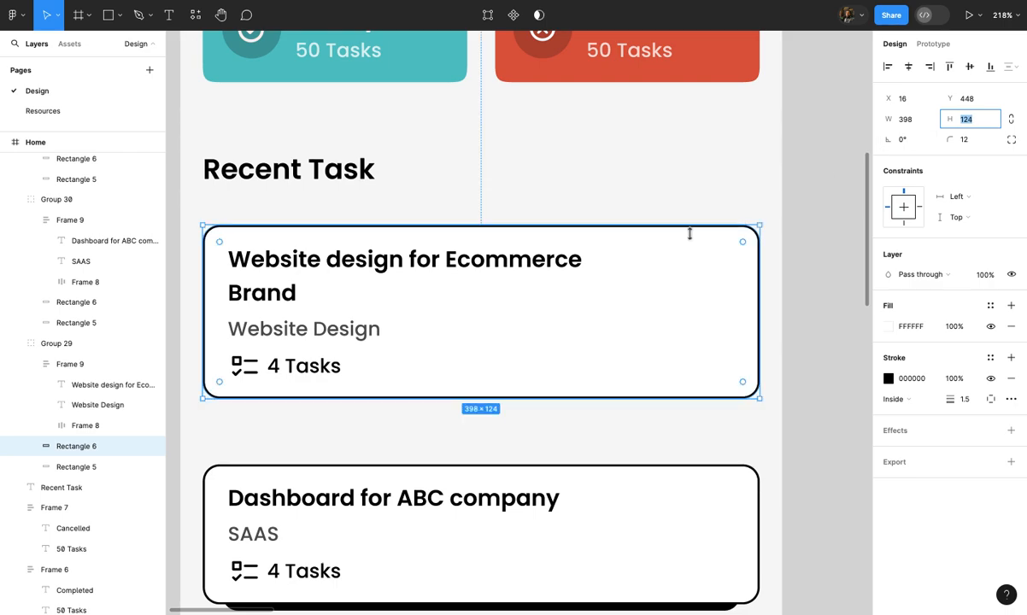
# Move the first card's black shadow rectangle down until a thin strip shows beneath the white rectangle
pyautogui.click(83, 470)
pyautogui.hotkey('shift', 'Down')
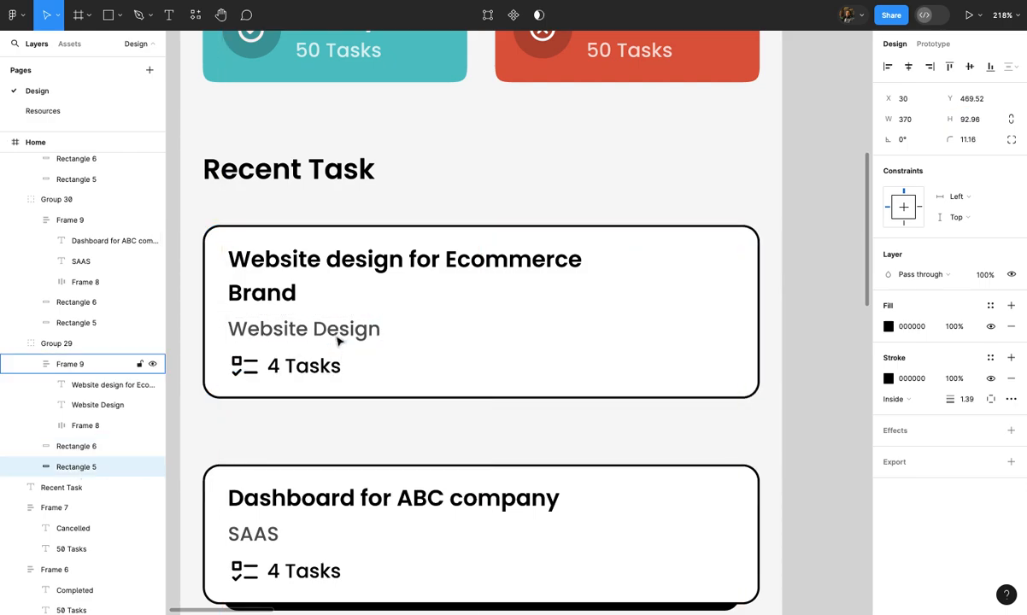
pyautogui.press('Down')
pyautogui.press('Up')
pyautogui.hotkey('shift', 'Down')
pyautogui.hotkey('shift', 'Down')
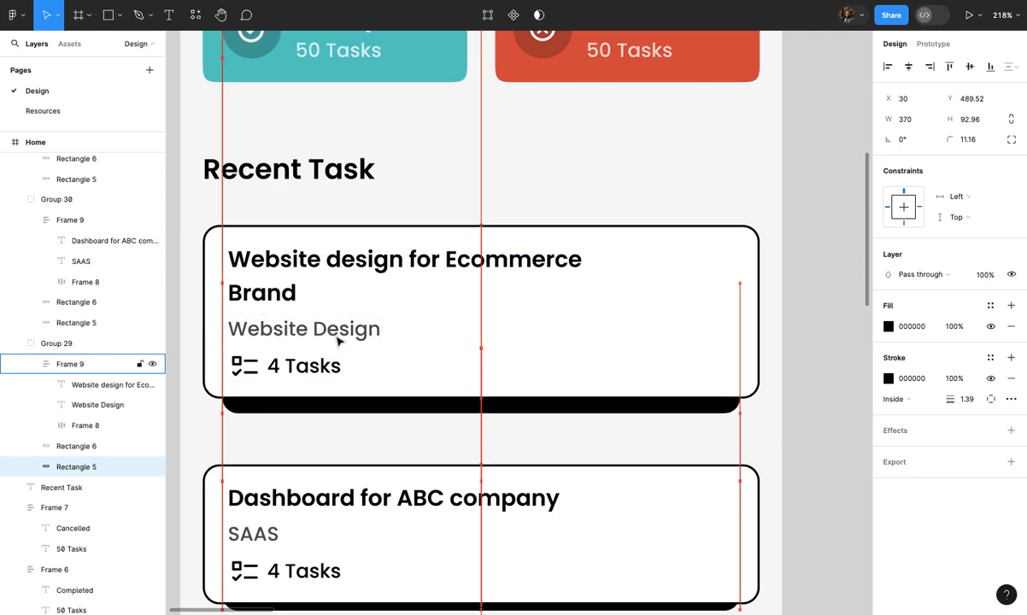
pyautogui.hotkey('shift', 'Up')
pyautogui.hotkey('shift', 'Up')
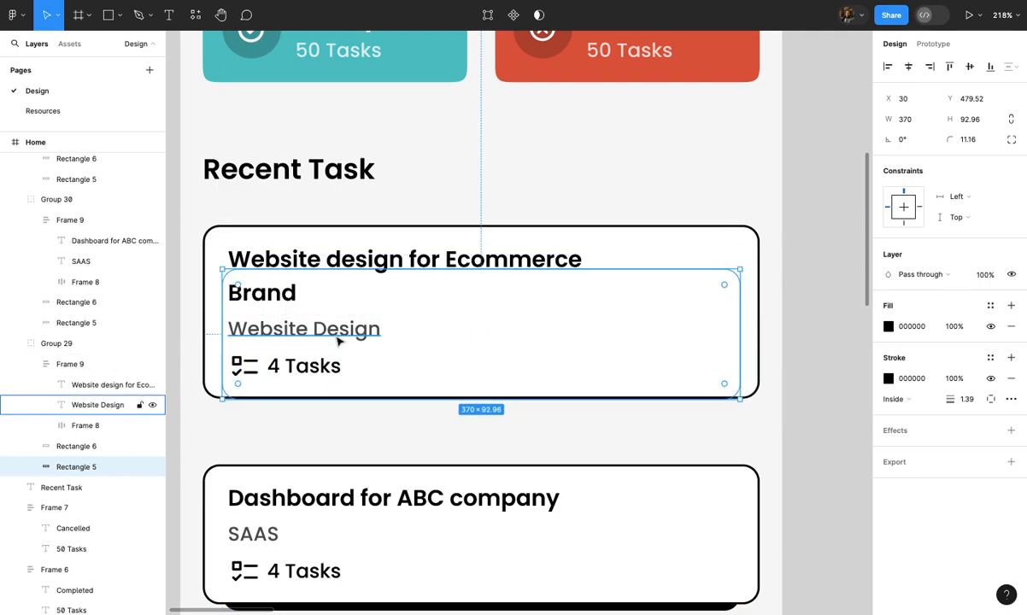
pyautogui.hotkey('shift', 'Down')
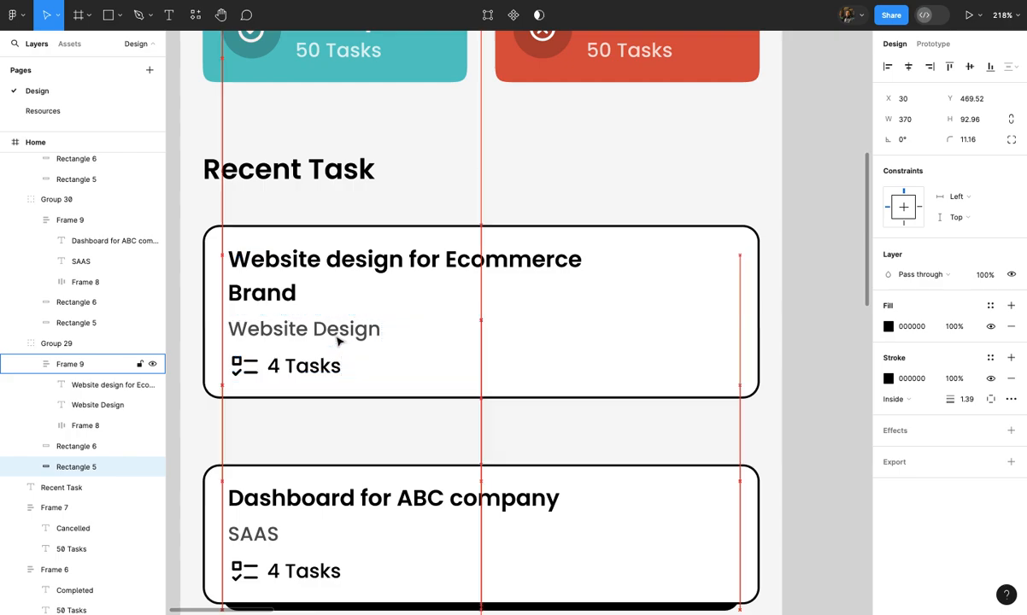
pyautogui.press('Down')
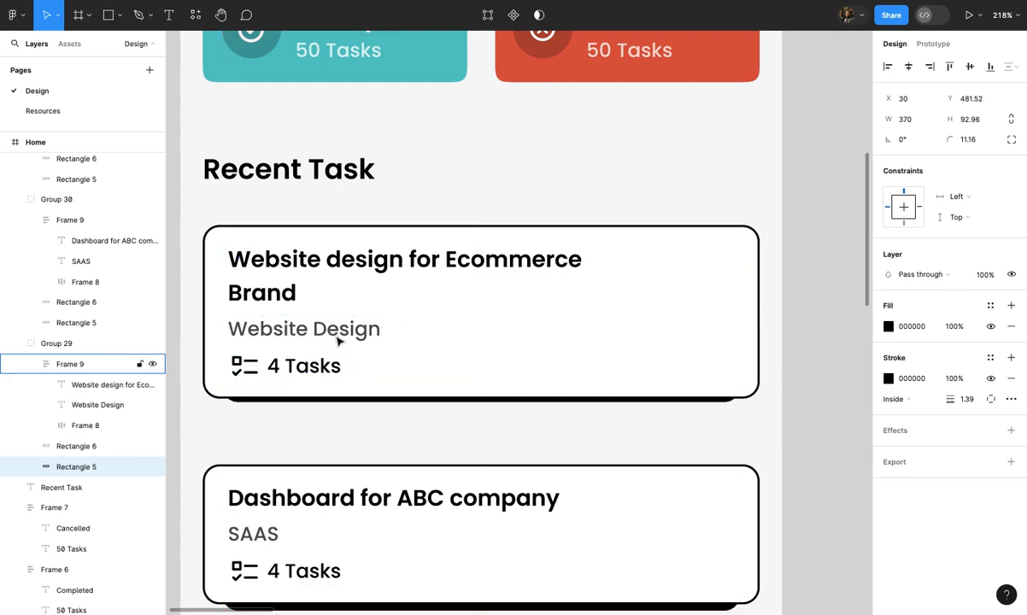
# Move the second, third and fourth Recent Task cards up together, leaving a gap of about 25 below the first card
pyautogui.click(466, 488)
pyautogui.scroll(-5, 464, 489)
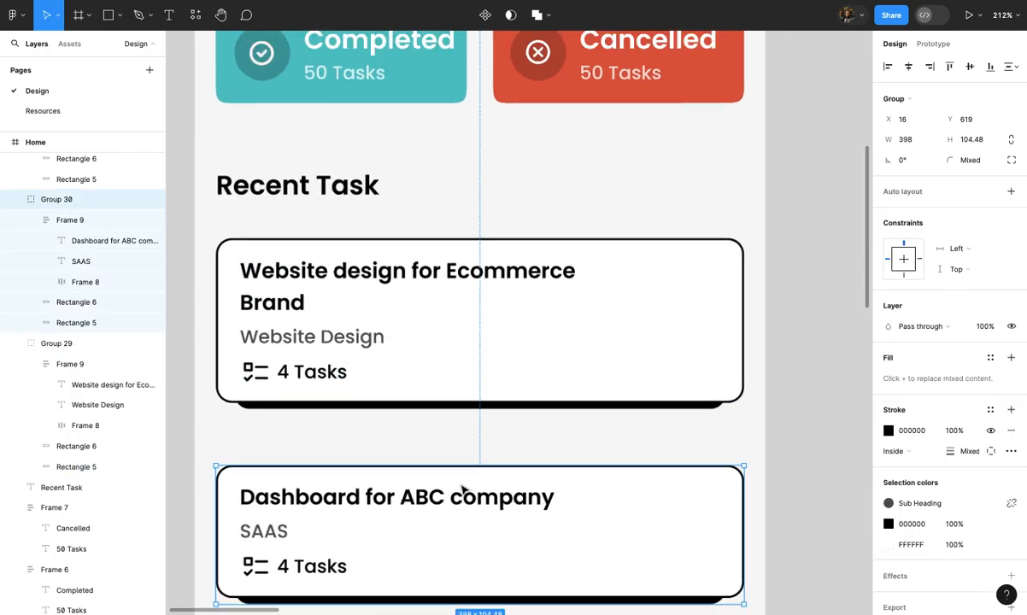
pyautogui.scroll(5, 462, 489)
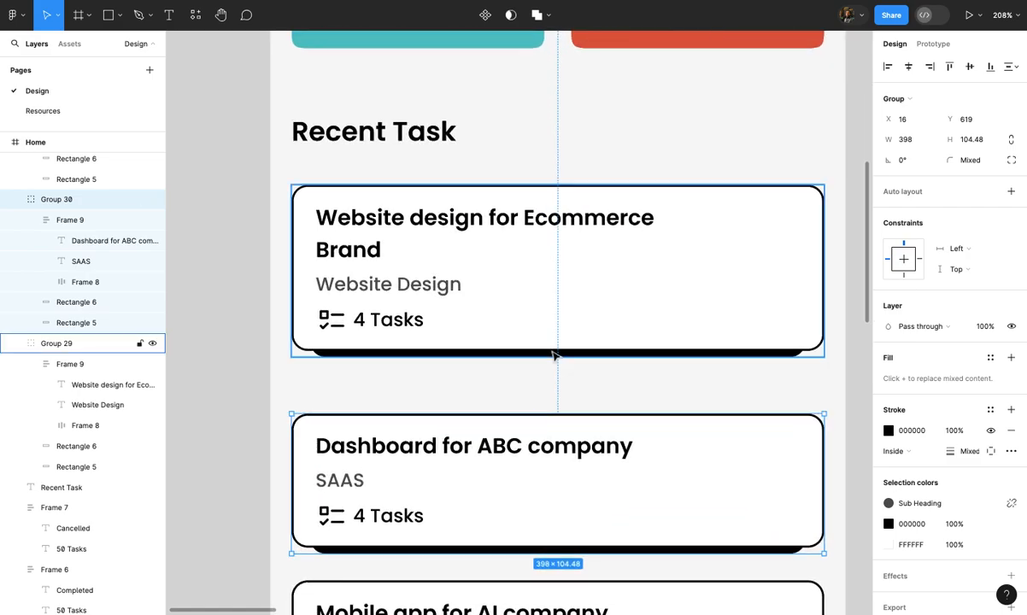
pyautogui.doubleClick(550, 349)
pyautogui.click(559, 373)
pyautogui.scroll(-3, 562, 381)
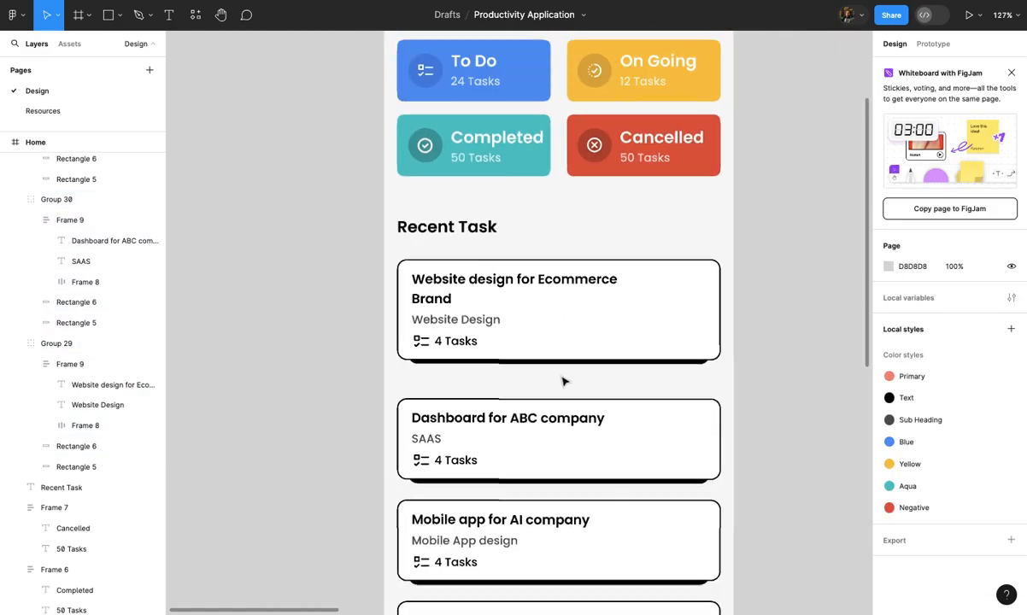
pyautogui.scroll(-3, 557, 393)
pyautogui.click(559, 398)
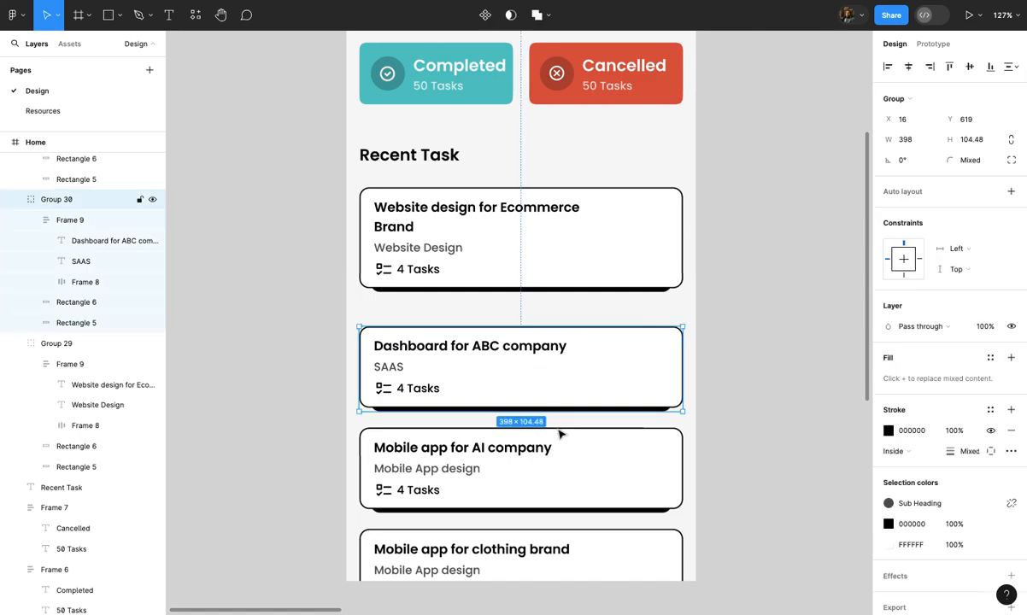
pyautogui.keyDown('shift'); pyautogui.click(561, 470); pyautogui.keyUp('shift')
pyautogui.keyDown('shift'); pyautogui.click(561, 545); pyautogui.keyUp('shift')
pyautogui.moveTo(580, 484); pyautogui.dragTo(579, 474)
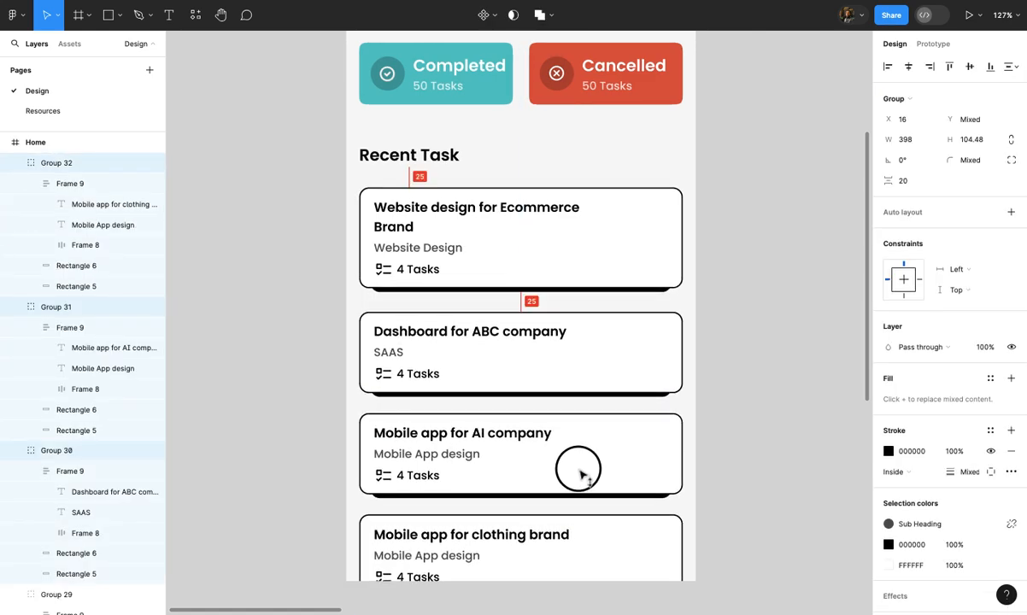
# Tidy up all four Recent Task cards so their vertical spacing is an even 20, and clear the selection
pyautogui.keyDown('shift'); pyautogui.click(607, 289); pyautogui.keyUp('shift')
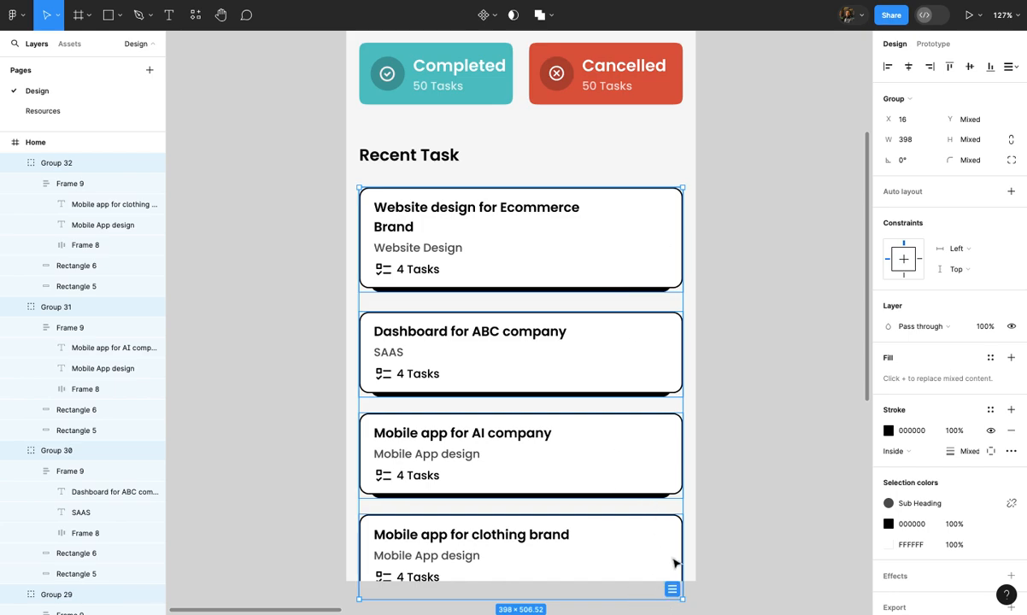
pyautogui.click(672, 589)
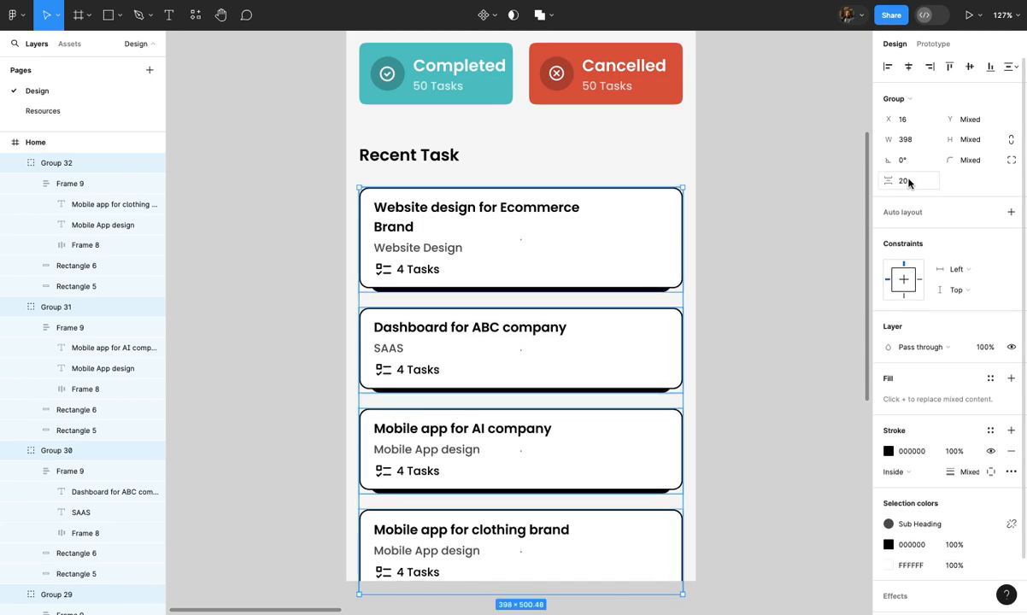
pyautogui.click(701, 423)
# Draw a circle in the empty area beside the first card's title and resize it to 72 × 72
pyautogui.scroll(3, 700, 423)
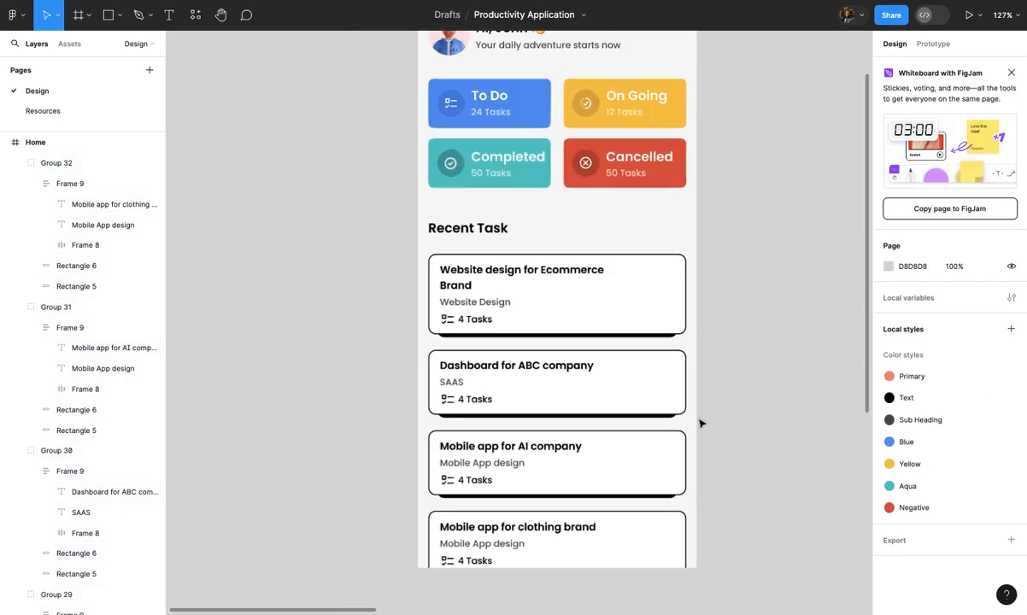
pyautogui.scroll(3, 713, 386)
pyautogui.scroll(3, 640, 376)
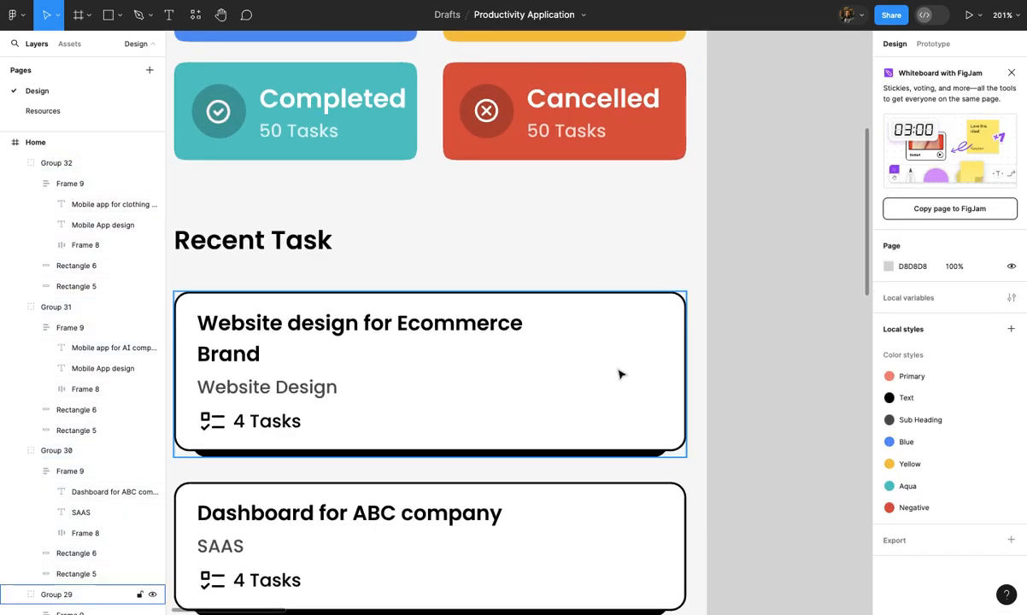
pyautogui.doubleClick(619, 372)
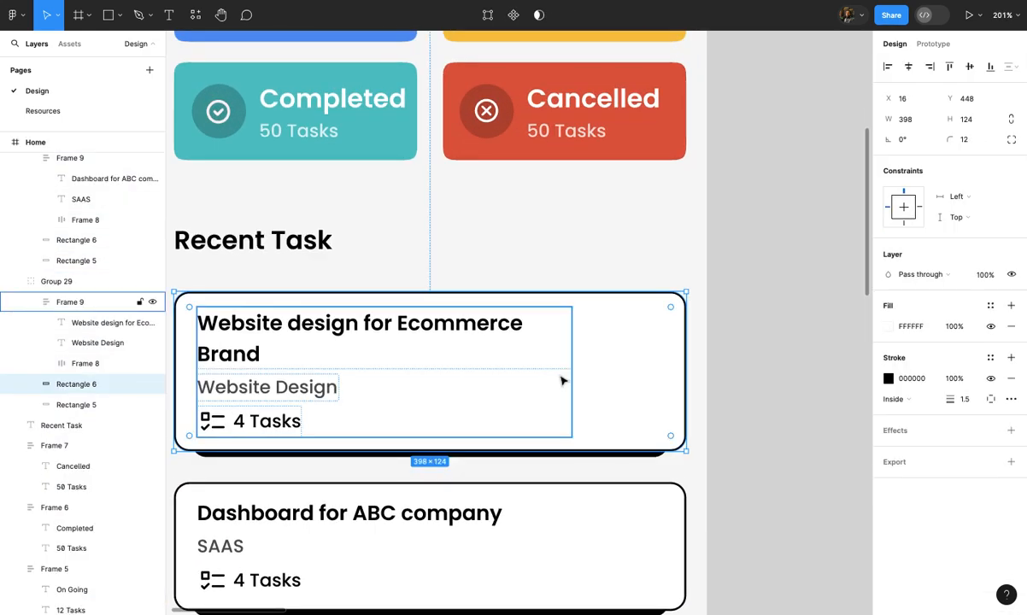
pyautogui.press('o')
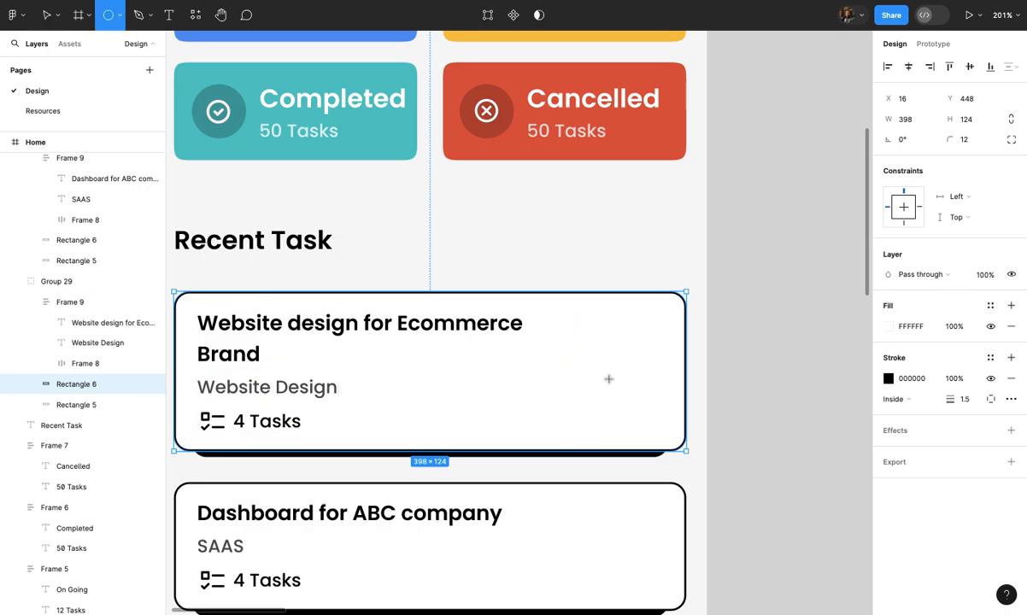
pyautogui.scroll(5, 608, 378)
pyautogui.moveTo(611, 365); pyautogui.dragTo(709, 457)
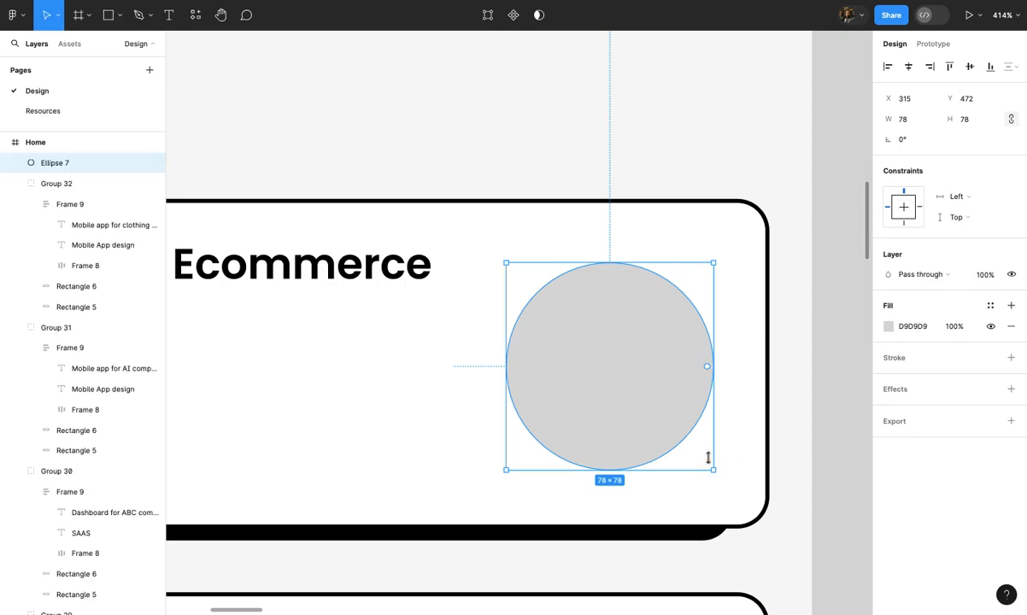
pyautogui.moveTo(712, 264); pyautogui.dragTo(706, 271)
# Add an inside stroke of width 3 to the circle and apply the Primary colour style to it
pyautogui.click(1011, 359)
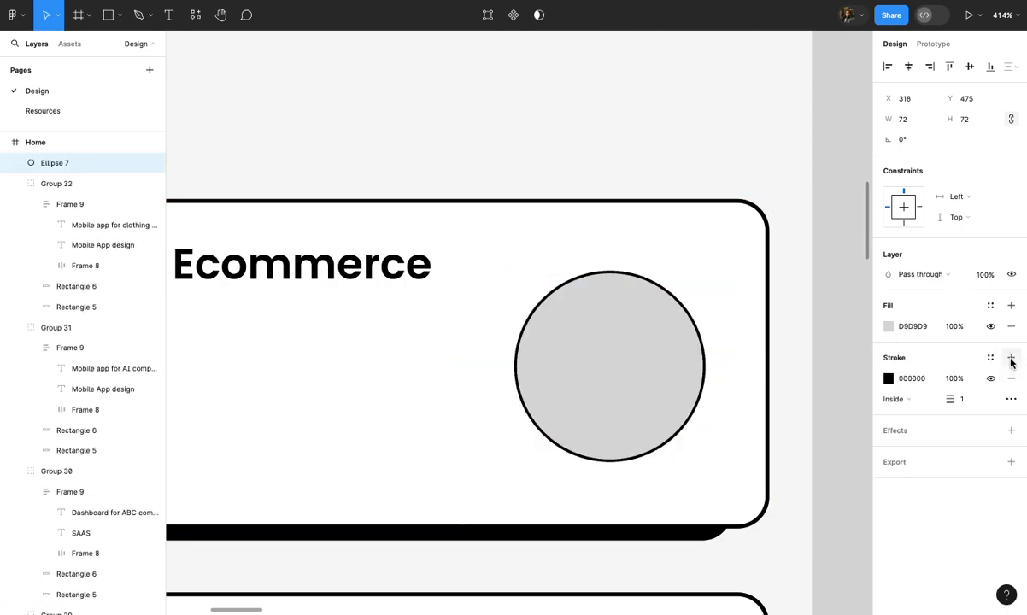
pyautogui.press('Up')
pyautogui.press('Up')
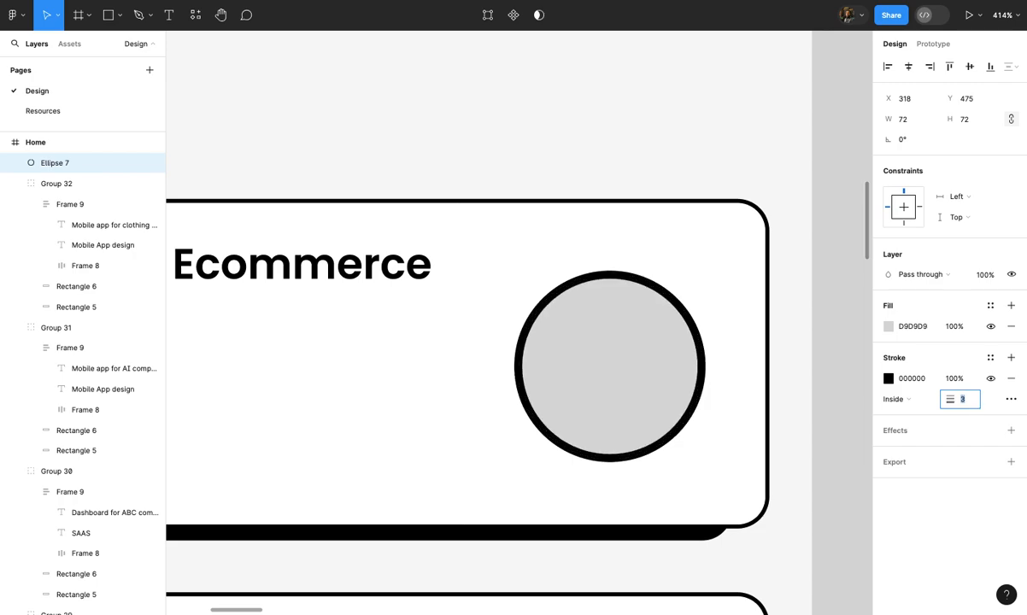
pyautogui.click(992, 358)
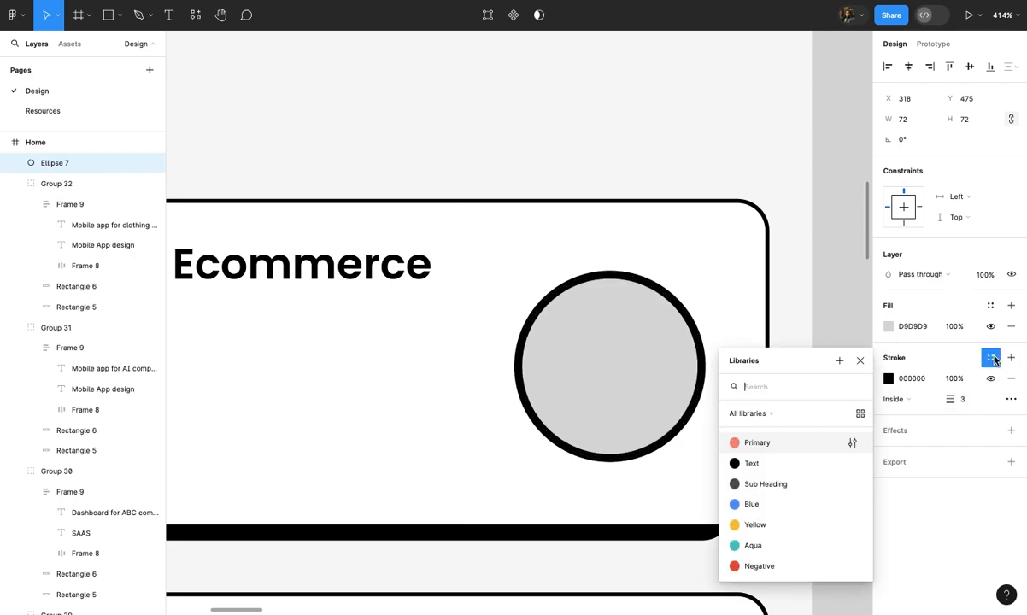
pyautogui.click(774, 445)
# Change the circle's fill colour to FFFFFF and hide that fill
pyautogui.click(891, 328)
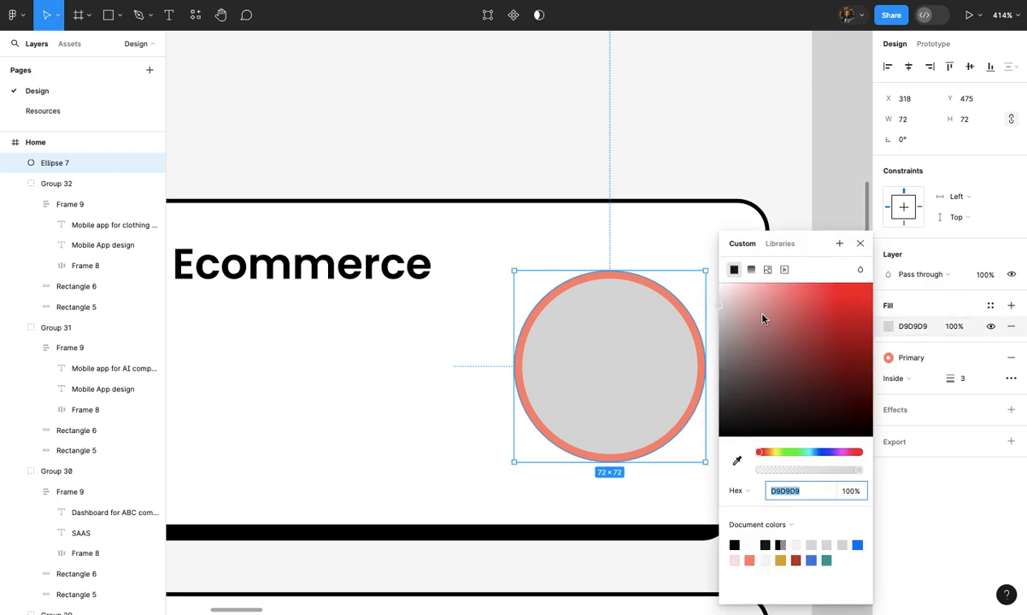
pyautogui.write('FFFFFF')
pyautogui.press('Return')
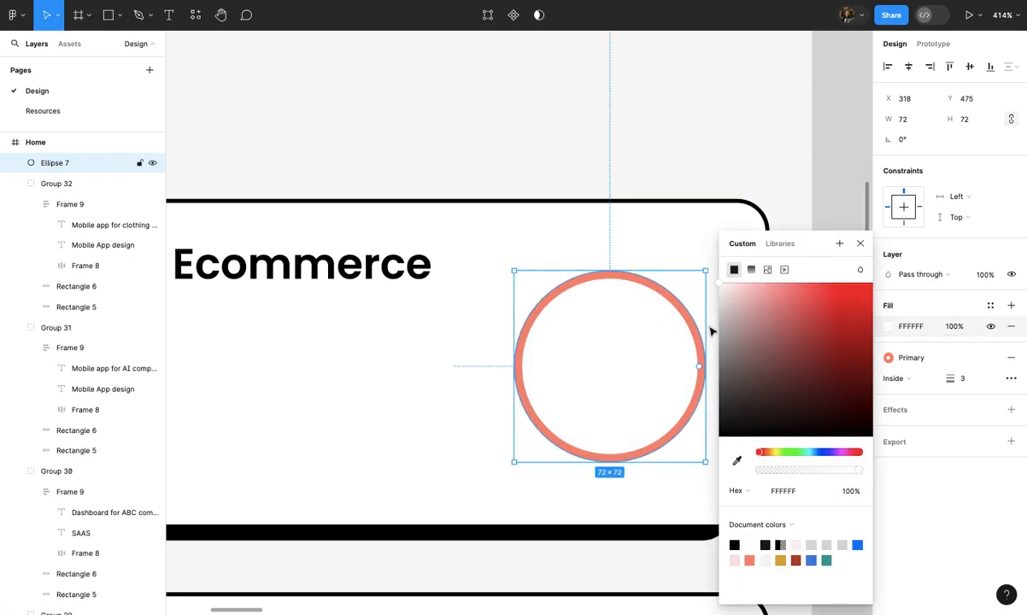
pyautogui.click(861, 244)
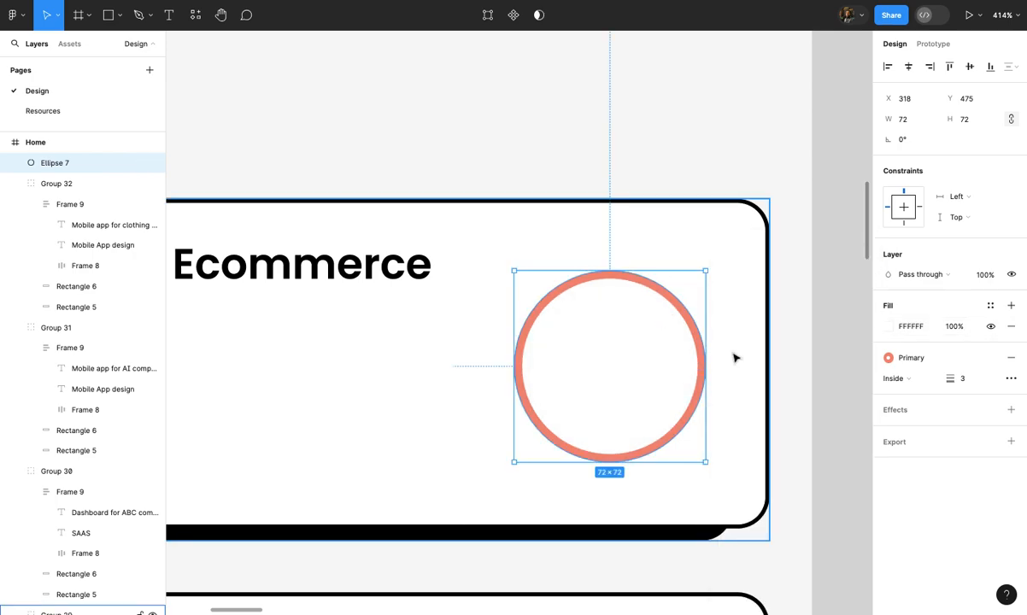
pyautogui.click(889, 357)
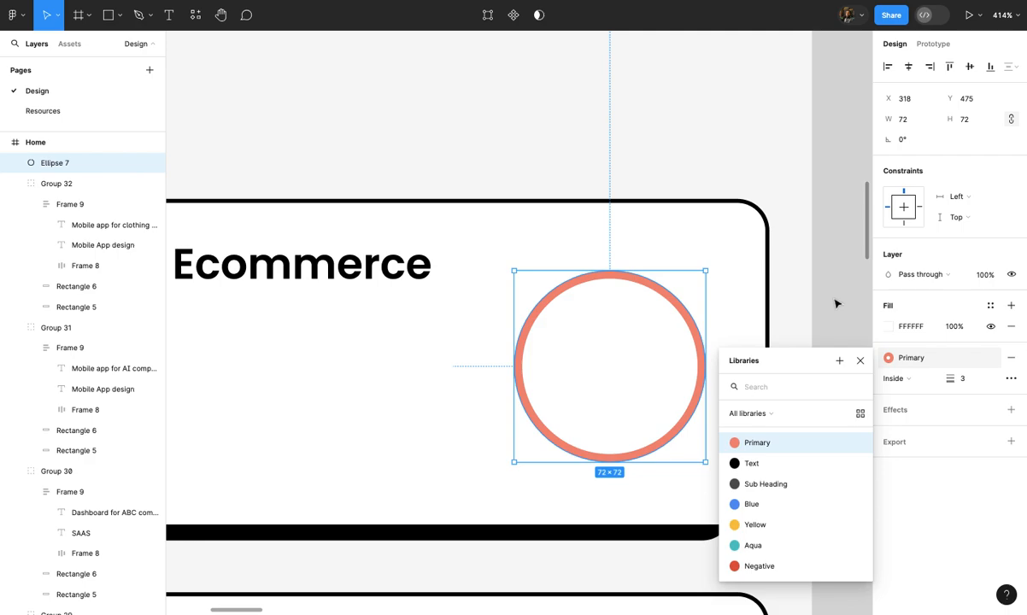
pyautogui.click(860, 361)
pyautogui.click(991, 325)
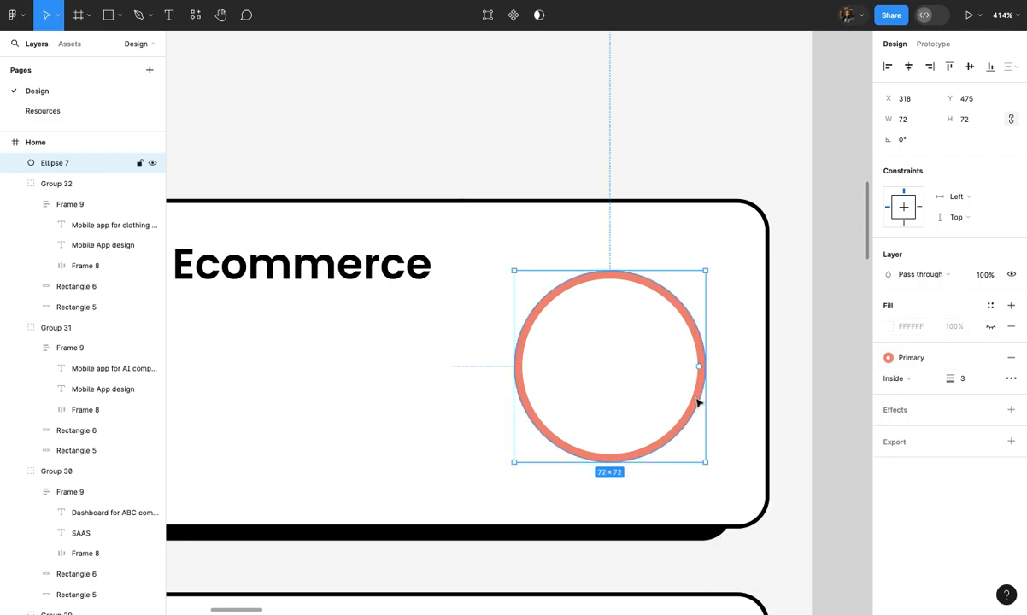
# Add a vector point with the Pen tool on the circle's lower-right arc, at about X 379.5, Y 536.41
pyautogui.doubleClick(668, 439)
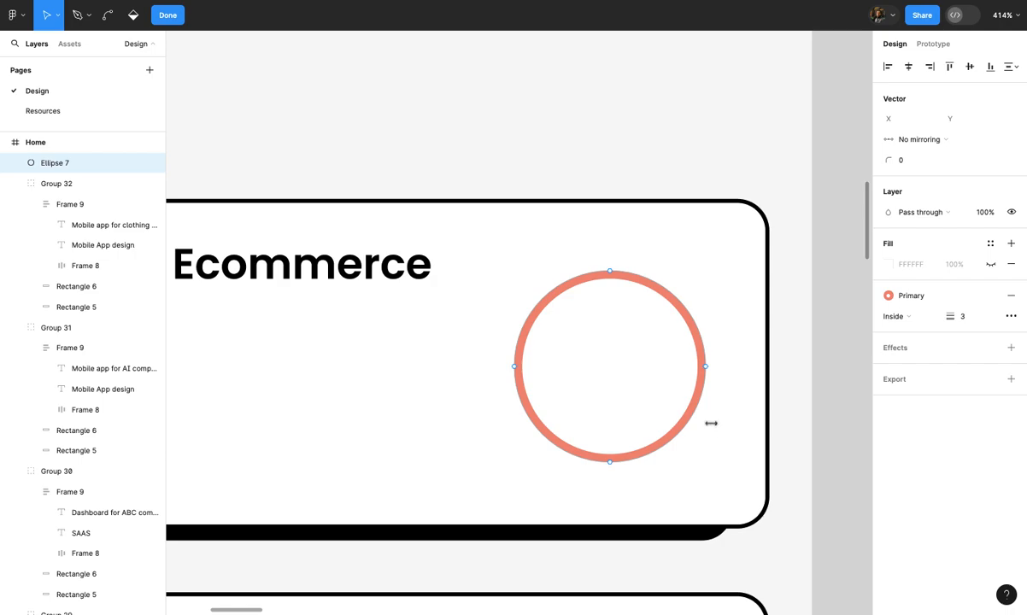
pyautogui.press('Escape')
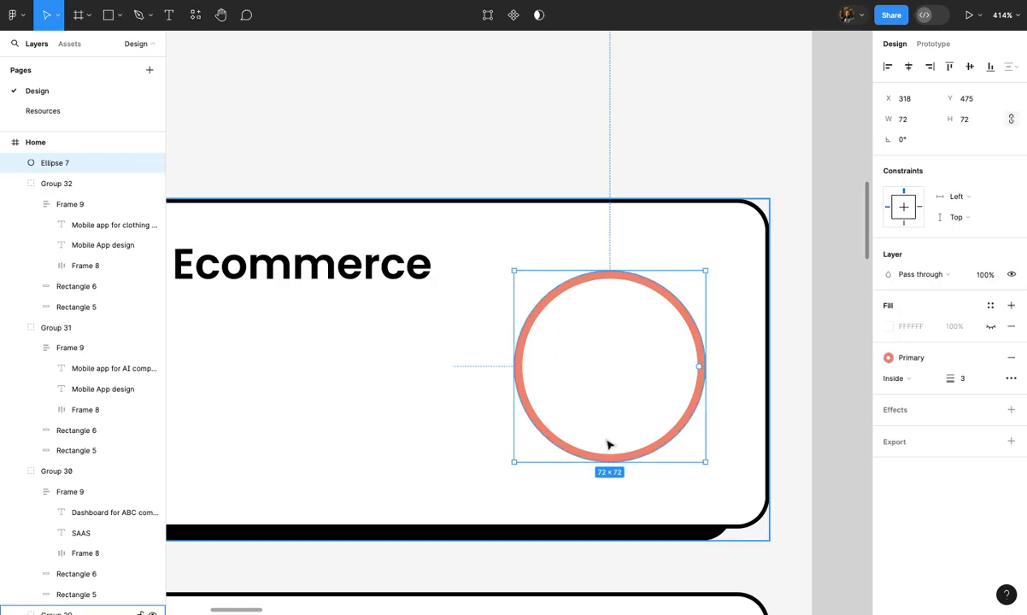
pyautogui.doubleClick(678, 434)
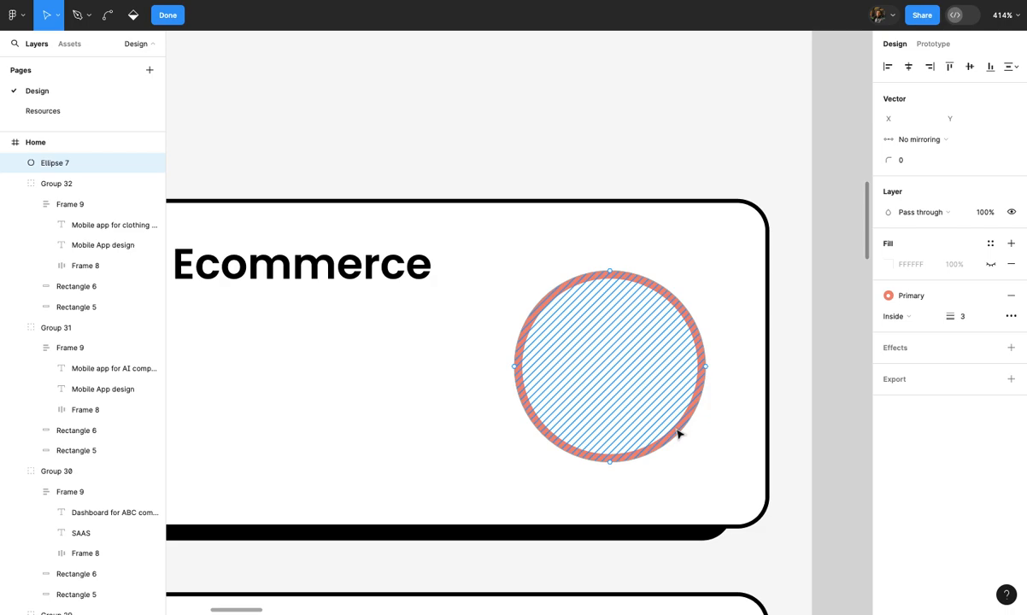
pyautogui.press('p')
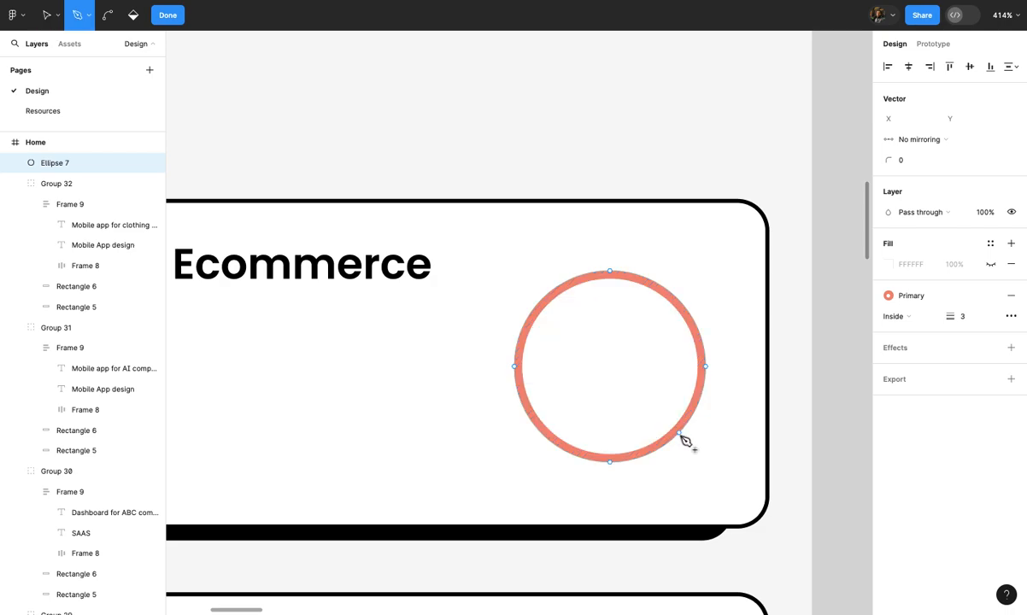
pyautogui.scroll(5, 685, 440)
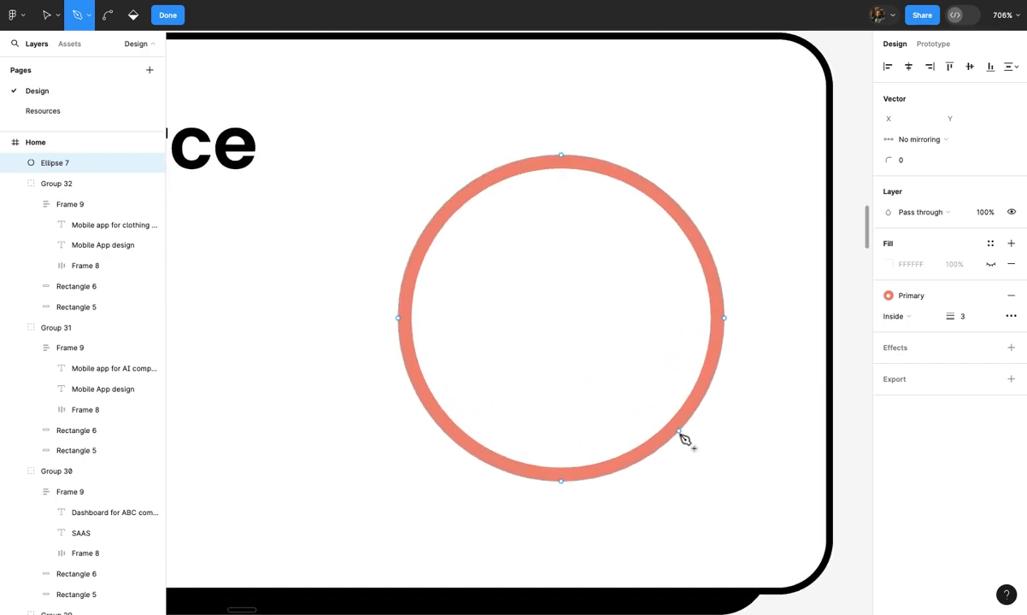
pyautogui.scroll(-3, 684, 440)
pyautogui.click(678, 435)
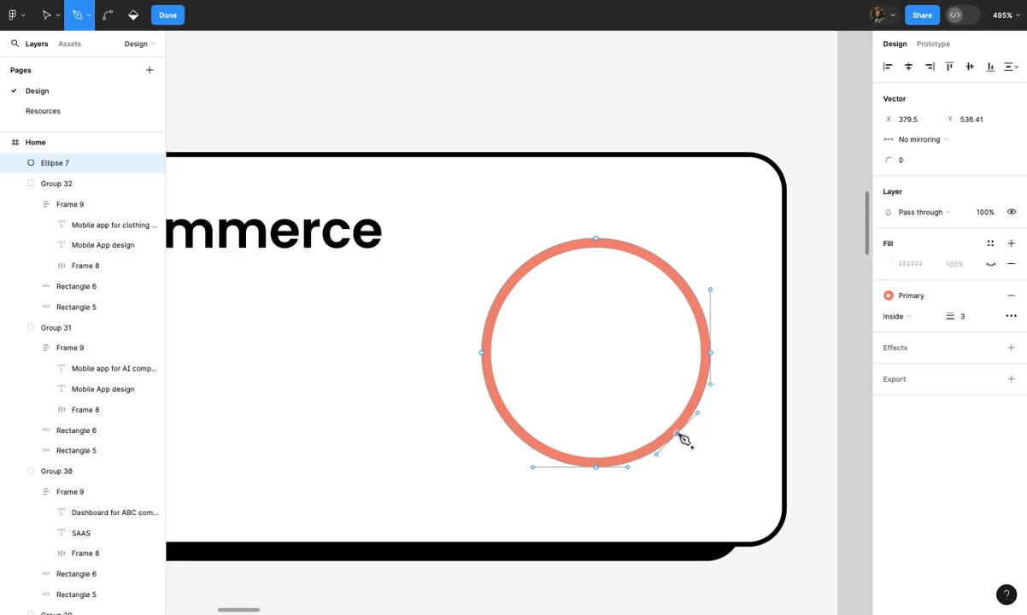
pyautogui.press('Escape')
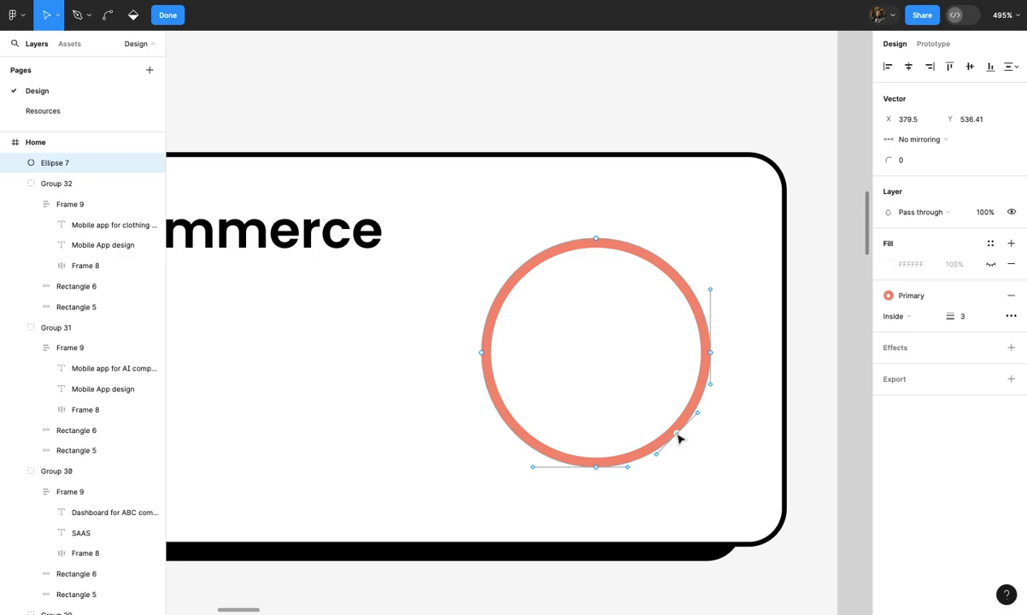
# Delete the circle's bottom vector point to open it into an arc and finish the vector editing
pyautogui.click(597, 468)
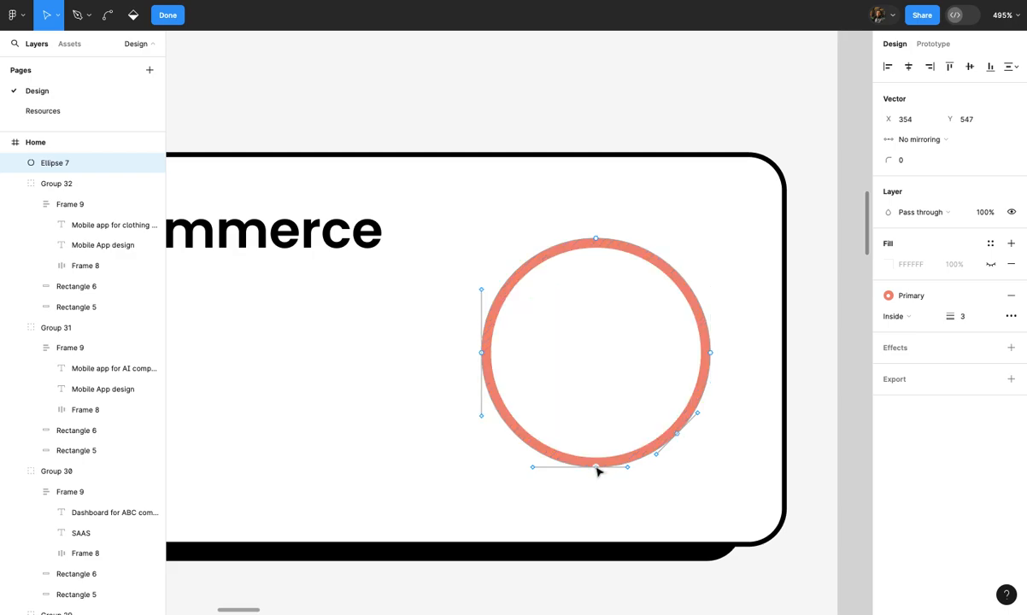
pyautogui.press('Delete')
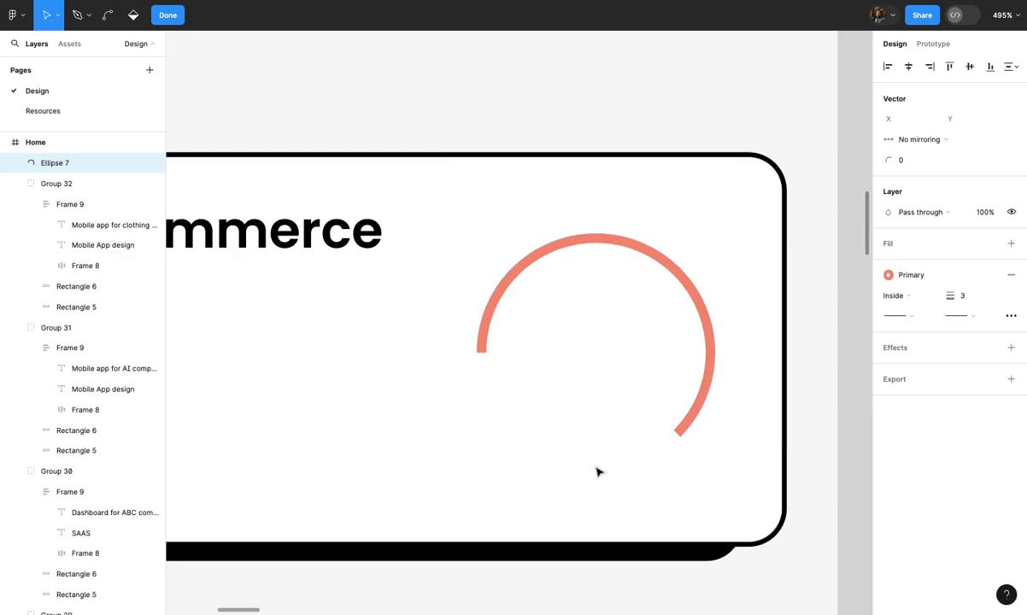
pyautogui.press('Escape')
# Set the arc's stroke width to 4 and give both of its ends round caps
pyautogui.click(966, 359)
pyautogui.write('4')
pyautogui.press('Return')
pyautogui.click(964, 377)
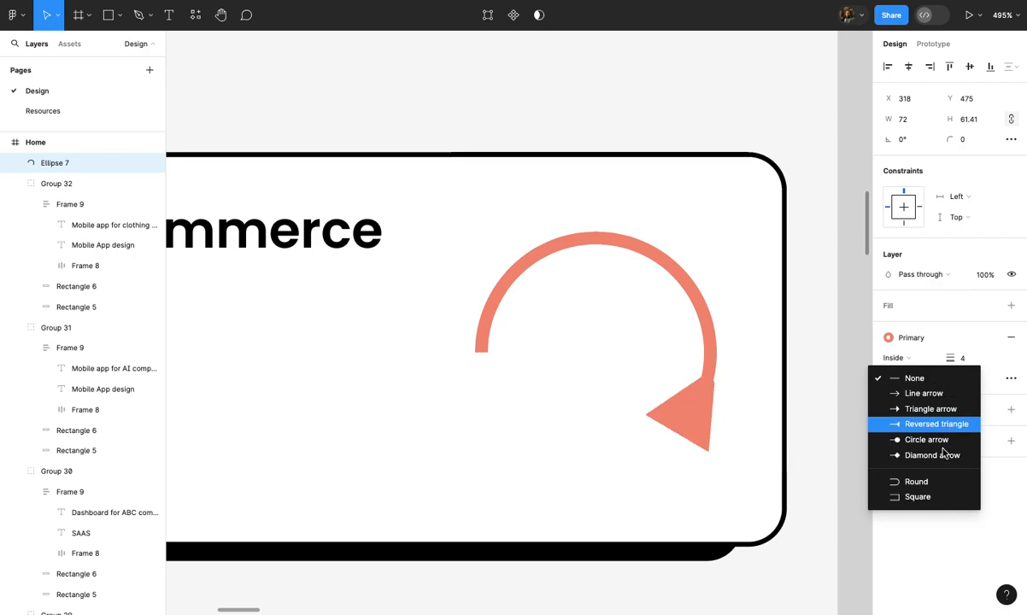
pyautogui.click(916, 481)
pyautogui.click(910, 378)
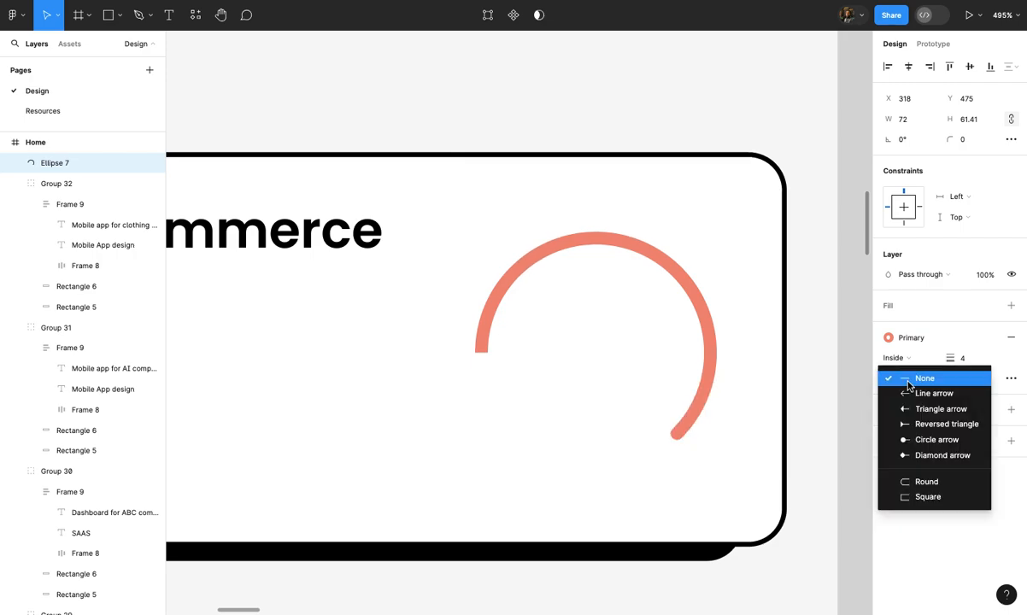
pyautogui.click(920, 482)
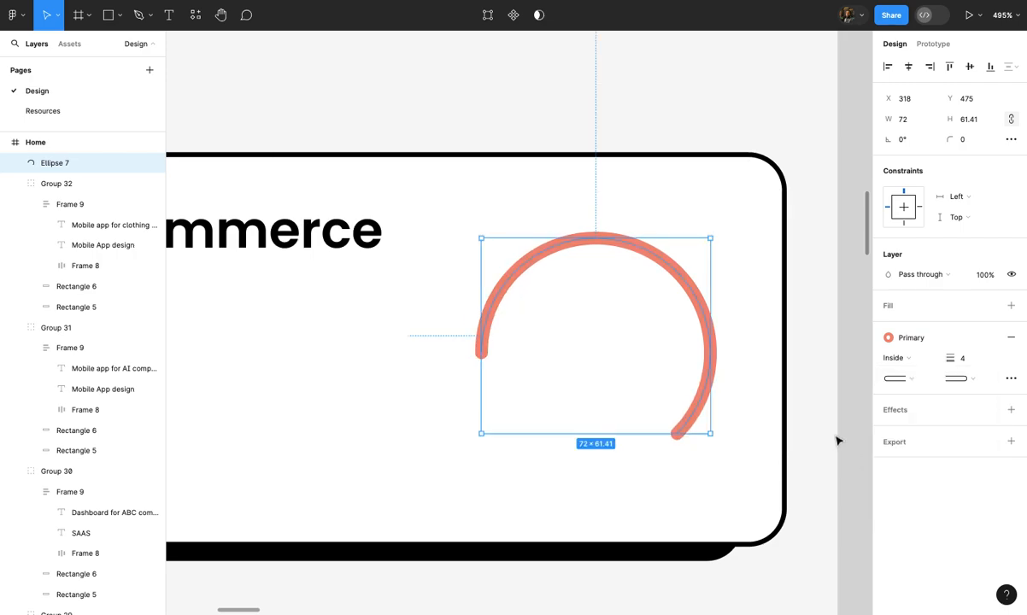
# Undo the arc edits back to the full closed circle with the 3 px stroke
pyautogui.click(837, 441)
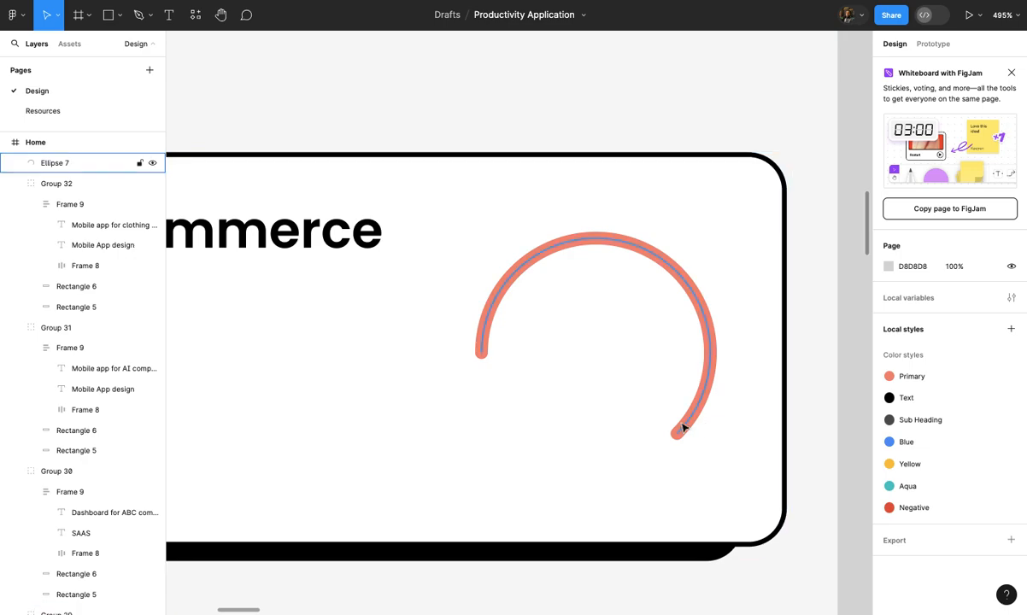
pyautogui.click(684, 428)
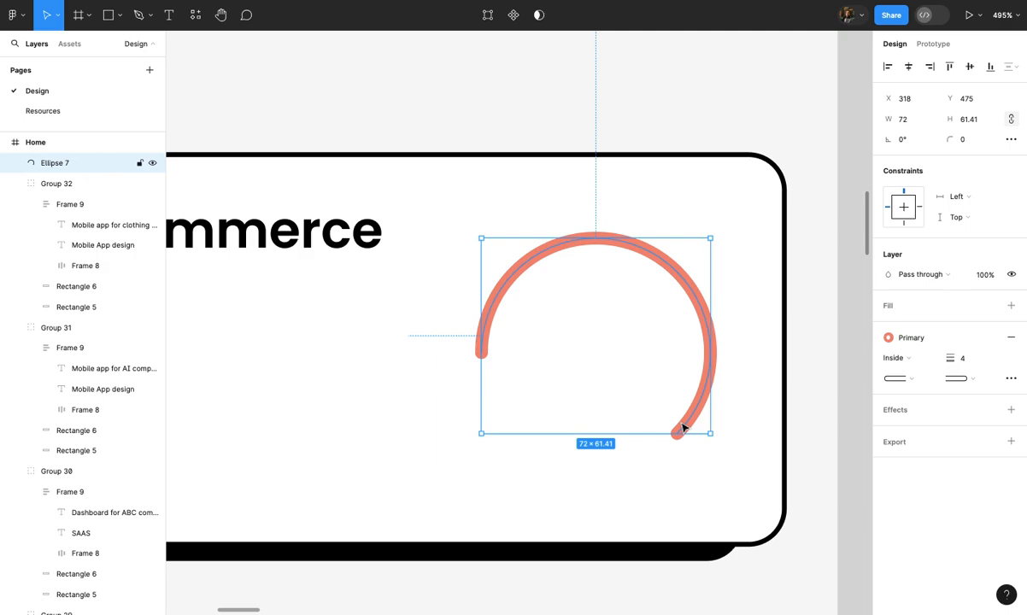
pyautogui.doubleClick(684, 428)
pyautogui.click(683, 428)
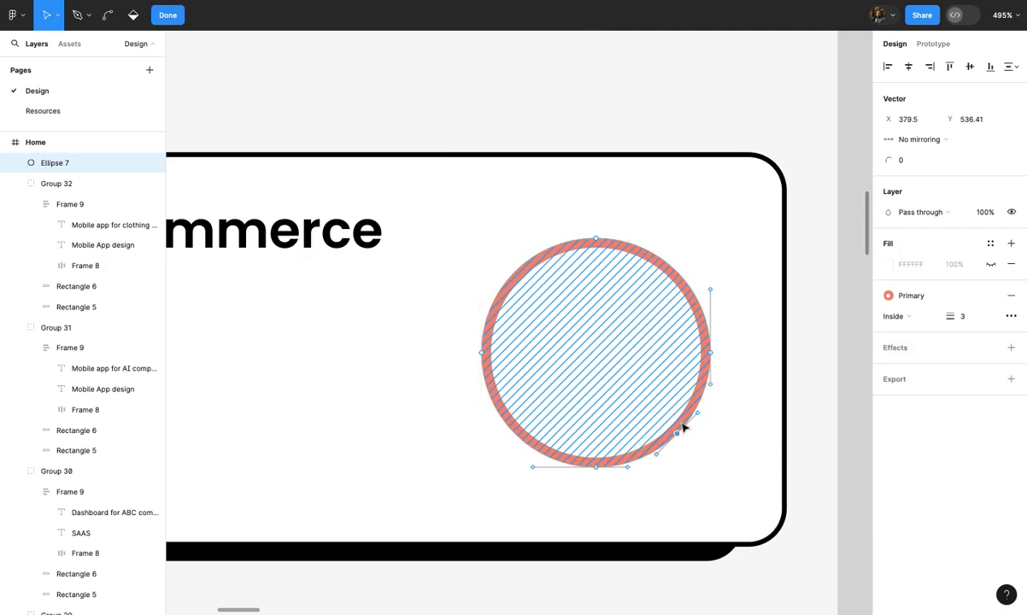
pyautogui.press('Escape')
# Duplicate the circle in place and delete the copy's bottom vector point to open it into an arc
pyautogui.click(722, 429)
pyautogui.click(677, 428)
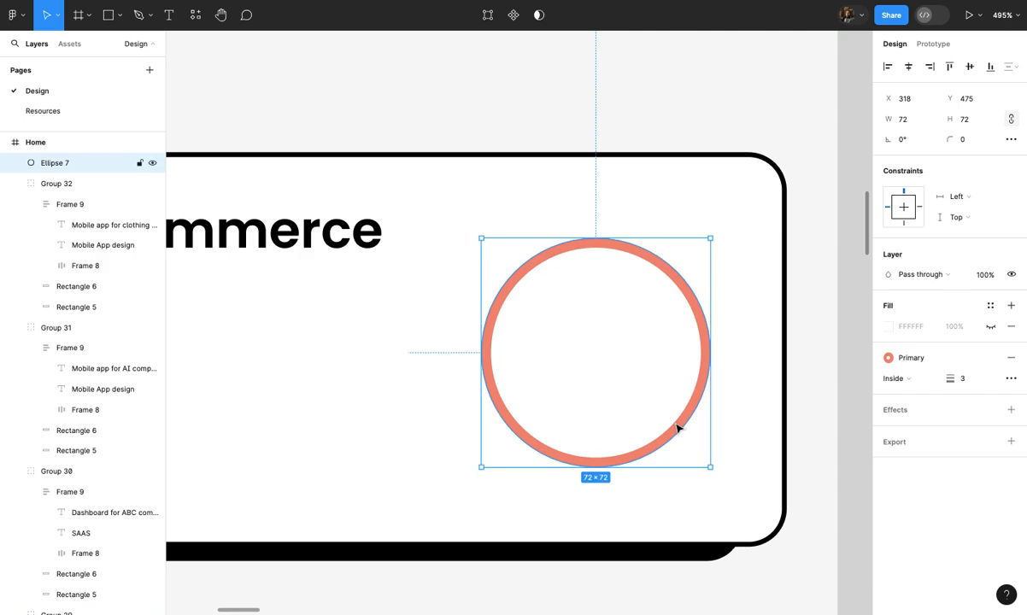
pyautogui.hotkey('ctrl', 'd')
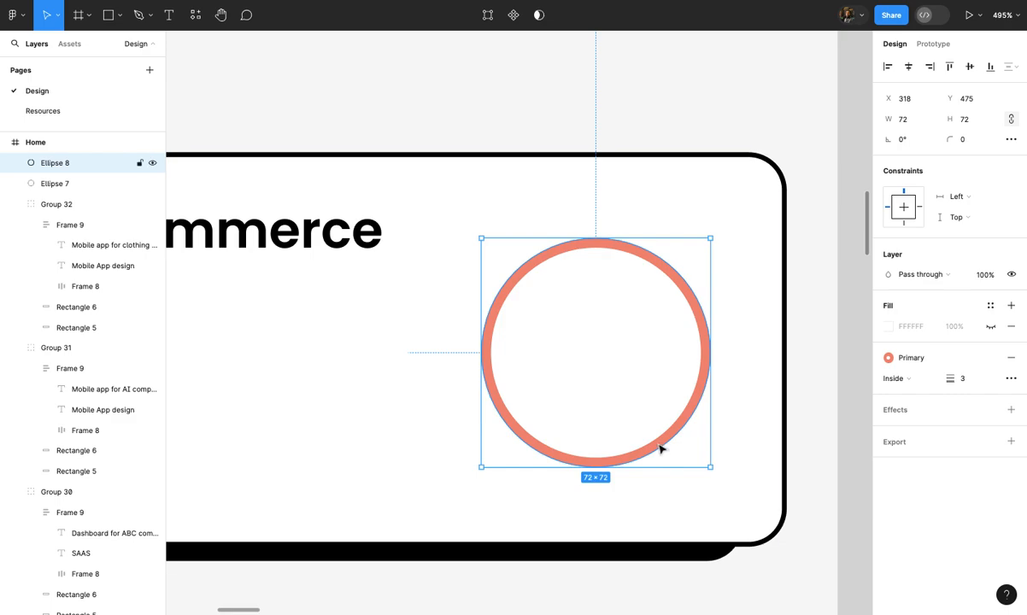
pyautogui.doubleClick(659, 449)
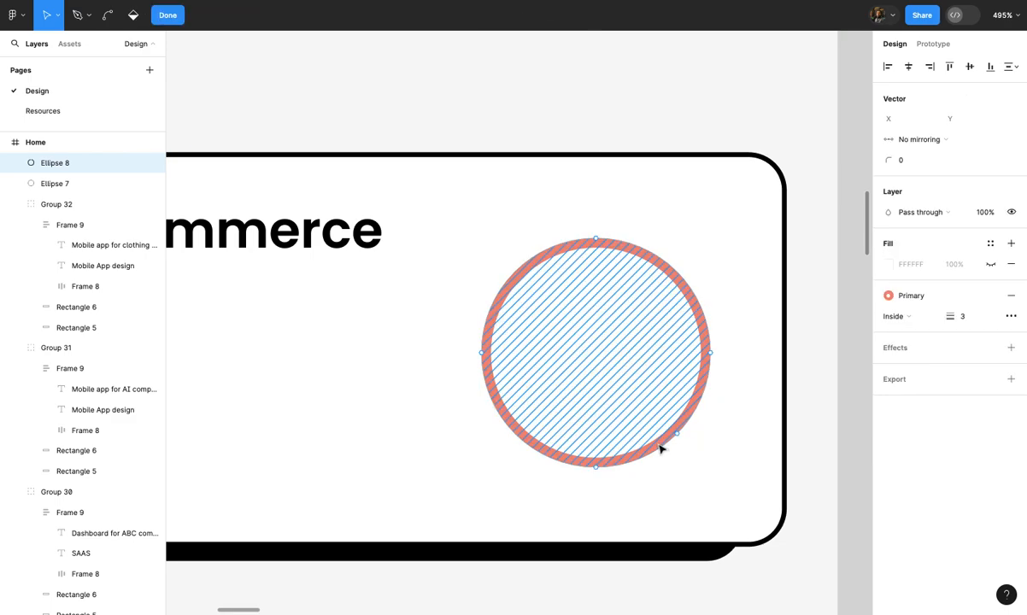
pyautogui.click(597, 468)
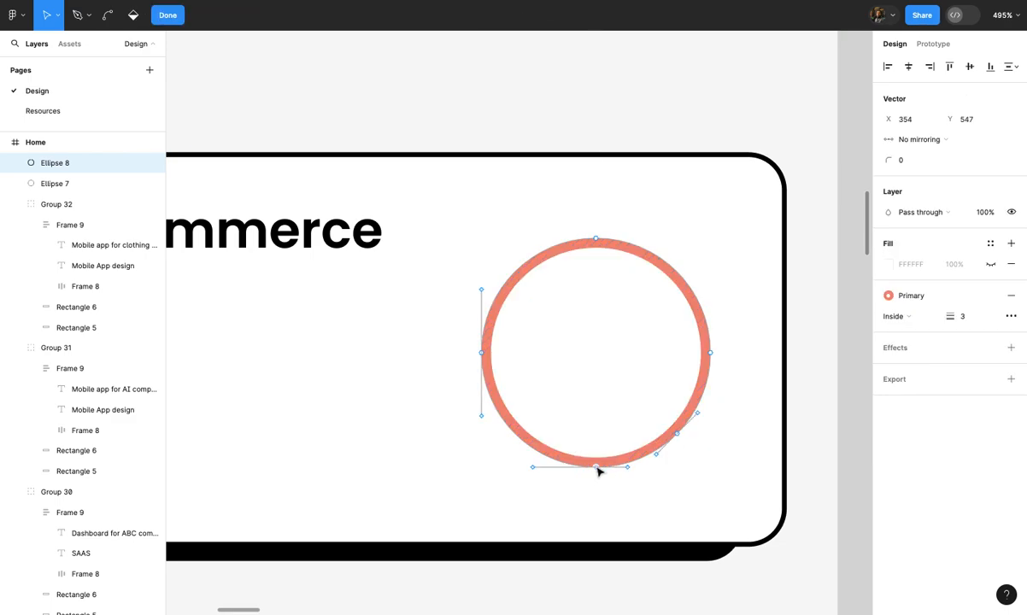
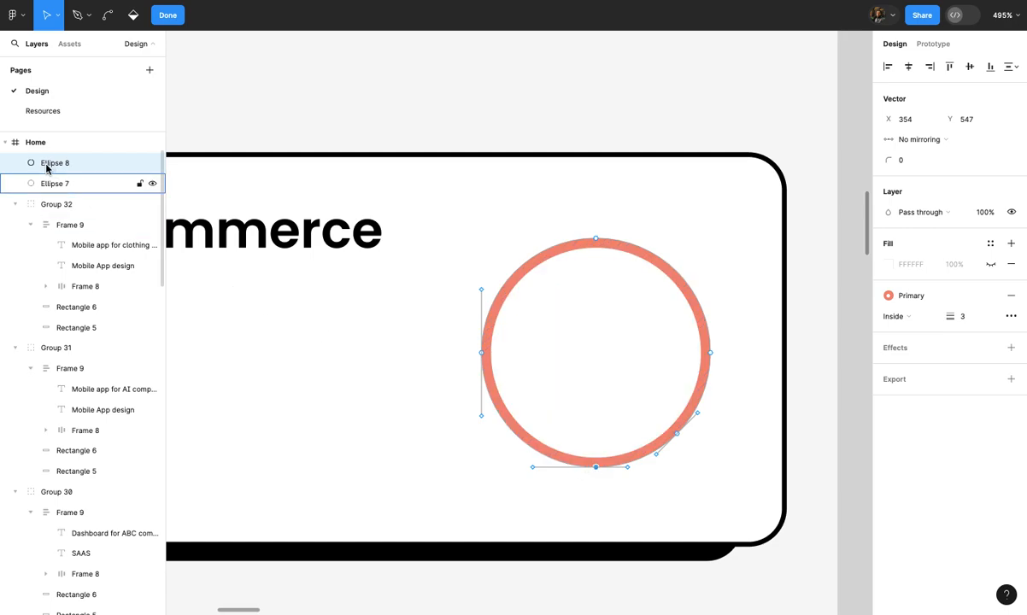
pyautogui.click(415, 280)
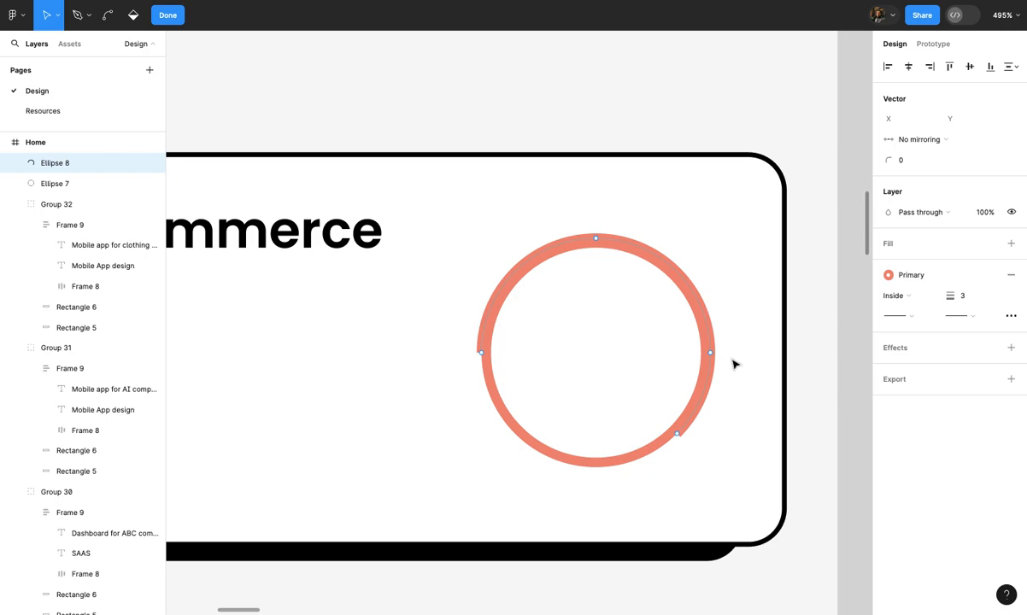
pyautogui.press('Escape')
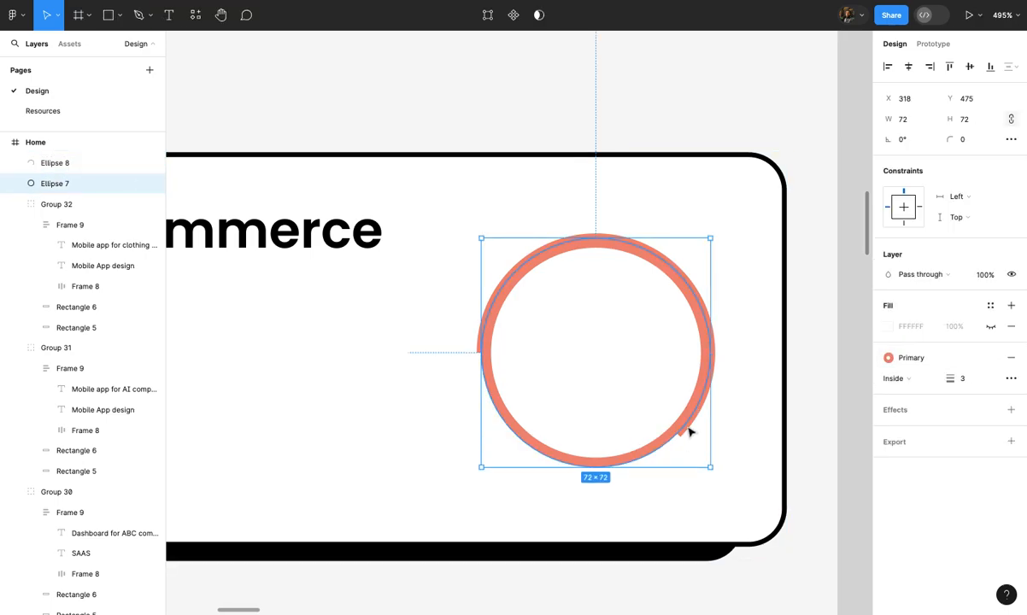
# Apply round caps to both ends of the new arc's stroke
pyautogui.click(964, 378)
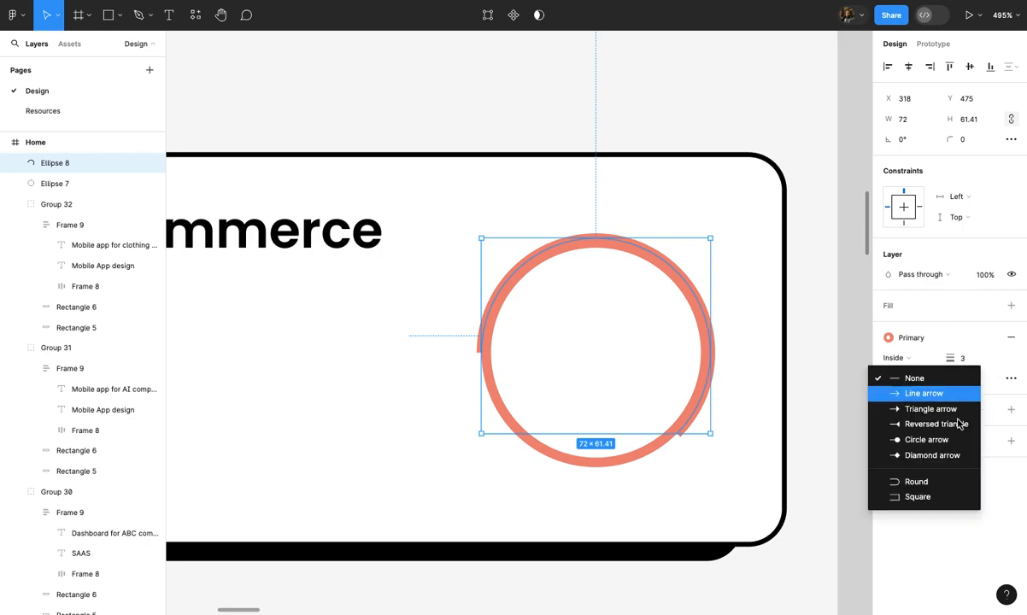
pyautogui.click(938, 480)
pyautogui.click(905, 376)
pyautogui.click(906, 479)
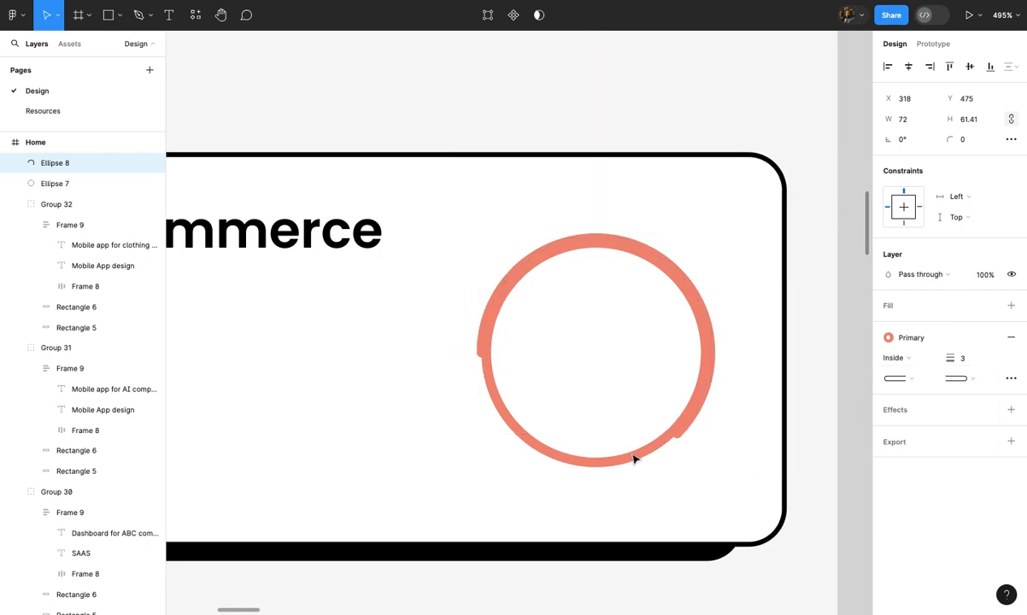
# Detach the Primary style from the full circle's stroke and change the stroke colour to light grey EDEDED
pyautogui.click(634, 460)
pyautogui.click(991, 357)
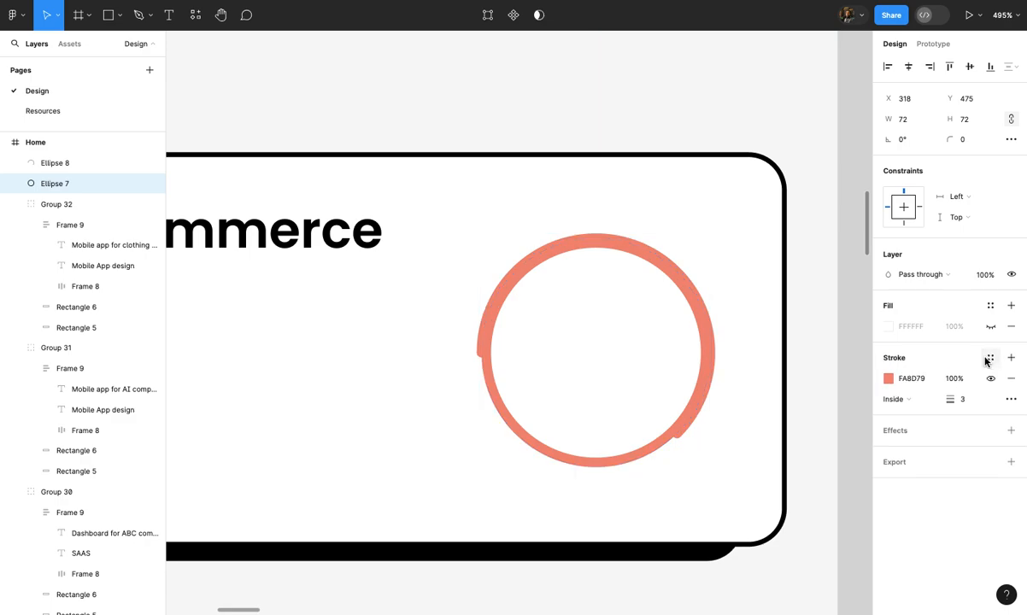
pyautogui.click(889, 378)
pyautogui.moveTo(719, 324)
pyautogui.mouseDown()
pyautogui.moveTo(728, 316)
pyautogui.moveTo(716, 312)
pyautogui.moveTo(703, 244)
pyautogui.mouseUp()
pyautogui.hscroll(3, 607, 470)
pyautogui.keyDown('ctrl'); pyautogui.scroll(2, 640, 362); pyautogui.keyUp('ctrl')
pyautogui.keyDown('ctrl'); pyautogui.scroll(5, 636, 253); pyautogui.keyUp('ctrl')
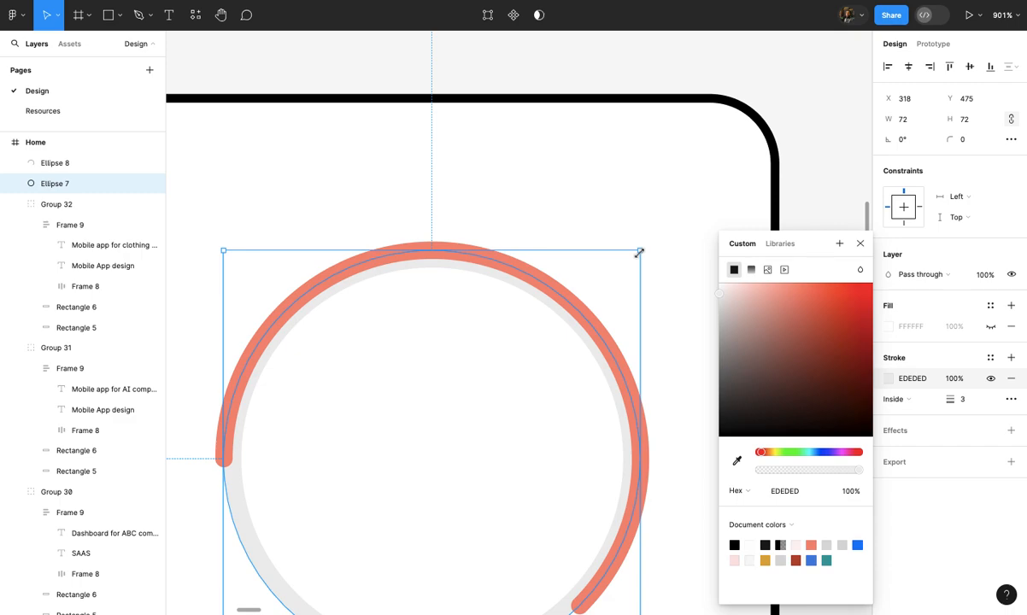
pyautogui.press('k')
pyautogui.keyDown('ctrl'); pyautogui.scroll(-1, 602, 333); pyautogui.keyUp('ctrl')
pyautogui.scroll(-2, 611, 335)
pyautogui.write('v')
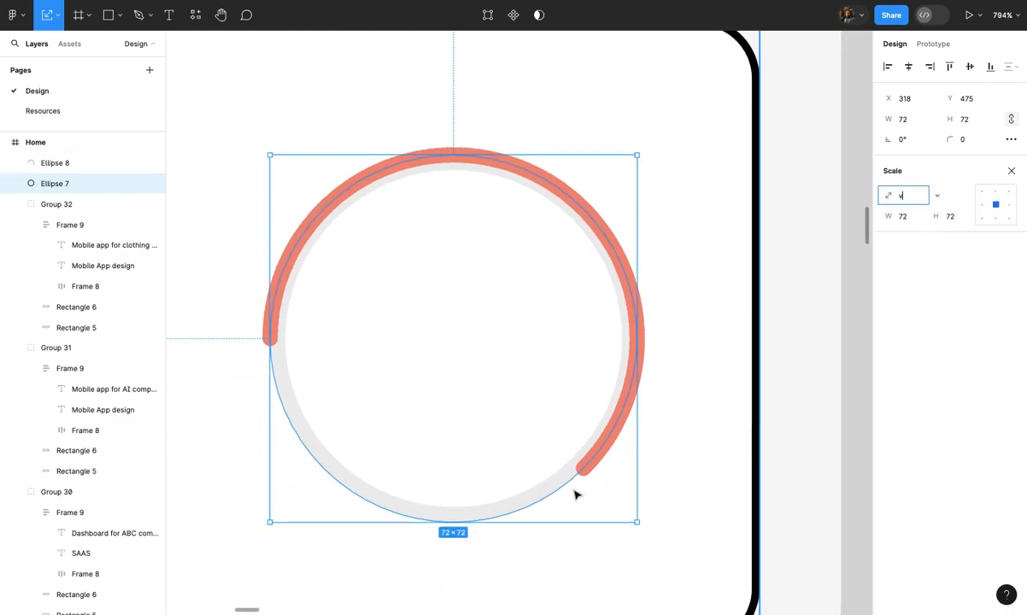
pyautogui.press('Escape')
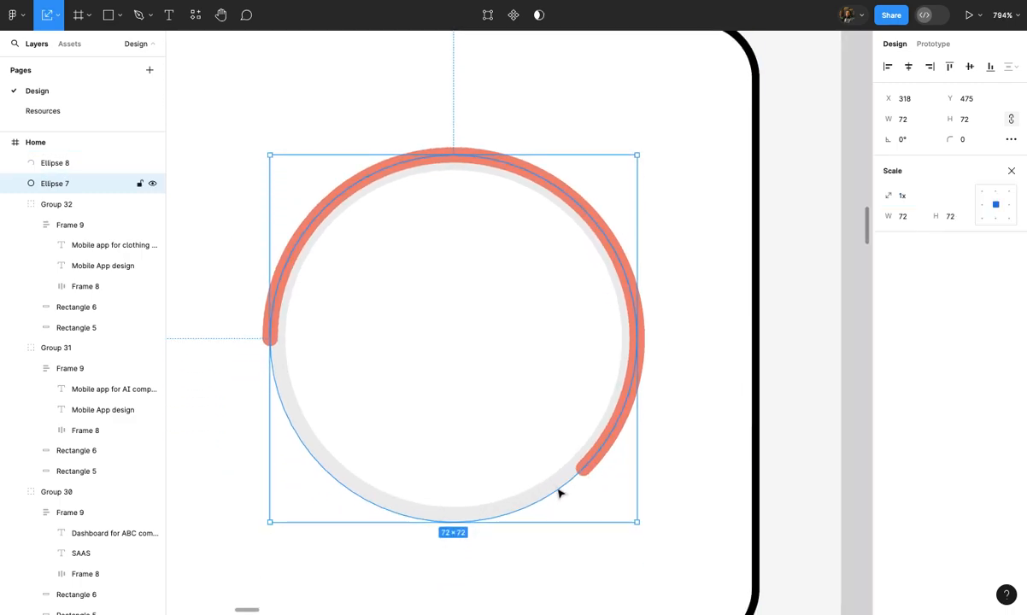
pyautogui.press('v')
pyautogui.click(860, 41)
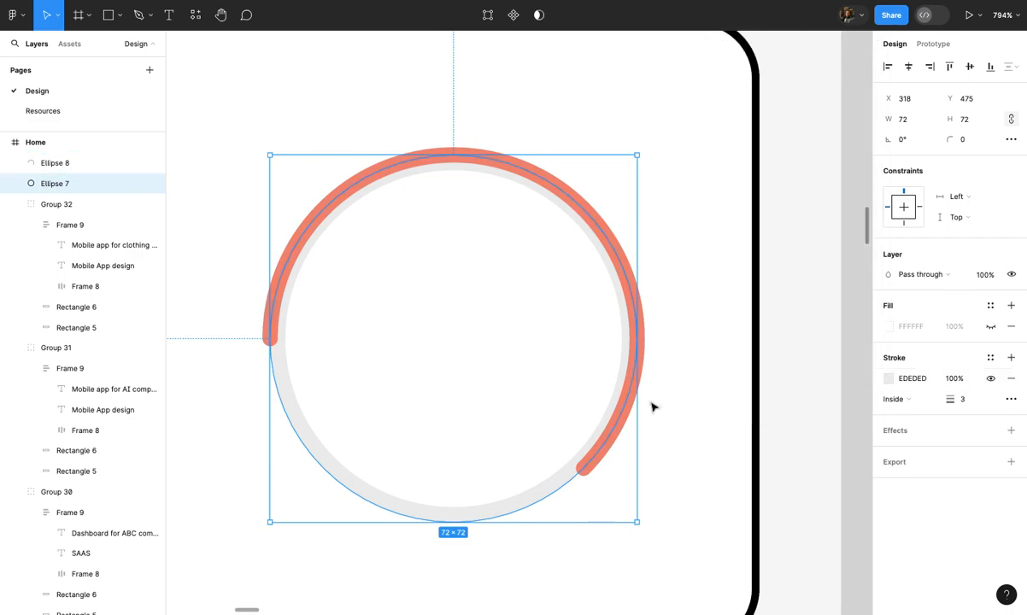
# Set the stroke width of both the grey circle and the Primary arc to 4
pyautogui.click(962, 400)
pyautogui.press('Up')
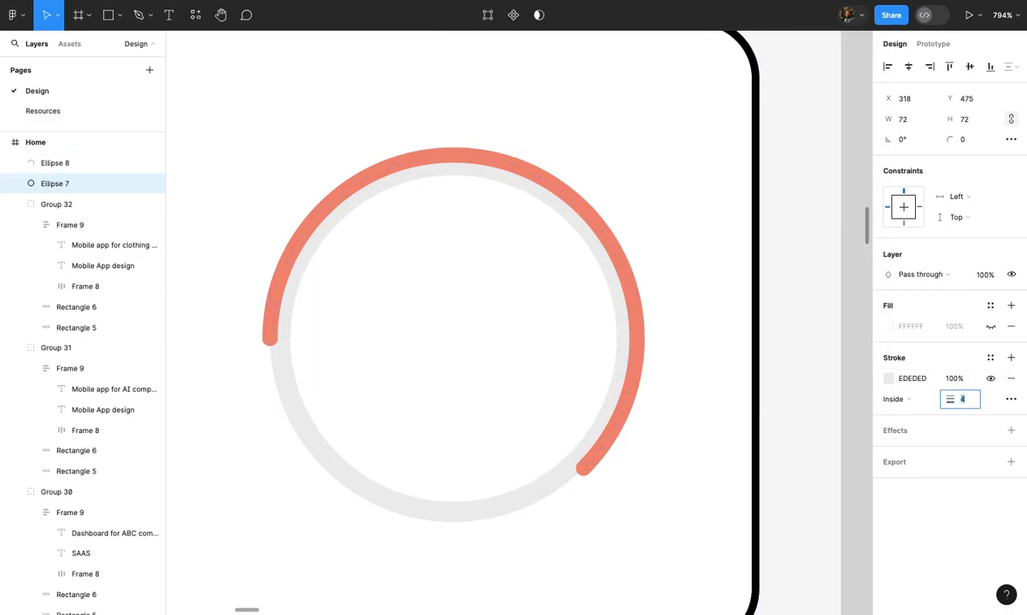
pyautogui.click(736, 457)
pyautogui.click(617, 428)
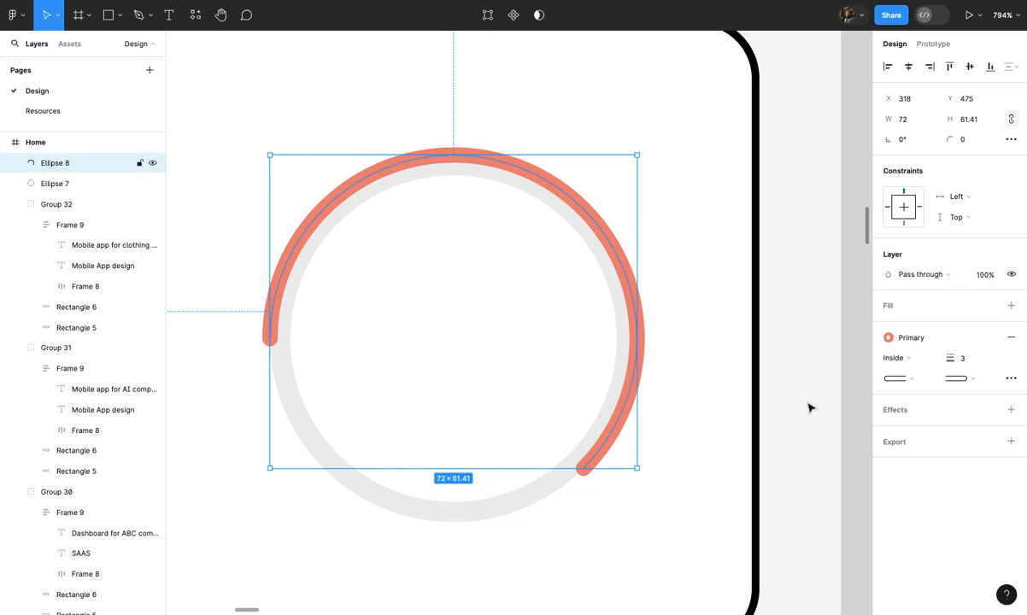
pyautogui.click(964, 360)
pyautogui.press('Up')
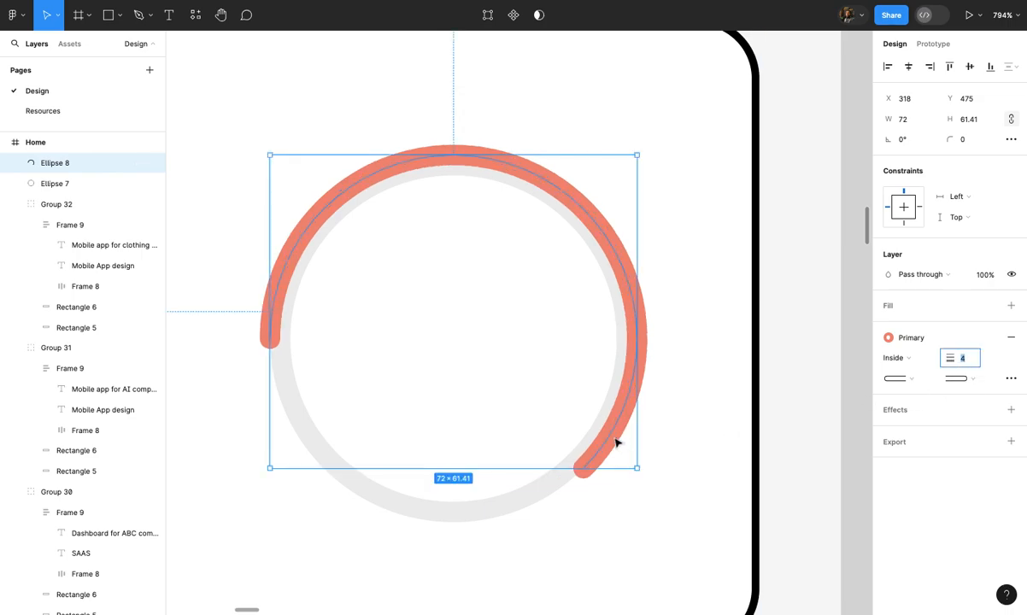
# Scale the grey circle from its centre to 76 × 76 so its outer edge matches the arc's
pyautogui.scroll(2, 598, 275)
pyautogui.click(533, 536)
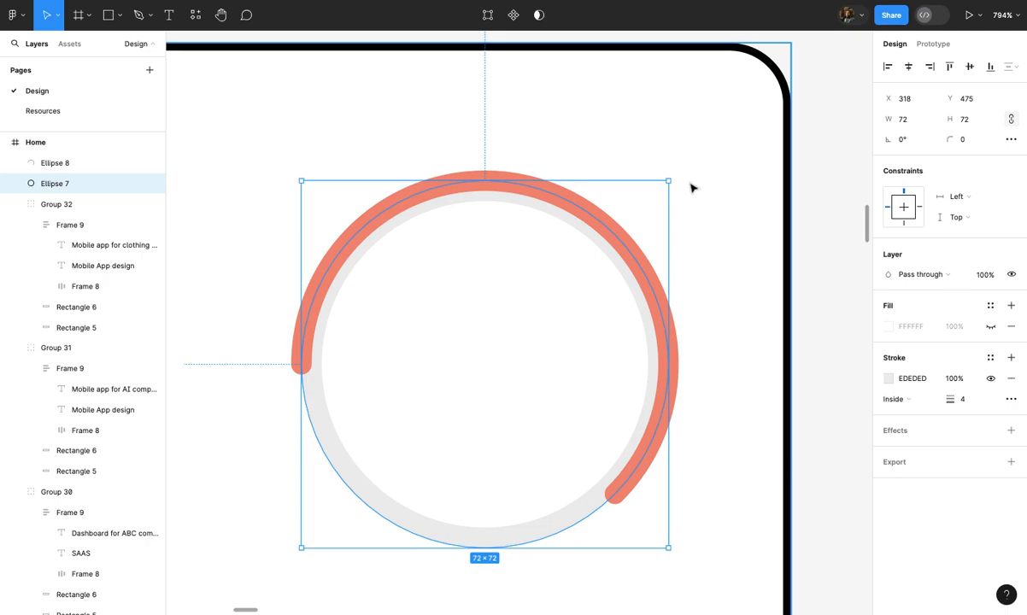
pyautogui.press('k')
pyautogui.moveTo(670, 180); pyautogui.dragTo(676, 173)
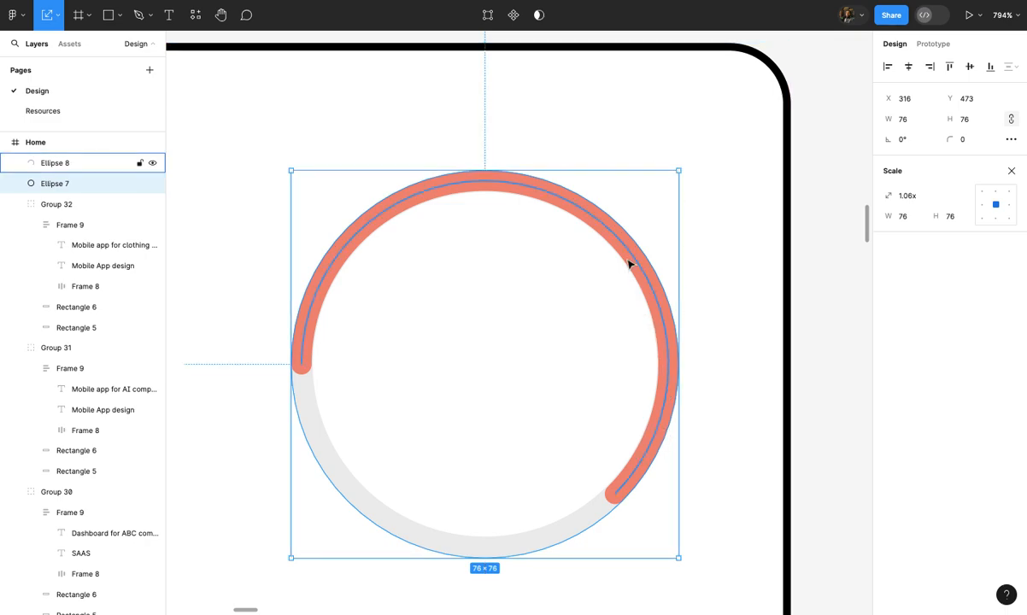
pyautogui.scroll(-3, 520, 314)
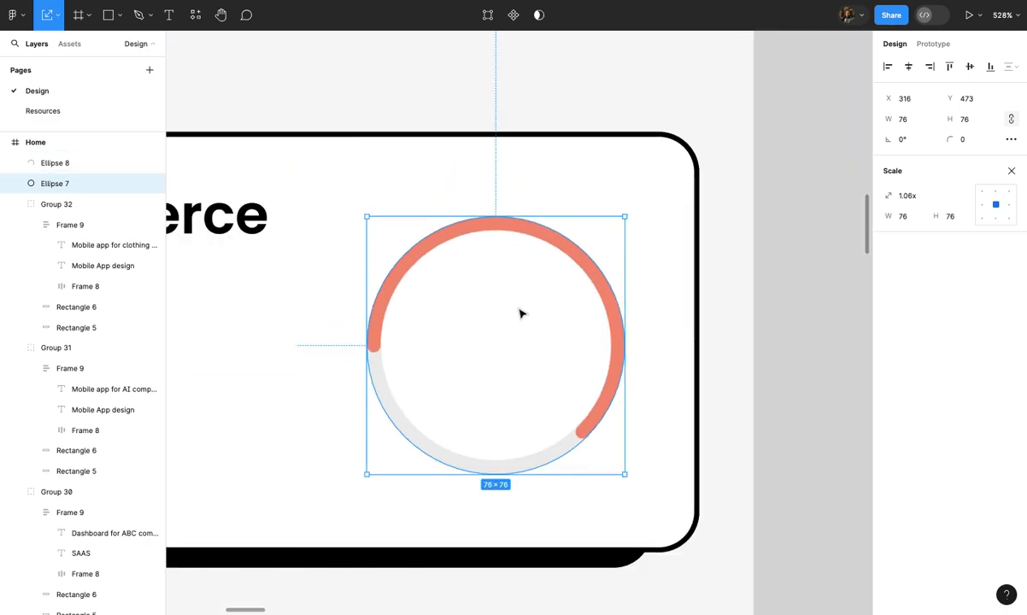
pyautogui.press('v')
pyautogui.scroll(3, 521, 313)
pyautogui.scroll(-5, 521, 313)
pyautogui.click(704, 310)
# Add the text "60%" inside the progress ring on the first card and position it at the ring's centre
pyautogui.scroll(-2, 704, 310)
pyautogui.hscroll(-2, 704, 309)
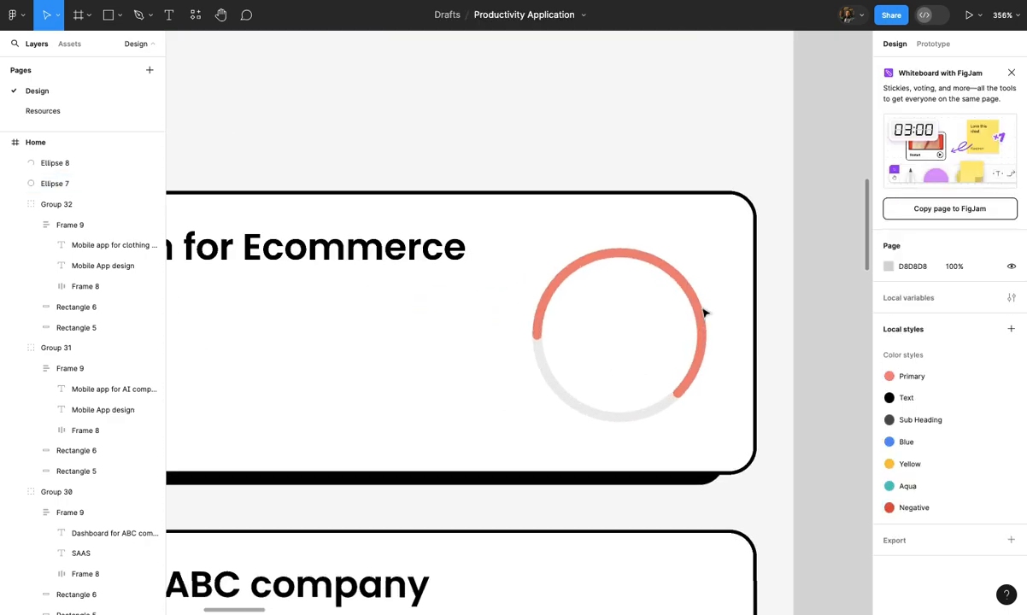
pyautogui.scroll(2, 675, 322)
pyautogui.click(644, 356)
pyautogui.press('t')
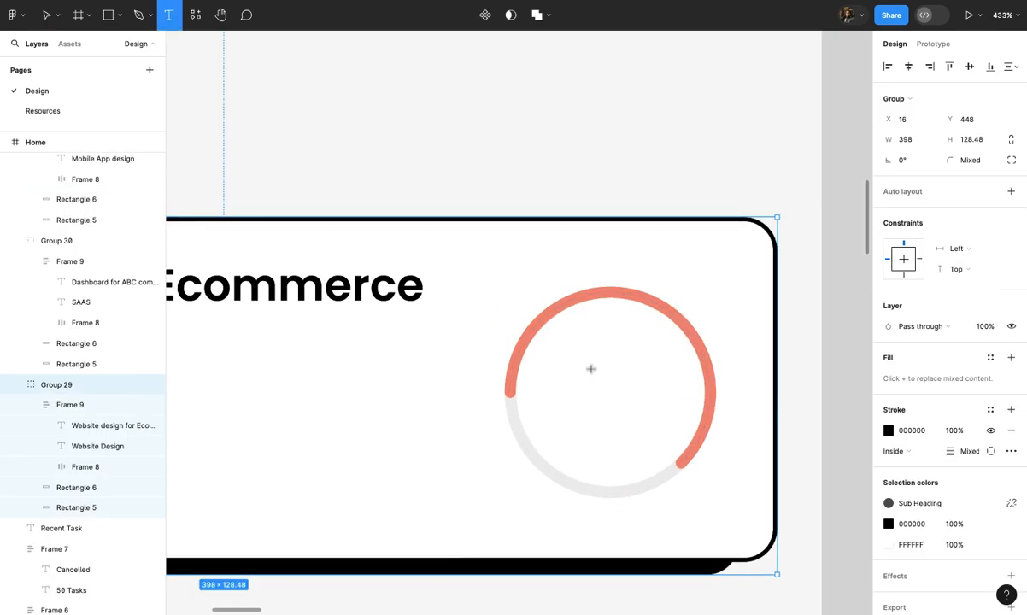
pyautogui.click(584, 368)
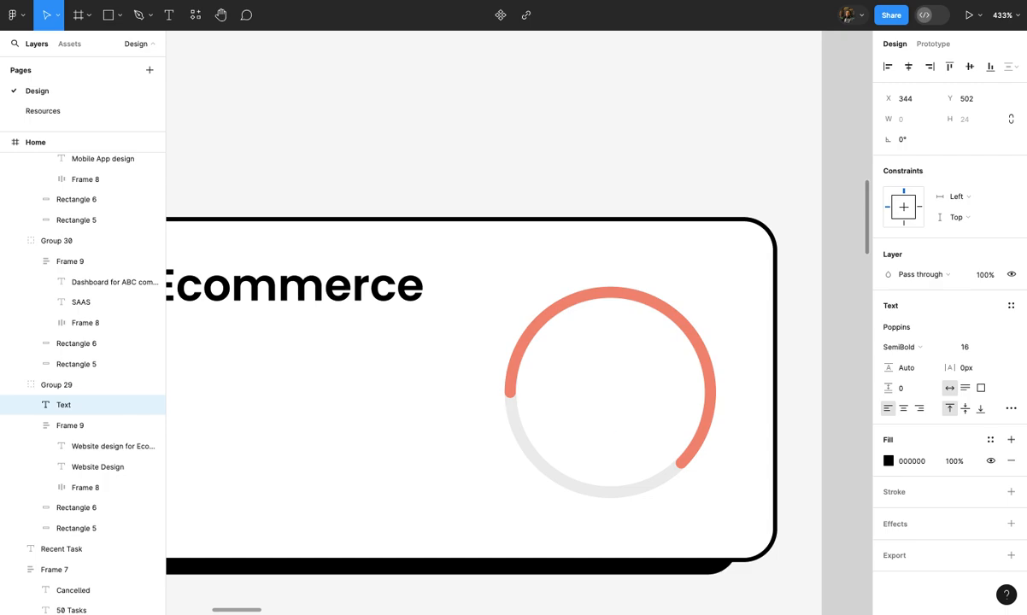
pyautogui.write('60%')
pyautogui.press('Escape')
pyautogui.click(636, 412)
pyautogui.moveTo(637, 412); pyautogui.dragTo(617, 405)
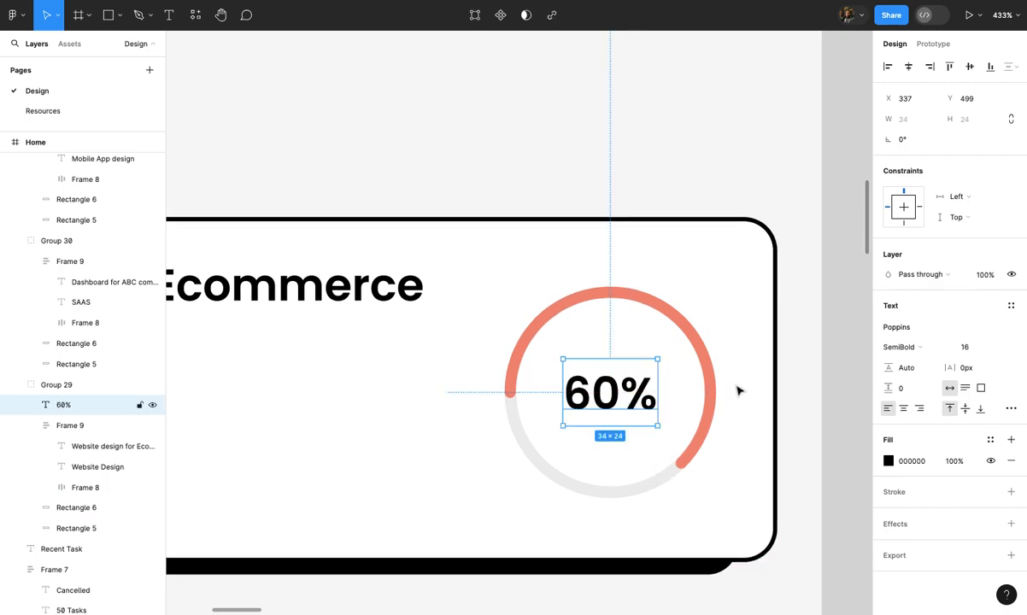
# Make the "60%" text Bold and shift it slightly sideways, keeping it vertically centred in the ring
pyautogui.click(889, 350)
pyautogui.click(894, 360)
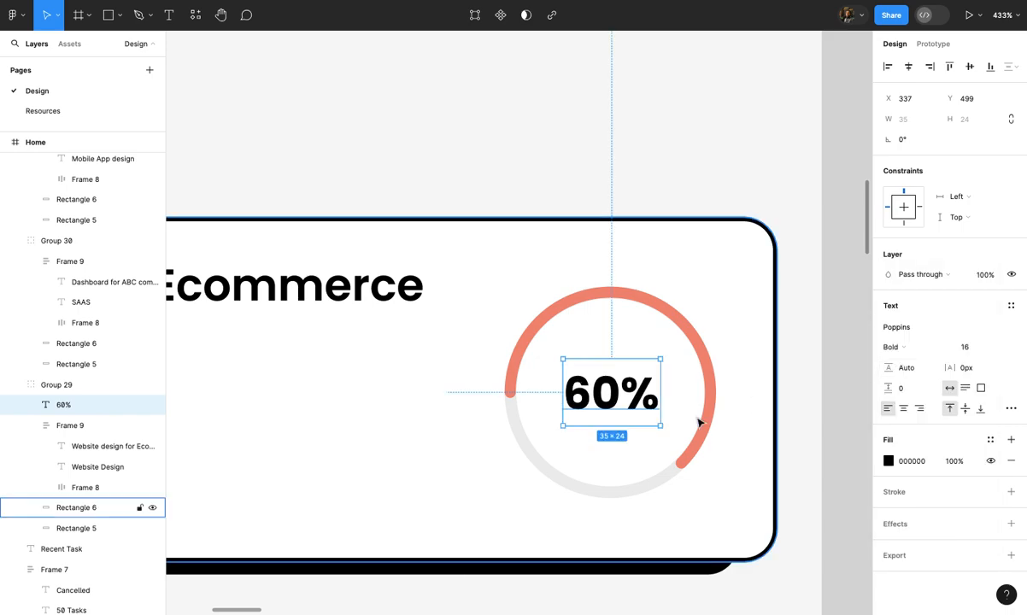
pyautogui.scroll(1, 699, 422)
pyautogui.moveTo(642, 419); pyautogui.dragTo(647, 420)
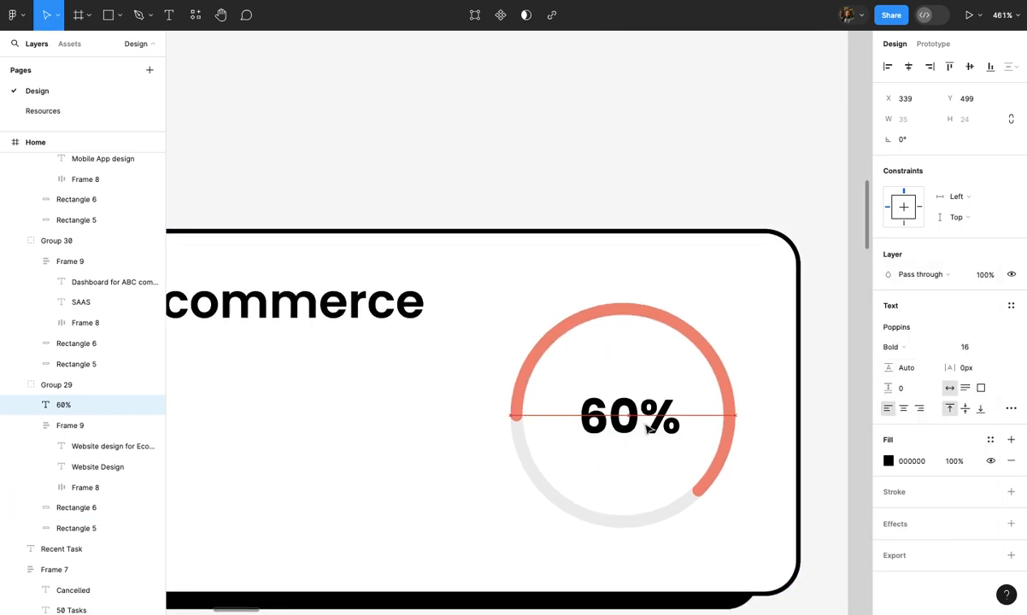
# Set the Primary progress arc's stroke width to 6
pyautogui.click(664, 517)
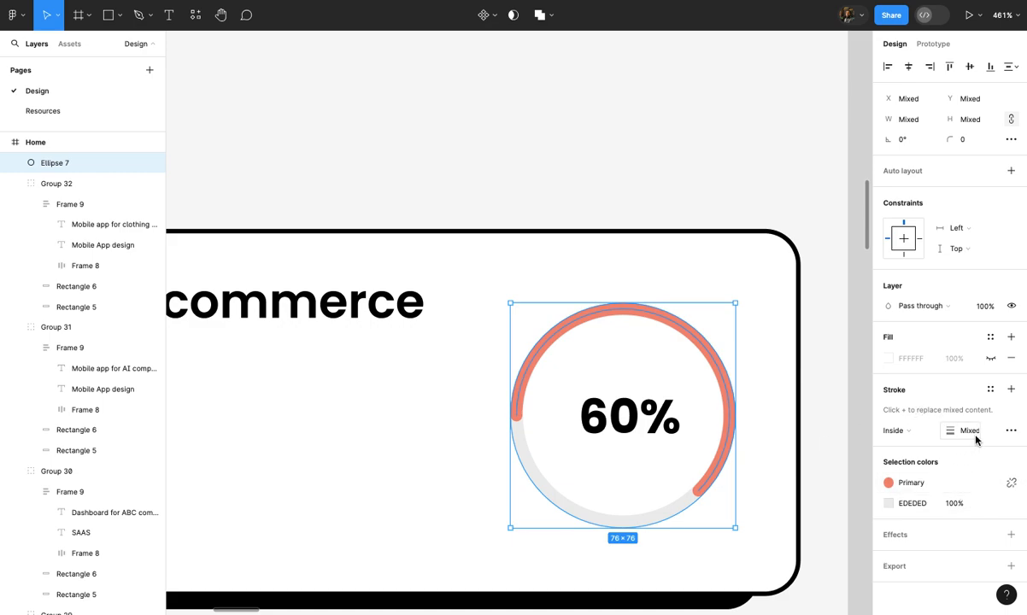
pyautogui.click(818, 470)
pyautogui.click(724, 469)
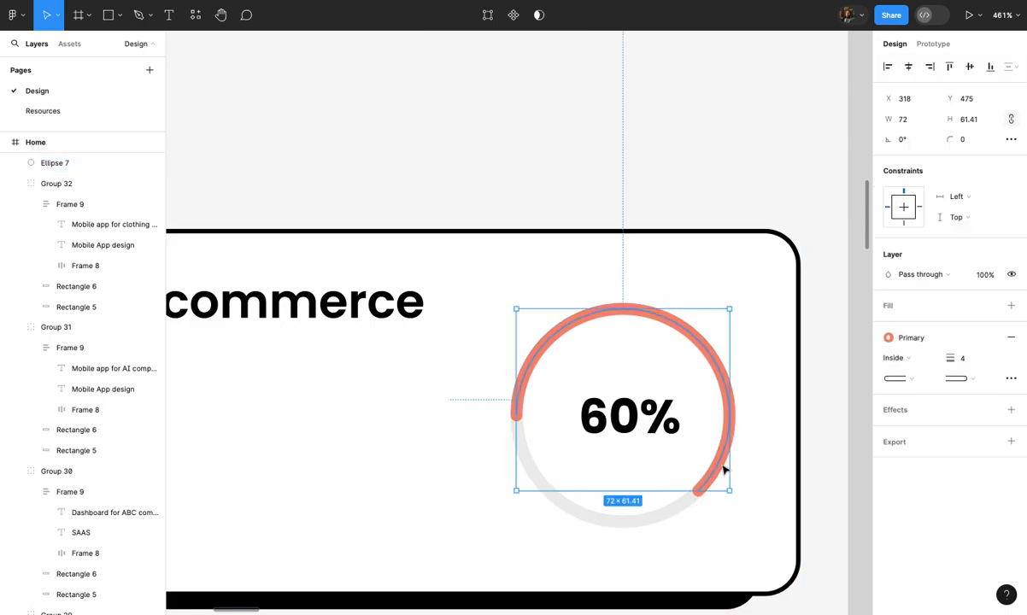
pyautogui.write('6')
pyautogui.press('Return')
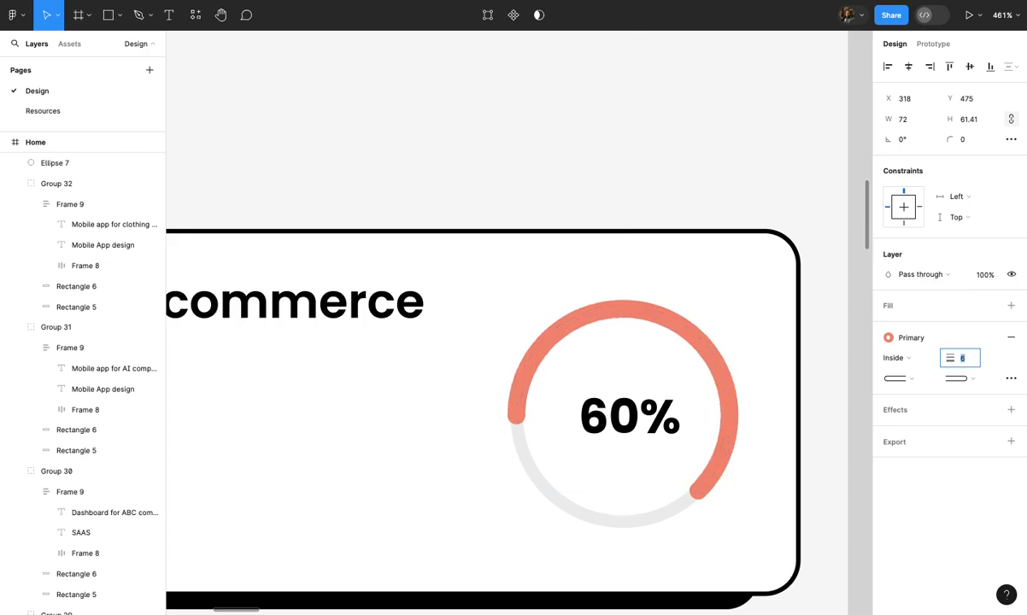
# Scale the grey circle from its centre to 78 × 78 and set its stroke width to 6
pyautogui.click(646, 523)
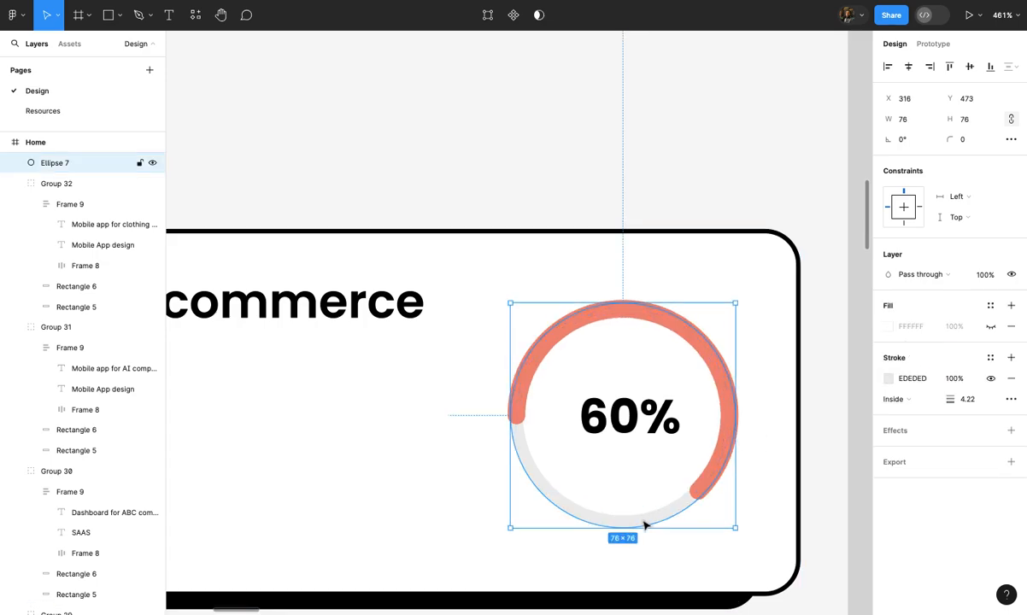
pyautogui.scroll(1, 646, 520)
pyautogui.scroll(4, 646, 521)
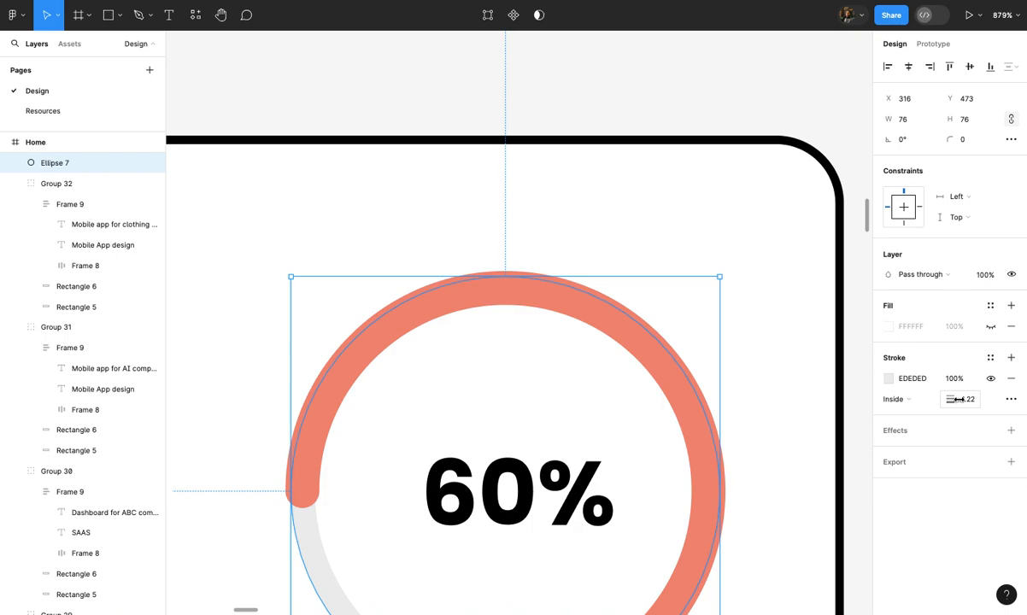
pyautogui.scroll(-2, 801, 452)
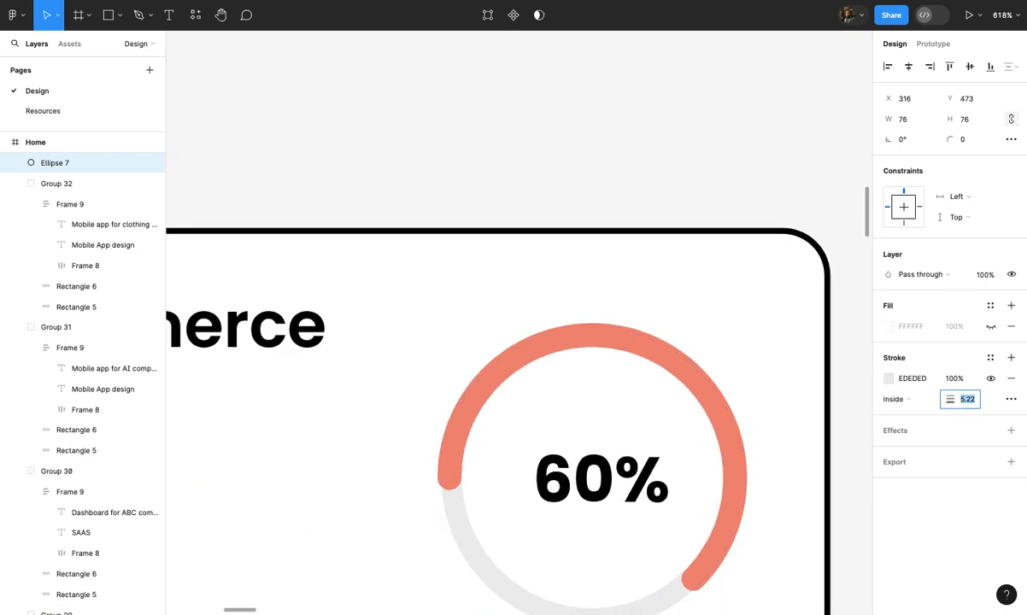
pyautogui.scroll(2, 603, 523)
pyautogui.scroll(-2, 602, 523)
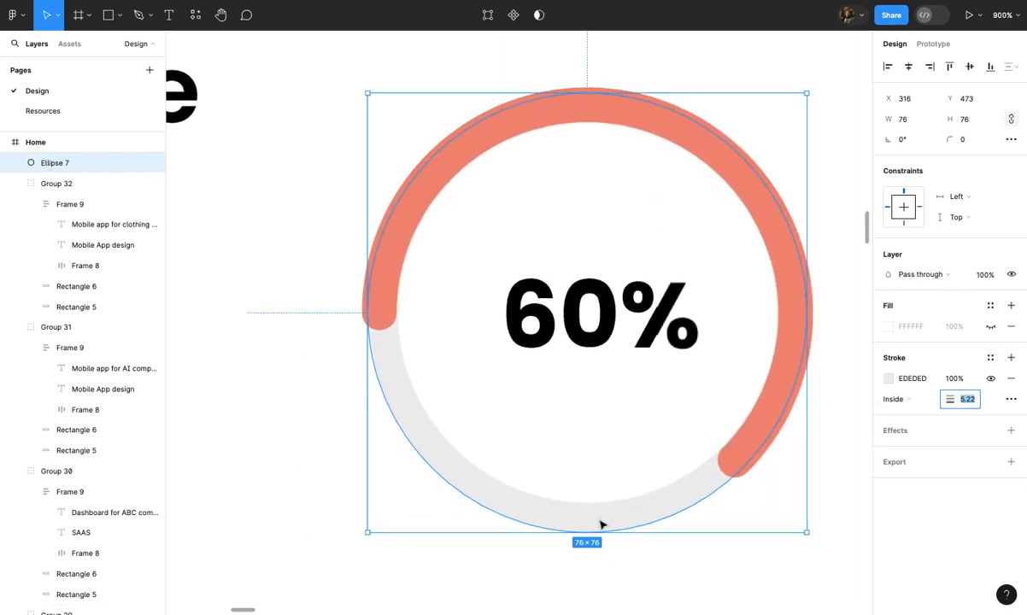
pyautogui.scroll(3, 653, 455)
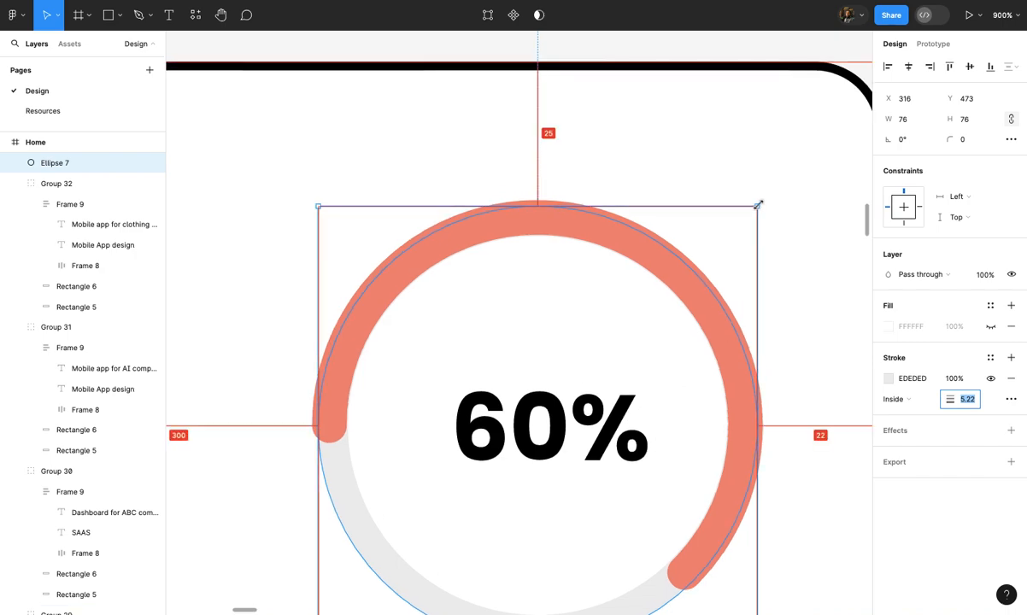
pyautogui.moveTo(760, 202); pyautogui.dragTo(762, 200)
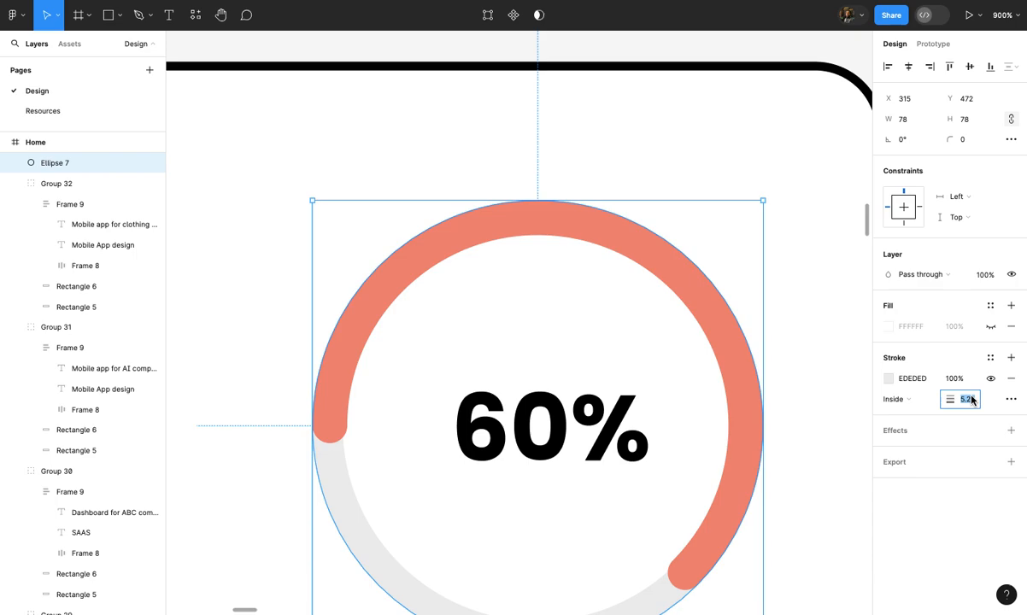
pyautogui.click(853, 406)
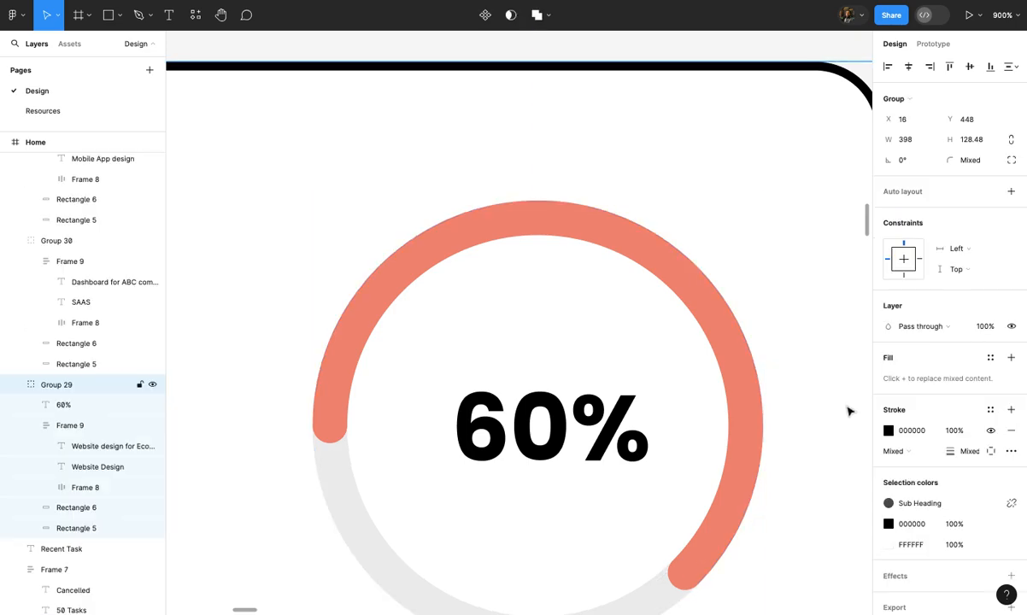
# Put the grey circle of the first card's progress ring into its own group
pyautogui.scroll(-3, 850, 408)
pyautogui.scroll(-10, 849, 412)
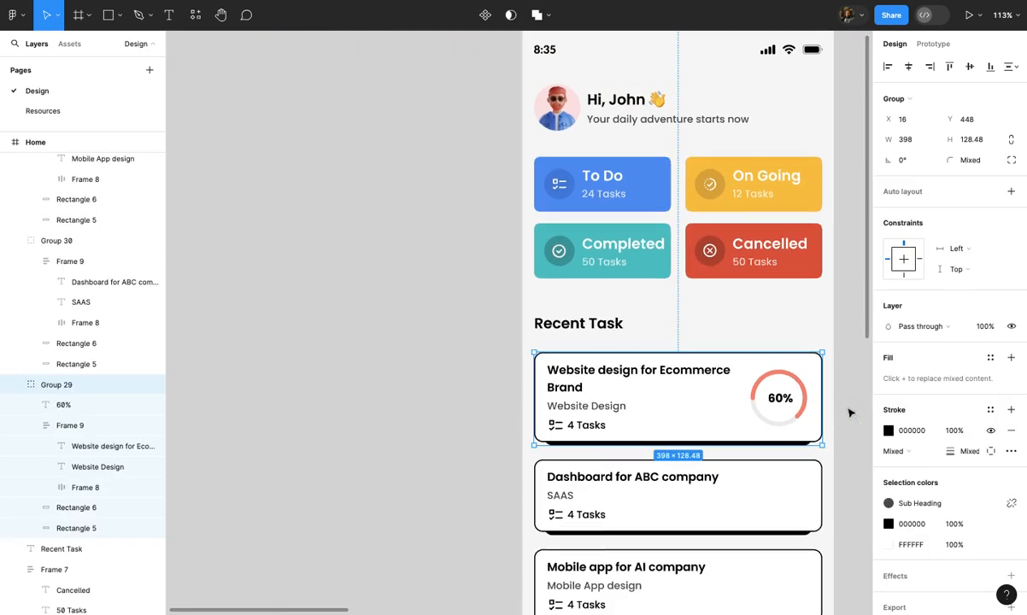
pyautogui.click(848, 412)
pyautogui.scroll(4, 718, 382)
pyautogui.doubleClick(689, 399)
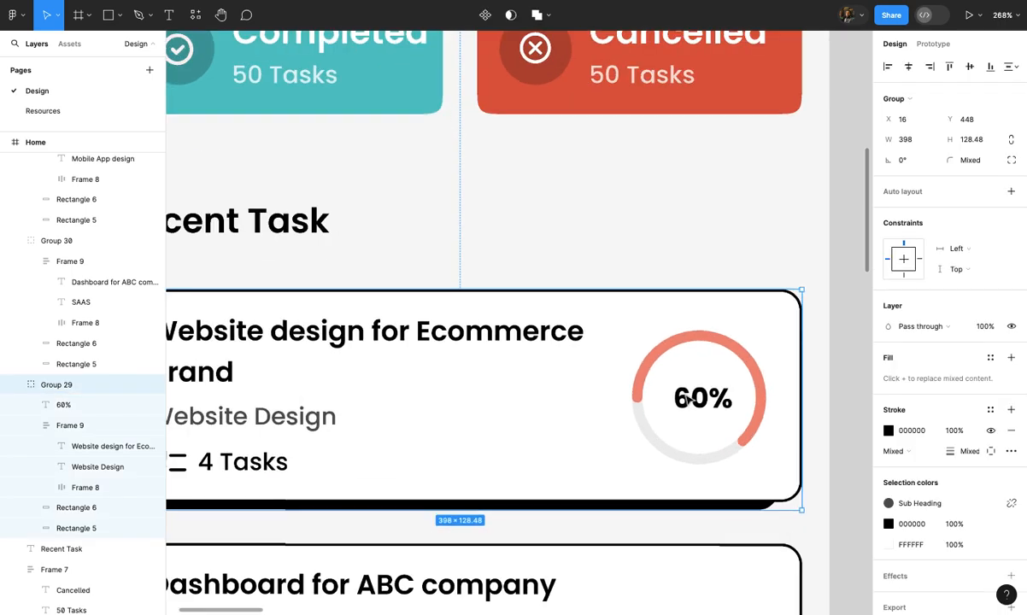
pyautogui.scroll(2, 688, 400)
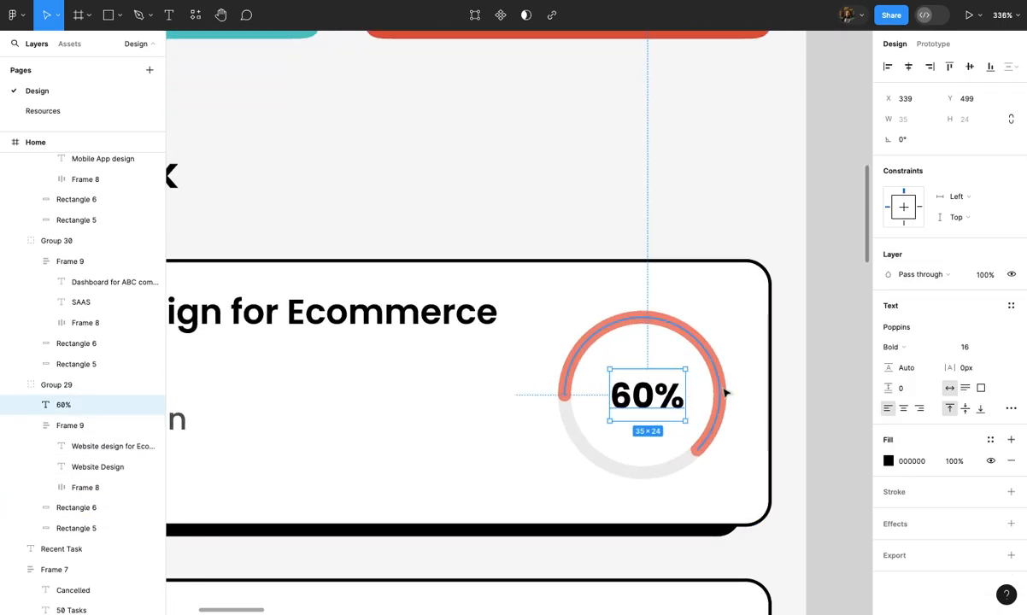
pyautogui.click(721, 395)
pyautogui.click(673, 472)
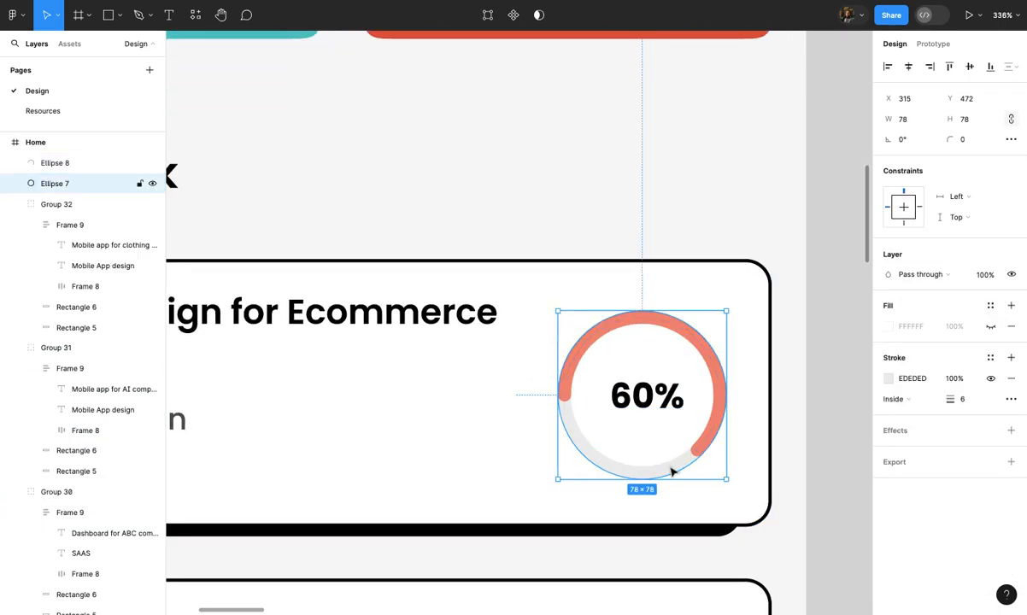
pyautogui.hotkey('ctrl', 'g')
# Align the grey circle's group with the vertical centre of the first task card
pyautogui.scroll(-4, 673, 471)
pyautogui.scroll(2, 716, 377)
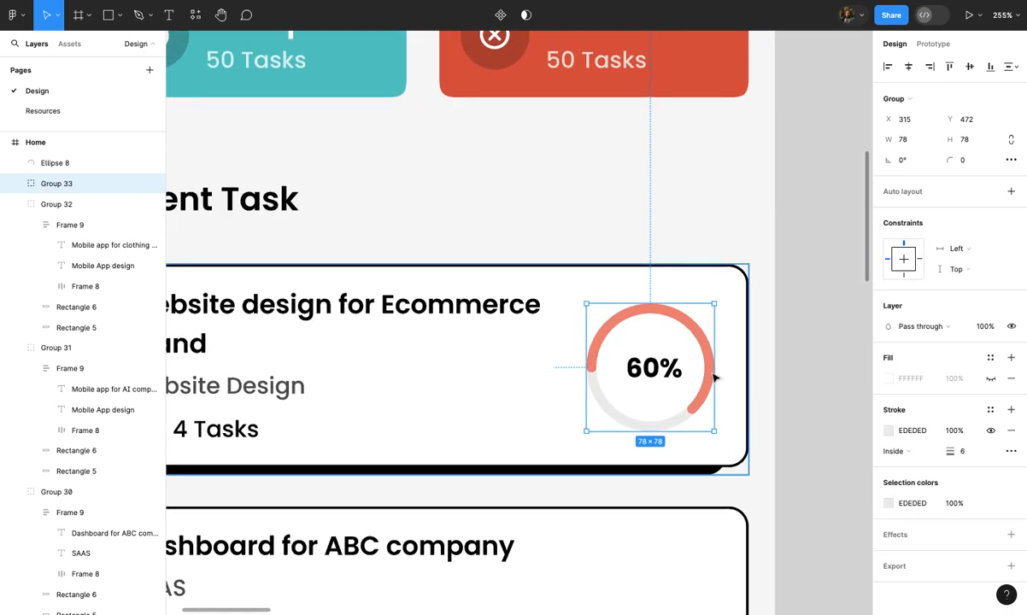
pyautogui.keyDown('shift'); pyautogui.click(740, 361); pyautogui.keyUp('shift')
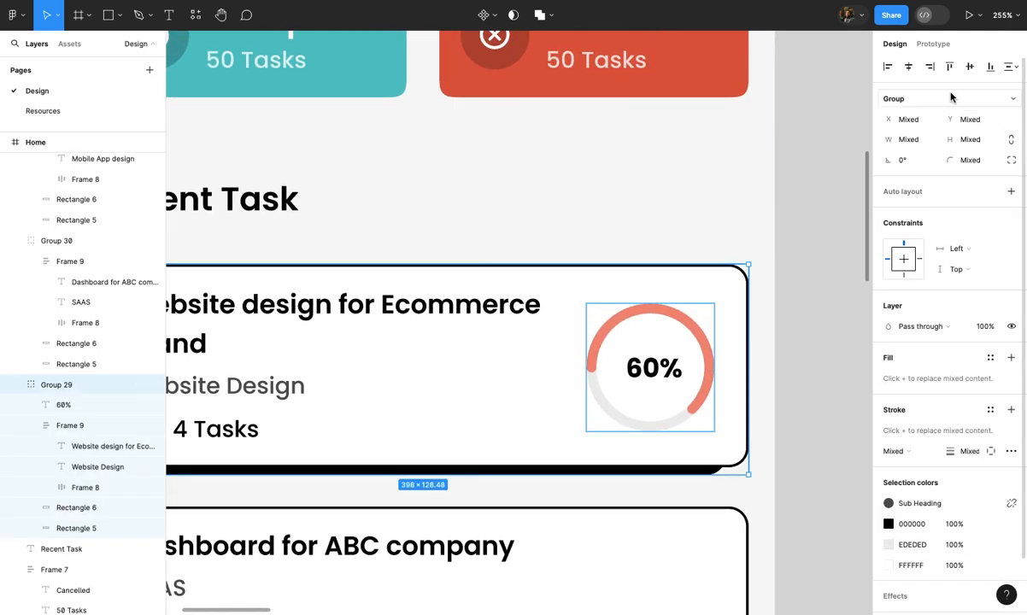
pyautogui.click(971, 67)
pyautogui.keyDown('shift'); pyautogui.click(694, 357); pyautogui.keyUp('shift')
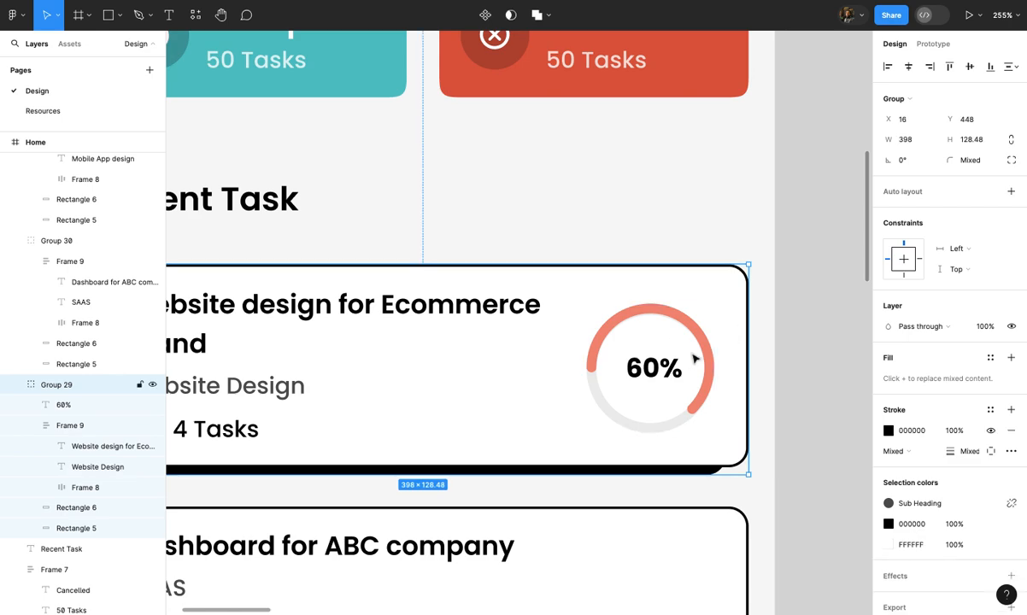
pyautogui.doubleClick(709, 368)
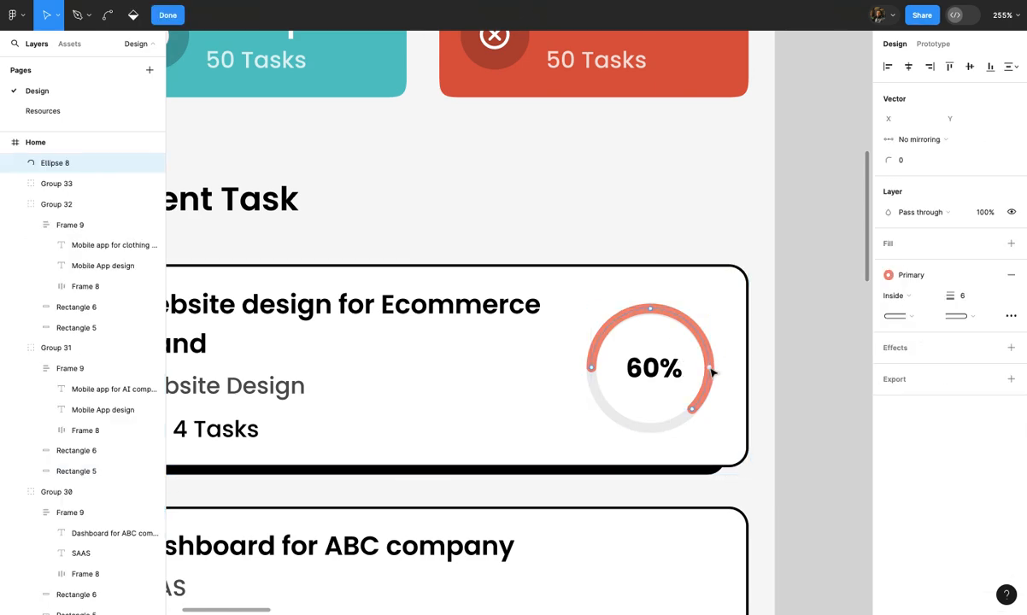
pyautogui.press('Escape')
pyautogui.click(820, 379)
pyautogui.click(704, 394)
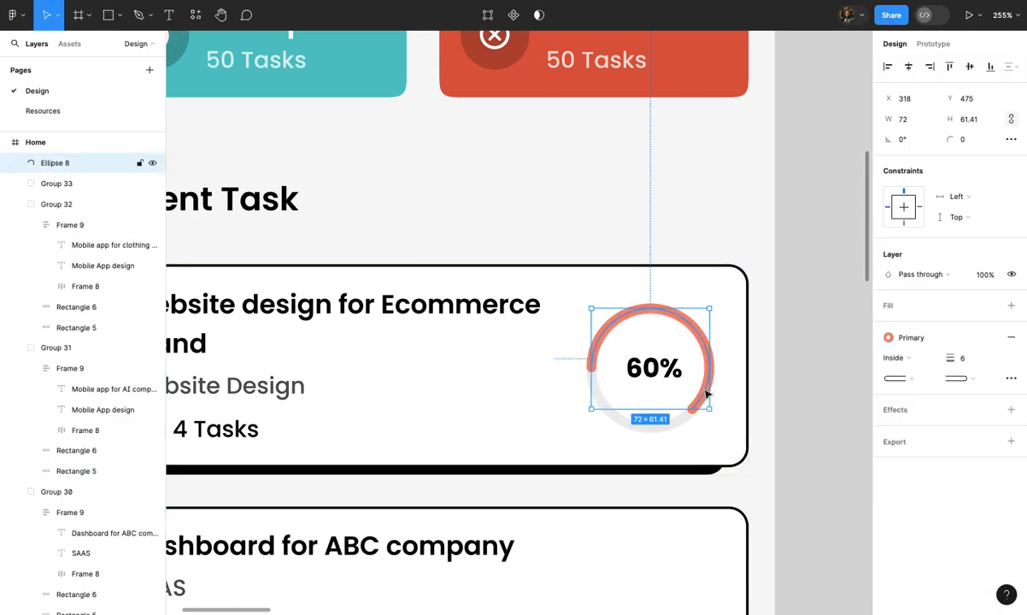
pyautogui.scroll(5, 654, 431)
pyautogui.click(626, 402)
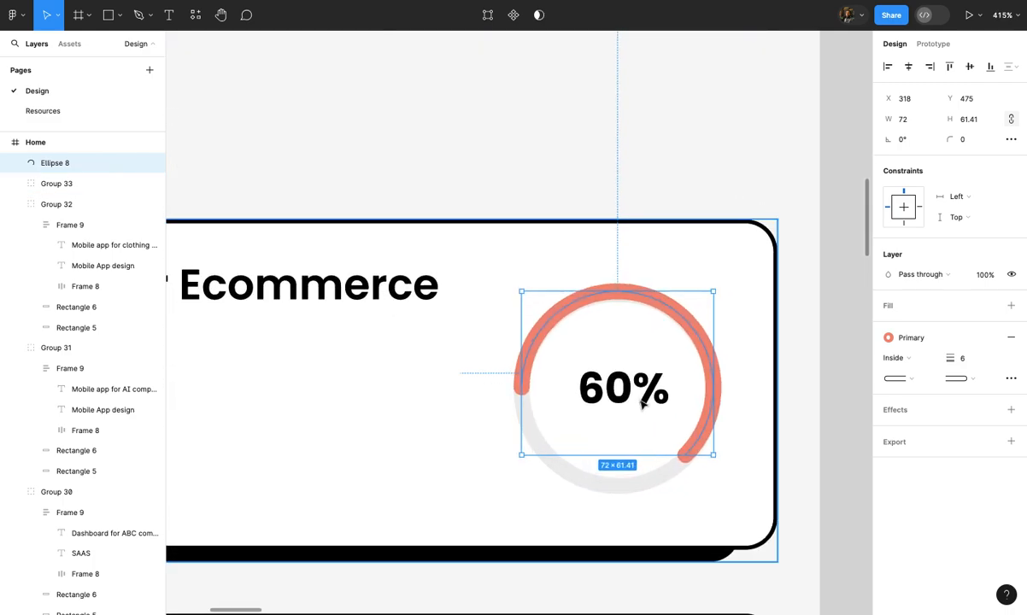
pyautogui.doubleClick(639, 399)
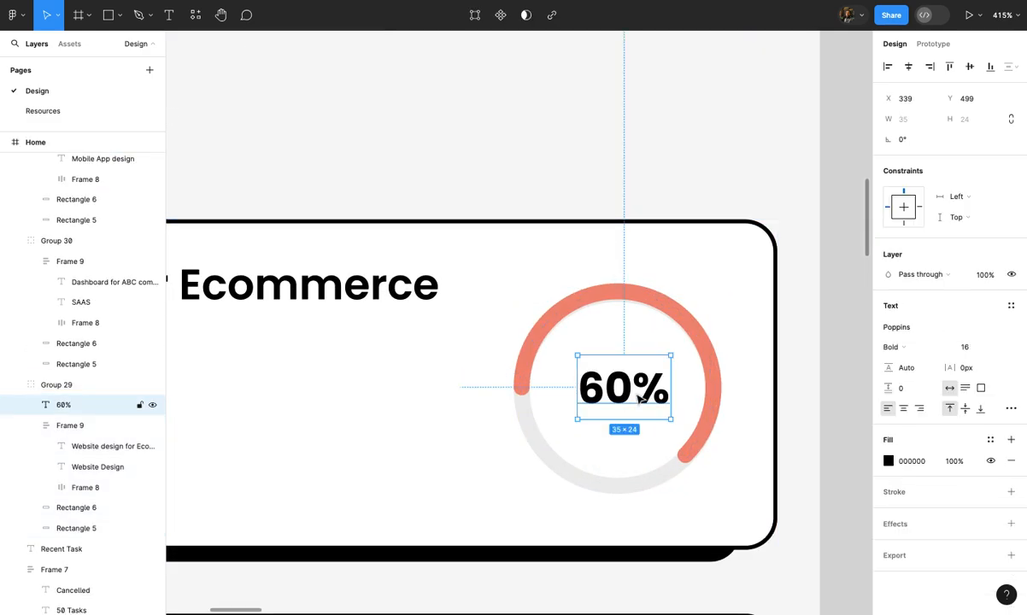
pyautogui.scroll(-3, 639, 399)
pyautogui.click(787, 348)
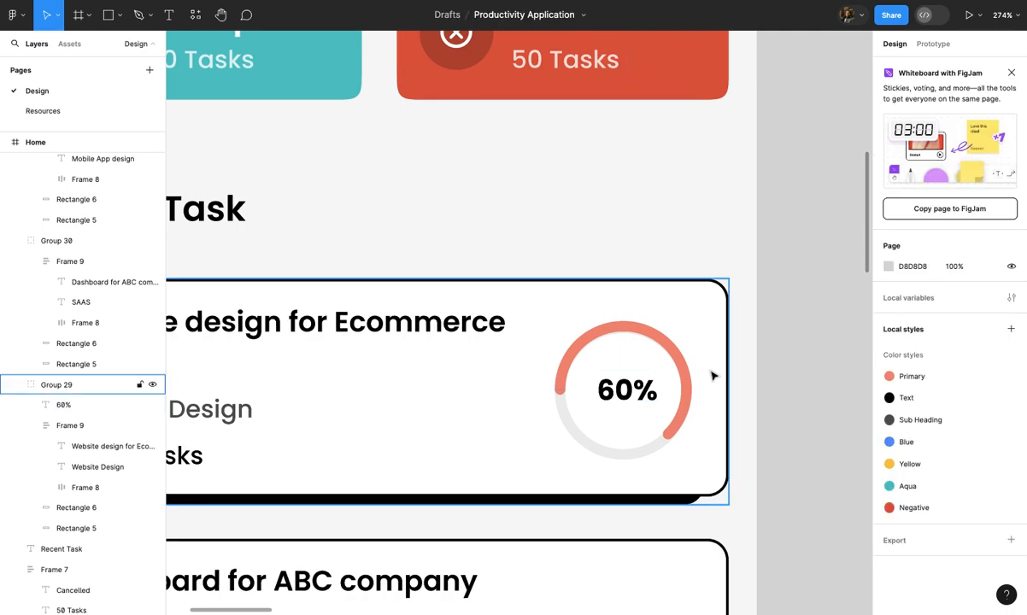
# Ungroup the "Website design for Ecommerce Brand" card and regroup its text frame and rectangles without the "60%" text
pyautogui.click(714, 376)
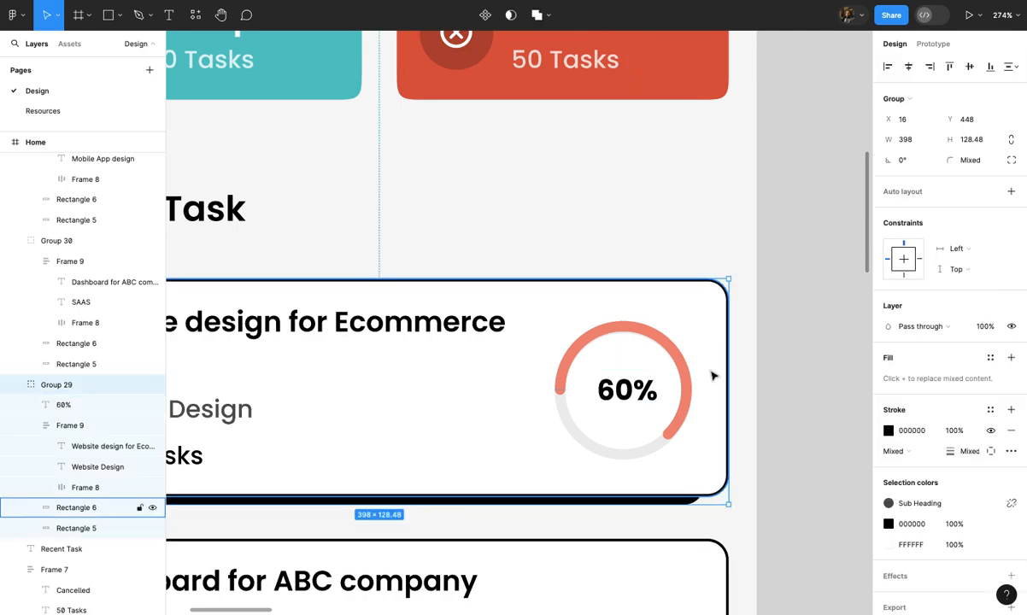
pyautogui.hotkey('ctrl', 'shift', 'g')
pyautogui.click(792, 383)
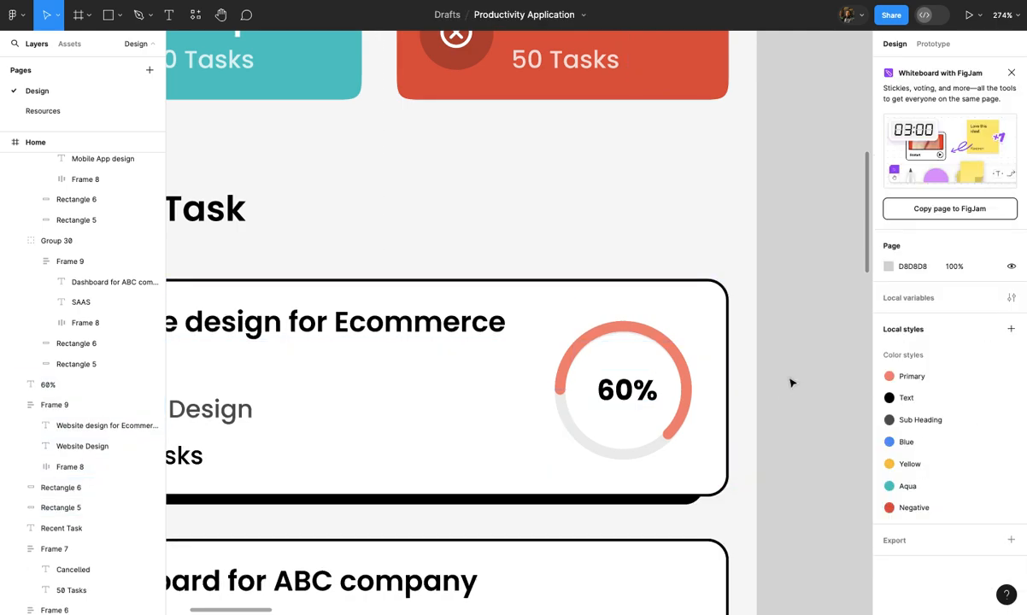
pyautogui.click(479, 374)
pyautogui.scroll(-3, 479, 374)
pyautogui.moveTo(266, 325); pyautogui.dragTo(432, 449)
pyautogui.hotkey('ctrl', 'g')
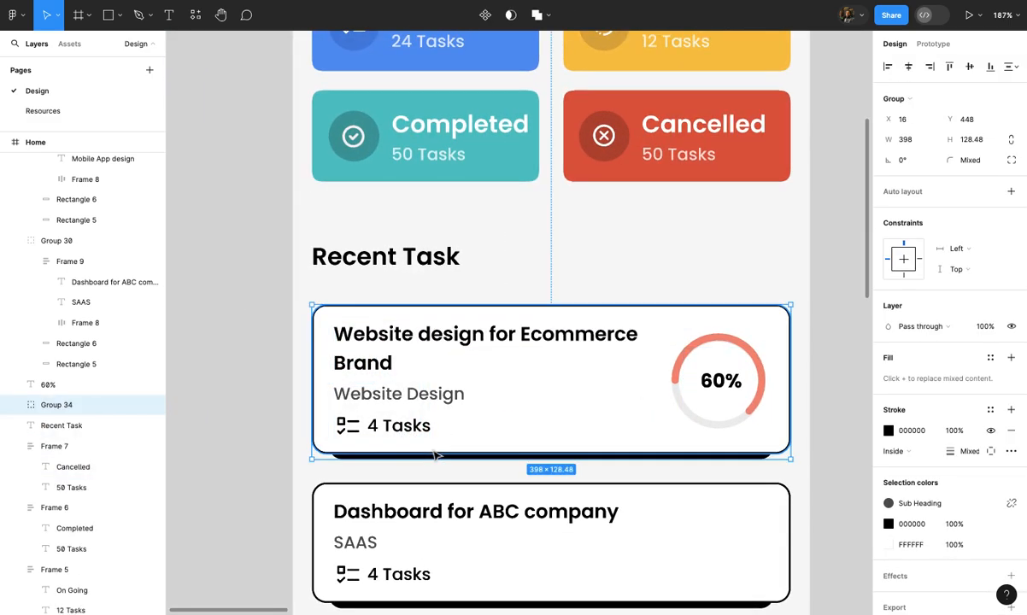
pyautogui.hscroll(2, 534, 406)
pyautogui.scroll(1, 533, 406)
pyautogui.scroll(2, 624, 412)
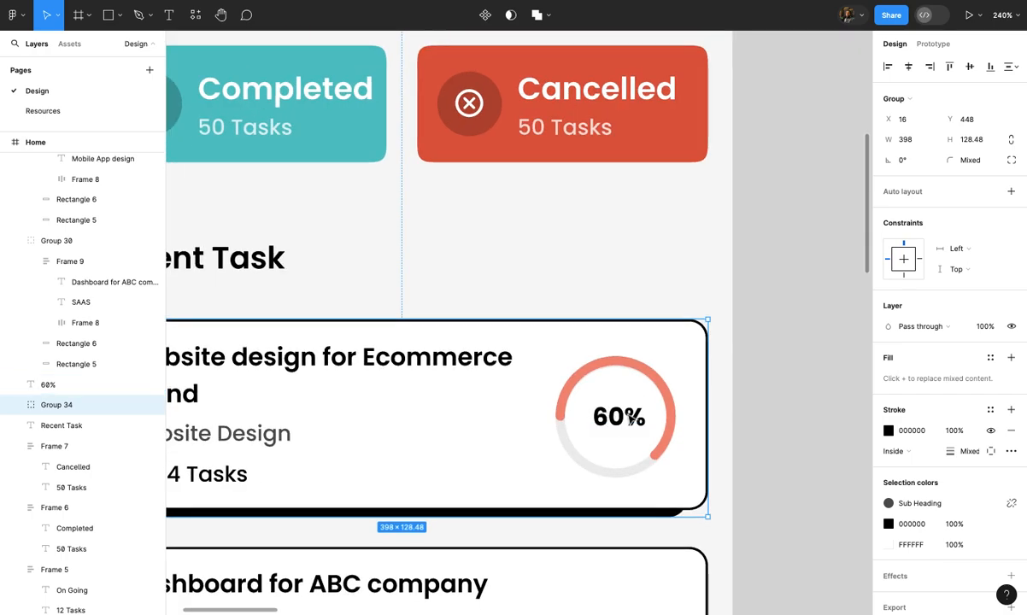
pyautogui.click(624, 412)
pyautogui.scroll(5, 624, 413)
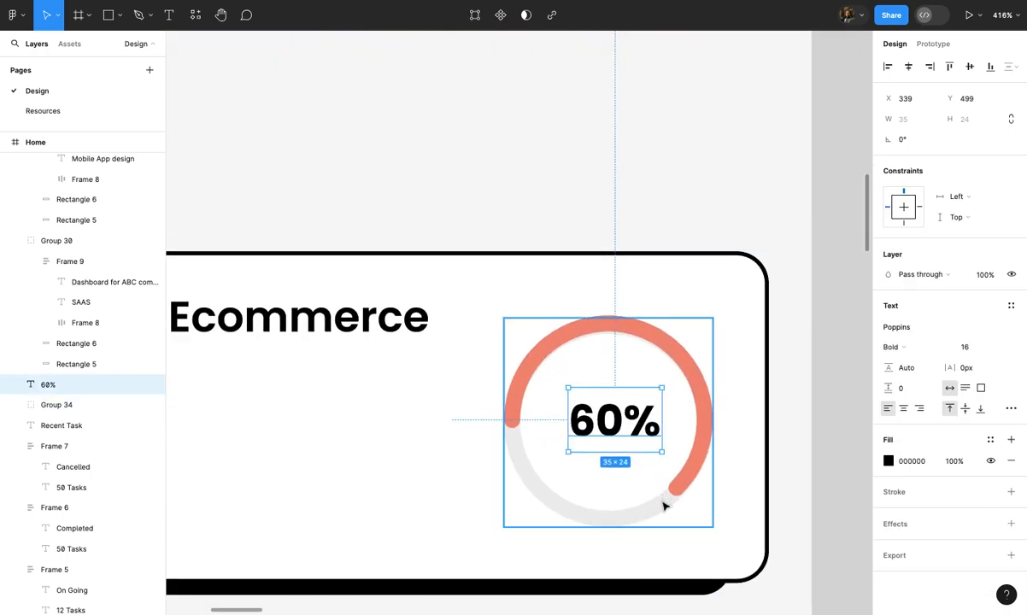
pyautogui.keyDown('shift'); pyautogui.click(664, 506); pyautogui.keyUp('shift')
pyautogui.moveTo(664, 505); pyautogui.dragTo(702, 476)
pyautogui.hotkey('ctrl', 'z')
# Cut the "60%" text and the Primary arc and paste them into the grey circle's group
pyautogui.click(643, 425)
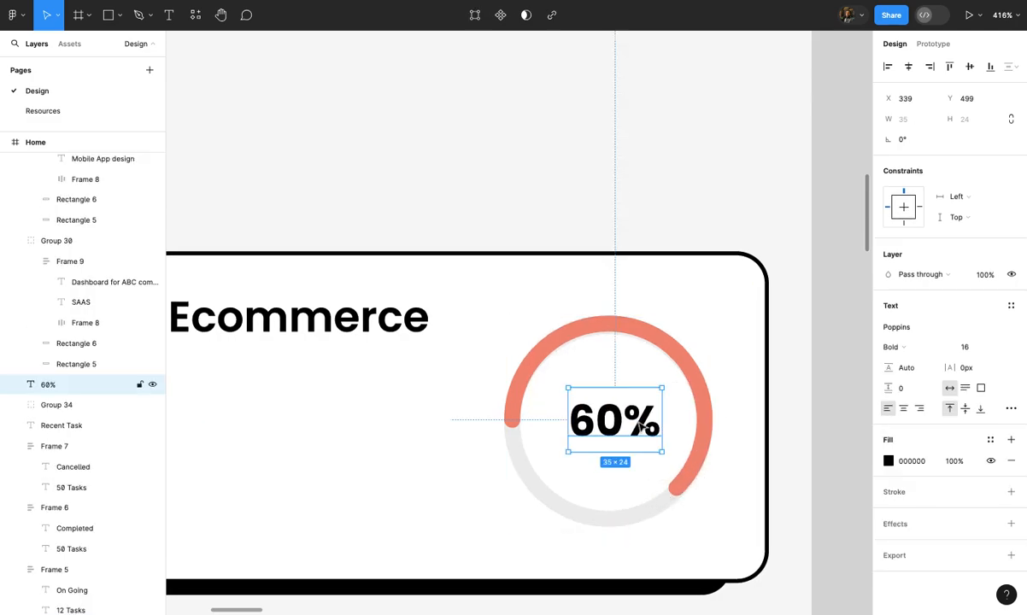
pyautogui.keyDown('shift'); pyautogui.click(701, 422); pyautogui.keyUp('shift')
pyautogui.press('Delete')
pyautogui.click(662, 508)
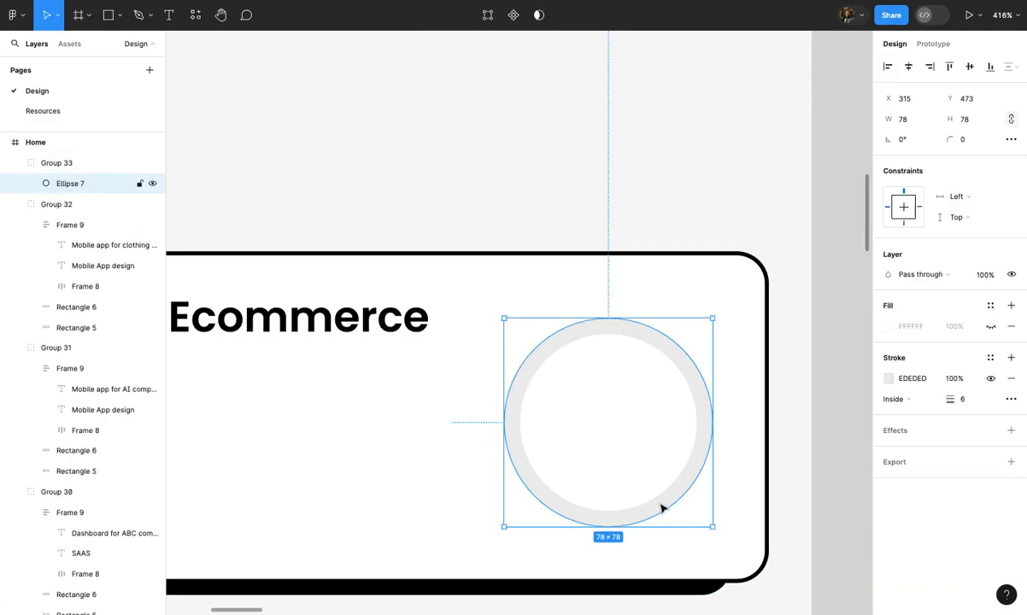
pyautogui.hotkey('ctrl', 'z')
# Move the pasted arc and "60%" text together so the arc lines up with the grey circle
pyautogui.scroll(5, 683, 429)
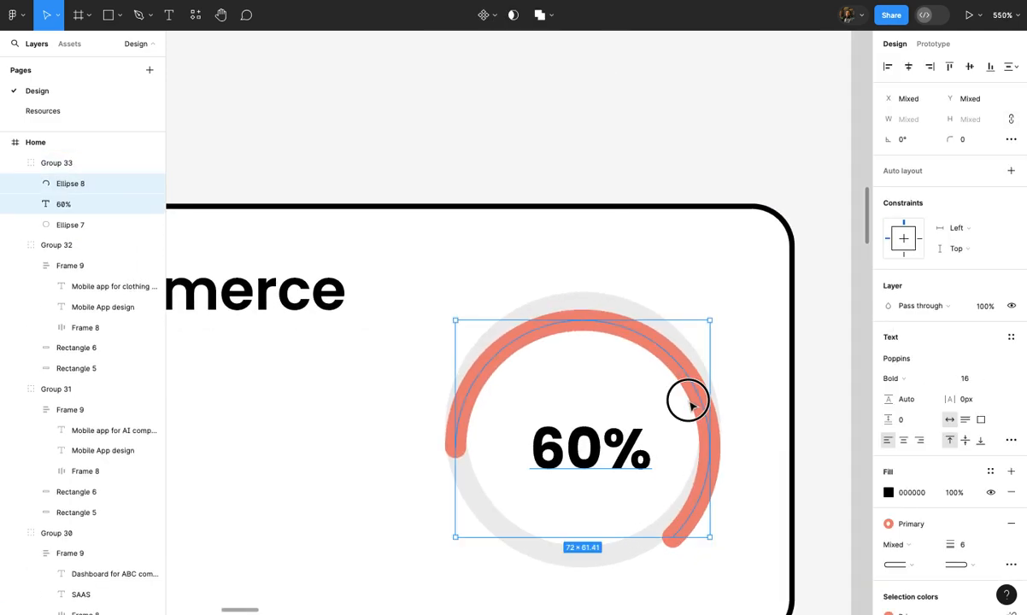
pyautogui.moveTo(691, 389); pyautogui.dragTo(691, 385)
pyautogui.scroll(3, 690, 385)
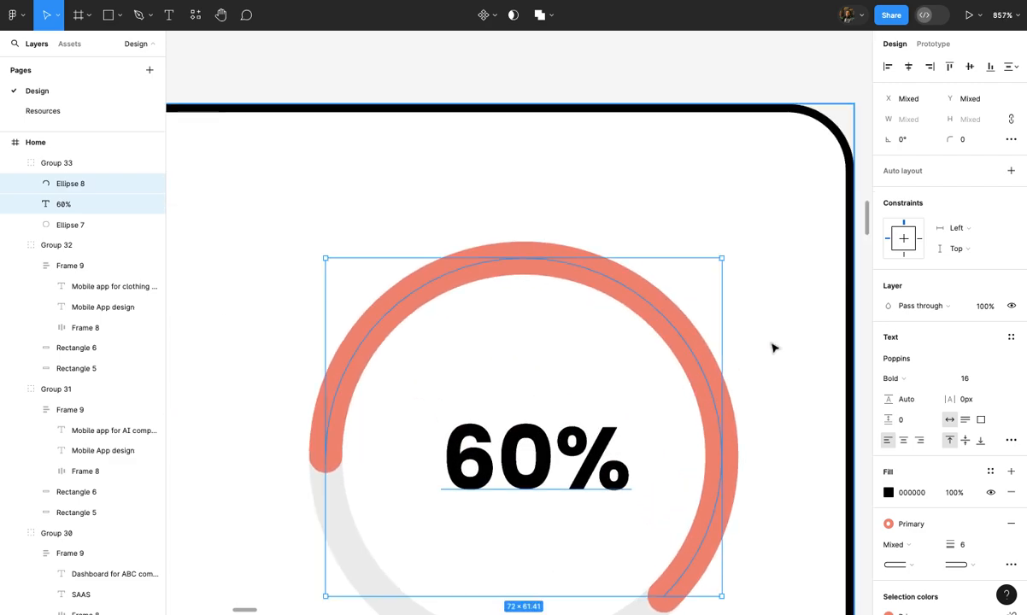
pyautogui.click(776, 348)
# Copy the first card's progress ring group and paste it into the "Dashboard for ABC company" card
pyautogui.scroll(-5, 775, 349)
pyautogui.doubleClick(706, 411)
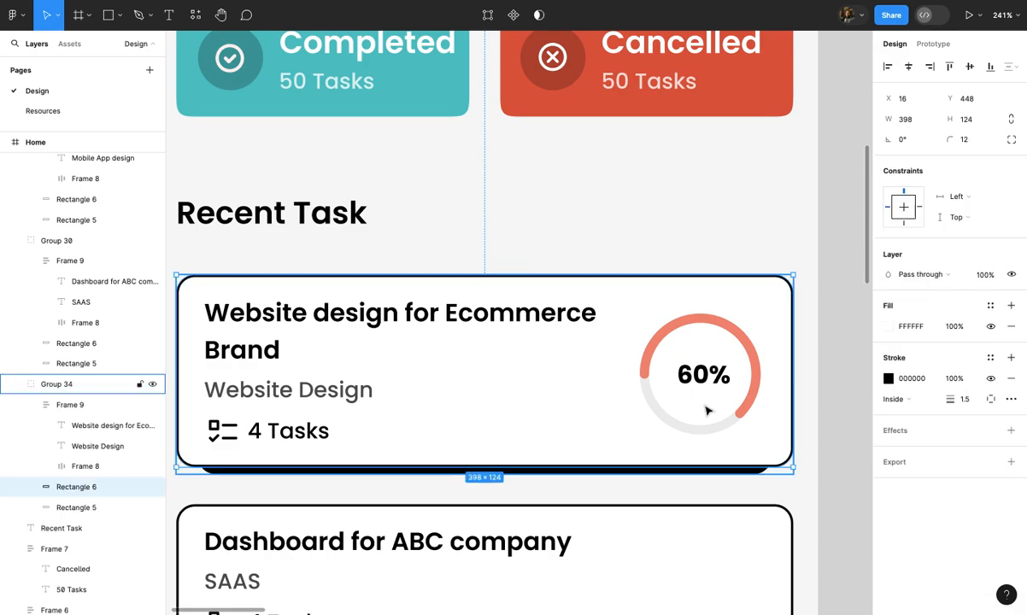
pyautogui.click(757, 368)
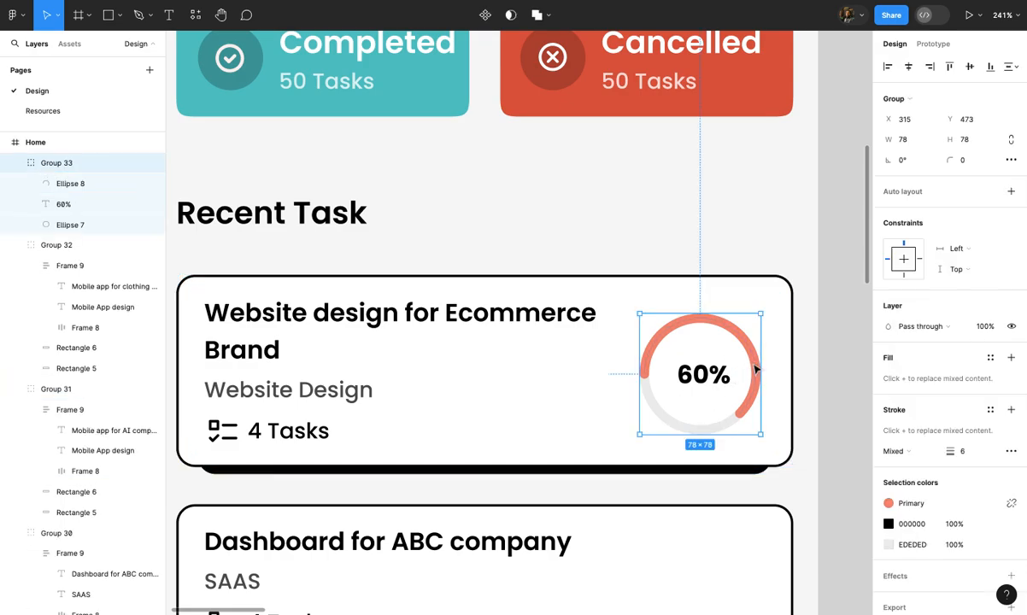
pyautogui.scroll(-2, 757, 367)
pyautogui.click(736, 441)
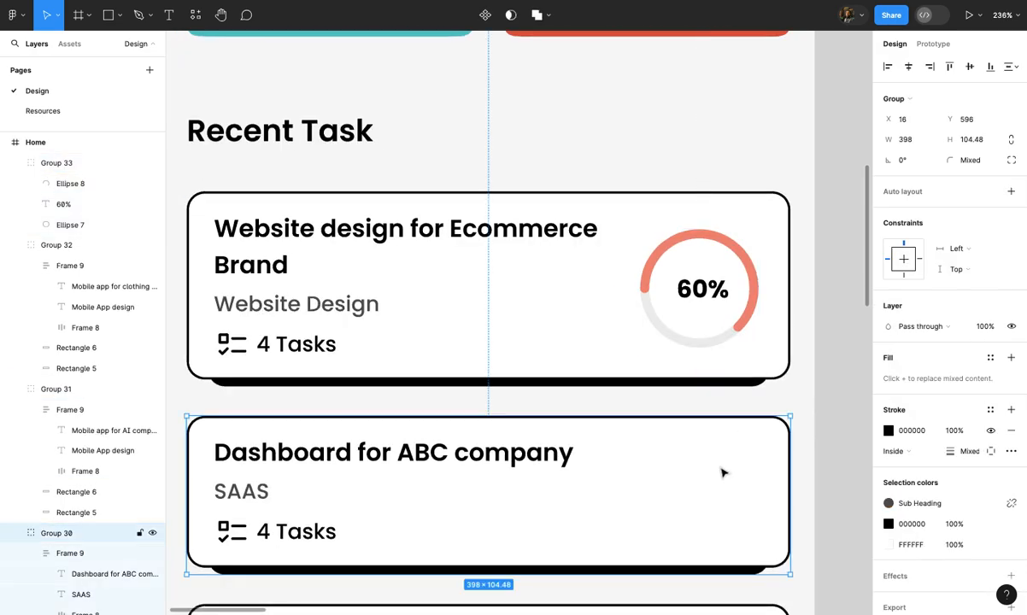
pyautogui.scroll(-4, 723, 470)
pyautogui.hotkey('ctrl', 'v')
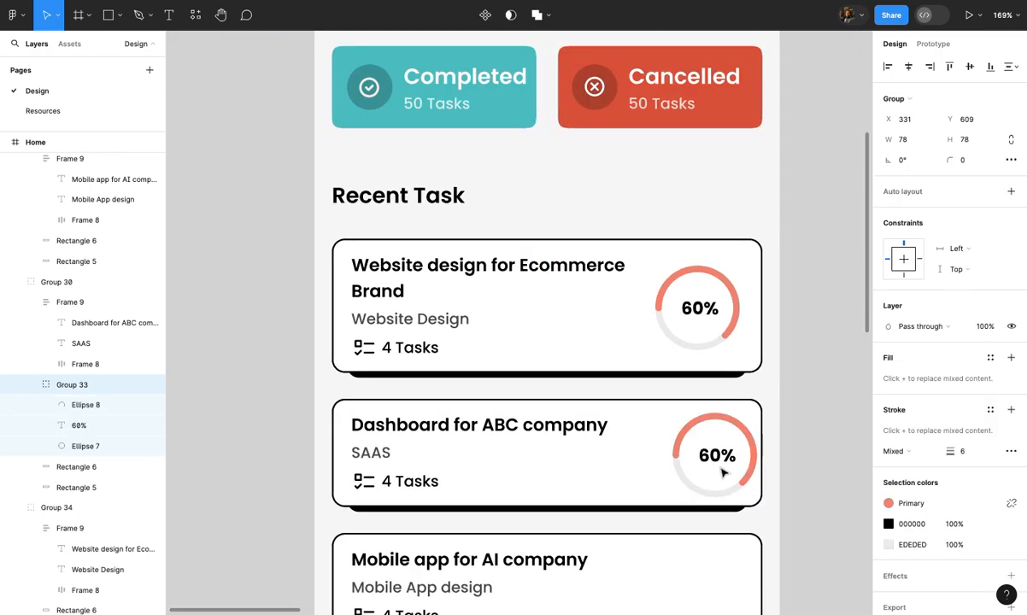
# Shorten the Primary arc in the "Dashboard for ABC company" card by deleting the anchor point at its left end
pyautogui.scroll(8, 723, 472)
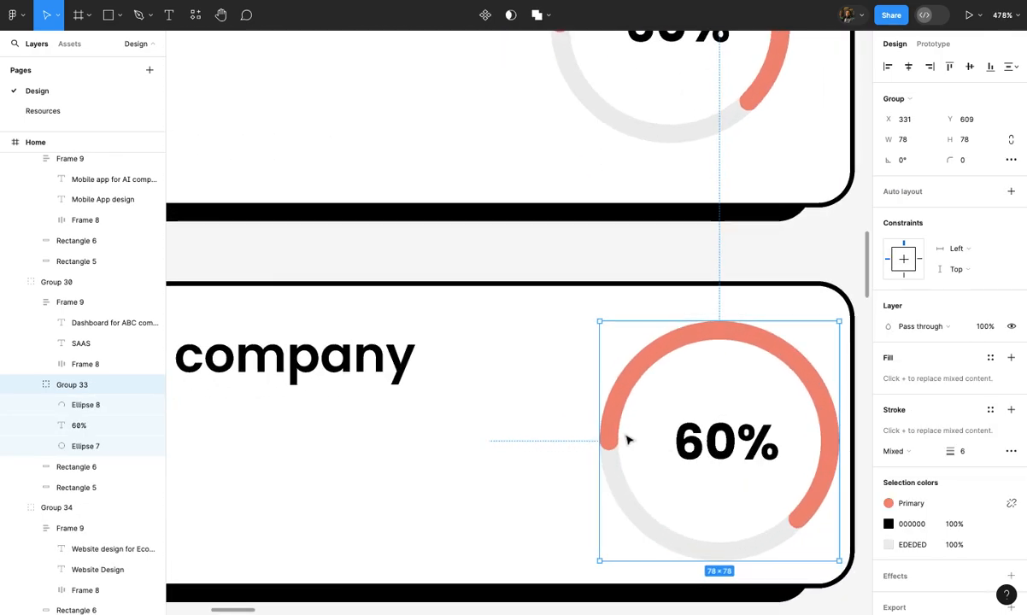
pyautogui.doubleClick(612, 435)
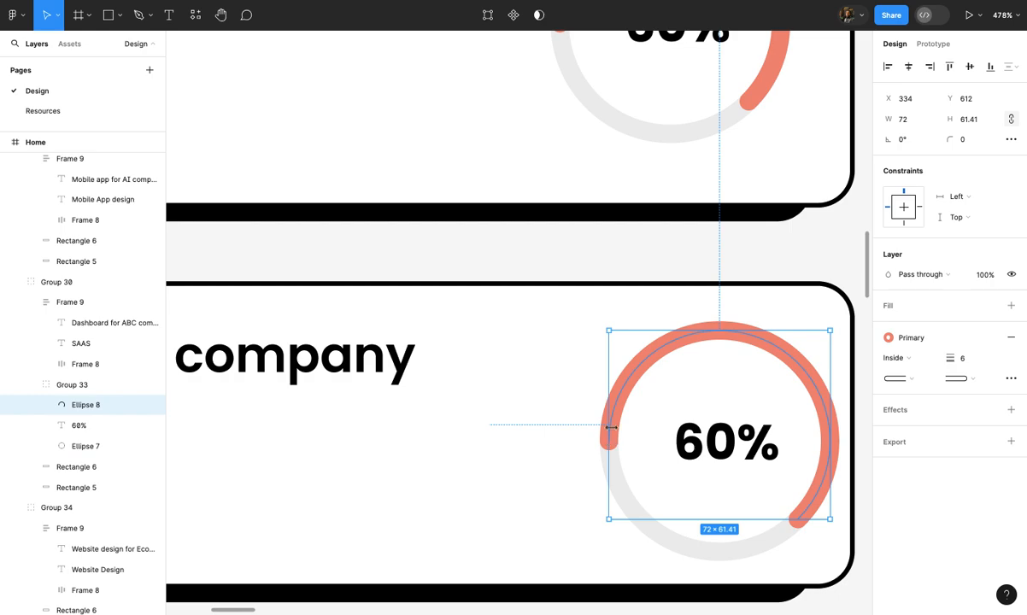
pyautogui.doubleClick(612, 428)
pyautogui.scroll(2, 613, 438)
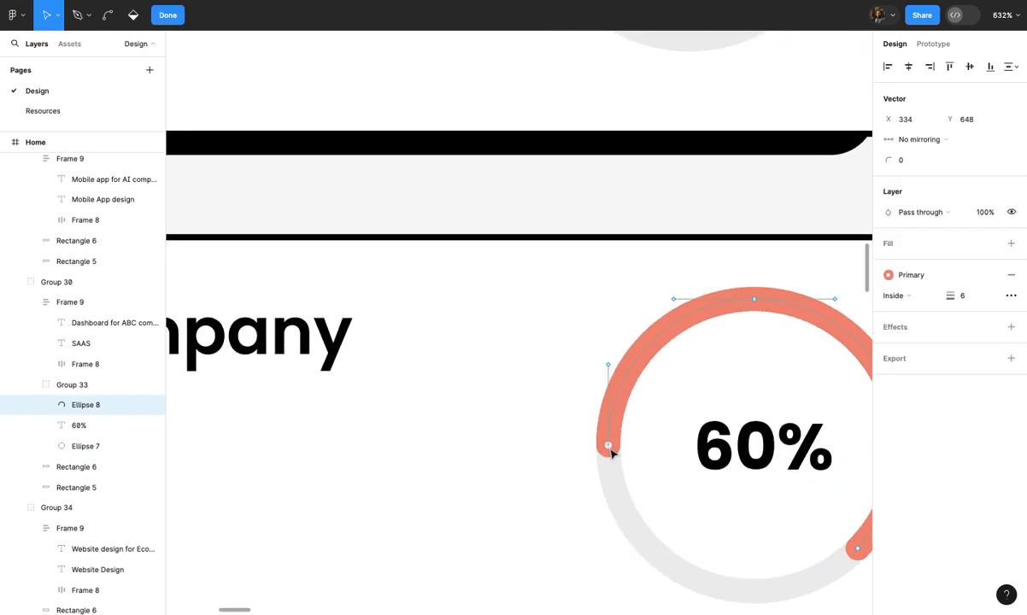
pyautogui.press('Delete')
pyautogui.scroll(-4, 612, 454)
pyautogui.press('Escape')
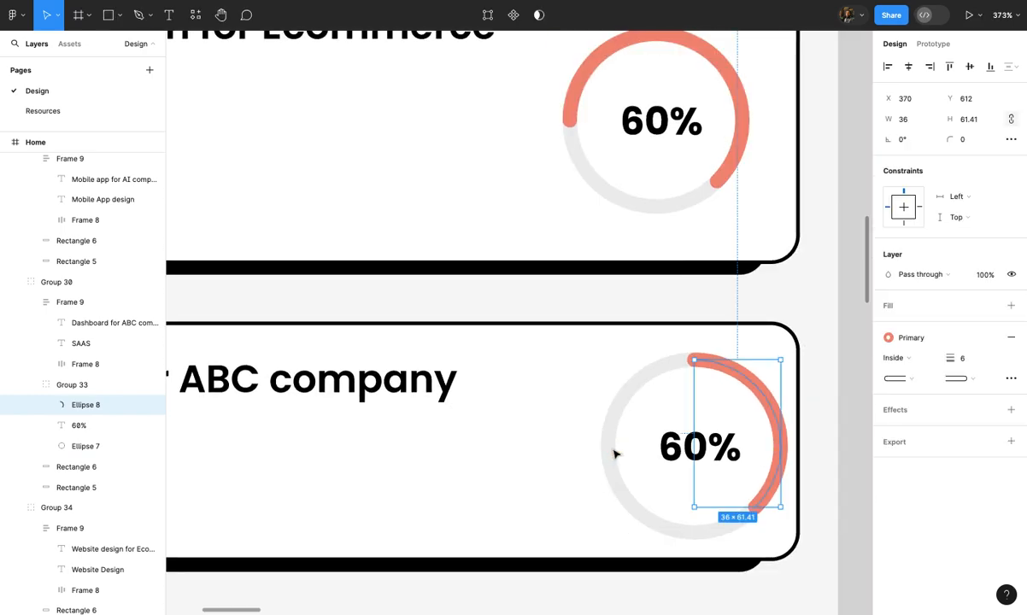
# Change the percentage label in the "Dashboard for ABC company" card's ring to 40%
pyautogui.doubleClick(684, 456)
pyautogui.click(681, 449)
pyautogui.press('BackSpace')
pyautogui.write('4')
pyautogui.press('Escape')
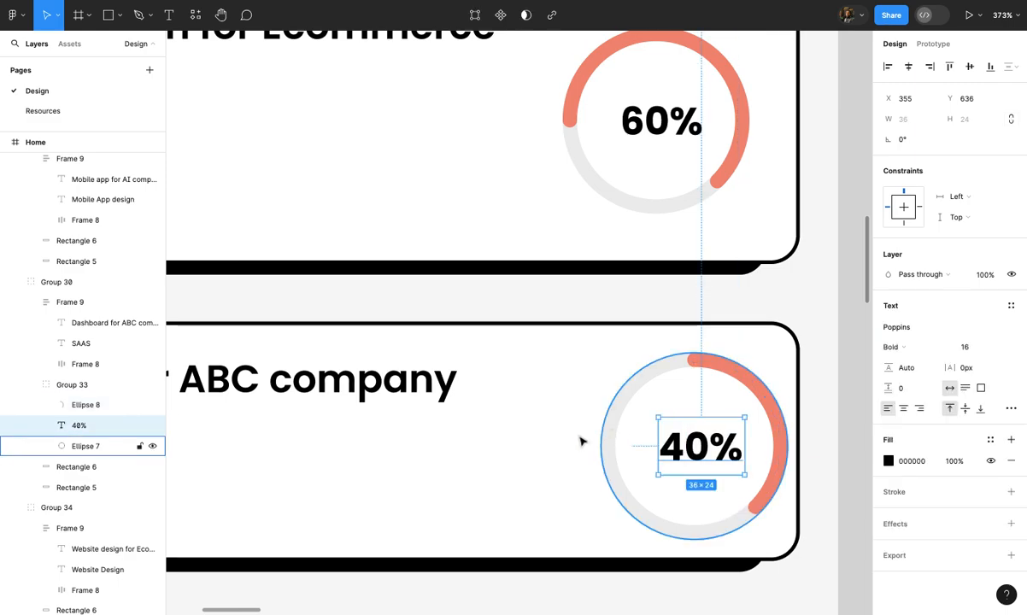
pyautogui.click(783, 294)
pyautogui.scroll(-2, 784, 294)
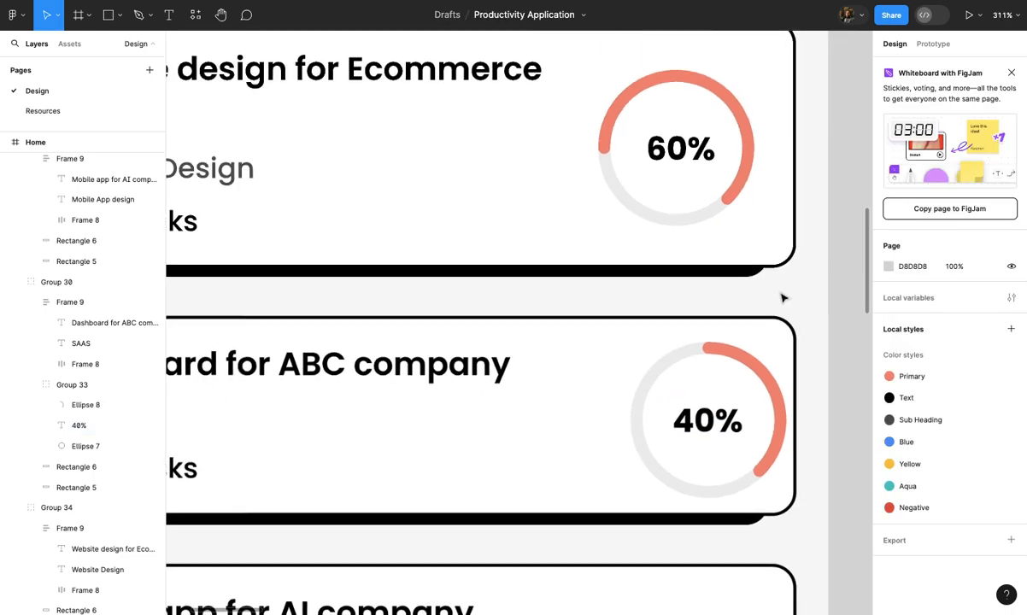
# Move the 40% ring group within the "Dashboard for ABC company" card to X 318, Y 607, lining it up with the ring above
pyautogui.scroll(-2, 813, 317)
pyautogui.click(718, 347)
pyautogui.doubleClick(722, 351)
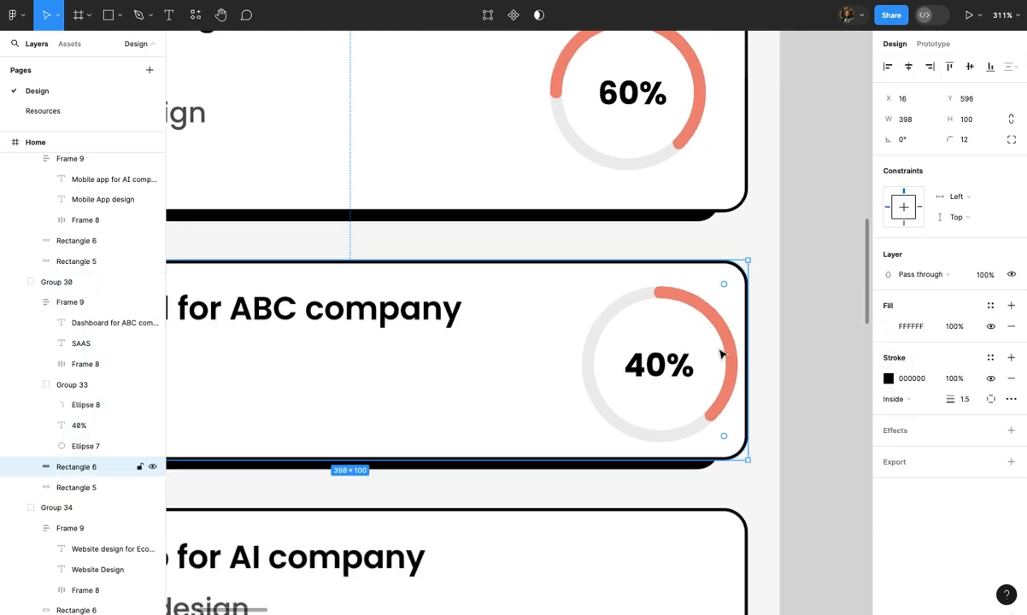
pyautogui.click(726, 356)
pyautogui.moveTo(725, 356); pyautogui.dragTo(699, 352)
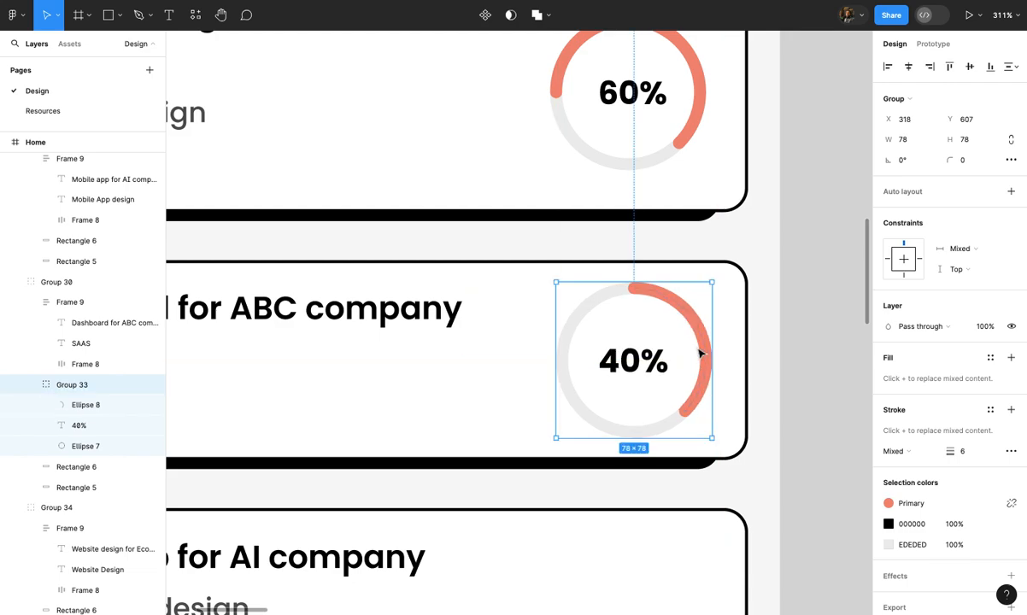
# Copy the 40% ring group and paste it into the "Mobile app for AI company" card
pyautogui.scroll(-2, 699, 353)
pyautogui.scroll(-3, 669, 465)
pyautogui.click(649, 464)
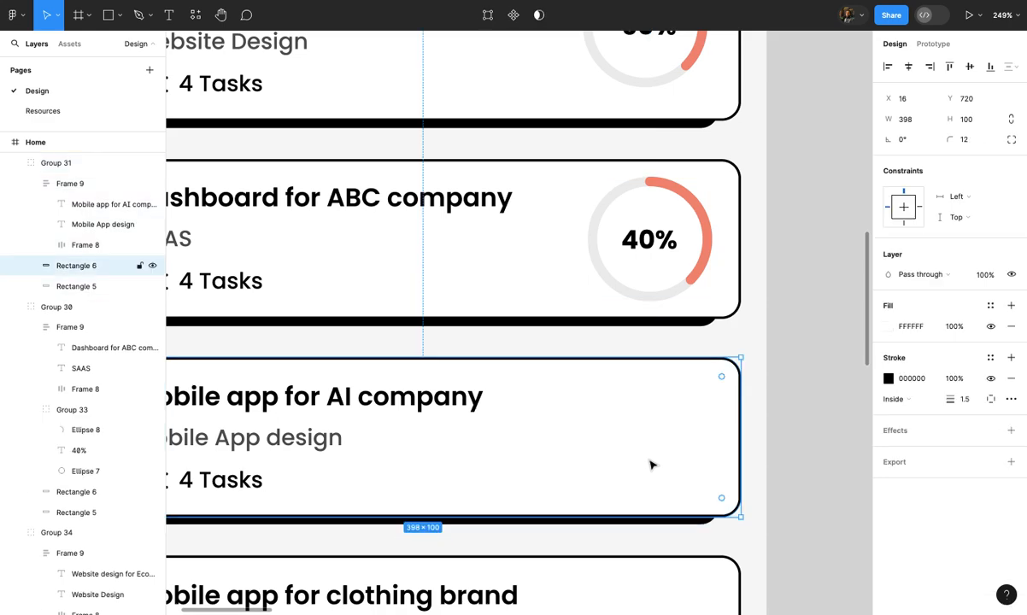
pyautogui.hotkey('ctrl', 'v')
pyautogui.scroll(5, 651, 464)
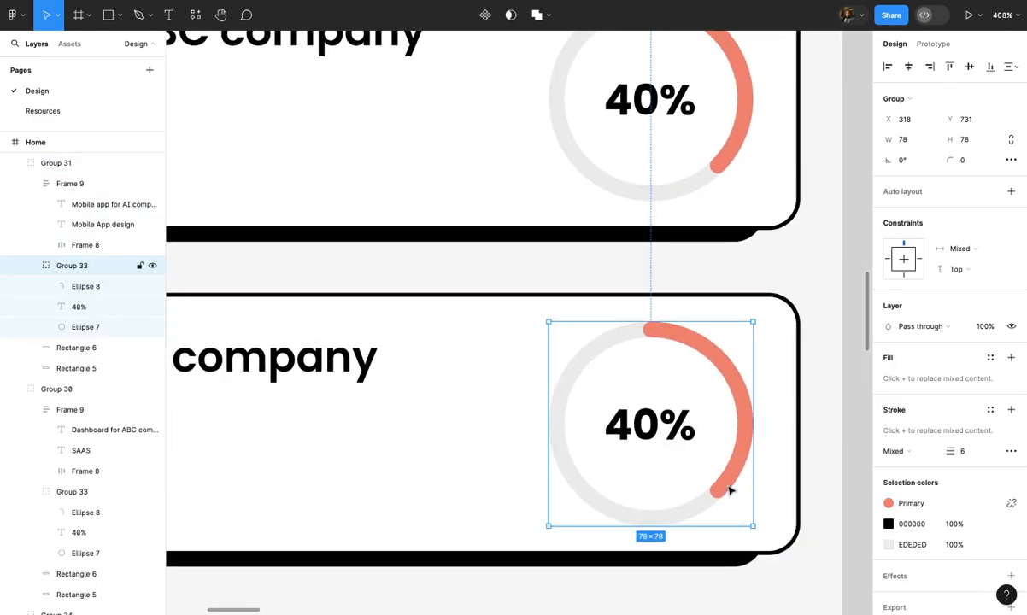
pyautogui.scroll(-5, 728, 487)
pyautogui.scroll(2, 726, 477)
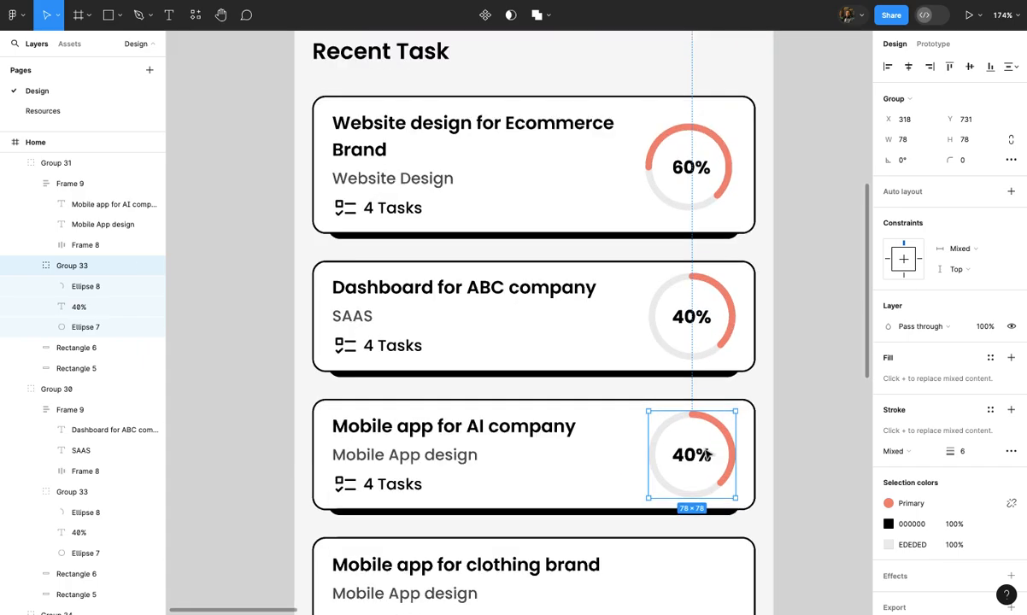
# Delete the arc from the "Mobile app for AI company" ring and apply the Primary color style to the grey circle's stroke
pyautogui.doubleClick(731, 485)
pyautogui.scroll(3, 731, 487)
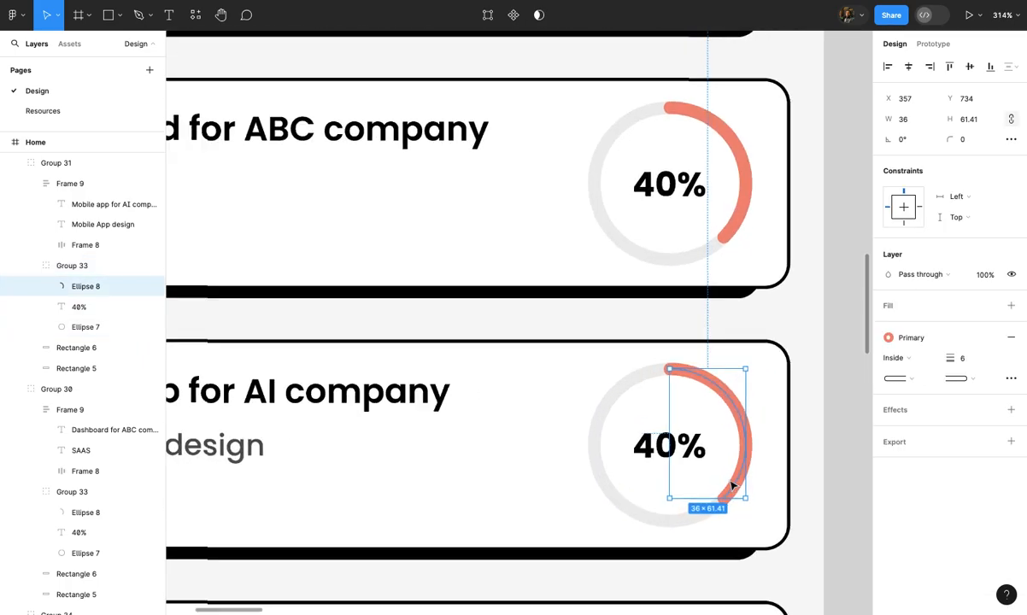
pyautogui.scroll(-2, 730, 486)
pyautogui.scroll(2, 722, 486)
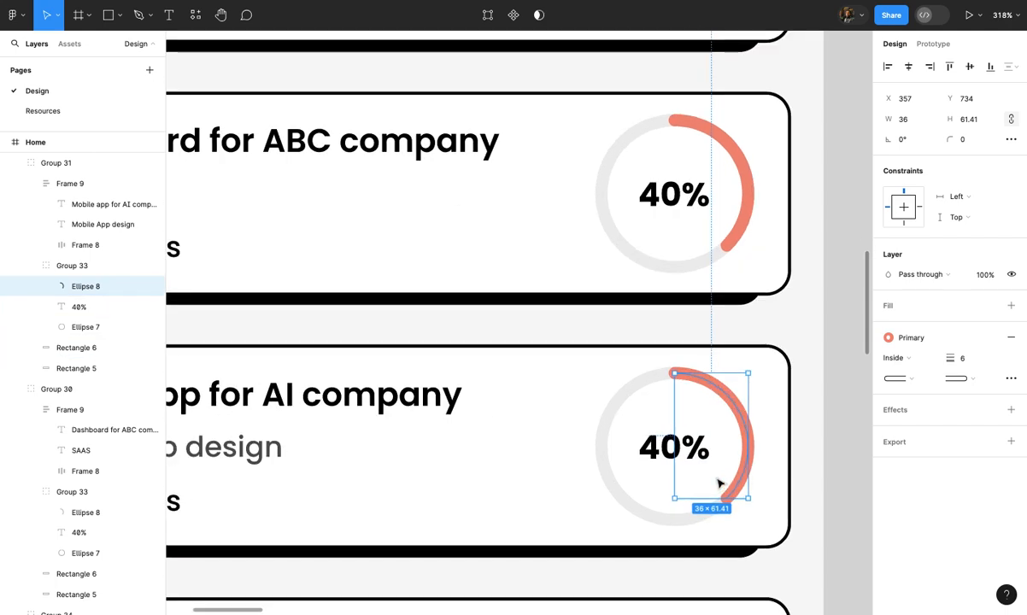
pyautogui.press('Delete')
pyautogui.click(723, 501)
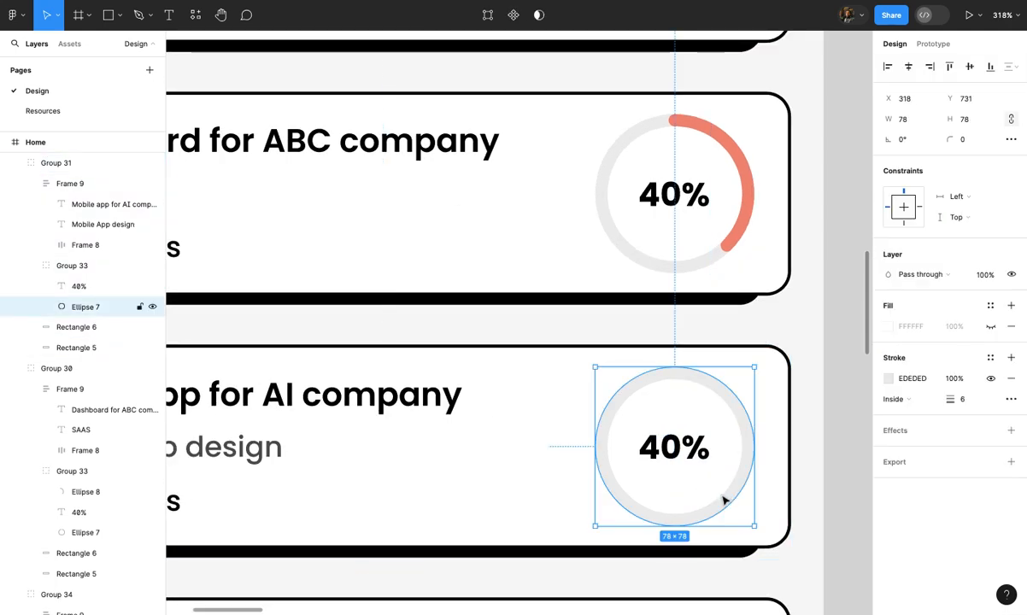
pyautogui.click(991, 358)
pyautogui.click(793, 441)
# Change the percentage label in the "Mobile app for AI company" card's ring to 100%
pyautogui.doubleClick(692, 445)
pyautogui.click(661, 447)
pyautogui.press('BackSpace')
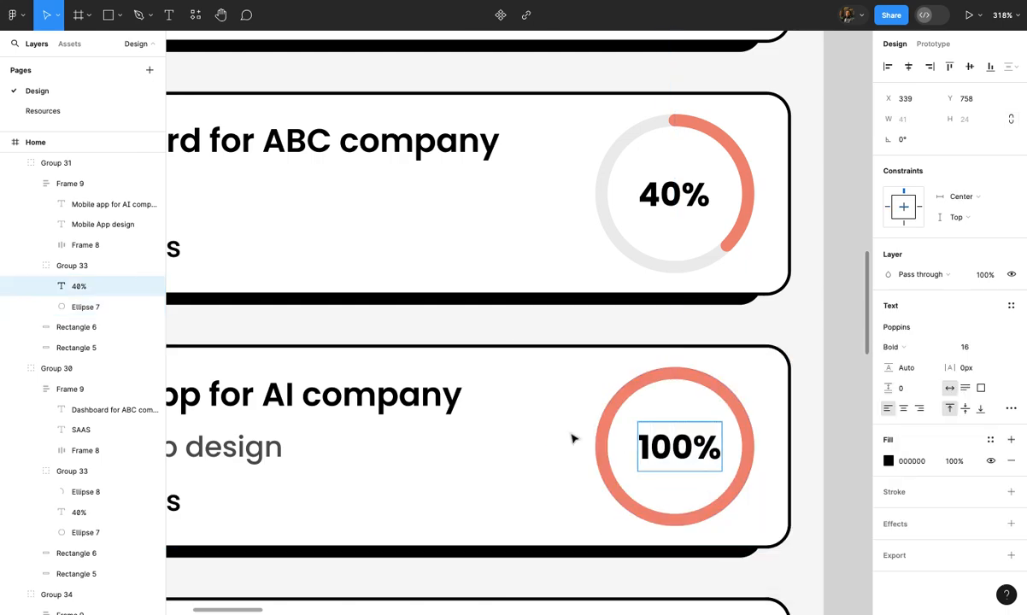
pyautogui.press('Escape')
pyautogui.click(779, 418)
pyautogui.keyDown('ctrl'); pyautogui.scroll(-3, 779, 418); pyautogui.keyUp('ctrl')
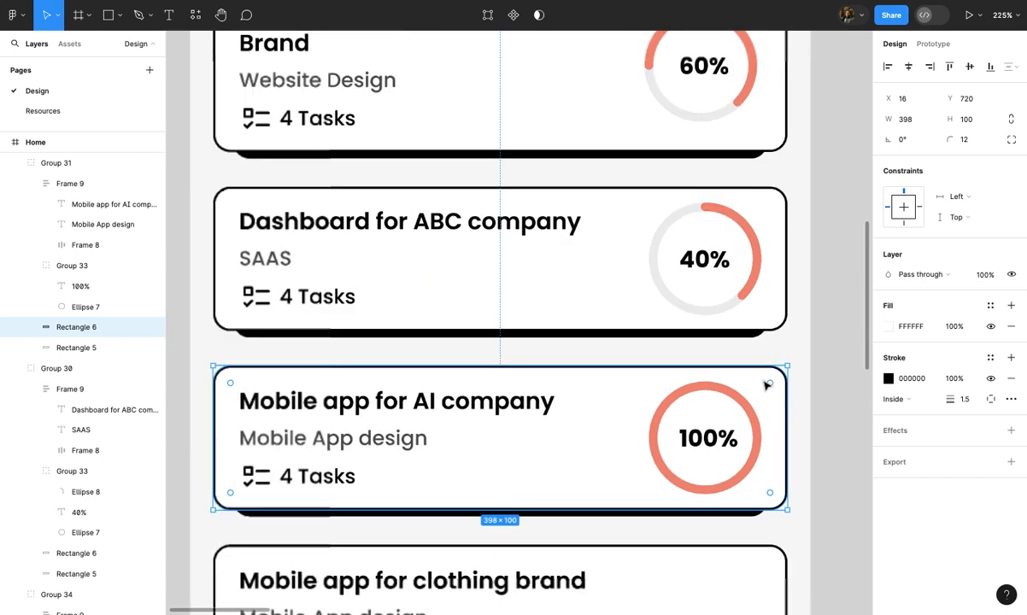
# Cut the 40% ring group from the "Dashboard for ABC company" card and paste it into the "Mobile app for clothing brand" card
pyautogui.click(739, 304)
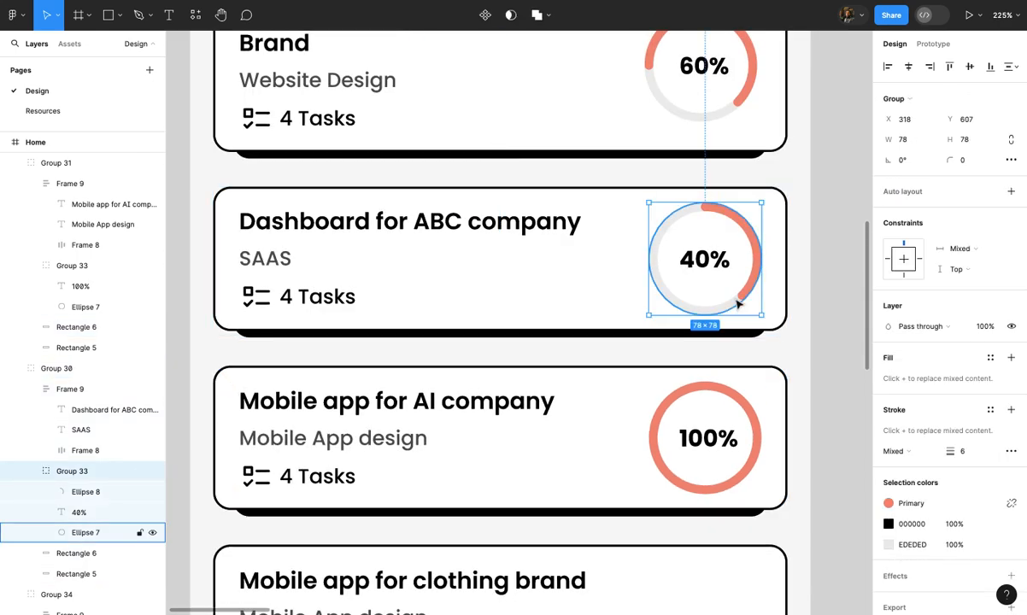
pyautogui.hotkey('ctrl', 'x')
pyautogui.scroll(-3, 735, 367)
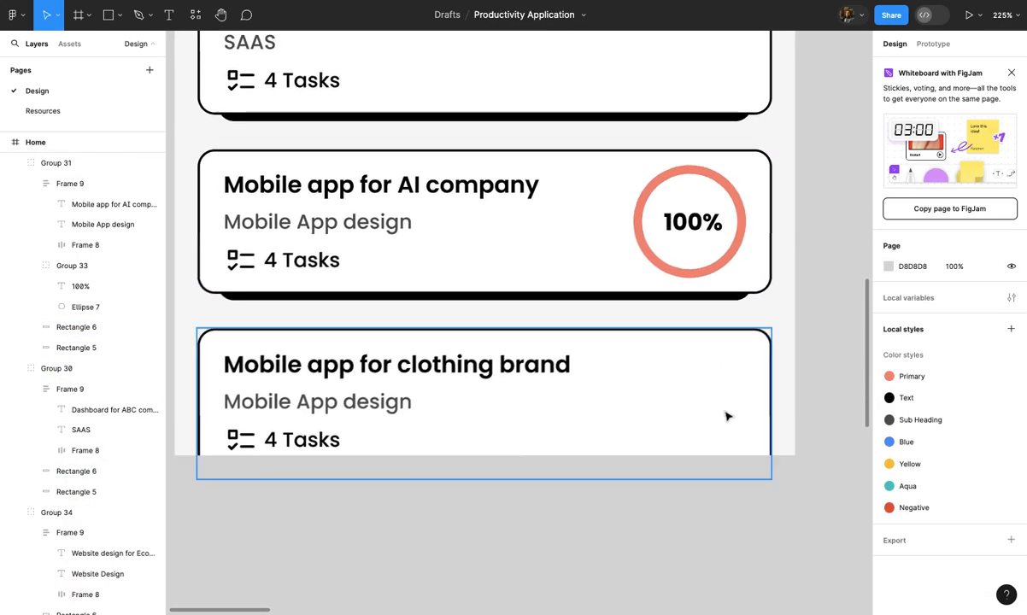
pyautogui.click(727, 417)
pyautogui.hotkey('ctrl', 'v')
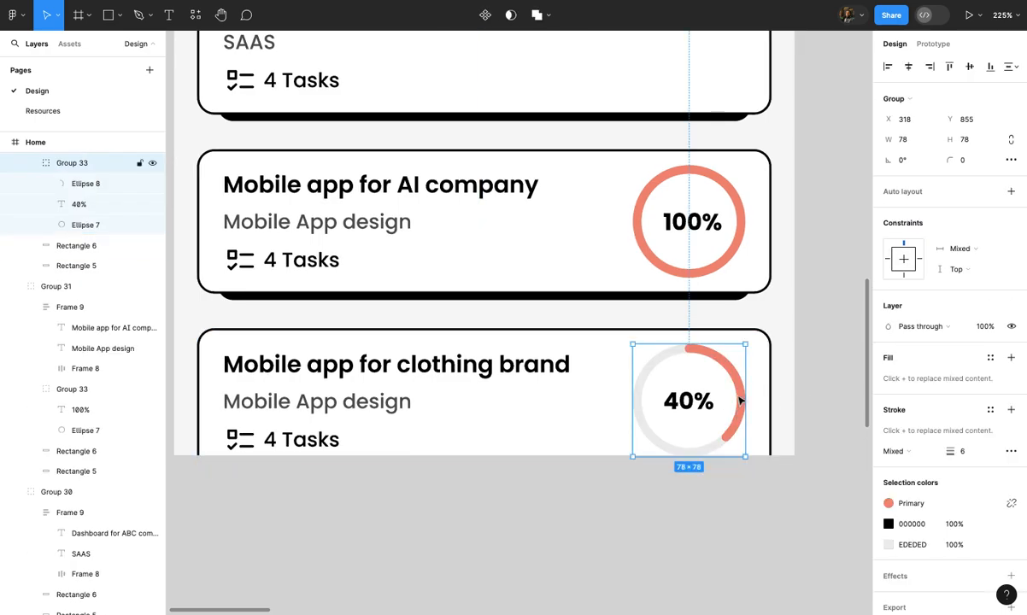
pyautogui.click(730, 400)
pyautogui.click(802, 382)
pyautogui.scroll(-3, 803, 391)
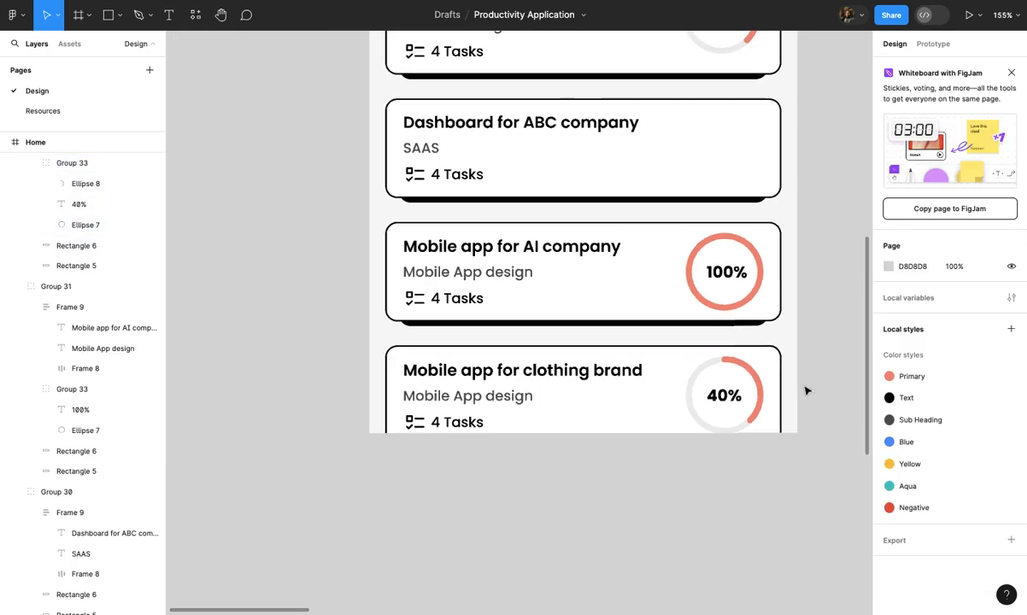
pyautogui.scroll(4, 804, 390)
pyautogui.scroll(-3, 807, 390)
pyautogui.scroll(4, 805, 392)
pyautogui.scroll(-4, 804, 394)
pyautogui.scroll(3, 803, 393)
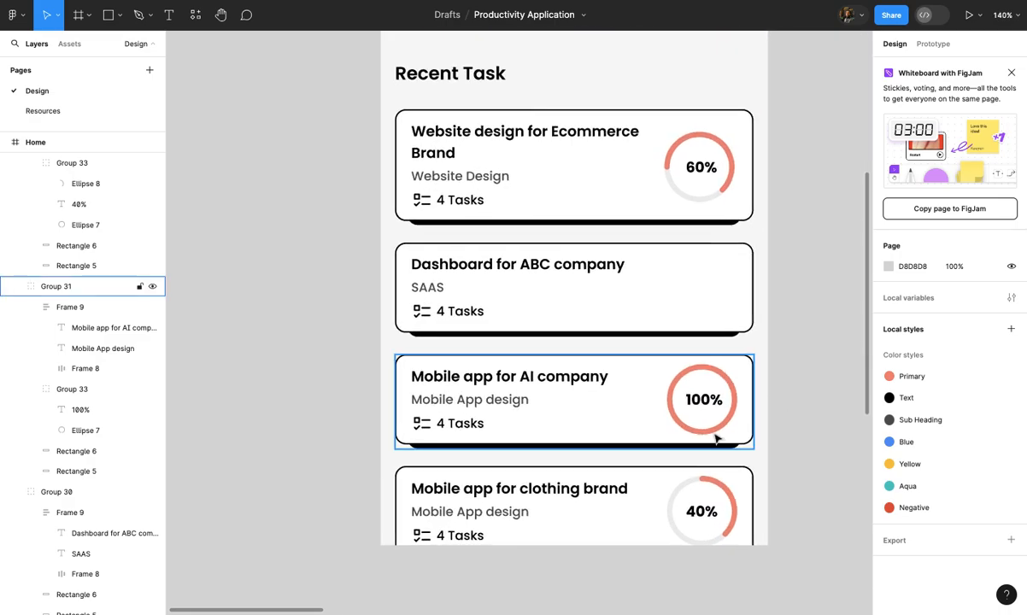
pyautogui.scroll(3, 717, 436)
pyautogui.hscroll(-1, 732, 443)
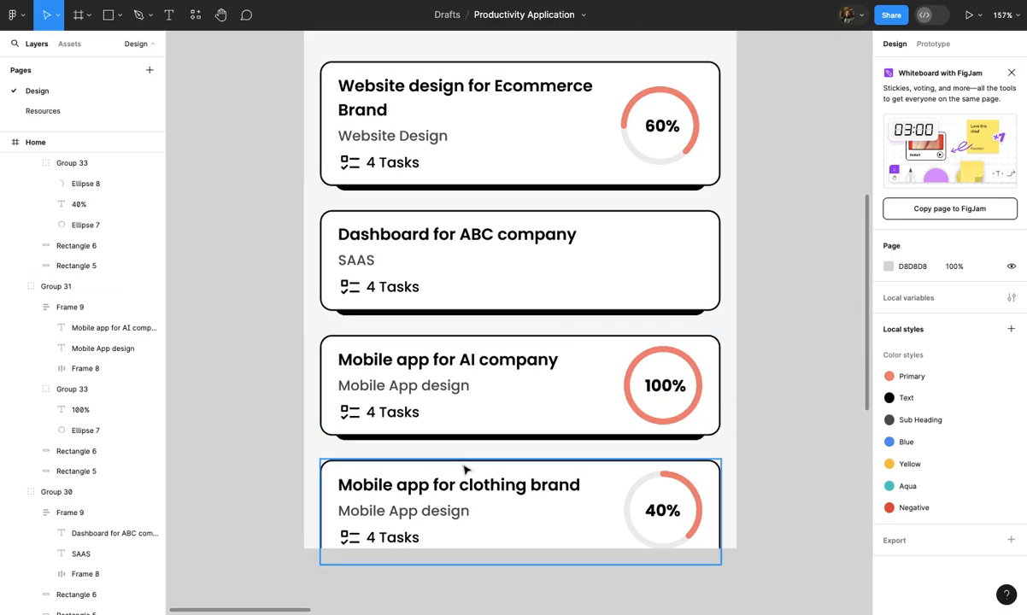
# Draw a rectangle about 94 wide at the Home frame's lower-left corner and set its height to 90
pyautogui.scroll(2, 462, 466)
pyautogui.press('r')
pyautogui.moveTo(431, 447); pyautogui.dragTo(552, 570)
pyautogui.scroll(-4, 552, 538)
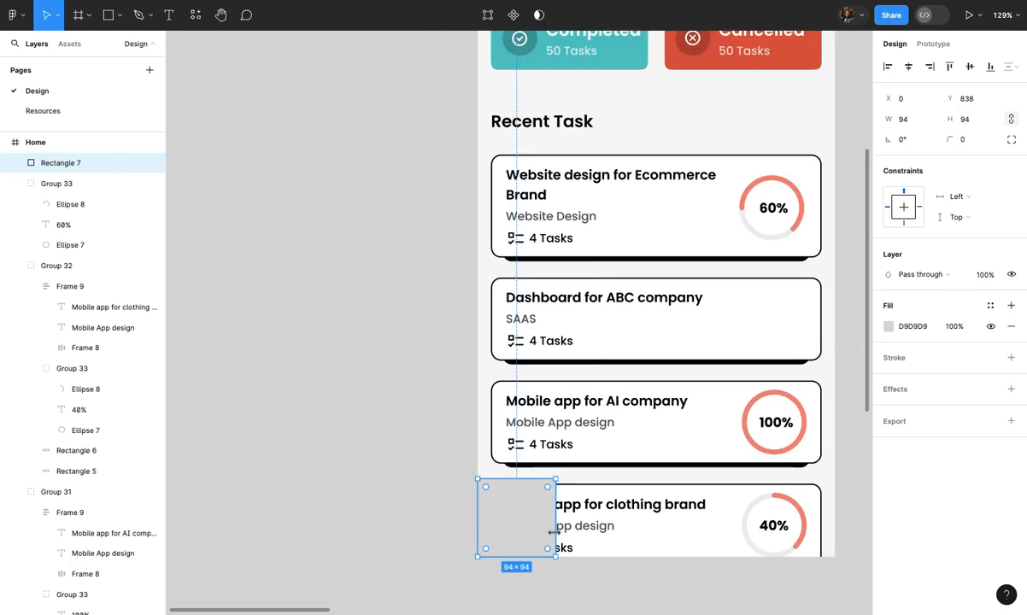
pyautogui.click(981, 125)
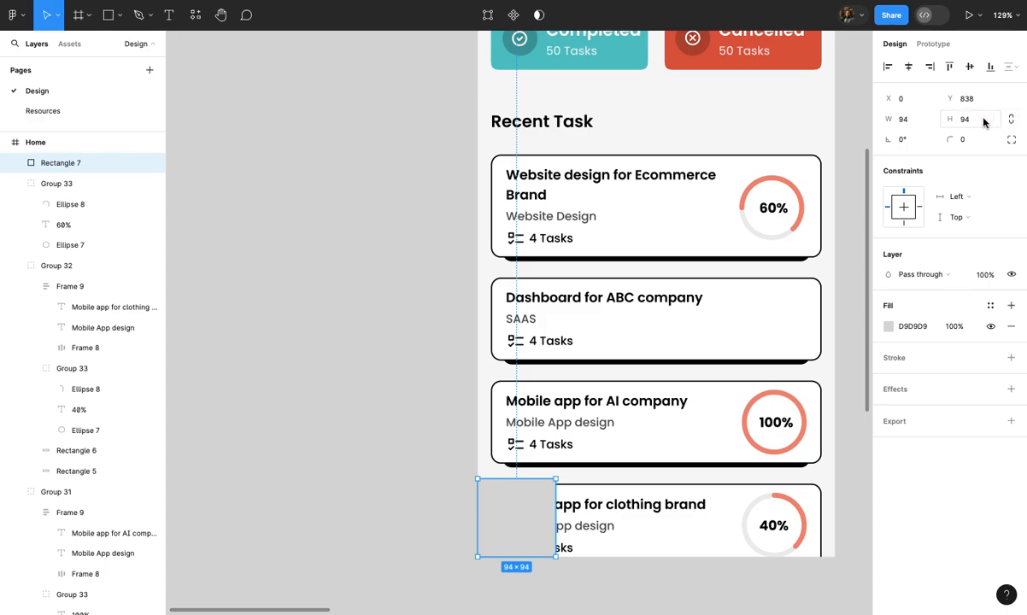
pyautogui.write('90')
pyautogui.press('Return')
# Move the rectangle down to the Home frame's bottom edge at Y 842 and stretch it to the full 430 width
pyautogui.keyDown('ctrl'); pyautogui.scroll(5, 734, 346); pyautogui.keyUp('ctrl')
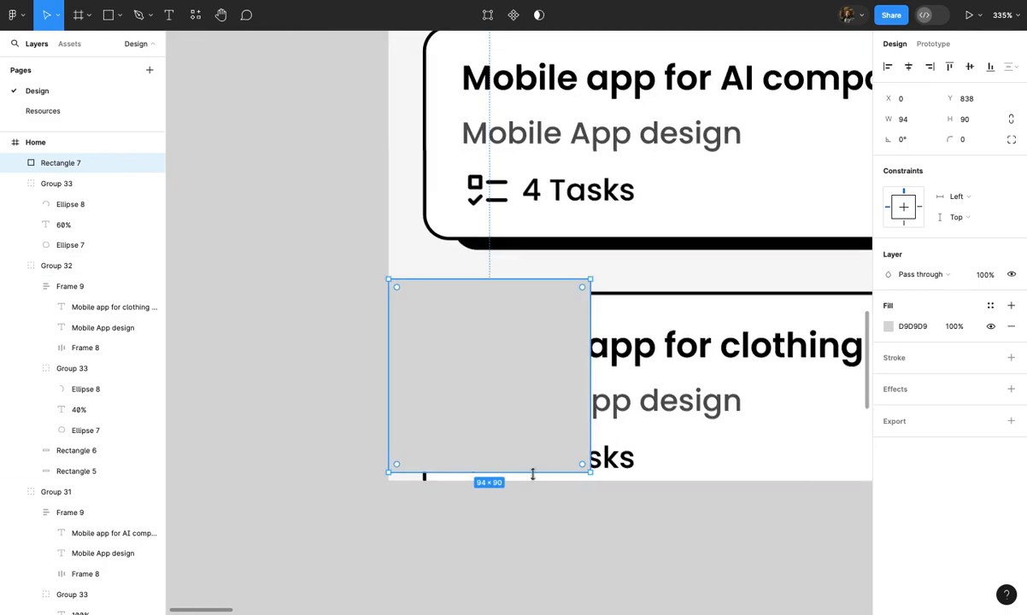
pyautogui.moveTo(538, 394); pyautogui.dragTo(539, 403)
pyautogui.keyDown('ctrl'); pyautogui.scroll(-5, 538, 404); pyautogui.keyUp('ctrl')
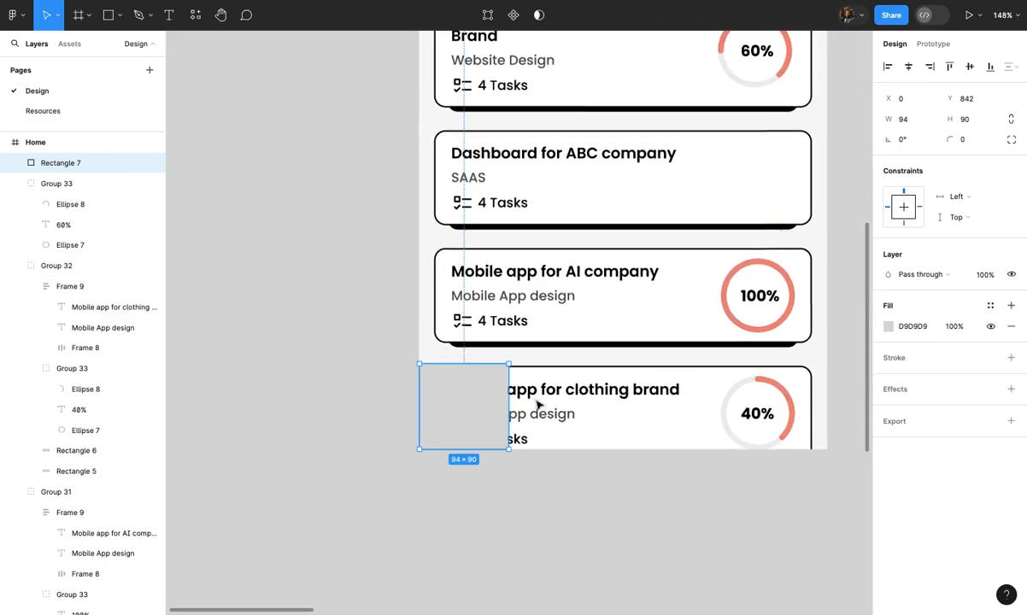
pyautogui.keyDown('ctrl'); pyautogui.scroll(-3, 507, 412); pyautogui.keyUp('ctrl')
pyautogui.moveTo(487, 411); pyautogui.dragTo(659, 412)
pyautogui.keyDown('ctrl'); pyautogui.scroll(3, 659, 415); pyautogui.keyUp('ctrl')
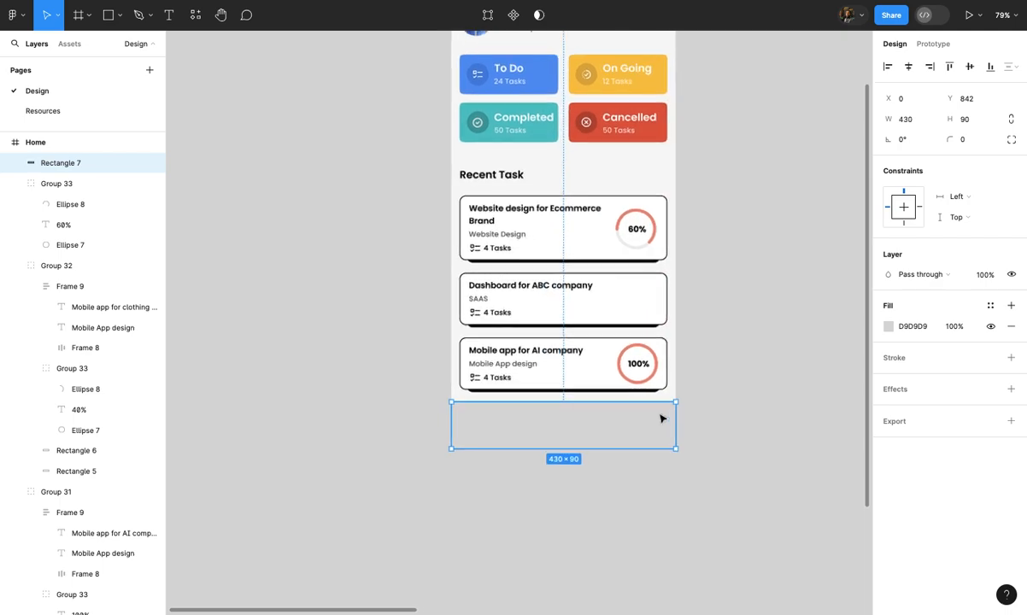
# Fill the rectangle across the bottom of the Home frame with white, FFFFFF
pyautogui.click(890, 330)
pyautogui.moveTo(727, 300); pyautogui.dragTo(710, 239)
pyautogui.click(731, 213)
pyautogui.scroll(3, 659, 389)
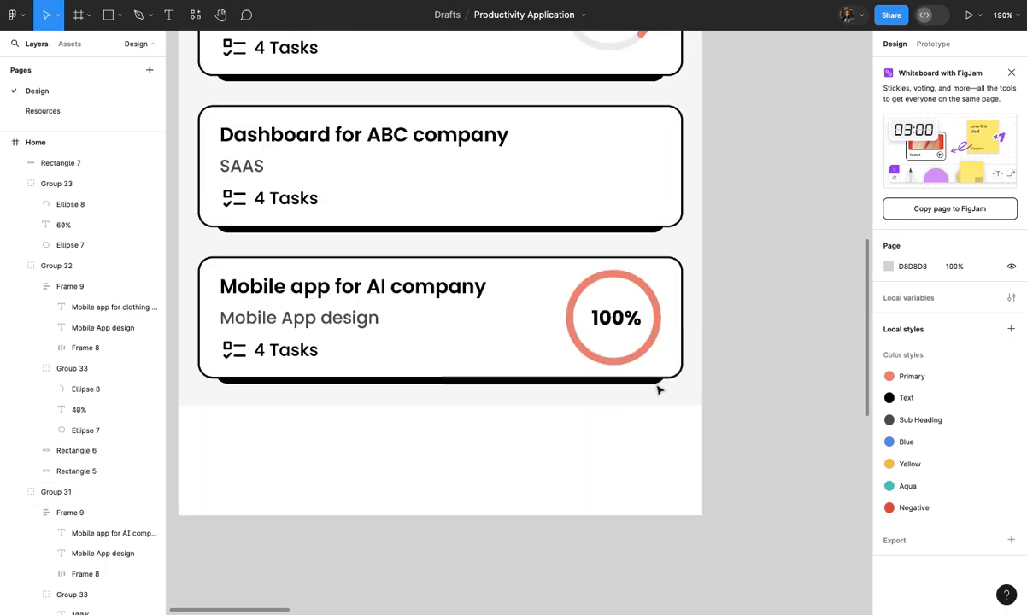
pyautogui.click(640, 460)
pyautogui.scroll(-3, 643, 464)
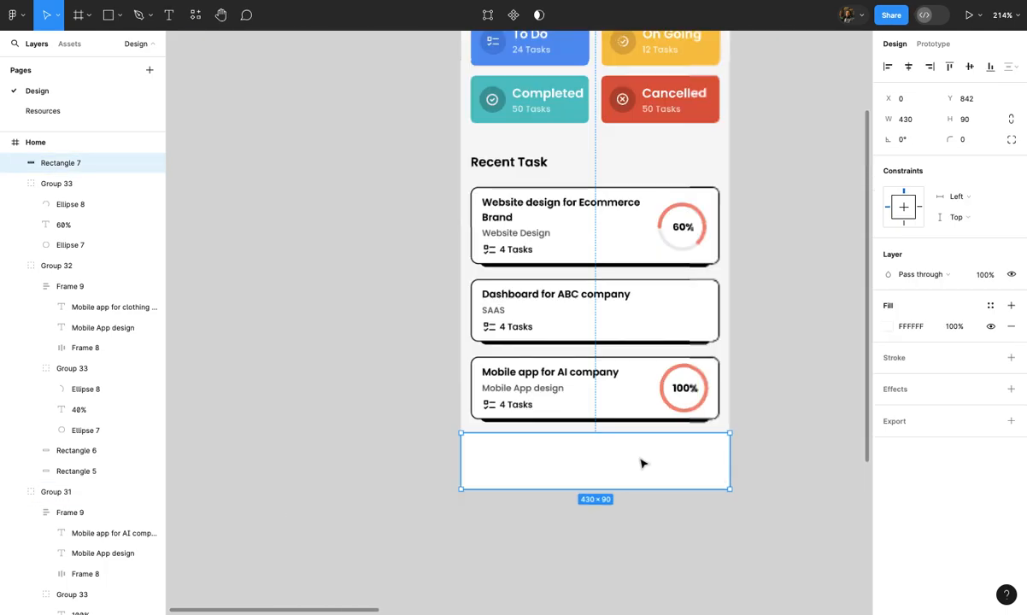
# Show the 6-column layout grid on the Home frame
pyautogui.scroll(-5, 643, 464)
pyautogui.click(542, 207)
pyautogui.scroll(-1, 545, 213)
pyautogui.scroll(2, 546, 214)
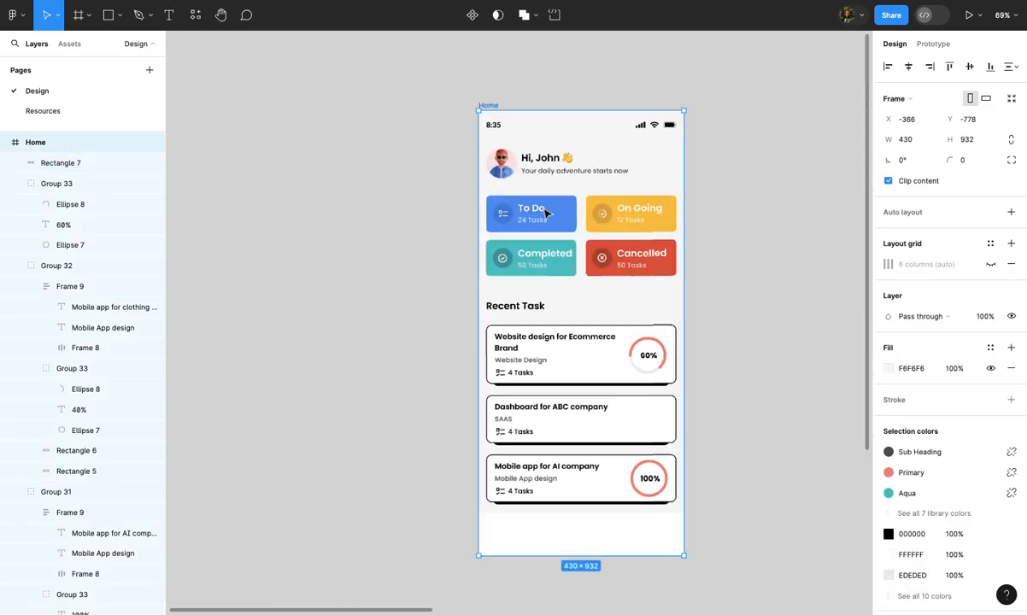
pyautogui.click(989, 266)
pyautogui.click(761, 390)
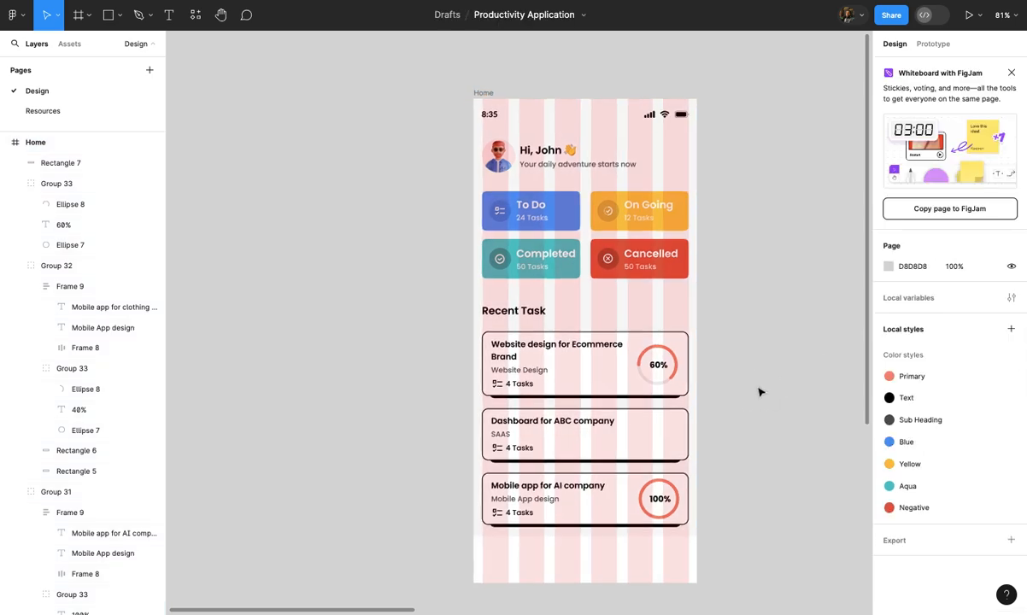
# Draw a horizontal line 430 wide along the upper edge of the white rectangle at Y 842 in the Home frame
pyautogui.scroll(3, 612, 516)
pyautogui.click(604, 520)
pyautogui.scroll(5, 604, 520)
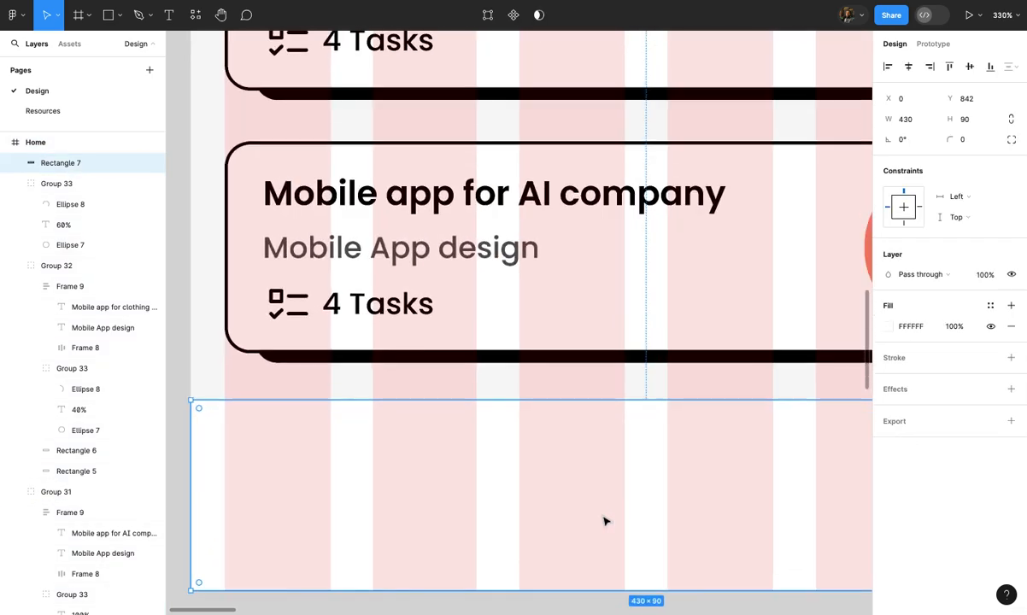
pyautogui.press('l')
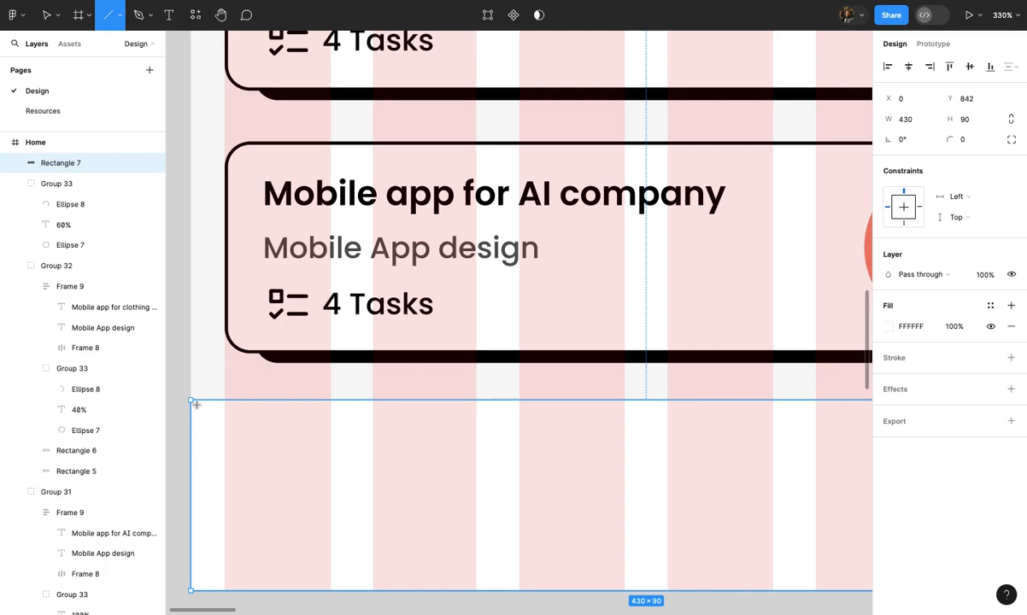
pyautogui.scroll(-1, 189, 399)
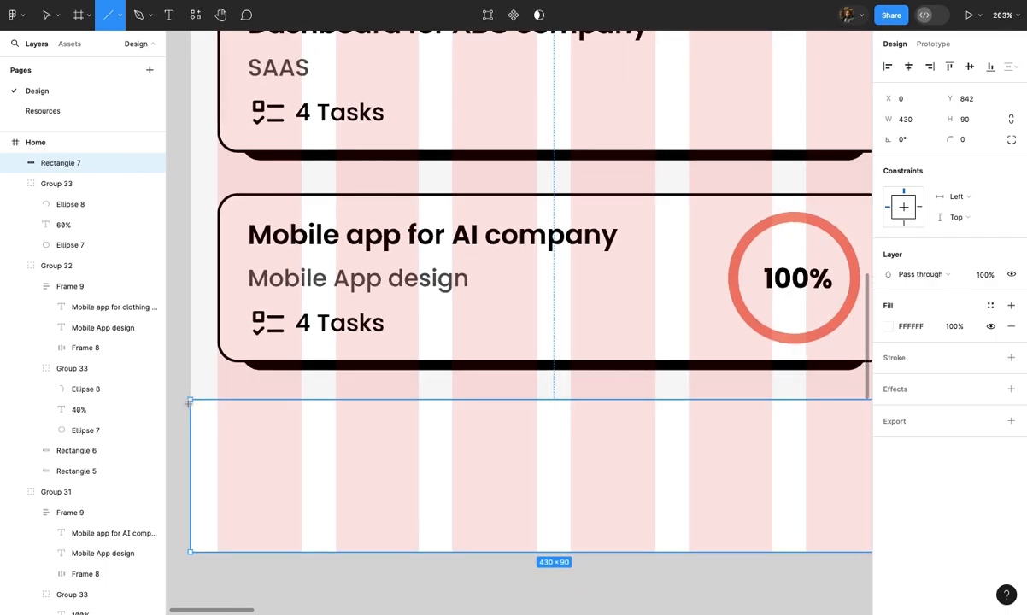
pyautogui.scroll(-1, 190, 401)
pyautogui.rightClick(190, 400)
pyautogui.click(189, 401)
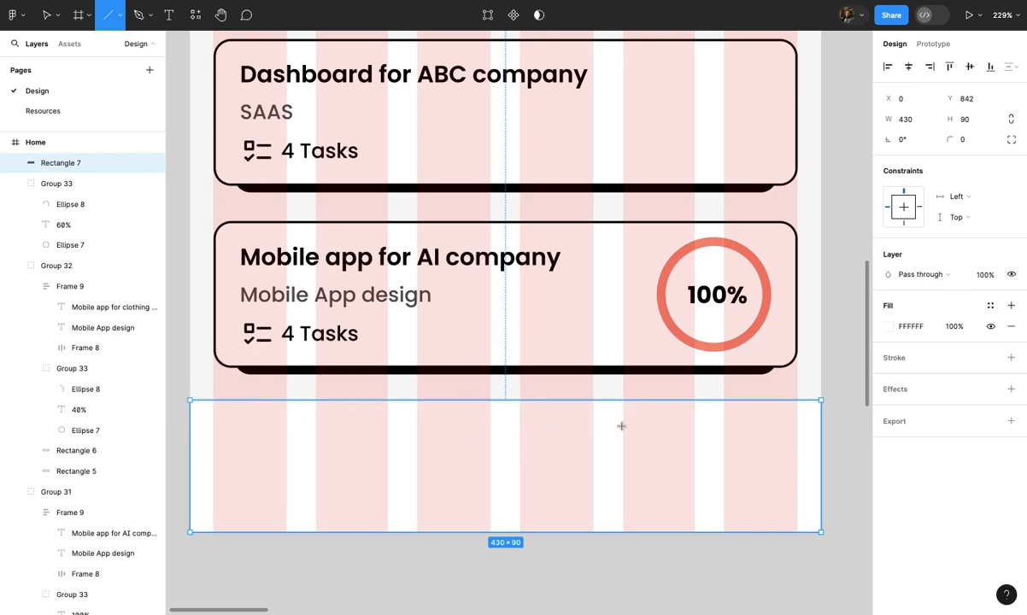
pyautogui.scroll(1, 392, 426)
pyautogui.hscroll(-2, 287, 398)
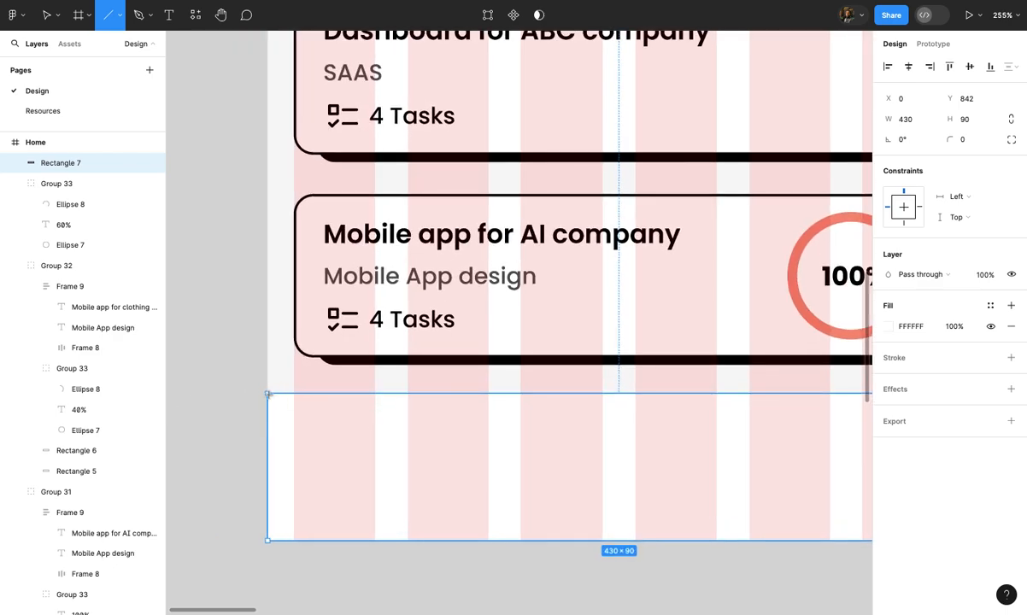
pyautogui.moveTo(267, 394); pyautogui.dragTo(798, 394)
# Change the line's stroke colour to light grey, EEEEEE
pyautogui.moveTo(752, 434); pyautogui.dragTo(697, 435)
pyautogui.scroll(5, 698, 435)
pyautogui.rightClick(700, 434)
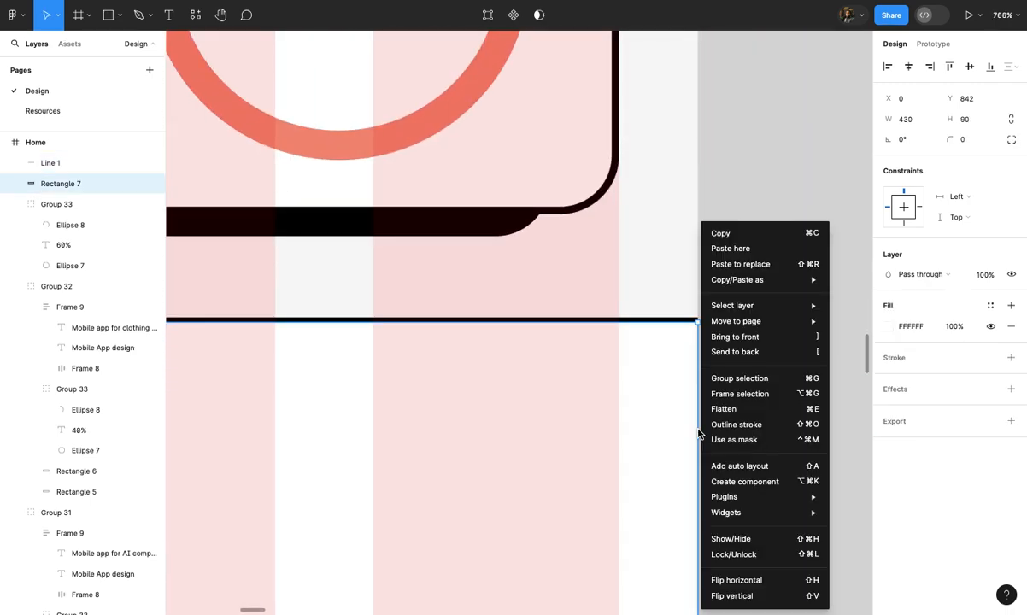
pyautogui.press('Escape')
pyautogui.scroll(3, 688, 423)
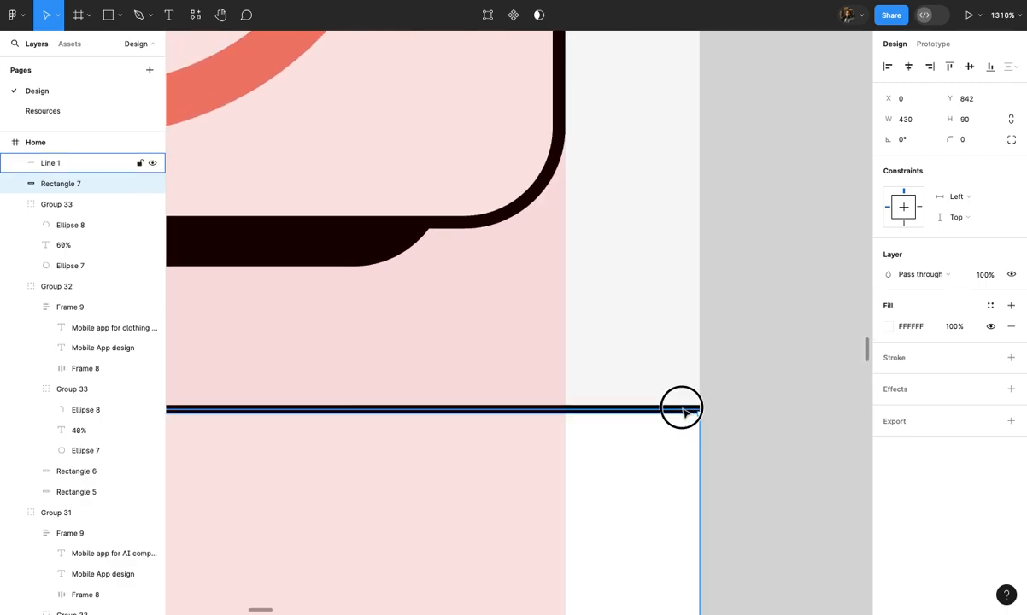
pyautogui.click(683, 411)
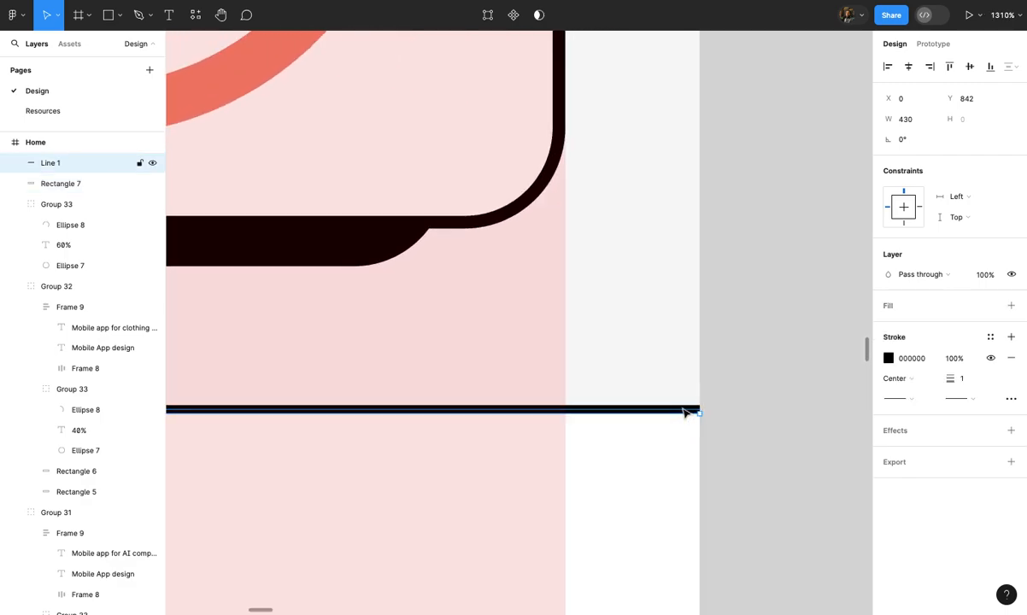
pyautogui.click(889, 362)
pyautogui.moveTo(766, 383)
pyautogui.mouseDown()
pyautogui.moveTo(725, 366)
pyautogui.moveTo(702, 301)
pyautogui.mouseUp()
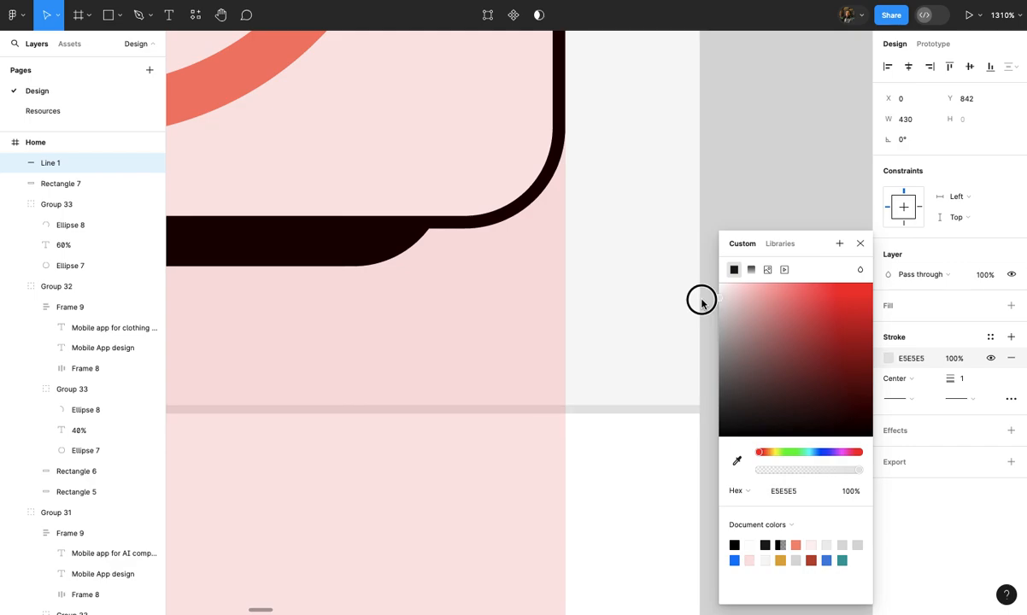
pyautogui.click(686, 392)
# Group the grey line with the white rectangle as one bottom bar
pyautogui.click(684, 411)
pyautogui.keyDown('shift'); pyautogui.click(675, 473); pyautogui.keyUp('shift')
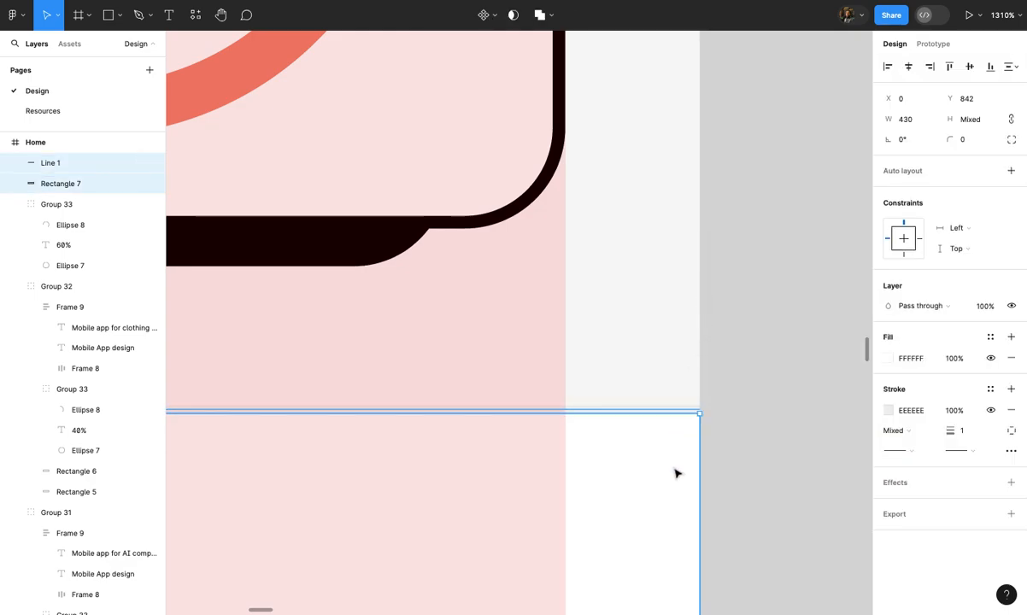
pyautogui.hotkey('ctrl', 'g')
pyautogui.scroll(-5, 673, 477)
pyautogui.scroll(-10, 669, 483)
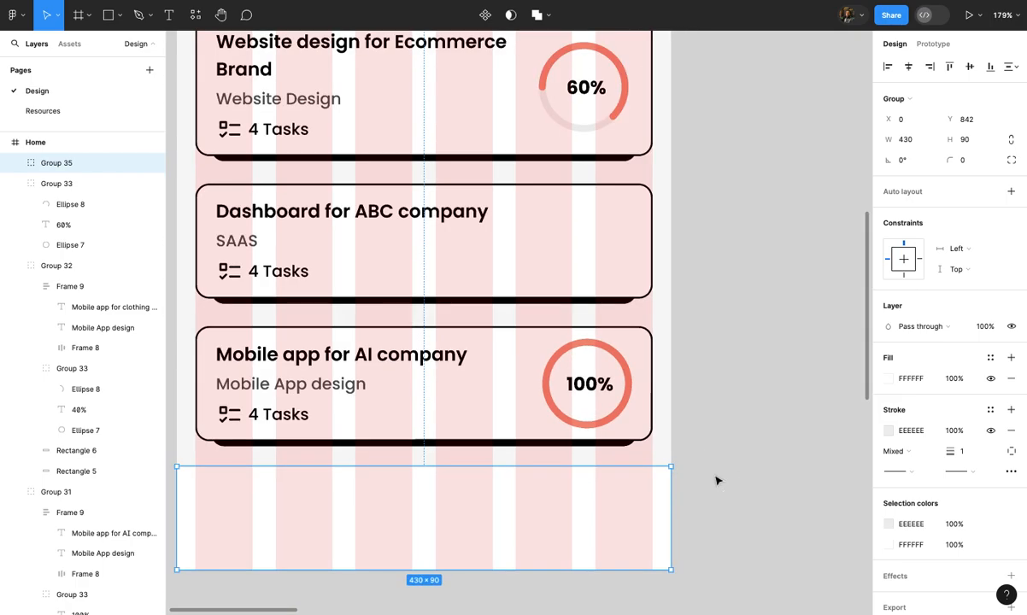
pyautogui.click(715, 479)
# Set the Home frame's layout grid to 5 columns
pyautogui.scroll(-3, 716, 481)
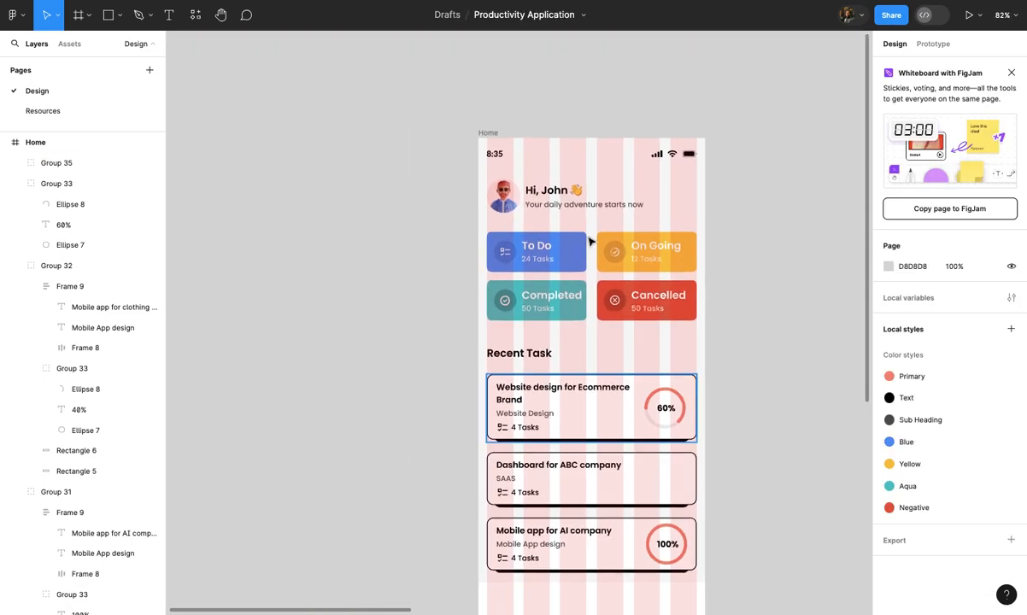
pyautogui.click(489, 132)
pyautogui.scroll(3, 549, 474)
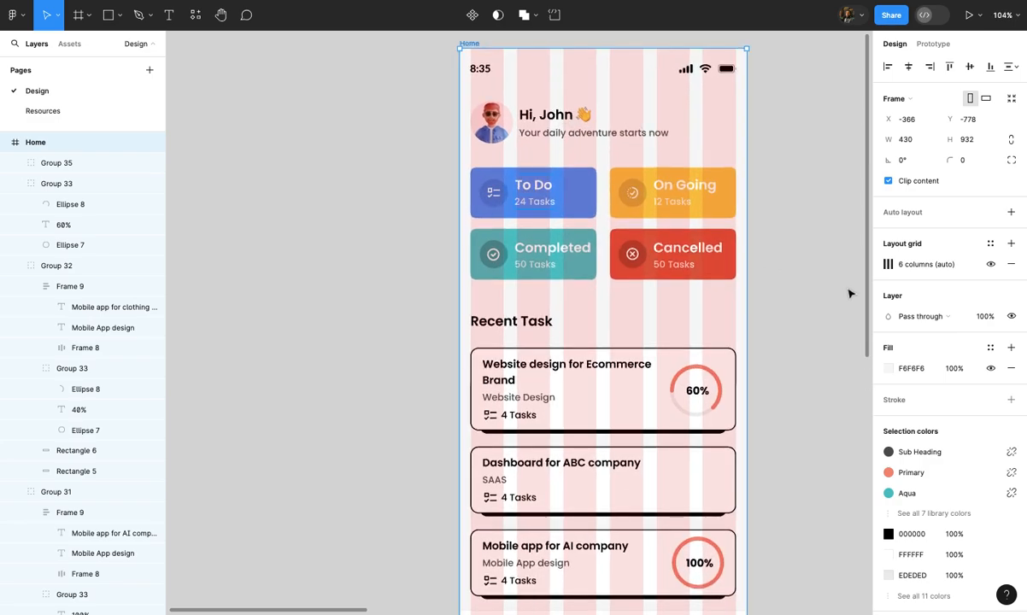
pyautogui.click(889, 265)
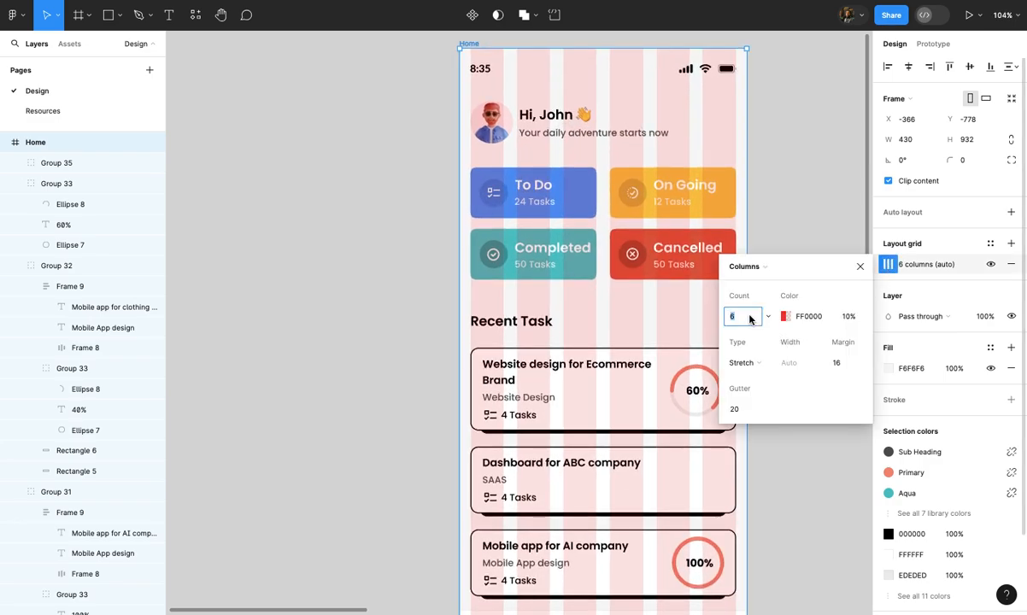
pyautogui.press('Down')
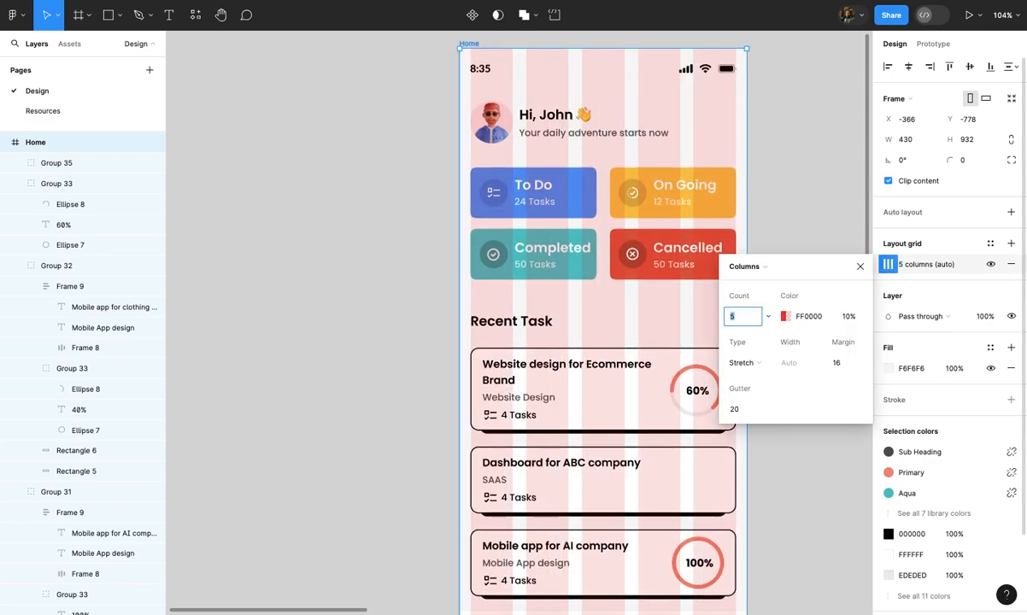
pyautogui.click(782, 213)
# Open the Iconify plugin and search it for home icons
pyautogui.scroll(-5, 780, 214)
pyautogui.click(734, 378)
pyautogui.scroll(-3, 735, 380)
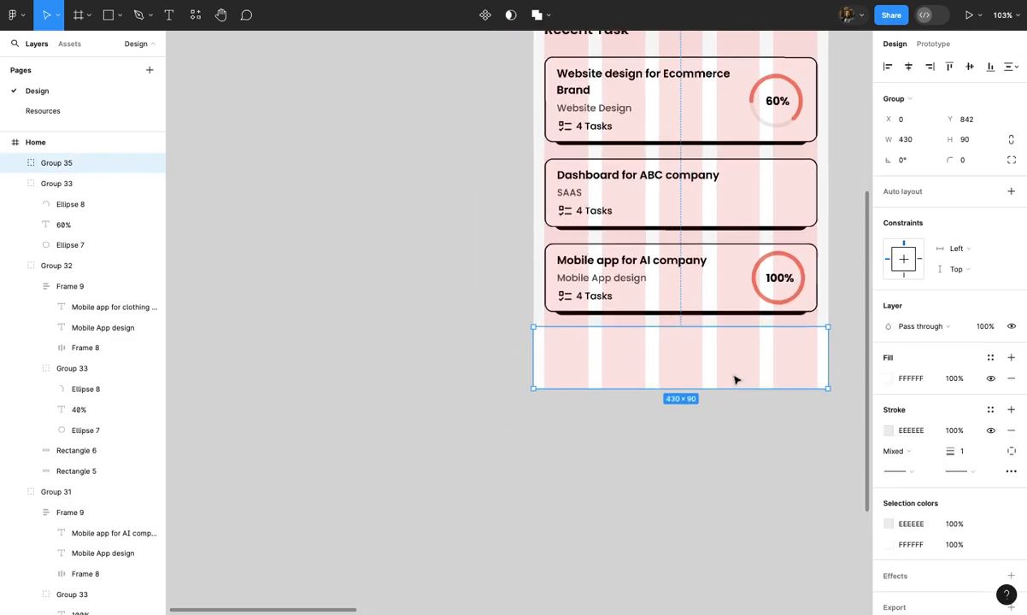
pyautogui.scroll(-2, 718, 427)
pyautogui.click(708, 488)
pyautogui.scroll(2, 708, 488)
pyautogui.scroll(3, 708, 488)
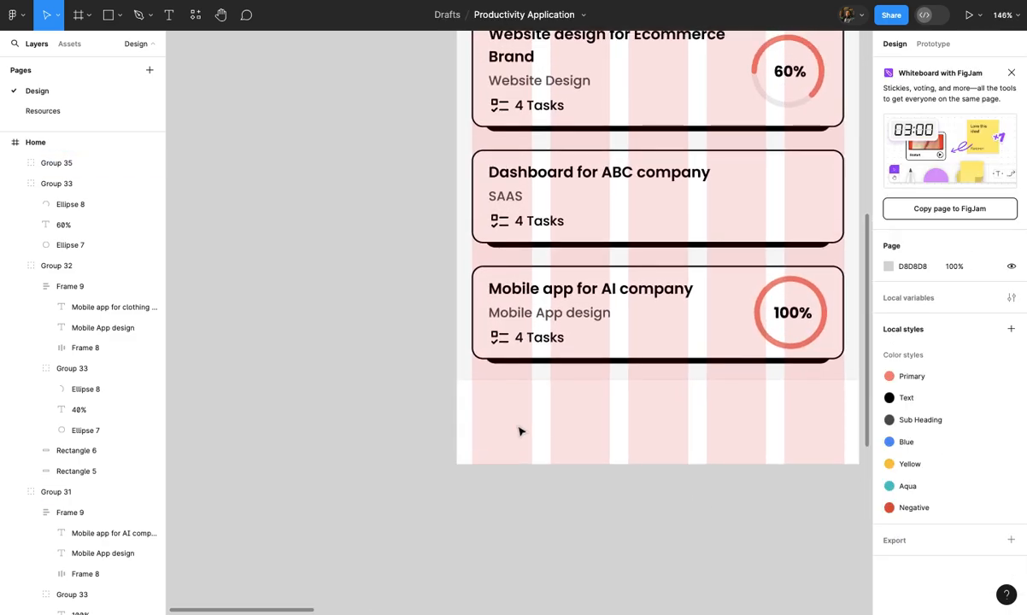
pyautogui.click(13, 15)
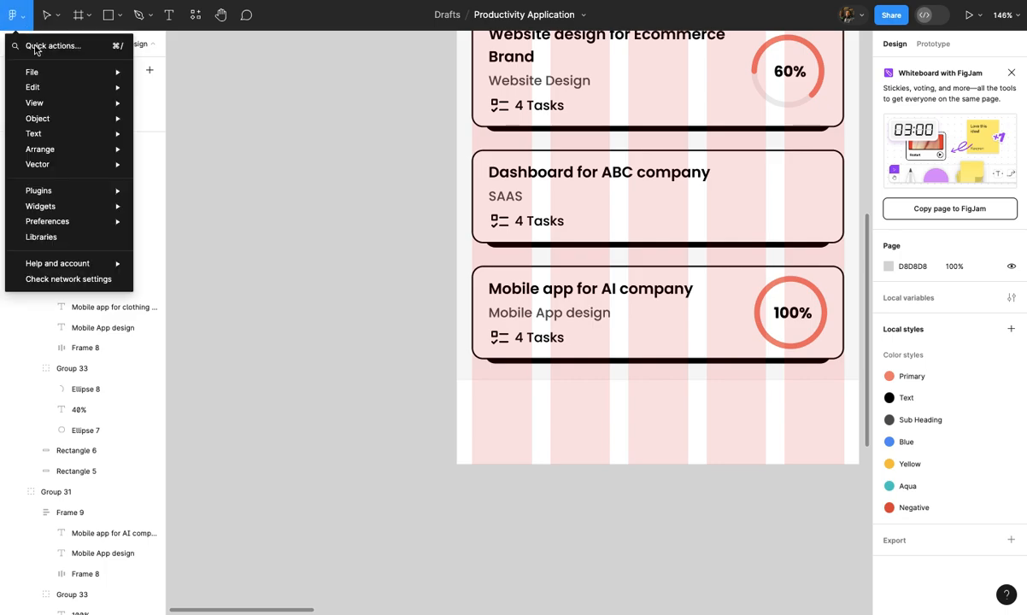
pyautogui.moveTo(71, 191)
pyautogui.click(170, 207)
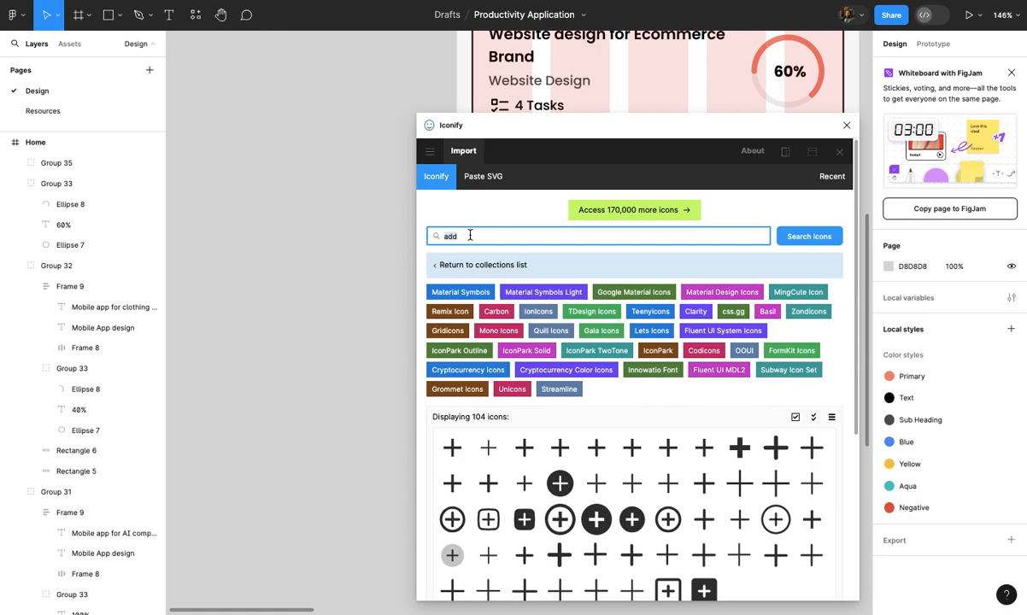
pyautogui.write('E')
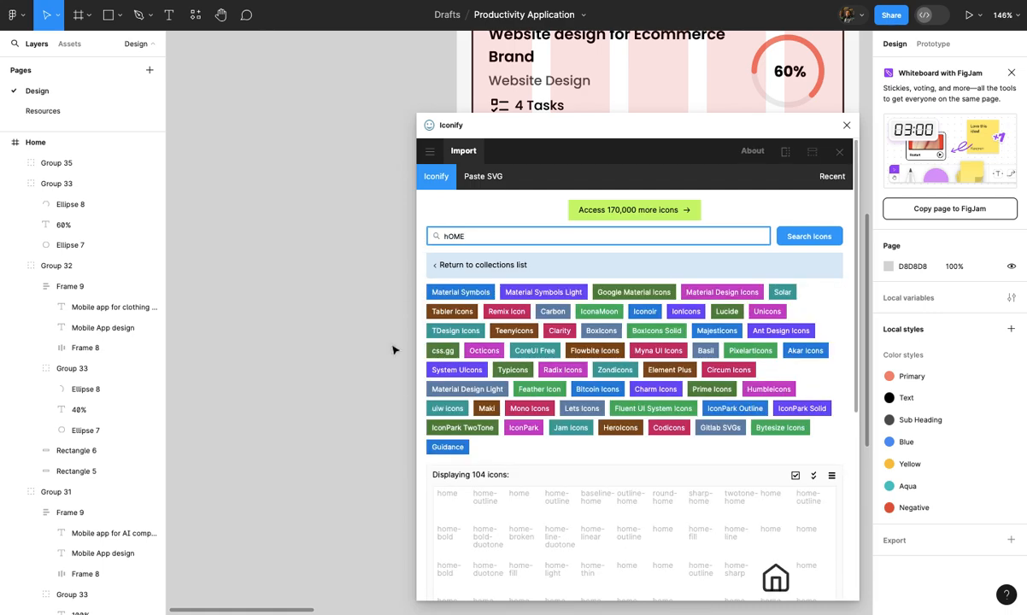
# Import the solid iconamoon:home-fill icon onto the canvas beside the Home frame and close Iconify
pyautogui.scroll(-3, 529, 508)
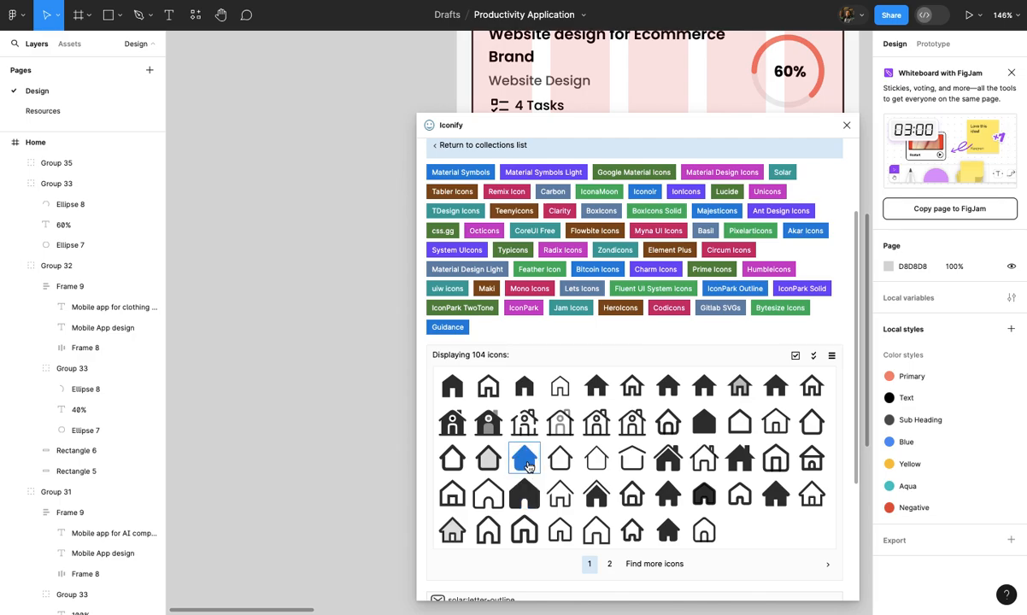
pyautogui.moveTo(527, 466); pyautogui.dragTo(286, 411)
pyautogui.scroll(3, 334, 435)
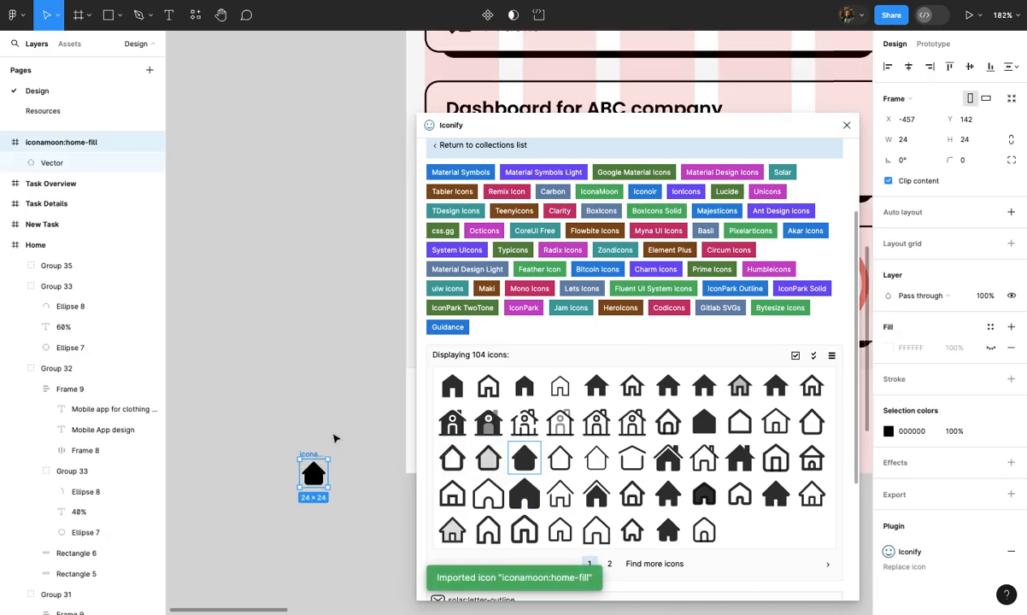
pyautogui.scroll(3, 552, 295)
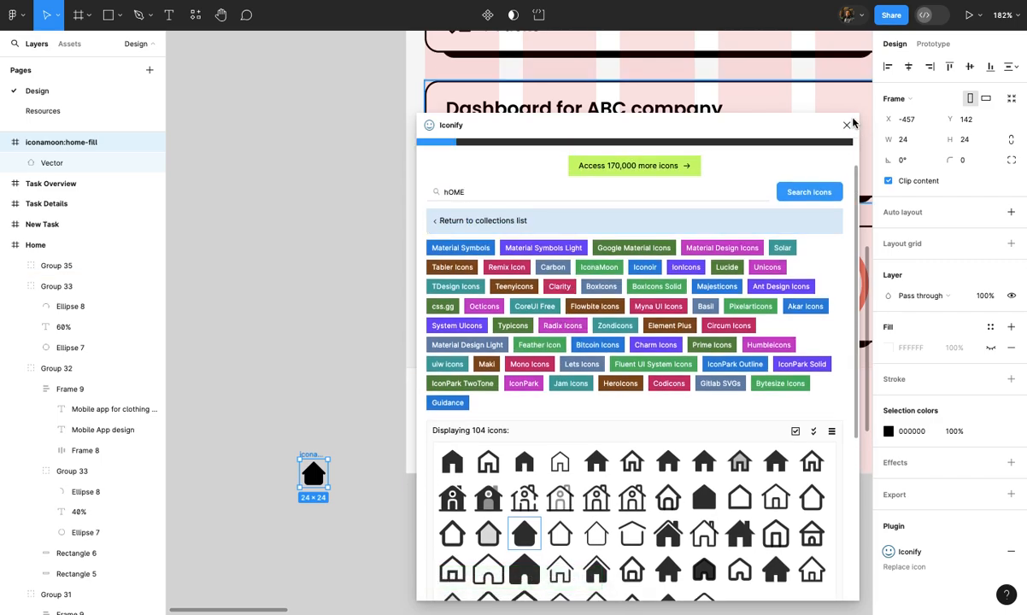
pyautogui.click(848, 126)
# Select and copy the calendar, checked document and person icons on the Resources page
pyautogui.scroll(3, 444, 368)
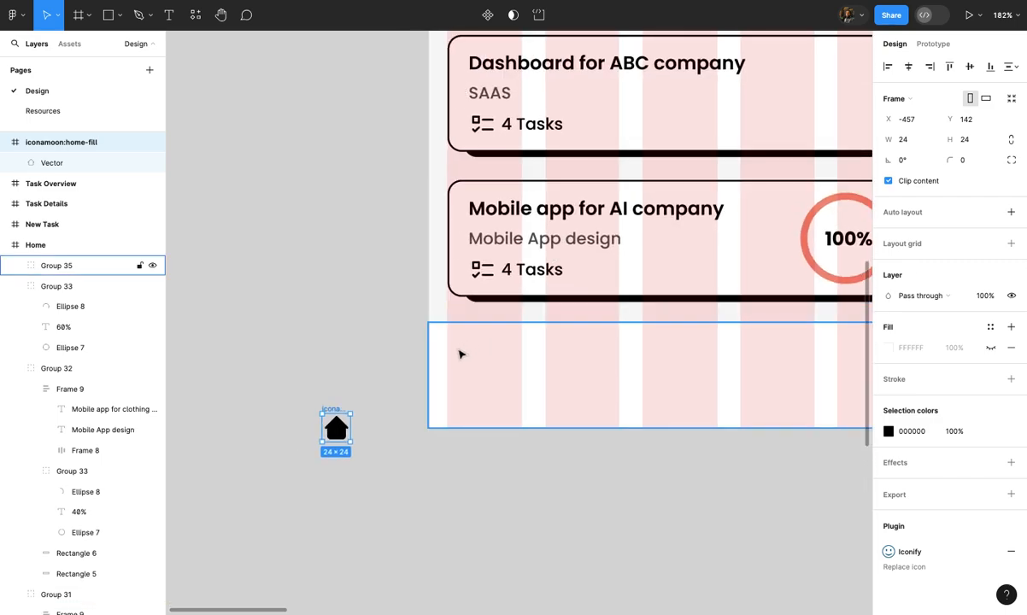
pyautogui.hscroll(-2, 425, 390)
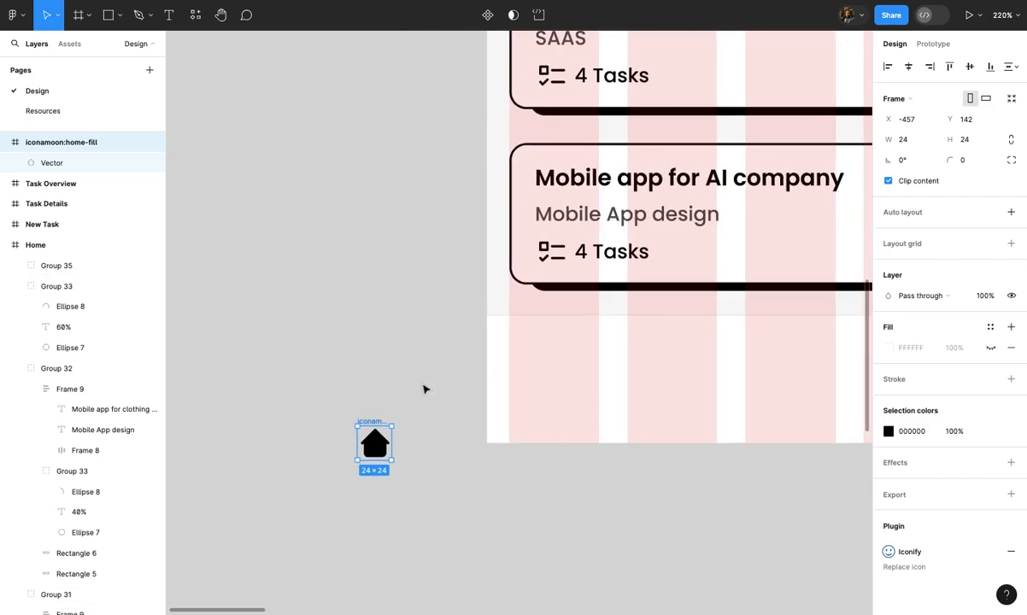
pyautogui.click(114, 110)
pyautogui.scroll(-3, 432, 210)
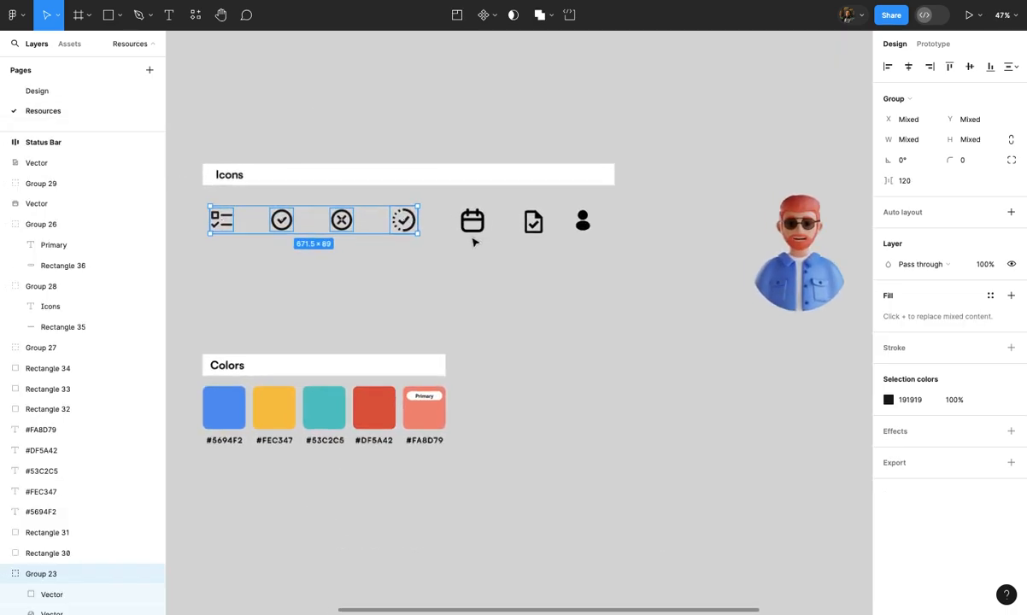
pyautogui.scroll(5, 475, 239)
pyautogui.press('Escape')
pyautogui.moveTo(445, 170); pyautogui.dragTo(746, 307)
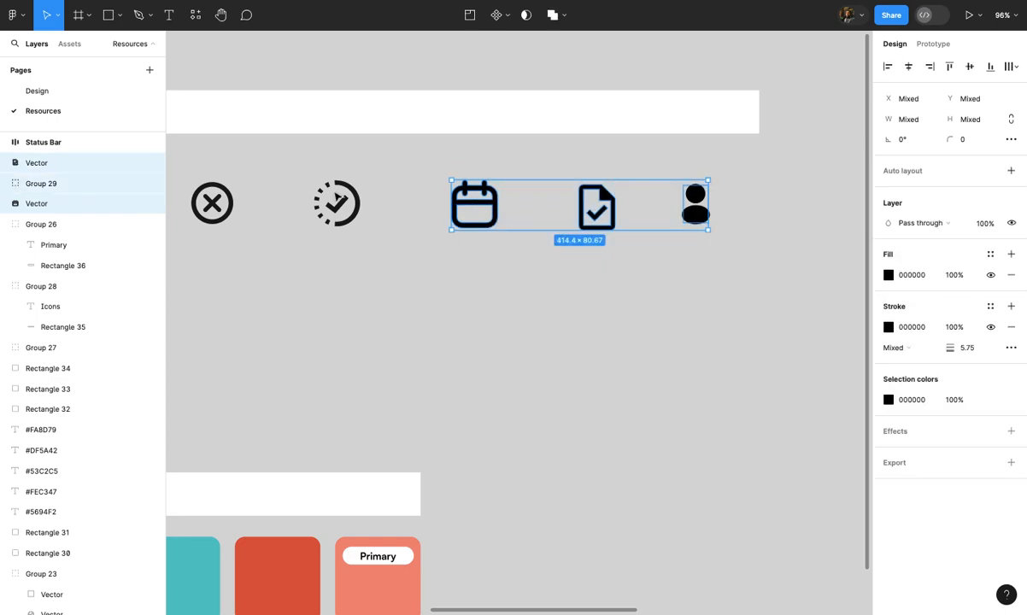
# Paste the calendar, document and person icons on the Design page and place them below the Home frame
pyautogui.click(97, 90)
pyautogui.scroll(-3, 383, 264)
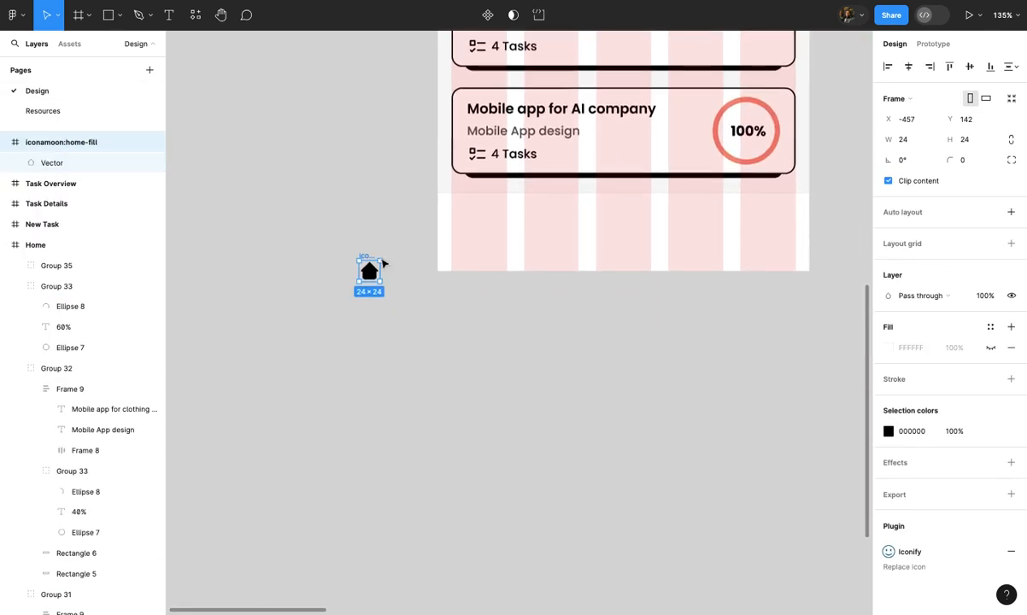
pyautogui.scroll(3, 382, 264)
pyautogui.press('Escape')
pyautogui.hotkey('ctrl', 'v')
pyautogui.scroll(2, 480, 415)
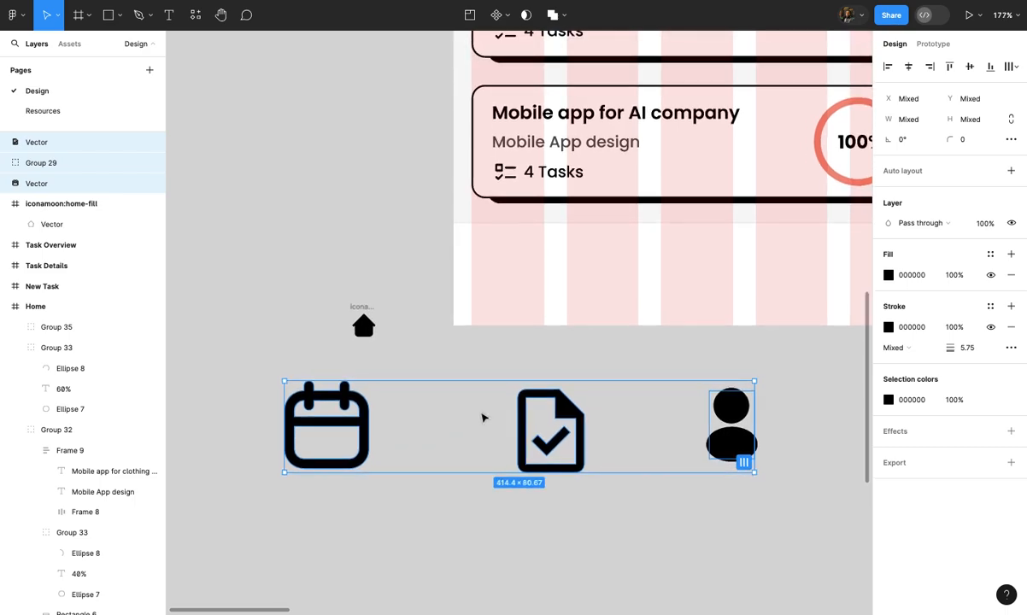
pyautogui.scroll(-5, 482, 417)
pyautogui.moveTo(513, 419); pyautogui.dragTo(564, 443)
pyautogui.click(513, 390)
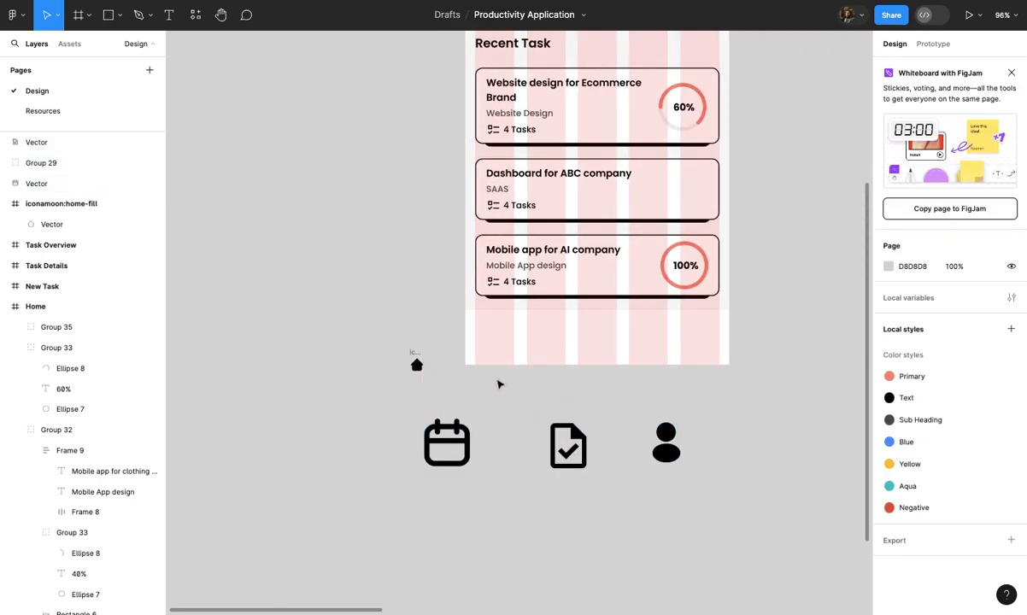
# Move the home icon up so it sits just outside the Home frame, level with the bottom bar
pyautogui.scroll(2, 427, 364)
pyautogui.click(414, 367)
pyautogui.scroll(3, 414, 372)
pyautogui.moveTo(548, 323); pyautogui.dragTo(440, 312)
# Lock the "Mobile app for AI company" card group that overlaps the bottom bar
pyautogui.click(577, 319)
pyautogui.scroll(-2, 577, 319)
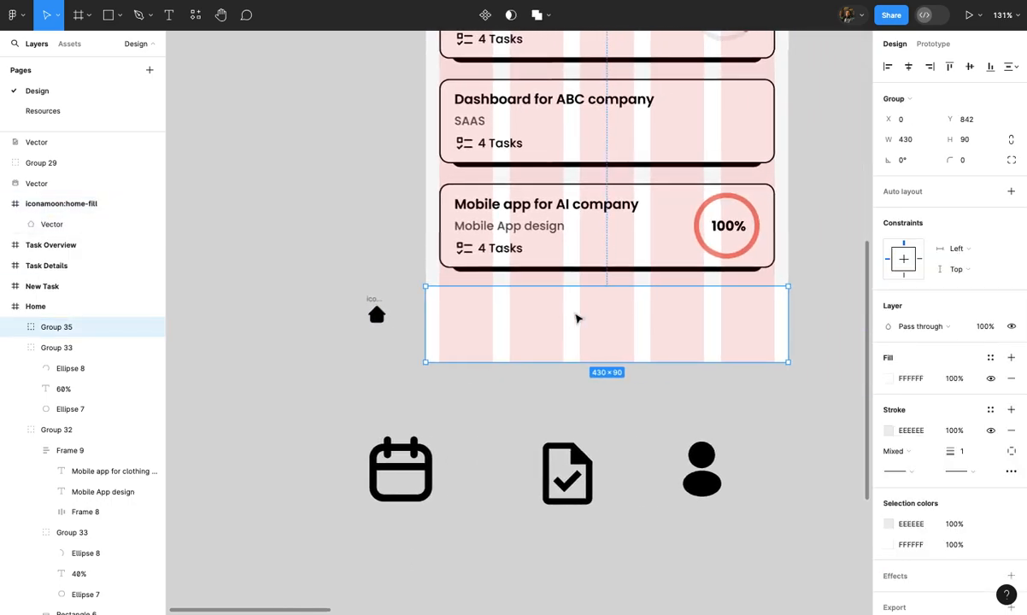
pyautogui.moveTo(409, 179); pyautogui.dragTo(748, 395)
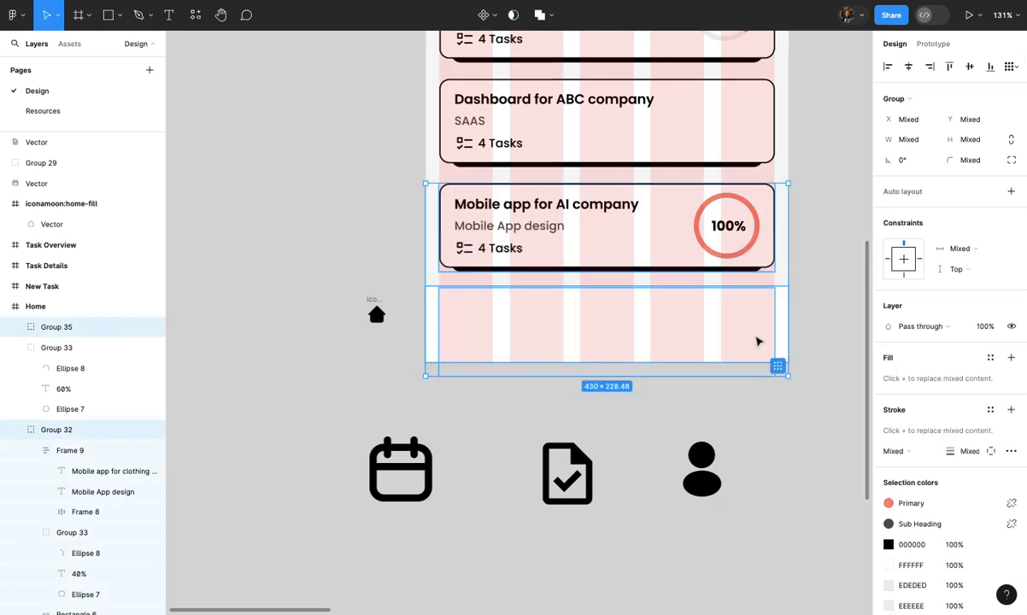
pyautogui.scroll(5, 759, 339)
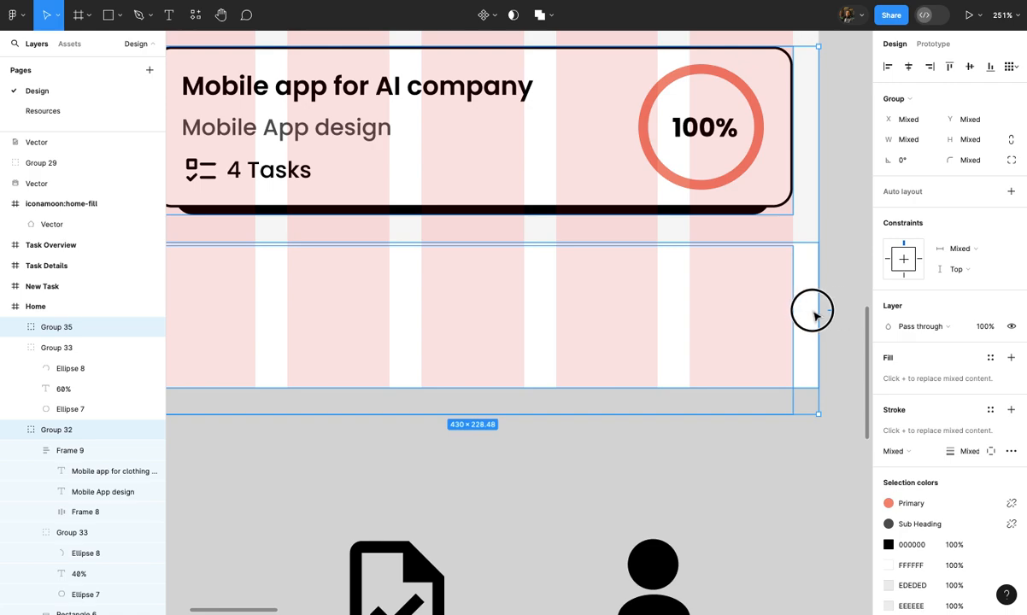
pyautogui.keyDown('shift'); pyautogui.click(812, 312); pyautogui.keyUp('shift')
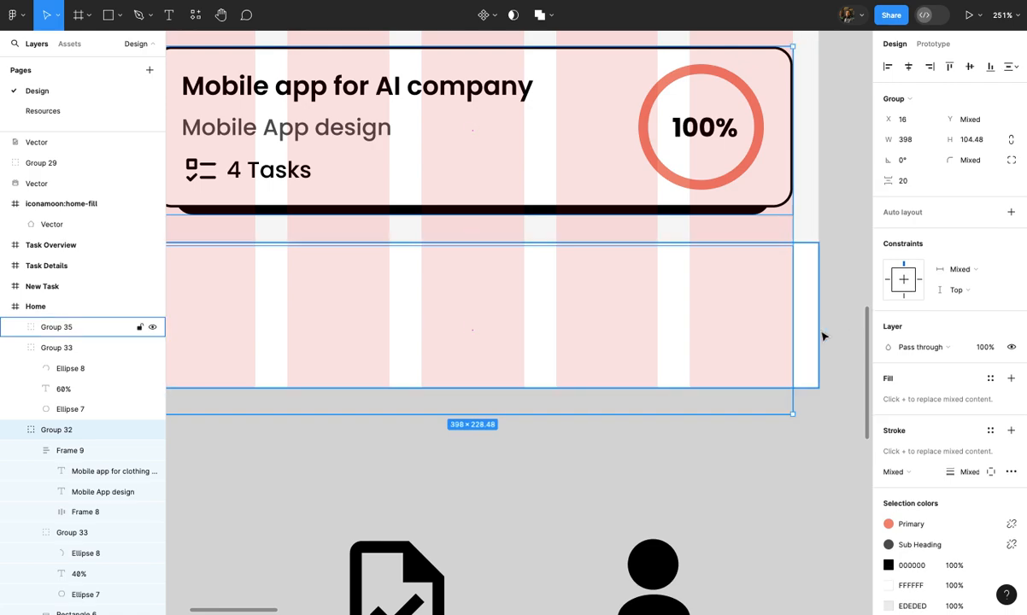
pyautogui.scroll(-3, 818, 308)
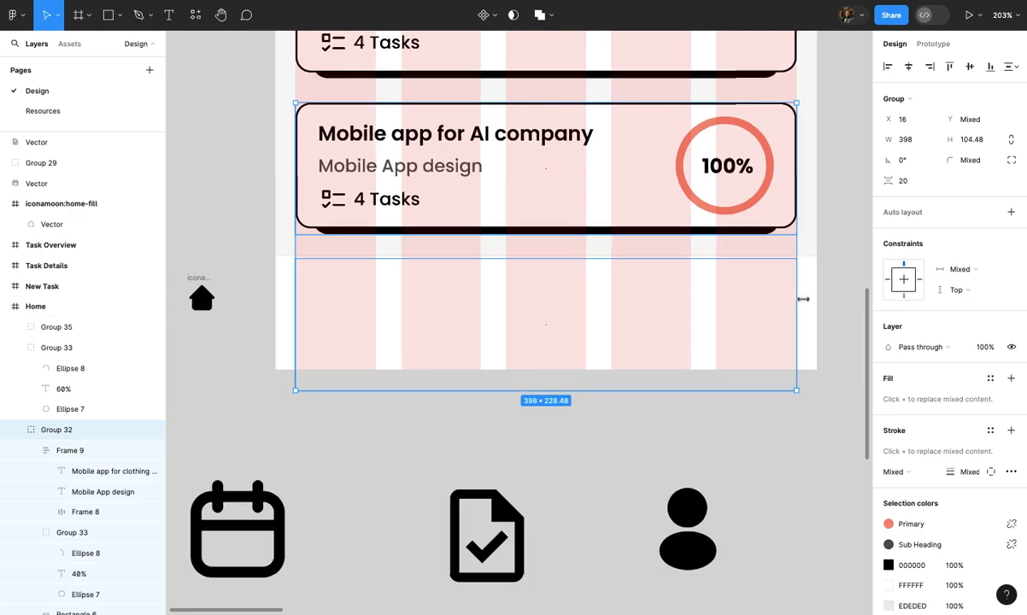
pyautogui.scroll(-3, 803, 299)
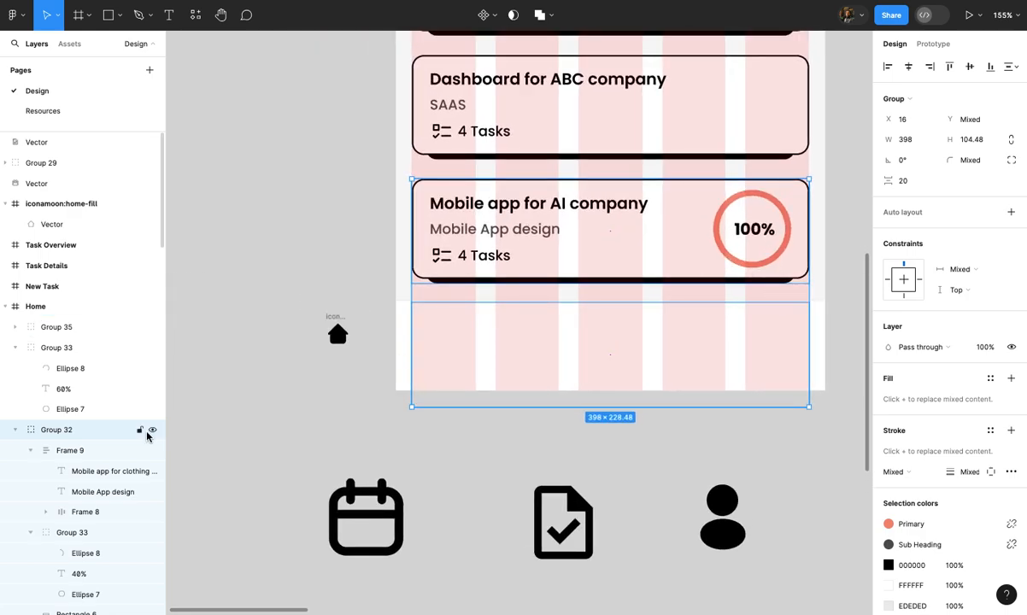
pyautogui.click(141, 431)
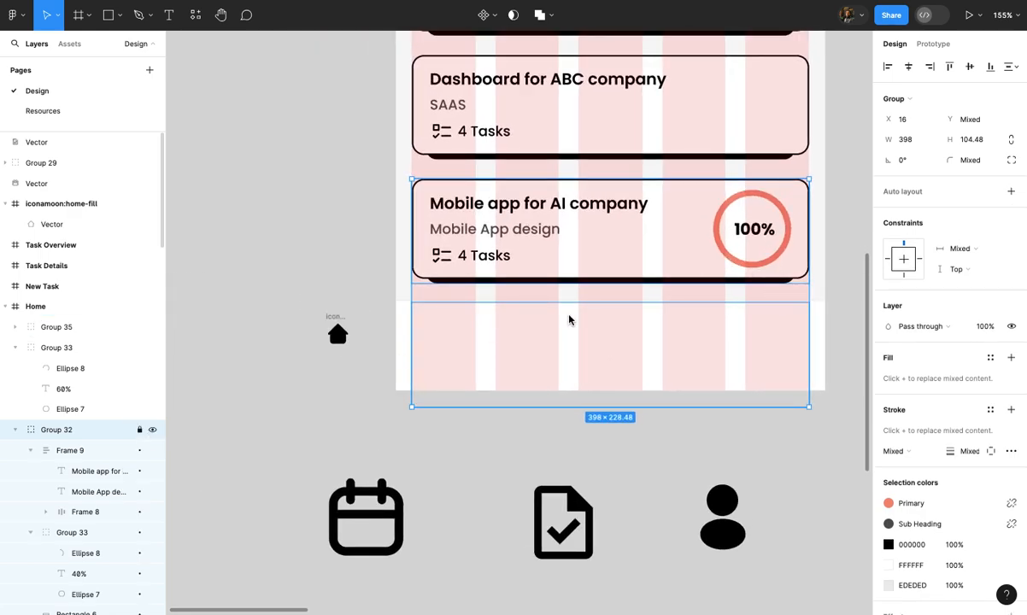
pyautogui.click(376, 385)
# Move the home icon into the bottom bar, centred in the first grid column at X 34, Y 862
pyautogui.scroll(3, 373, 383)
pyautogui.scroll(1, 319, 367)
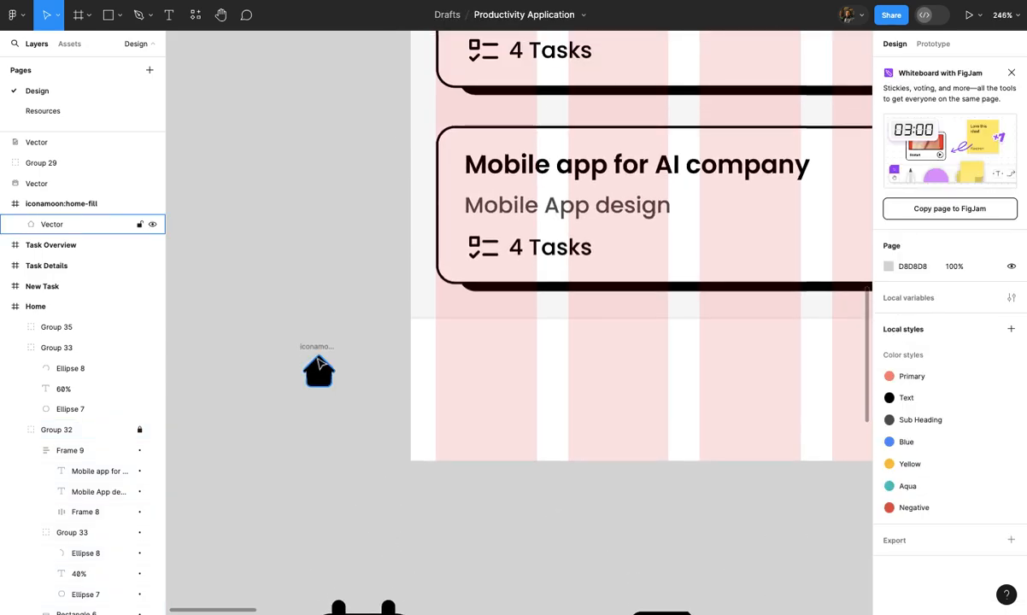
pyautogui.click(318, 359)
pyautogui.moveTo(326, 366); pyautogui.dragTo(486, 366)
pyautogui.scroll(-3, 485, 366)
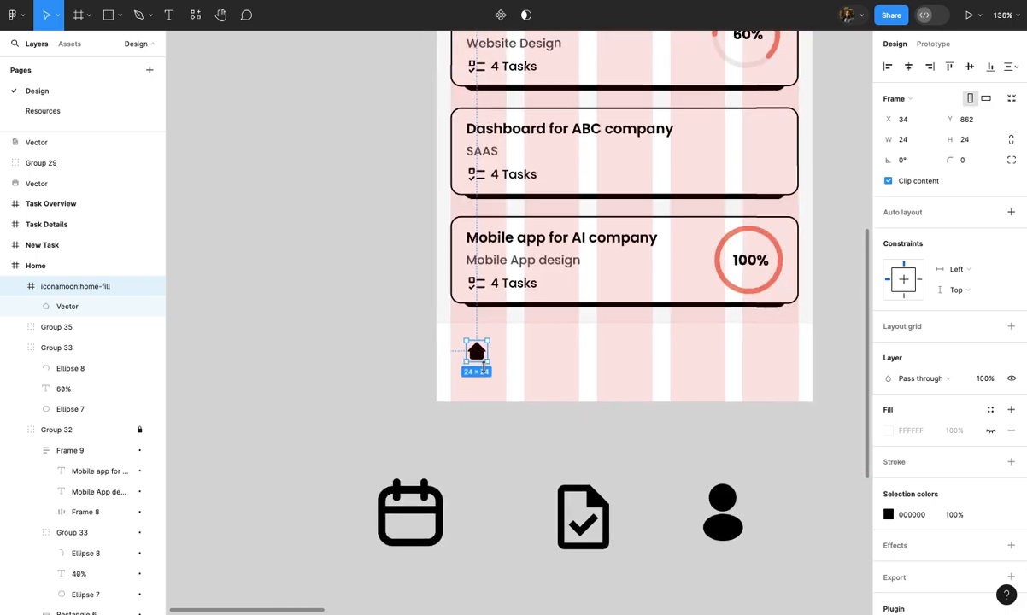
# Apply the Primary color style to the home icon
pyautogui.scroll(4, 488, 361)
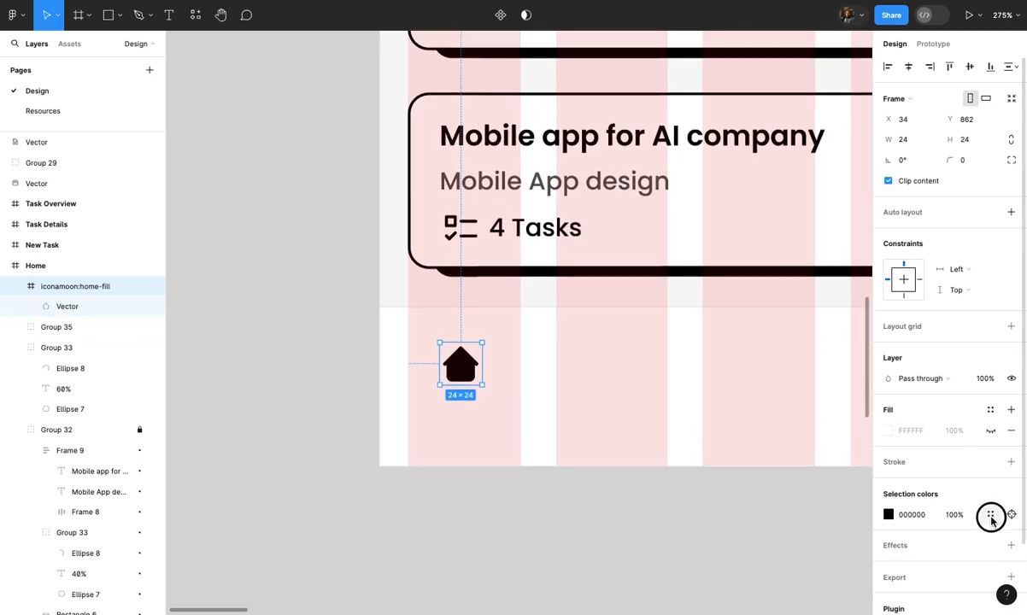
pyautogui.click(991, 515)
pyautogui.click(782, 466)
pyautogui.click(713, 511)
pyautogui.scroll(-2, 716, 517)
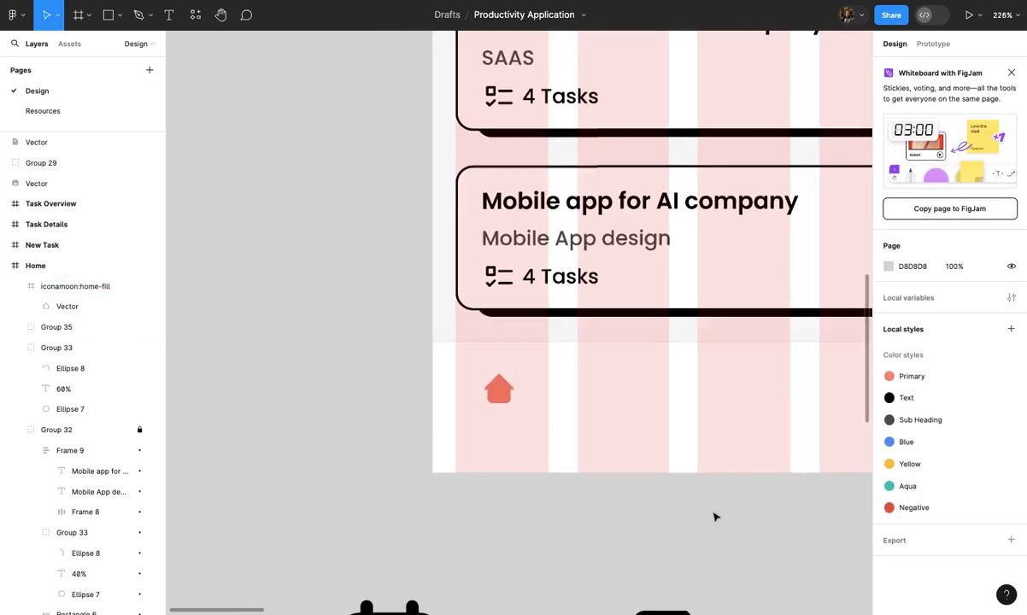
# Draw a square frame beside the calendar icon below the Home frame and set its size to 24 × 24
pyautogui.scroll(-3, 716, 517)
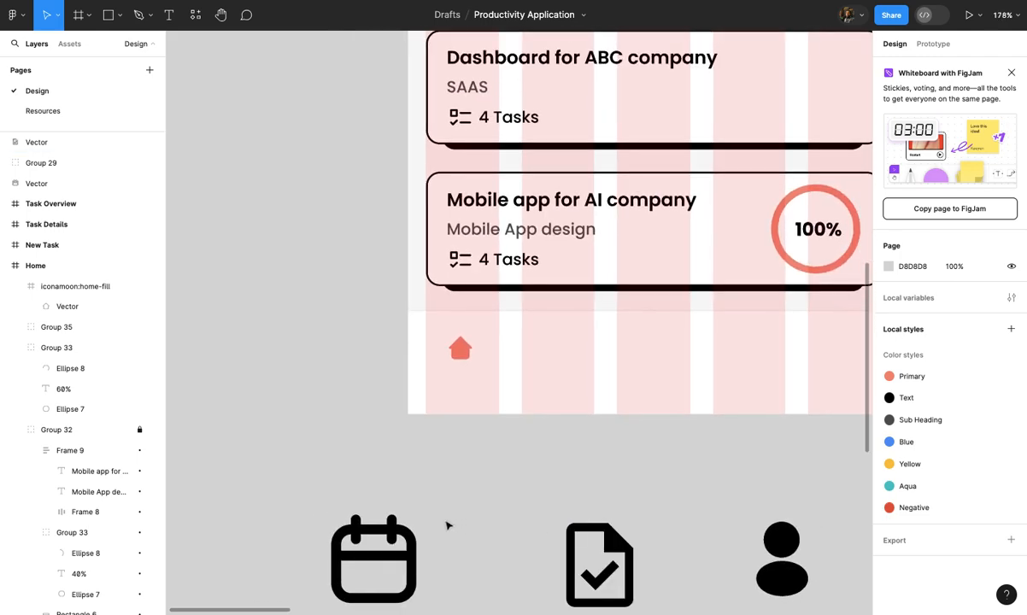
pyautogui.scroll(-3, 365, 521)
pyautogui.scroll(-1, 364, 521)
pyautogui.scroll(3, 364, 522)
pyautogui.hscroll(-1, 365, 522)
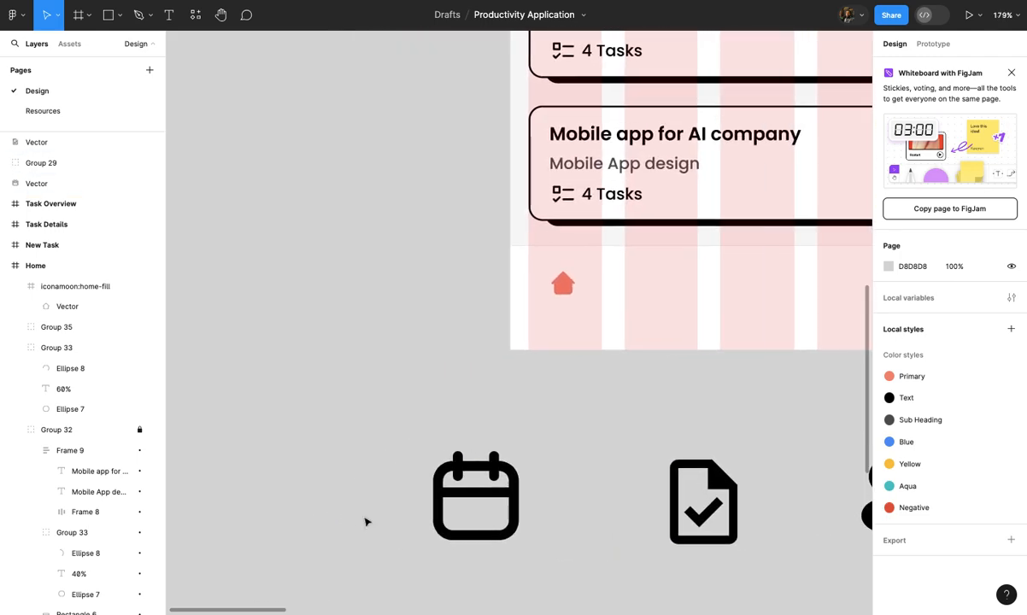
pyautogui.press('f')
pyautogui.click(282, 427)
pyautogui.scroll(2, 291, 427)
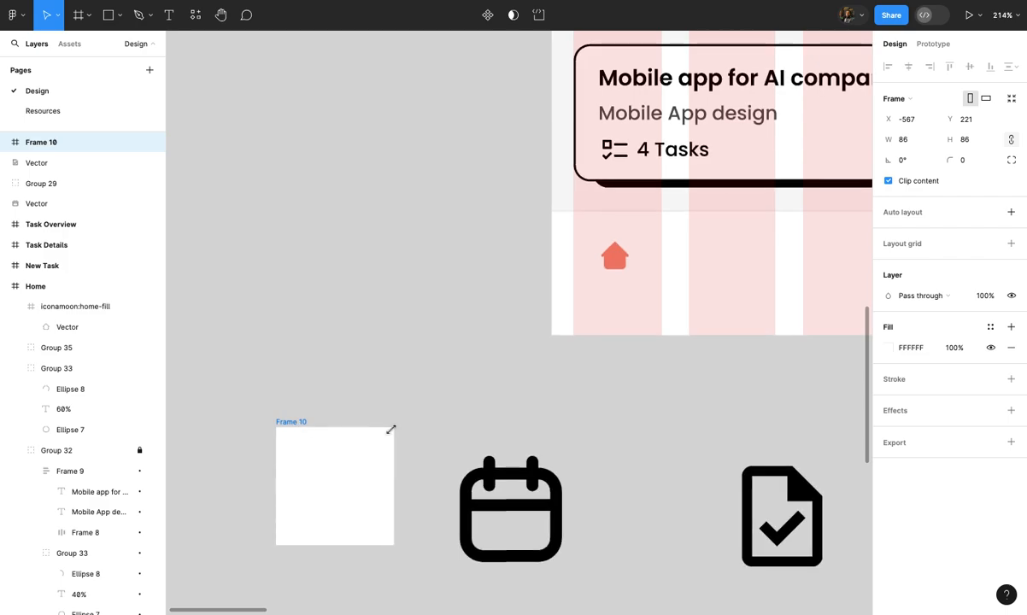
pyautogui.moveTo(391, 428); pyautogui.dragTo(359, 460)
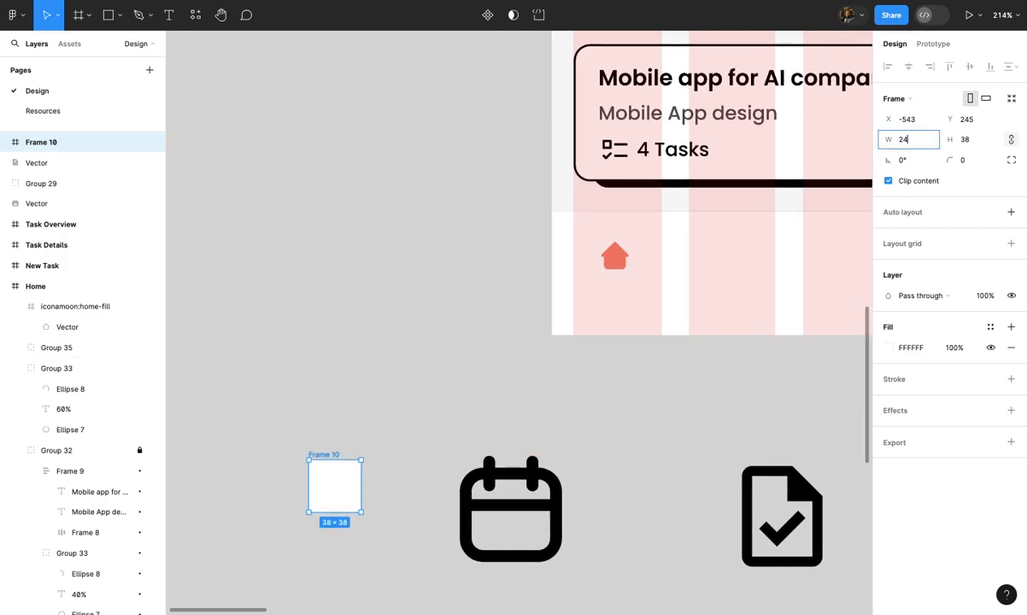
pyautogui.write('24')
pyautogui.press('Return')
# Scale the calendar icon down proportionally to about 19.63 × 20.38 and place it on the small square frame
pyautogui.scroll(2, 410, 489)
pyautogui.rightClick(405, 471)
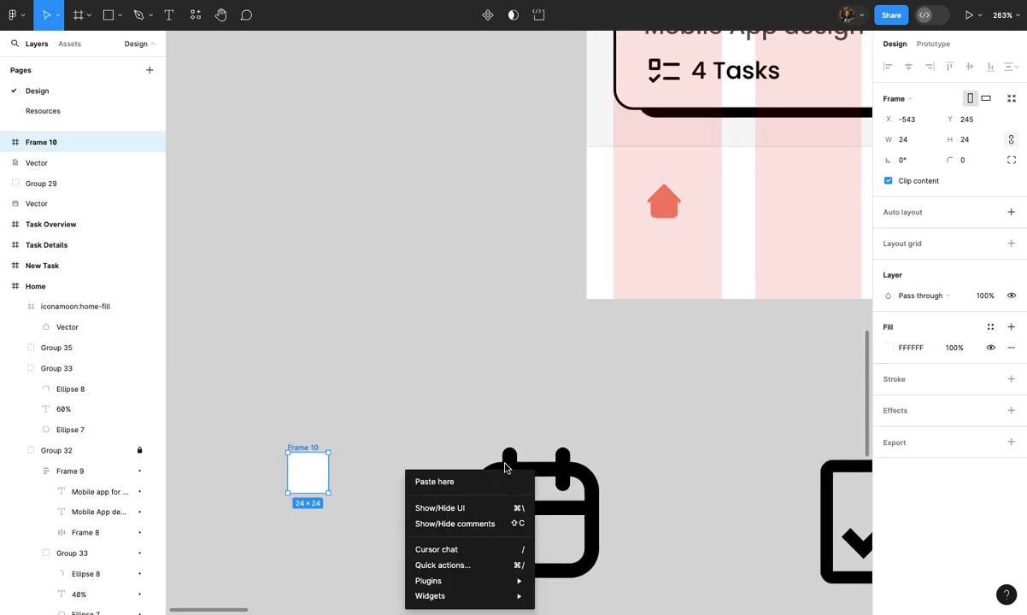
pyautogui.click(505, 467)
pyautogui.click(535, 474)
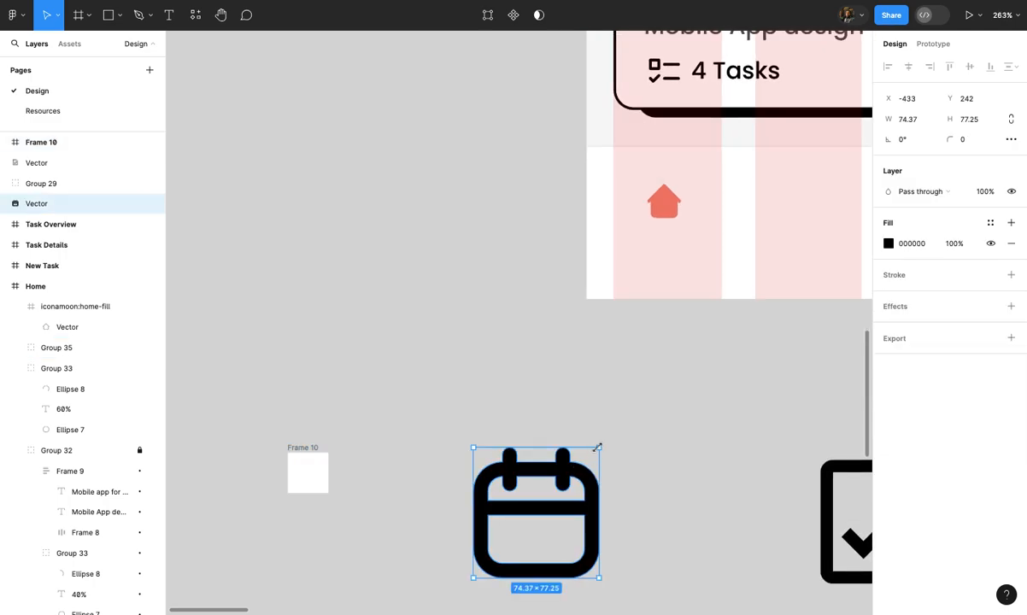
pyautogui.press('k')
pyautogui.moveTo(579, 475); pyautogui.dragTo(533, 491)
pyautogui.scroll(4, 561, 497)
pyautogui.scroll(3, 561, 502)
# Cut the scaled calendar icon and paste it inside the 24 × 24 frame
pyautogui.press('Delete')
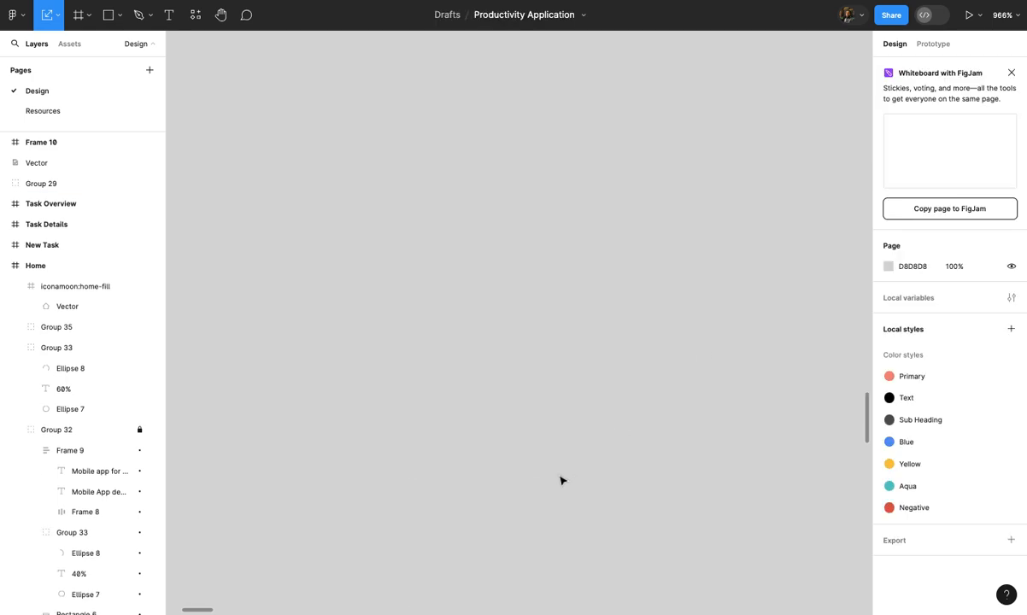
pyautogui.scroll(-5, 562, 480)
pyautogui.hscroll(-2, 478, 461)
pyautogui.click(420, 445)
pyautogui.hotkey('ctrl', 'v')
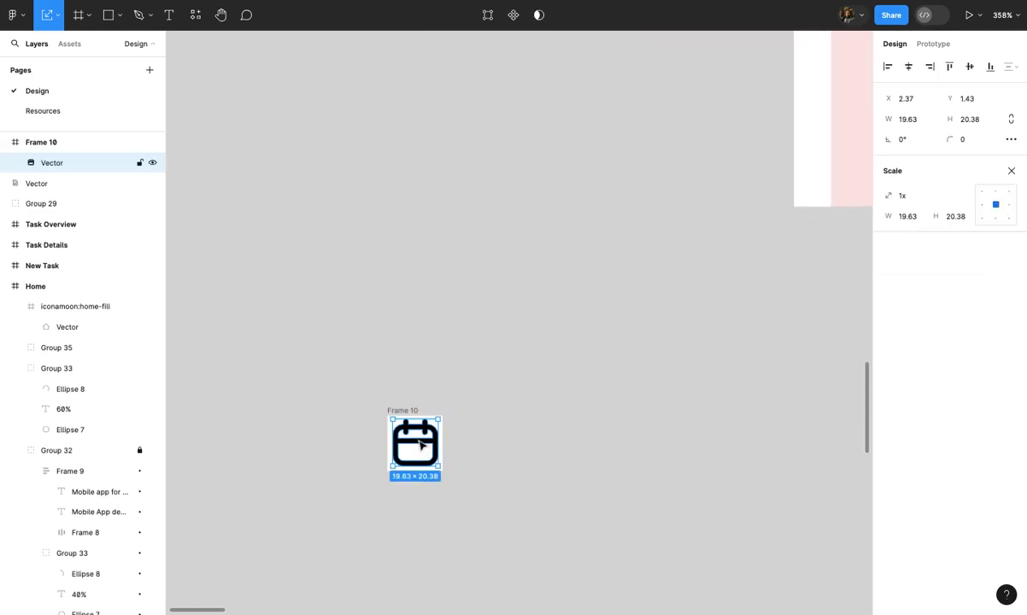
# Close the scale settings and hide the white fill of the calendar icon's frame
pyautogui.scroll(5, 417, 440)
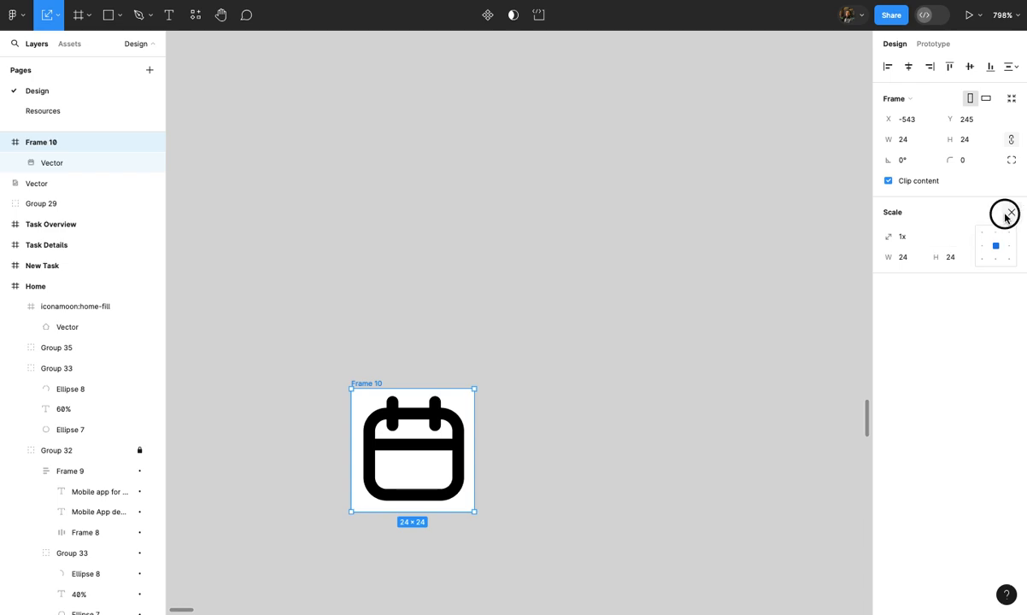
pyautogui.click(1007, 214)
pyautogui.click(990, 351)
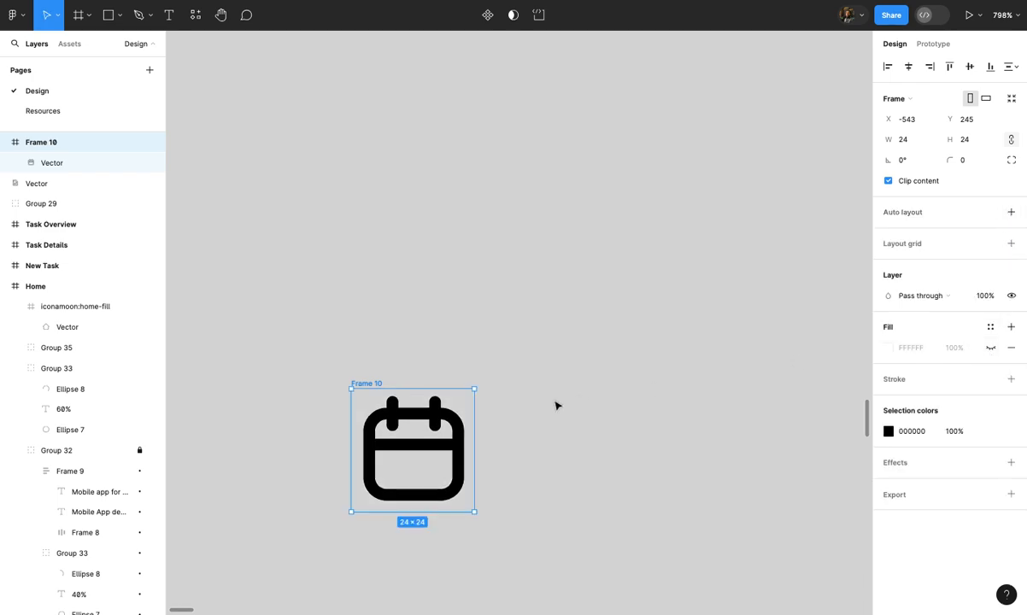
pyautogui.scroll(-5, 555, 403)
pyautogui.scroll(-2, 475, 393)
pyautogui.scroll(4, 472, 393)
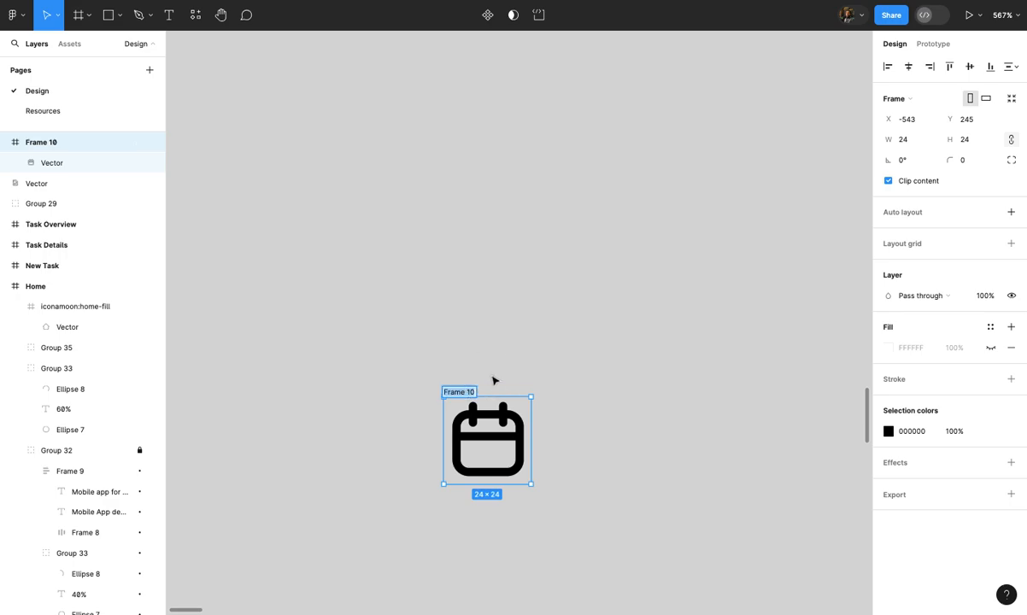
# Move the calendar icon's frame into the bottom bar, centred in the second grid column at X 119, Y 863
pyautogui.click(493, 378)
pyautogui.scroll(-6, 493, 377)
pyautogui.click(488, 376)
pyautogui.moveTo(488, 376); pyautogui.dragTo(795, 218)
pyautogui.scroll(5, 798, 216)
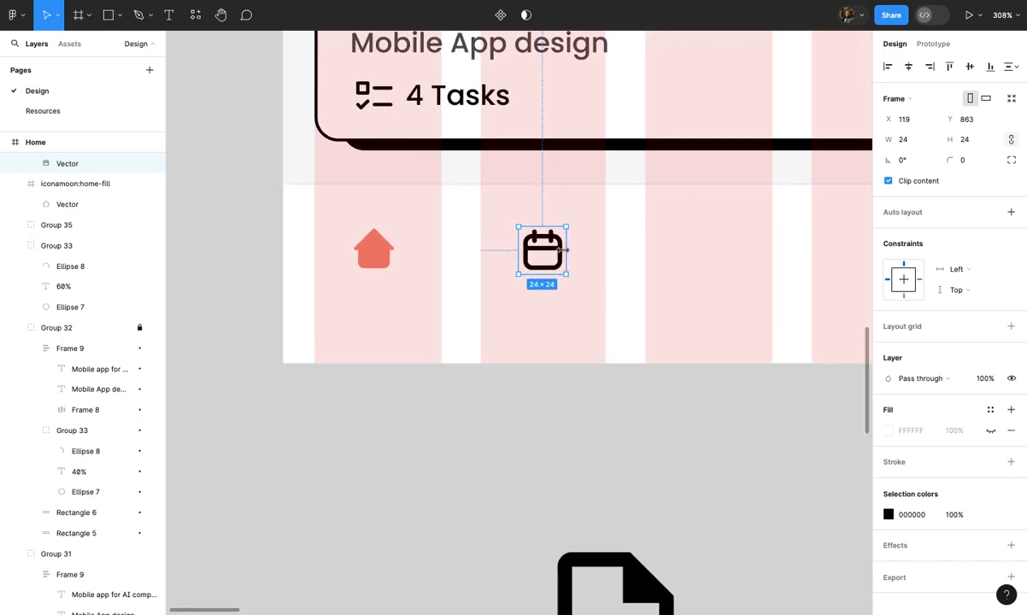
pyautogui.scroll(3, 564, 249)
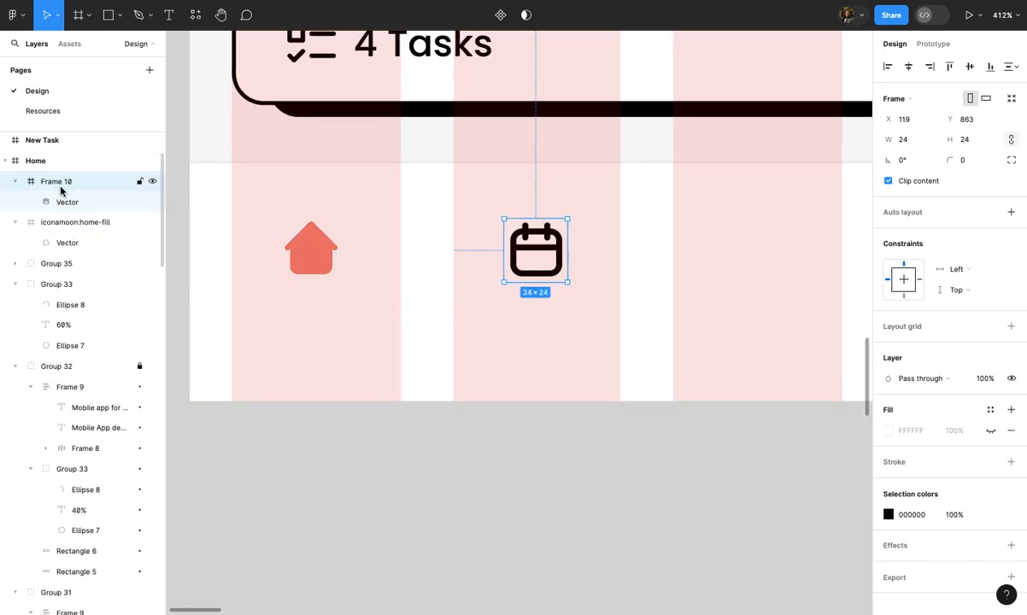
# Rename the calendar icon's frame as Schedules
pyautogui.doubleClick(56, 182)
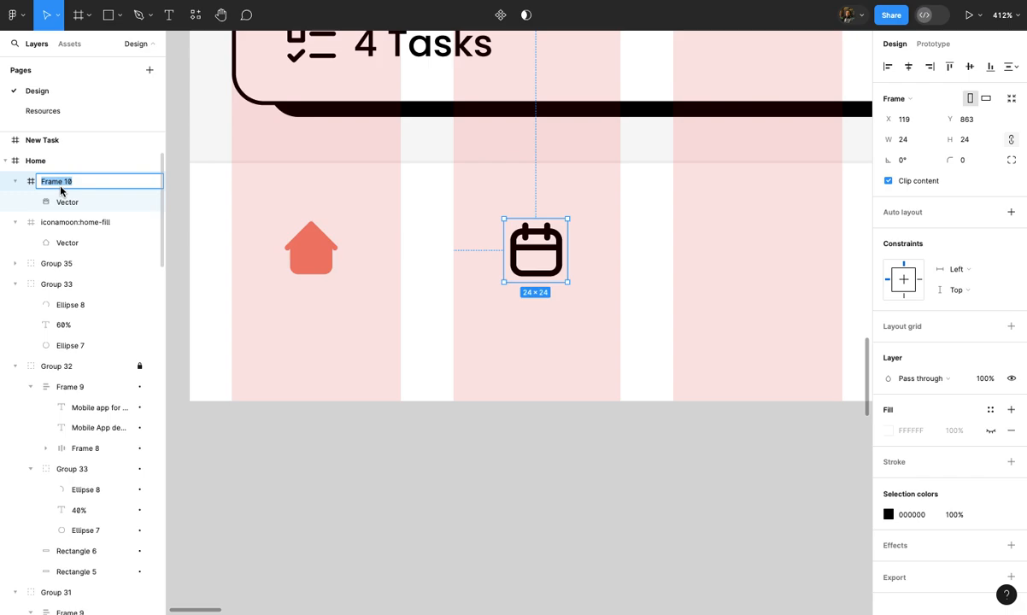
pyautogui.write('Schedules')
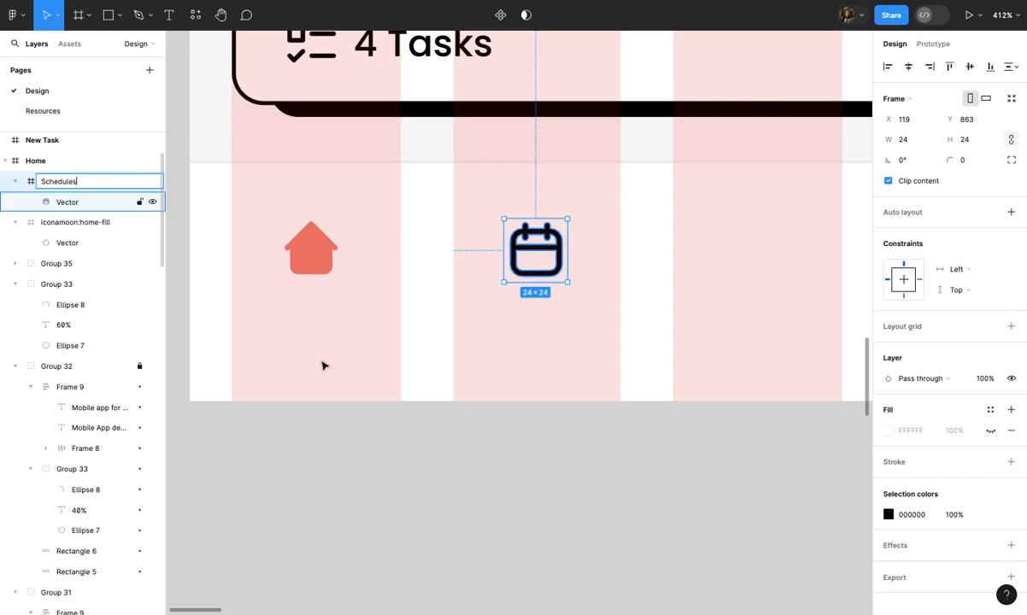
pyautogui.click(397, 466)
# Apply the Primary color style to the calendar icon
pyautogui.click(556, 271)
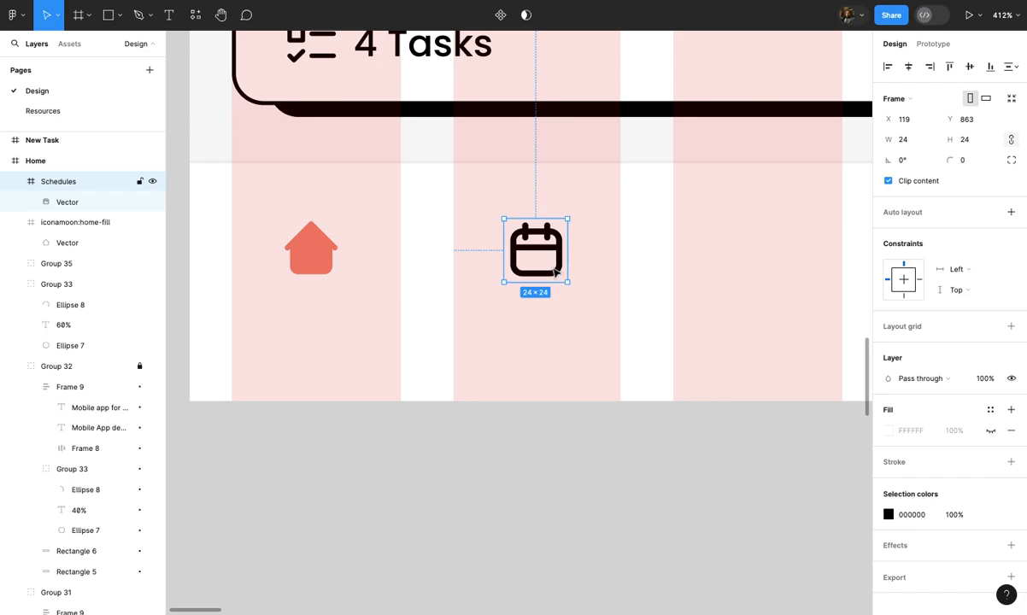
pyautogui.click(991, 515)
pyautogui.click(787, 464)
pyautogui.click(718, 493)
pyautogui.scroll(-5, 718, 493)
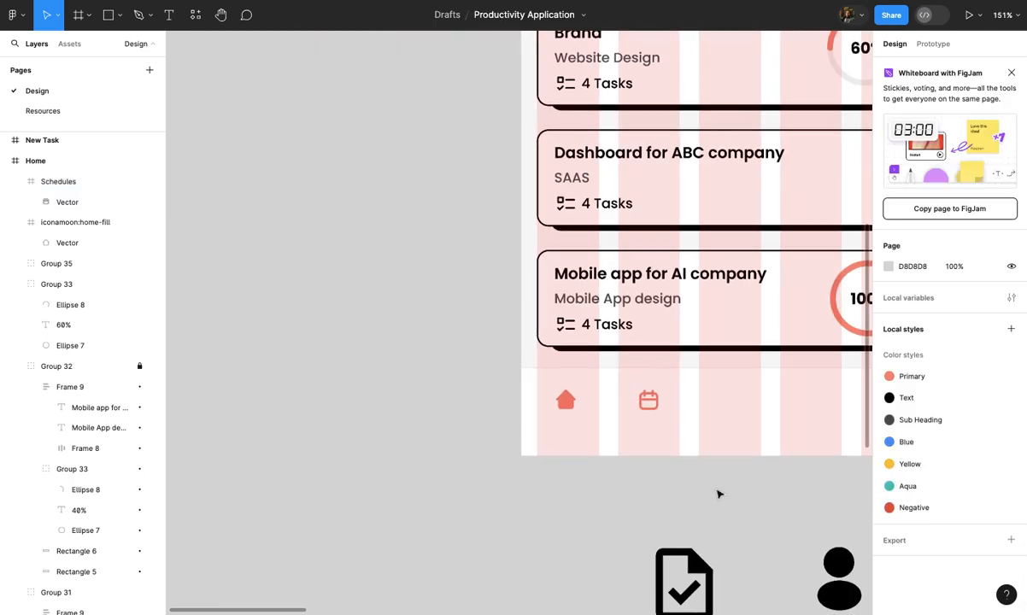
# Draw a circle of about 46 × 46 in the middle of the bottom bar and position it horizontally centred at Y 856
pyautogui.scroll(5, 719, 493)
pyautogui.click(692, 468)
pyautogui.scroll(3, 667, 468)
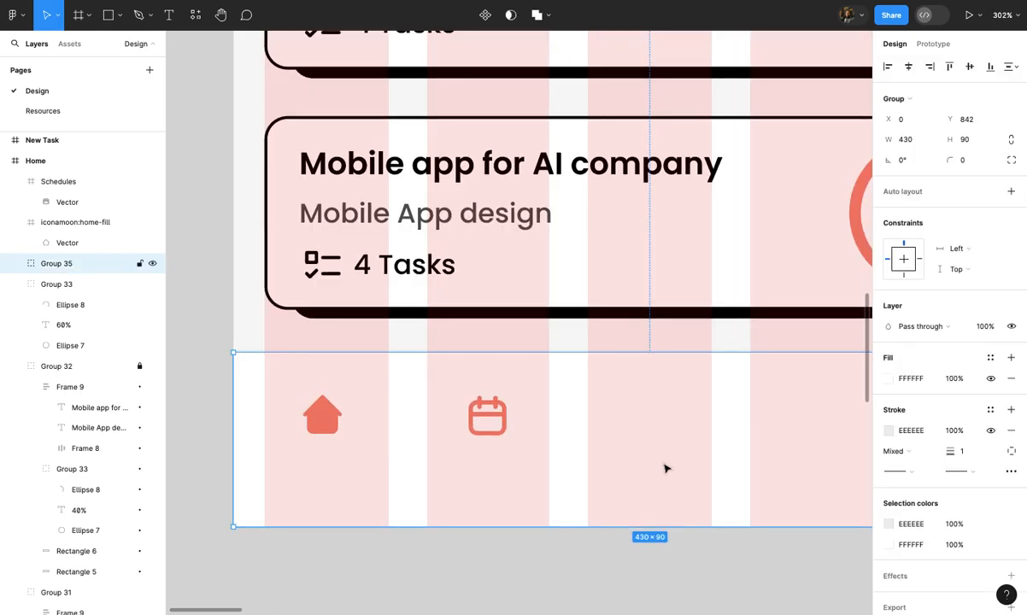
pyautogui.doubleClick(666, 469)
pyautogui.press('o')
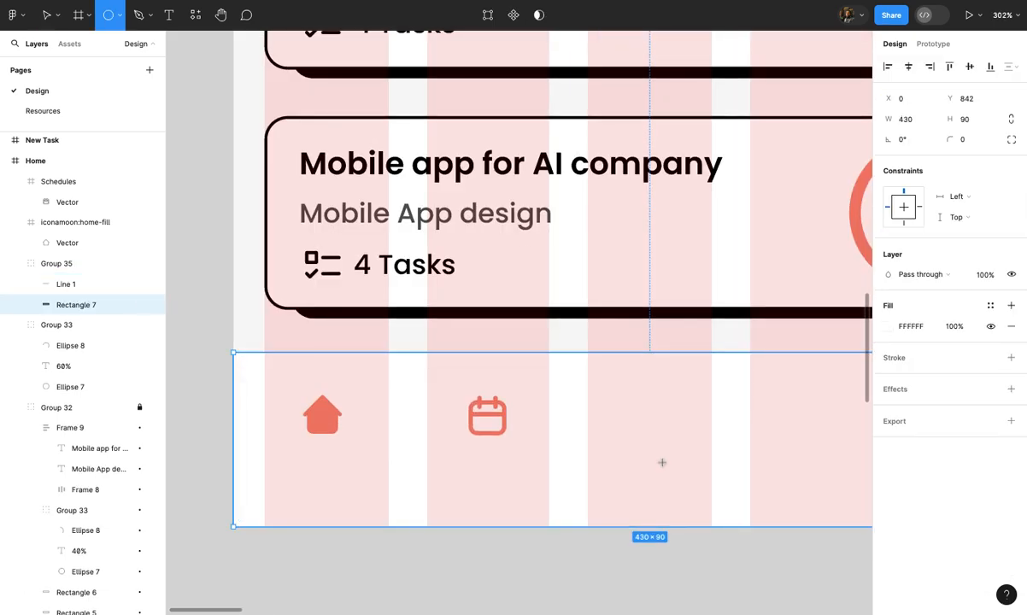
pyautogui.moveTo(605, 373); pyautogui.dragTo(656, 460)
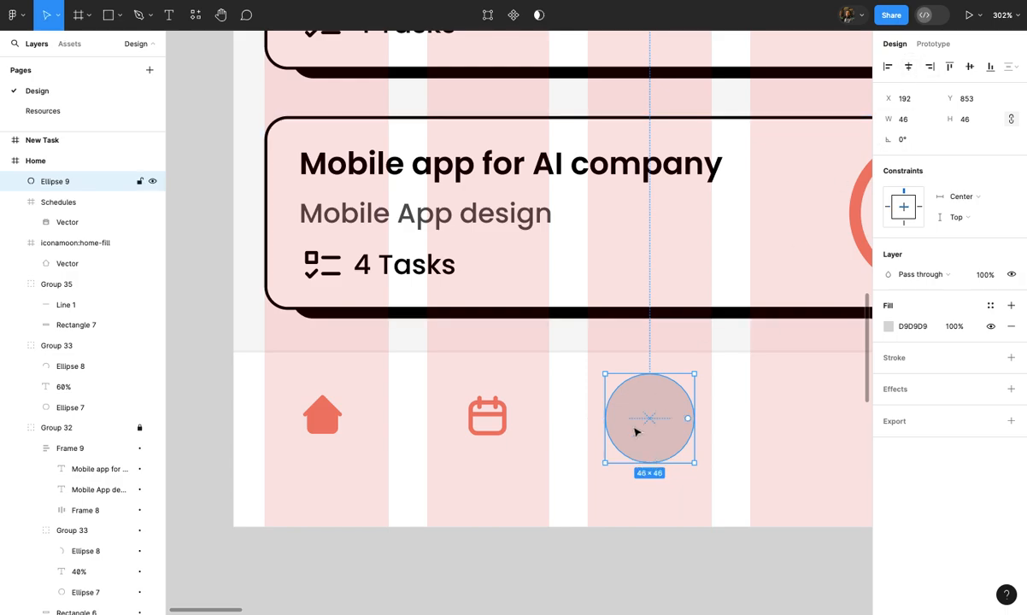
pyautogui.scroll(5, 635, 432)
pyautogui.moveTo(658, 419); pyautogui.dragTo(656, 426)
pyautogui.scroll(-9, 658, 428)
pyautogui.click(664, 531)
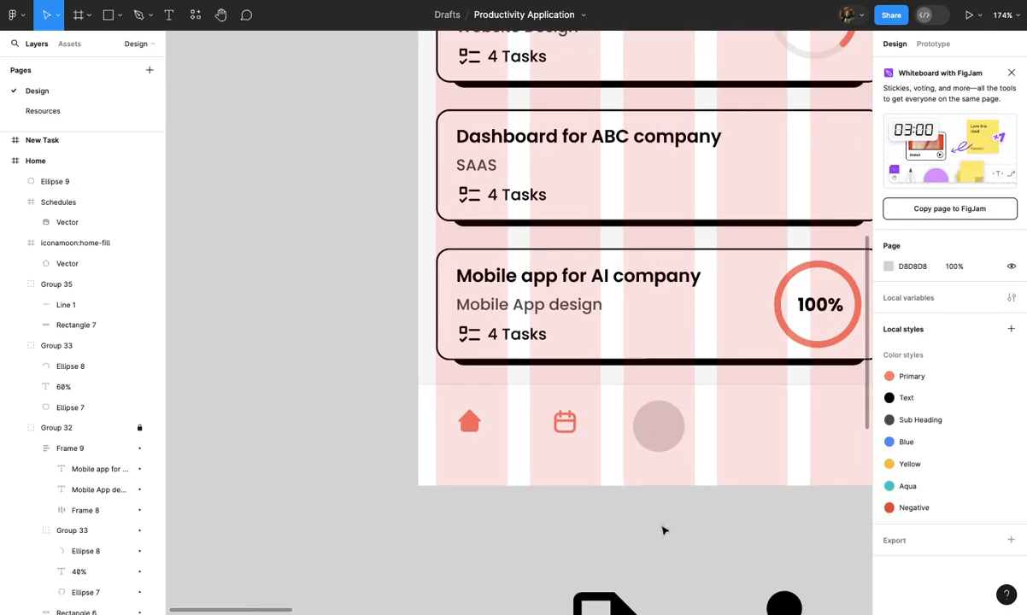
# Fill the circle in the bottom bar with the Primary color style
pyautogui.scroll(-3, 664, 530)
pyautogui.click(642, 498)
pyautogui.scroll(3, 642, 498)
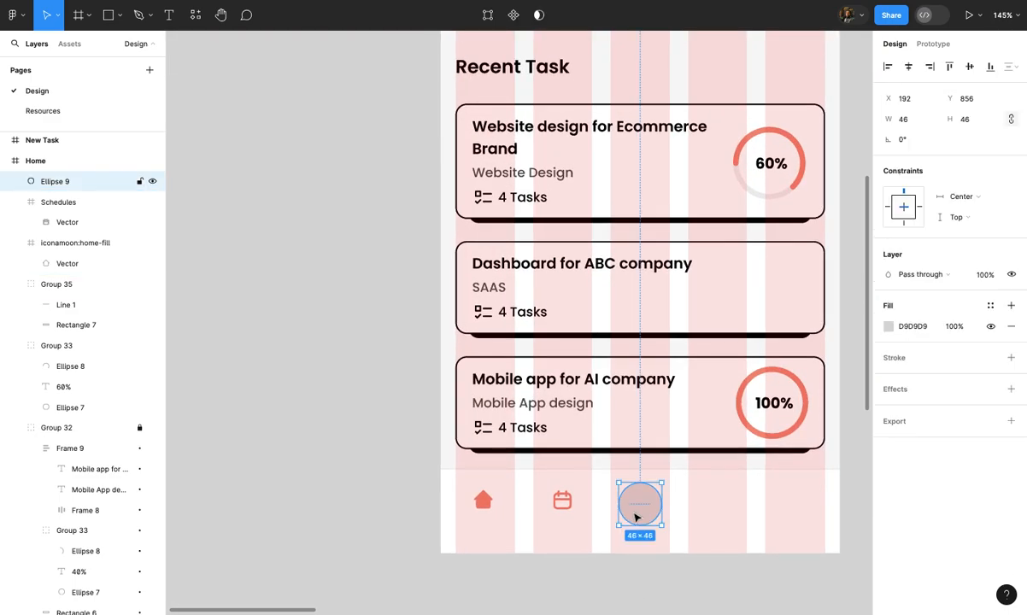
pyautogui.scroll(3, 636, 517)
pyautogui.click(990, 305)
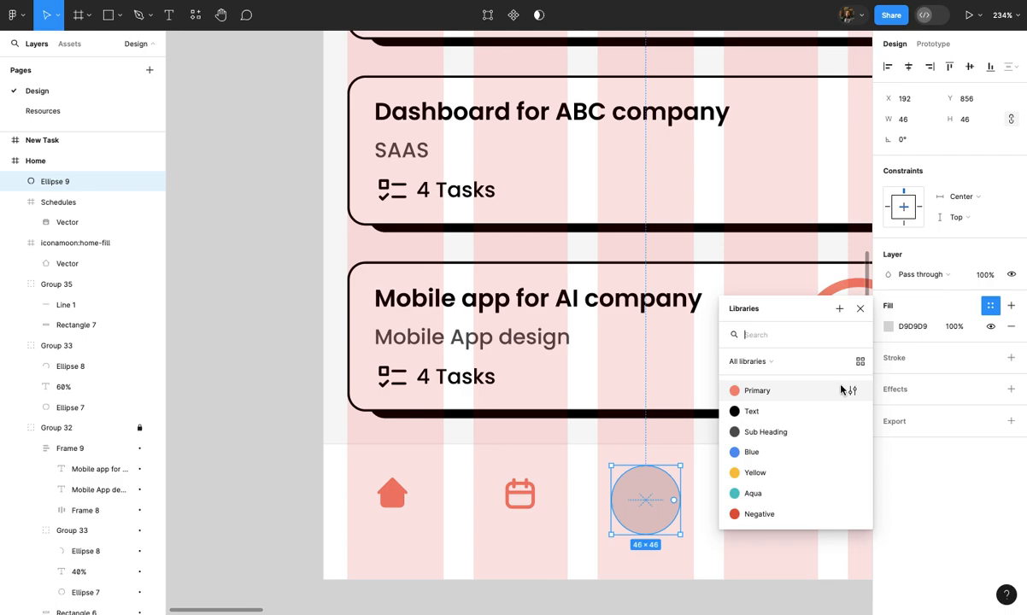
pyautogui.click(846, 389)
pyautogui.click(226, 350)
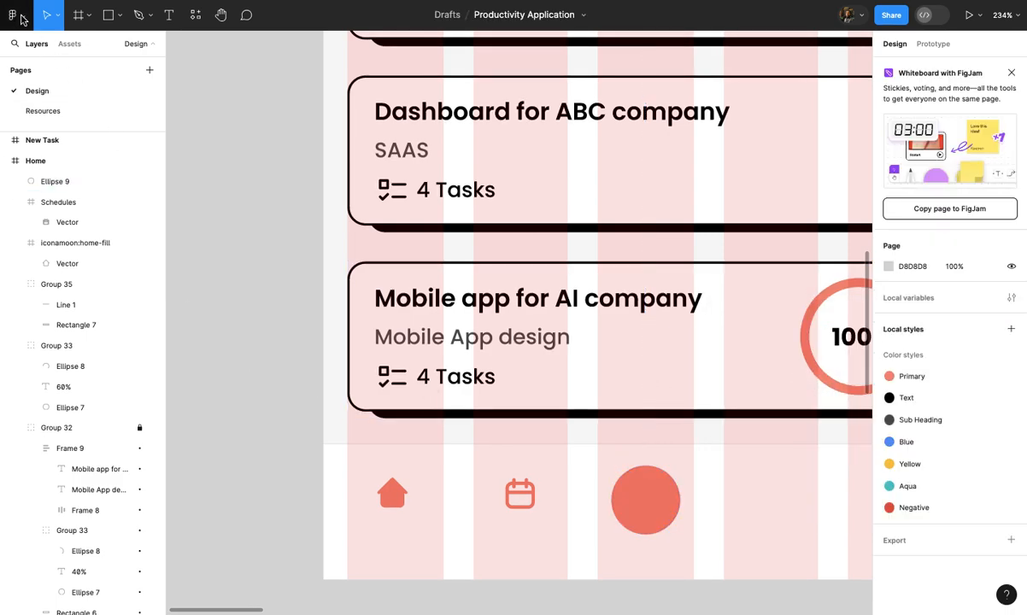
# Open the list of recent plugins
pyautogui.click(21, 17)
pyautogui.moveTo(68, 191)
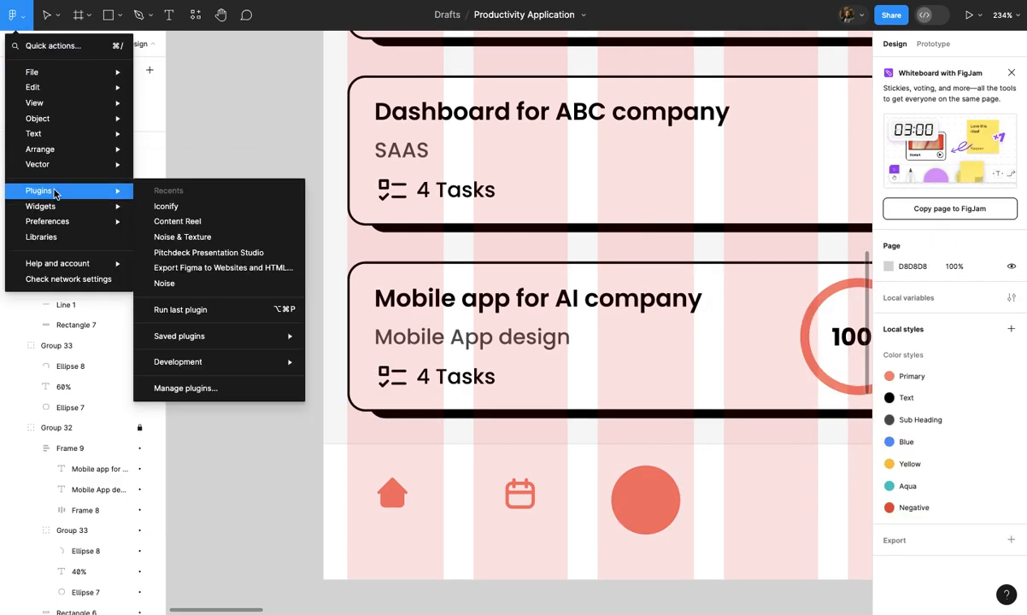
# Search the Iconify plugin for "add" and import the rounded plus icon lets-icons:add-round onto the Home frame
pyautogui.click(203, 211)
pyautogui.write('ad')
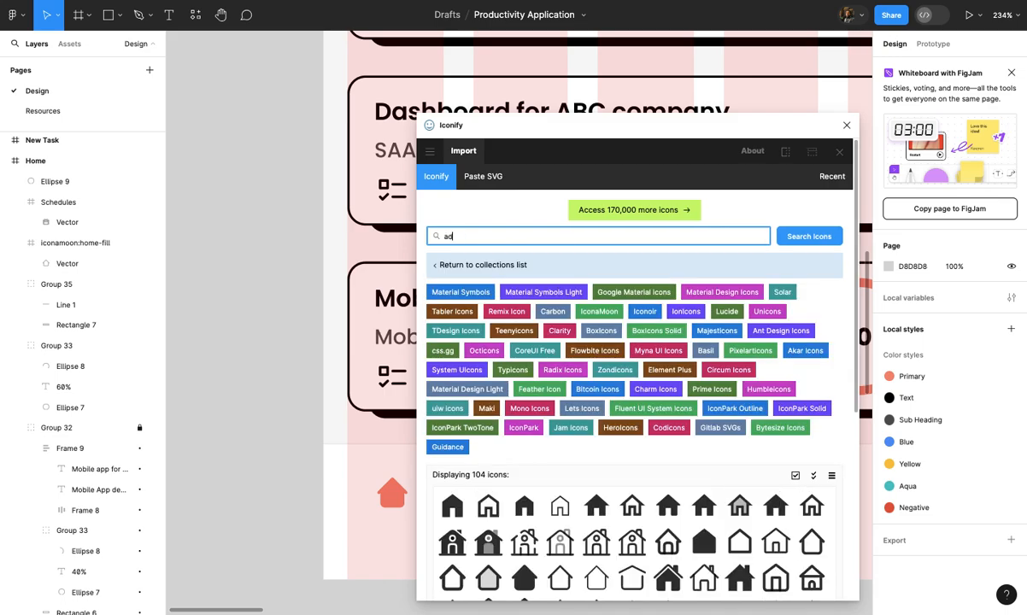
pyautogui.write('d')
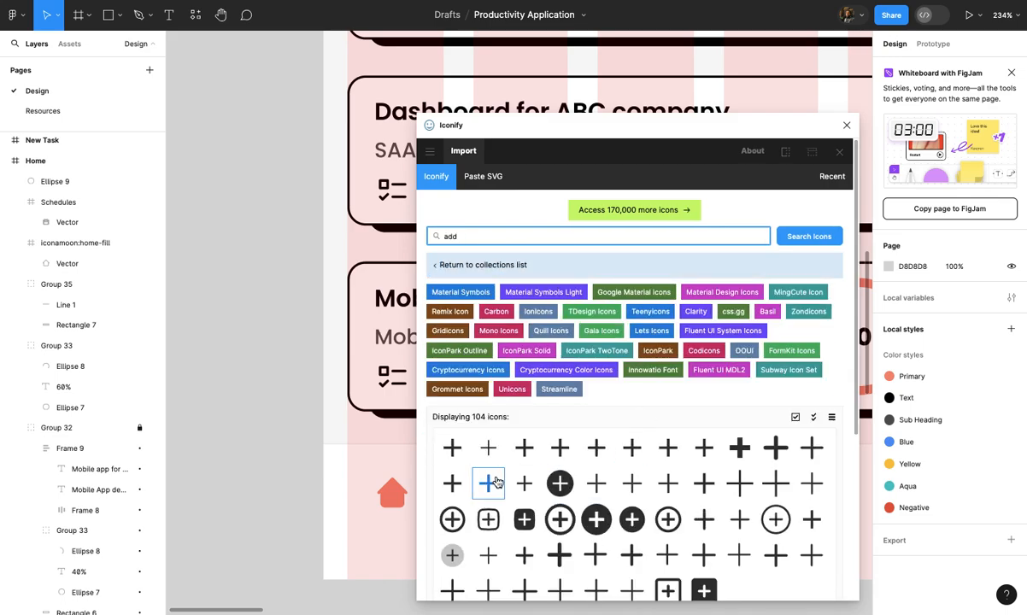
pyautogui.scroll(-1, 539, 539)
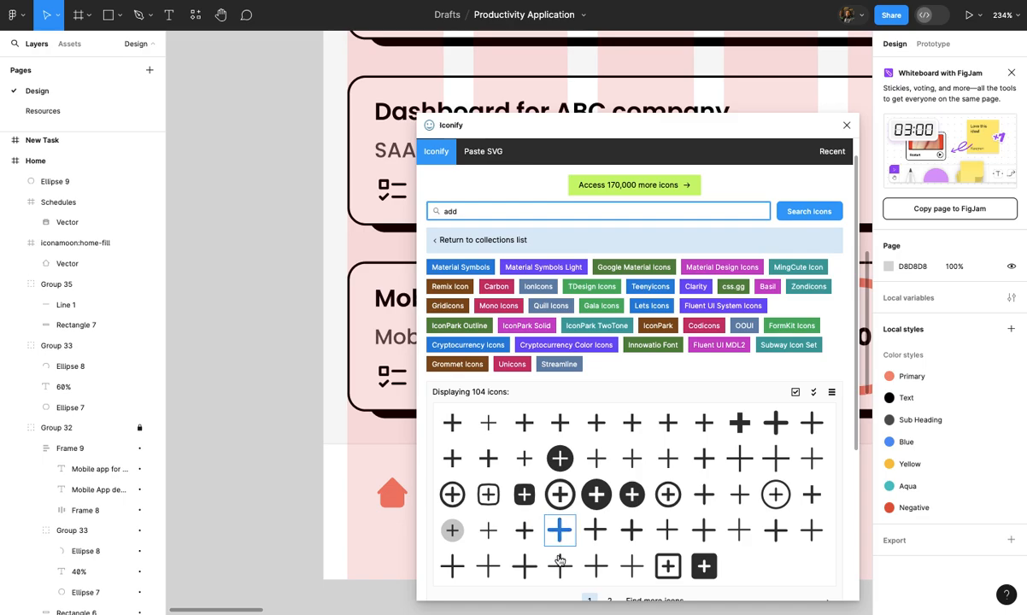
pyautogui.moveTo(514, 535); pyautogui.dragTo(252, 467)
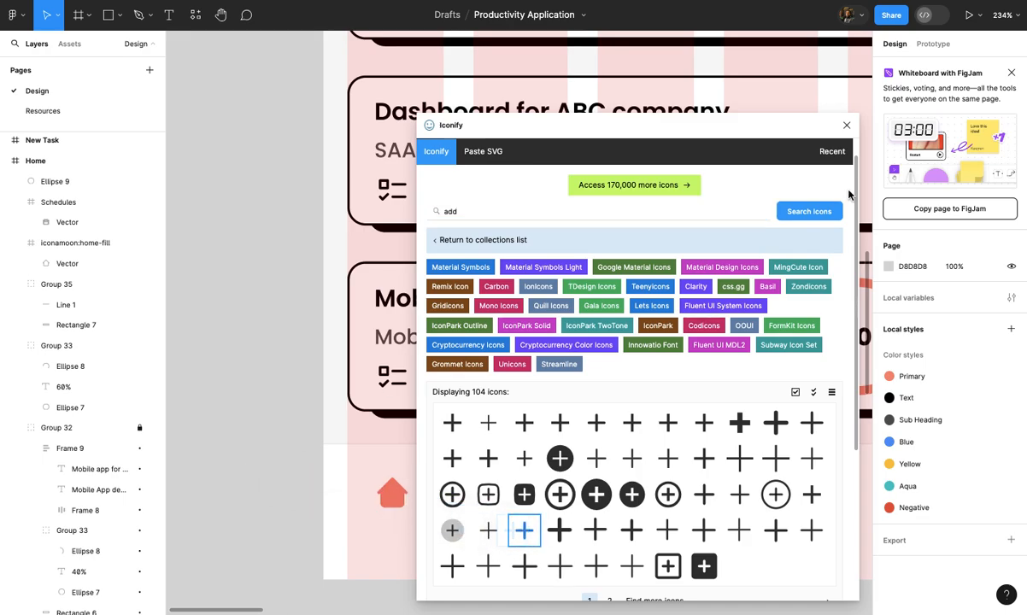
pyautogui.click(847, 125)
pyautogui.scroll(5, 357, 451)
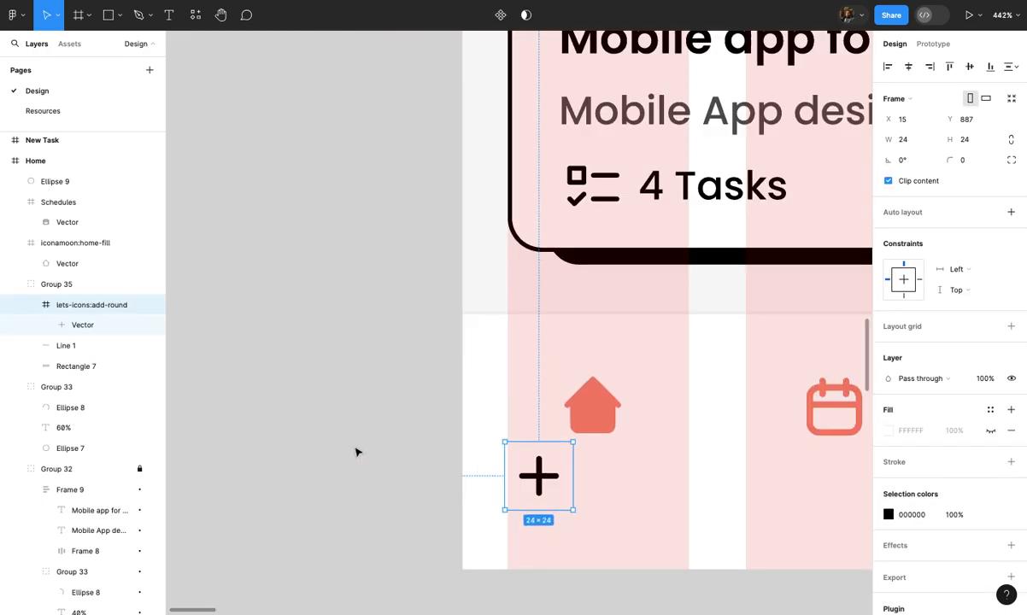
# Group the coral circle in the bottom navigation bar and move the plus icon into that group, centered on the circle
pyautogui.press('Delete')
pyautogui.hscroll(5, 358, 479)
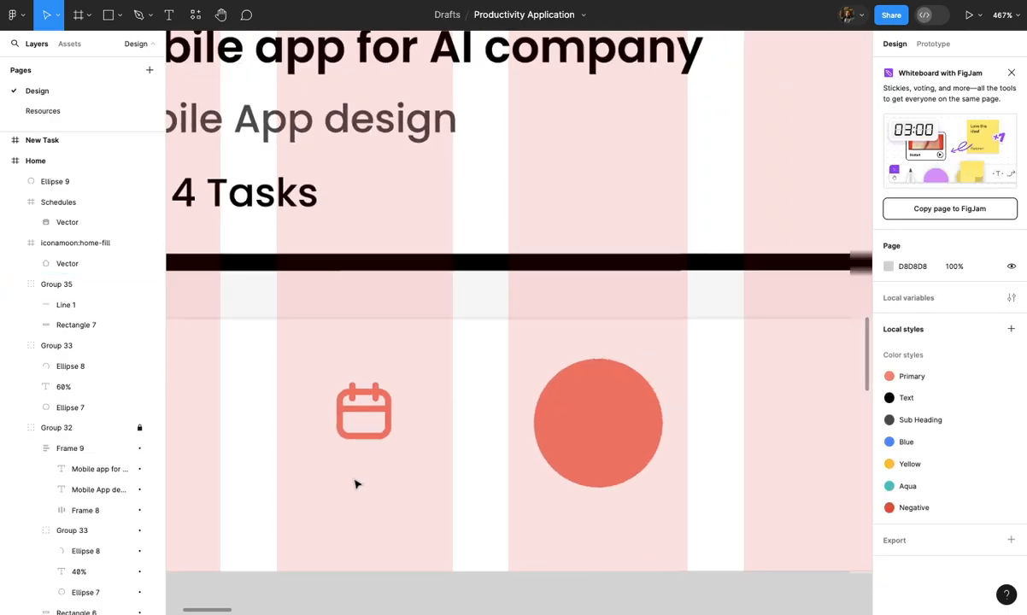
pyautogui.scroll(1, 553, 460)
pyautogui.click(555, 459)
pyautogui.scroll(3, 578, 454)
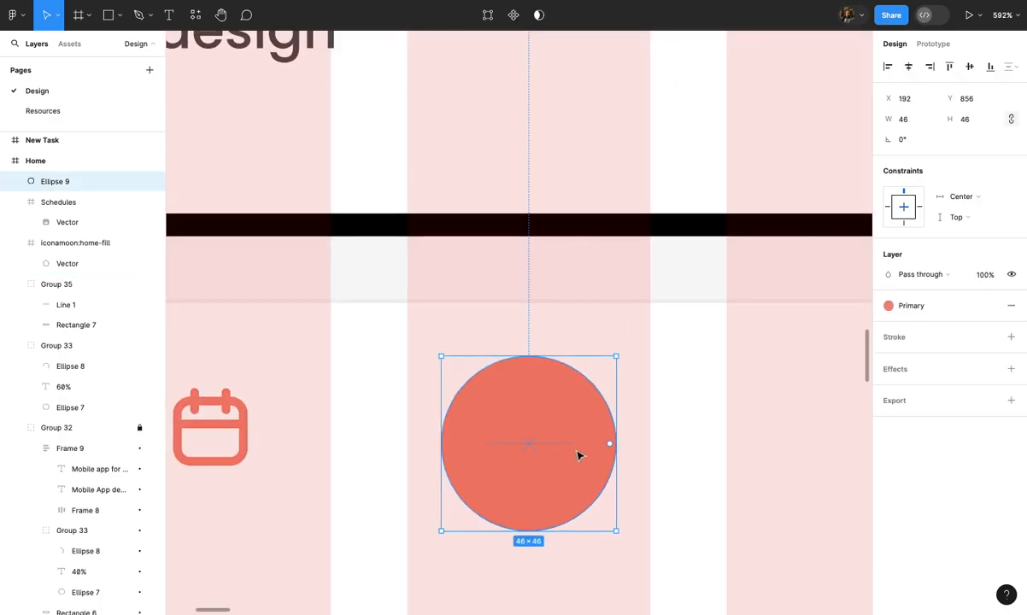
pyautogui.hotkey('ctrl', 'g')
pyautogui.doubleClick(548, 455)
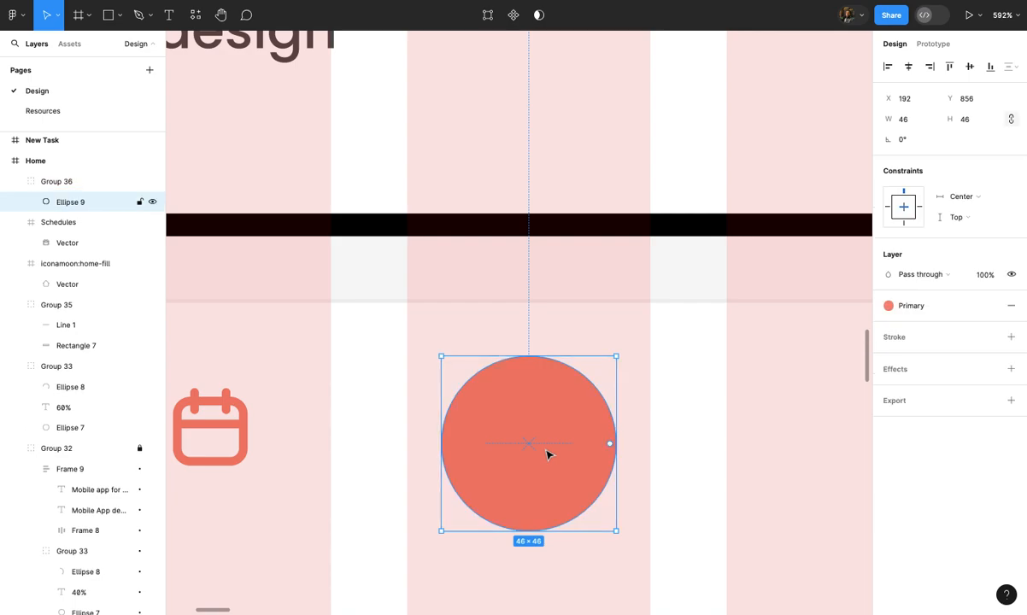
pyautogui.hotkey('ctrl', 'v')
pyautogui.moveTo(538, 548); pyautogui.dragTo(527, 424)
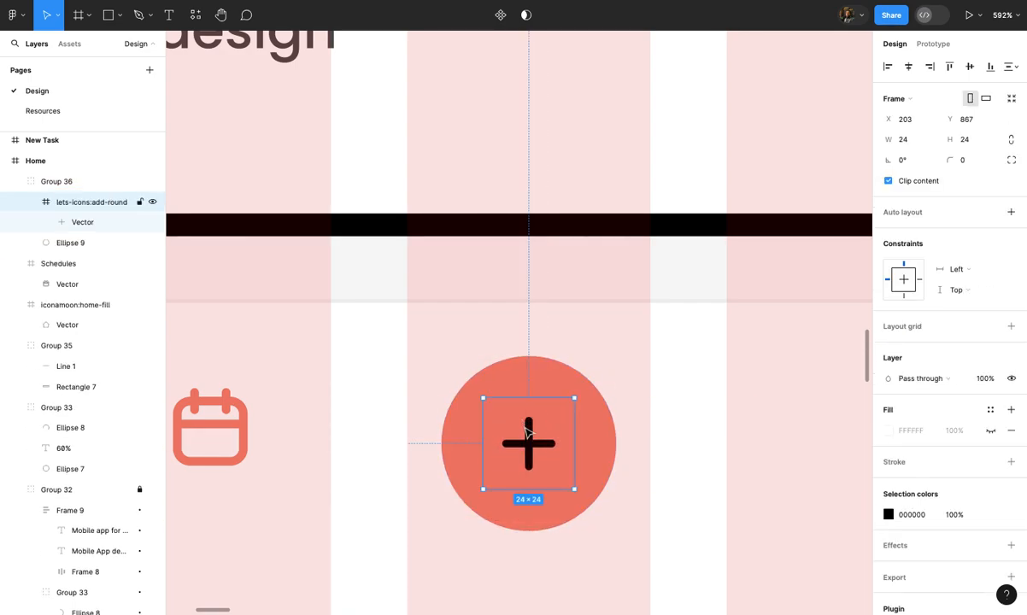
# Recolor the plus icon on the coral circle from black to white
pyautogui.scroll(5, 527, 433)
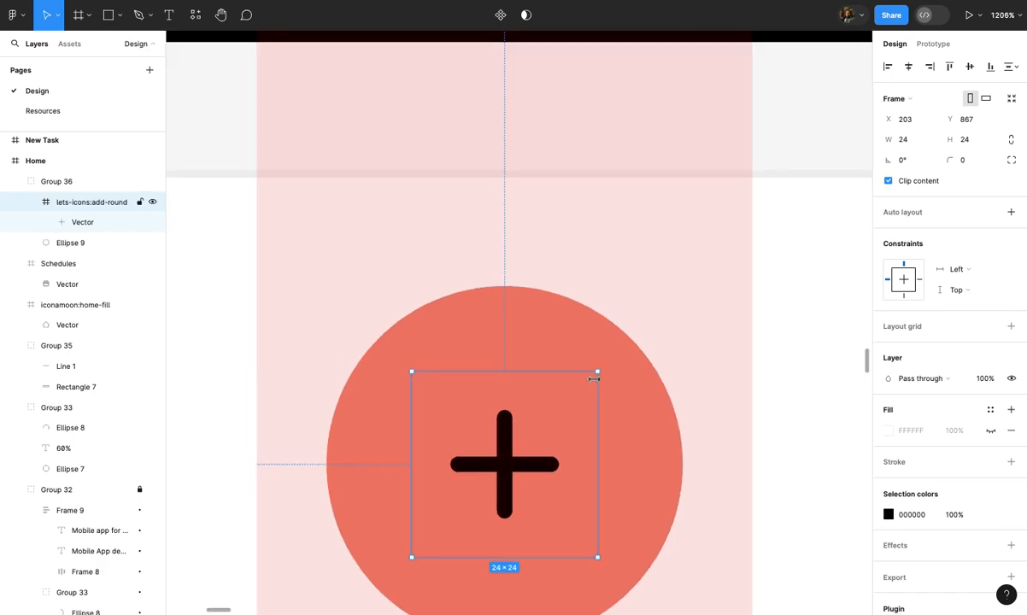
pyautogui.scroll(-5, 594, 378)
pyautogui.click(889, 515)
pyautogui.moveTo(769, 351); pyautogui.dragTo(722, 270)
pyautogui.scroll(-5, 674, 305)
pyautogui.click(677, 366)
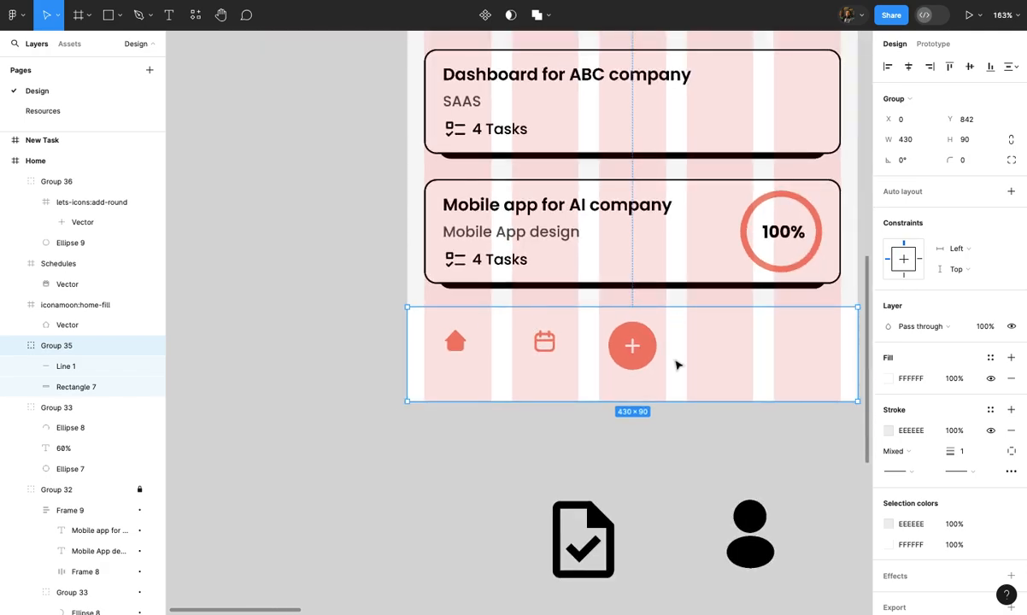
pyautogui.click(681, 450)
# Duplicate the calendar icon's frame into the fourth grid column of the bottom navigation bar
pyautogui.scroll(-2, 681, 449)
pyautogui.scroll(-2, 568, 537)
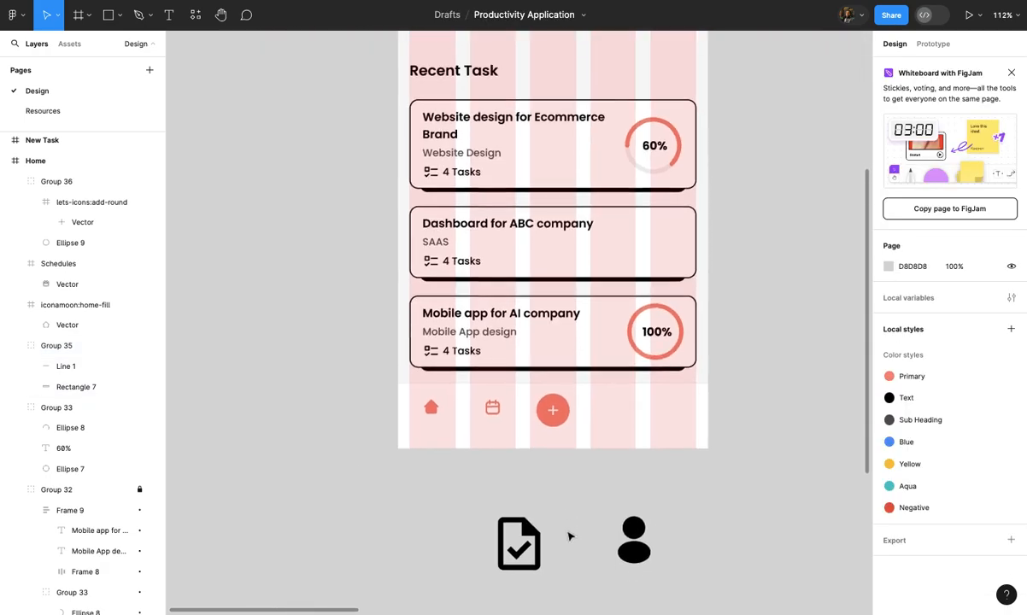
pyautogui.click(493, 409)
pyautogui.scroll(3, 492, 410)
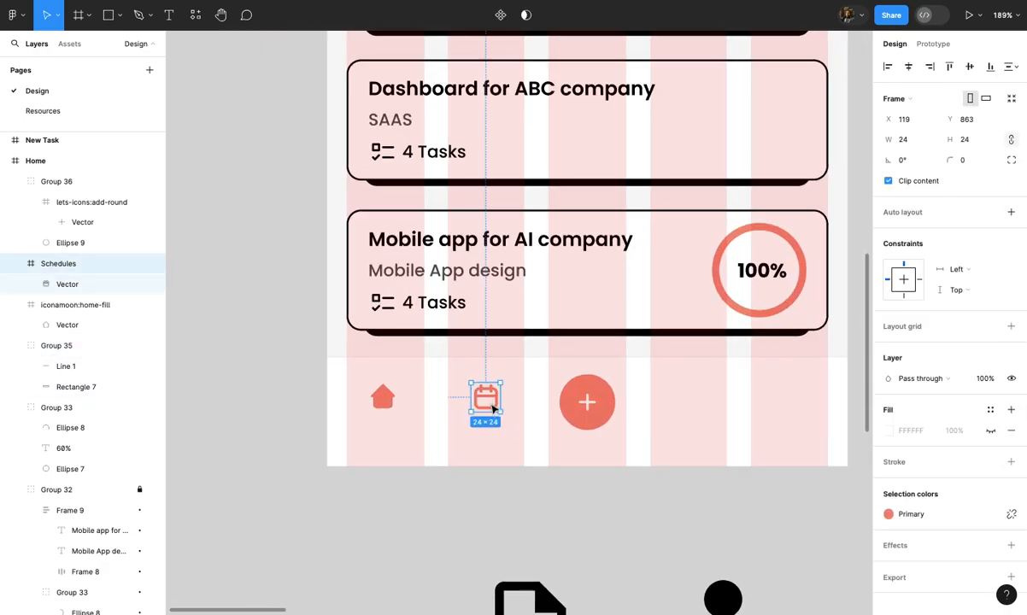
pyautogui.scroll(-2, 493, 410)
pyautogui.moveTo(485, 395); pyautogui.dragTo(634, 394)
# Scale the black document-check icon below the frame down to about 14.4 × 18 and cut it from the canvas
pyautogui.click(517, 561)
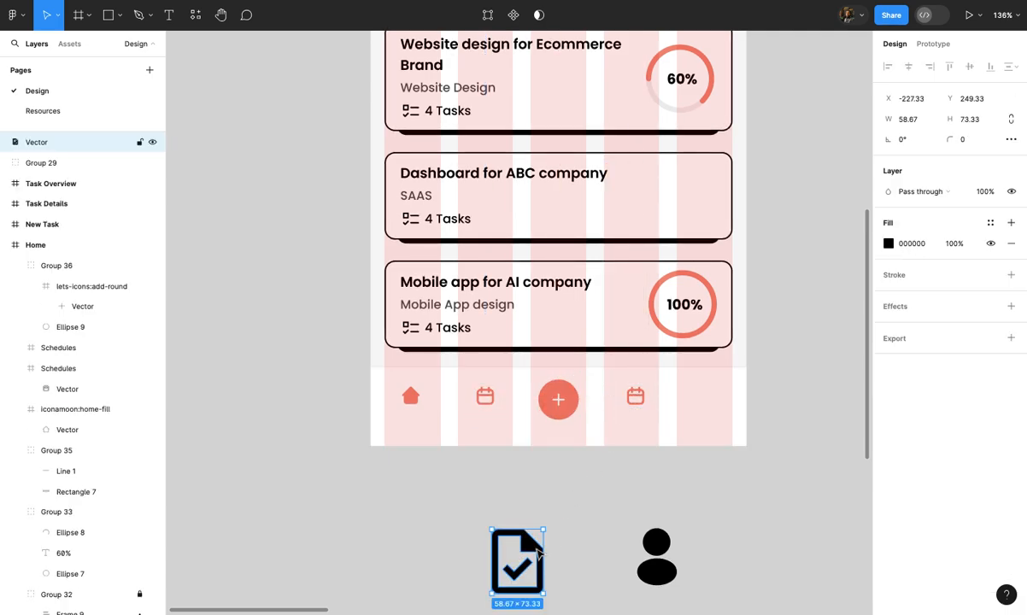
pyautogui.scroll(5, 537, 552)
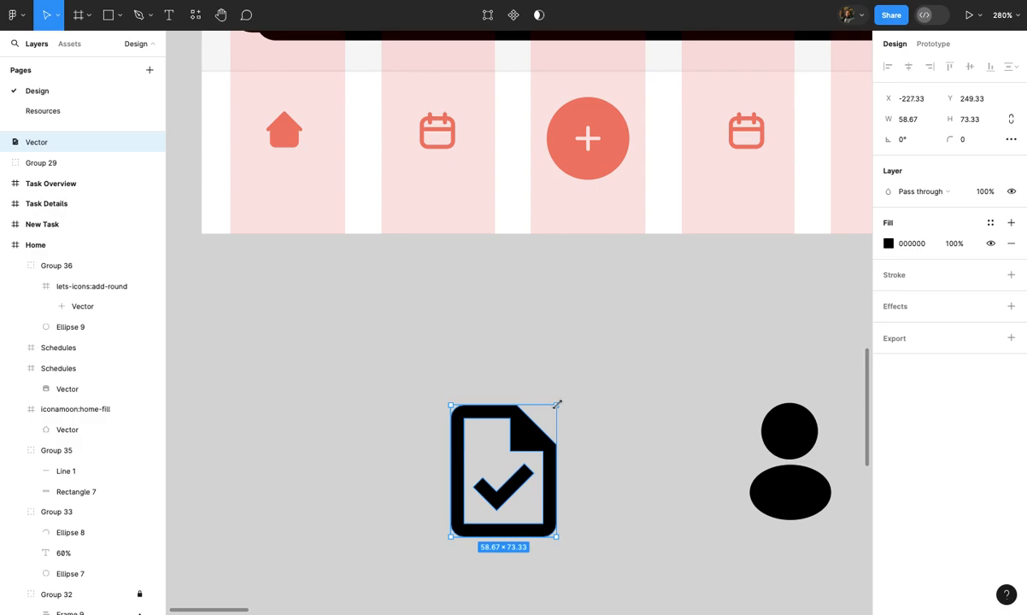
pyautogui.press('k')
pyautogui.moveTo(551, 416); pyautogui.dragTo(518, 455)
pyautogui.scroll(5, 520, 464)
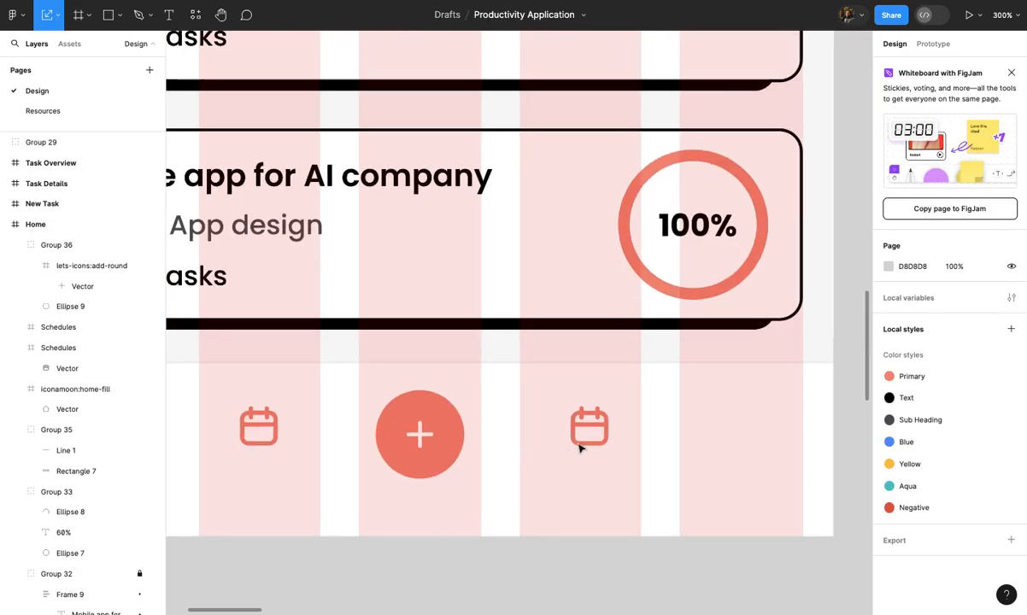
# Replace the calendar vector in the fourth column's duplicated Schedules frame with the document-check icon
pyautogui.doubleClick(589, 427)
pyautogui.scroll(5, 598, 423)
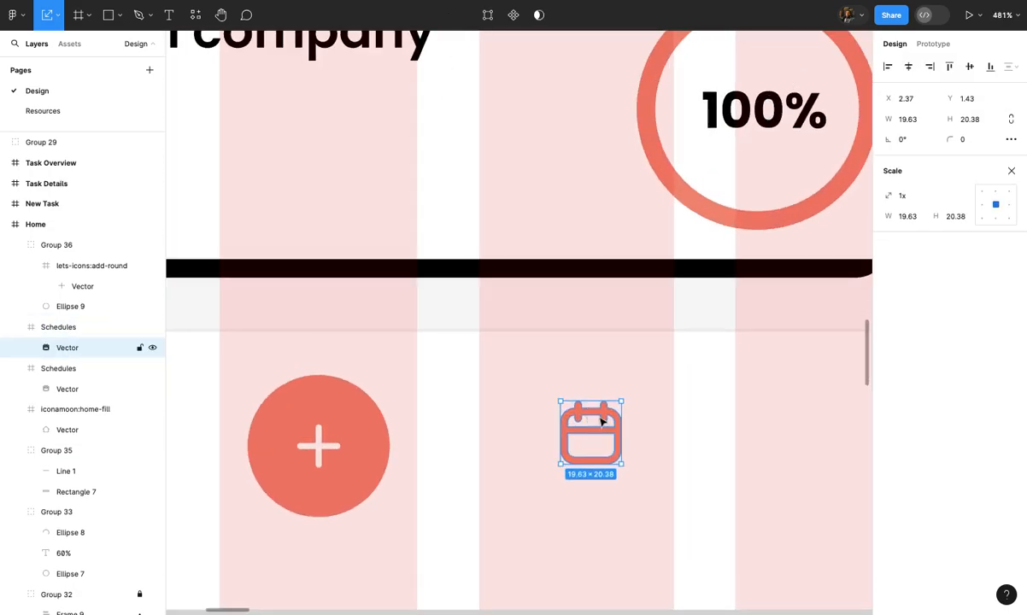
pyautogui.press('Delete')
pyautogui.click(602, 421)
pyautogui.hotkey('ctrl', 'v')
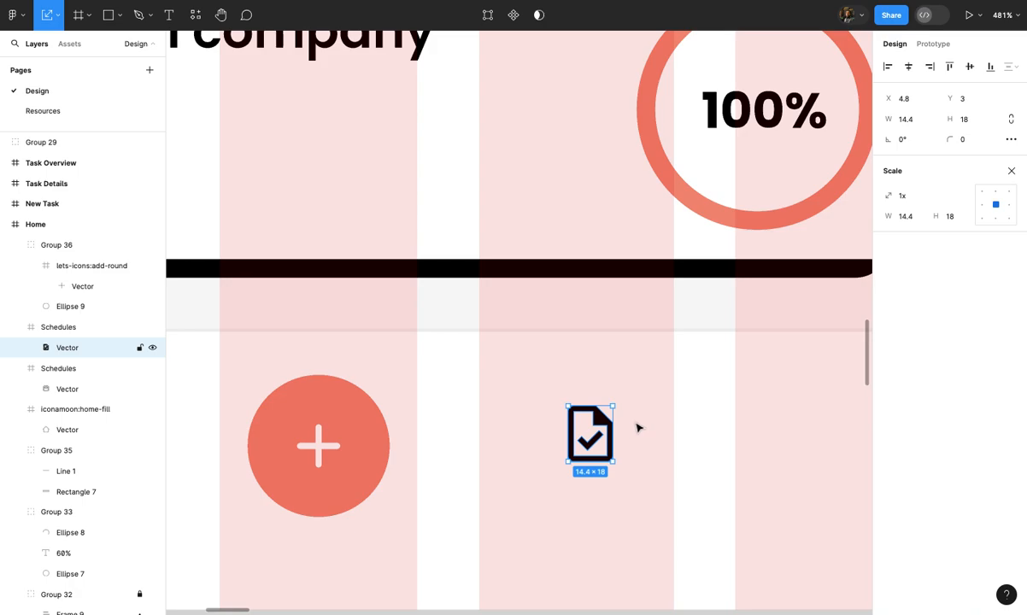
# Leave scaling mode and apply the Primary color style to the document-check icon's fill
pyautogui.click(1012, 172)
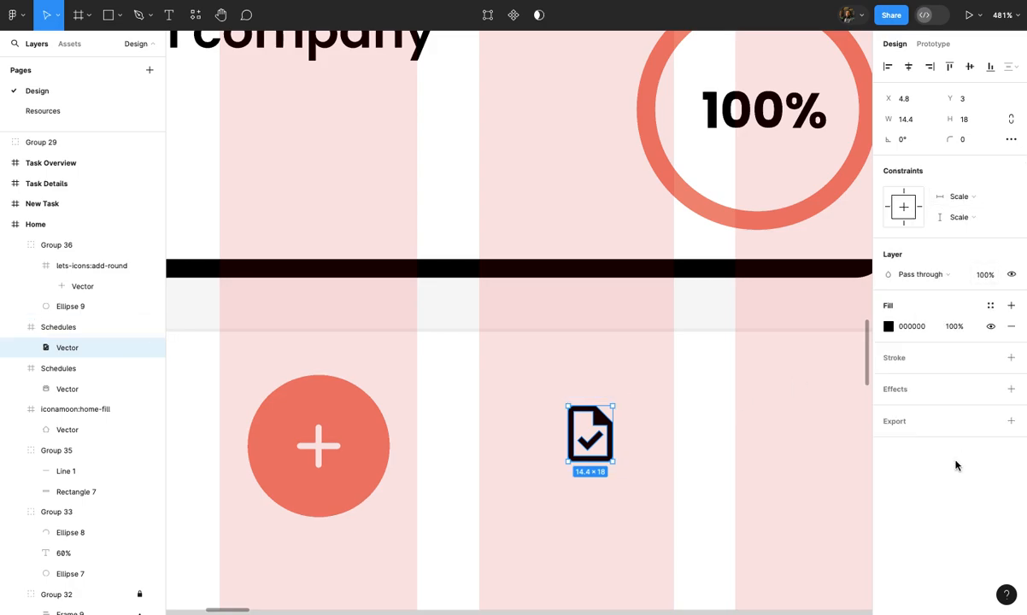
pyautogui.click(991, 306)
pyautogui.click(769, 390)
pyautogui.click(632, 500)
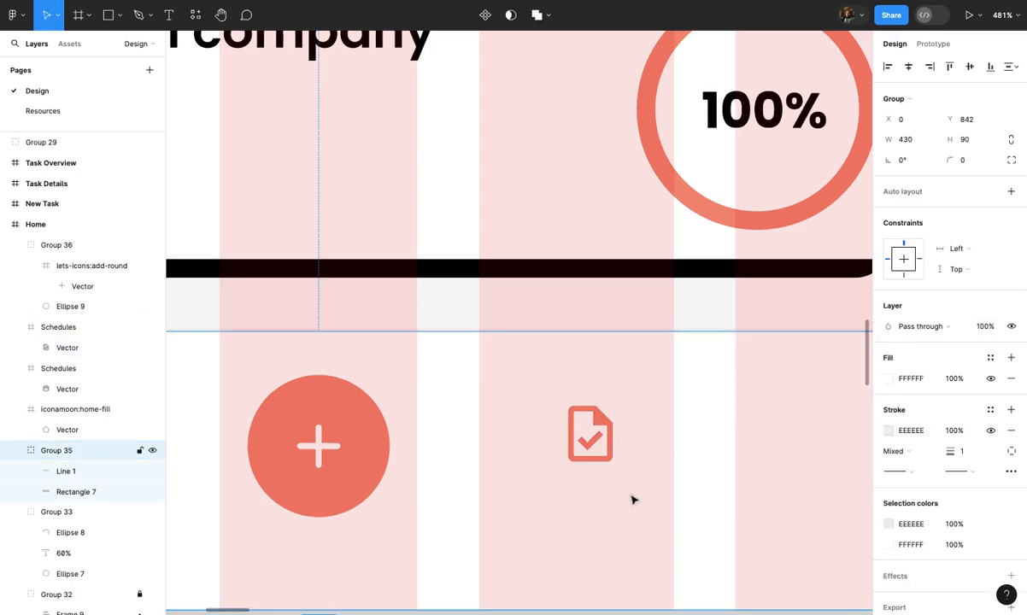
# Hide the fill of the person icon group below the frame, leaving only its black outline
pyautogui.scroll(-5, 632, 500)
pyautogui.scroll(-2, 632, 530)
pyautogui.click(633, 561)
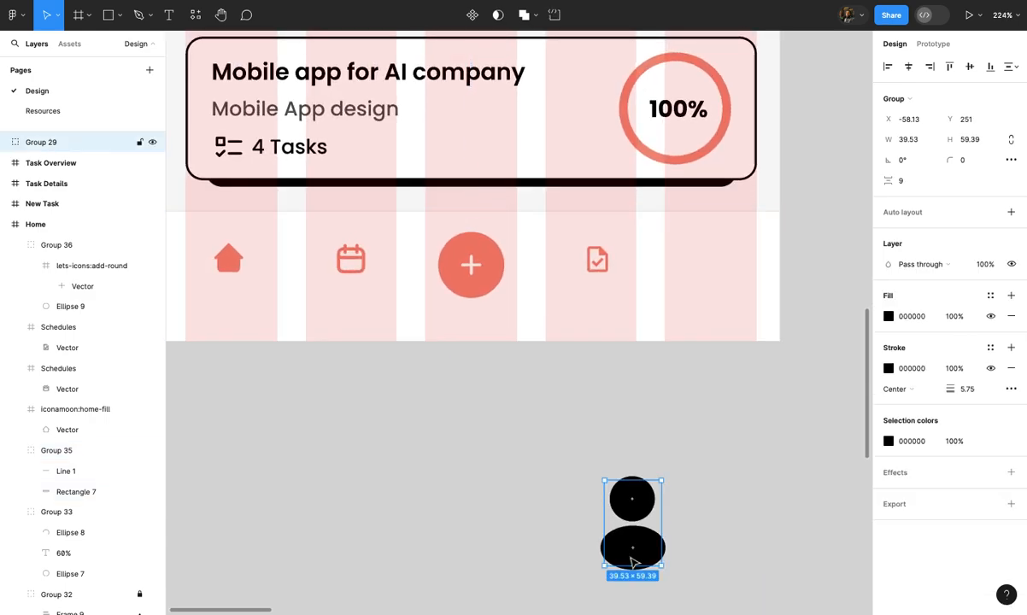
pyautogui.scroll(3, 632, 562)
pyautogui.click(990, 317)
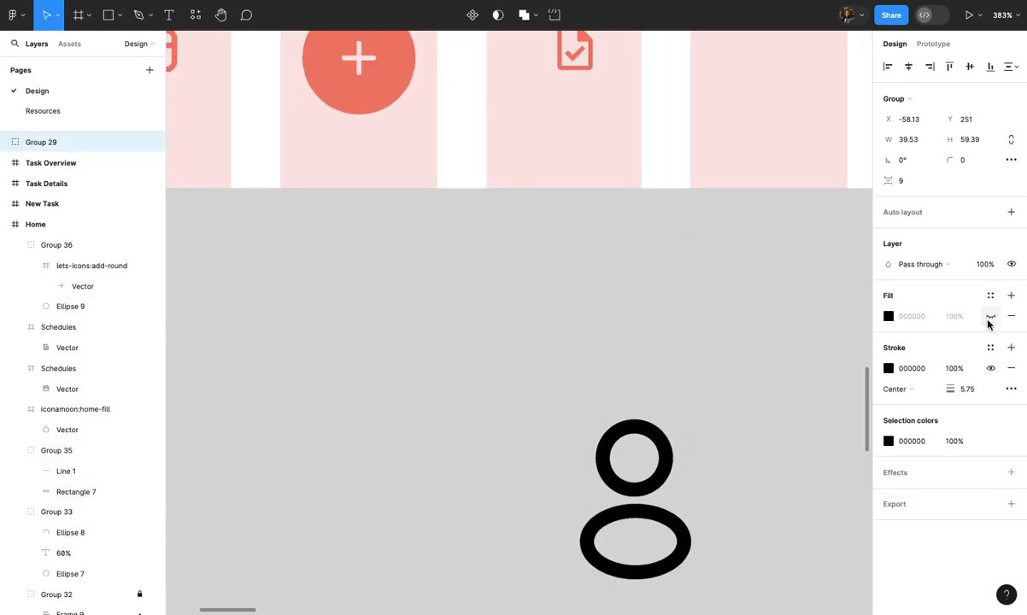
# Scale the outlined person icon down around its center to about 20.73 × 31.14
pyautogui.scroll(-4, 699, 459)
pyautogui.scroll(3, 676, 440)
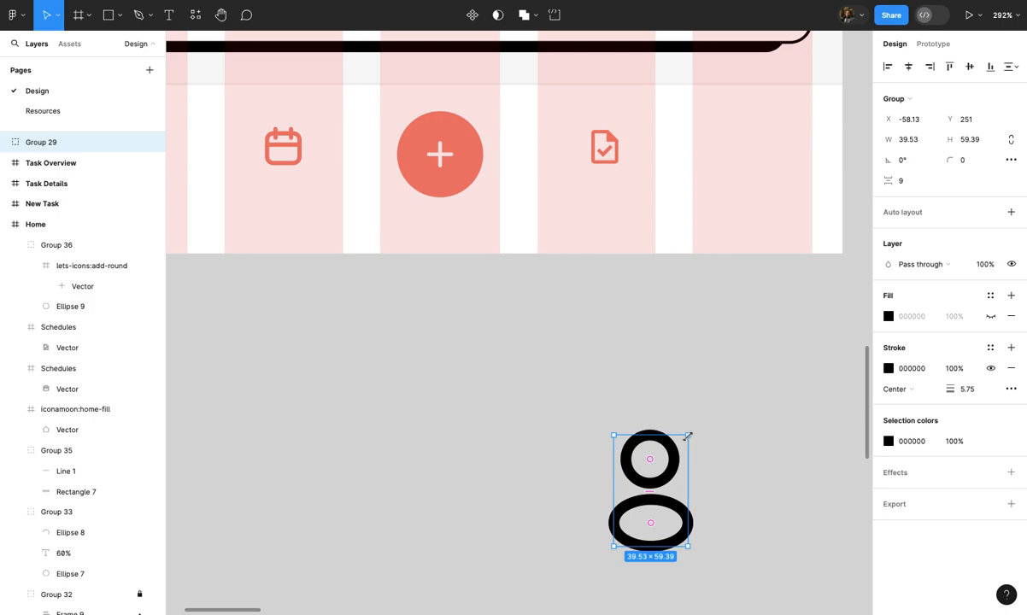
pyautogui.press('k')
pyautogui.moveTo(686, 436); pyautogui.dragTo(671, 461)
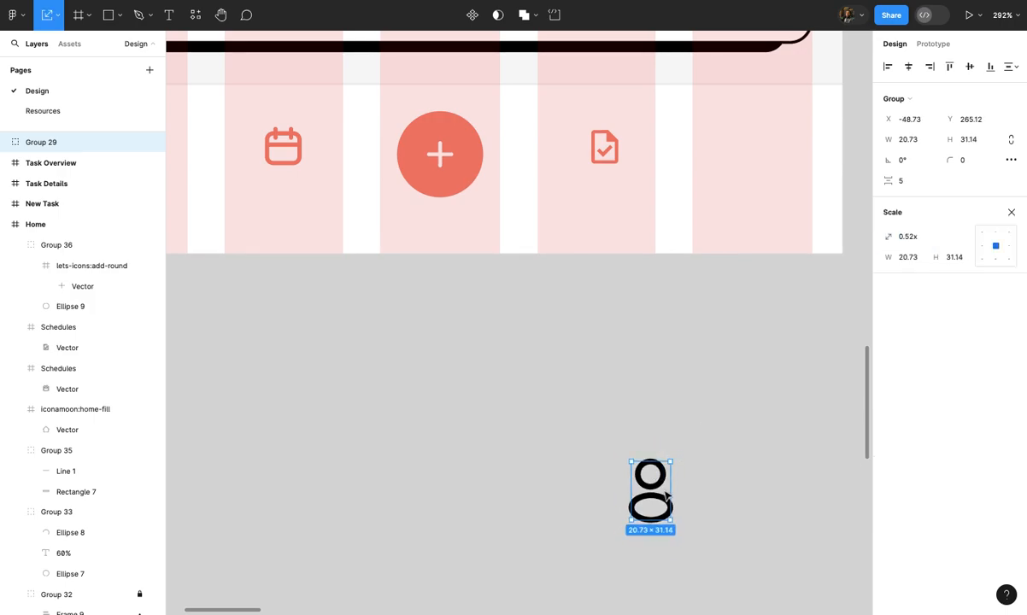
# Duplicate the document-check icon's frame into the fifth grid column and delete the vector inside the copy
pyautogui.click(604, 152)
pyautogui.scroll(3, 604, 153)
pyautogui.moveTo(603, 153); pyautogui.dragTo(795, 157)
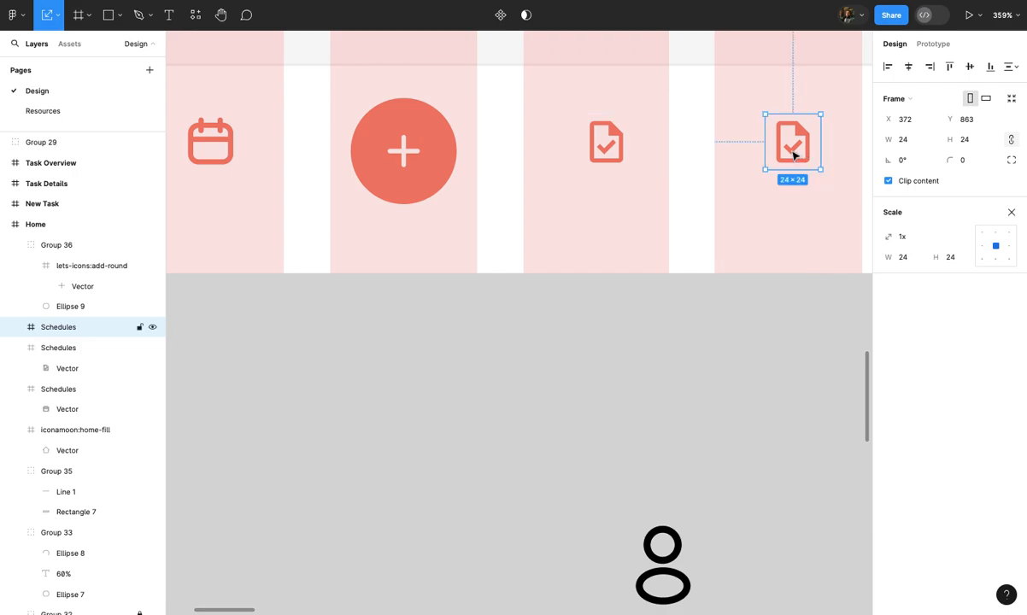
pyautogui.doubleClick(793, 157)
pyautogui.scroll(2, 795, 156)
pyautogui.press('BackSpace')
pyautogui.scroll(2, 635, 416)
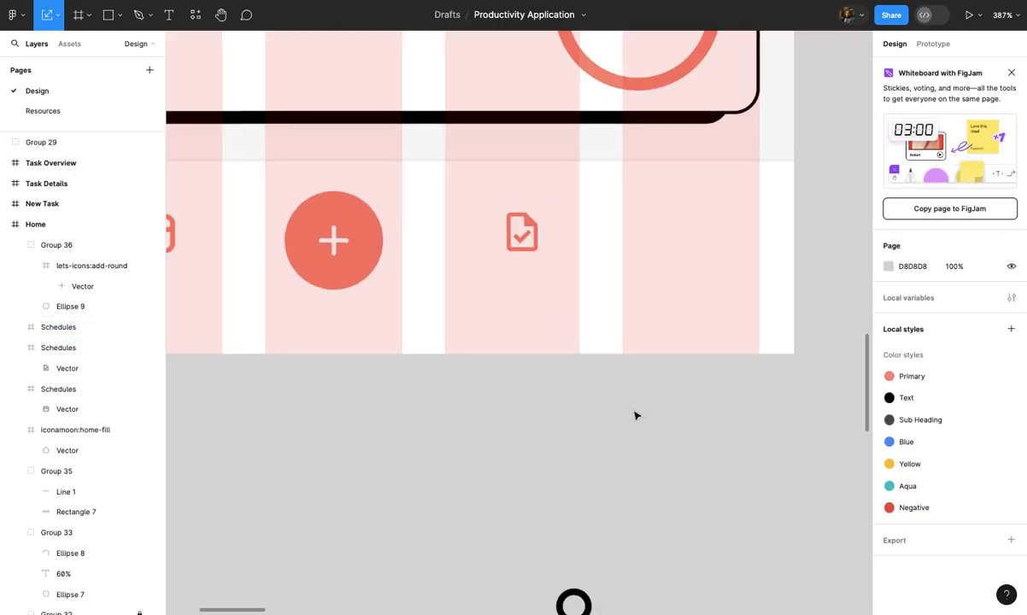
# Scale the person icon group down further to about 15.57 × 23.39
pyautogui.scroll(-2, 635, 417)
pyautogui.click(599, 525)
pyautogui.scroll(3, 642, 469)
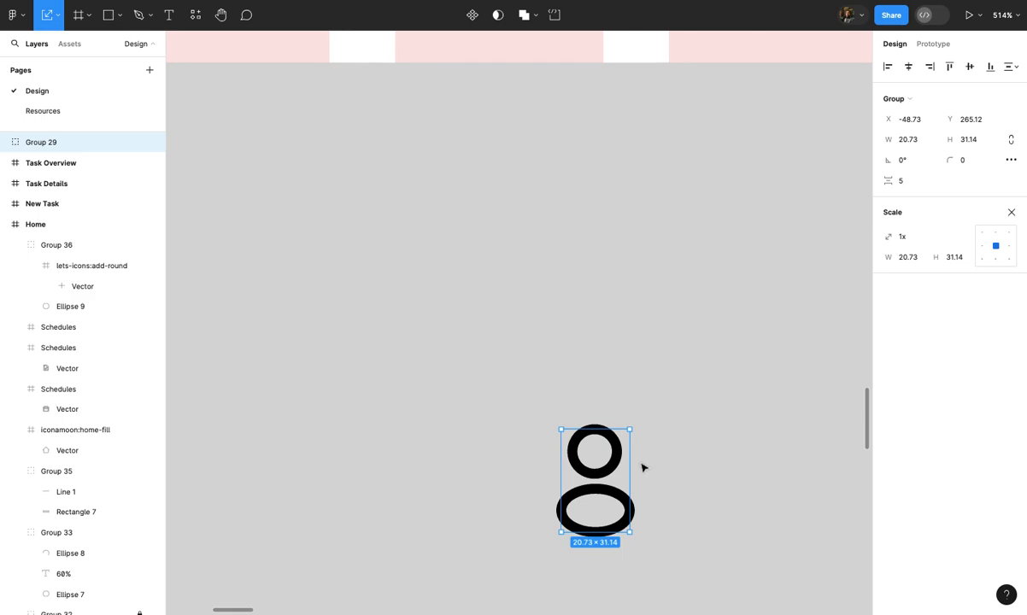
pyautogui.moveTo(627, 433); pyautogui.dragTo(621, 443)
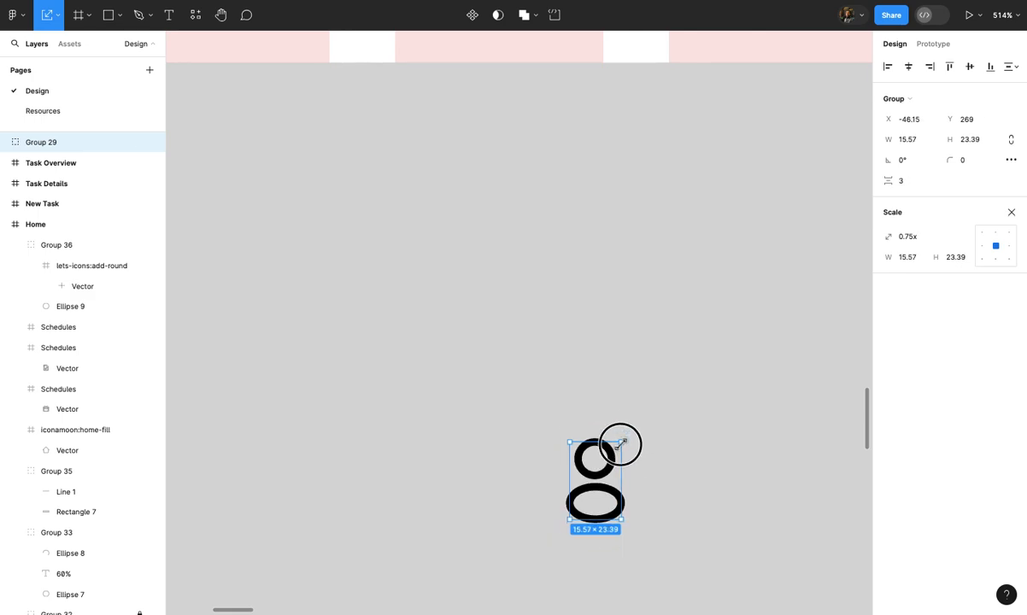
pyautogui.scroll(4, 621, 442)
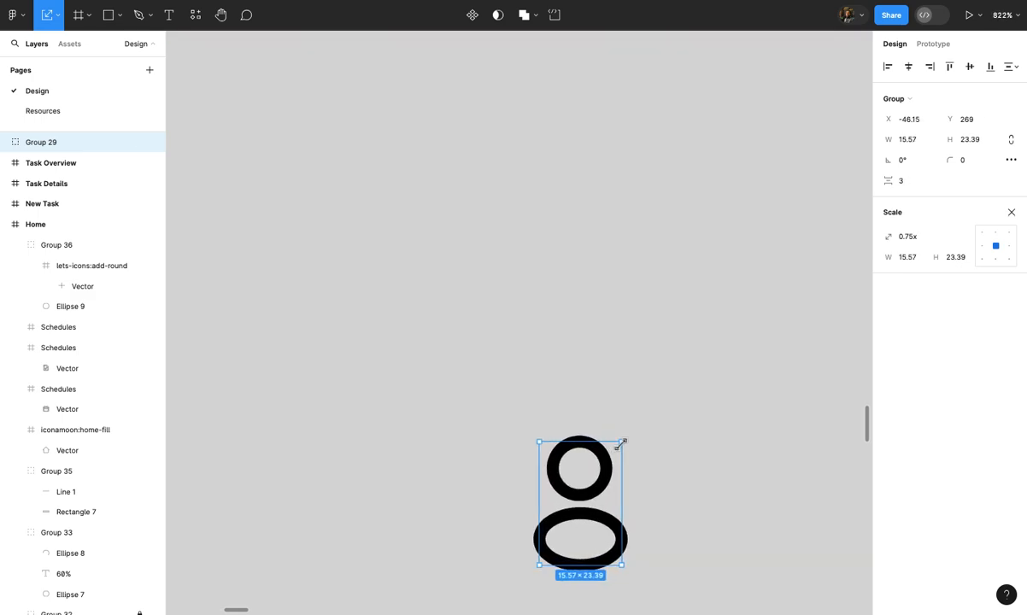
# Move the person icon from the canvas into the empty Schedules frame in the fifth column
pyautogui.press('Escape')
pyautogui.scroll(-5, 621, 446)
pyautogui.scroll(3, 649, 372)
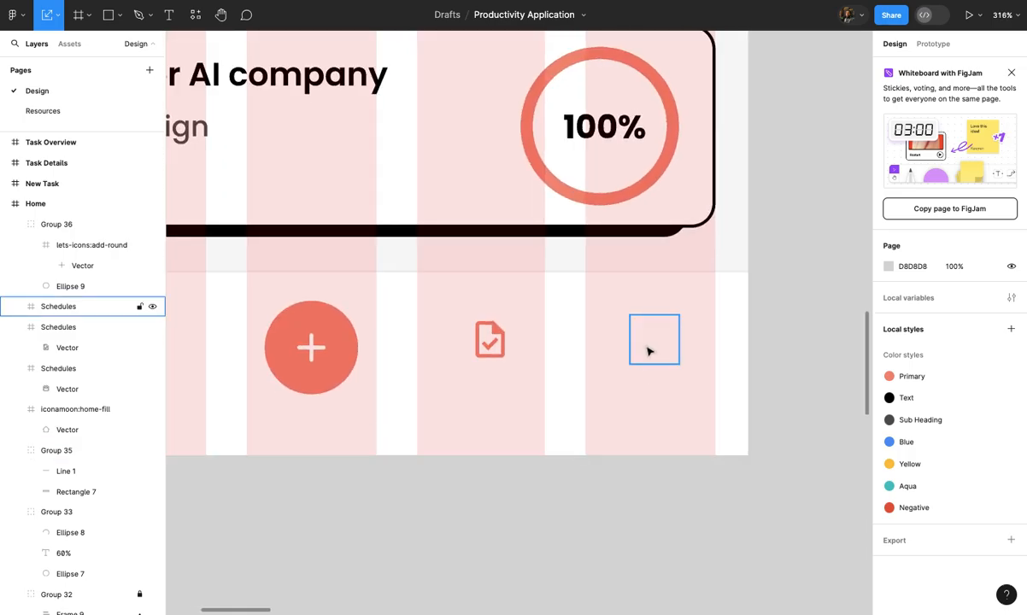
pyautogui.click(649, 351)
pyautogui.doubleClick(648, 351)
pyautogui.scroll(3, 654, 346)
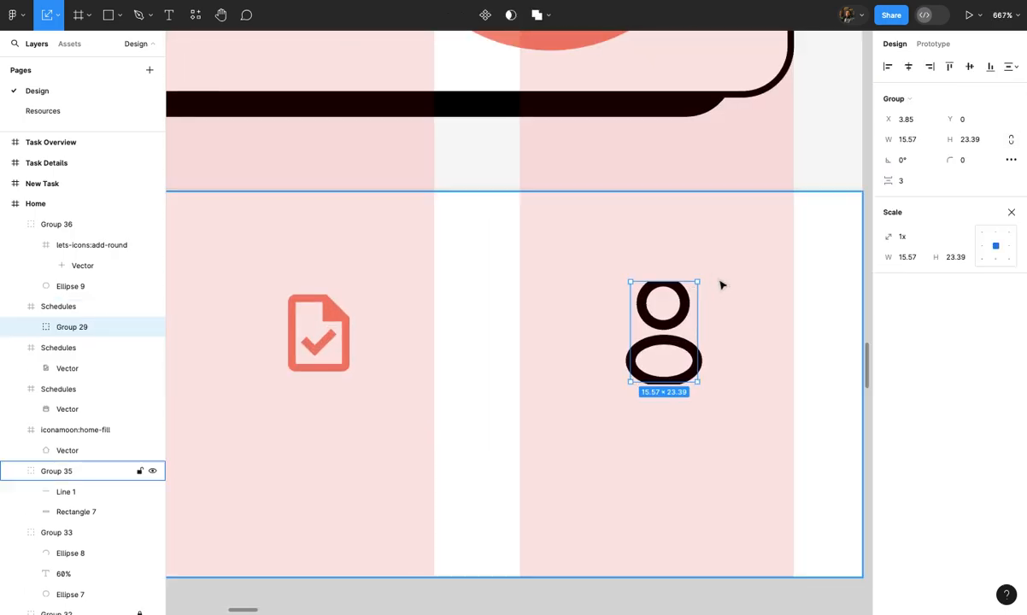
# Scale the person icon inside its 24 × 24 frame to about 12.9 × 19.39, leaving a 2 px gap above it
pyautogui.scroll(3, 696, 281)
pyautogui.press('alt')
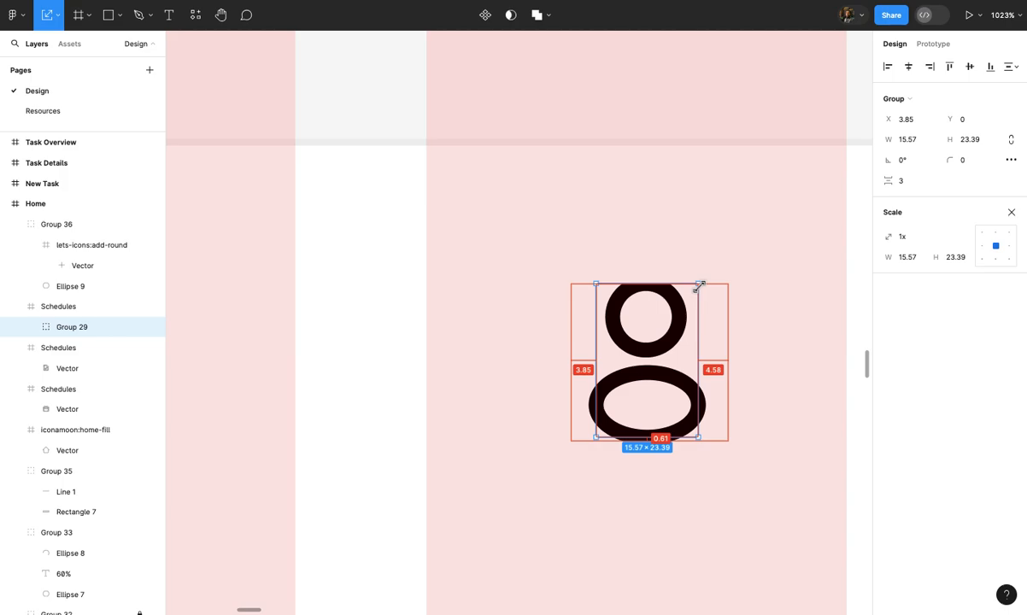
pyautogui.moveTo(699, 285); pyautogui.dragTo(686, 305)
pyautogui.scroll(-3, 702, 333)
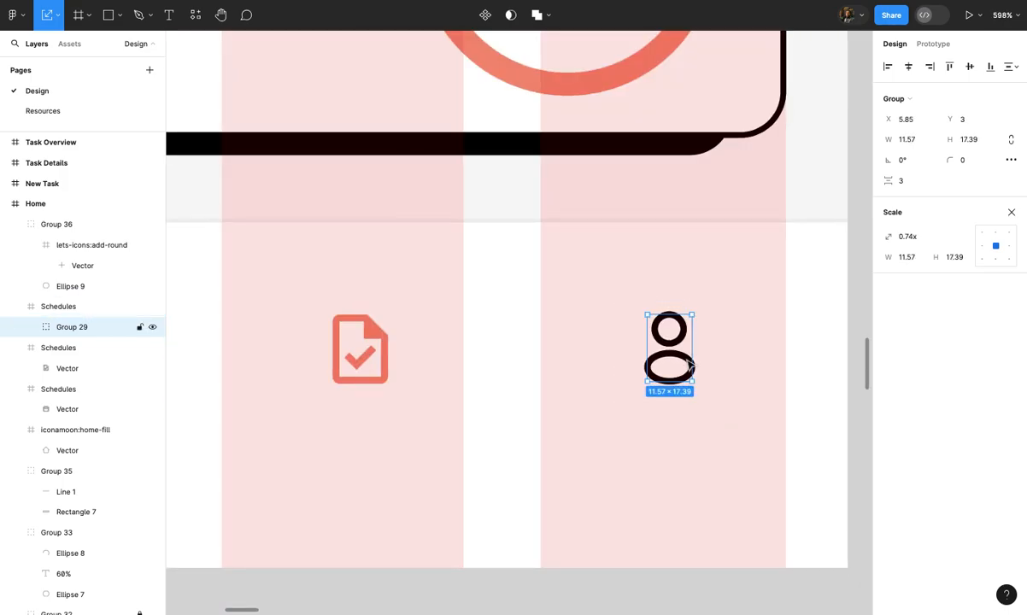
pyautogui.scroll(4, 688, 306)
pyautogui.press('alt')
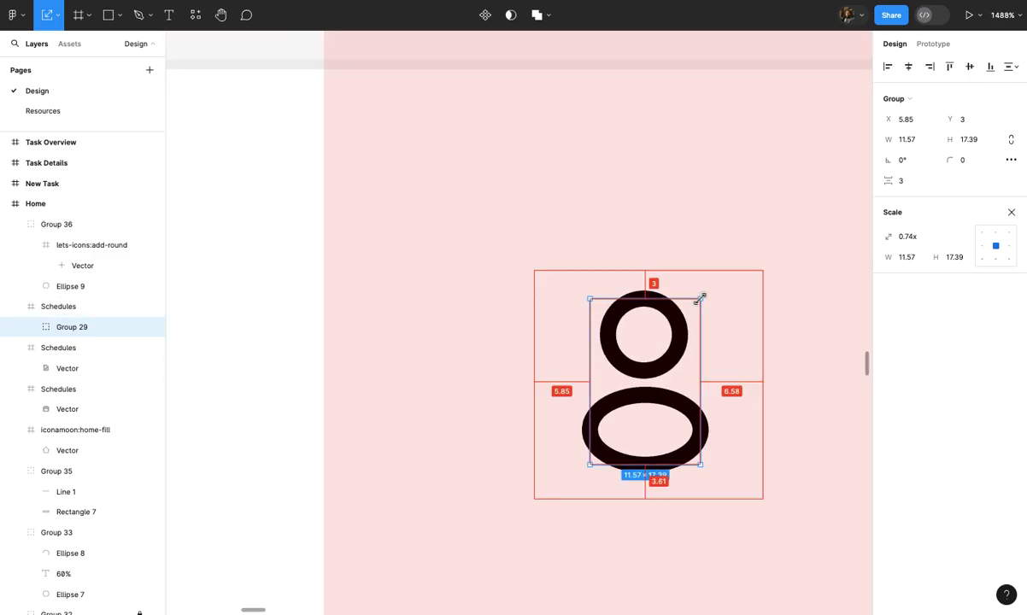
pyautogui.moveTo(701, 295); pyautogui.dragTo(706, 289)
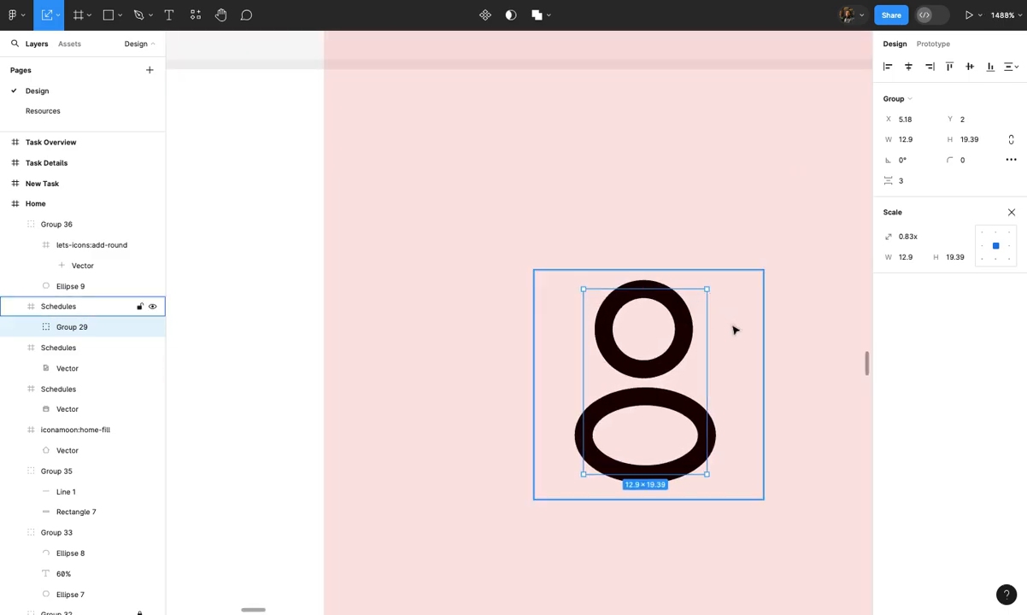
# Finish scaling the person icon and apply the Primary colour style to its stroke
pyautogui.click(1012, 214)
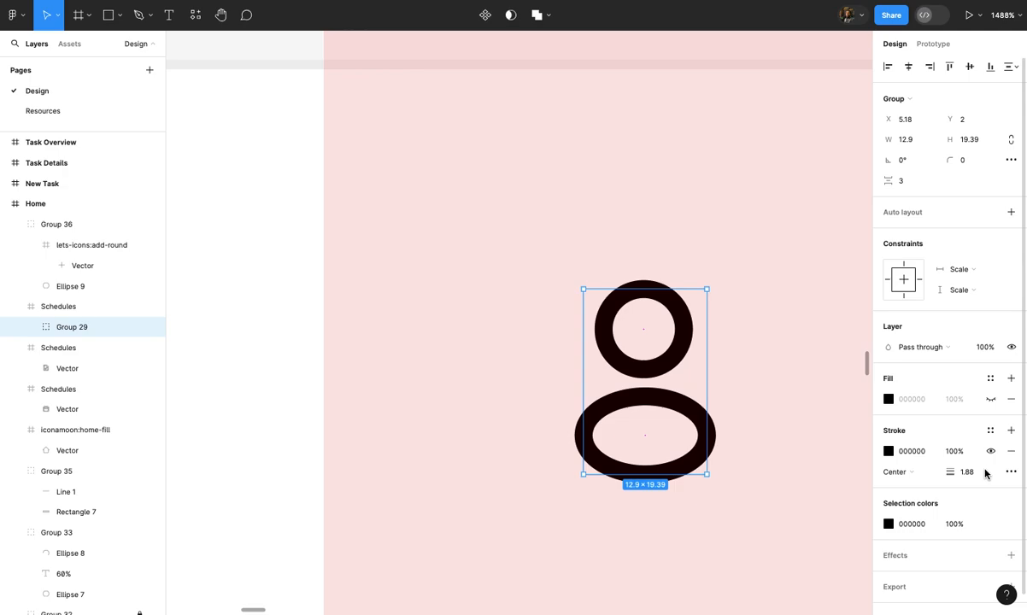
pyautogui.click(990, 432)
pyautogui.click(772, 464)
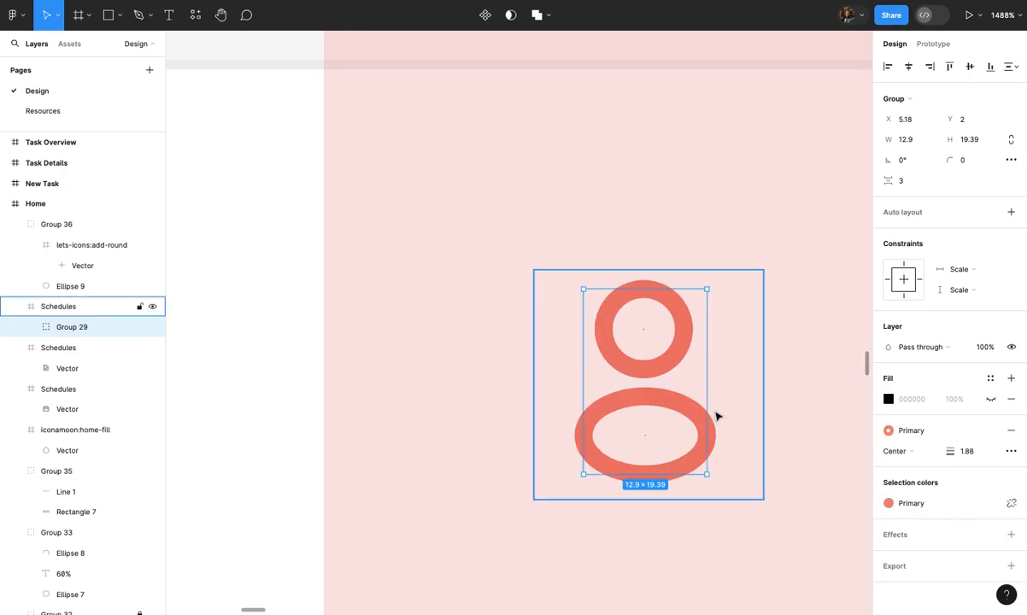
# Set the opacity of the calendar, document and profile icon frames in the navigation bar to 60%
pyautogui.scroll(-5, 716, 413)
pyautogui.click(725, 394)
pyautogui.scroll(-5, 724, 394)
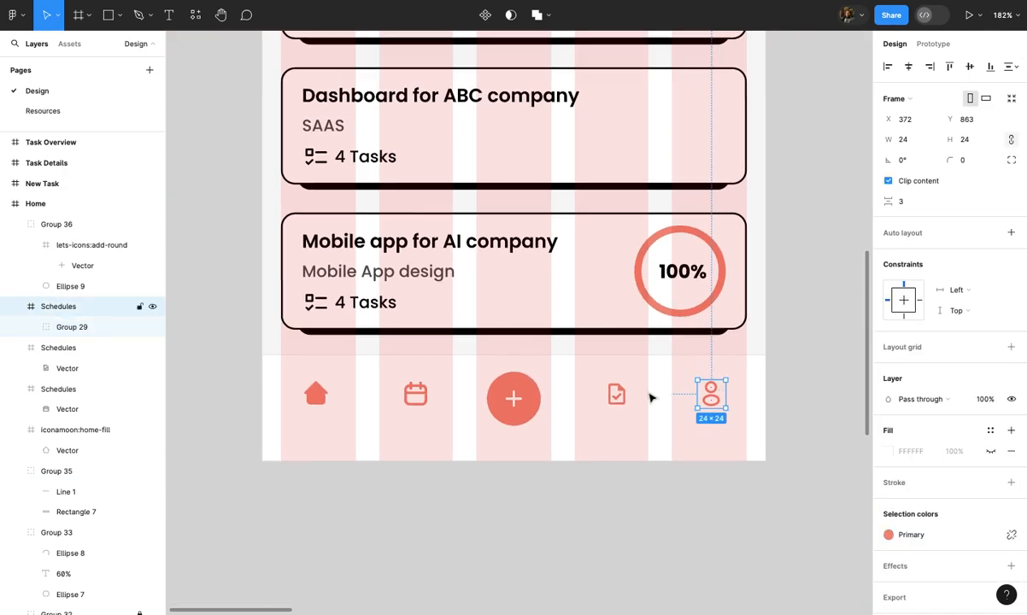
pyautogui.keyDown('shift'); pyautogui.click(617, 394); pyautogui.keyUp('shift')
pyautogui.keyDown('shift'); pyautogui.click(415, 394); pyautogui.keyUp('shift')
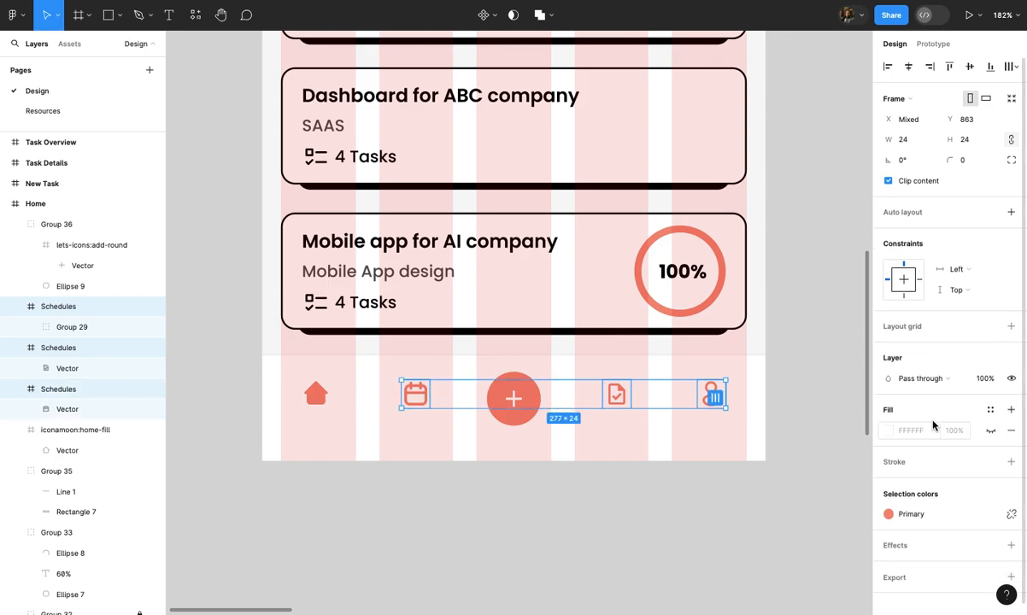
pyautogui.scroll(-1, 944, 461)
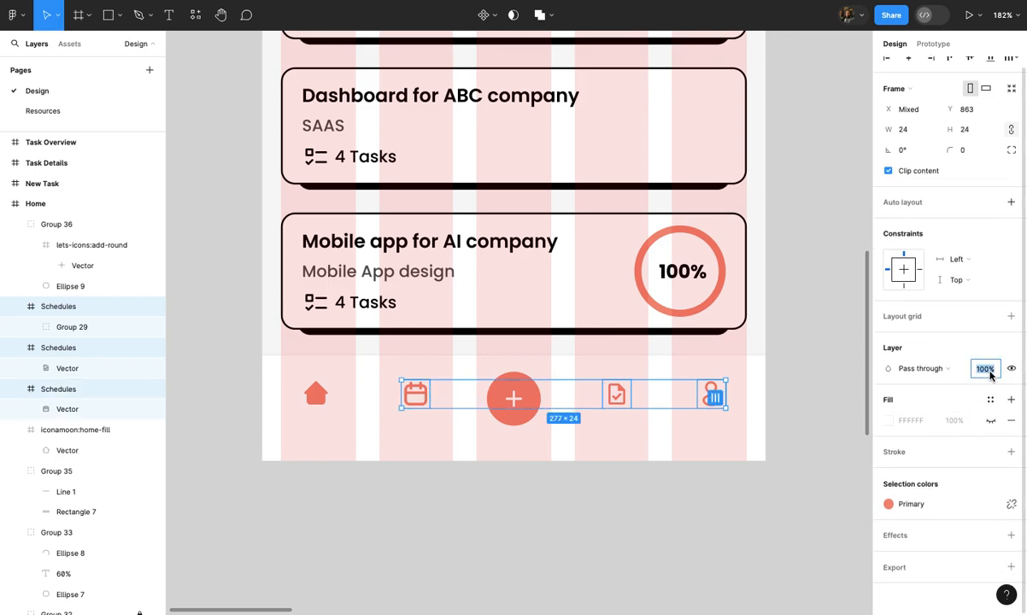
pyautogui.write('70')
pyautogui.press('Return')
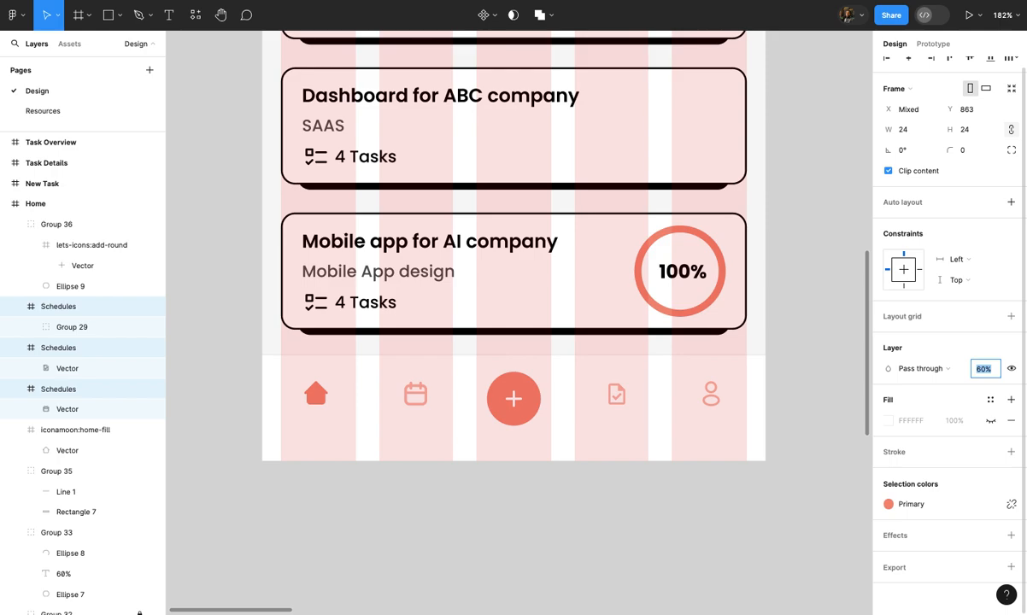
# Hide the five-column layout grid on the Home frame
pyautogui.click(841, 402)
pyautogui.scroll(-5, 844, 404)
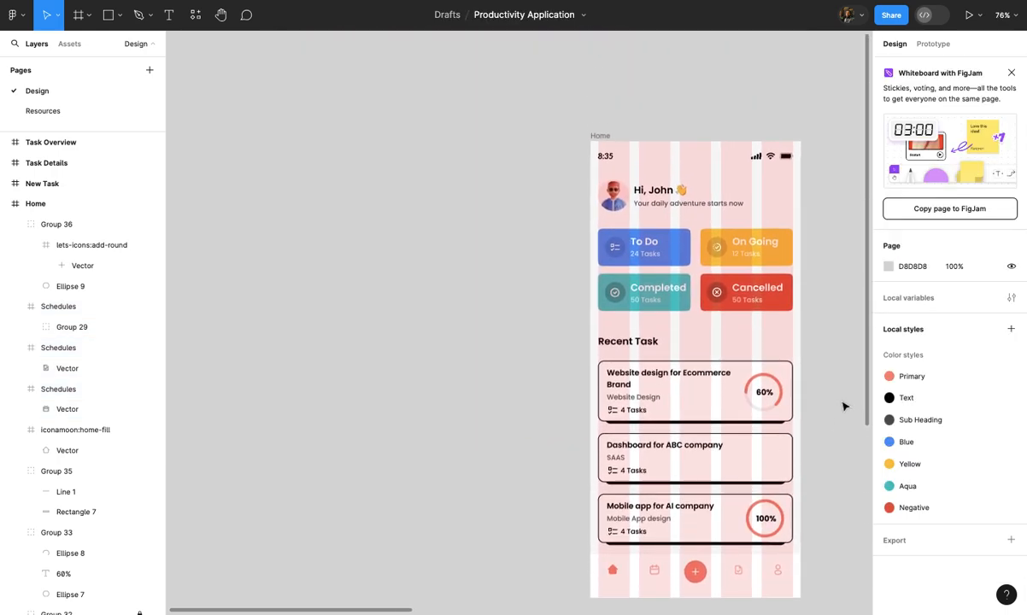
pyautogui.hscroll(3, 844, 405)
pyautogui.click(510, 154)
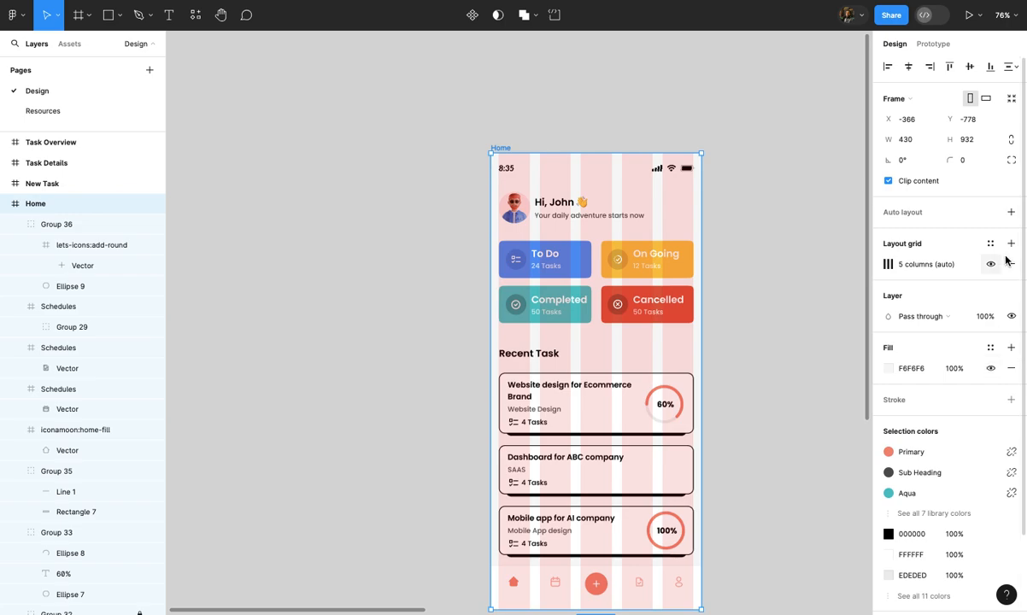
pyautogui.click(991, 266)
pyautogui.click(809, 379)
pyautogui.scroll(-3, 811, 382)
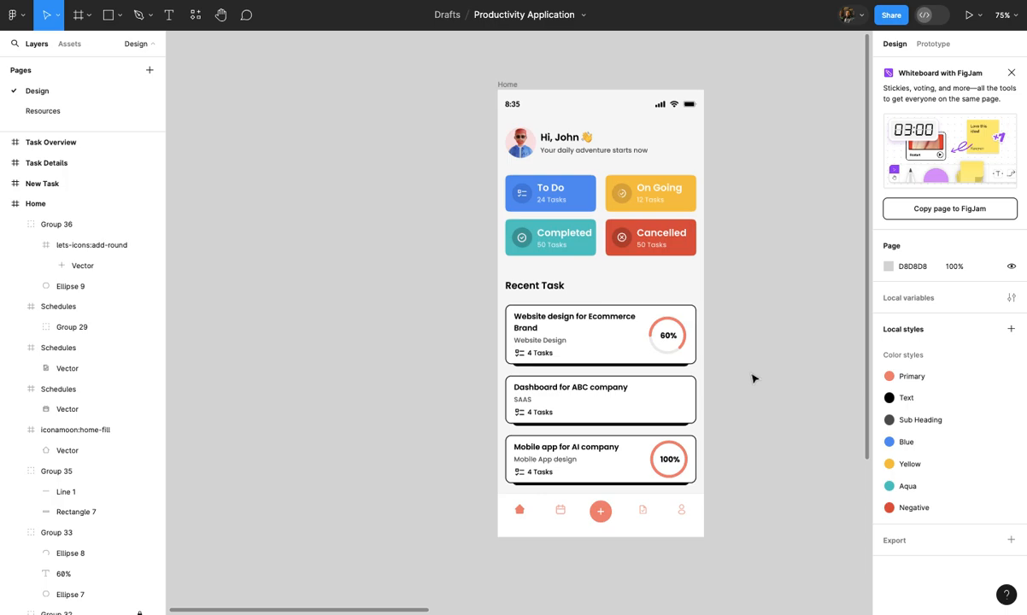
# Unlock Group 32, the fourth task card behind the bottom navigation bar
pyautogui.click(630, 328)
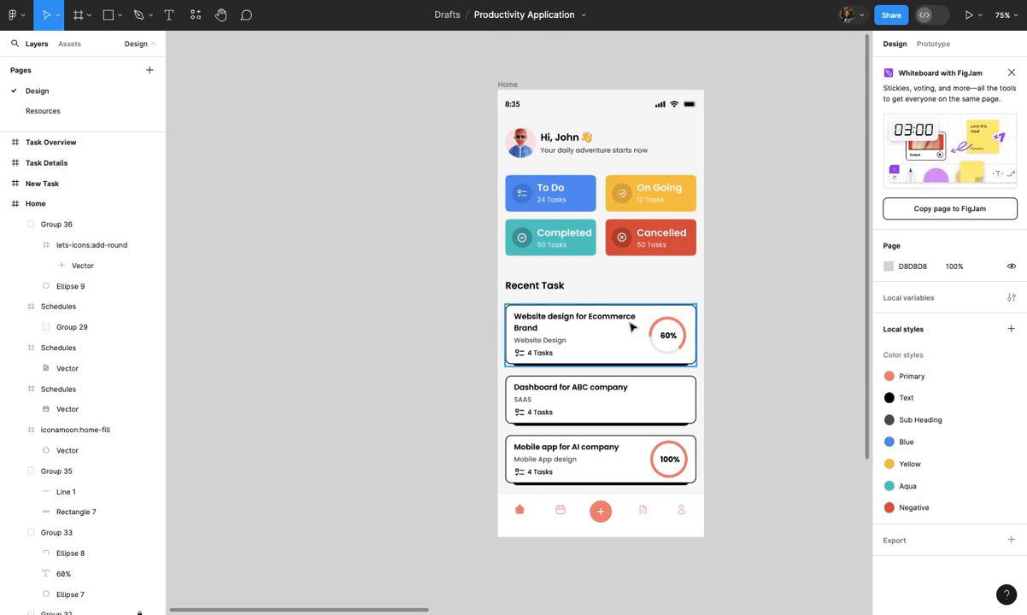
pyautogui.keyDown('shift'); pyautogui.click(624, 392); pyautogui.keyUp('shift')
pyautogui.keyDown('shift'); pyautogui.click(624, 460); pyautogui.keyUp('shift')
pyautogui.keyDown('shift'); pyautogui.click(540, 509); pyautogui.keyUp('shift')
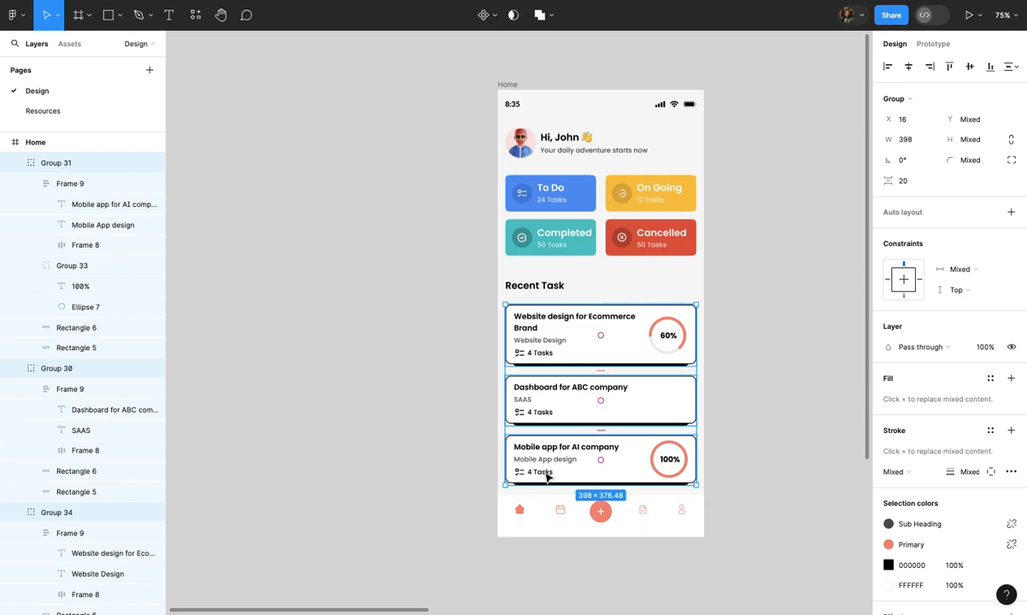
pyautogui.click(547, 477)
pyautogui.scroll(5, 111, 420)
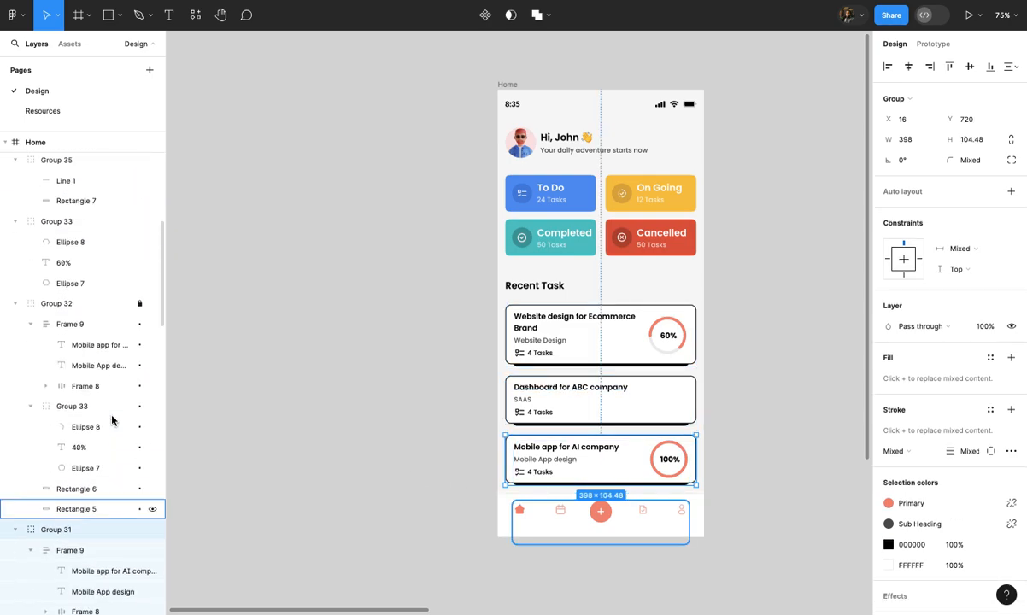
pyautogui.click(484, 374)
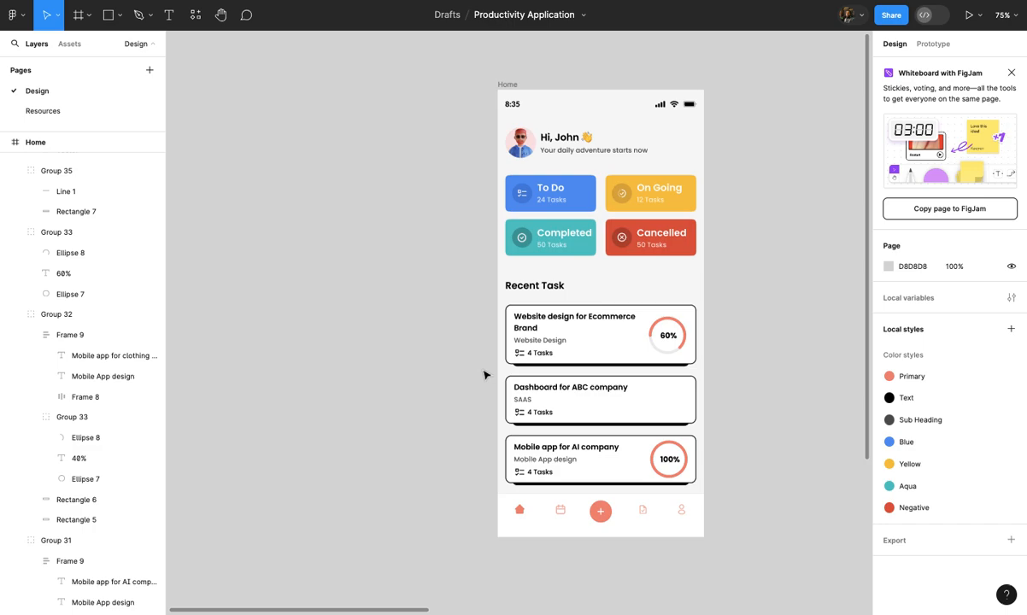
# Select all four task cards without the navigation bar background and move them up 10 px
pyautogui.moveTo(451, 328); pyautogui.dragTo(628, 504)
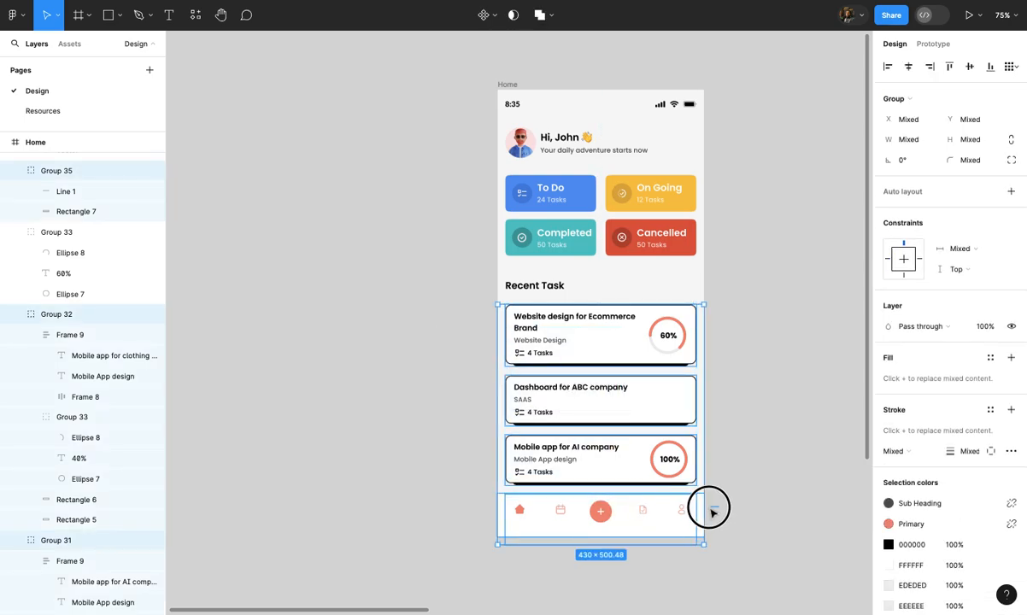
pyautogui.keyDown('shift'); pyautogui.click(704, 511); pyautogui.keyUp('shift')
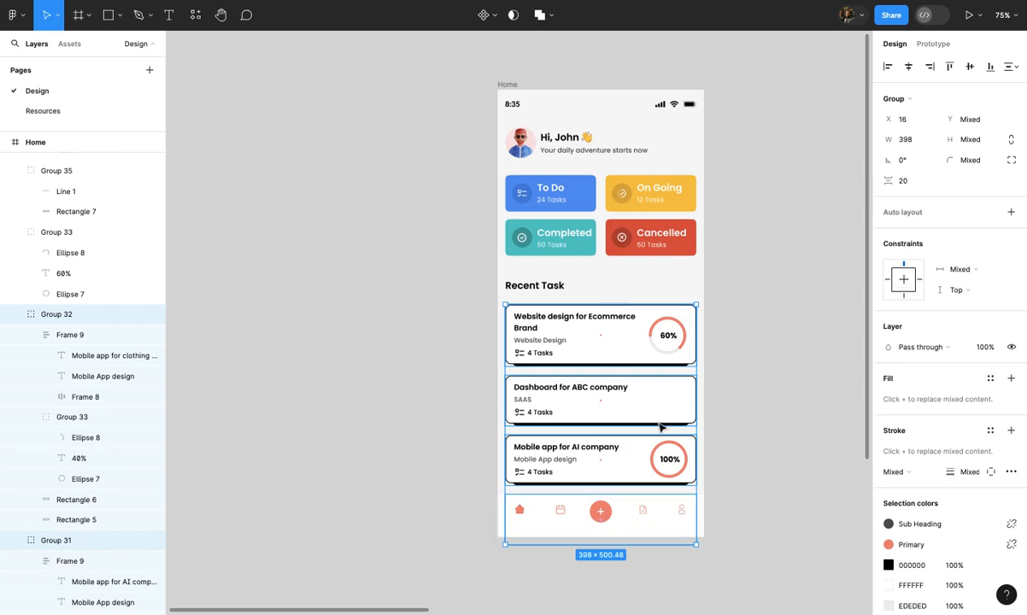
pyautogui.scroll(2, 659, 427)
pyautogui.hotkey('shift', 'Up')
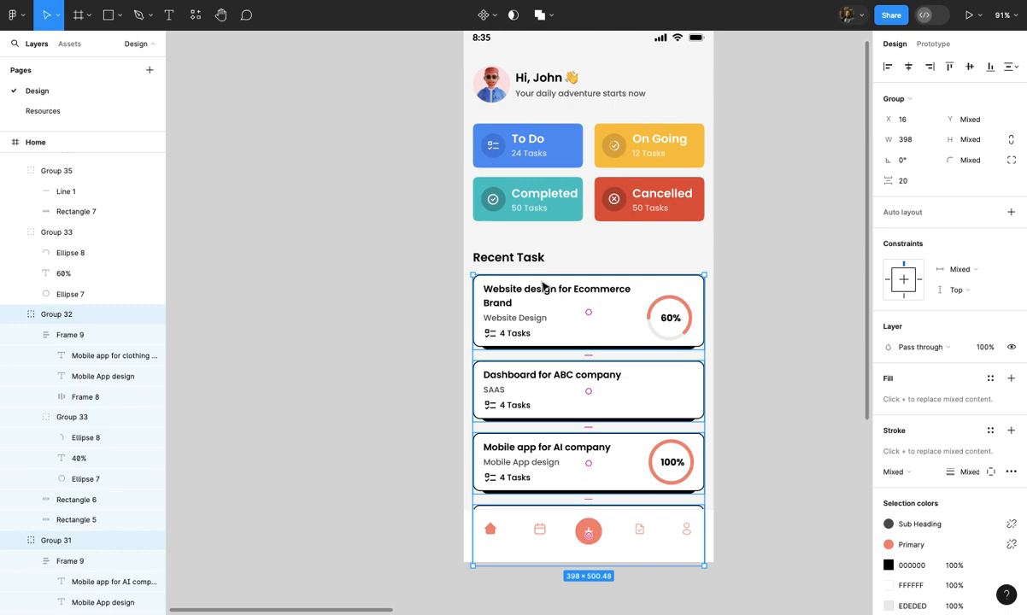
# Move the Recent Task heading together with the four task cards up about 8 px, keeping them at X 16
pyautogui.keyDown('shift'); pyautogui.click(524, 260); pyautogui.keyUp('shift')
pyautogui.hotkey('shift', 'Up')
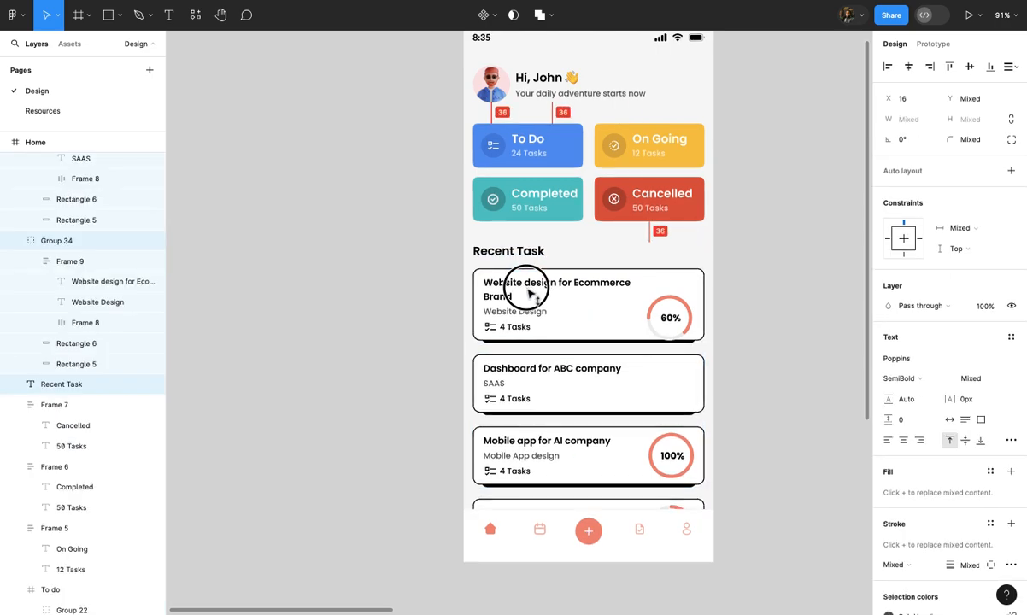
pyautogui.press('Right')
pyautogui.press('Right')
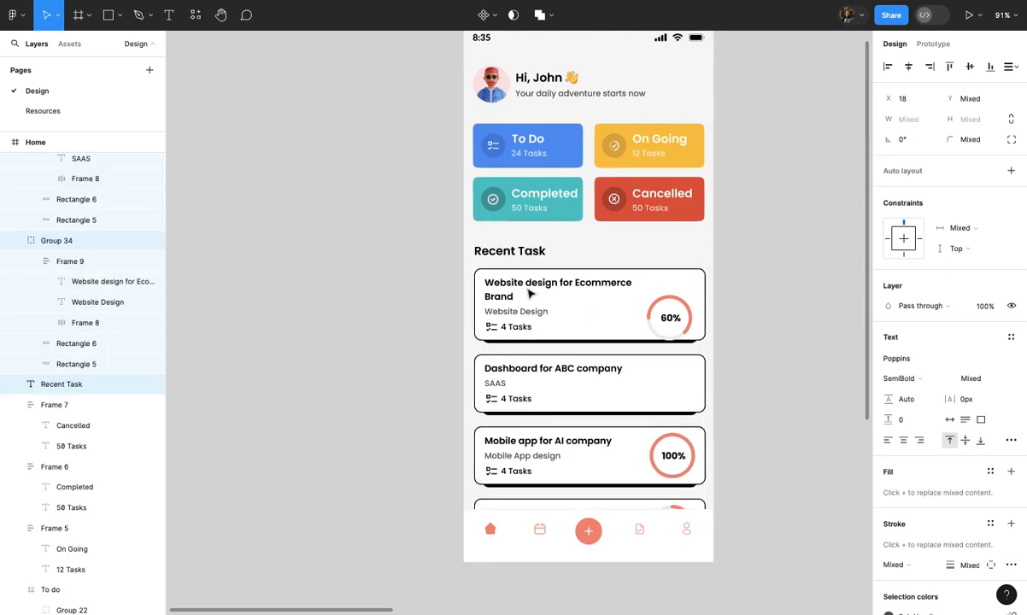
pyautogui.press('Left')
pyautogui.press('Left')
pyautogui.press('Down')
pyautogui.press('Down')
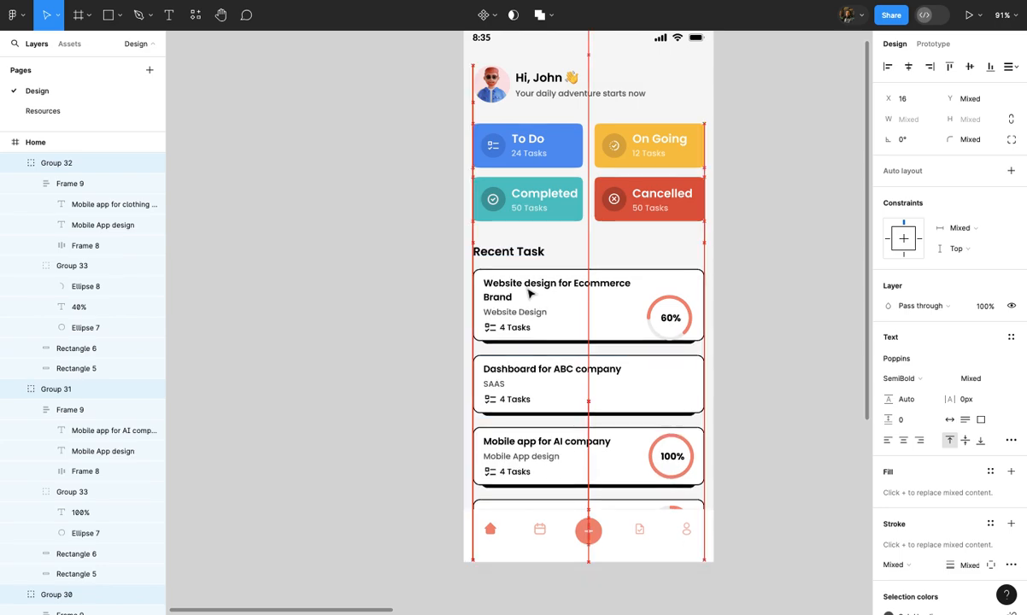
pyautogui.click(710, 314)
pyautogui.scroll(-2, 711, 317)
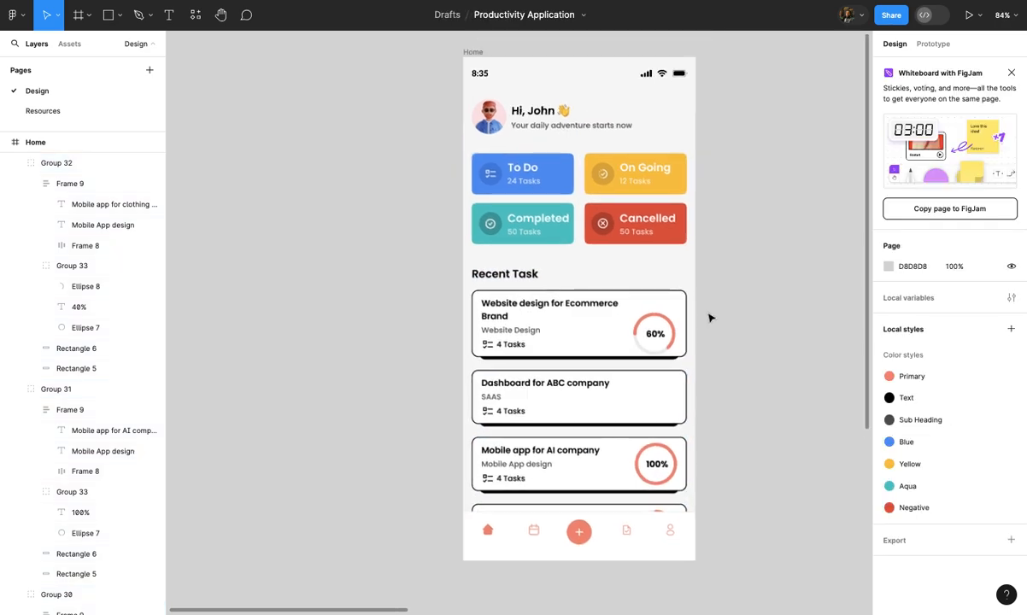
# Move the New Task frame next to the Home frame, at X 155 and Y -778
pyautogui.scroll(3, 729, 322)
pyautogui.scroll(-5, 730, 323)
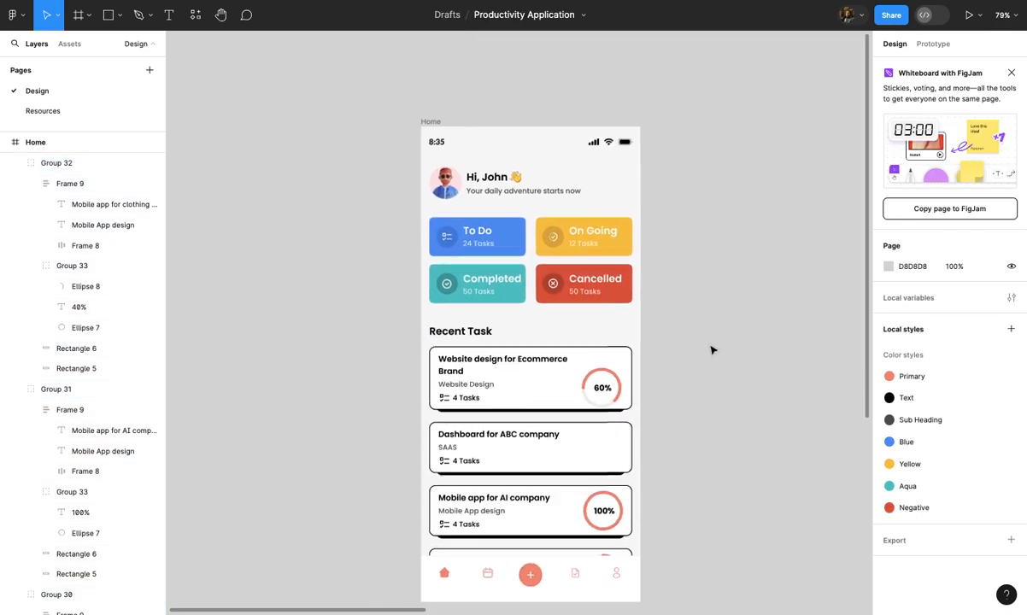
pyautogui.scroll(-5, 694, 376)
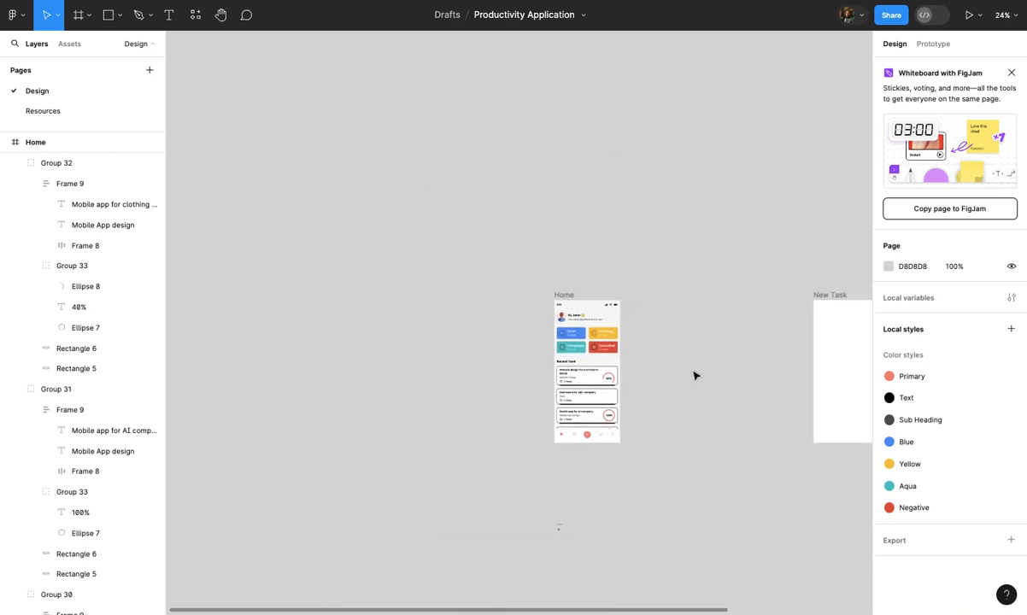
pyautogui.hscroll(3, 694, 376)
pyautogui.scroll(1, 744, 342)
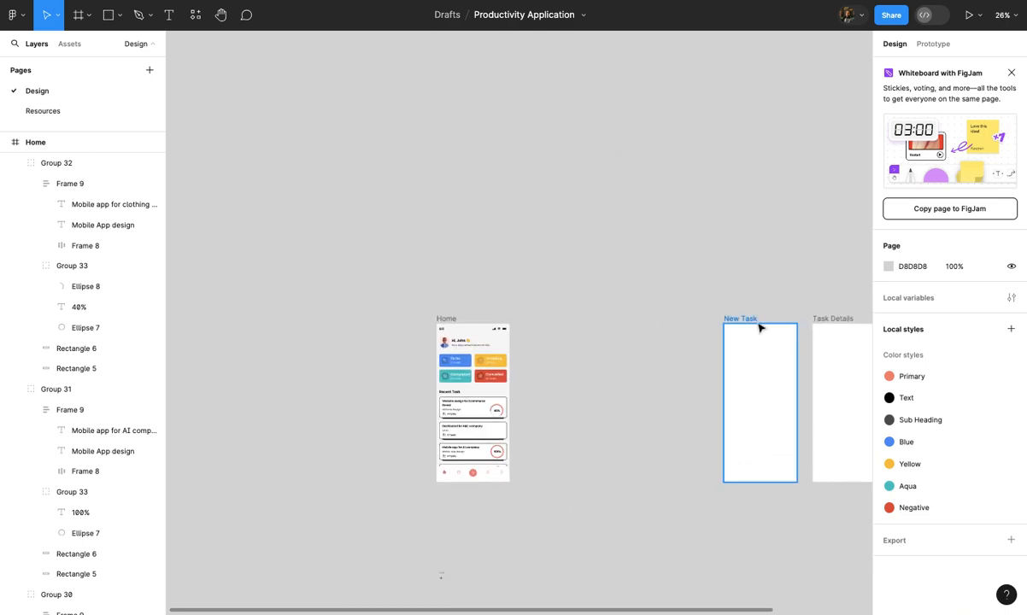
pyautogui.moveTo(760, 364); pyautogui.dragTo(566, 397)
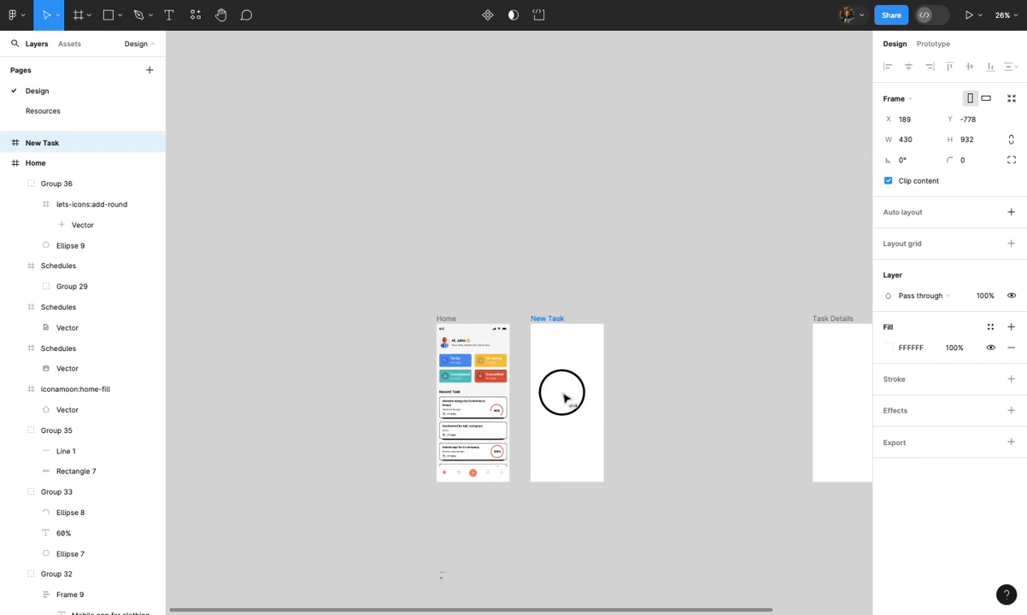
# Create a colour style named BG from the Home frame's F6F6F6 fill
pyautogui.scroll(1, 564, 398)
pyautogui.scroll(3, 564, 399)
pyautogui.scroll(-2, 564, 396)
pyautogui.scroll(3, 566, 388)
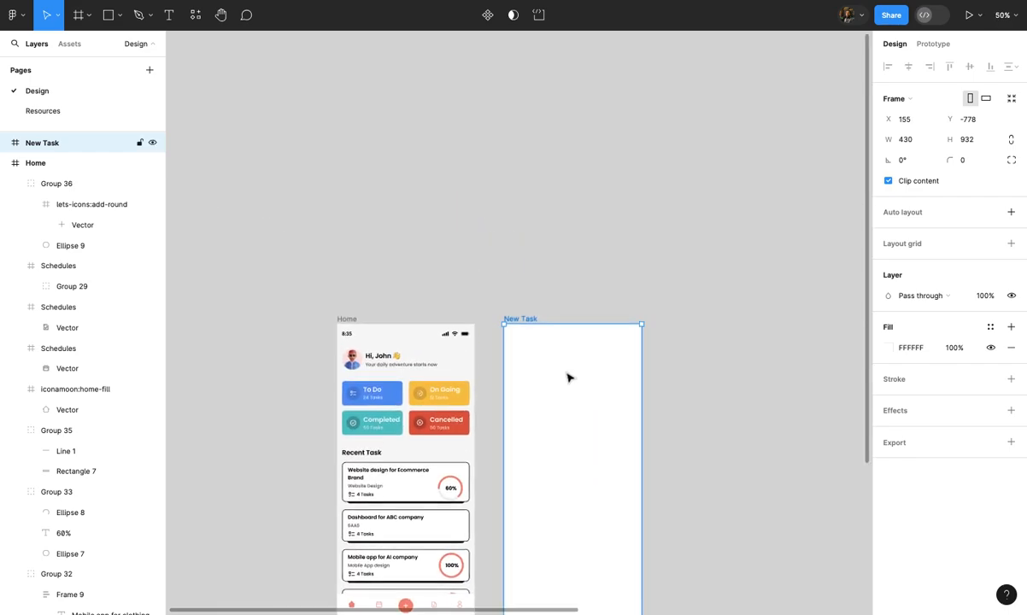
pyautogui.scroll(2, 568, 378)
pyautogui.scroll(-3, 785, 336)
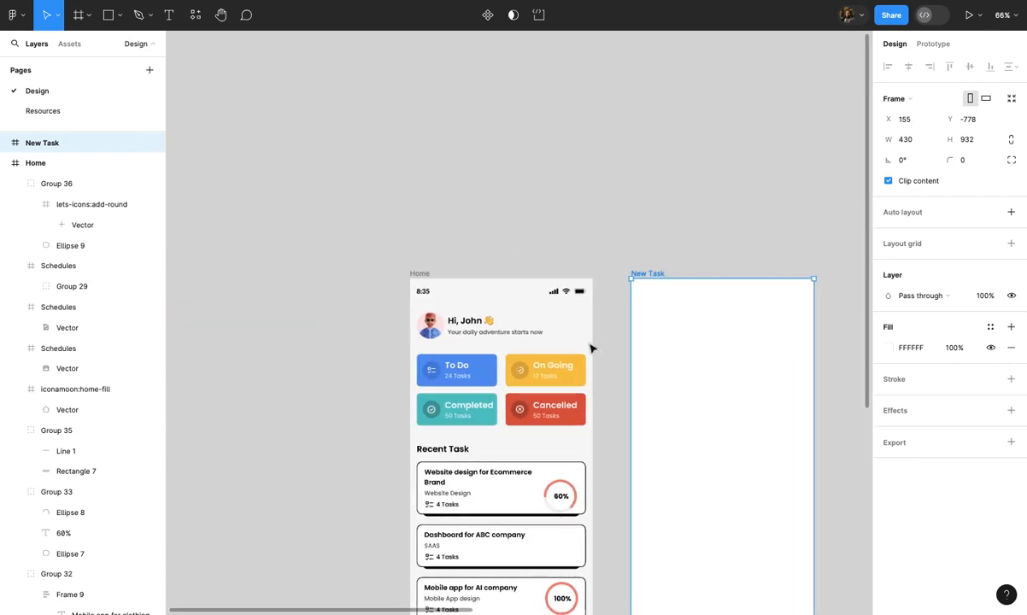
pyautogui.click(413, 276)
pyautogui.scroll(3, 410, 273)
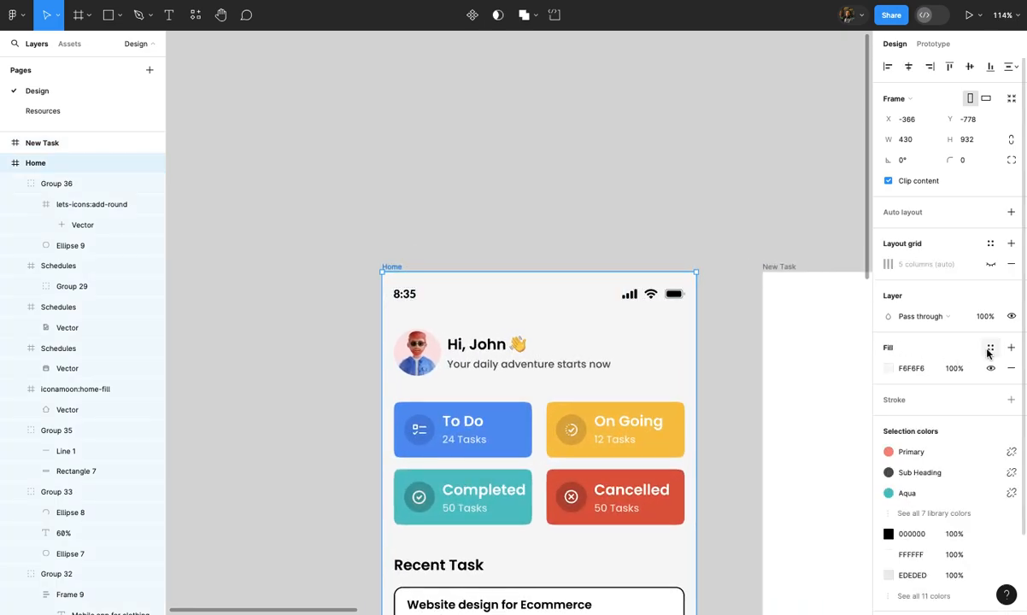
pyautogui.click(989, 349)
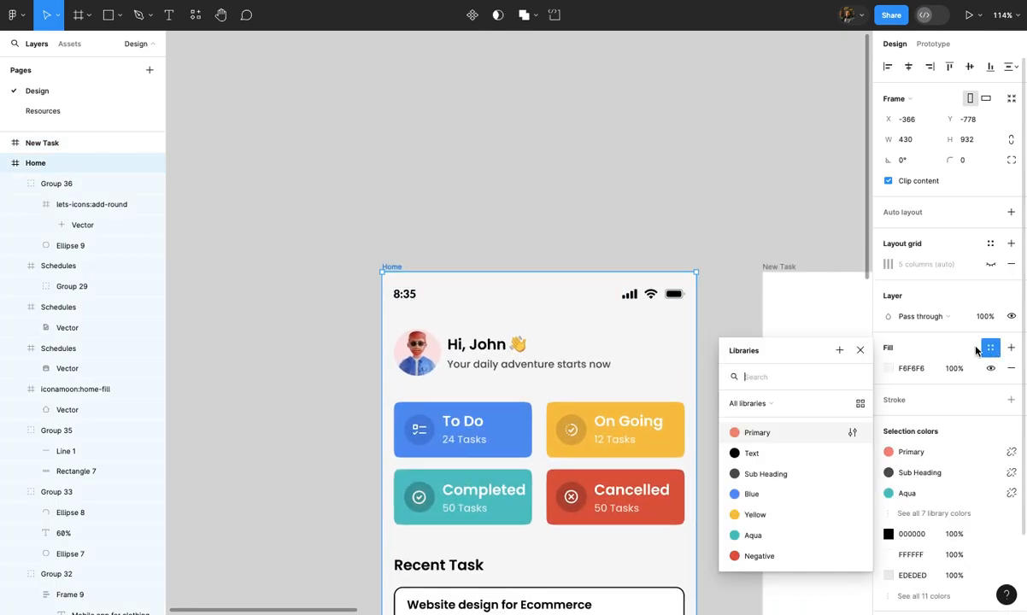
pyautogui.click(840, 351)
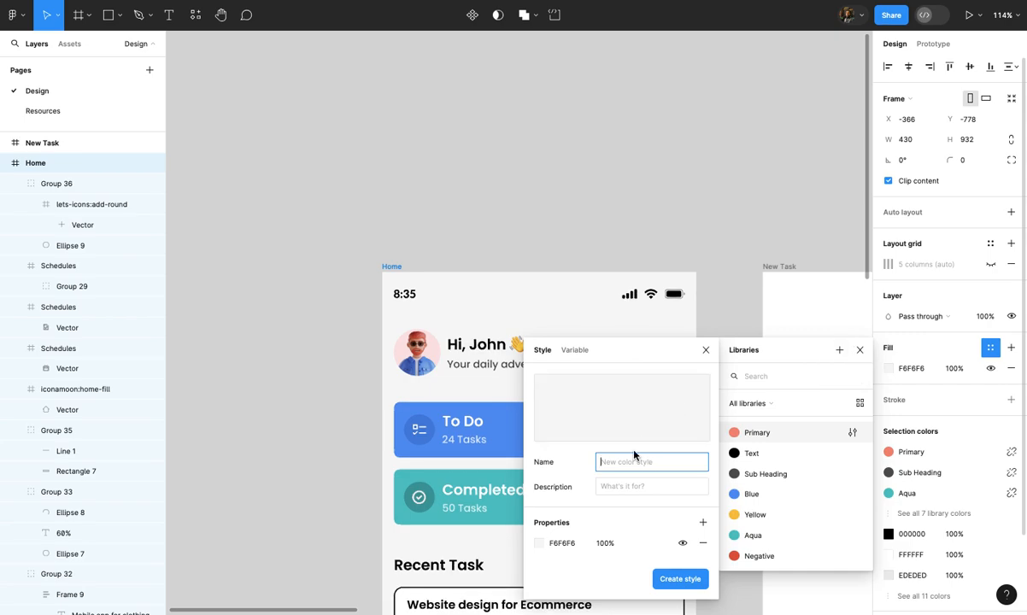
pyautogui.press('Return')
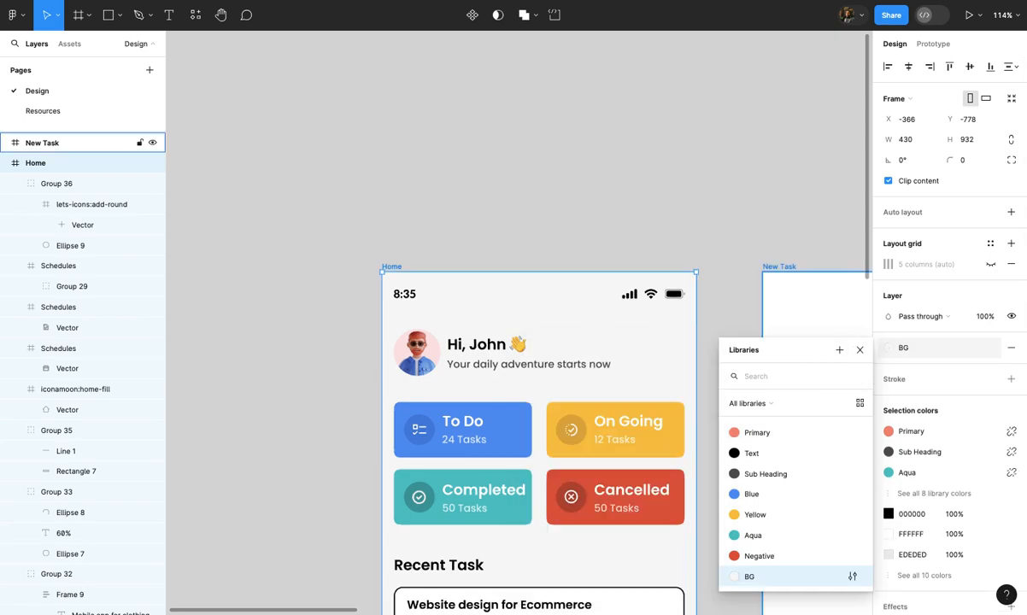
# Apply the BG colour style to the New Task frame's fill
pyautogui.hscroll(-5, 637, 272)
pyautogui.click(620, 269)
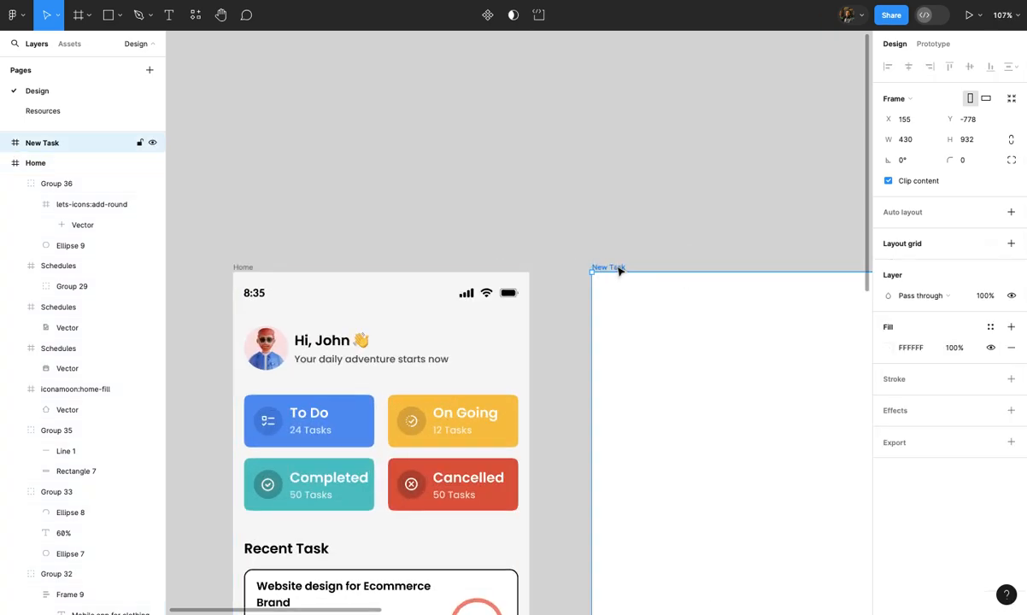
pyautogui.click(989, 328)
pyautogui.click(758, 552)
pyautogui.hscroll(2, 712, 477)
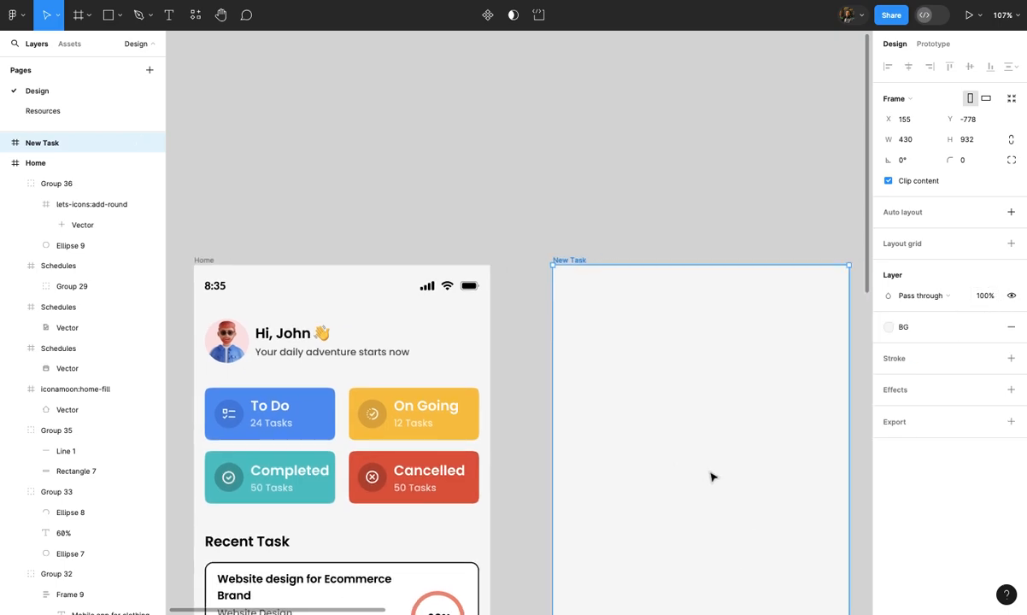
# Copy the Status Bar from the Home frame into the top of the New Task frame
pyautogui.hscroll(2, 712, 476)
pyautogui.click(448, 297)
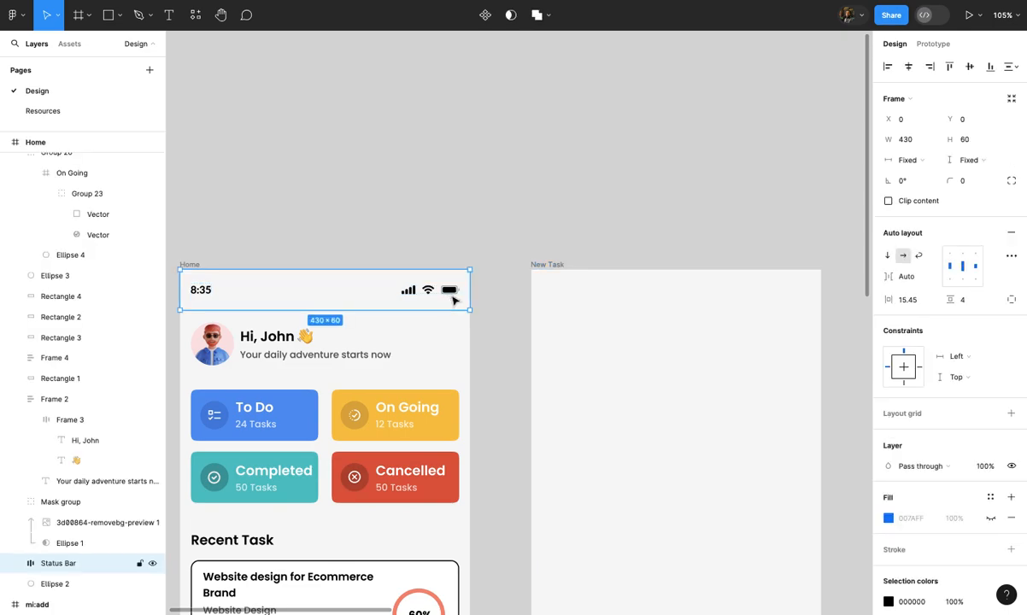
pyautogui.click(560, 267)
pyautogui.hotkey('ctrl', 'v')
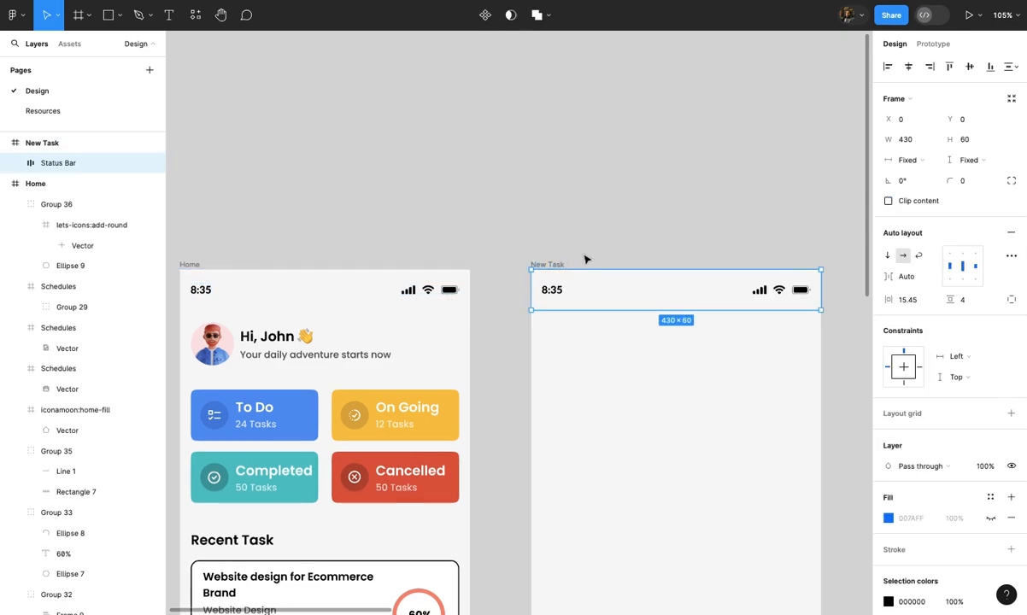
pyautogui.scroll(-4, 599, 271)
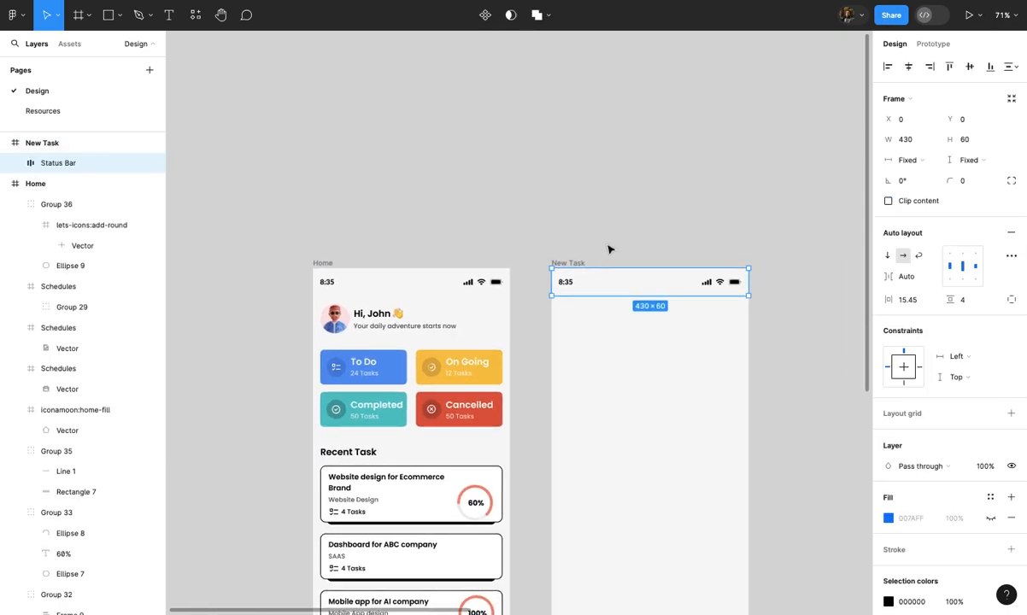
# Add a layout grid of 5 stretched columns with a margin of 16 to the New Task frame
pyautogui.click(592, 348)
pyautogui.scroll(4, 591, 348)
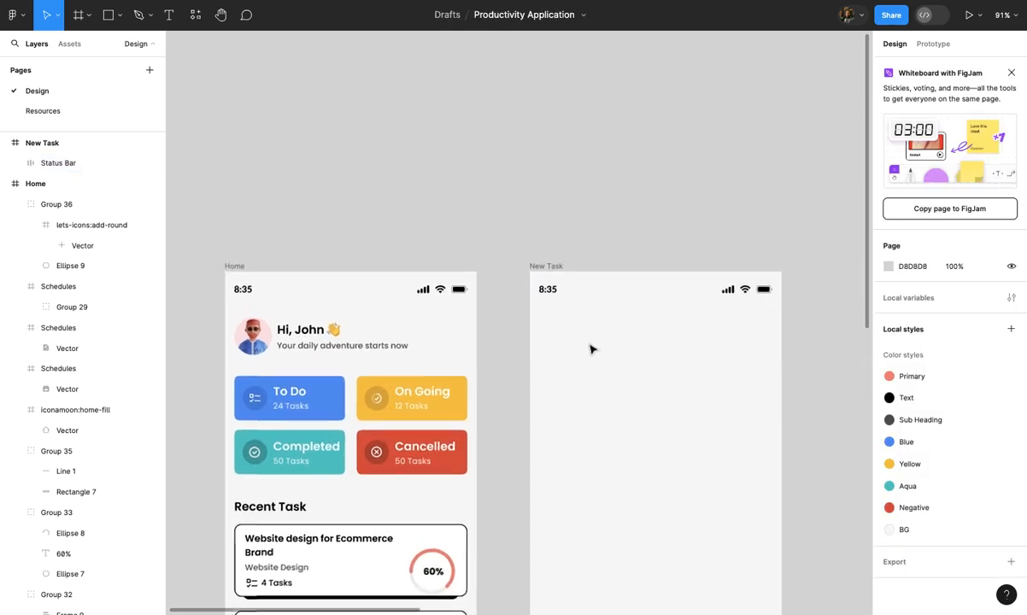
pyautogui.scroll(-2, 545, 385)
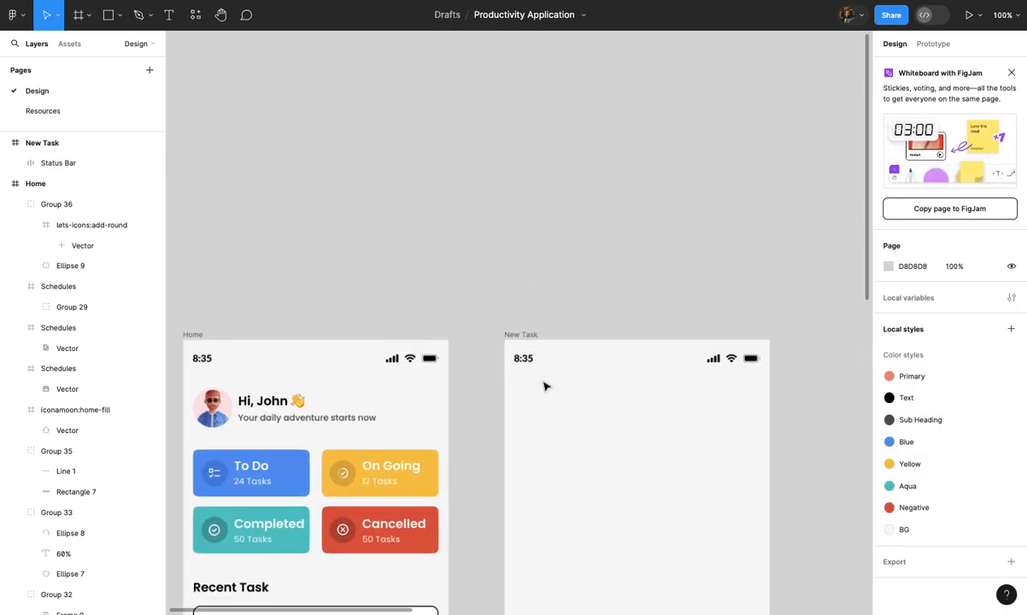
pyautogui.scroll(3, 545, 387)
pyautogui.click(547, 297)
pyautogui.hscroll(3, 547, 298)
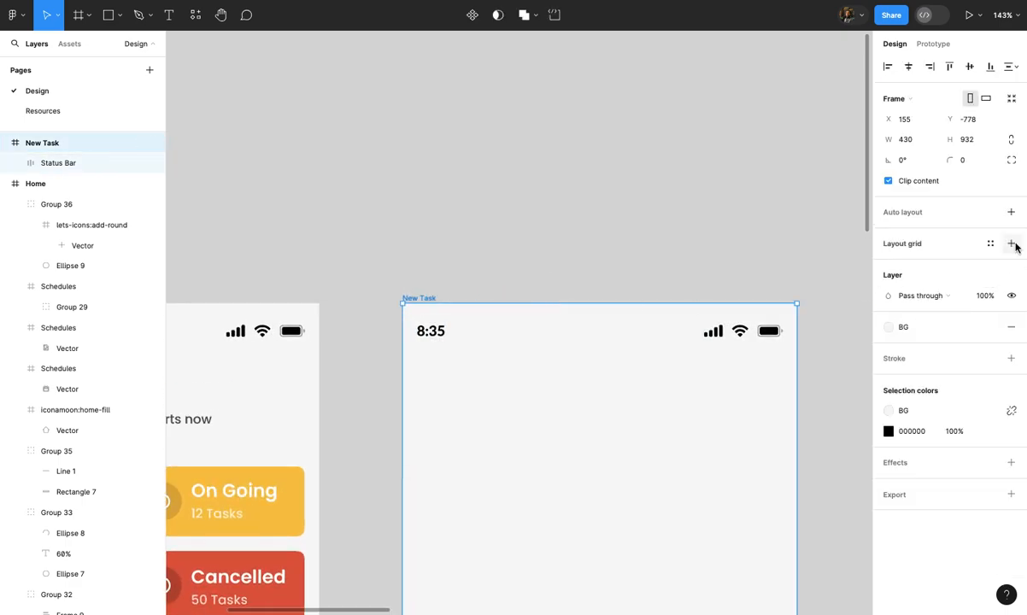
pyautogui.click(1012, 244)
pyautogui.click(888, 265)
pyautogui.click(754, 268)
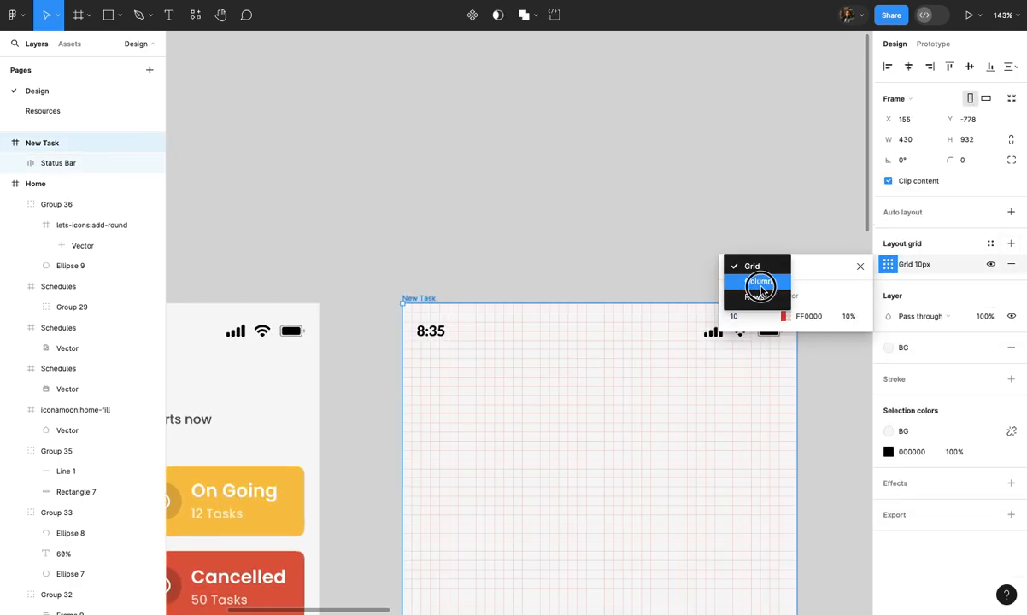
pyautogui.click(757, 285)
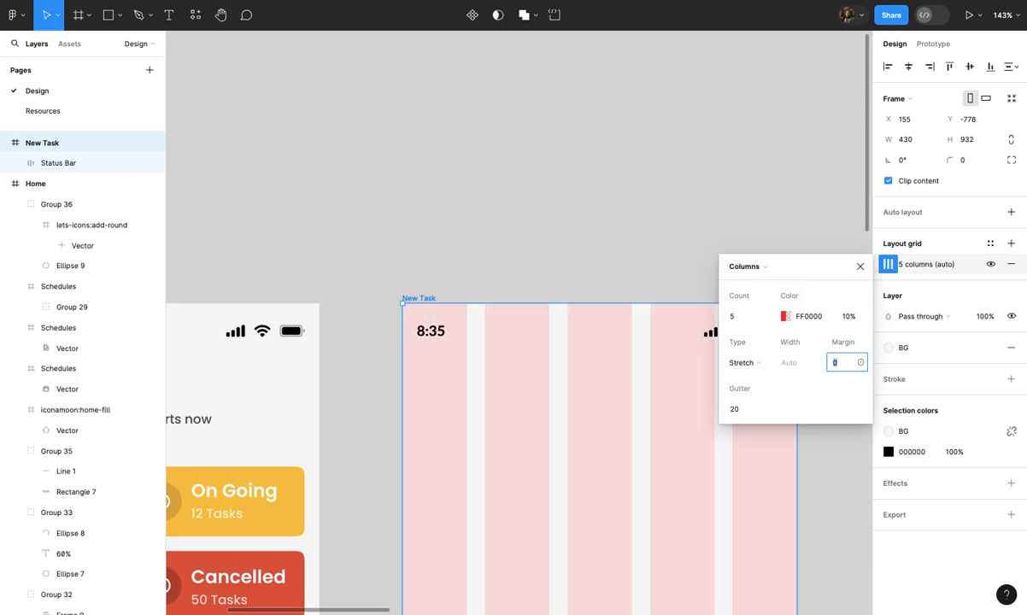
pyautogui.write('16')
pyautogui.press('Return')
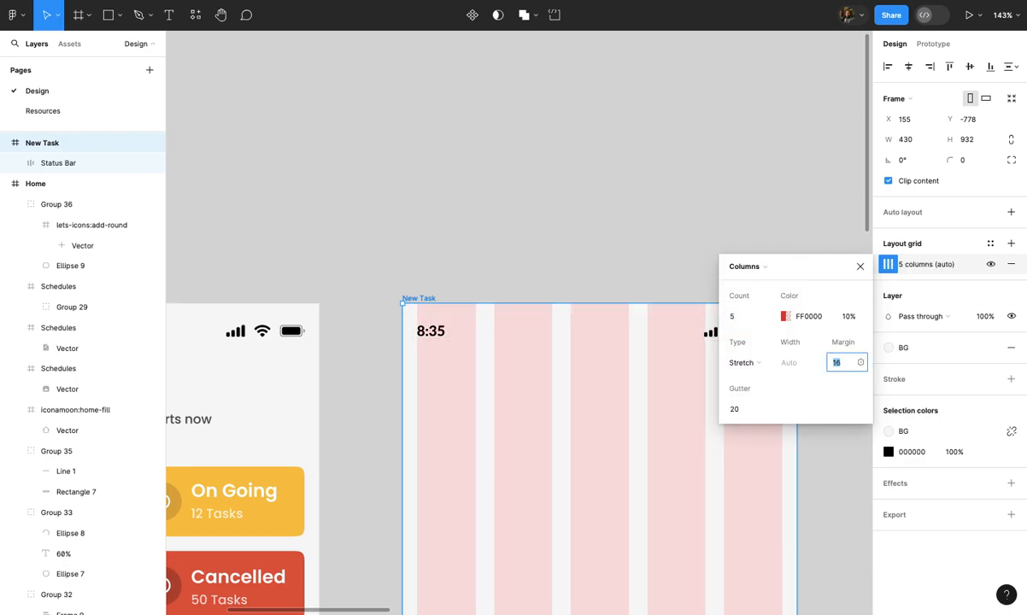
pyautogui.click(861, 268)
# Draw a 40 × 40 square below the status bar time in the New Task frame
pyautogui.click(615, 339)
pyautogui.scroll(4, 615, 342)
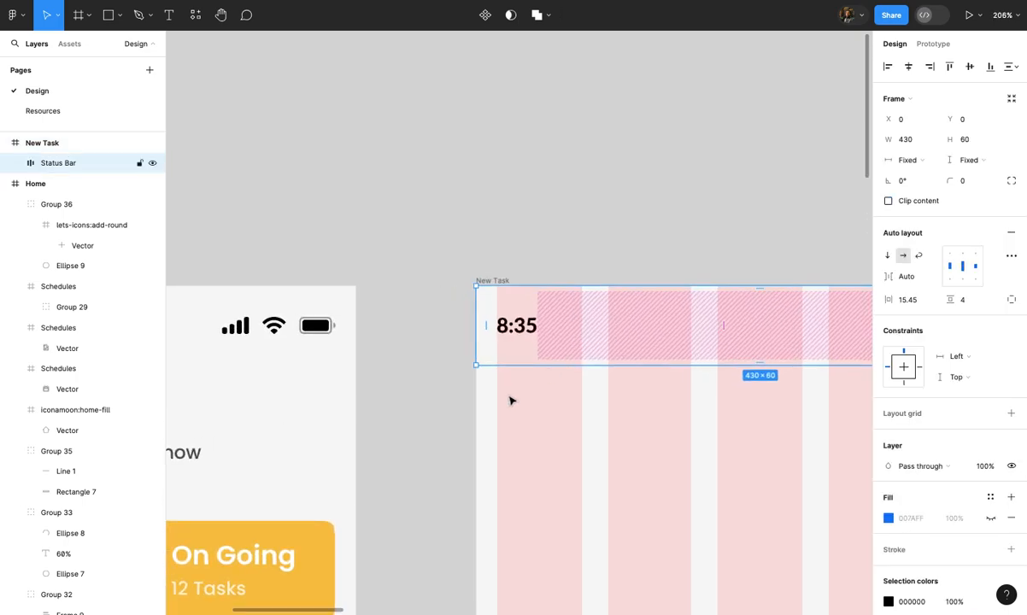
pyautogui.click(510, 400)
pyautogui.scroll(3, 537, 400)
pyautogui.press('r')
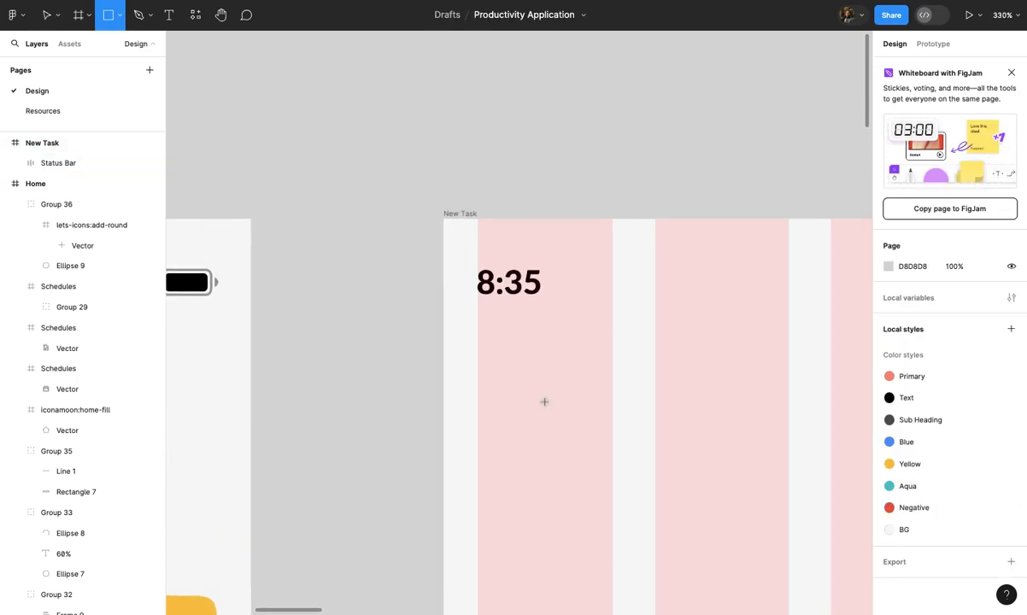
pyautogui.moveTo(522, 376); pyautogui.dragTo(502, 359)
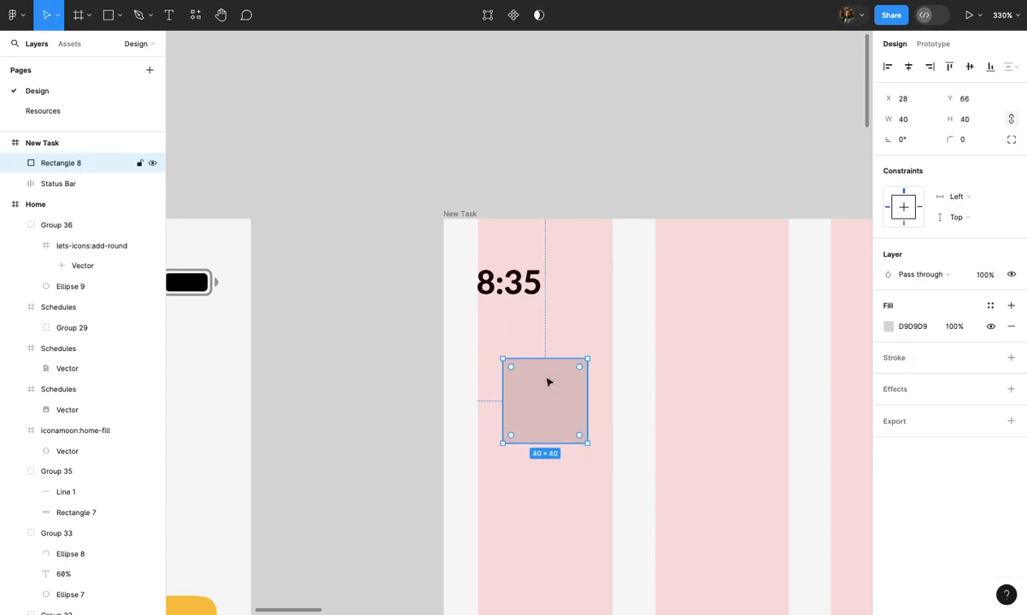
# Round the square's corners with a radius of 6 and 100% corner smoothing
pyautogui.scroll(2, 547, 382)
pyautogui.click(981, 140)
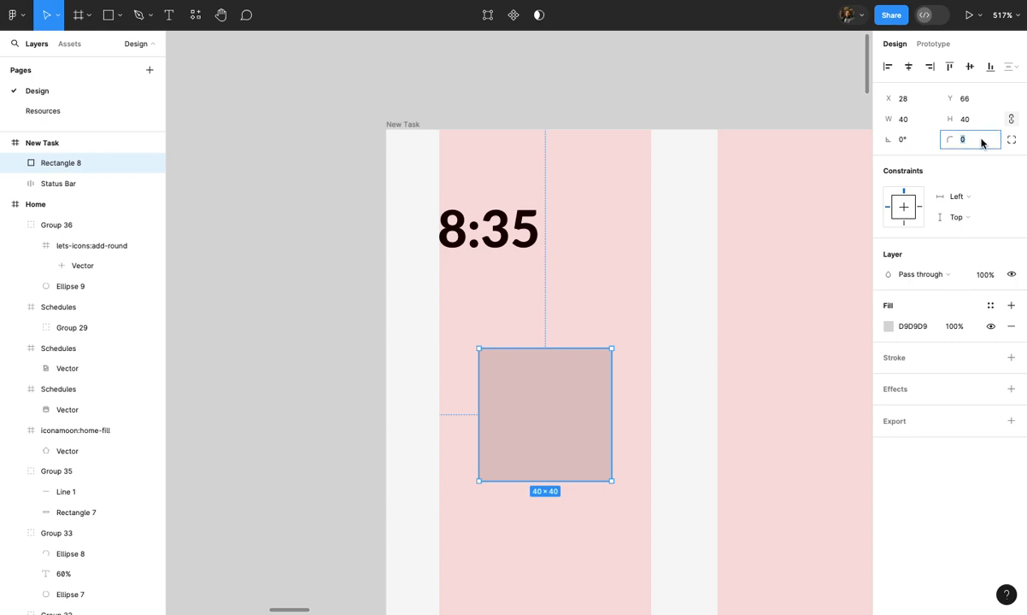
pyautogui.write('2')
pyautogui.press('Return')
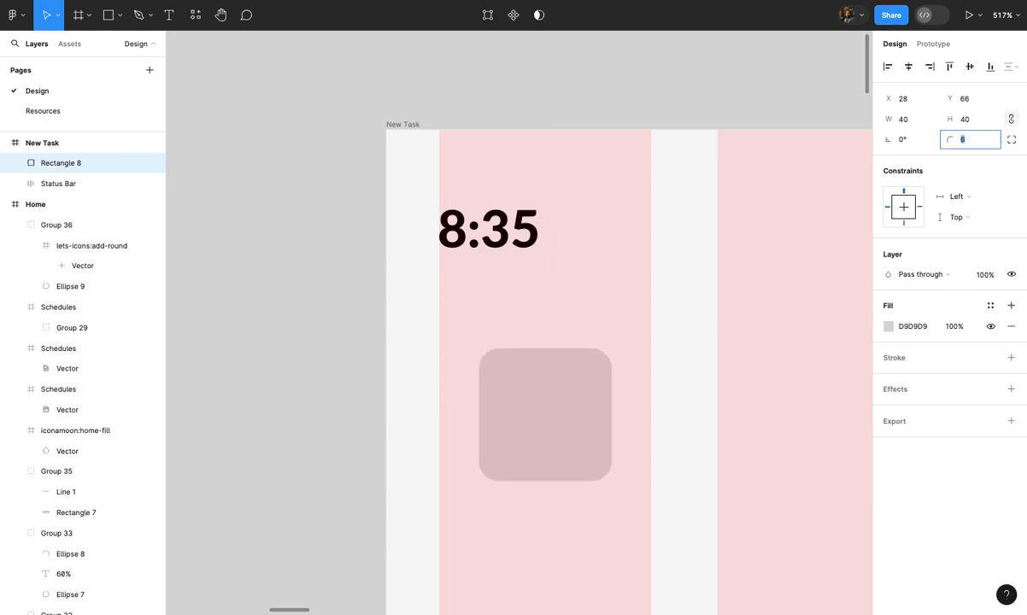
pyautogui.click(1013, 140)
pyautogui.moveTo(733, 241); pyautogui.dragTo(856, 241)
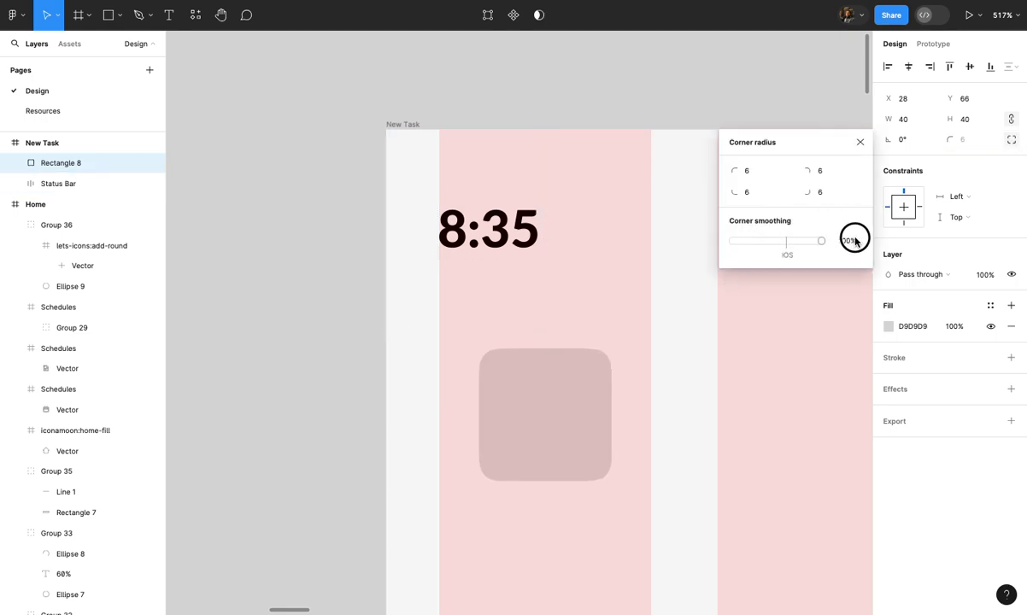
pyautogui.click(859, 143)
# Copy the X vector from inside the Cancelled card's icon on the Home screen
pyautogui.click(759, 236)
pyautogui.scroll(-6, 695, 237)
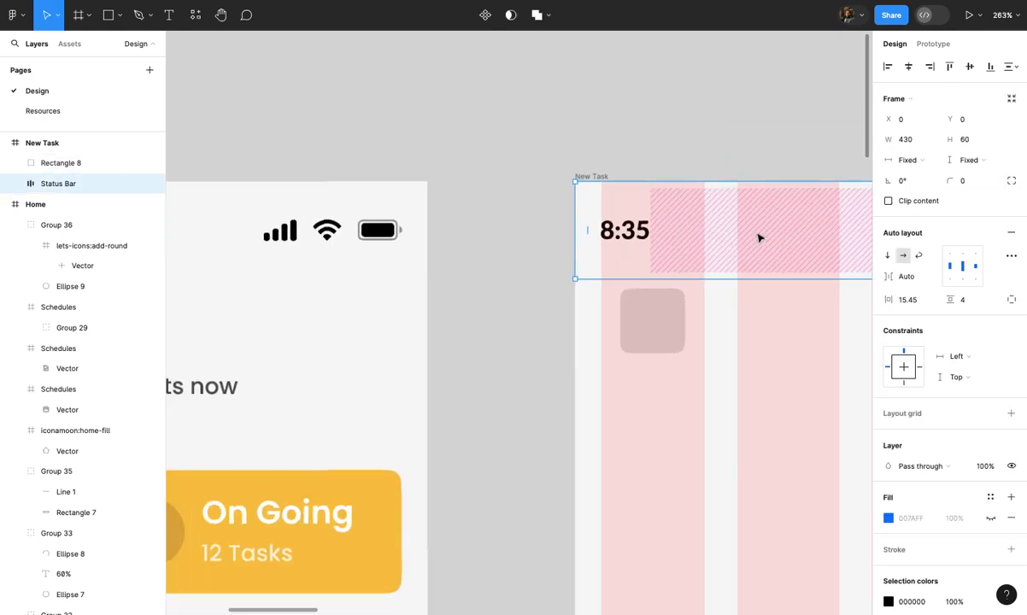
pyautogui.scroll(-3, 694, 302)
pyautogui.hscroll(-2, 694, 303)
pyautogui.click(649, 277)
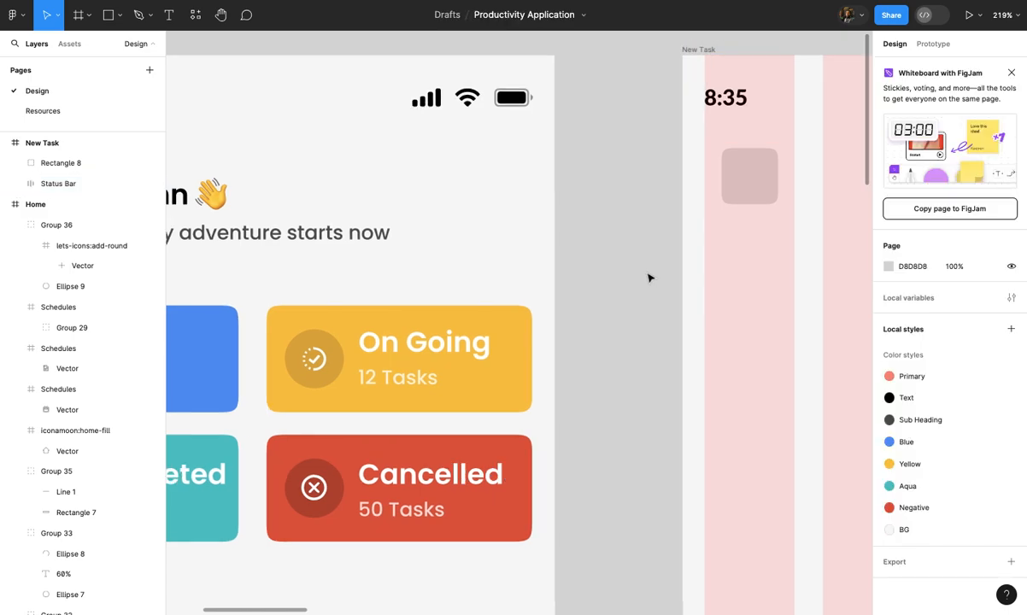
pyautogui.scroll(4, 648, 275)
pyautogui.hscroll(5, 649, 275)
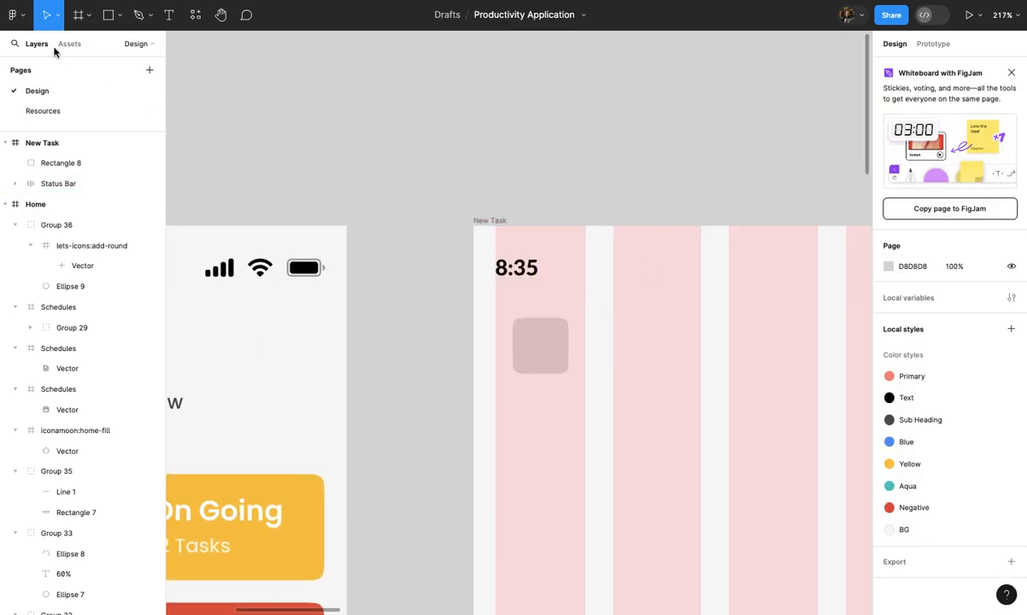
pyautogui.scroll(6, 245, 373)
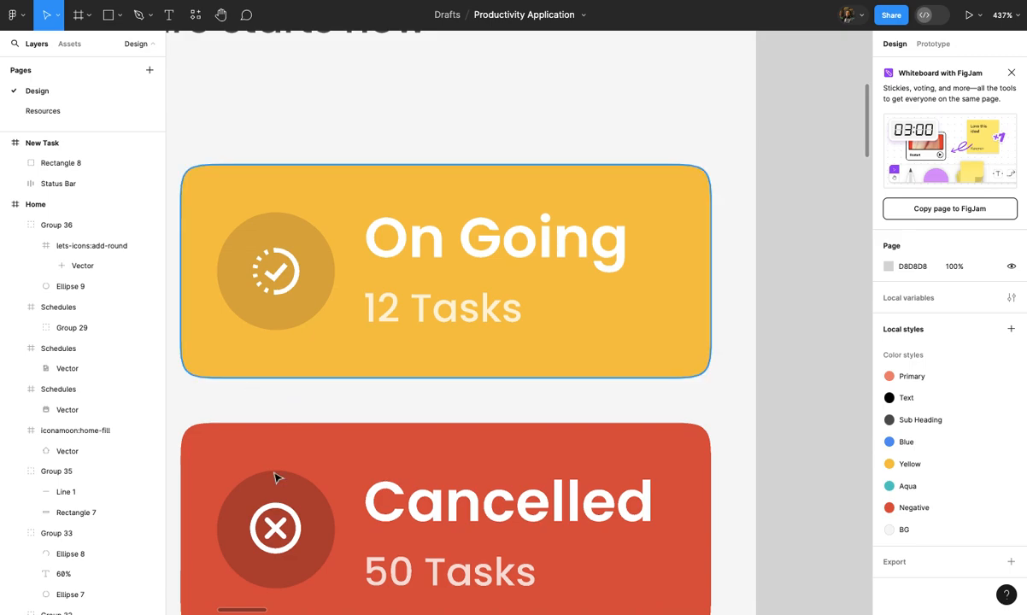
pyautogui.scroll(6, 275, 478)
pyautogui.click(339, 457)
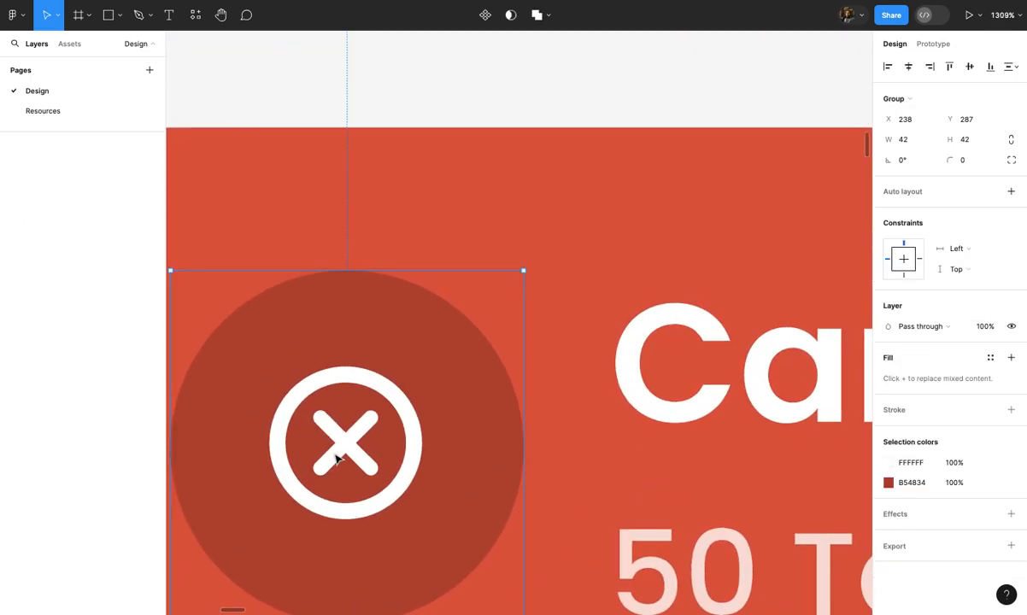
pyautogui.doubleClick(359, 441)
pyautogui.doubleClick(361, 446)
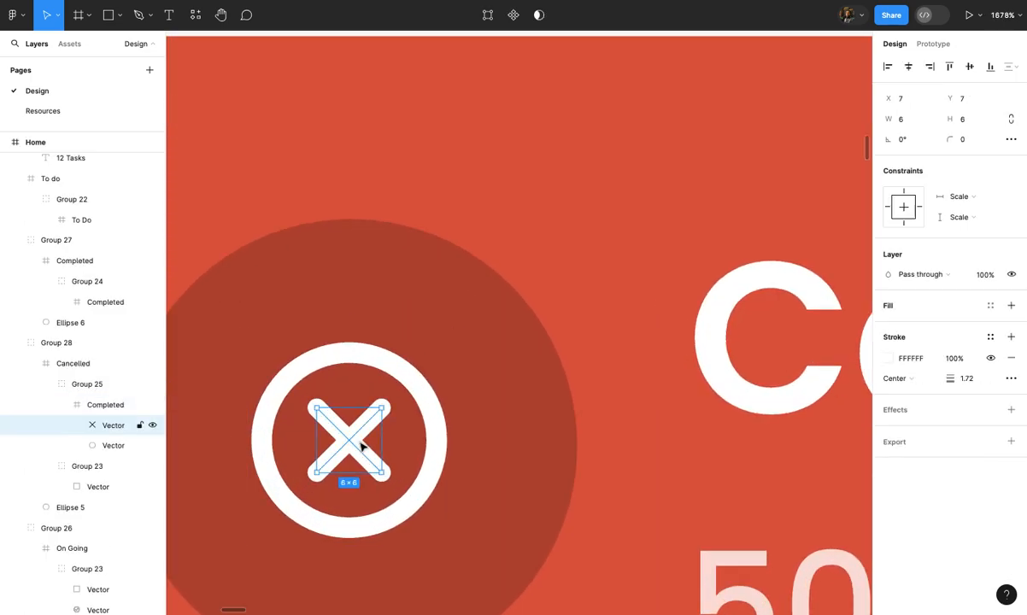
# Group the rounded square on the New Task screen and paste the X vector into that group
pyautogui.scroll(-4, 359, 448)
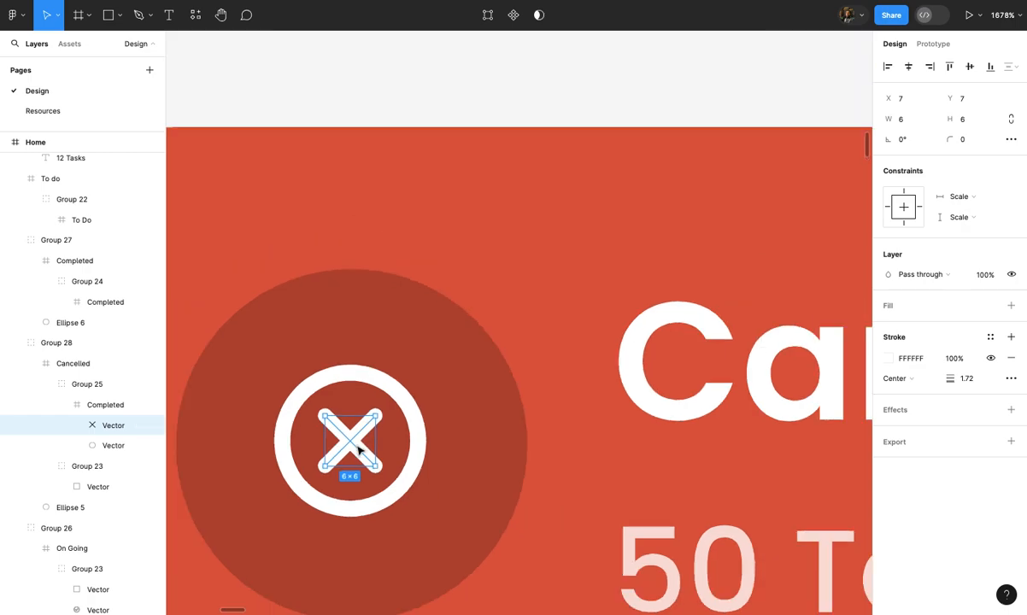
pyautogui.scroll(-5, 326, 498)
pyautogui.hscroll(5, 325, 498)
pyautogui.scroll(4, 326, 499)
pyautogui.hscroll(5, 326, 498)
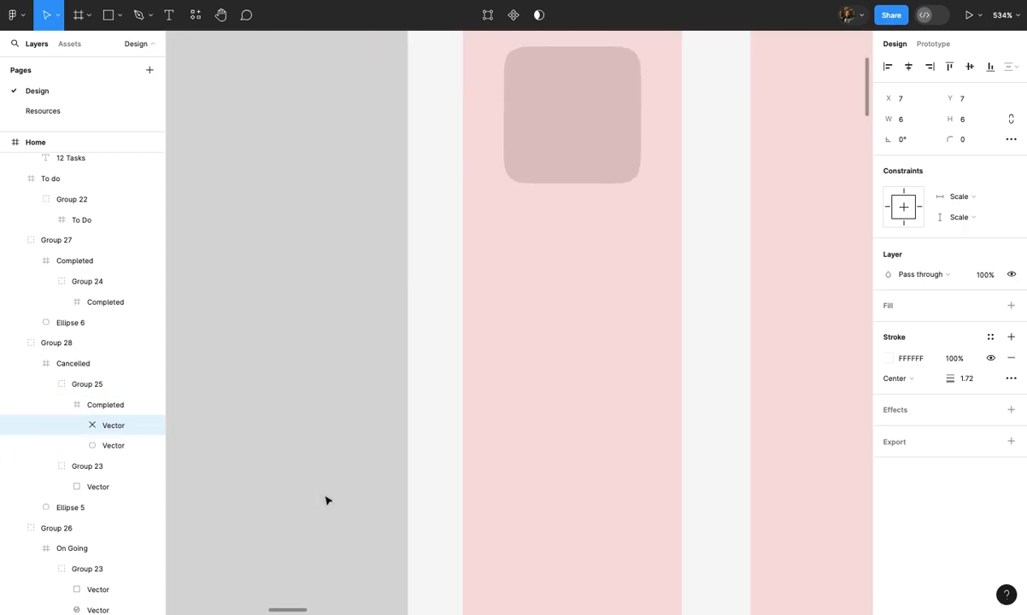
pyautogui.scroll(5, 367, 467)
pyautogui.click(397, 454)
pyautogui.scroll(3, 396, 454)
pyautogui.press('super+g')
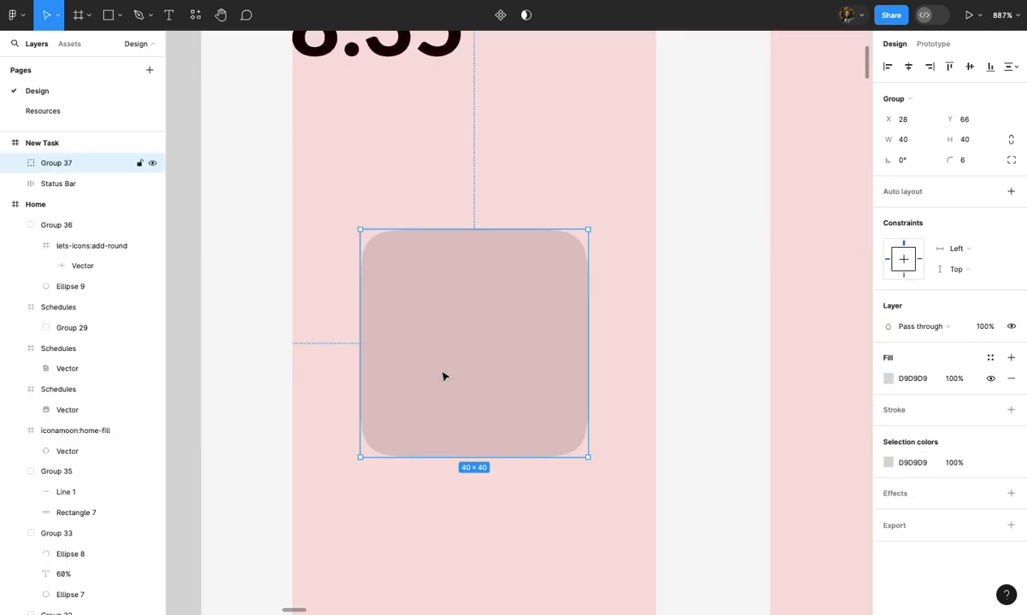
pyautogui.doubleClick(443, 376)
pyautogui.press('super+v')
# Try enlarging the pasted X with a plain resize, and undo the change
pyautogui.moveTo(424, 291); pyautogui.dragTo(513, 298)
pyautogui.click(734, 362)
pyautogui.scroll(-5, 735, 368)
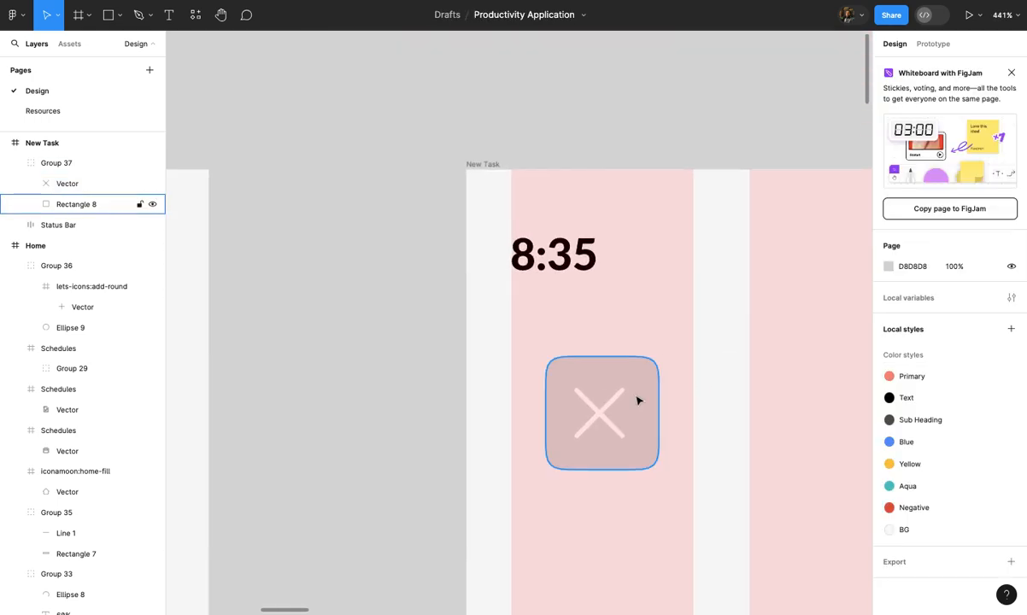
pyautogui.hotkey('ctrl', 'z')
# Enlarge the X to 14 × 14 from its centre with the Scale tool and set its stroke weight to 3
pyautogui.scroll(5, 611, 403)
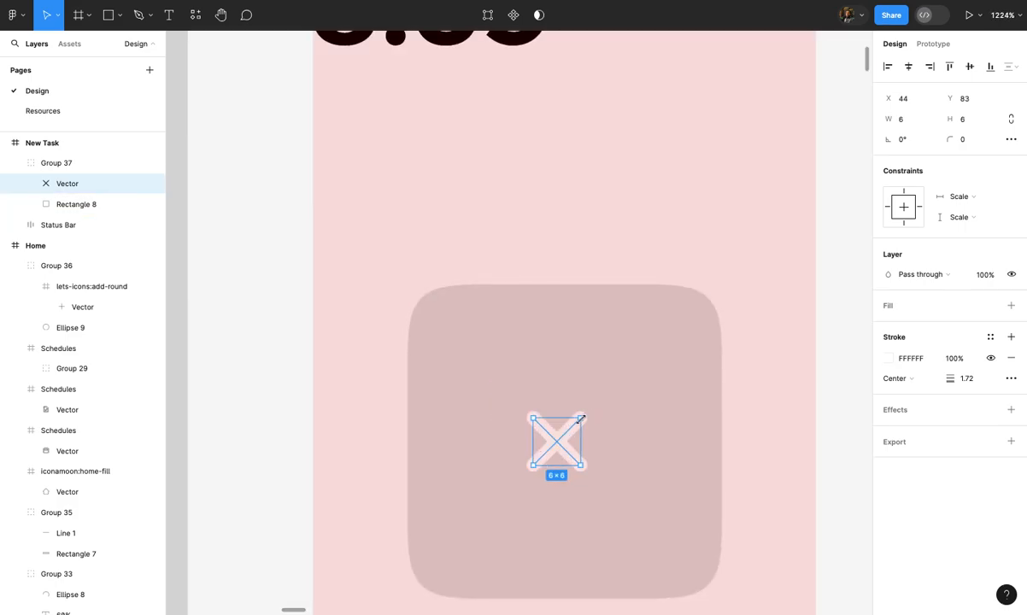
pyautogui.press('k')
pyautogui.moveTo(592, 405); pyautogui.dragTo(607, 386)
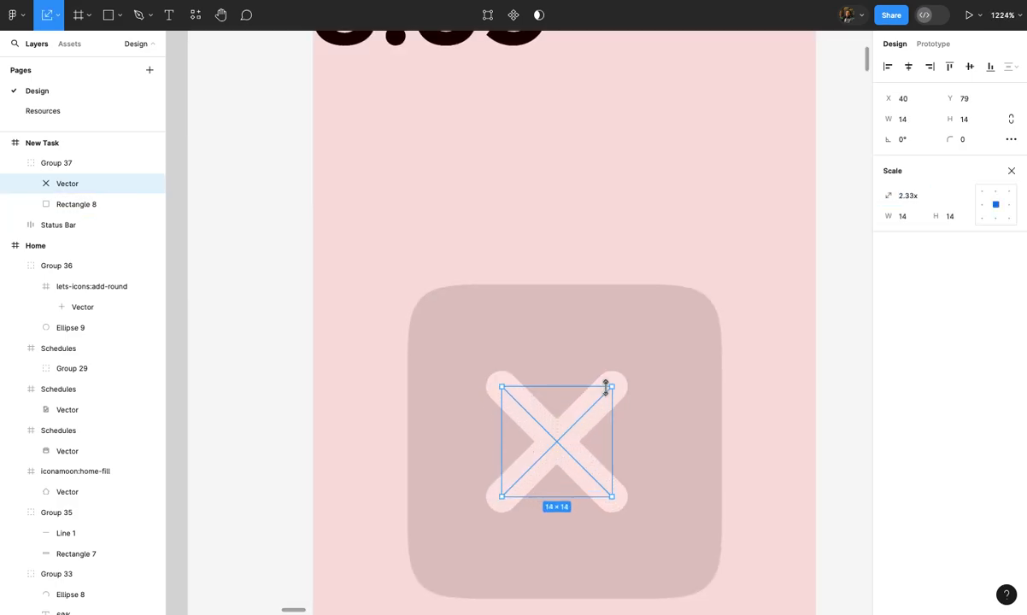
pyautogui.click(1011, 171)
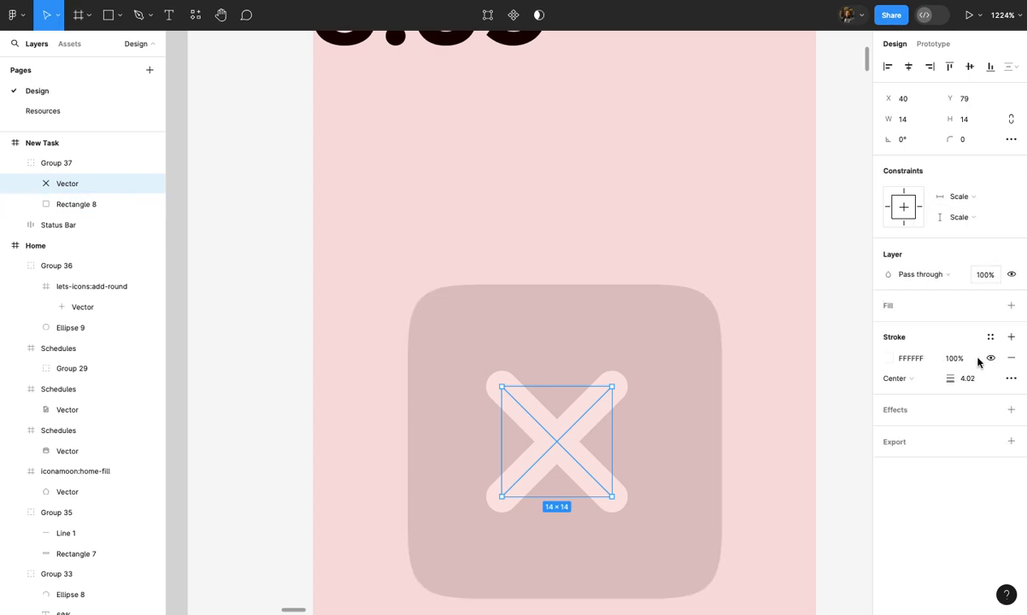
pyautogui.write('3')
pyautogui.press('Return')
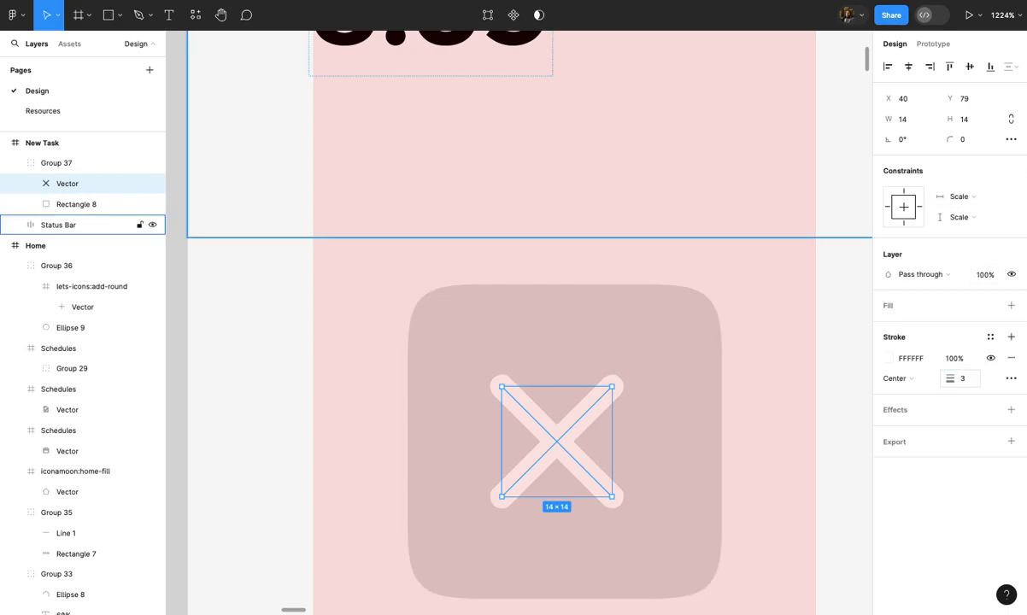
# Change the X's stroke colour to black, 000000
pyautogui.click(888, 358)
pyautogui.moveTo(729, 315); pyautogui.dragTo(621, 612)
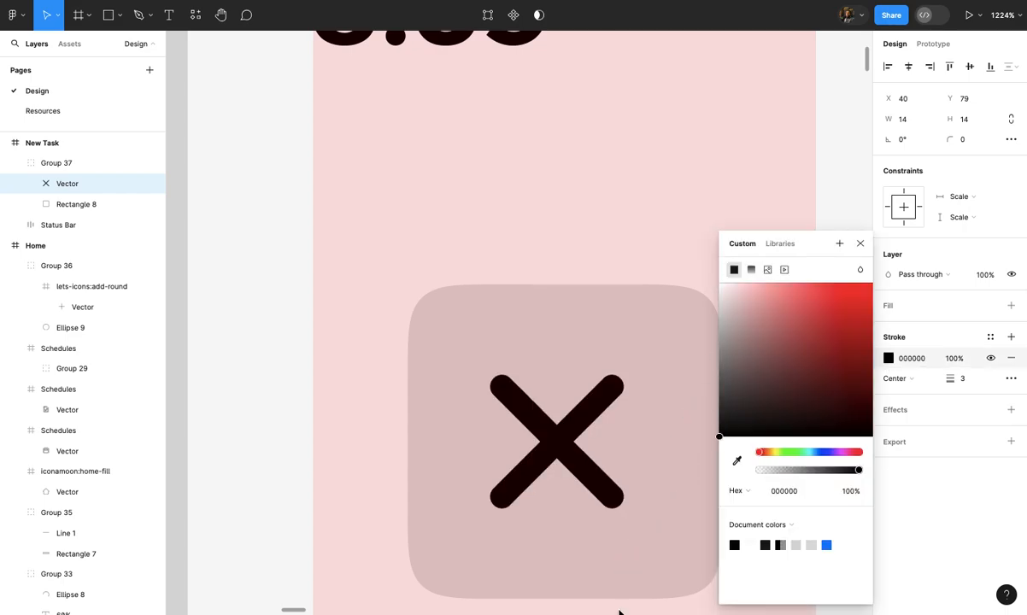
pyautogui.click(632, 309)
# Hide the column layout grid of the New Task frame
pyautogui.scroll(-6, 665, 252)
pyautogui.click(665, 254)
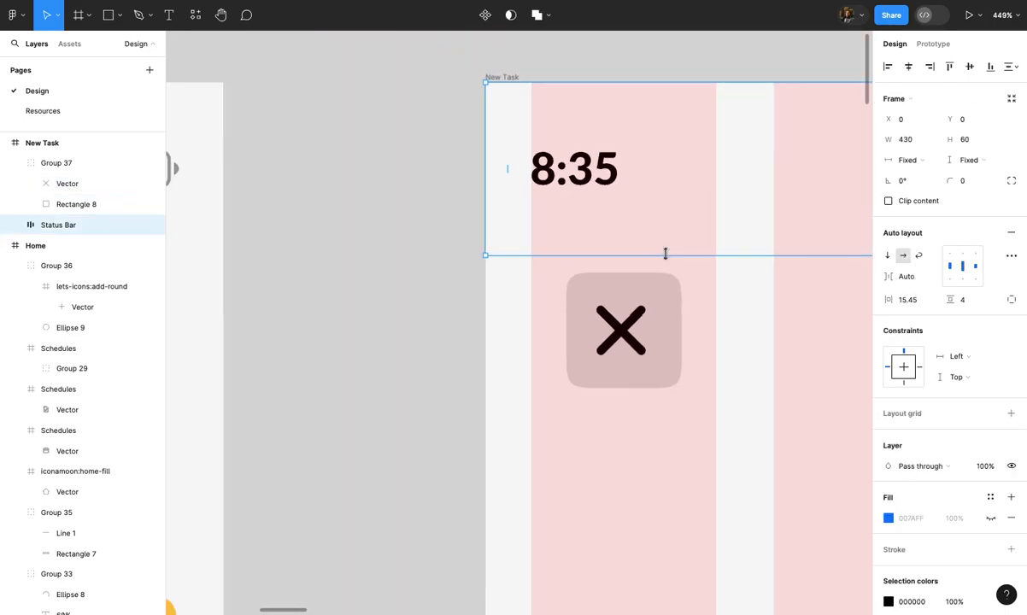
pyautogui.scroll(-4, 666, 254)
pyautogui.click(712, 308)
pyautogui.click(443, 290)
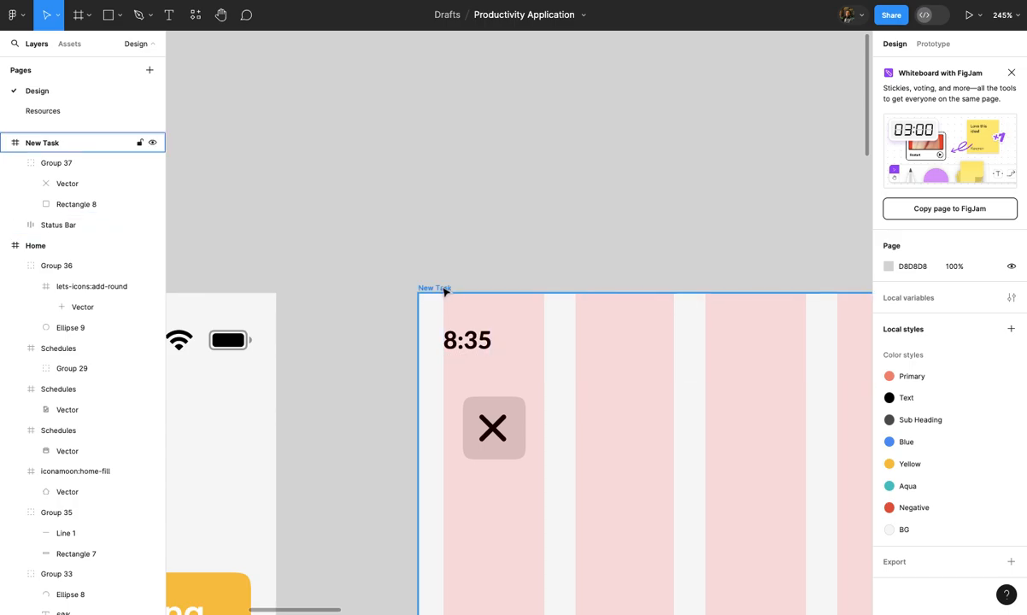
pyautogui.click(990, 285)
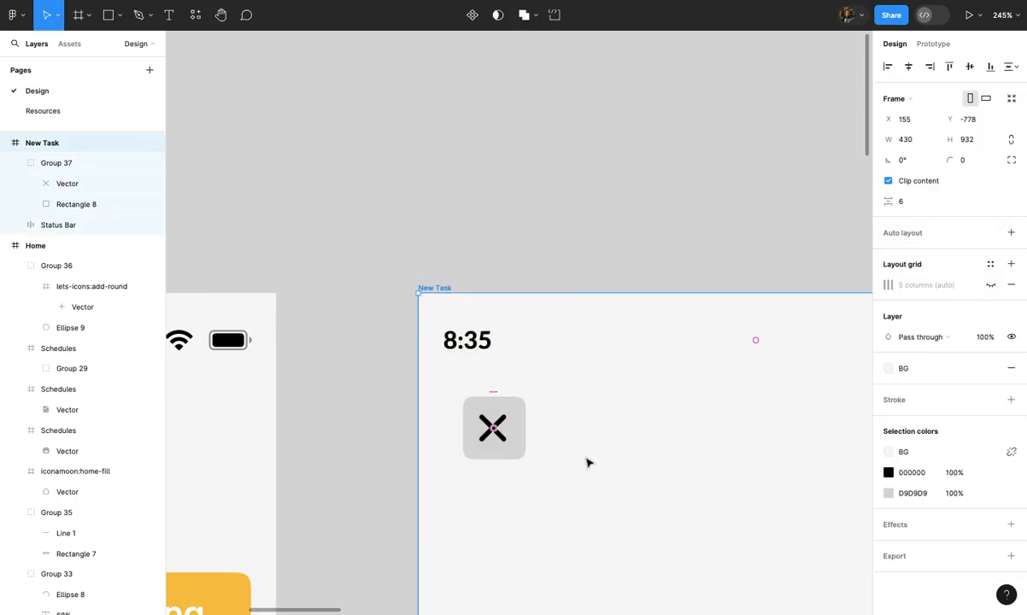
# Lighten the close button's square background to E5E5E5
pyautogui.scroll(5, 588, 463)
pyautogui.click(459, 418)
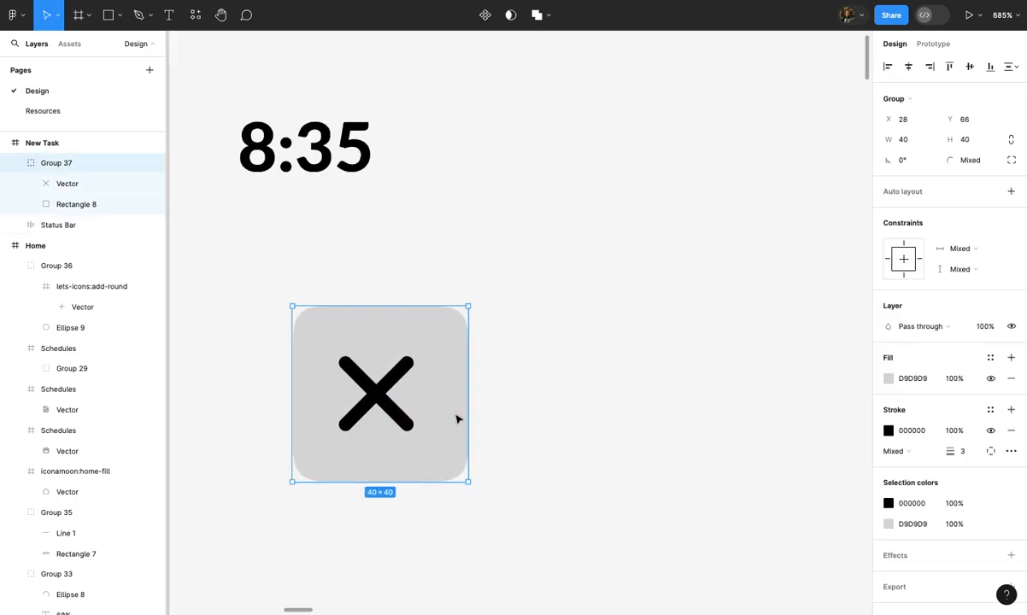
pyautogui.click(890, 528)
pyautogui.click(718, 306)
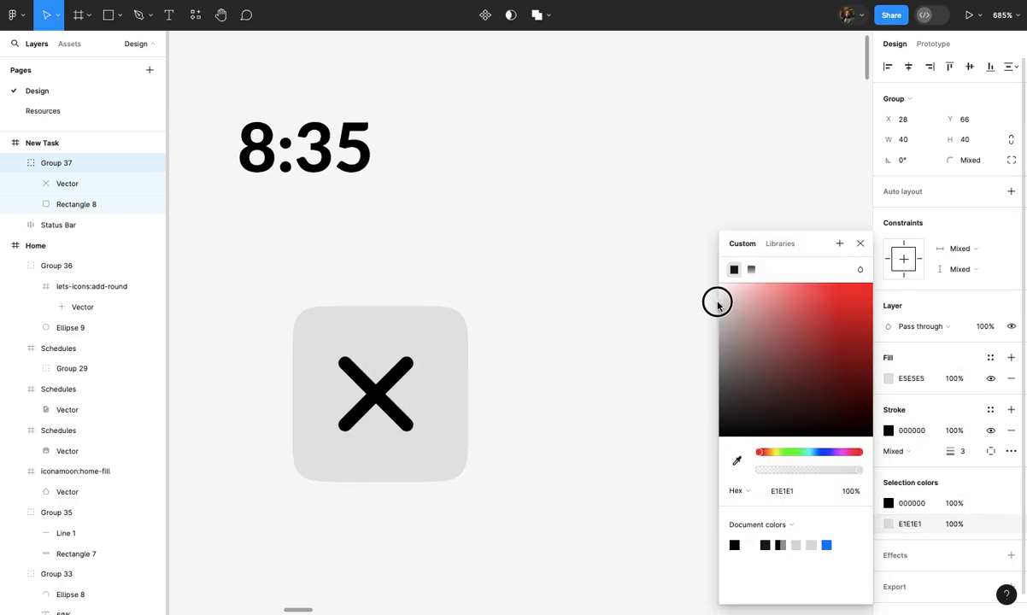
pyautogui.click(645, 342)
# Show the column layout grid of the New Task frame again
pyautogui.hotkey('shift', '1')
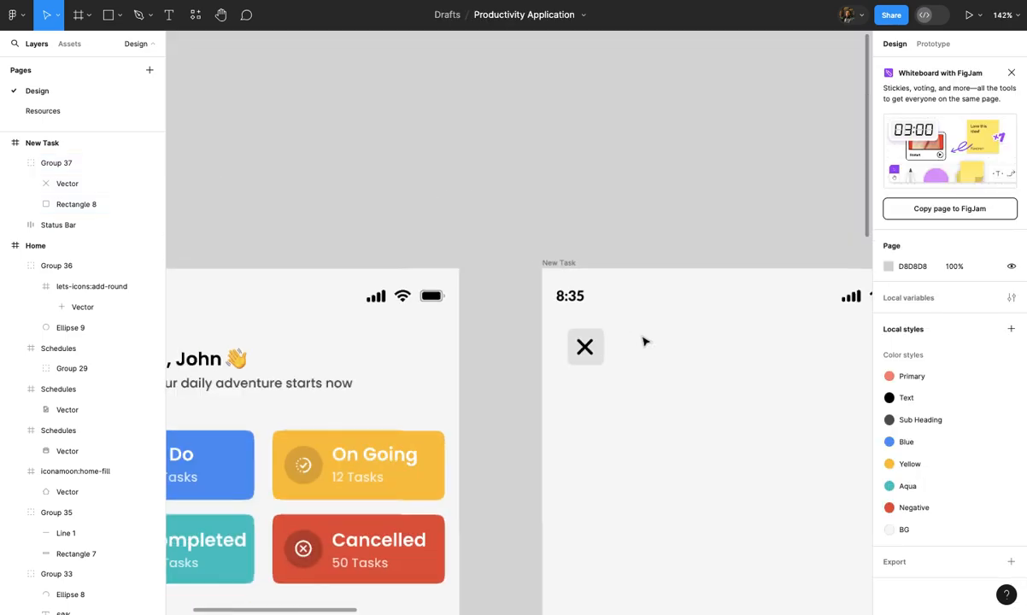
pyautogui.scroll(3, 646, 342)
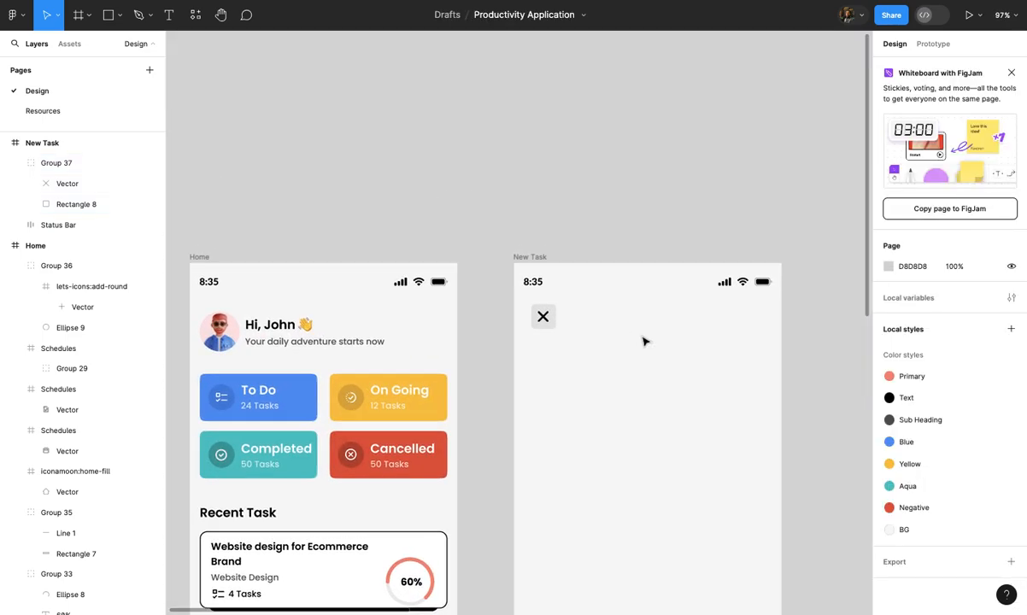
pyautogui.click(466, 254)
pyautogui.click(467, 254)
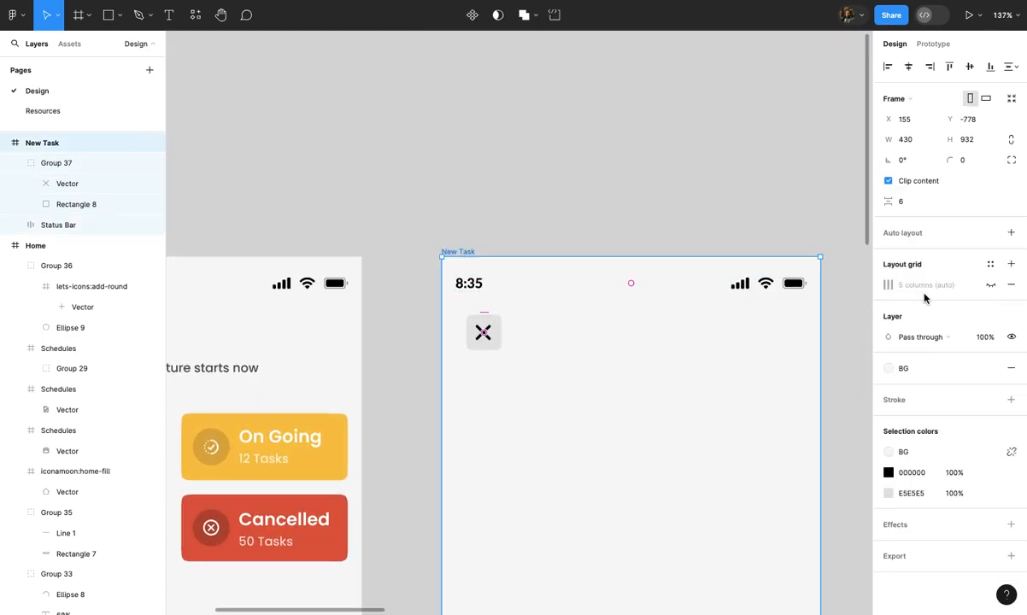
pyautogui.click(991, 286)
pyautogui.click(608, 408)
pyautogui.scroll(3, 564, 413)
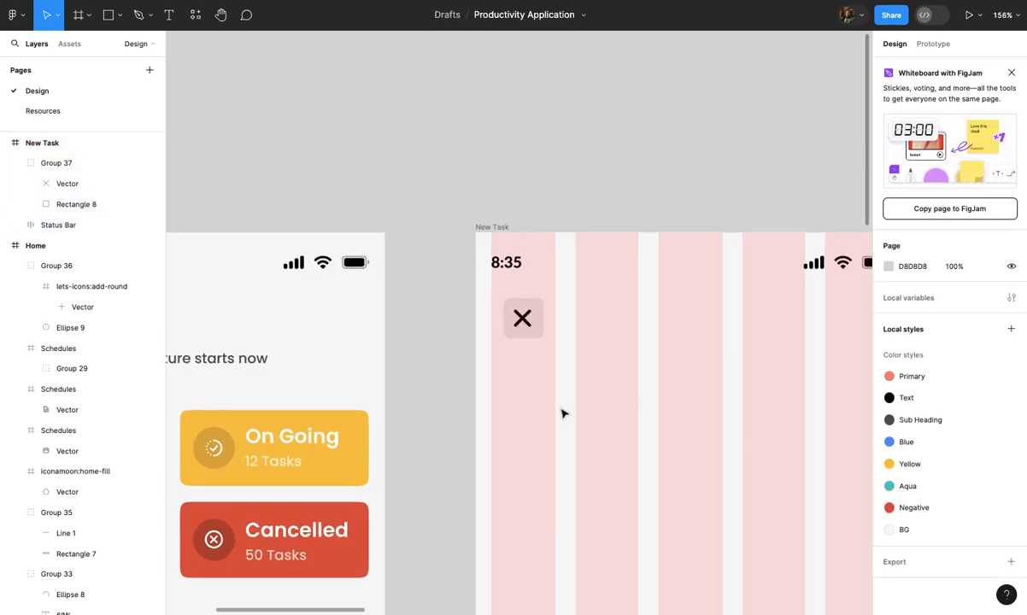
# Start a text layer below the close button and set the text style to left-aligned Poppins
pyautogui.press('t')
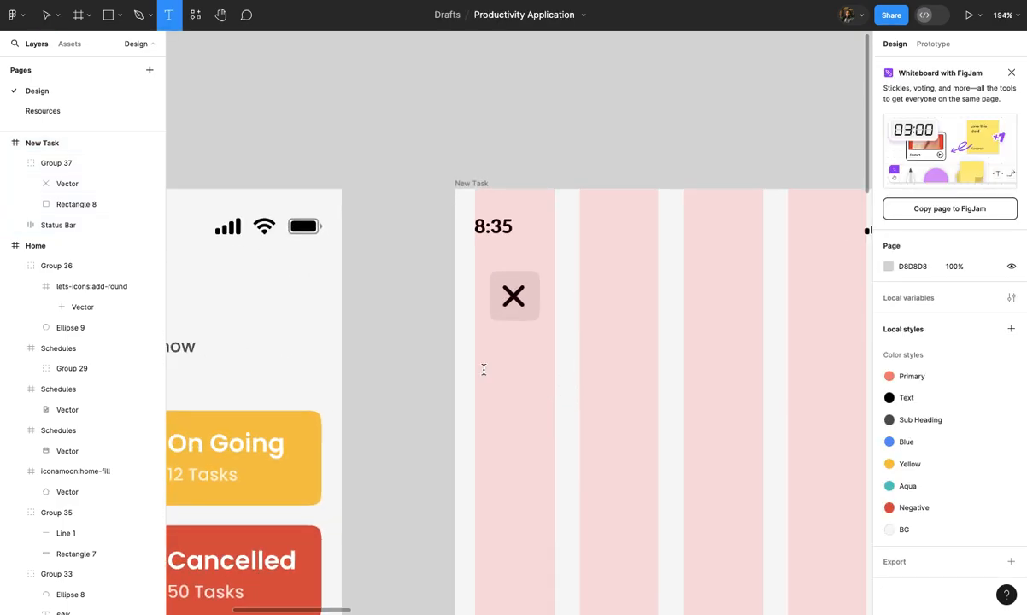
pyautogui.click(484, 369)
pyautogui.write('n')
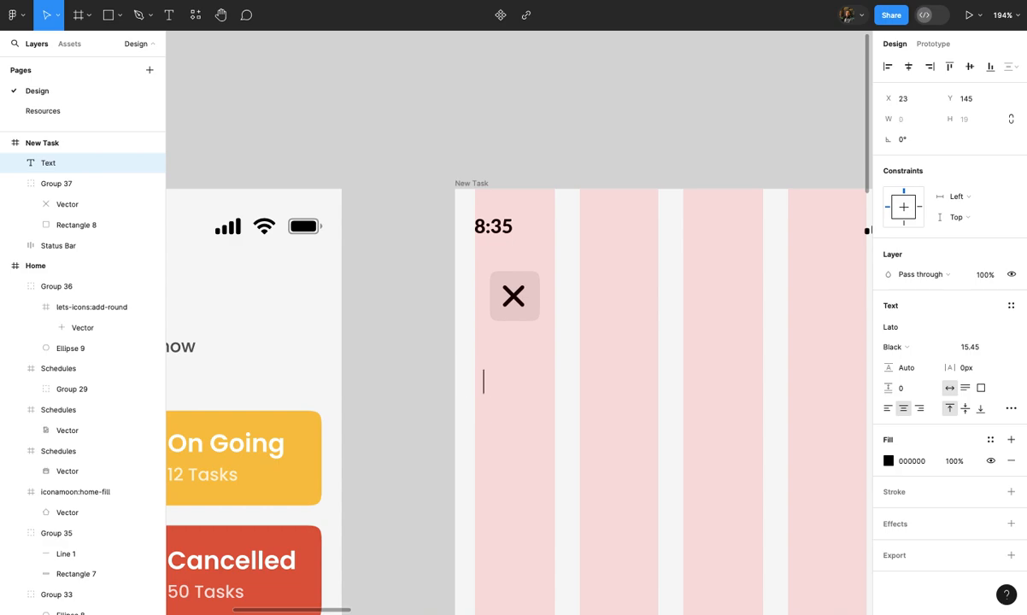
pyautogui.click(888, 408)
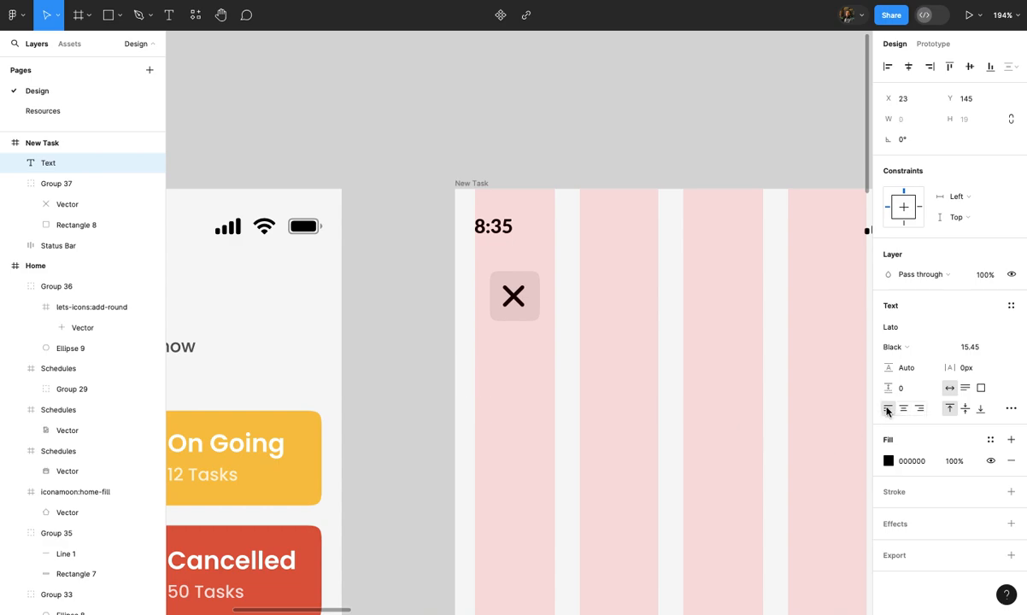
pyautogui.click(894, 328)
pyautogui.write('poppins')
pyautogui.click(762, 360)
pyautogui.press('Escape')
# Add the title "New Task" below the close button, flush with the first grid column at X 16, Y 140
pyautogui.press('t')
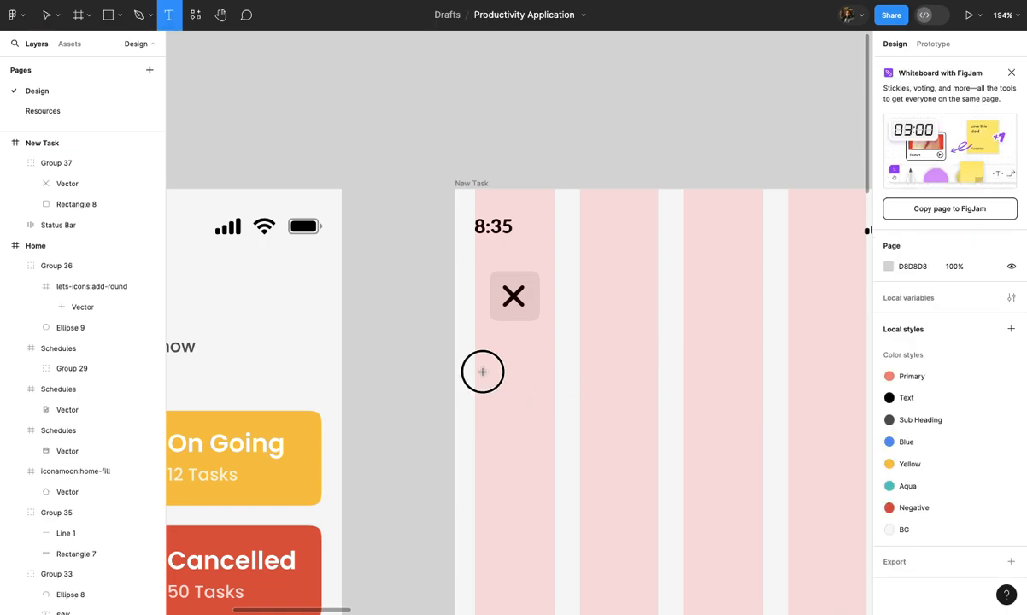
pyautogui.click(482, 373)
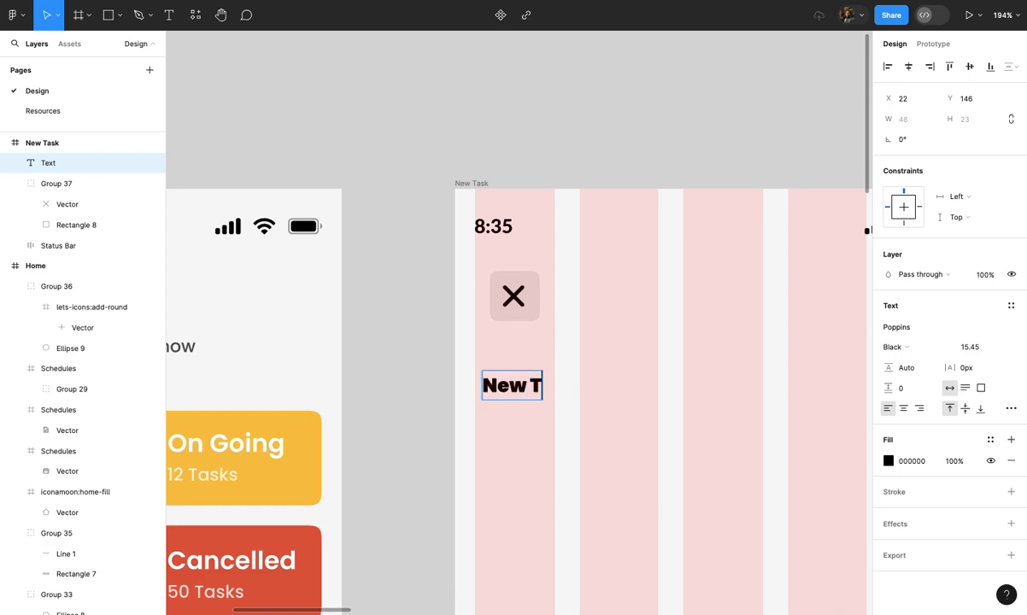
pyautogui.press('Escape')
pyautogui.scroll(5, 517, 426)
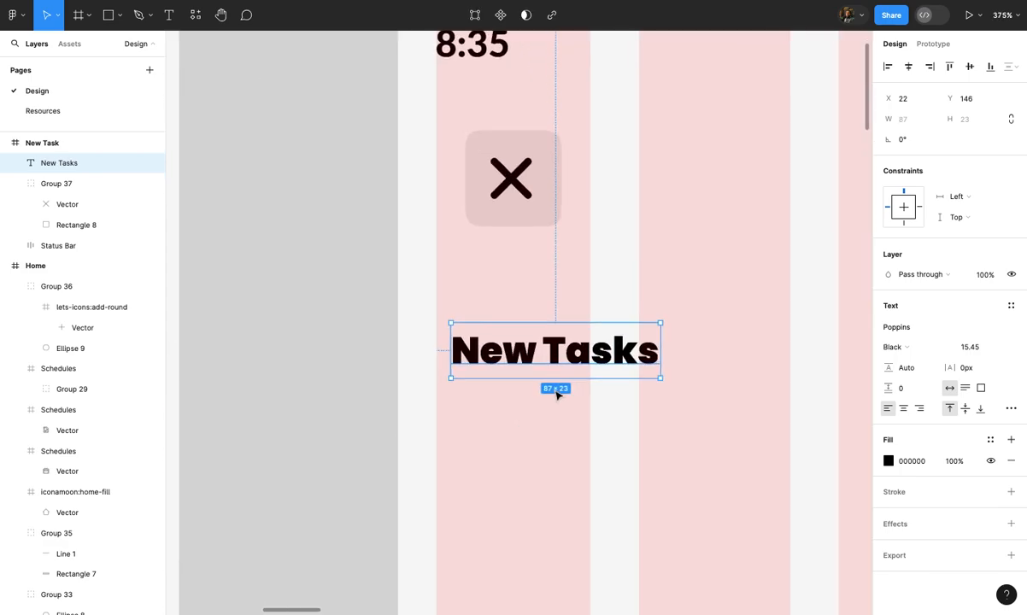
pyautogui.moveTo(573, 377); pyautogui.dragTo(559, 363)
pyautogui.doubleClick(596, 341)
pyautogui.press('BackSpace')
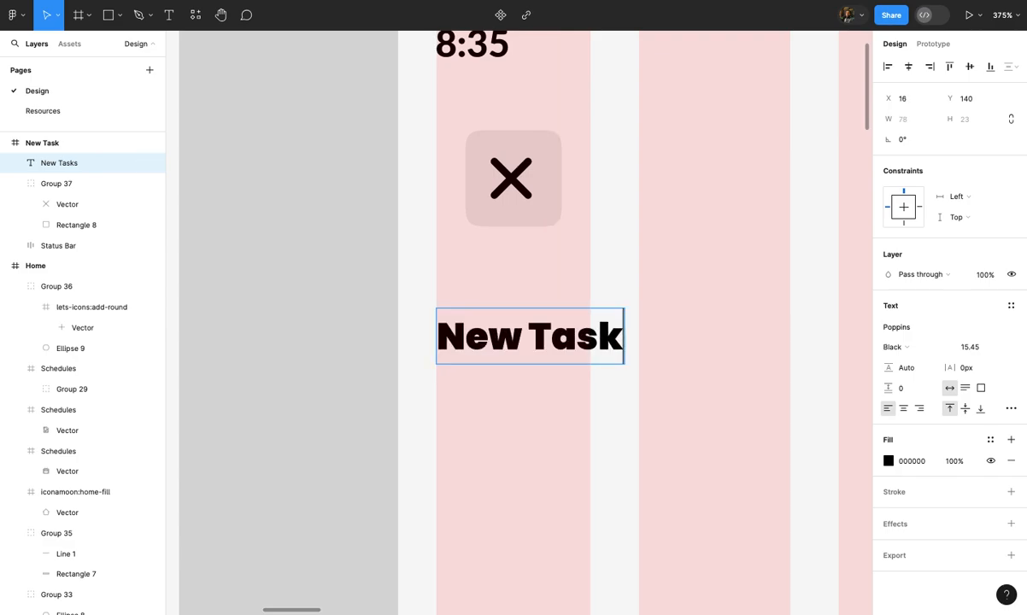
pyautogui.press('Escape')
# Set the New Task title's font weight to SemiBold and its size to 20
pyautogui.click(913, 343)
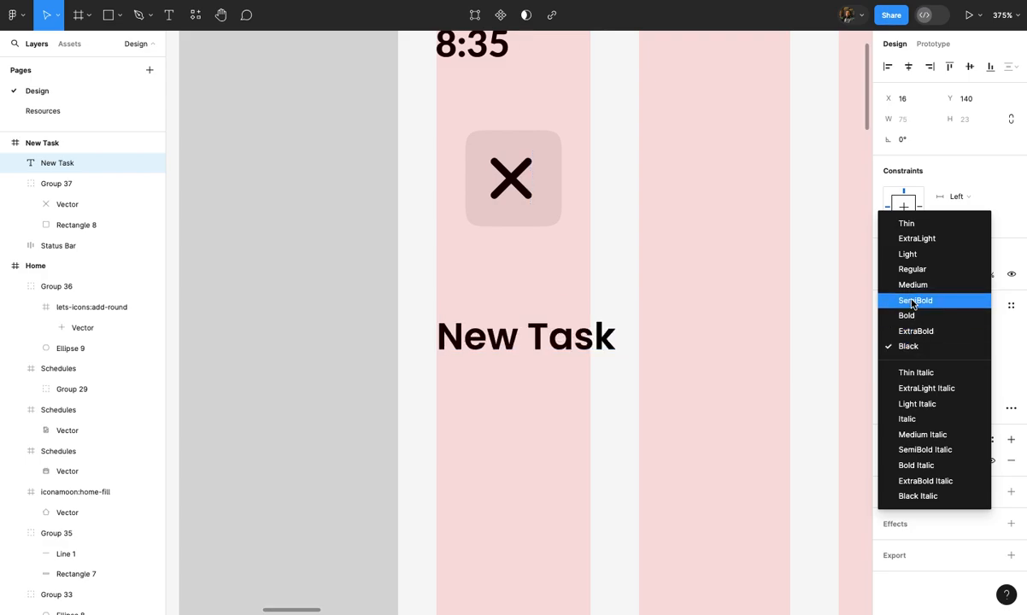
pyautogui.click(913, 300)
pyautogui.click(708, 355)
pyautogui.scroll(-5, 709, 356)
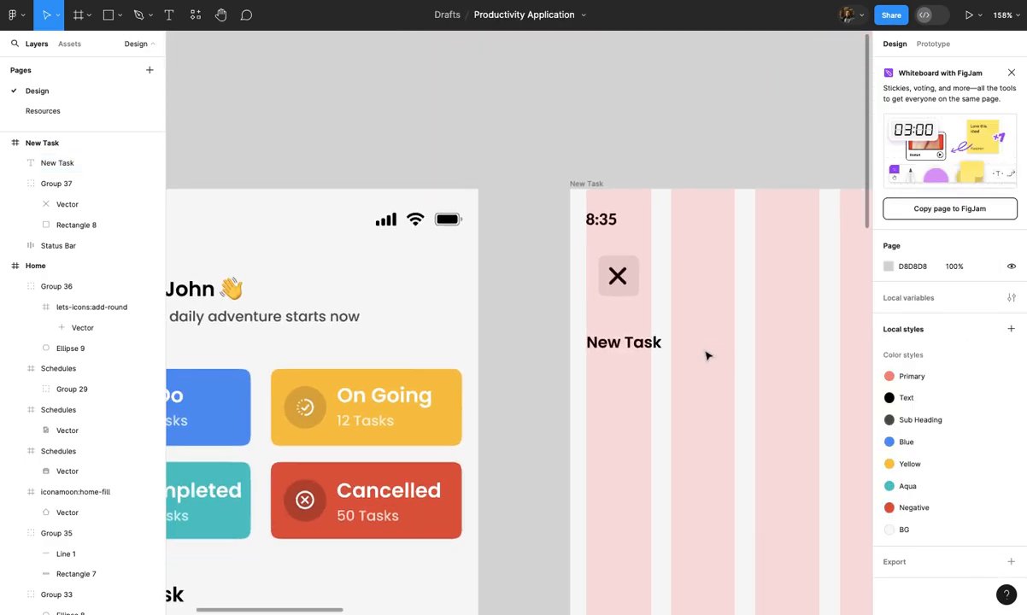
pyautogui.click(598, 346)
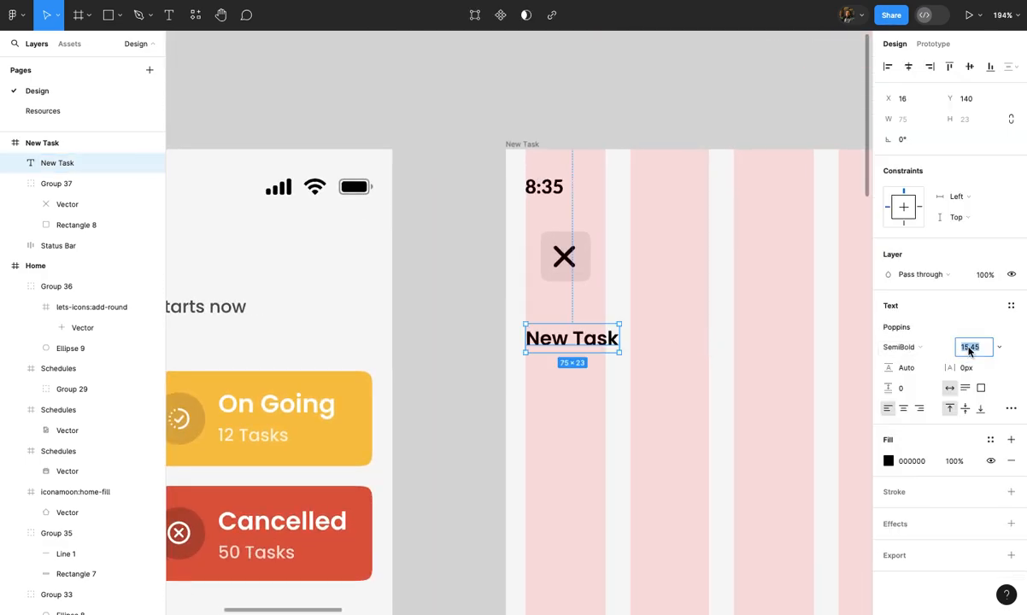
pyautogui.write('20')
pyautogui.press('Return')
pyautogui.click(768, 383)
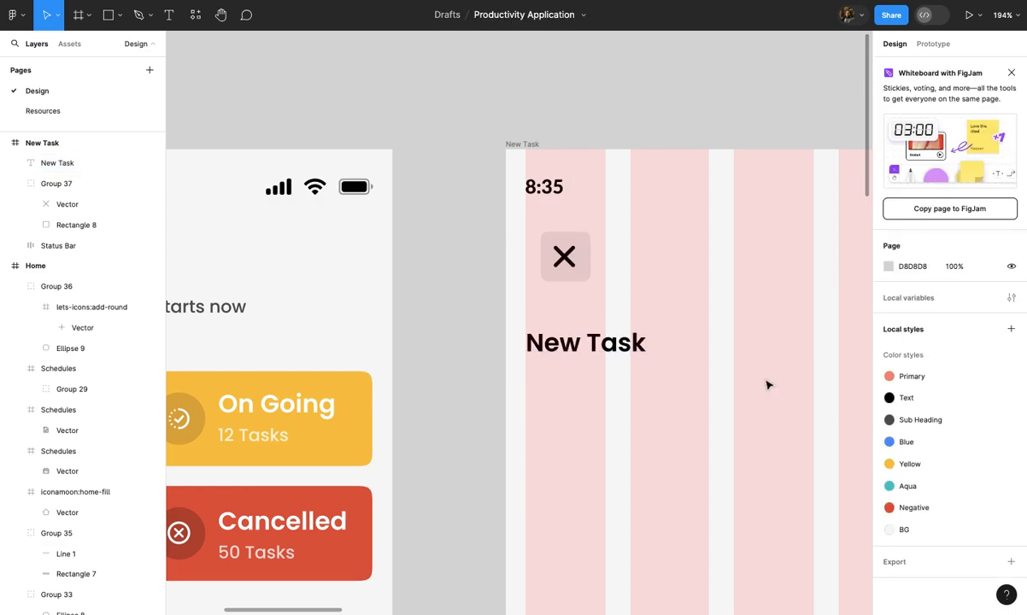
# Draw a 398 × 64 rectangle below the title, spanning all five grid columns at X 16, Y 191
pyautogui.scroll(-3, 769, 383)
pyautogui.scroll(-2, 705, 431)
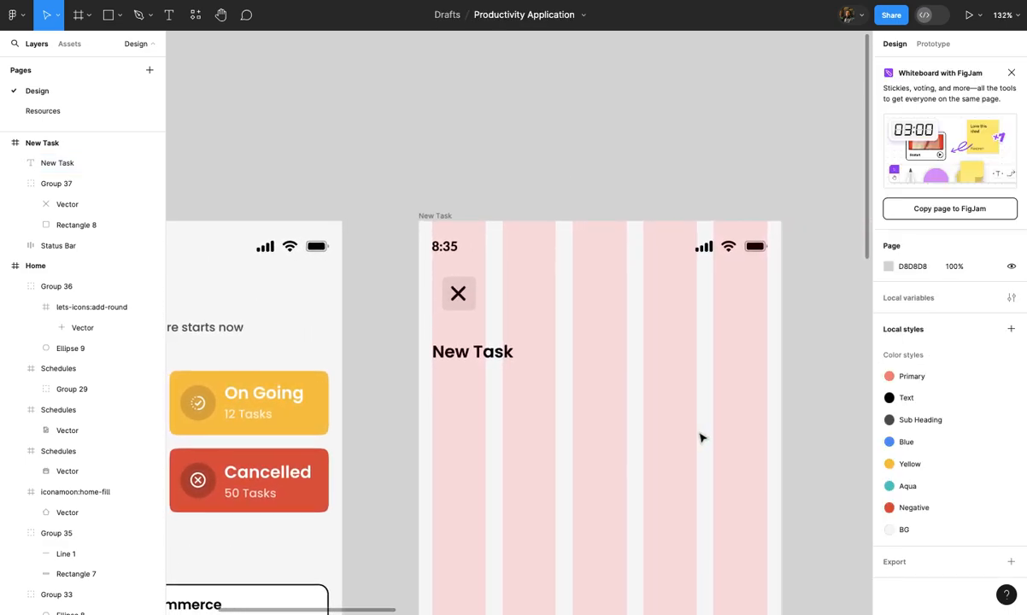
pyautogui.scroll(2, 700, 440)
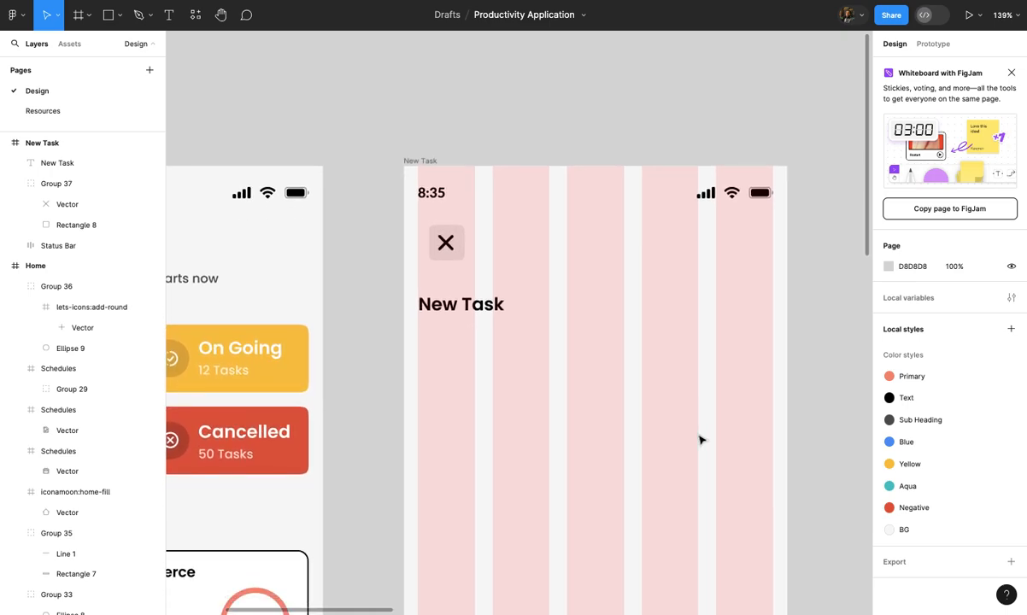
pyautogui.scroll(2, 584, 420)
pyautogui.press('r')
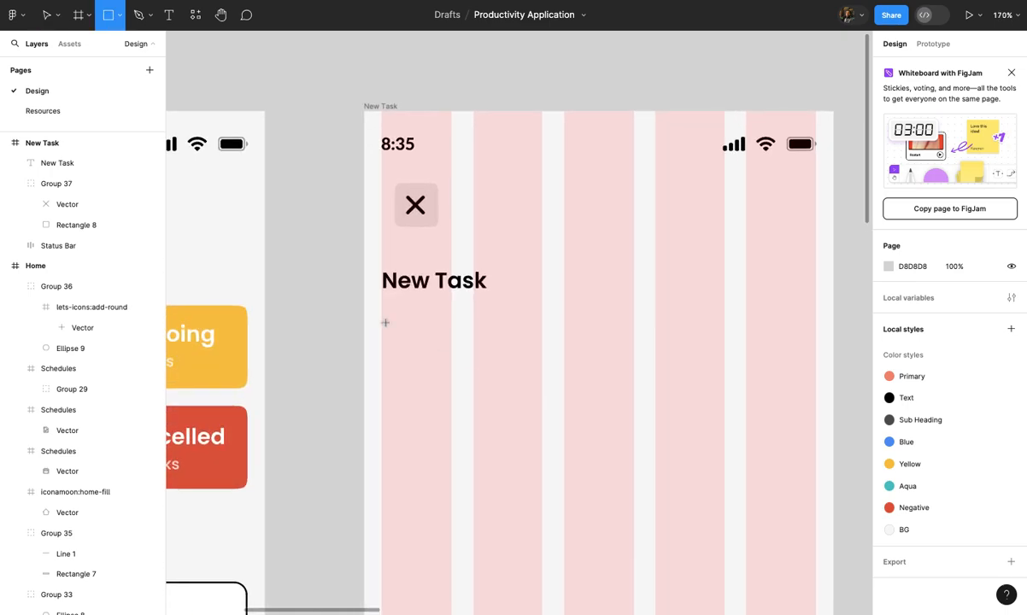
pyautogui.scroll(-3, 385, 322)
pyautogui.moveTo(383, 321)
pyautogui.mouseDown()
pyautogui.moveTo(429, 365)
pyautogui.moveTo(665, 346)
pyautogui.moveTo(650, 350)
pyautogui.mouseUp()
pyautogui.scroll(3, 665, 346)
pyautogui.scroll(10, 667, 351)
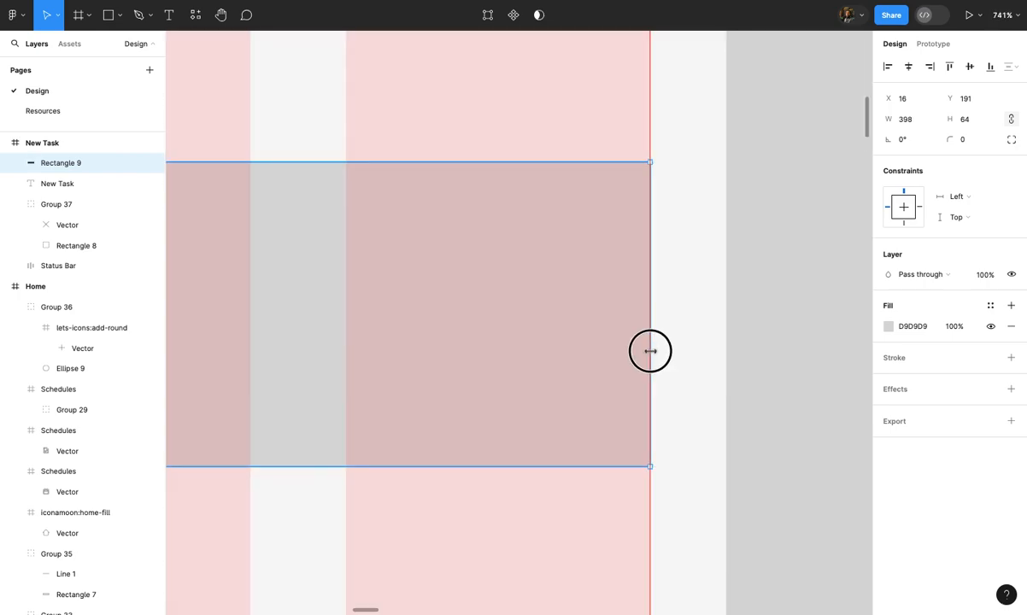
pyautogui.scroll(-10, 650, 350)
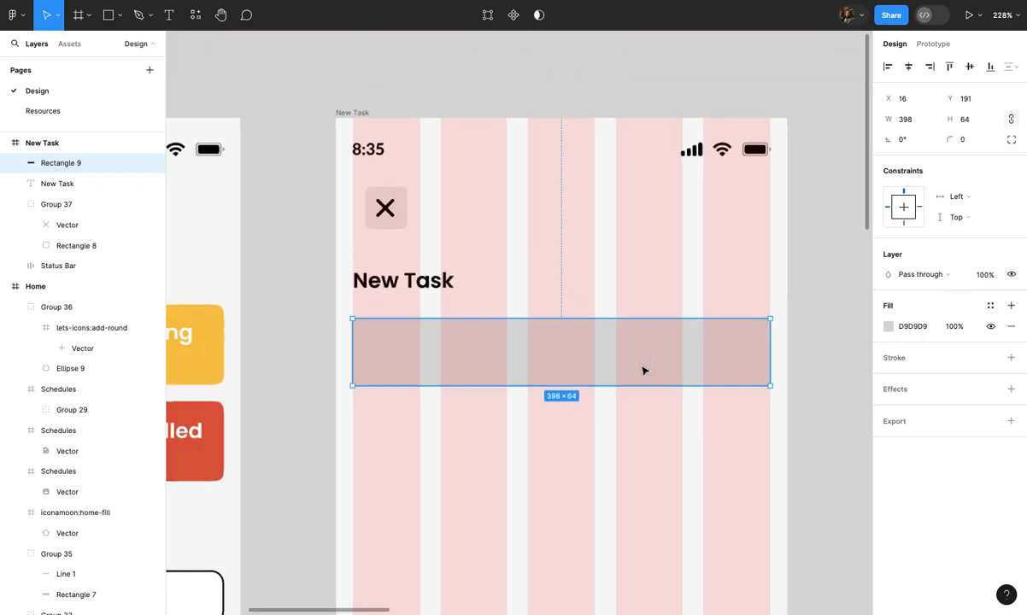
# Round the rectangle's corners to 10 and add a black 000000 inside stroke with weight 1.5
pyautogui.scroll(2, 644, 370)
pyautogui.write('10')
pyautogui.press('Return')
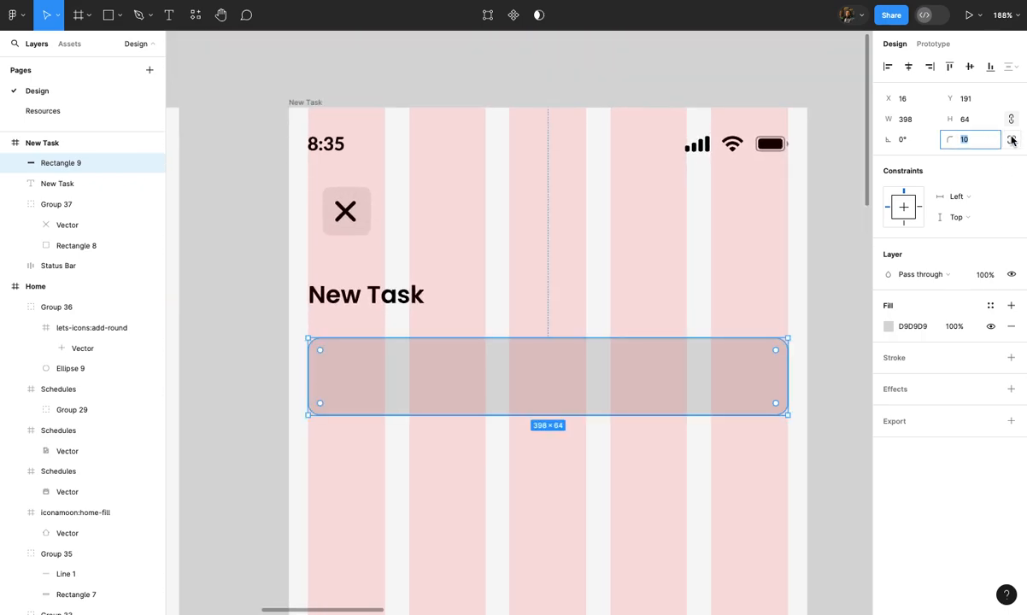
pyautogui.click(1011, 357)
pyautogui.click(974, 401)
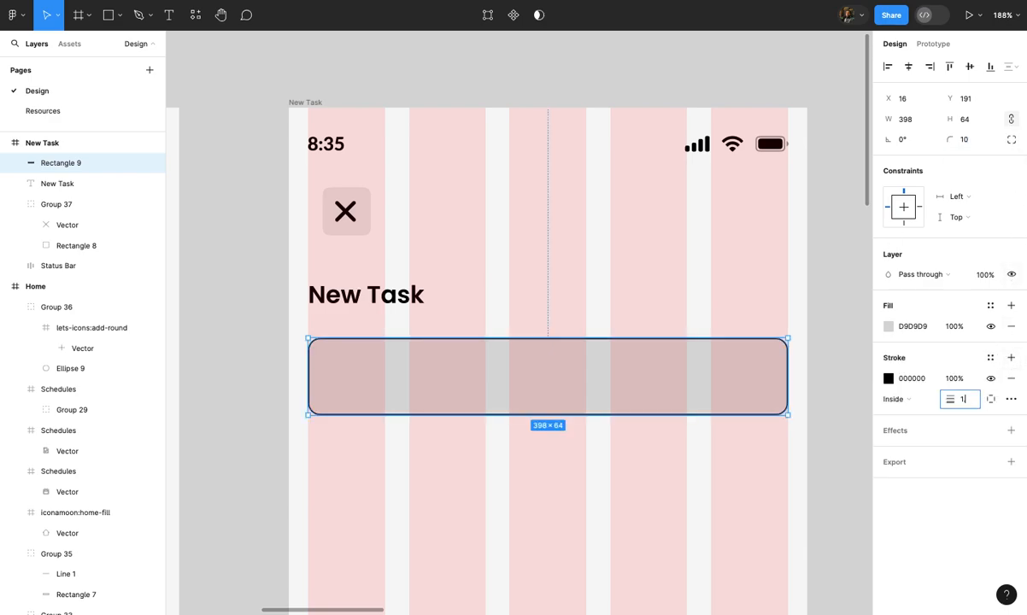
pyautogui.write('1.5')
pyautogui.press('Return')
# Change the rectangle's fill colour to white, FFFFFF
pyautogui.click(891, 326)
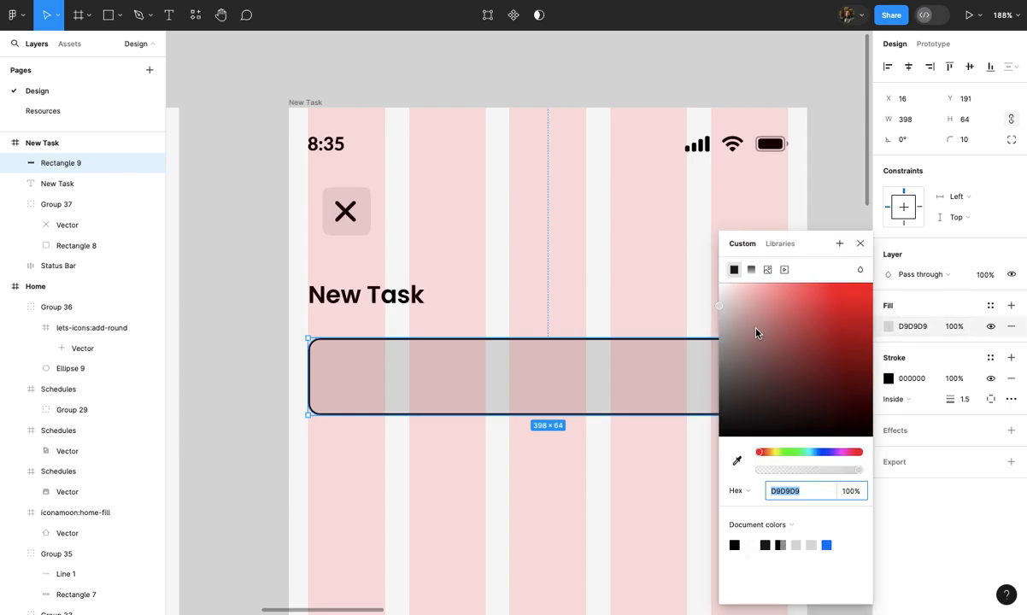
pyautogui.click(719, 292)
pyautogui.click(664, 299)
pyautogui.scroll(5, 664, 299)
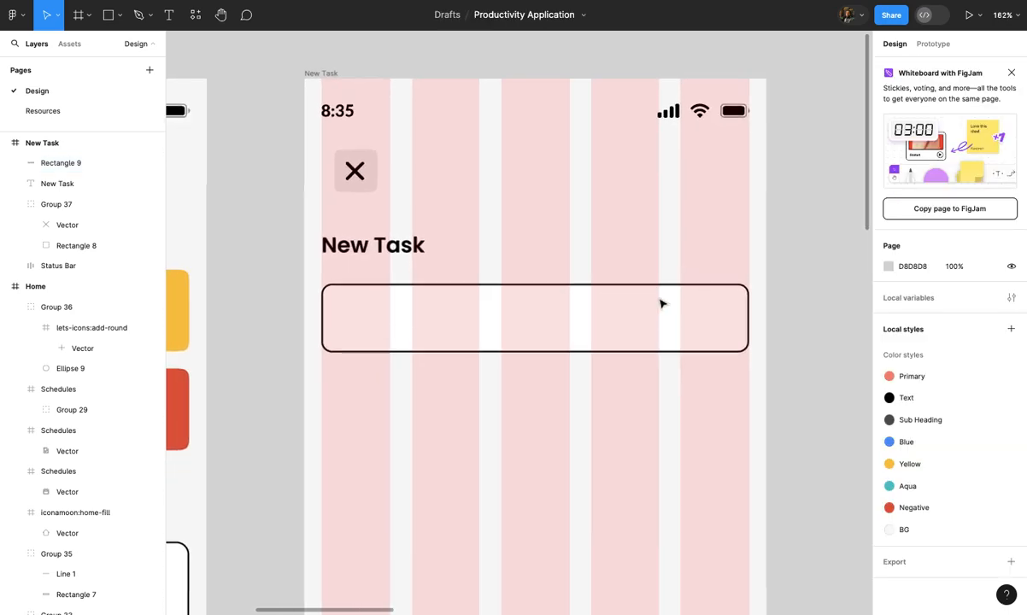
# Duplicate the white rectangle in place and scale the rear one from its centre to 384 × 61.75
pyautogui.click(665, 330)
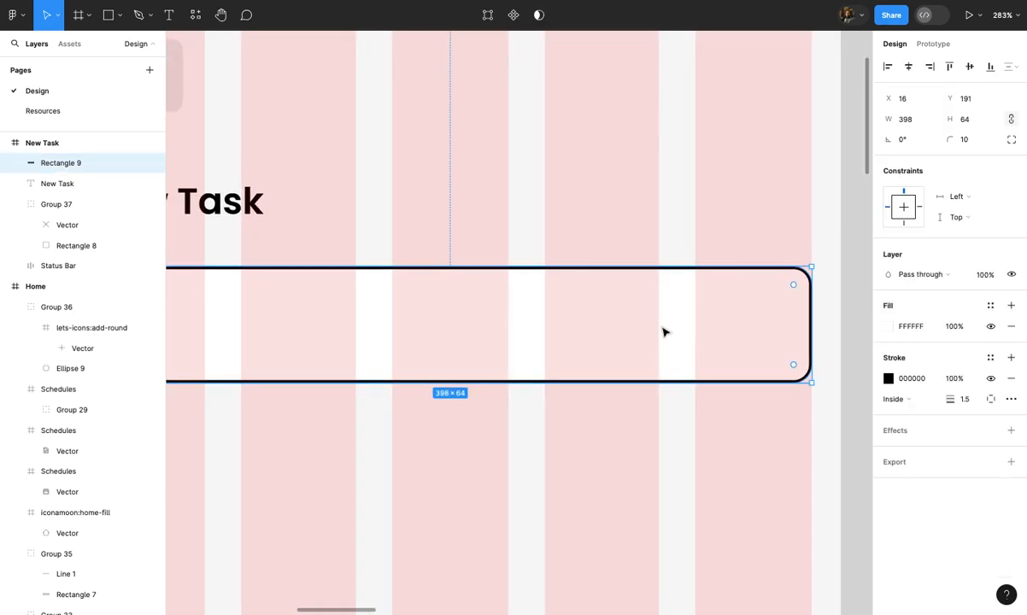
pyautogui.scroll(-5, 655, 347)
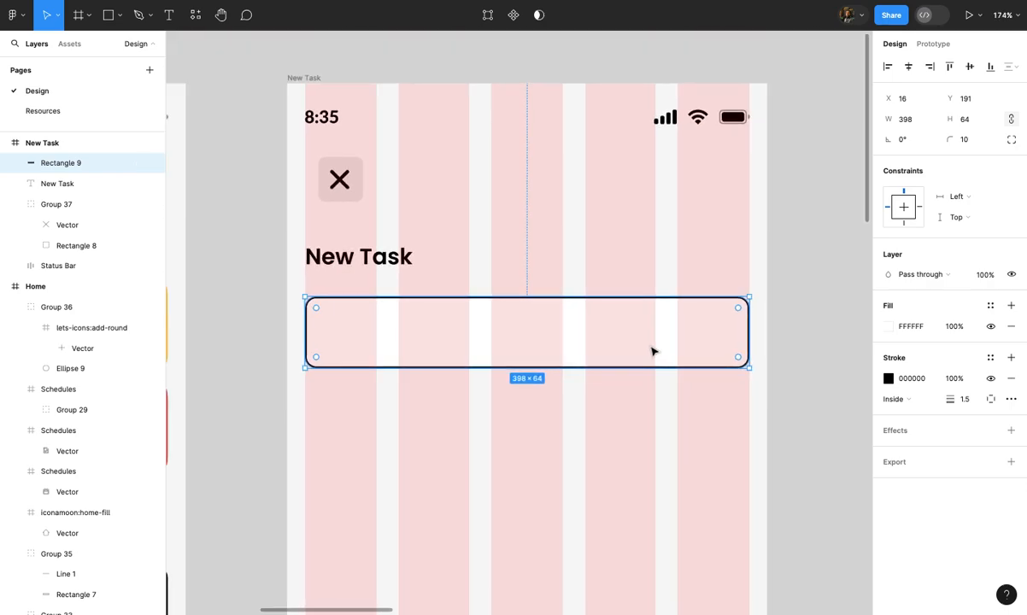
pyautogui.hotkey('ctrl', 'd')
pyautogui.click(92, 183)
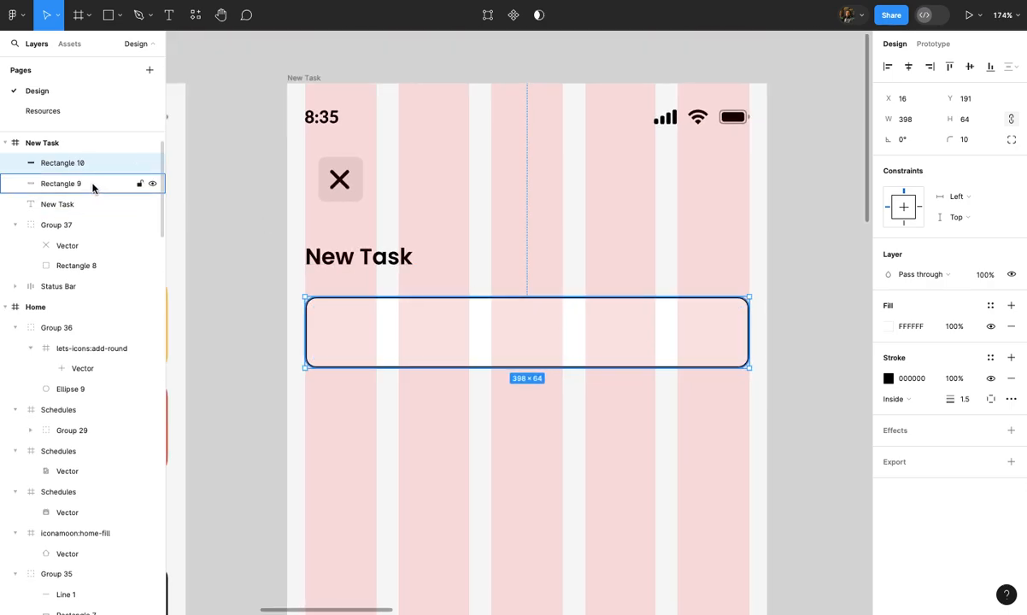
pyautogui.scroll(5, 458, 336)
pyautogui.scroll(-3, 457, 334)
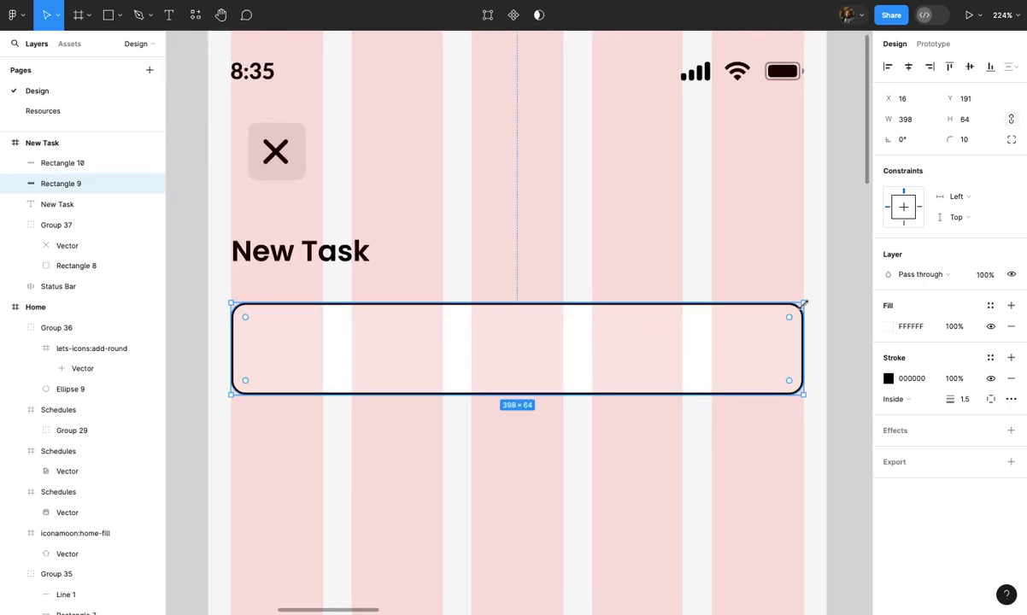
pyautogui.press('k')
pyautogui.moveTo(803, 303); pyautogui.dragTo(793, 316)
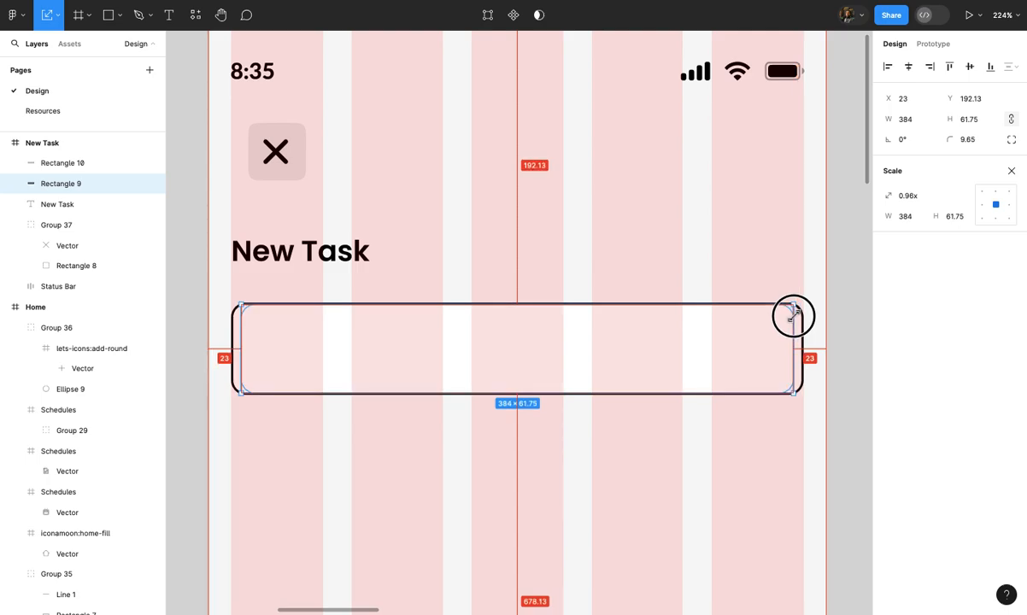
# Nudge the smaller rear rectangle down 4 px to Y 196.13 and fill it with black, 000000
pyautogui.press('Down')
pyautogui.press('Down')
pyautogui.press('Down')
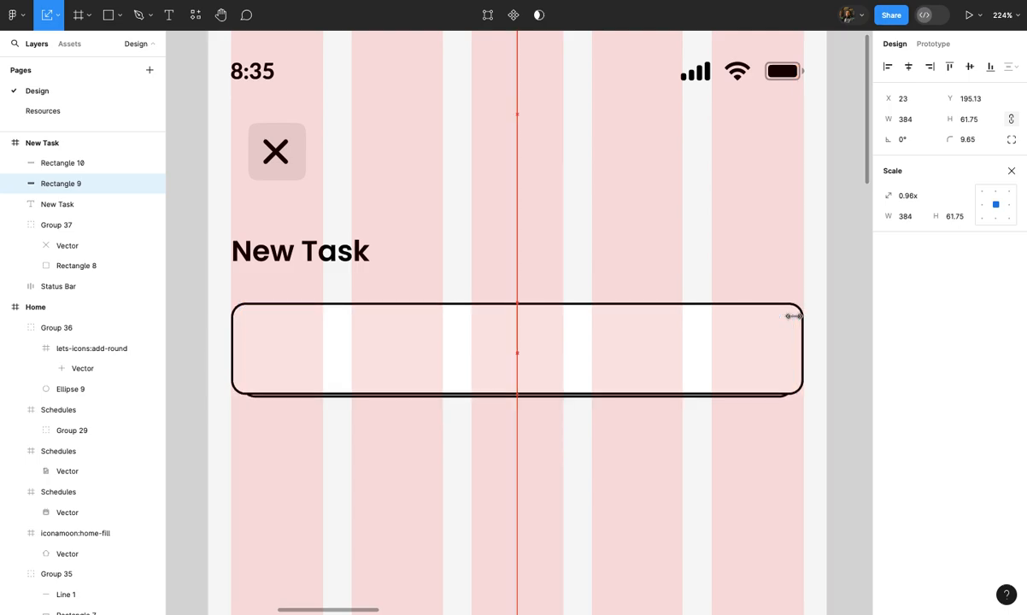
pyautogui.press('Down')
pyautogui.click(1012, 172)
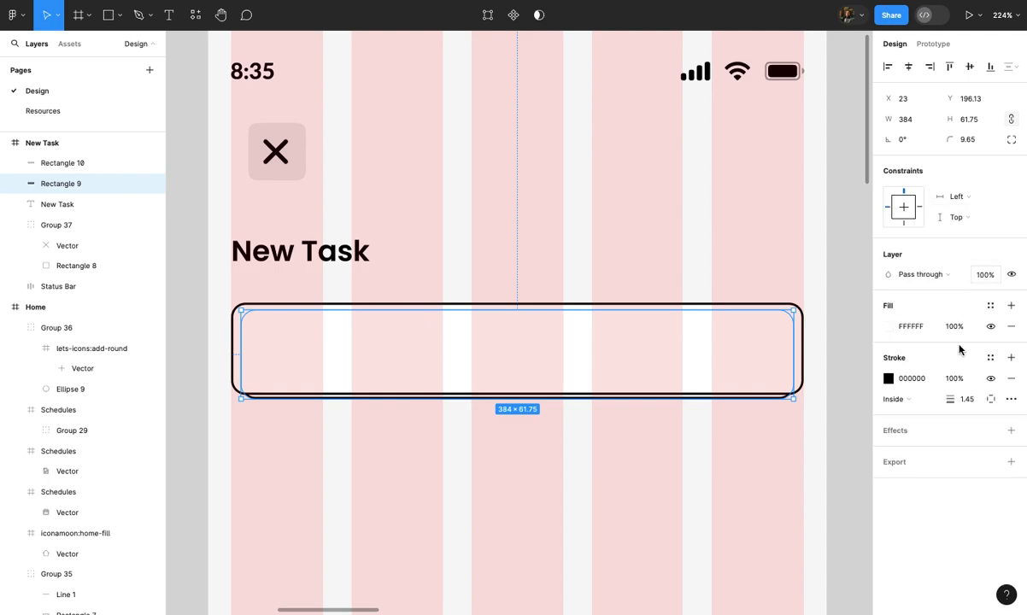
pyautogui.click(889, 326)
pyautogui.click(734, 383)
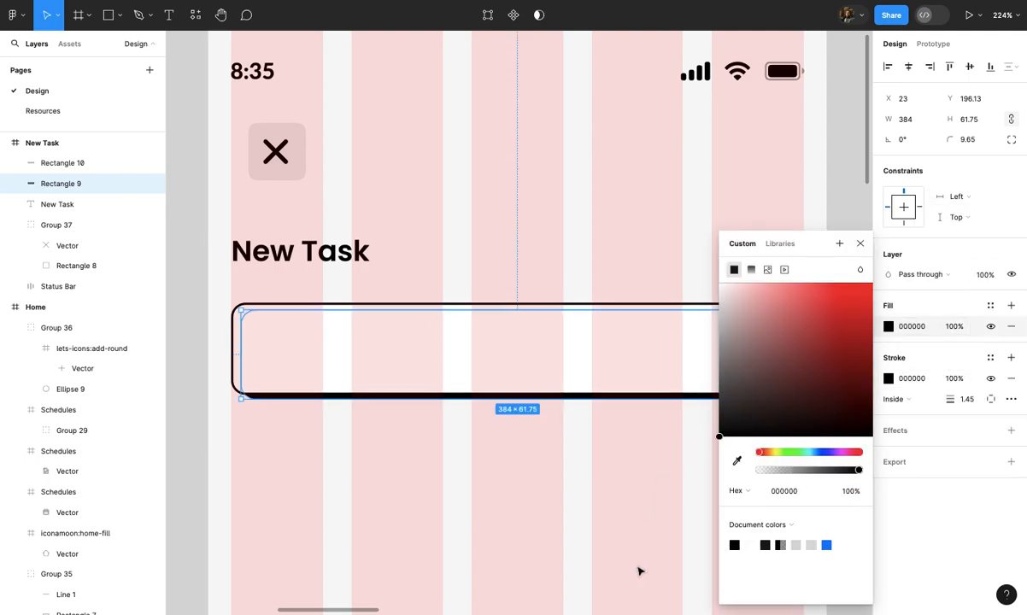
pyautogui.click(599, 519)
# Group the white rectangle with the black shadow rectangle behind it
pyautogui.scroll(-3, 599, 520)
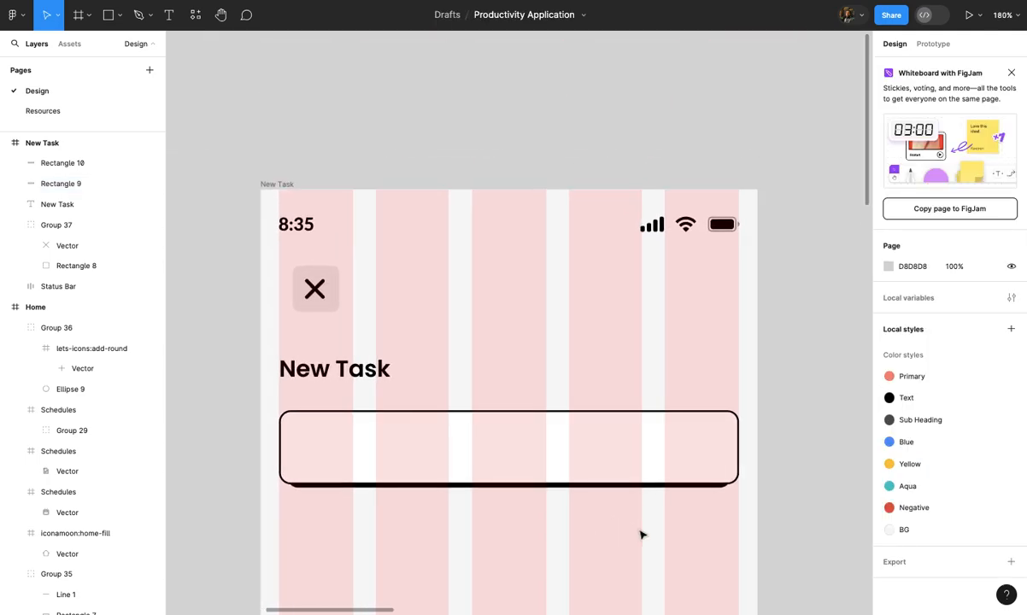
pyautogui.scroll(3, 646, 513)
pyautogui.moveTo(706, 494); pyautogui.dragTo(679, 443)
pyautogui.hotkey('ctrl', 'g')
pyautogui.scroll(-5, 680, 442)
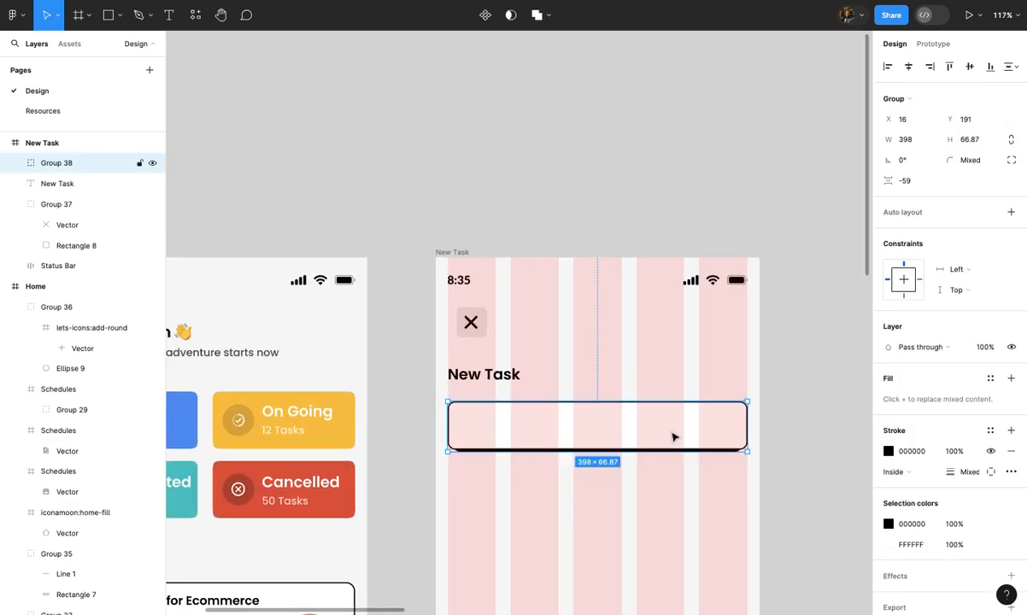
# Add the text "Task Title" in Poppins SemiBold 20 inside the input field group under the New Task heading
pyautogui.doubleClick(674, 438)
pyautogui.hscroll(-2, 674, 438)
pyautogui.scroll(2, 675, 436)
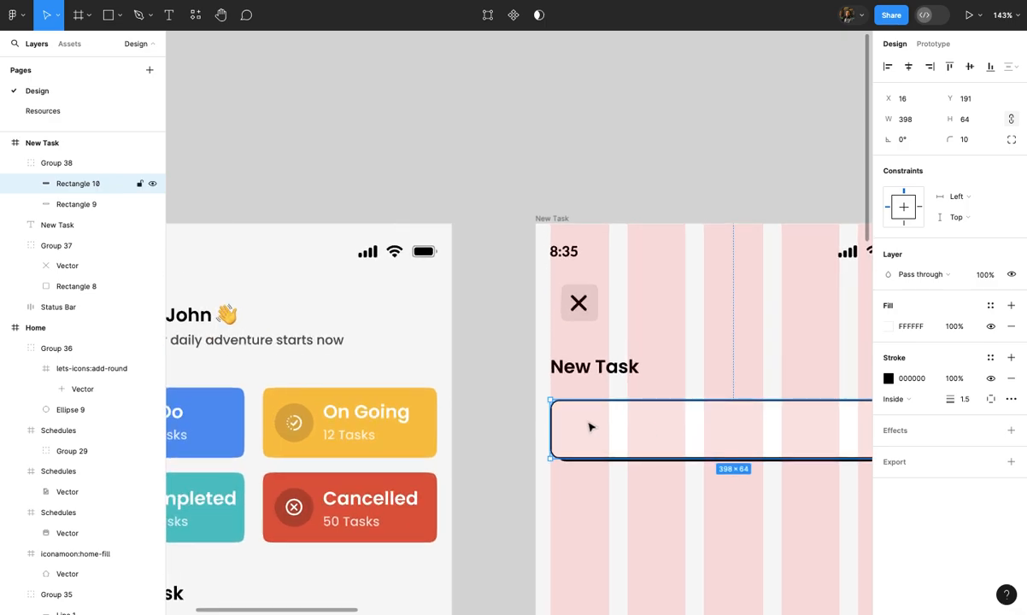
pyautogui.scroll(5, 590, 426)
pyautogui.press('t')
pyautogui.click(538, 419)
pyautogui.write('T')
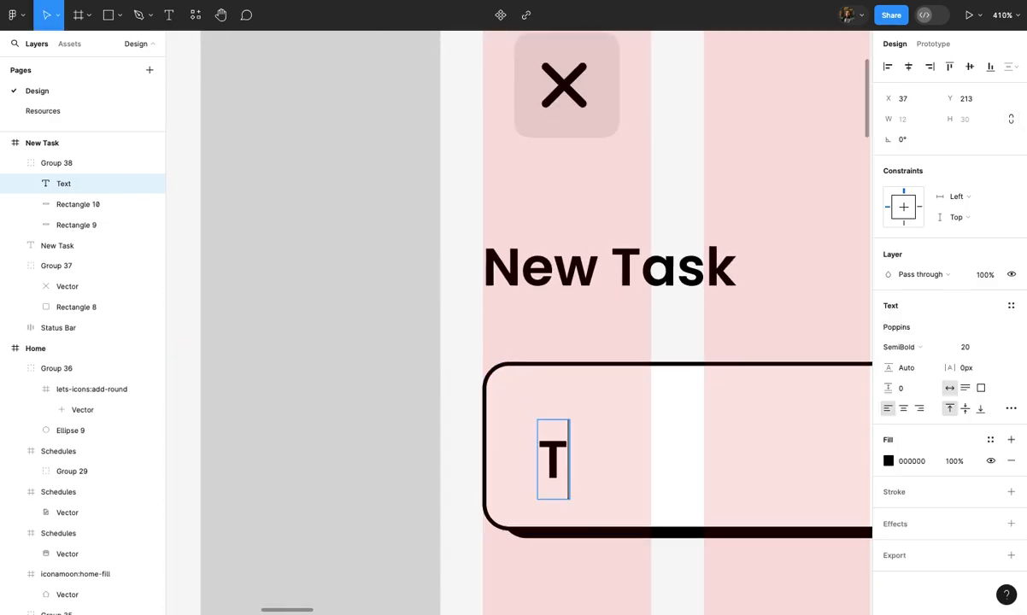
pyautogui.write('AS')
pyautogui.press('BackSpace')
pyautogui.press('BackSpace')
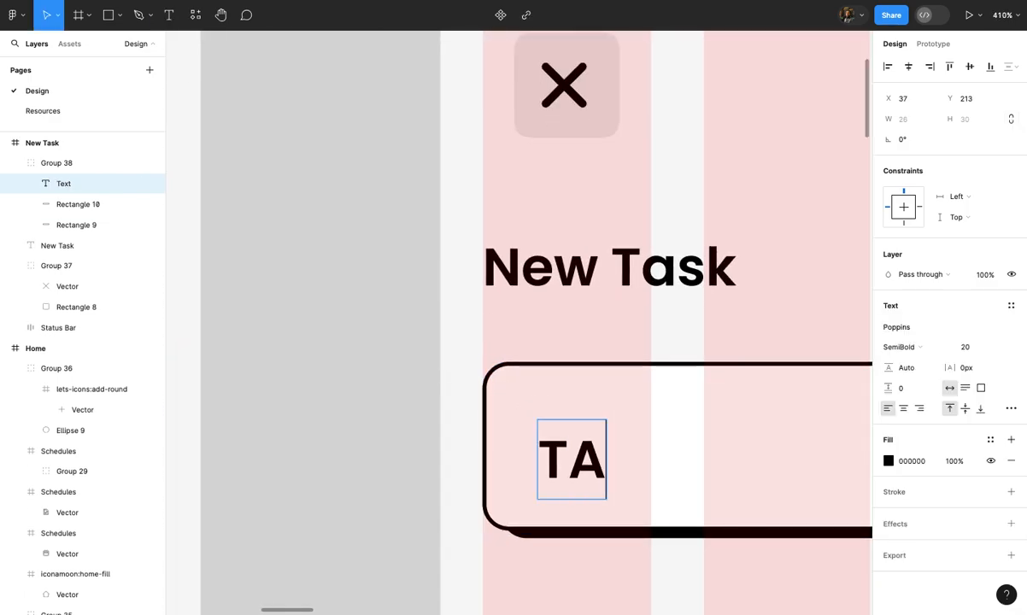
pyautogui.write('ask Title')
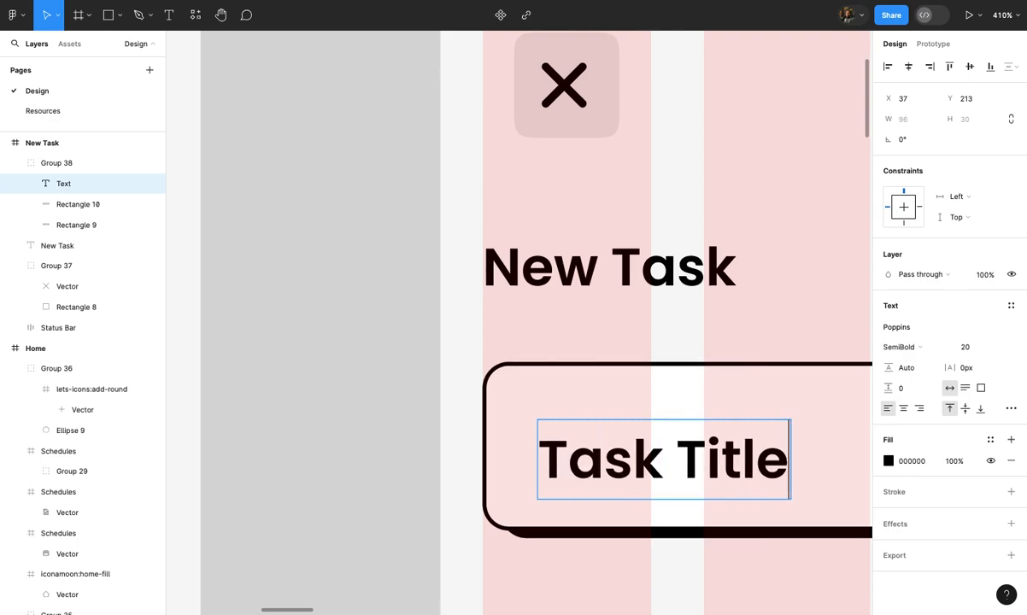
pyautogui.press('Escape')
# Set the Task Title label to Poppins Medium at size 14 and place it at X 31, Y 213 in the field
pyautogui.scroll(-5, 658, 342)
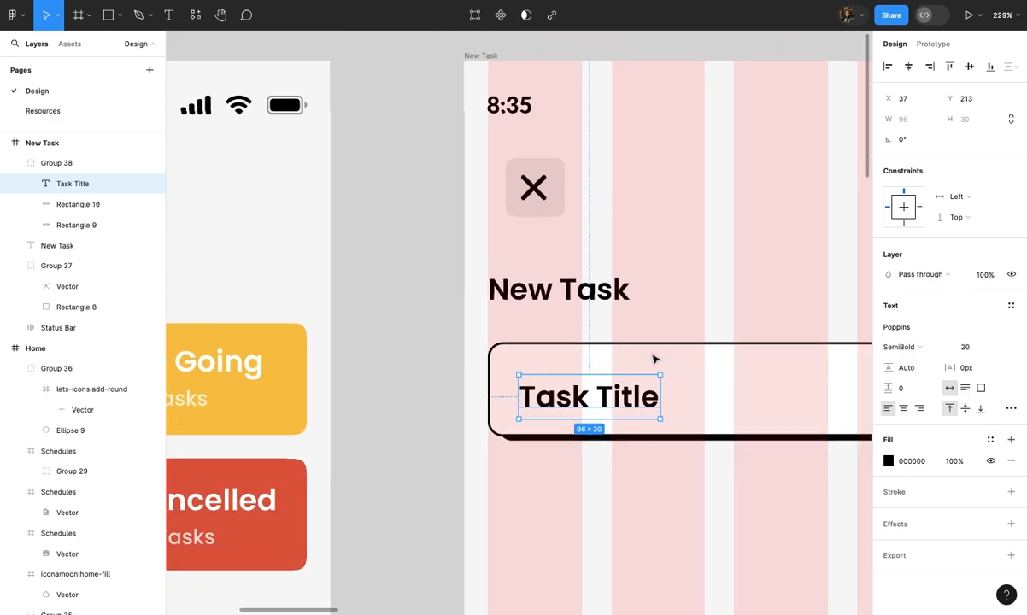
pyautogui.moveTo(637, 406)
pyautogui.mouseDown()
pyautogui.moveTo(628, 397)
pyautogui.moveTo(633, 404)
pyautogui.mouseUp()
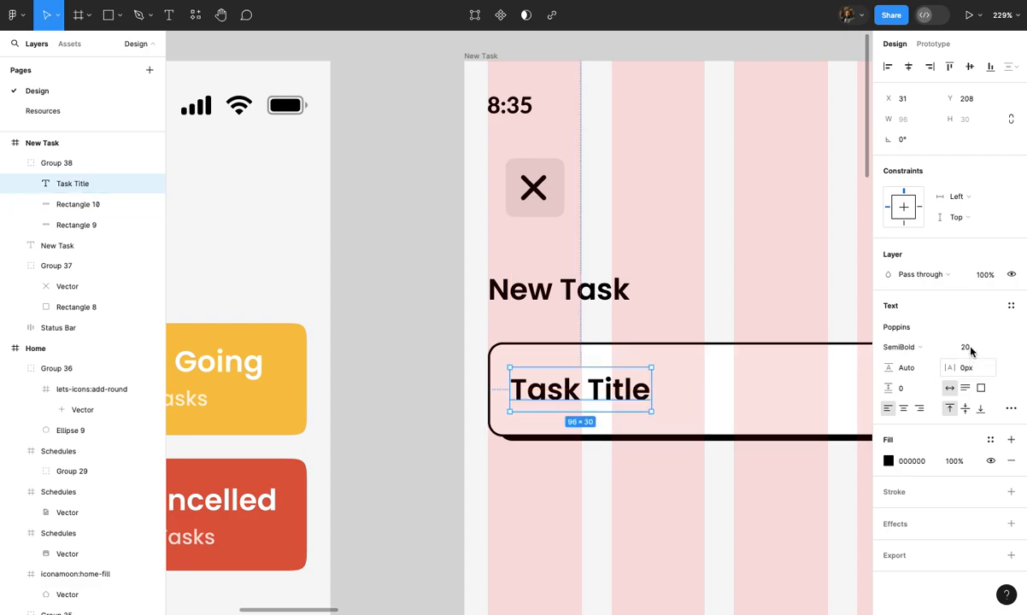
pyautogui.press('Return')
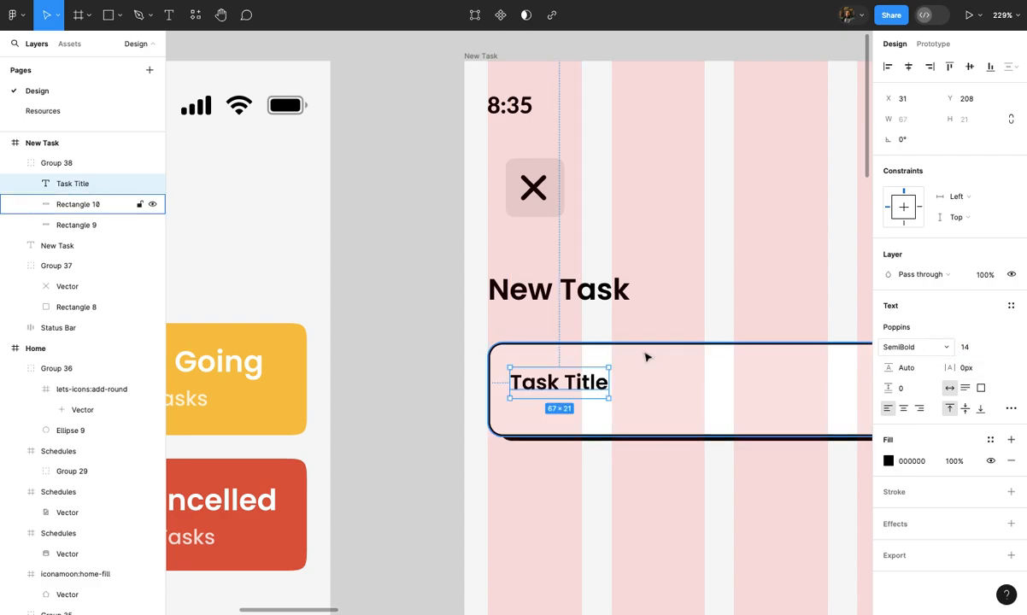
pyautogui.scroll(4, 641, 351)
pyautogui.moveTo(557, 399); pyautogui.dragTo(554, 408)
pyautogui.click(911, 347)
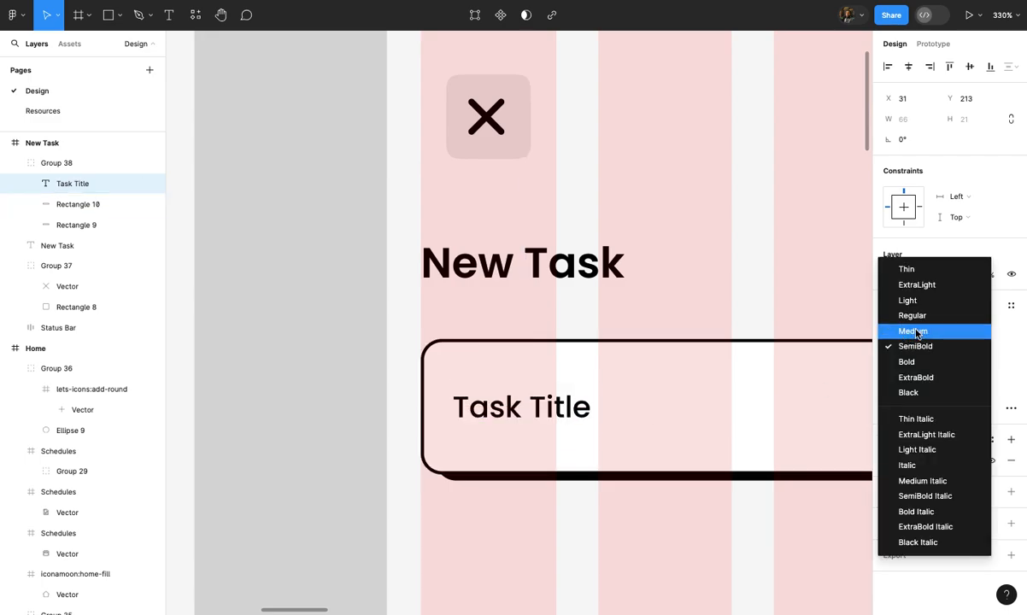
pyautogui.click(913, 331)
# Apply the Sub Heading colour style to the Task Title label
pyautogui.click(989, 445)
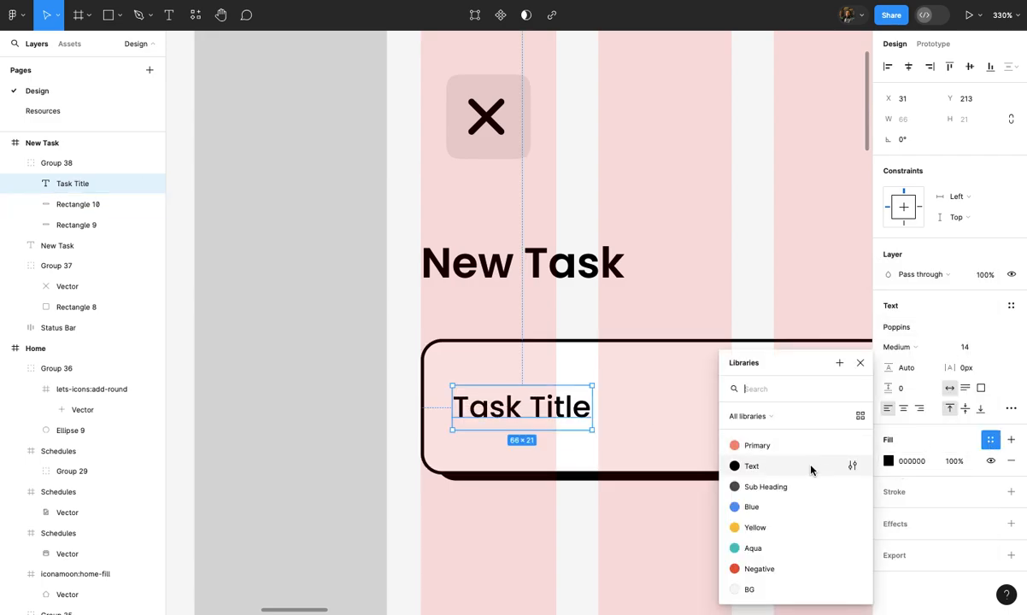
pyautogui.click(793, 488)
pyautogui.click(741, 523)
pyautogui.scroll(-5, 741, 526)
pyautogui.hscroll(3, 741, 526)
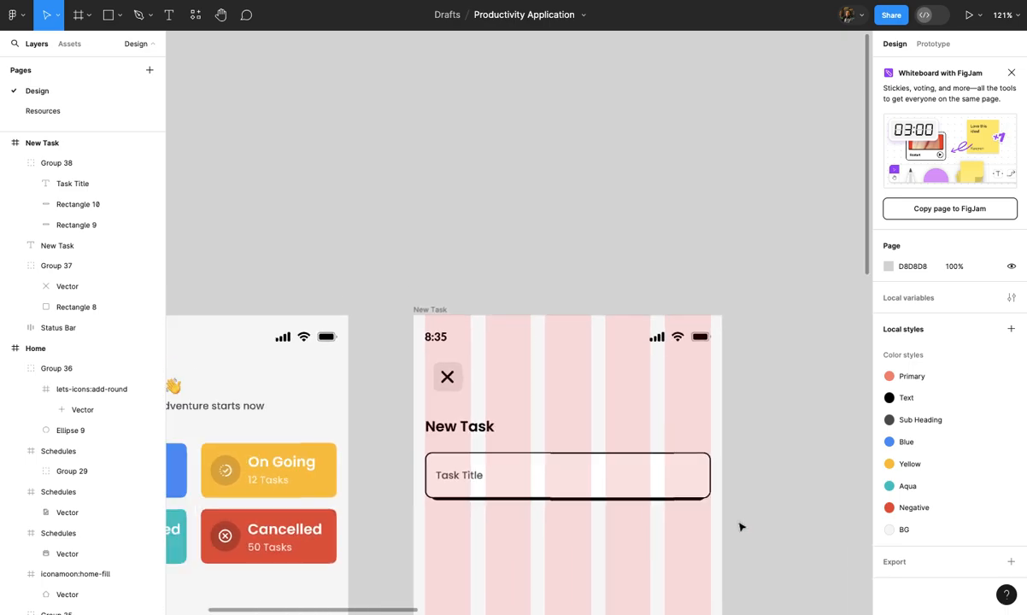
pyautogui.hscroll(-1, 741, 525)
pyautogui.hscroll(1, 741, 525)
pyautogui.scroll(2, 641, 492)
pyautogui.scroll(5, 525, 457)
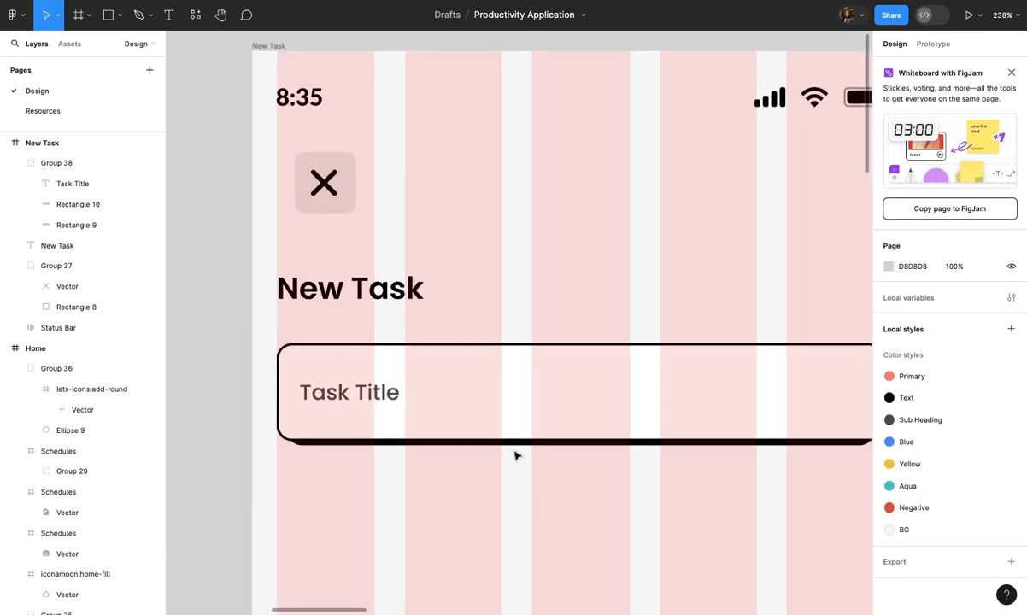
# Detach the colour style from the Task Title label and lighten its fill to grey, A2A2A2
pyautogui.doubleClick(487, 424)
pyautogui.scroll(3, 487, 425)
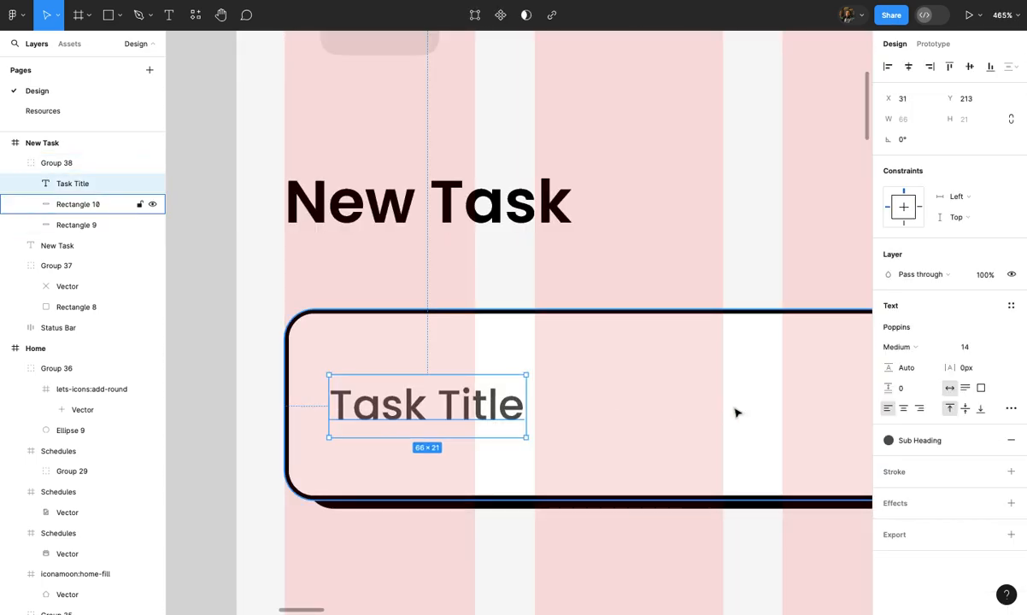
pyautogui.click(990, 444)
pyautogui.click(891, 461)
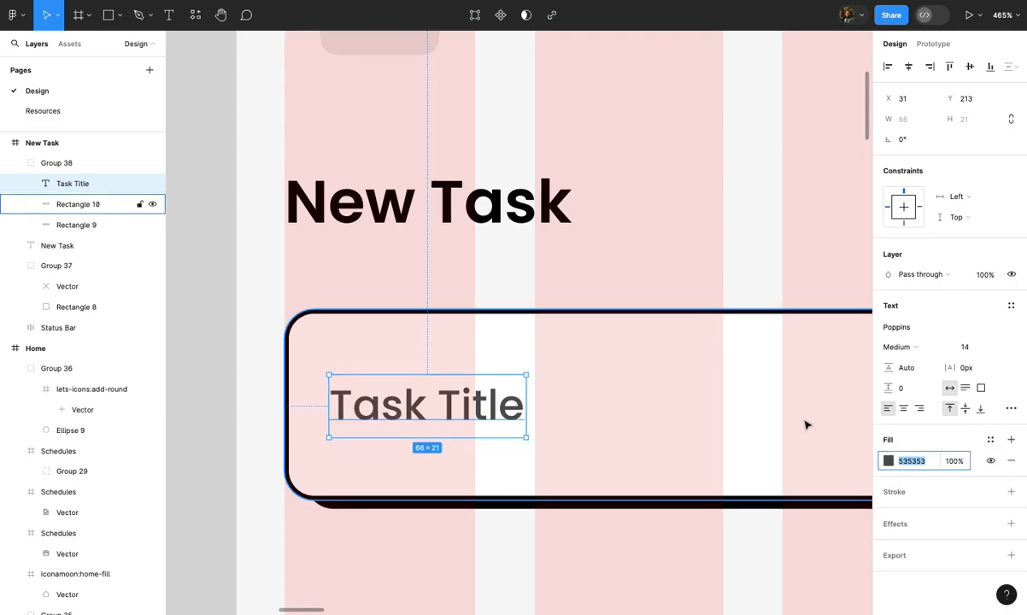
pyautogui.moveTo(723, 389); pyautogui.dragTo(708, 349)
pyautogui.click(640, 271)
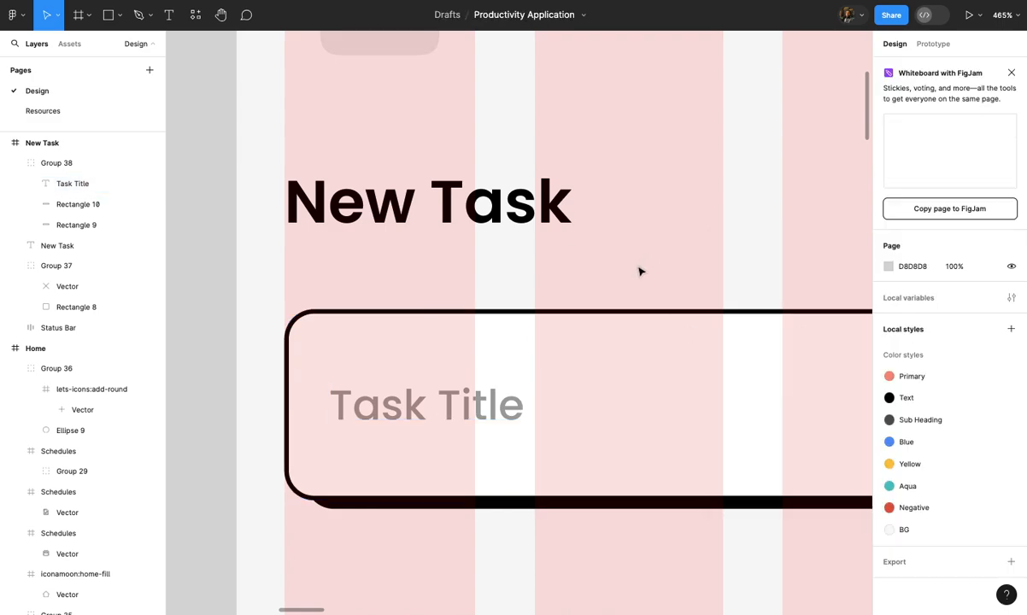
# Duplicate the Task Title field group directly below itself and set the spacing between the two fields to 20
pyautogui.scroll(-6, 640, 271)
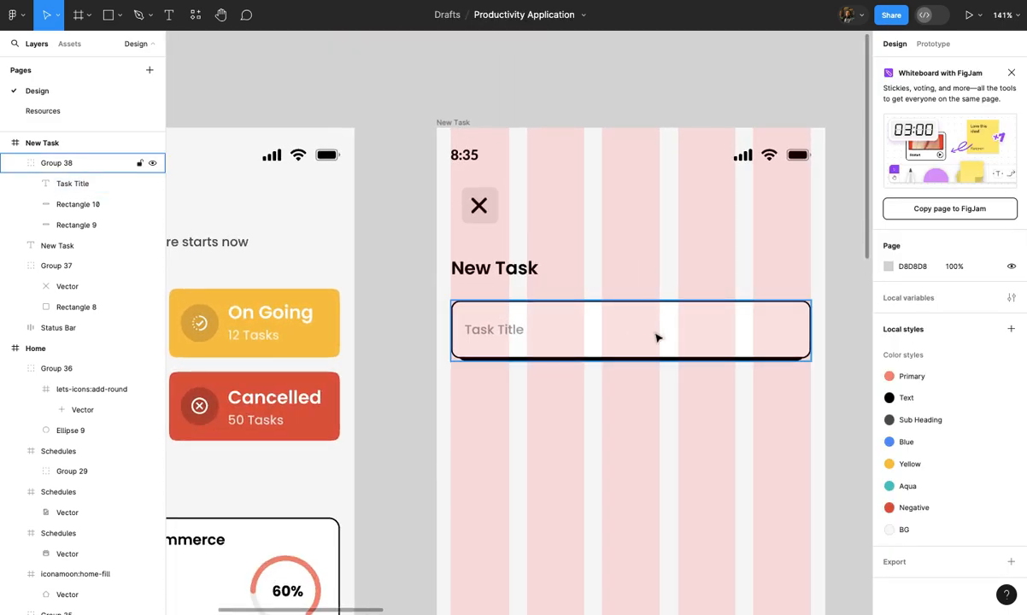
pyautogui.click(657, 339)
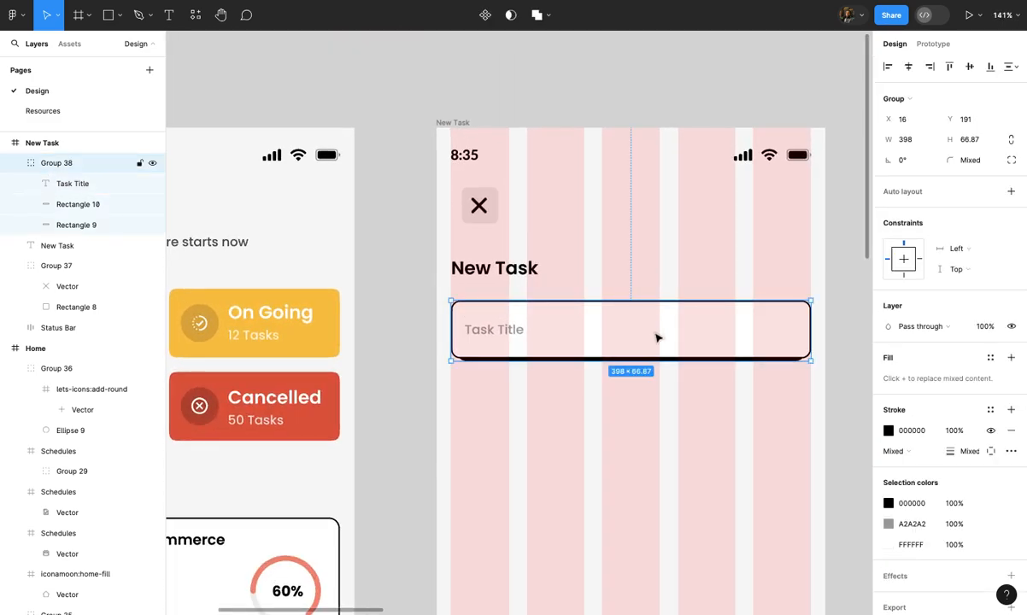
pyautogui.moveTo(657, 339); pyautogui.dragTo(650, 413)
pyautogui.keyDown('shift'); pyautogui.click(662, 344); pyautogui.keyUp('shift')
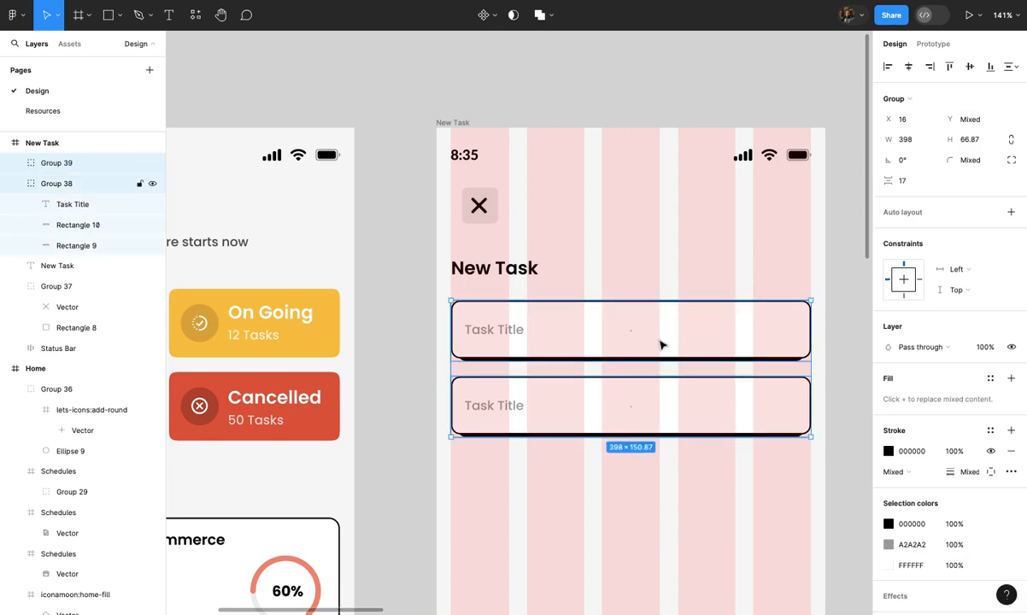
pyautogui.write('20')
pyautogui.press('Return')
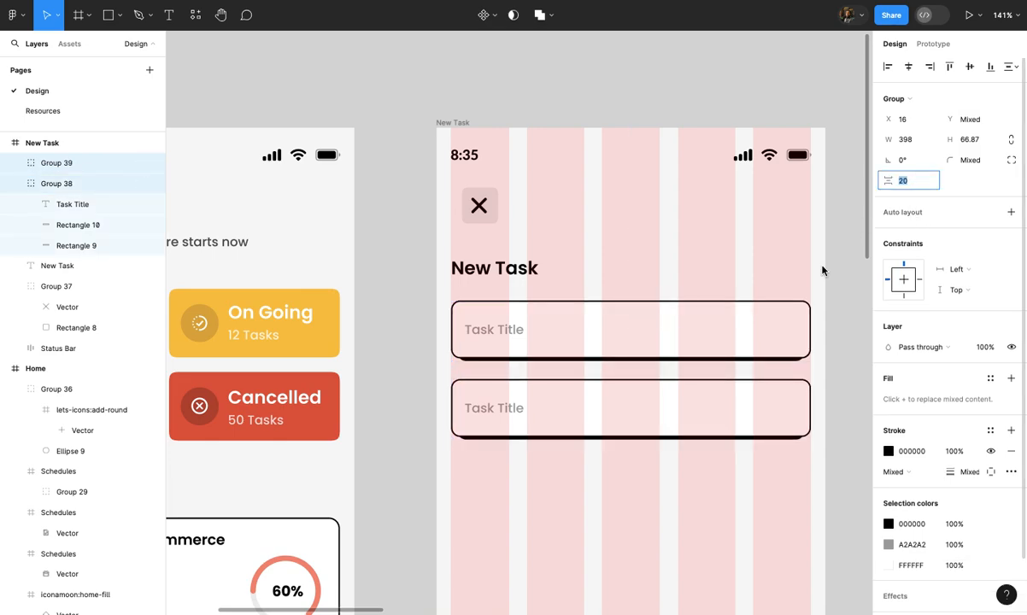
# Duplicate the second field twice more down the screen, at Y 365 and Y 452.13, for four stacked fields
pyautogui.scroll(-2, 706, 419)
pyautogui.click(708, 429)
pyautogui.click(714, 363)
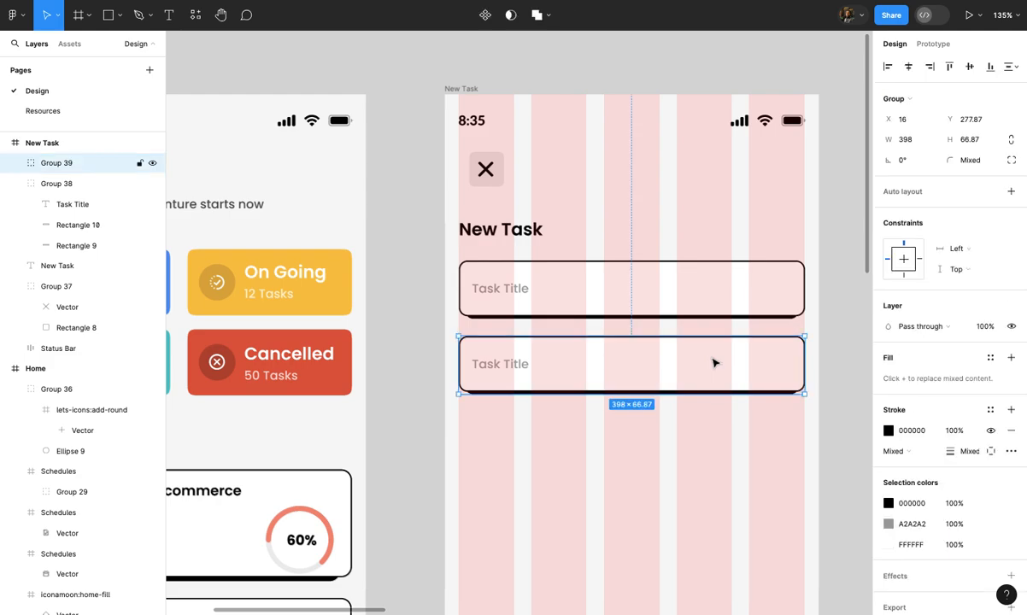
pyautogui.moveTo(716, 363); pyautogui.dragTo(716, 437)
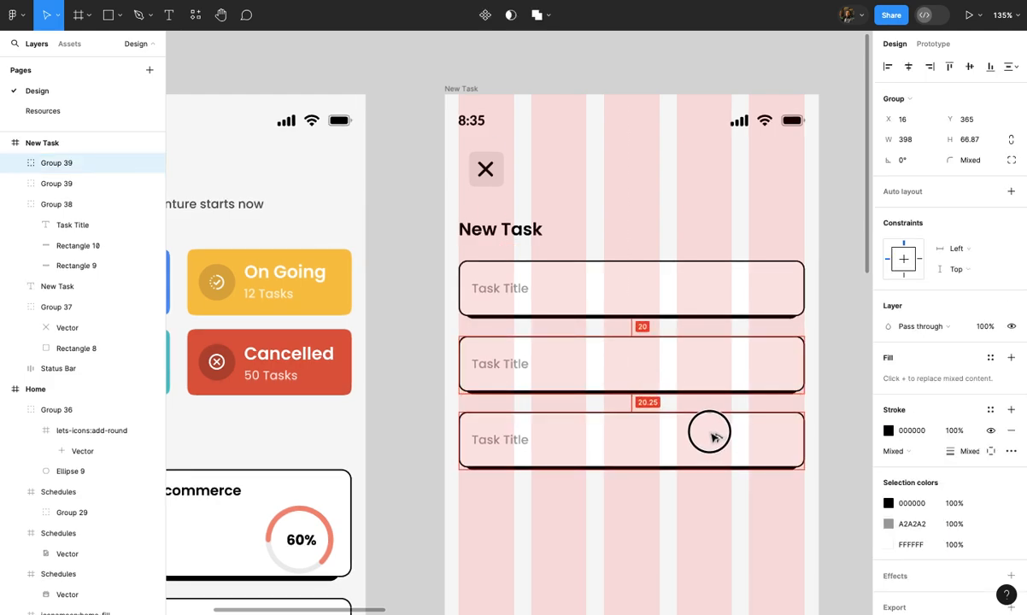
pyautogui.hotkey('ctrl', 'd')
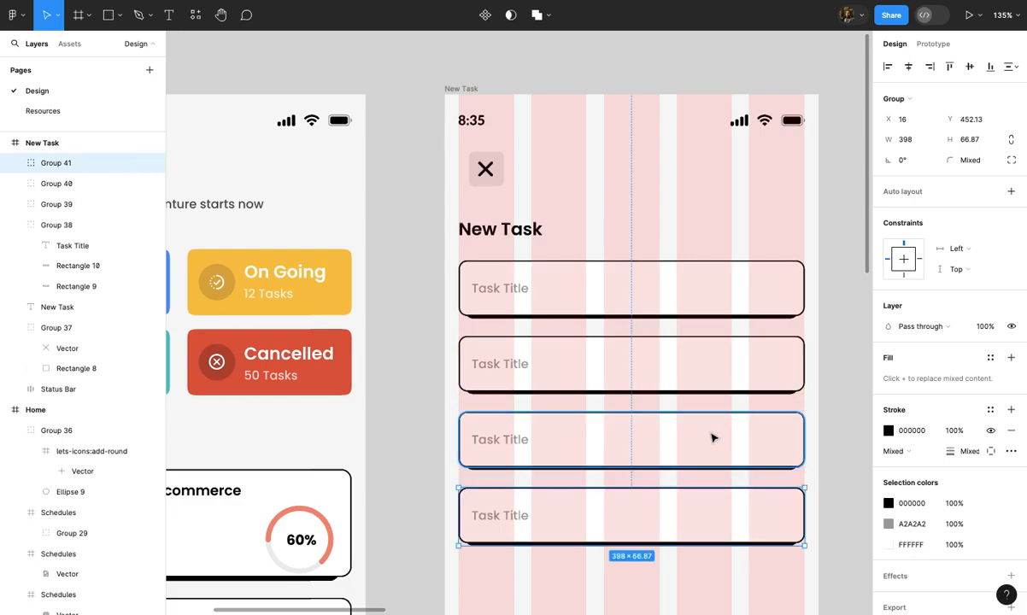
# Change the second field's label to "Date" and the third field's label to "Assignee"
pyautogui.scroll(-2, 715, 438)
pyautogui.scroll(2, 712, 441)
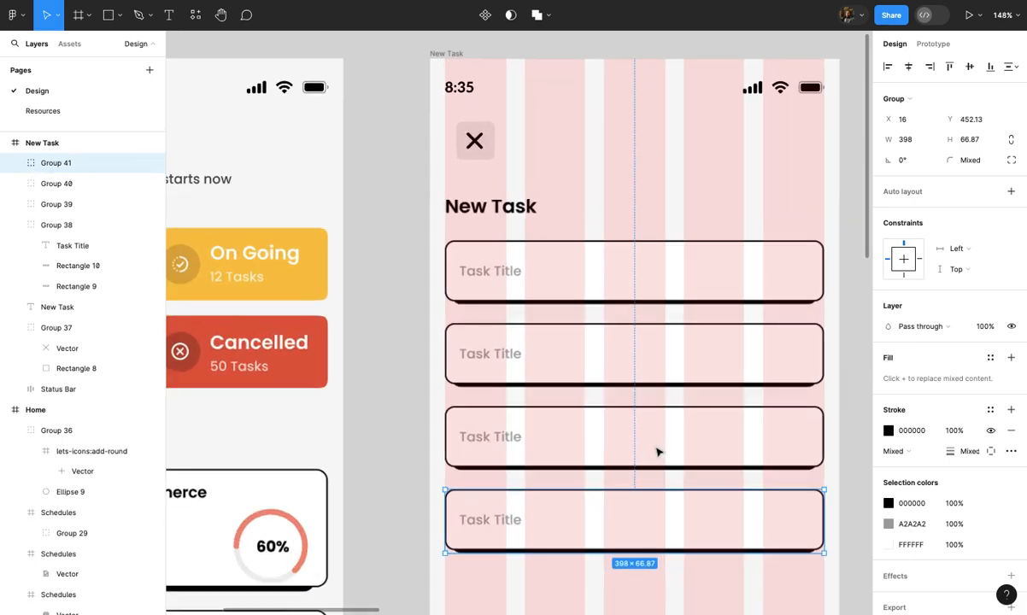
pyautogui.click(503, 359)
pyautogui.doubleClick(502, 358)
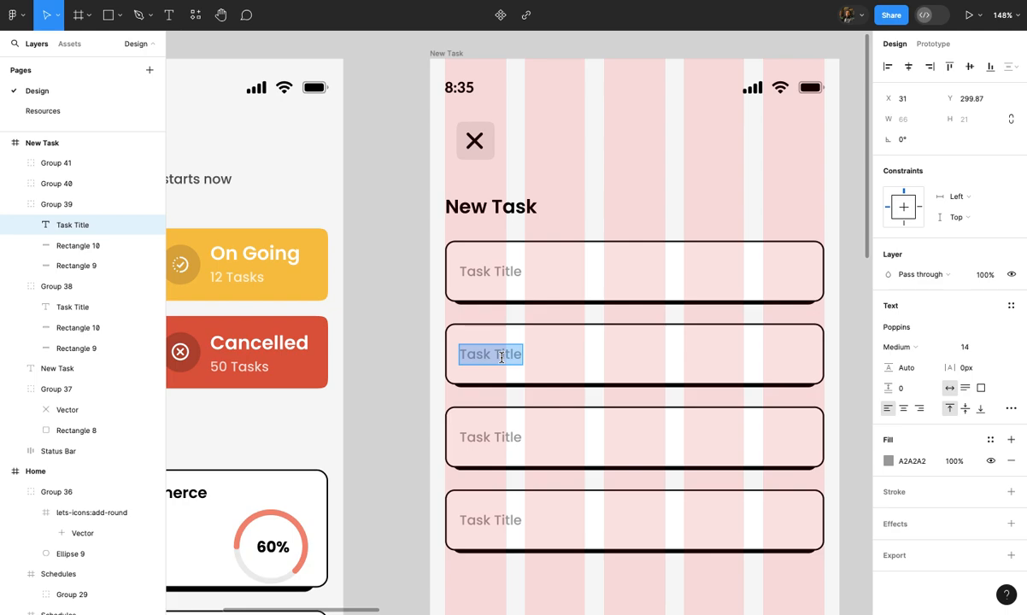
pyautogui.write('Date')
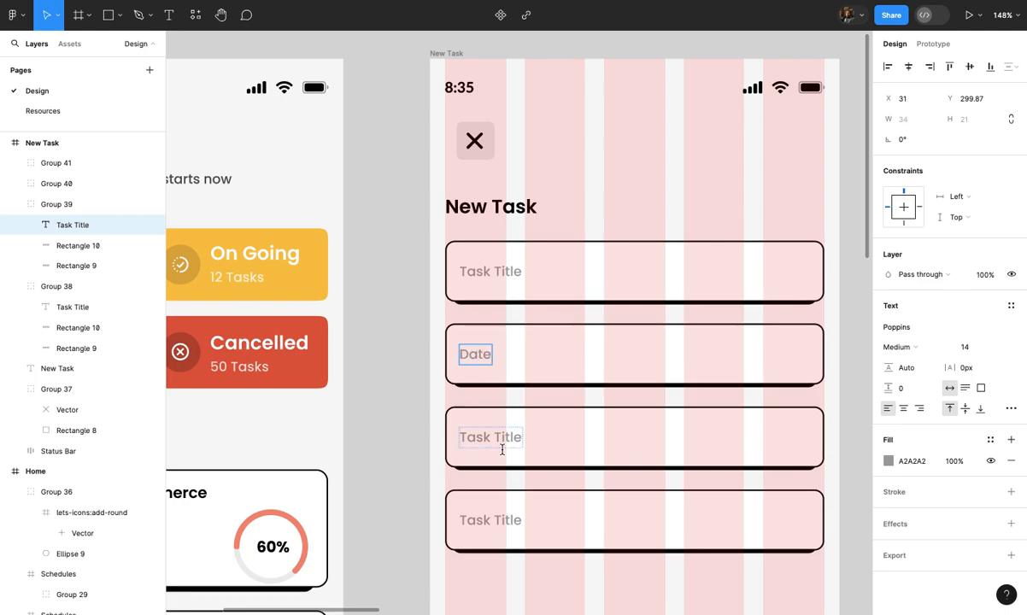
pyautogui.doubleClick(502, 447)
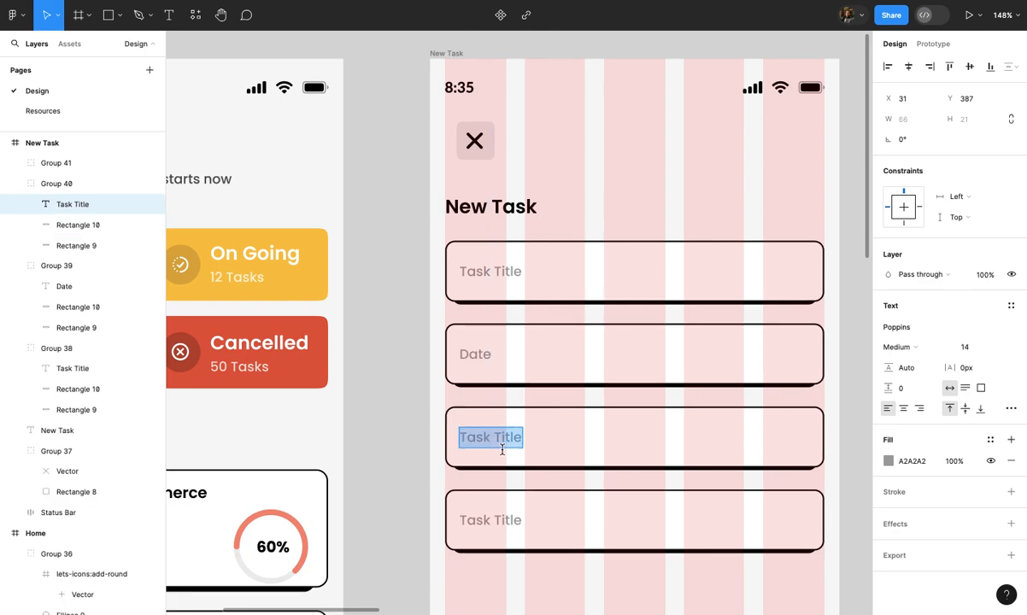
pyautogui.write('Ass')
# Change the fourth field's label to "Task Details"
pyautogui.scroll(2, 552, 504)
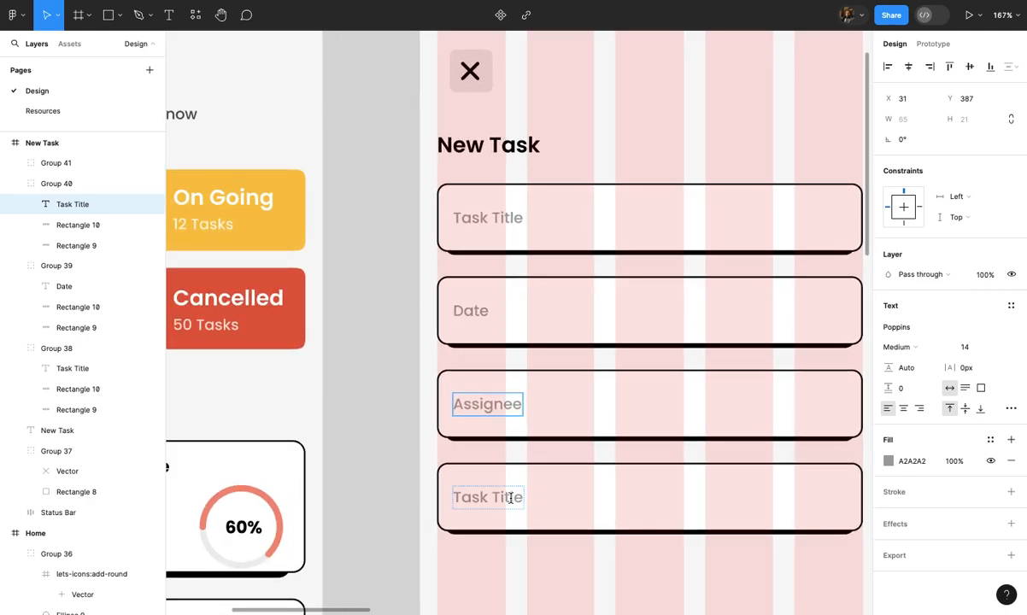
pyautogui.doubleClick(510, 499)
pyautogui.write('T')
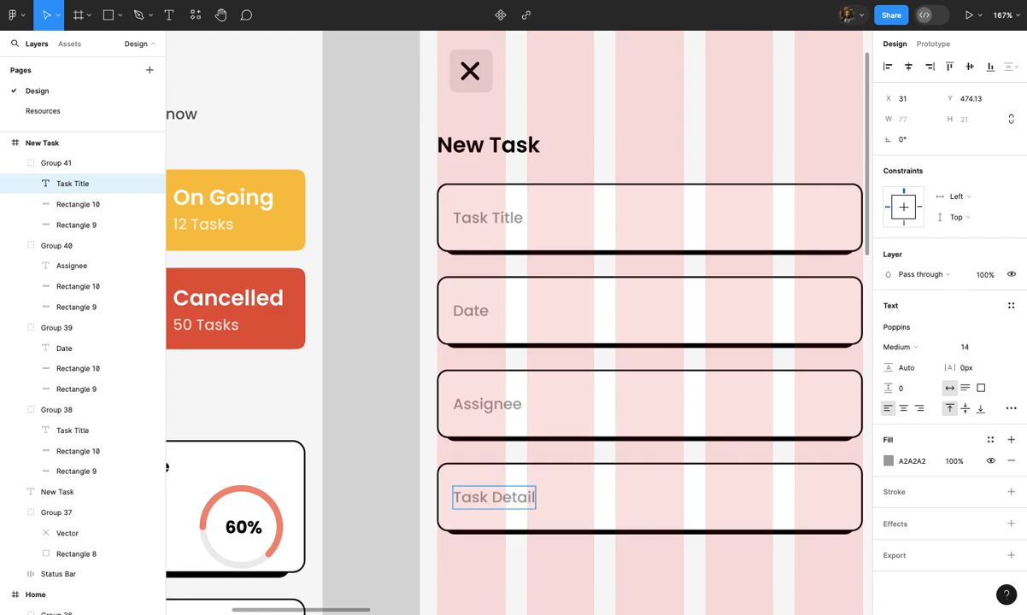
pyautogui.click(623, 464)
pyautogui.scroll(-2, 624, 464)
pyautogui.hscroll(1, 624, 464)
pyautogui.click(649, 493)
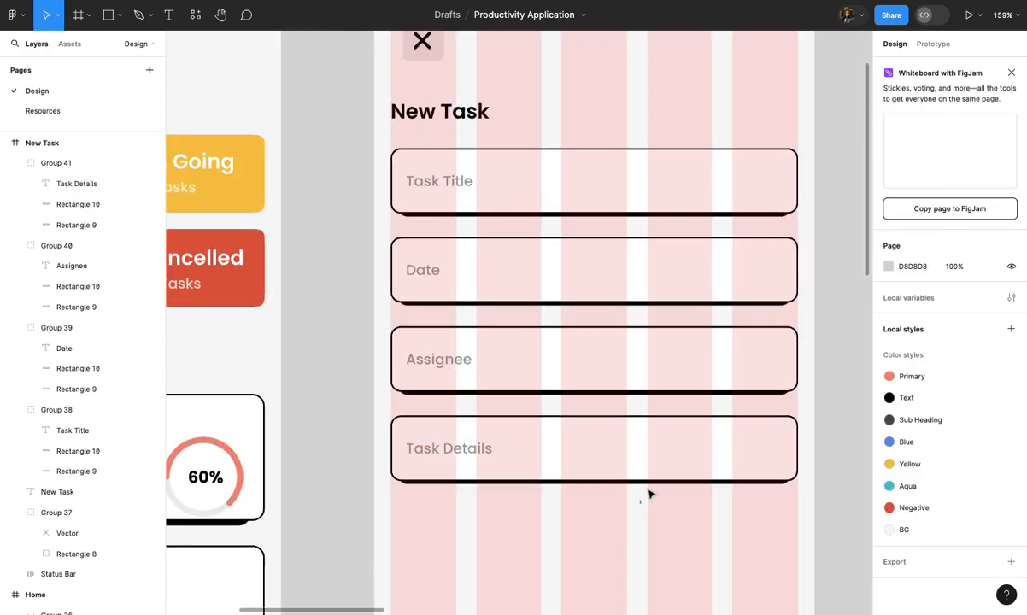
# Set the height of the white rectangle in the Task Details field to 120
pyautogui.click(610, 472)
pyautogui.scroll(5, 609, 472)
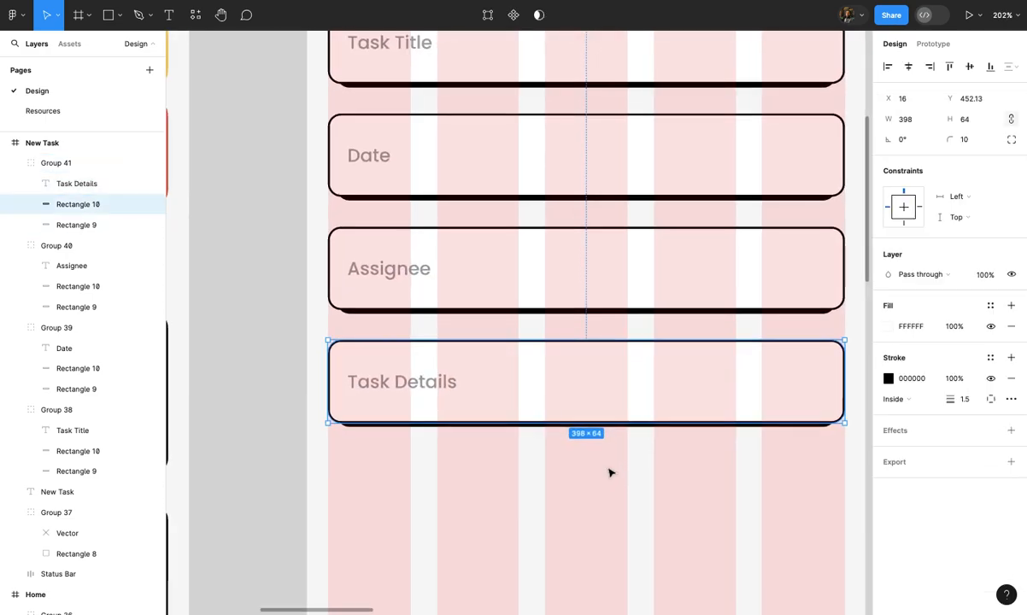
pyautogui.scroll(2, 609, 473)
pyautogui.scroll(-5, 663, 429)
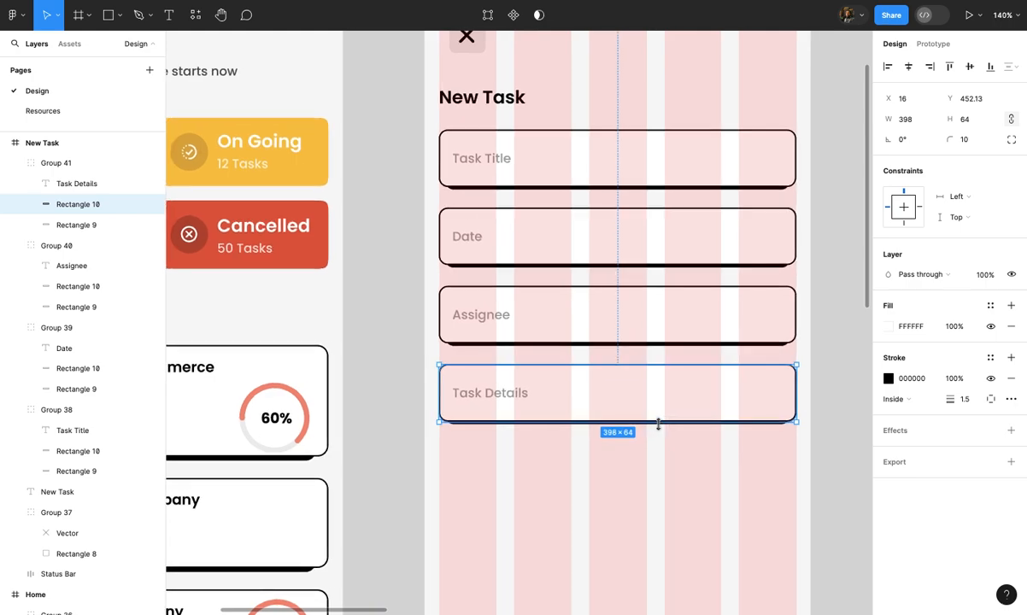
pyautogui.scroll(1, 658, 422)
pyautogui.click(970, 119)
pyautogui.write('84')
pyautogui.press('Return')
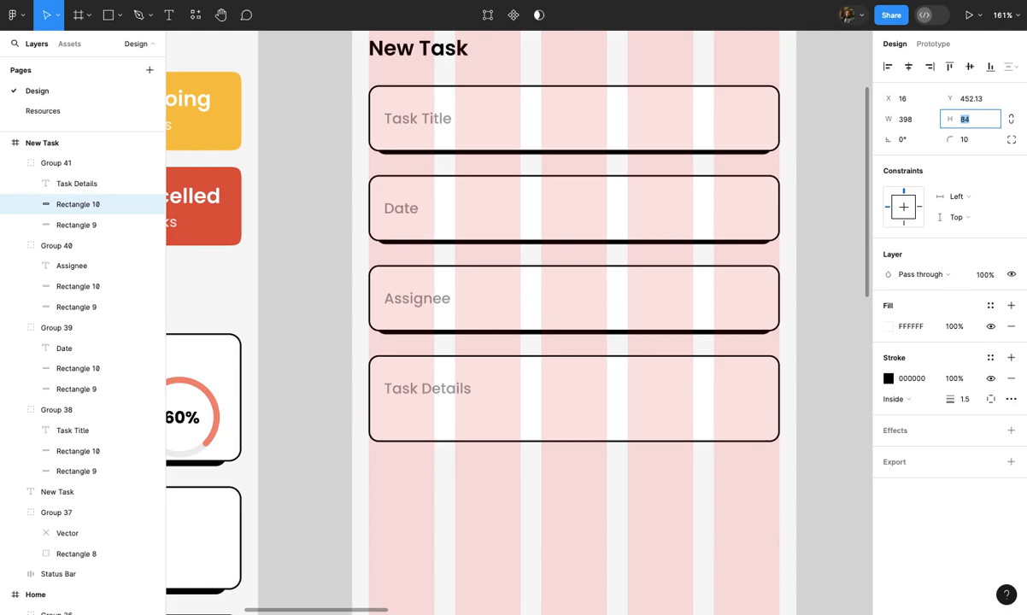
pyautogui.write('94')
pyautogui.press('Return')
pyautogui.hotkey('shift', 'Up')
pyautogui.hotkey('shift', 'Up')
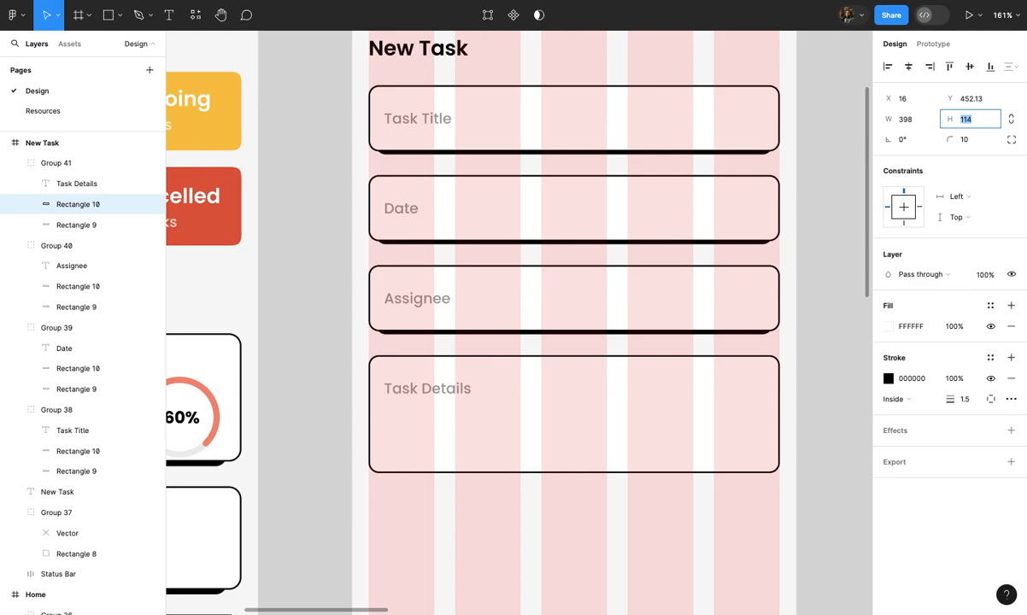
pyautogui.press('Up')
pyautogui.press('Up')
pyautogui.press('Up')
pyautogui.press('Up')
pyautogui.press('Up')
pyautogui.press('Up')
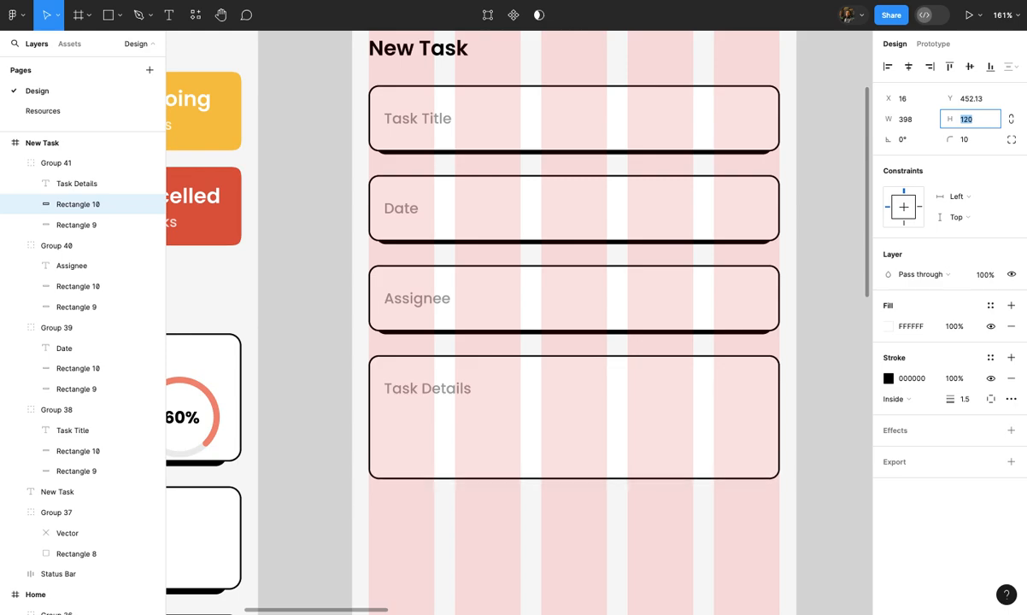
# Set the height of the white rectangle in the Task Details field to 124
pyautogui.click(101, 229)
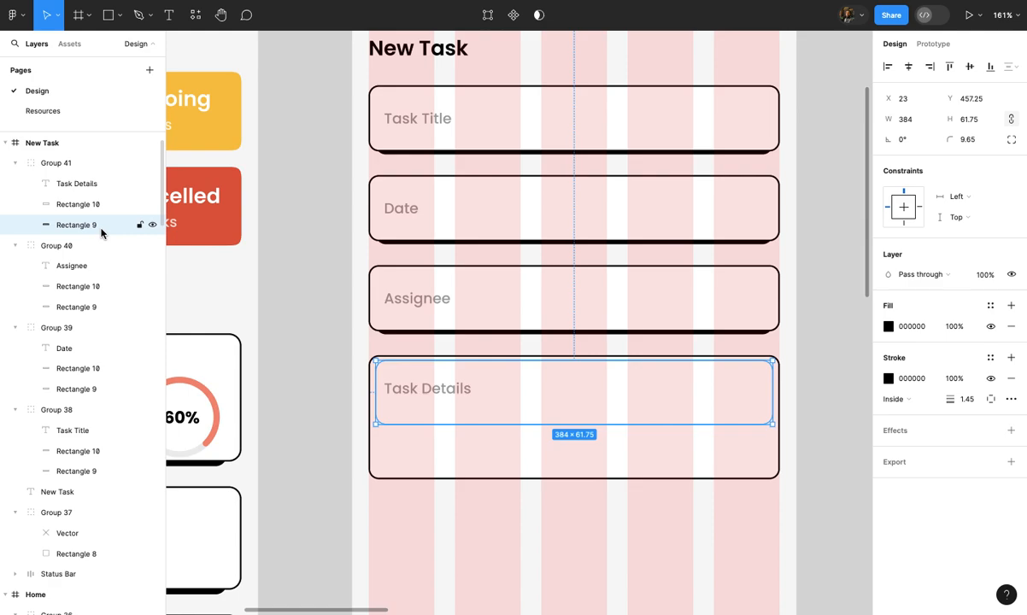
pyautogui.click(532, 315)
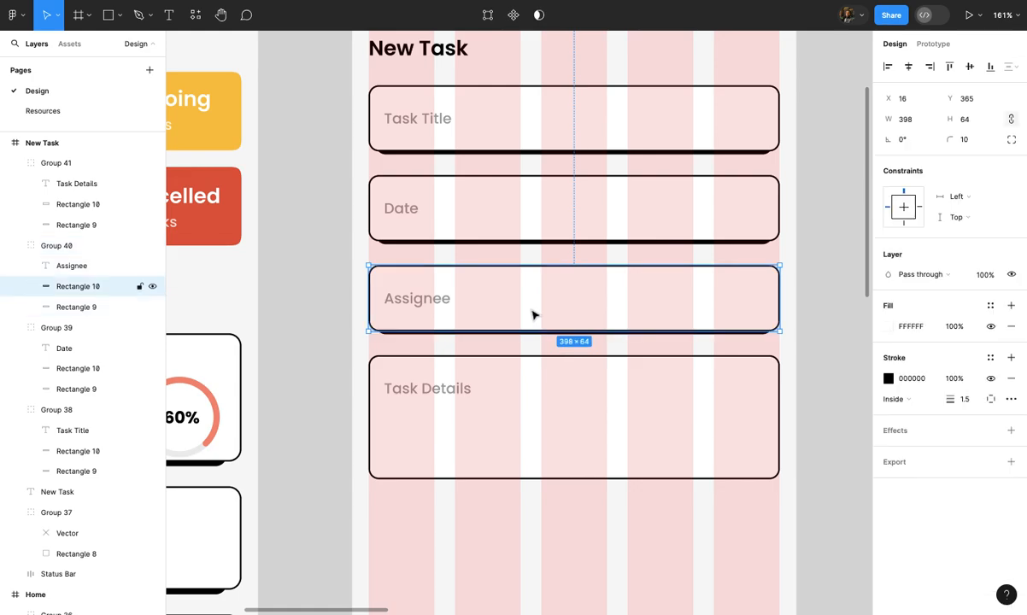
pyautogui.click(596, 427)
pyautogui.click(974, 124)
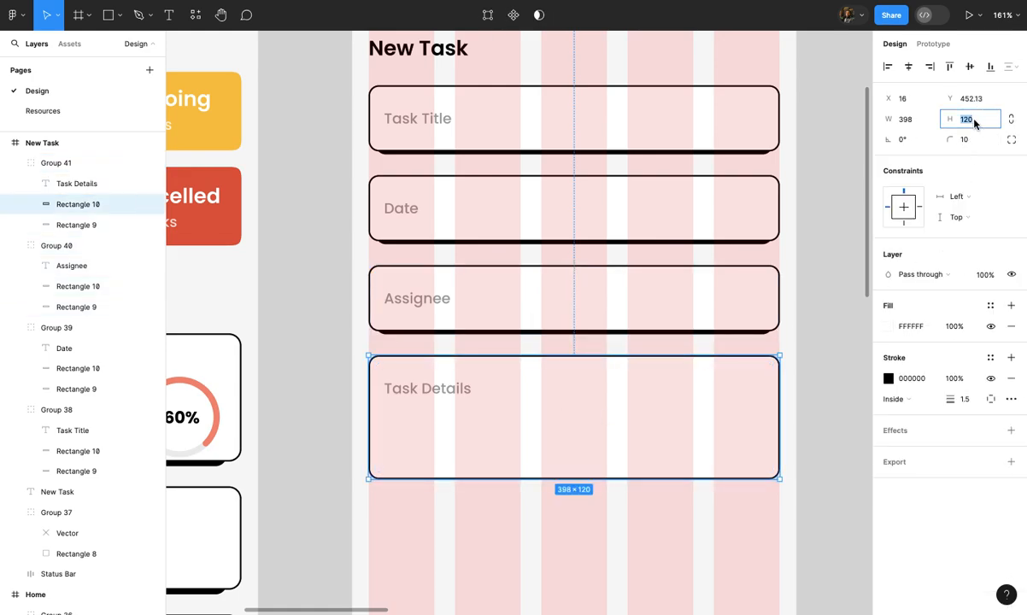
pyautogui.press('Up')
pyautogui.press('Up')
pyautogui.press('Up')
pyautogui.press('Up')
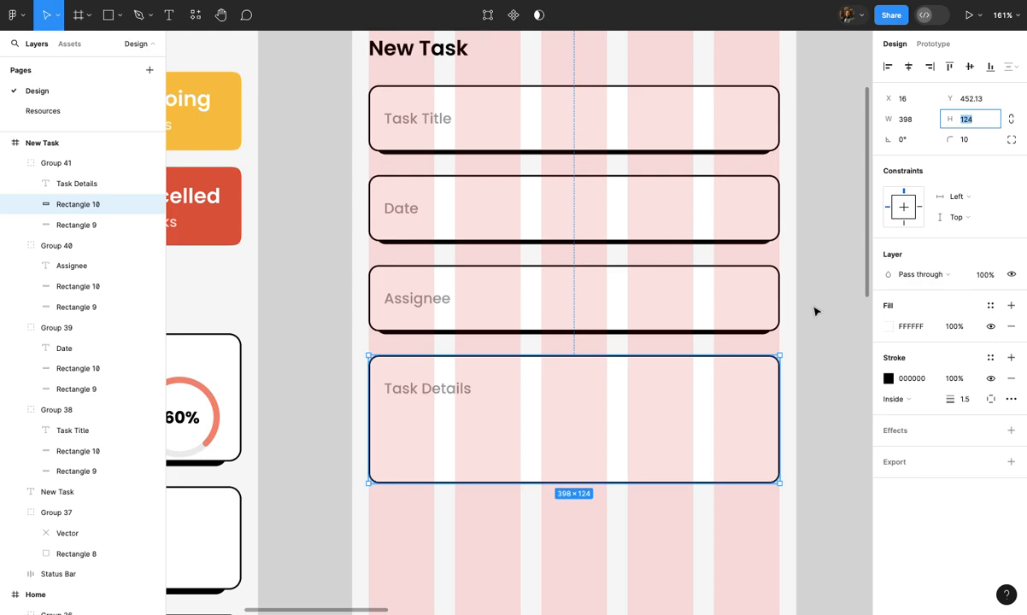
# Set the height of the black shadow rectangle in the Task Details field to 122.75
pyautogui.click(86, 224)
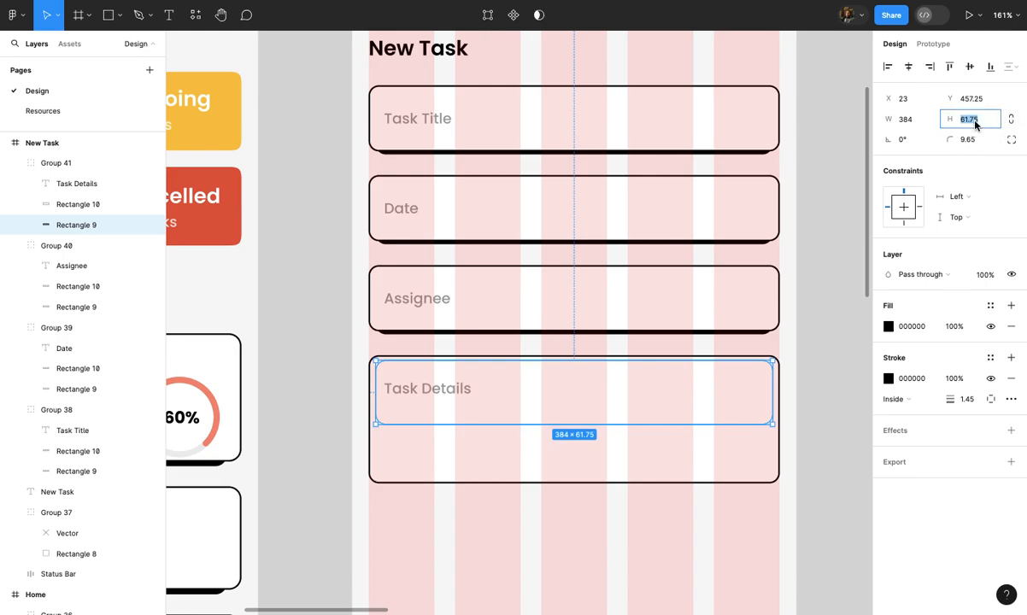
pyautogui.hotkey('shift', 'Up')
pyautogui.hotkey('shift', 'Up')
pyautogui.hotkey('shift', 'Up')
pyautogui.hotkey('shift', 'Up')
pyautogui.hotkey('shift', 'Up')
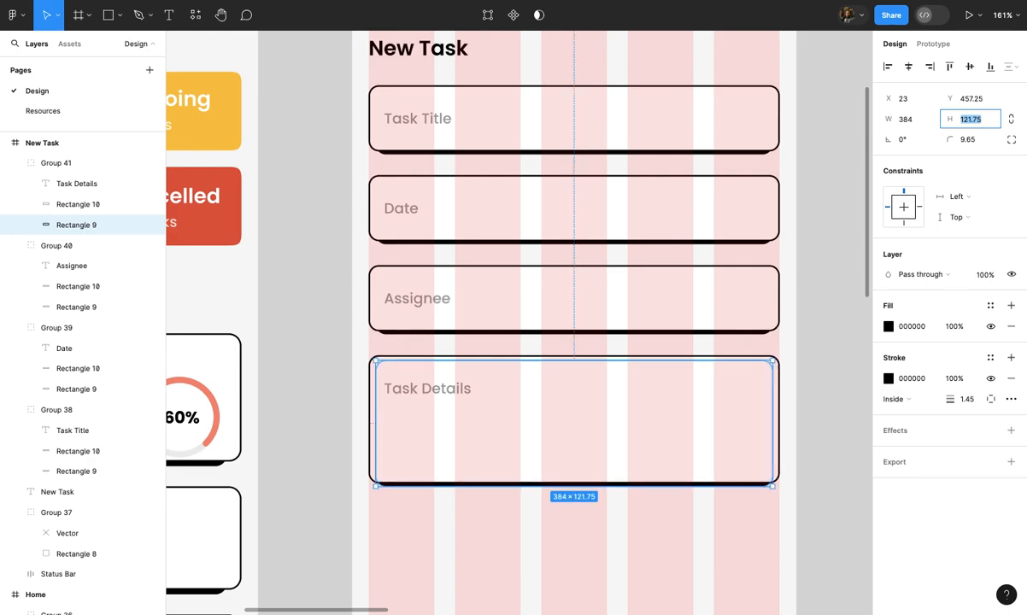
pyautogui.press('Up')
pyautogui.press('Up')
pyautogui.press('Up')
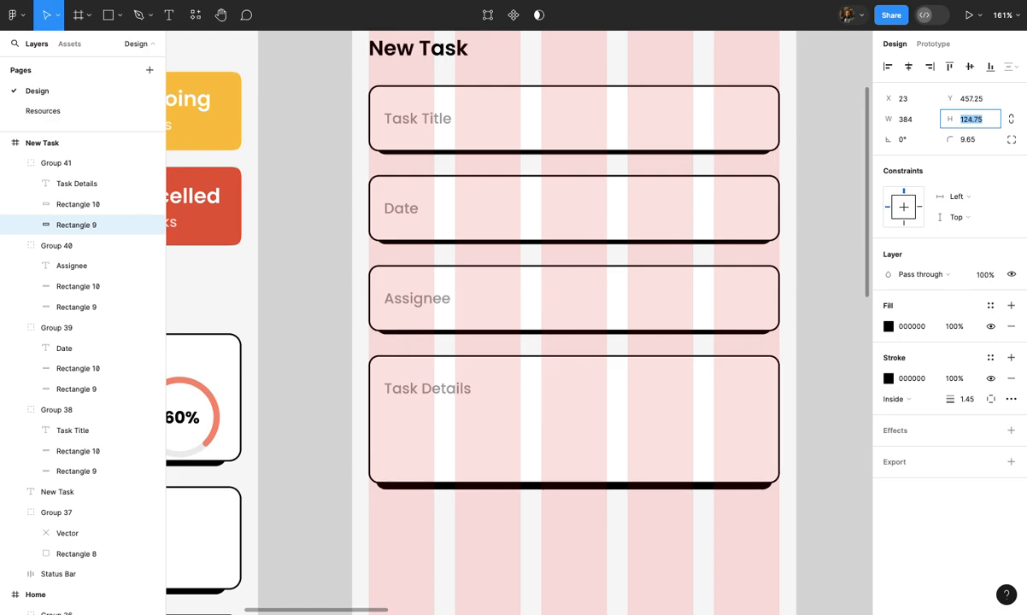
pyautogui.press('Down')
pyautogui.press('Down')
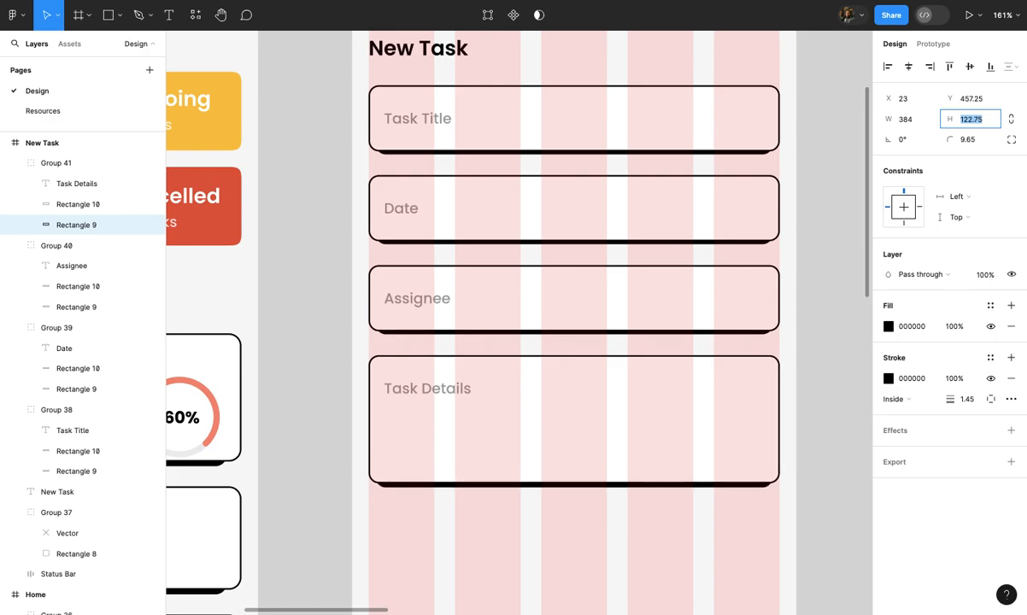
pyautogui.click(844, 318)
# Draw a 6 × 6 square just below the Task Details field, at about X 306, Y 594
pyautogui.scroll(-3, 844, 318)
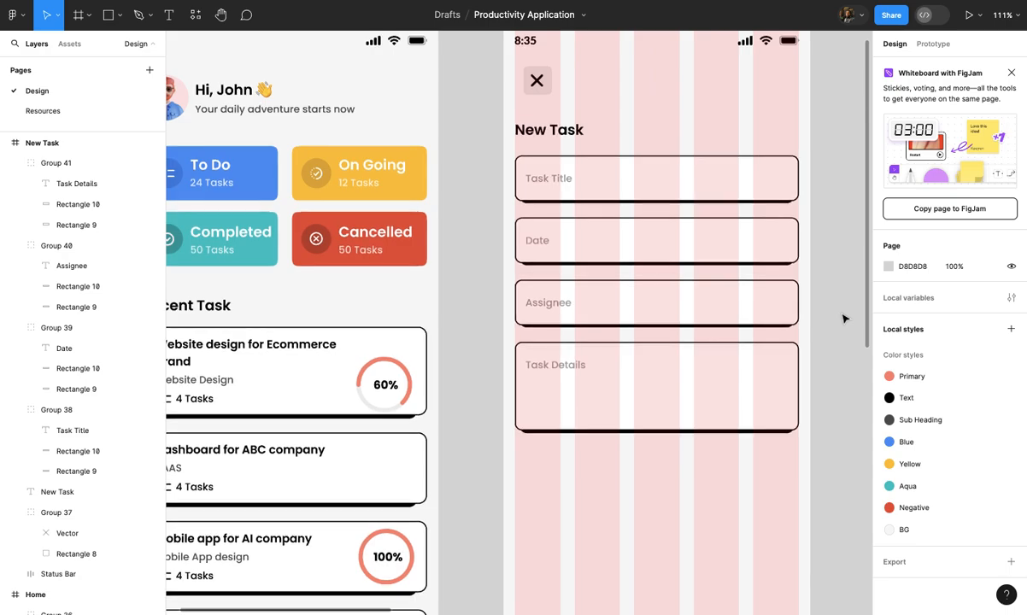
pyautogui.scroll(-2, 823, 369)
pyautogui.scroll(4, 779, 409)
pyautogui.click(618, 447)
pyautogui.scroll(-2, 619, 448)
pyautogui.scroll(8, 628, 488)
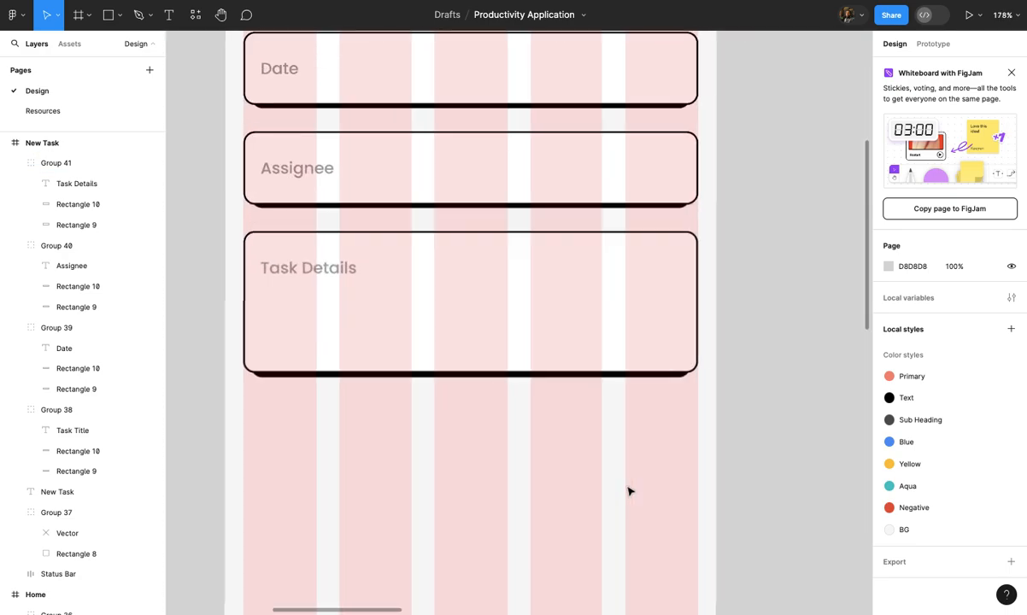
pyautogui.scroll(-2, 629, 489)
pyautogui.scroll(4, 628, 489)
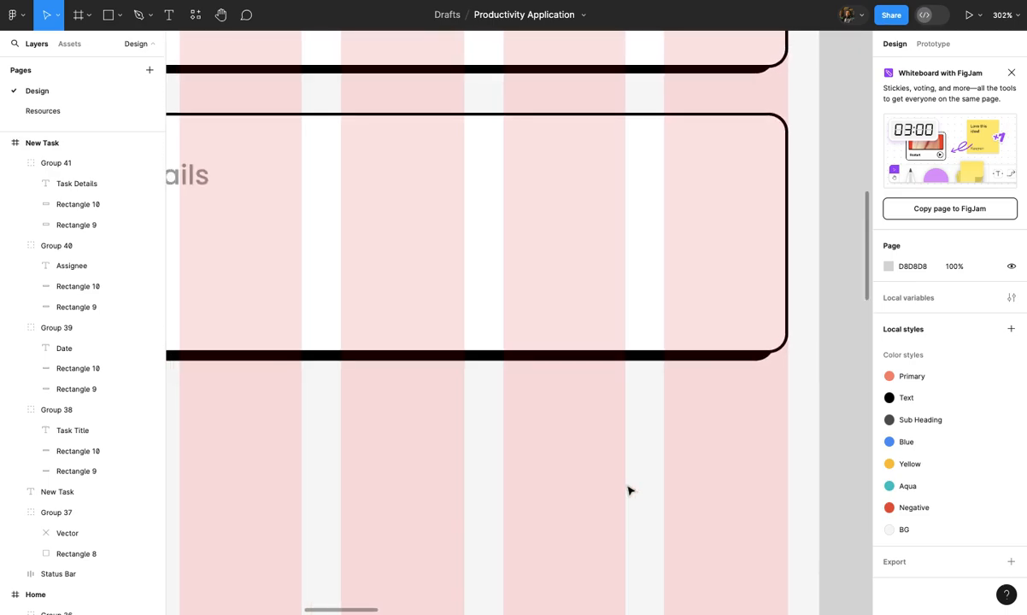
pyautogui.press('r')
pyautogui.scroll(3, 580, 421)
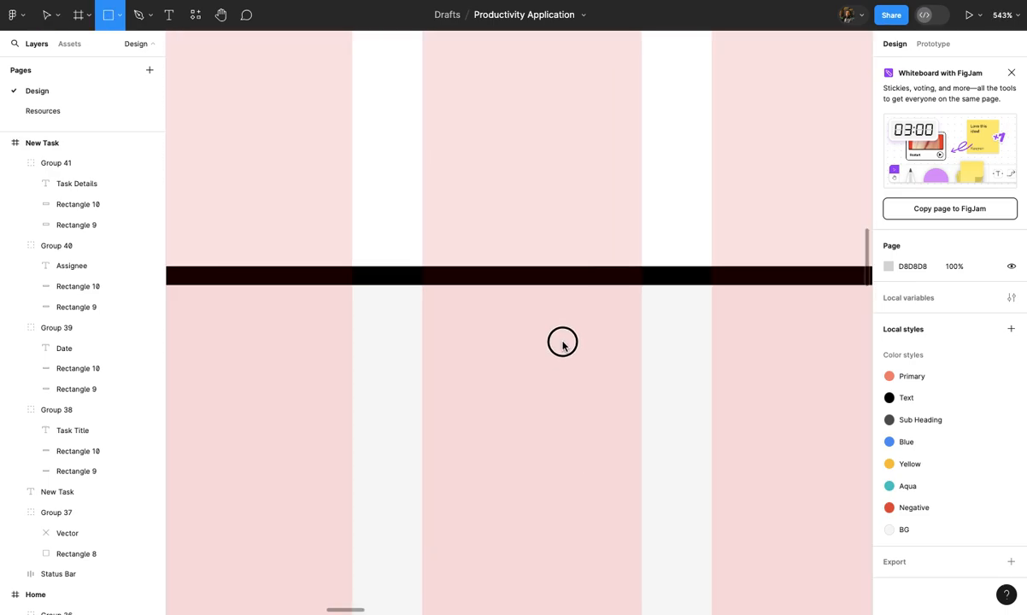
pyautogui.moveTo(563, 345); pyautogui.dragTo(559, 342)
pyautogui.scroll(5, 557, 336)
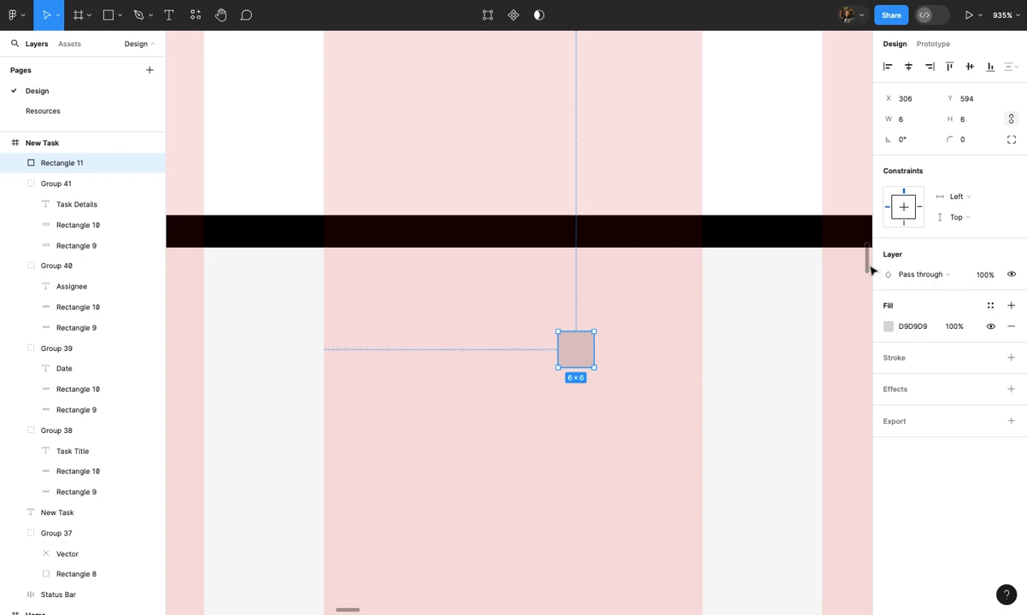
# Give the small square a black inside stroke of 1 and a corner radius of 2
pyautogui.click(1011, 359)
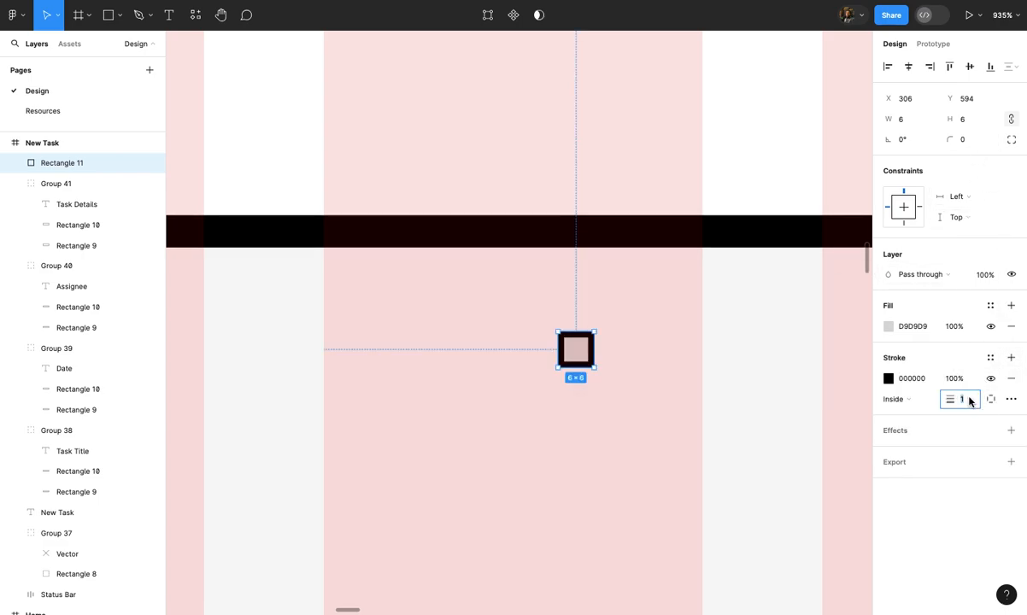
pyautogui.click(972, 140)
pyautogui.write('1')
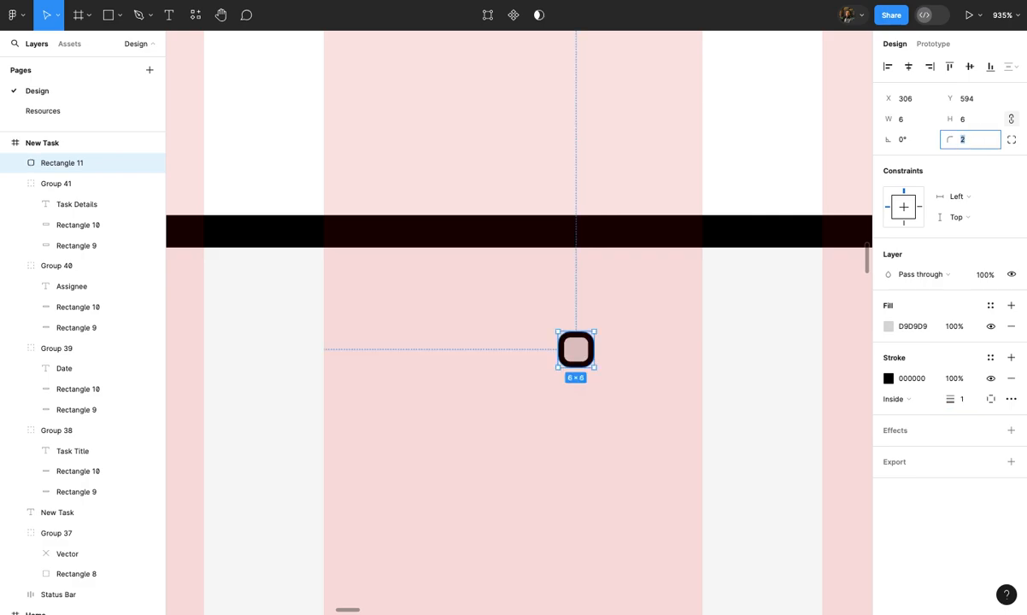
# Duplicate the small rounded square into a two-by-two grid with gaps of 2, and group the four squares
pyautogui.moveTo(572, 352); pyautogui.dragTo(549, 424)
pyautogui.scroll(3, 622, 351)
pyautogui.click(510, 337)
pyautogui.moveTo(481, 328); pyautogui.dragTo(689, 502)
pyautogui.hotkey('ctrl', 'g')
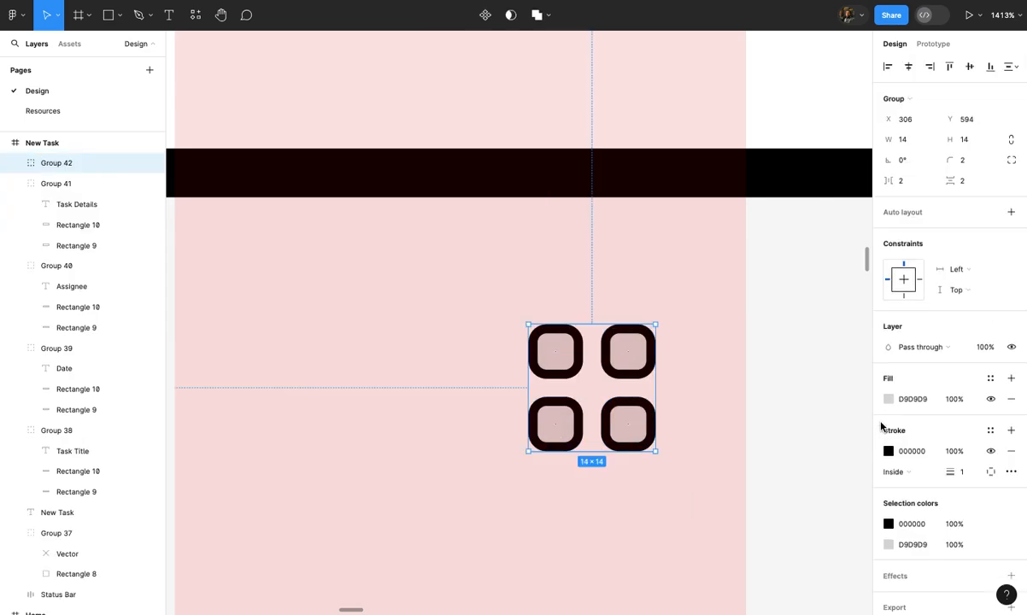
# Set the fill of the four-square icon group to white (FFFFFF)
pyautogui.click(890, 398)
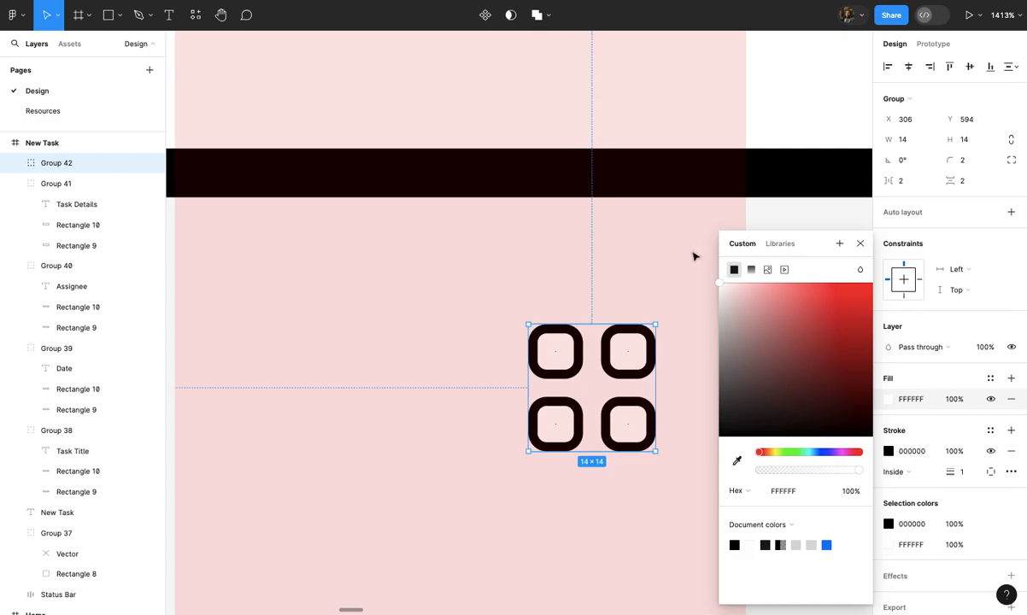
pyautogui.click(692, 255)
pyautogui.scroll(-10, 684, 264)
pyautogui.scroll(6, 683, 265)
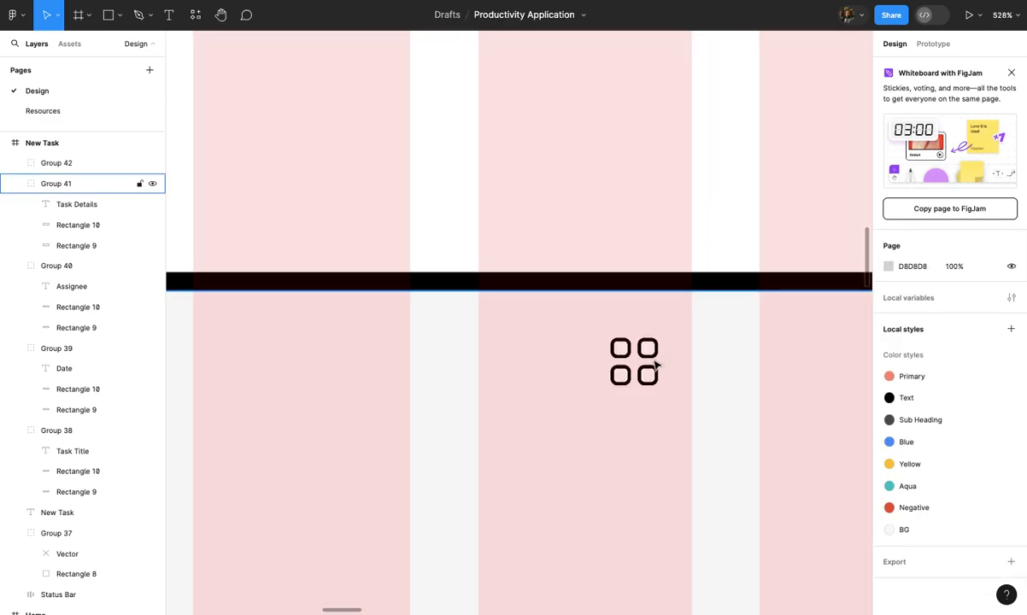
# Apply the BG color style as the fill of the four-square icon group
pyautogui.click(656, 365)
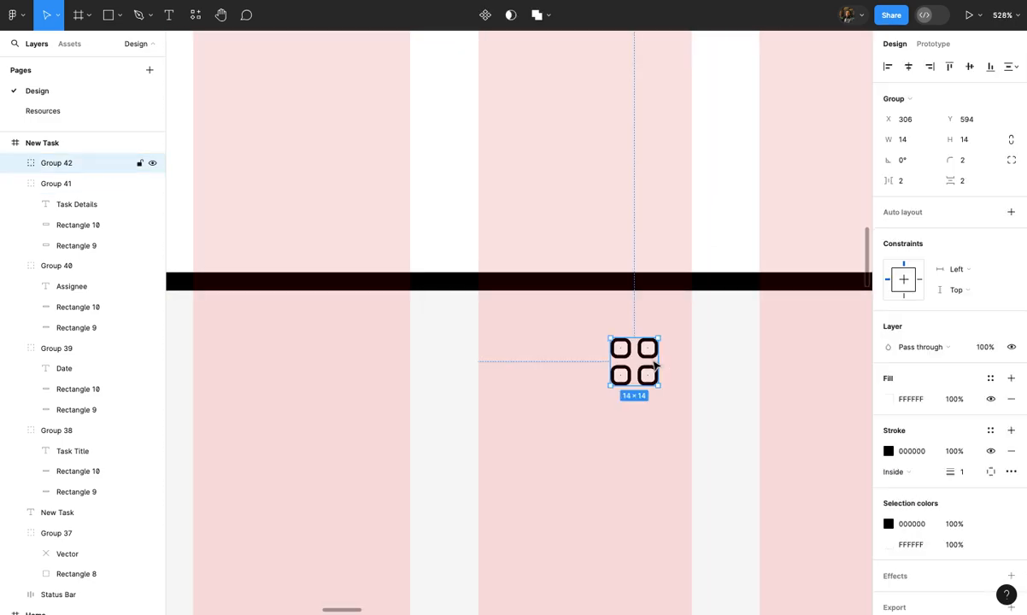
pyautogui.scroll(3, 653, 359)
pyautogui.click(987, 381)
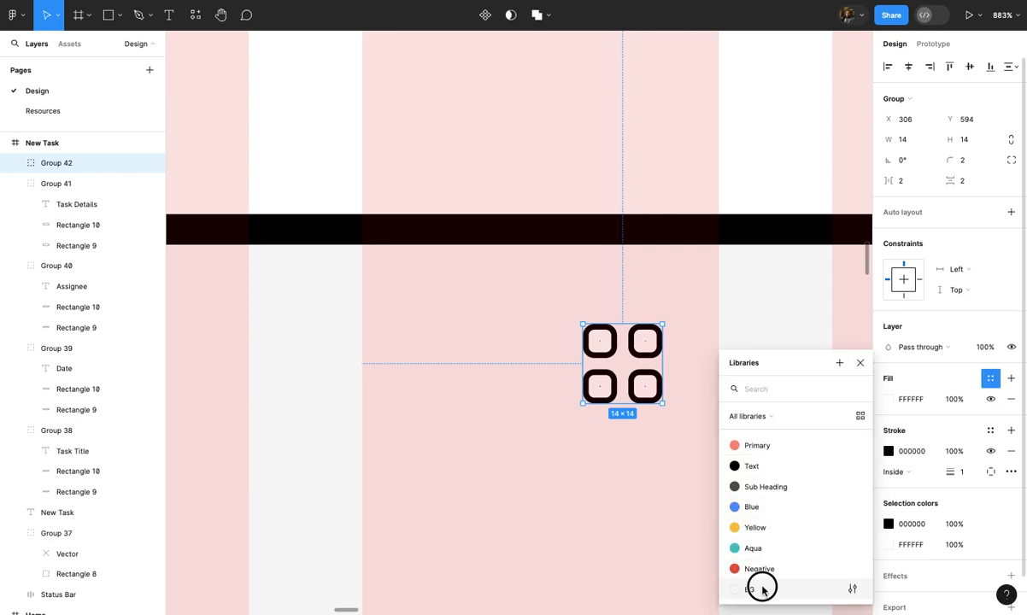
pyautogui.press('Escape')
pyautogui.press('Escape')
pyautogui.scroll(-2, 752, 542)
pyautogui.scroll(2, 718, 484)
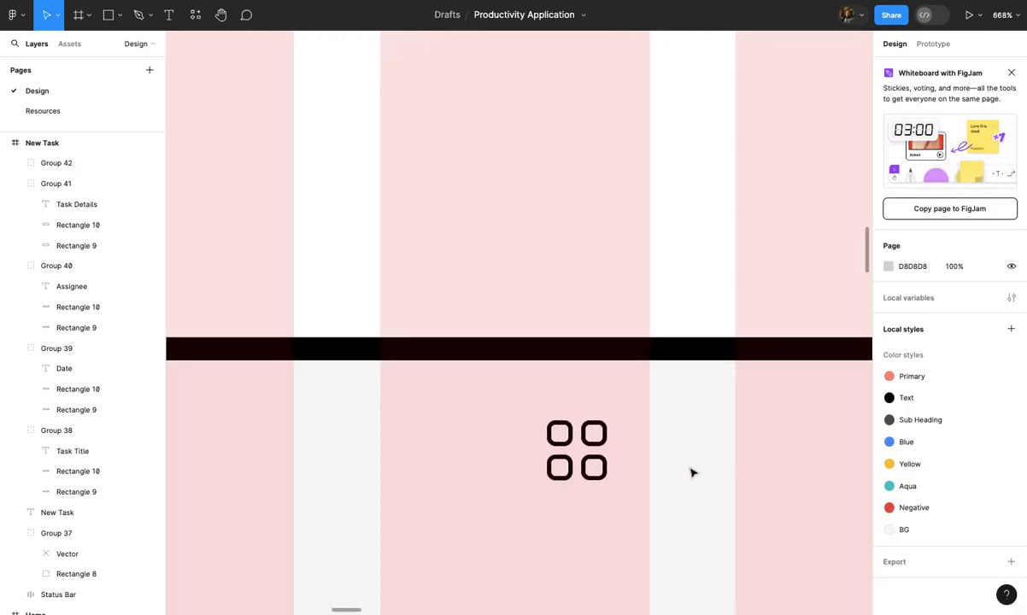
# Add the text "A" beside the four-square icon, at about X 338, Y 591
pyautogui.scroll(1, 653, 456)
pyautogui.press('t')
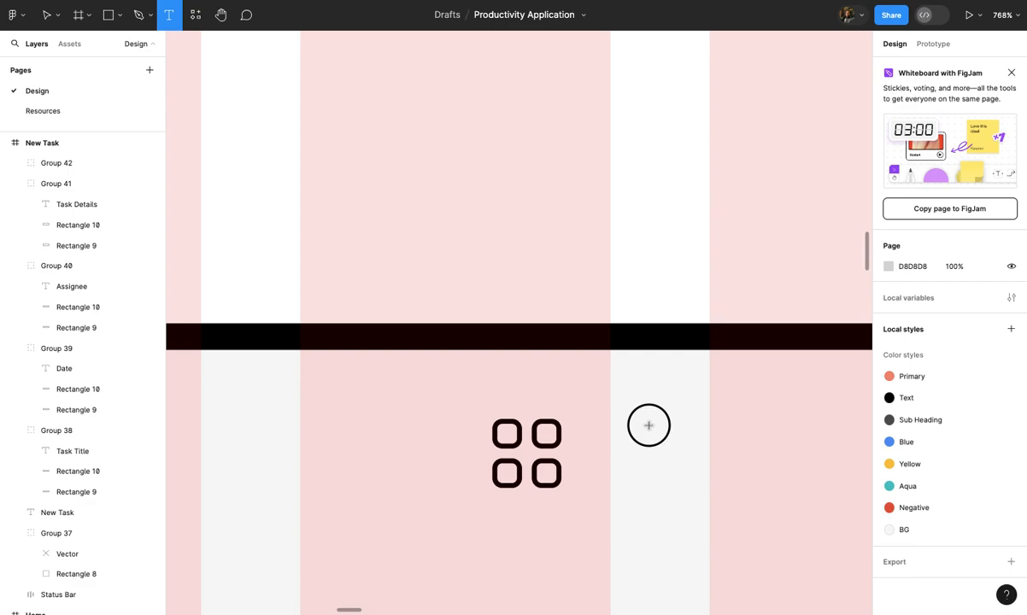
pyautogui.click(649, 424)
pyautogui.write('A')
pyautogui.press('Escape')
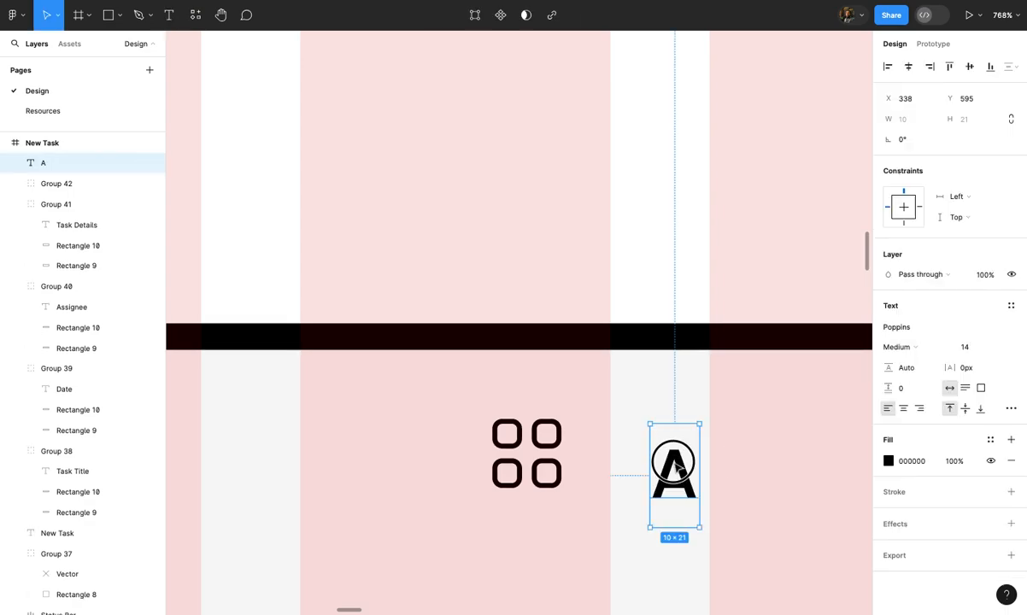
pyautogui.moveTo(674, 478); pyautogui.dragTo(681, 462)
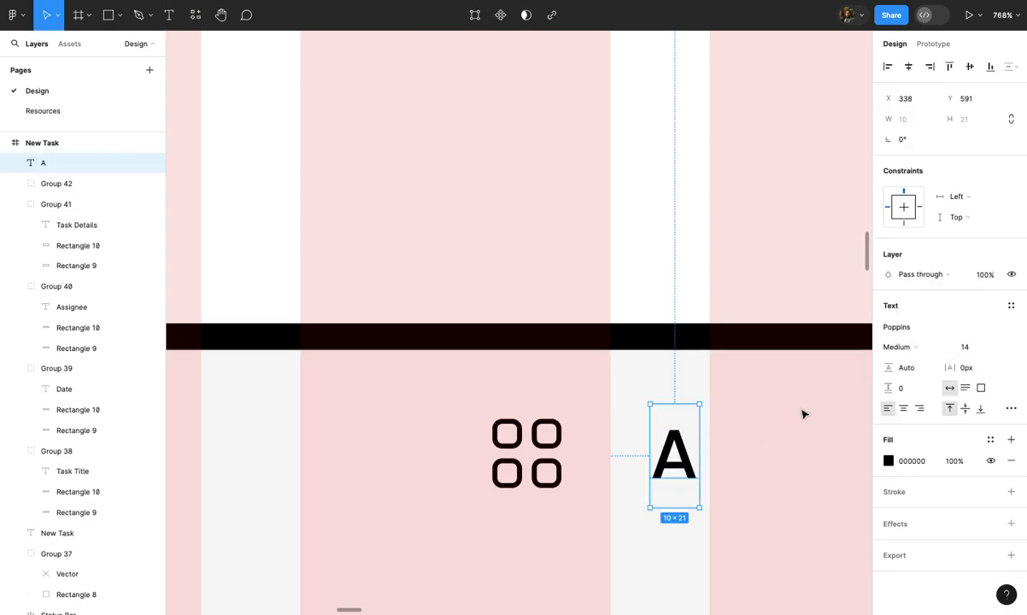
# Set the letter A's font size to 20 and move it up to Y 586, level with the four-square icon
pyautogui.press('Up')
pyautogui.press('Up')
pyautogui.press('Up')
pyautogui.press('Up')
pyautogui.press('Up')
pyautogui.press('Up')
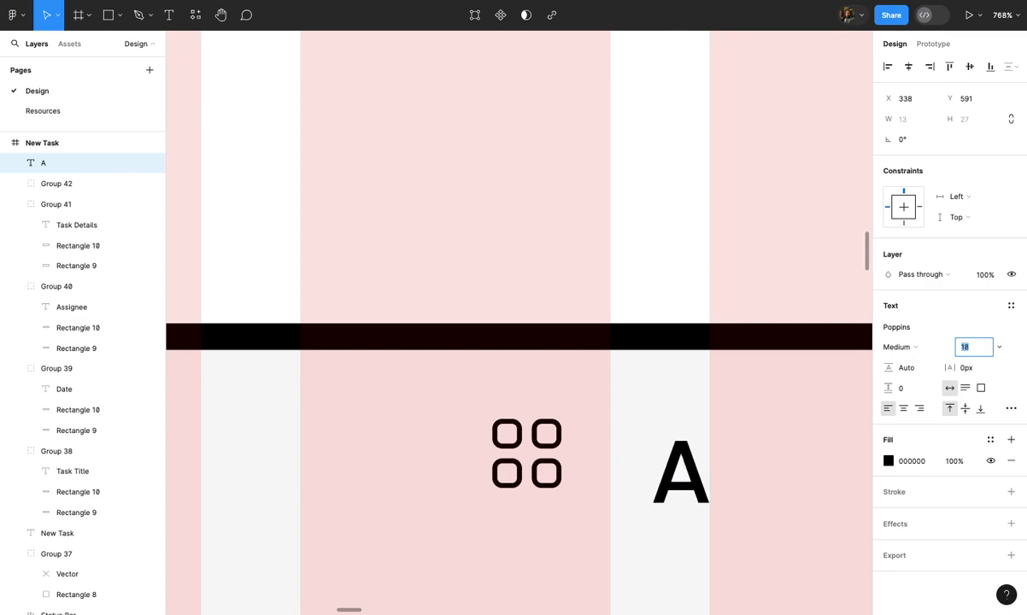
pyautogui.moveTo(694, 493); pyautogui.dragTo(699, 473)
pyautogui.scroll(-10, 699, 474)
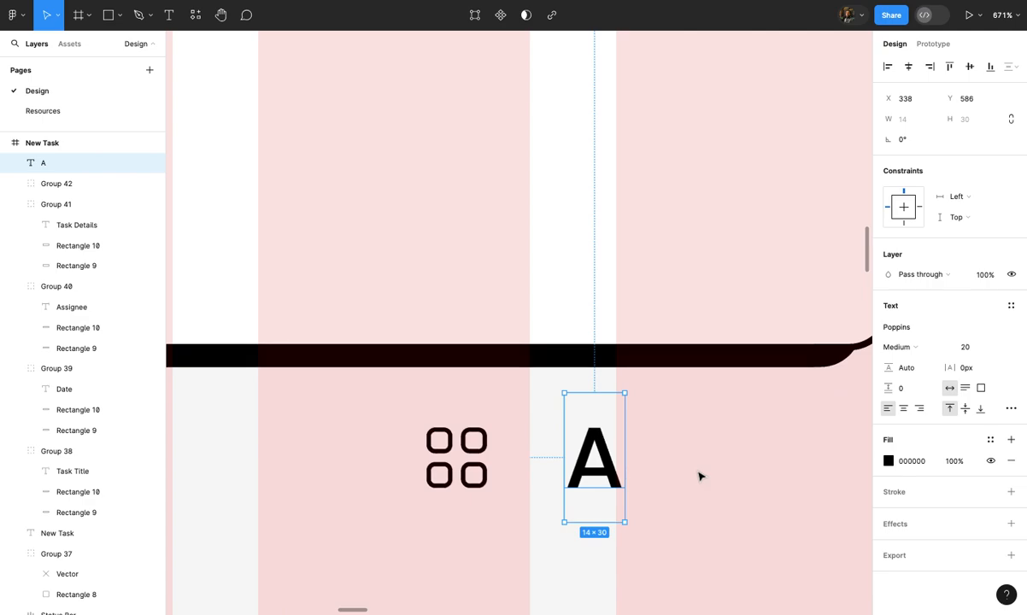
pyautogui.click(699, 474)
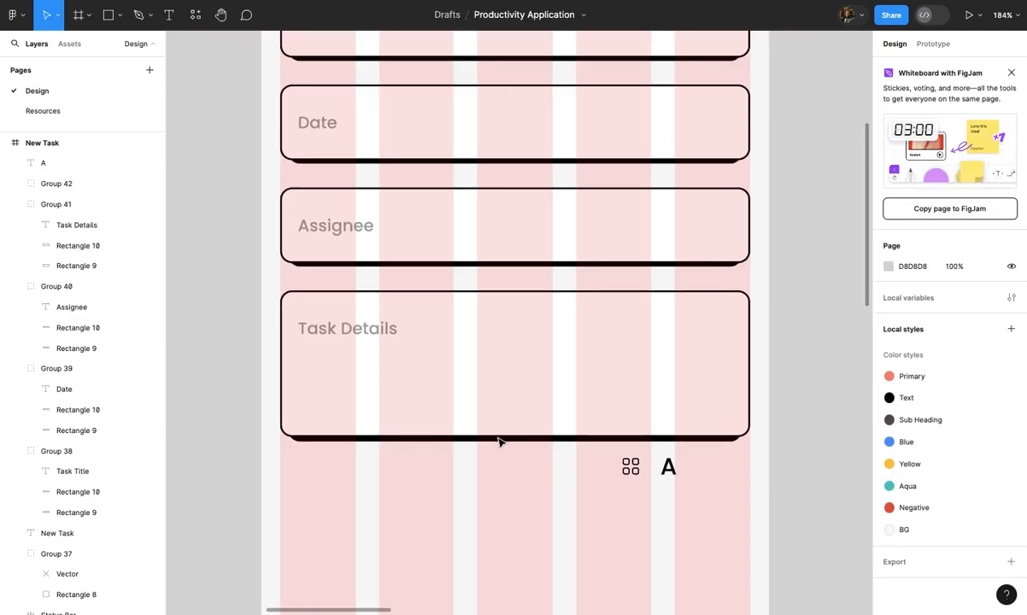
# Search the Iconify plugin for "ATTACH" and insert the eva:attach-fill paperclip icon below the Task Details field
pyautogui.click(12, 14)
pyautogui.moveTo(43, 190)
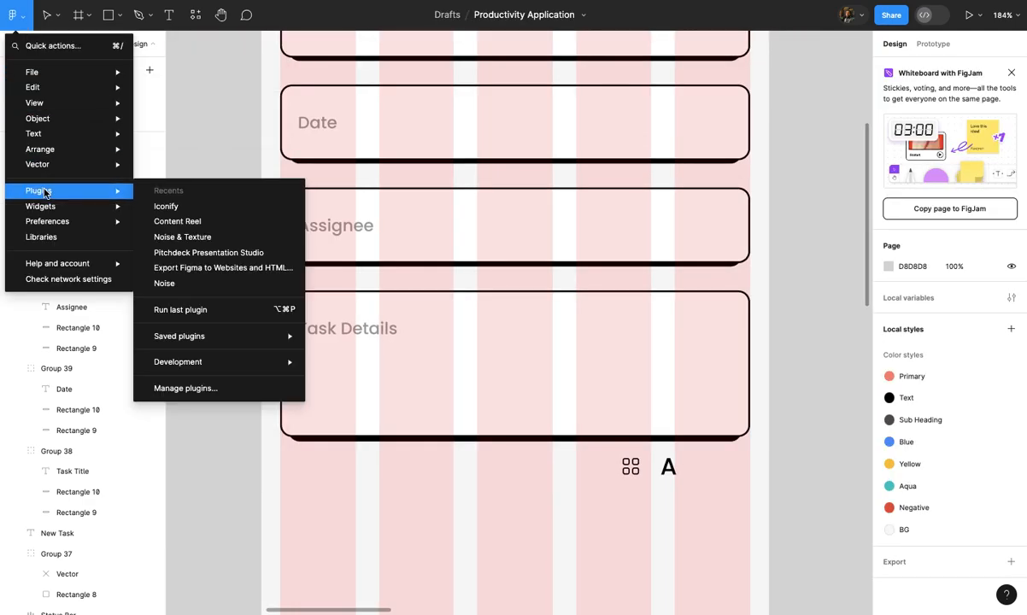
pyautogui.click(181, 208)
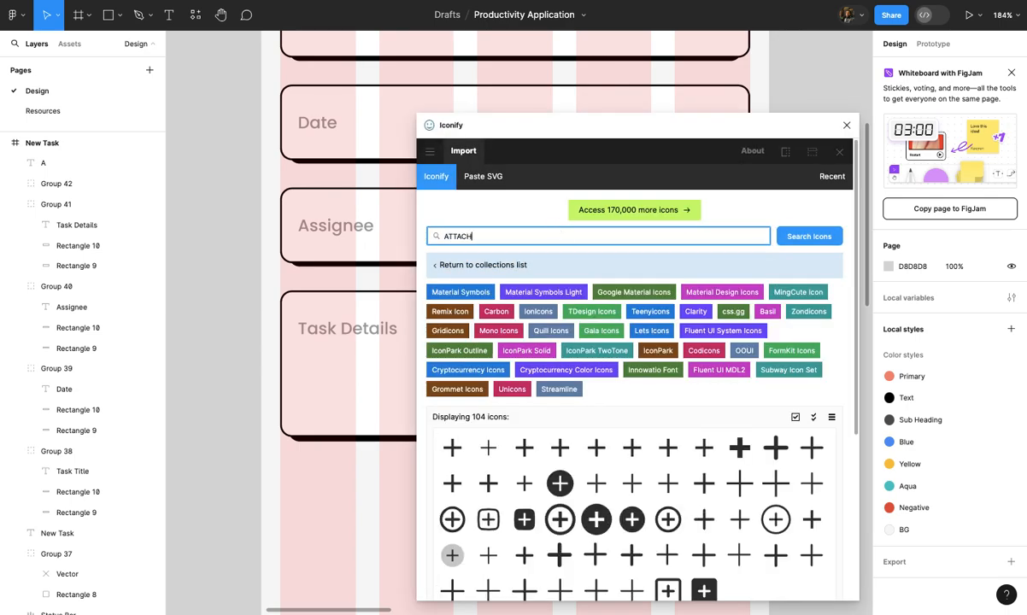
pyautogui.press('Return')
pyautogui.moveTo(739, 425); pyautogui.dragTo(344, 518)
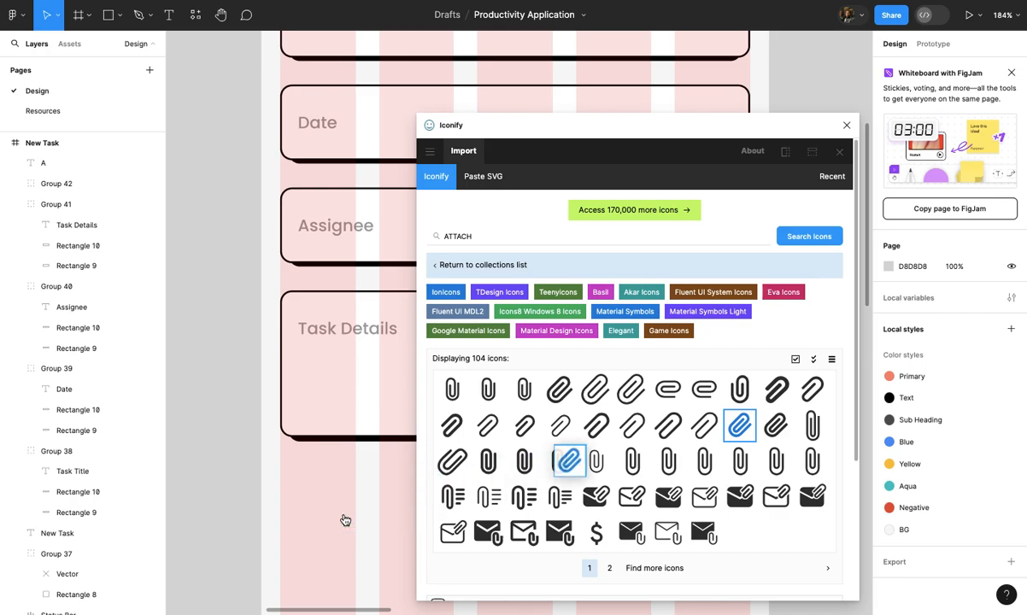
pyautogui.click(846, 125)
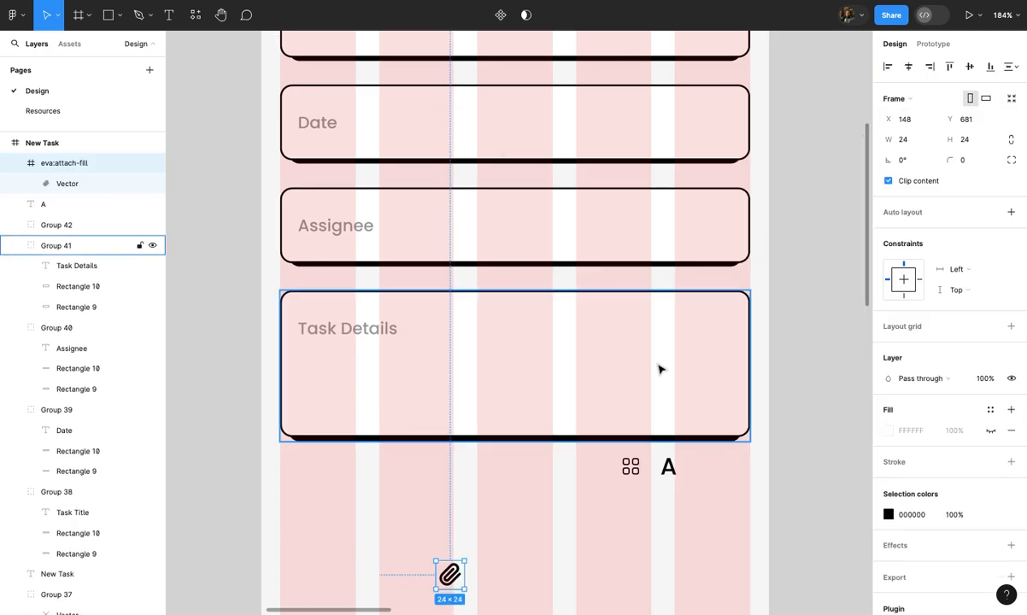
# Move the paperclip icon into line with the four-square icon and the letter A, on the far side of the letter
pyautogui.scroll(-3, 661, 367)
pyautogui.scroll(-2, 554, 510)
pyautogui.scroll(5, 559, 383)
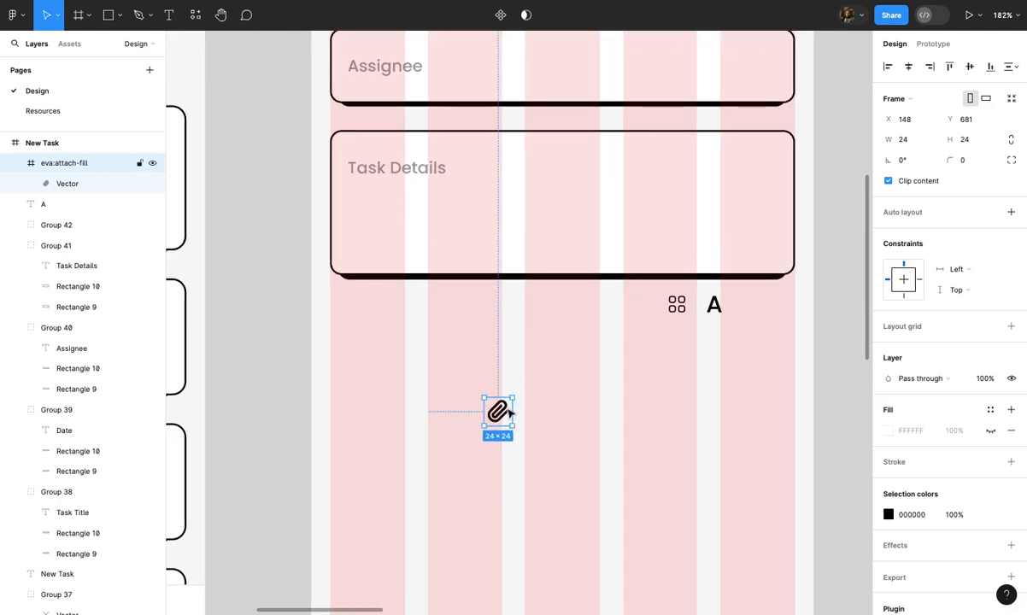
pyautogui.scroll(-4, 598, 381)
pyautogui.moveTo(641, 380); pyautogui.dragTo(679, 334)
# Set the horizontal spacing between the four-square icon, the letter A and the paperclip icon to 24
pyautogui.scroll(5, 679, 334)
pyautogui.moveTo(504, 314); pyautogui.dragTo(816, 370)
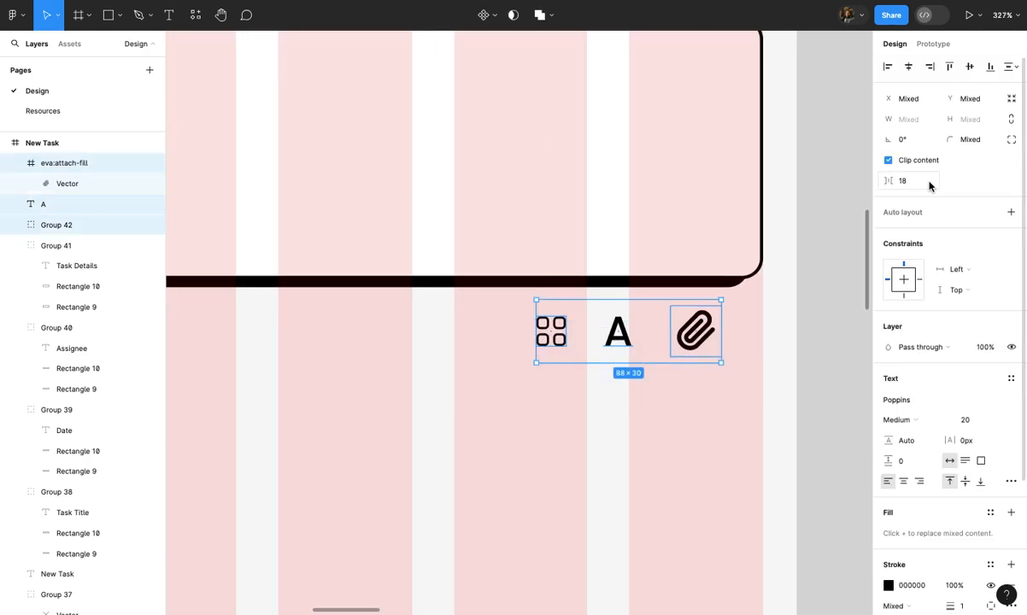
pyautogui.press('Up')
pyautogui.press('Up')
pyautogui.press('Up')
pyautogui.press('Up')
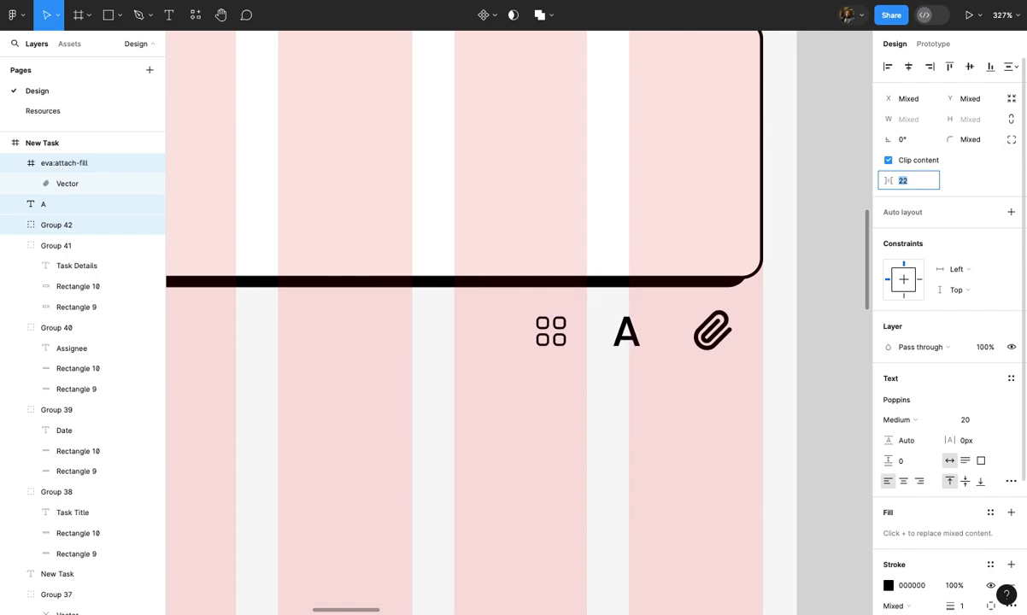
pyautogui.press('Up')
pyautogui.press('Up')
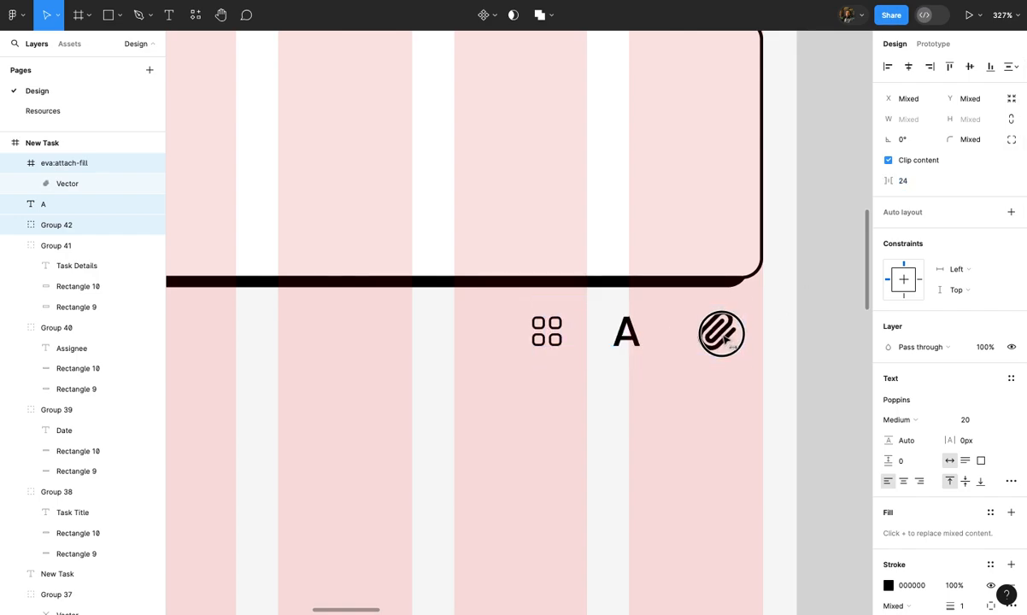
# Scale the four-square icon proportionally from its centre to 16 × 16
pyautogui.click(672, 385)
pyautogui.scroll(4, 645, 371)
pyautogui.scroll(5, 645, 371)
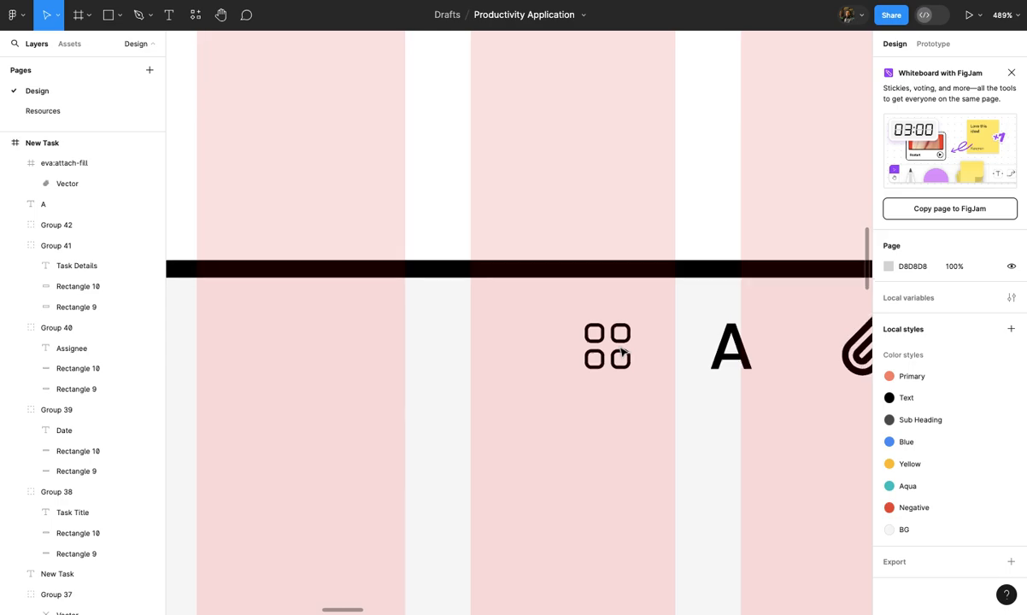
pyautogui.click(639, 328)
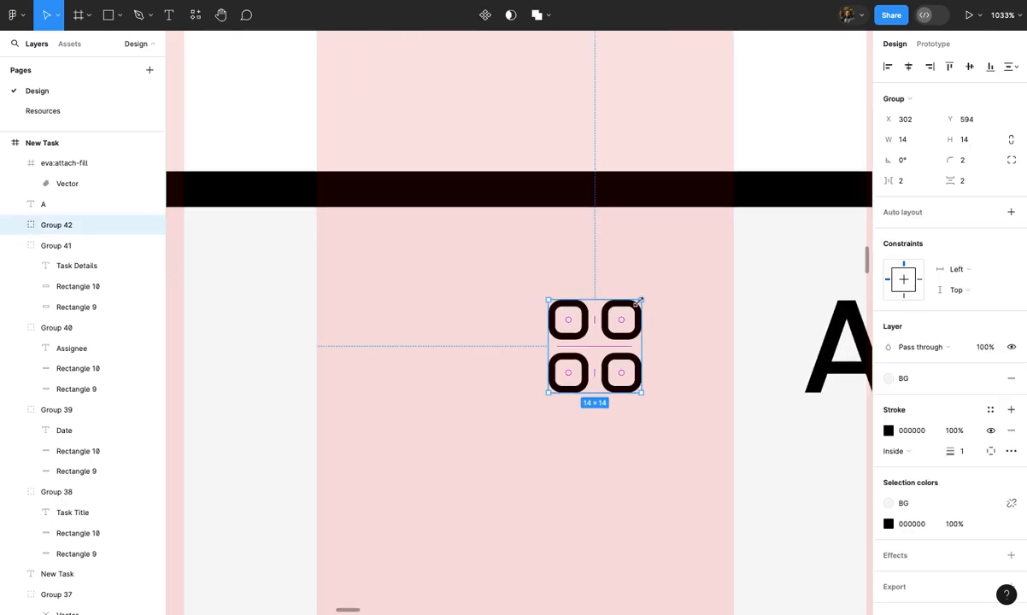
pyautogui.press('k')
pyautogui.moveTo(641, 300); pyautogui.dragTo(647, 294)
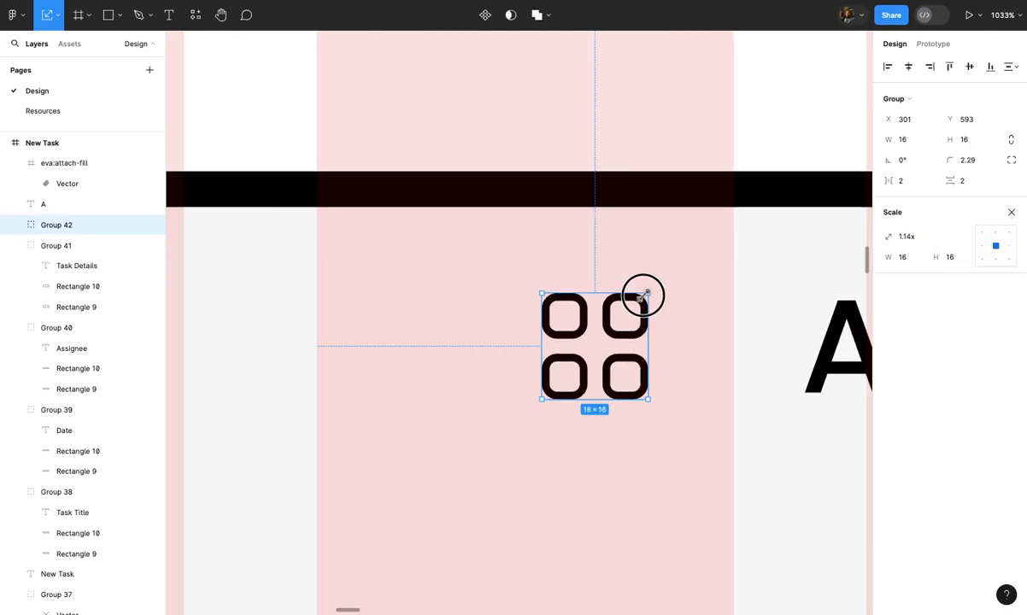
pyautogui.scroll(-10, 647, 295)
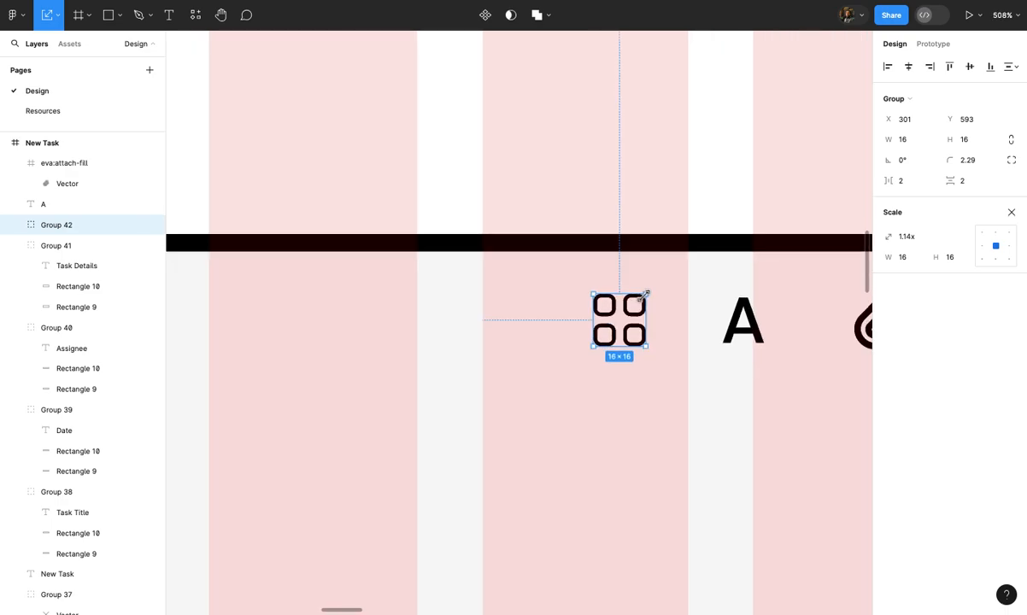
pyautogui.click(671, 336)
pyautogui.scroll(-2, 673, 339)
pyautogui.scroll(-2, 673, 339)
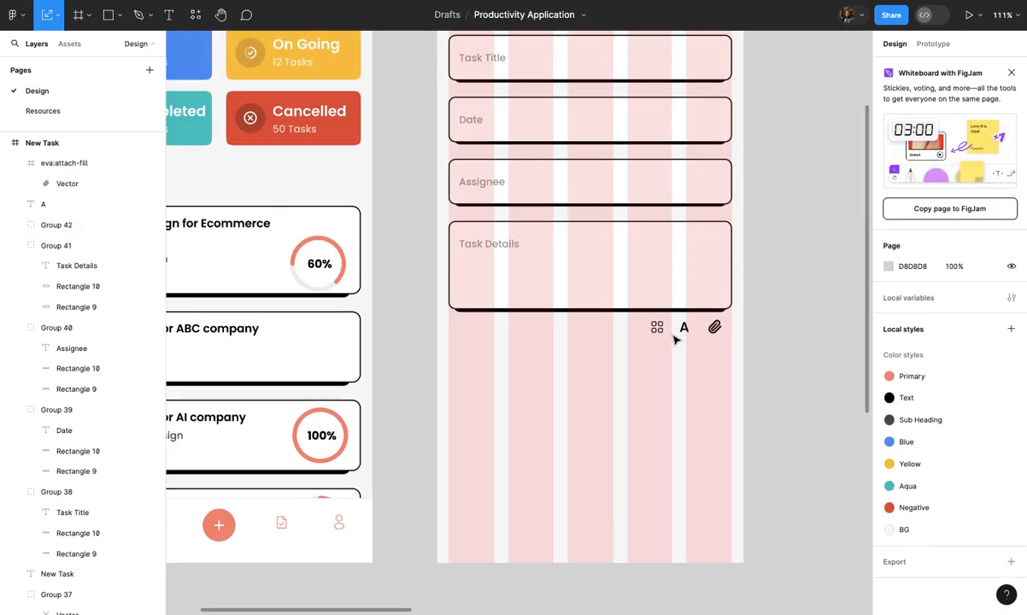
# Scale the four-square icon from its centre to 18 × 18 and set its stroke weight to 1.5
pyautogui.scroll(6, 663, 339)
pyautogui.click(647, 312)
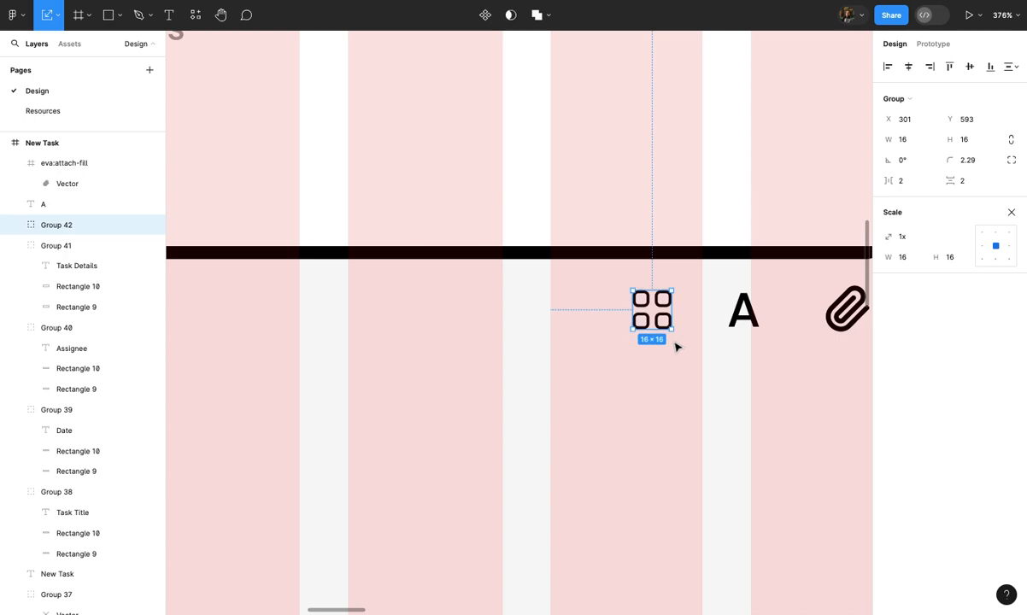
pyautogui.scroll(4, 669, 275)
pyautogui.moveTo(671, 271); pyautogui.dragTo(675, 266)
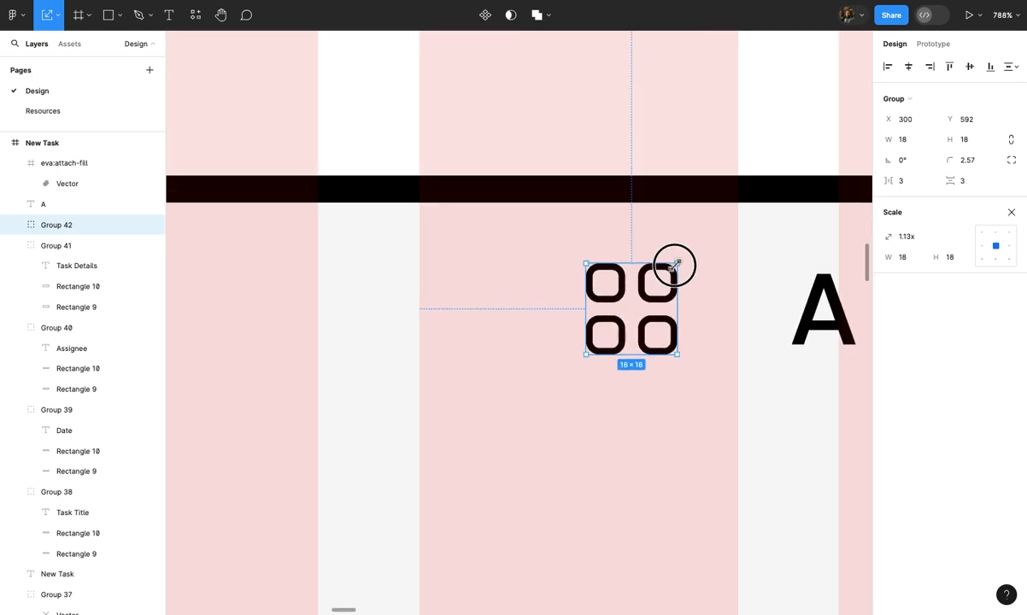
pyautogui.click(1012, 213)
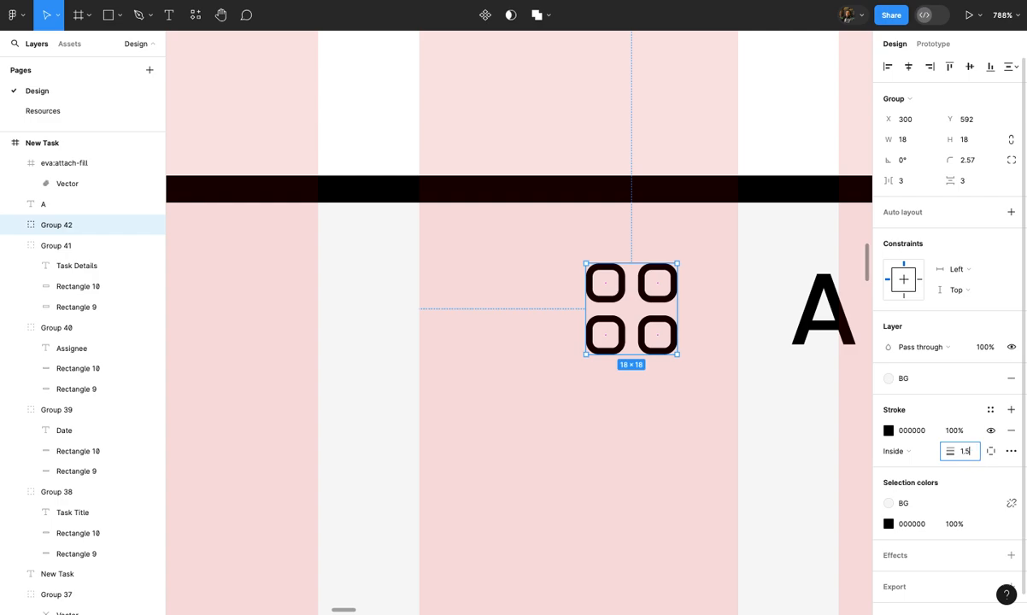
pyautogui.click(716, 479)
pyautogui.scroll(-10, 713, 478)
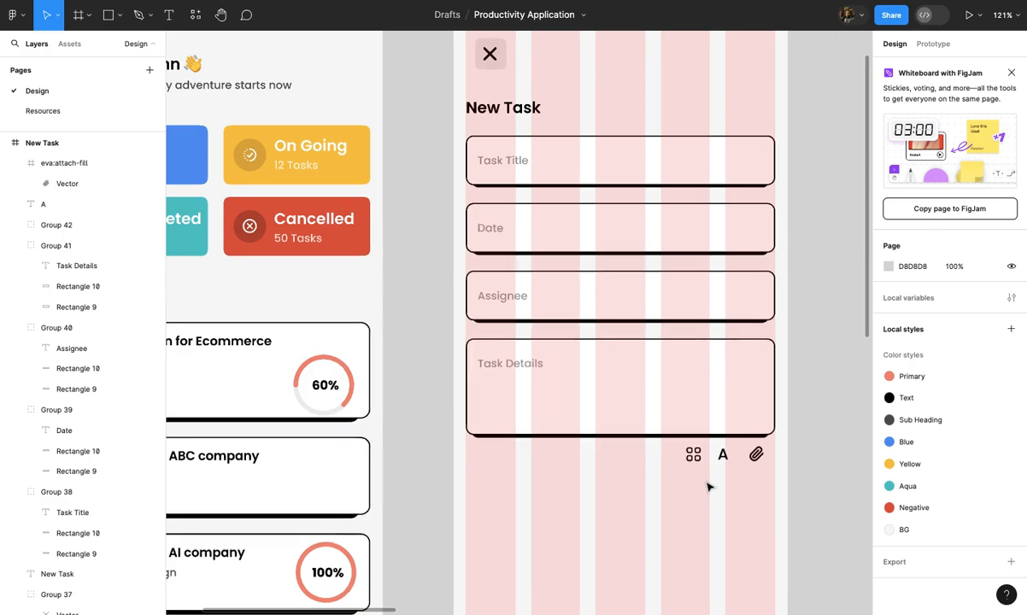
# Duplicate the New Task heading to below the Task Details field, in line with the field's left edge, and change its text to "Category"
pyautogui.scroll(-2, 709, 487)
pyautogui.hscroll(-1, 675, 480)
pyautogui.scroll(1, 639, 448)
pyautogui.scroll(-4, 637, 446)
pyautogui.click(579, 162)
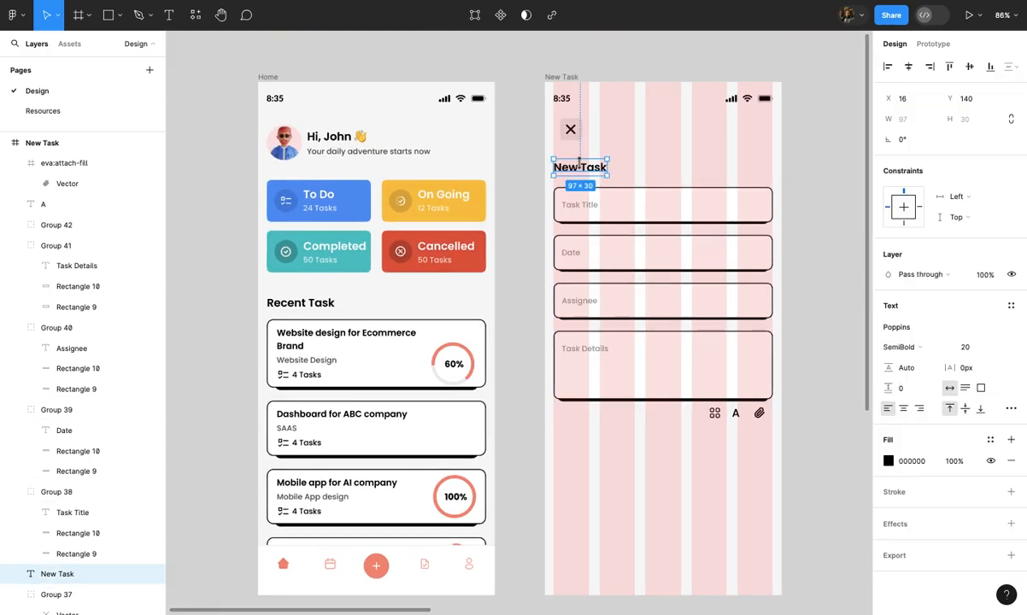
pyautogui.moveTo(581, 168); pyautogui.dragTo(542, 451)
pyautogui.scroll(5, 544, 451)
pyautogui.doubleClick(614, 454)
pyautogui.write('Ca')
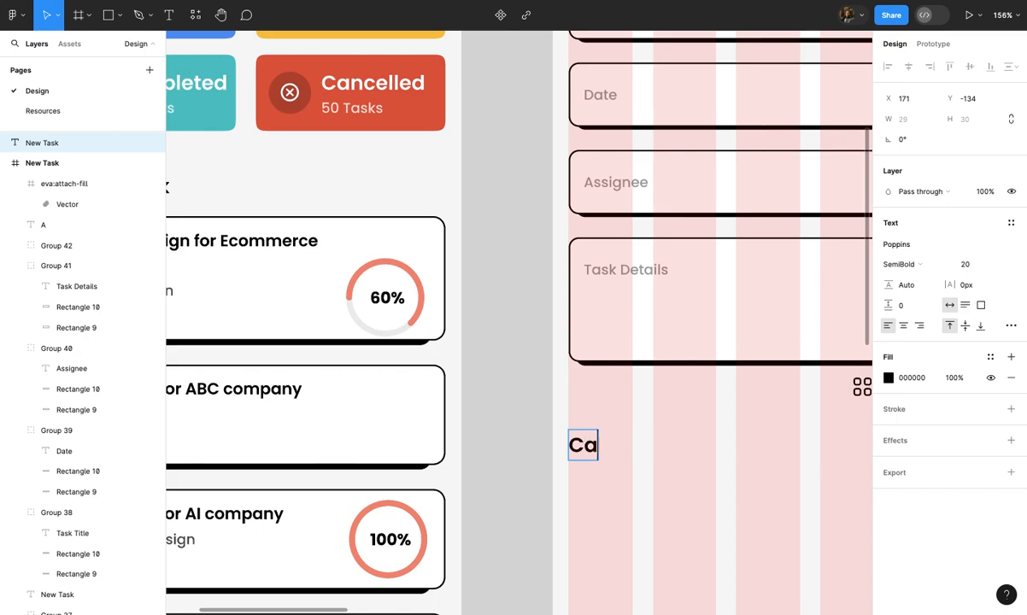
pyautogui.click(651, 502)
pyautogui.scroll(-4, 651, 503)
pyautogui.scroll(4, 651, 502)
pyautogui.click(651, 502)
pyautogui.scroll(3, 651, 503)
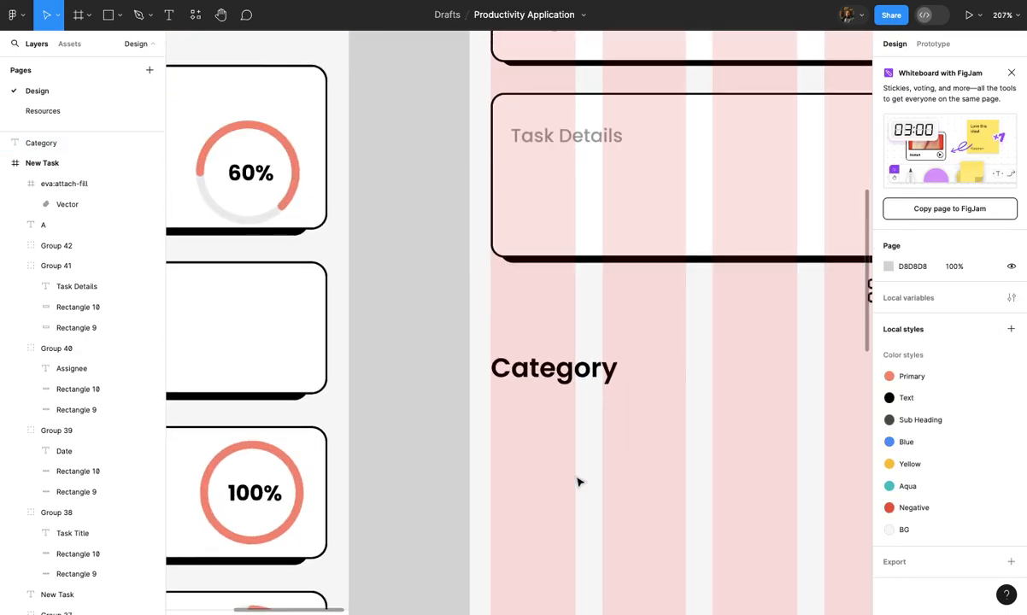
# Add the text "Design" just below the Category heading
pyautogui.press('t')
pyautogui.click(508, 421)
pyautogui.write('Design')
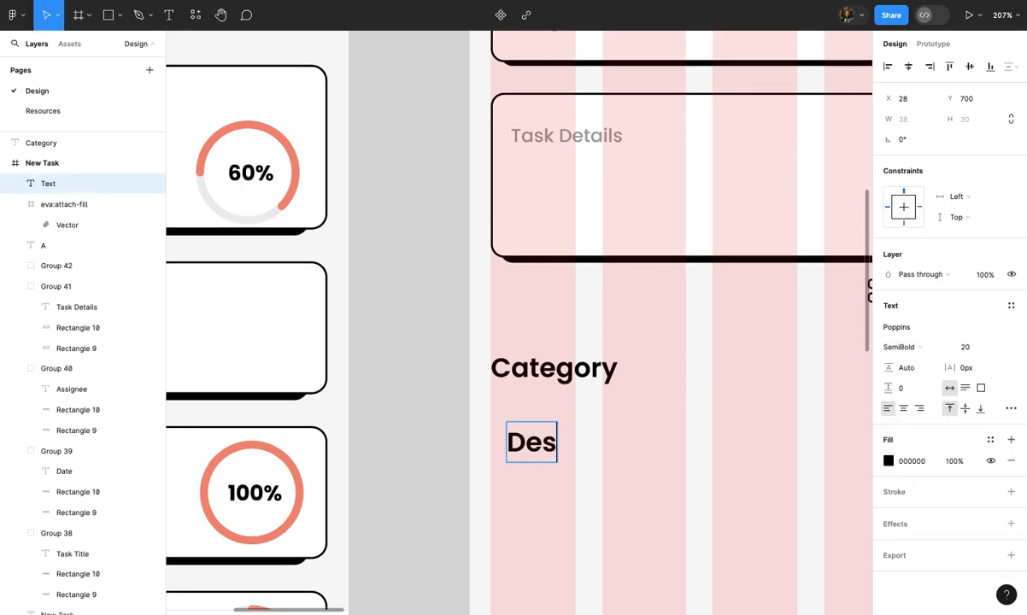
pyautogui.press('Escape')
pyautogui.press('Escape')
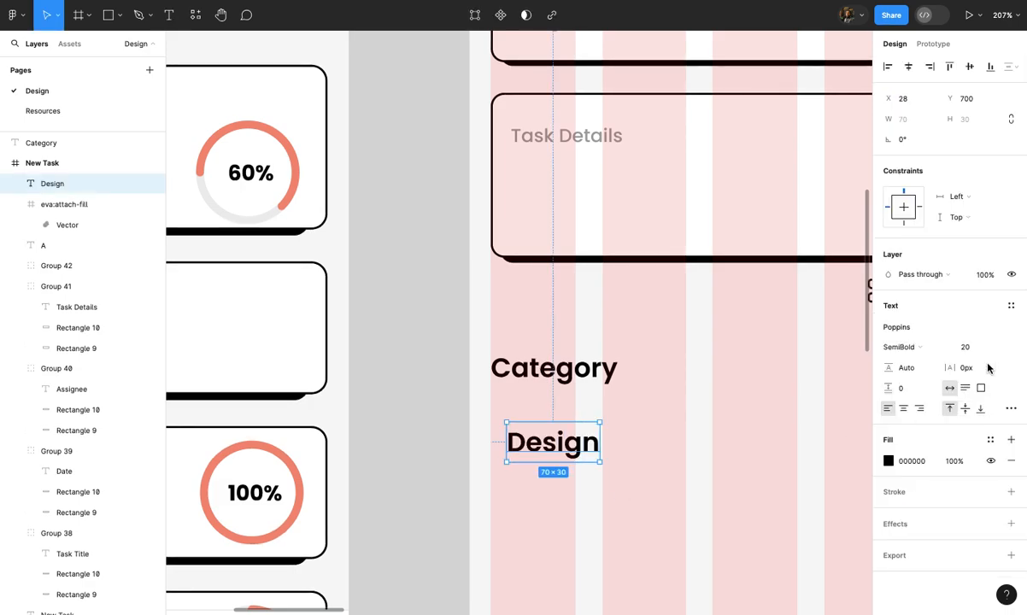
# Set the Design text's font size to 16 and its weight to Medium
pyautogui.write('16')
pyautogui.press('Return')
pyautogui.click(913, 347)
pyautogui.click(935, 332)
pyautogui.scroll(5, 562, 452)
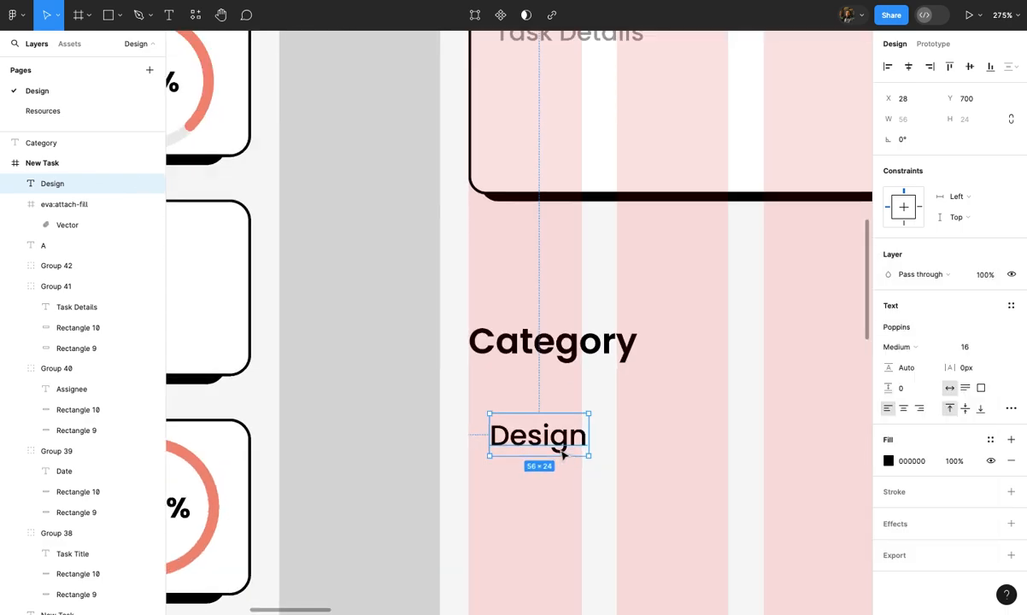
# Wrap the Design text in an auto layout frame and fill the frame with light grey E1E1E1
pyautogui.hotkey('shift', 'a')
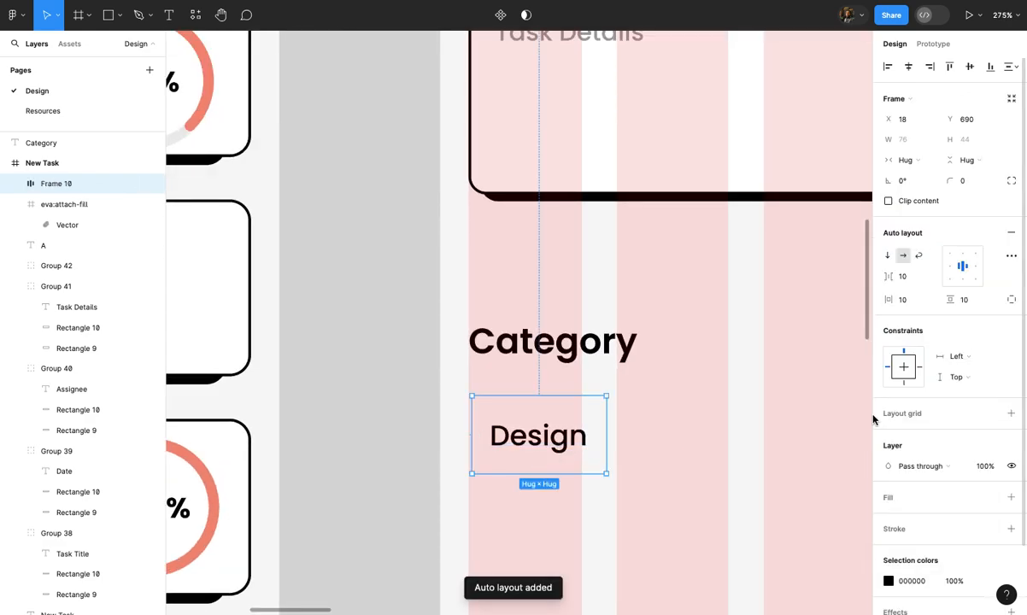
pyautogui.scroll(-3, 898, 428)
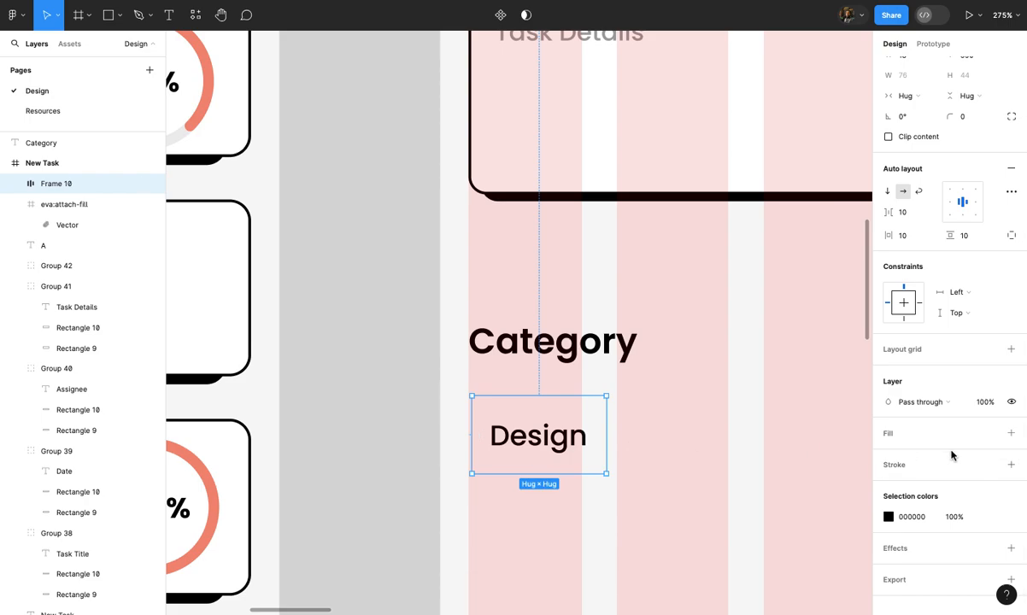
pyautogui.click(1009, 433)
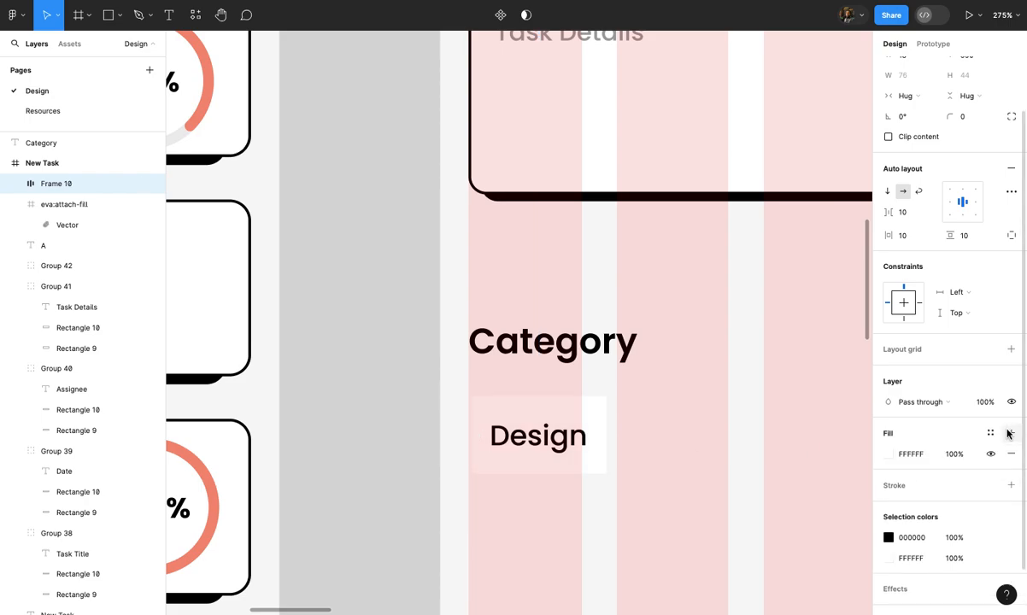
pyautogui.click(887, 454)
pyautogui.moveTo(719, 286); pyautogui.dragTo(717, 306)
pyautogui.click(860, 243)
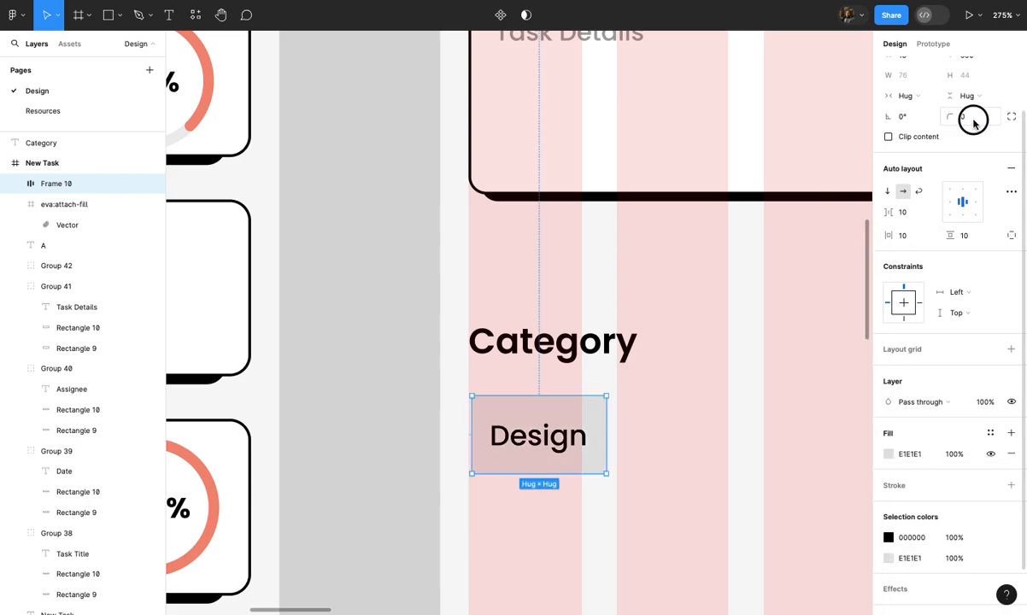
# Set the Design frame's corner radius to 6 and its corner smoothing to 100%
pyautogui.write('4')
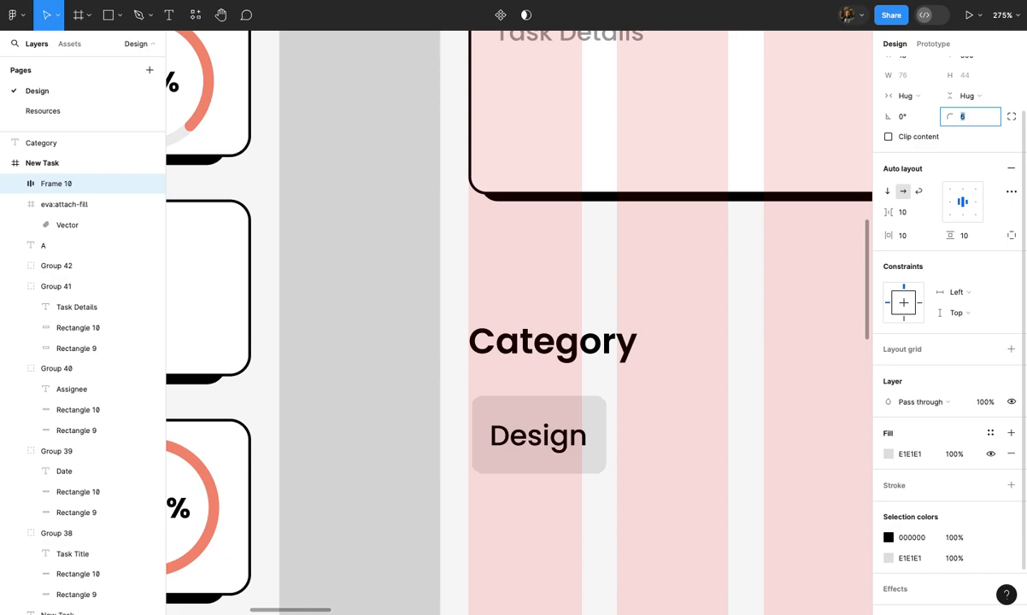
pyautogui.click(1013, 118)
pyautogui.moveTo(734, 218); pyautogui.dragTo(953, 220)
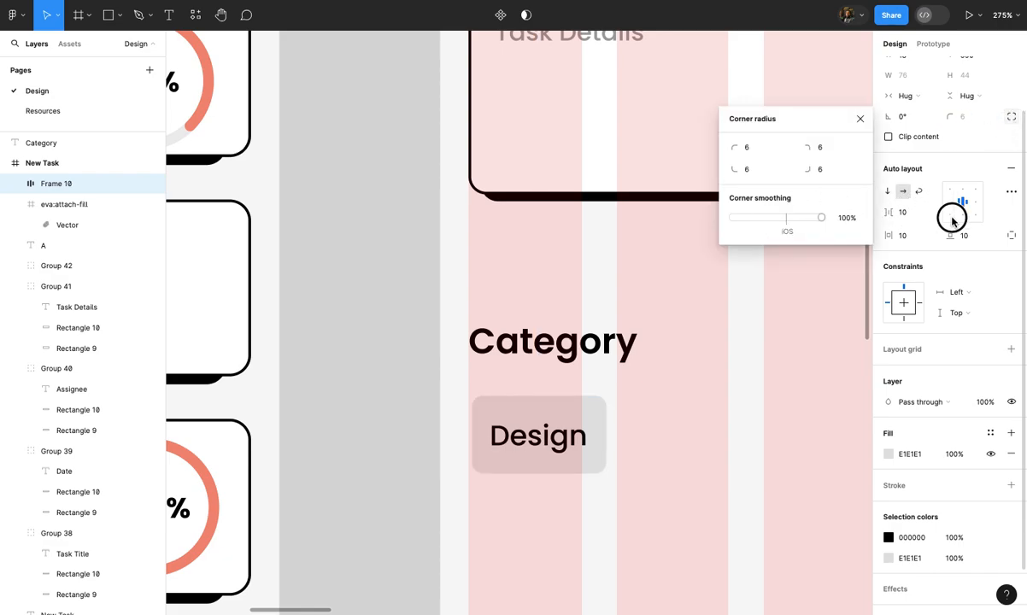
pyautogui.click(861, 119)
# Move the Design chip to X 16 so that it lines up with the start of the Category heading
pyautogui.scroll(5, 521, 444)
pyautogui.click(528, 440)
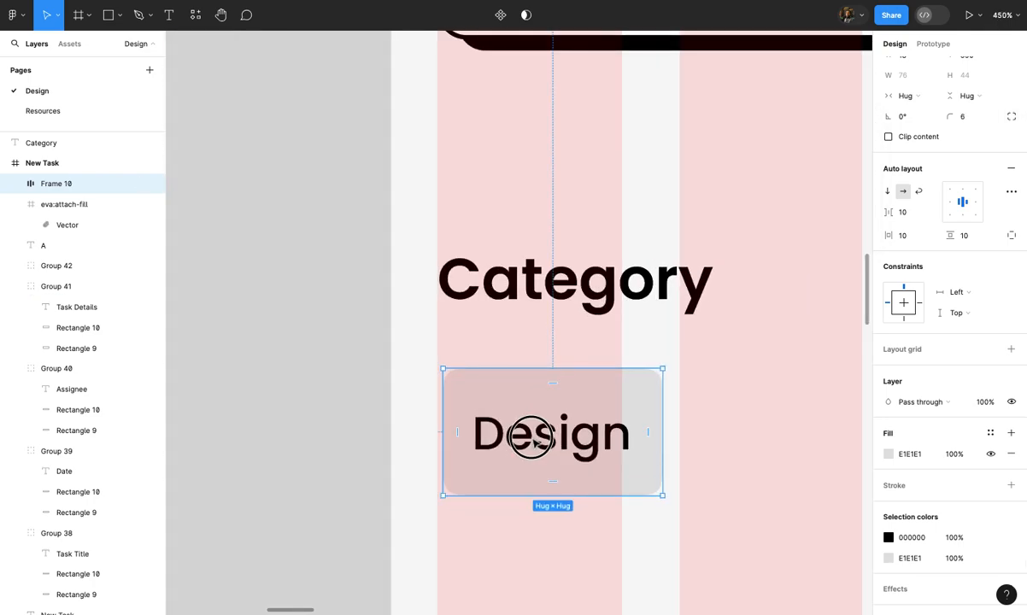
pyautogui.scroll(-3, 529, 442)
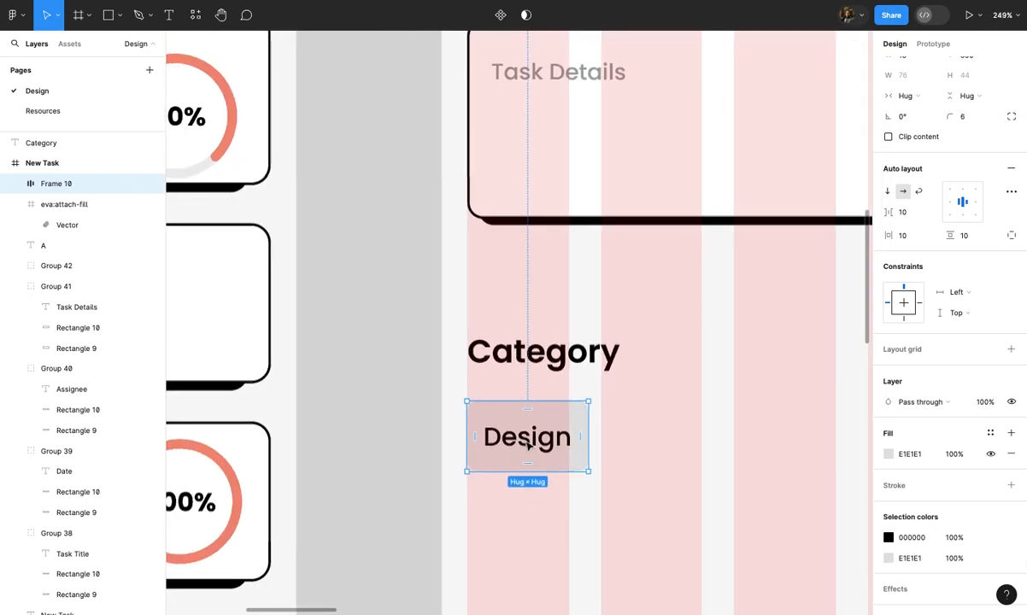
pyautogui.hscroll(2, 529, 443)
# Set the Design chip's horizontal padding to 16
pyautogui.click(919, 235)
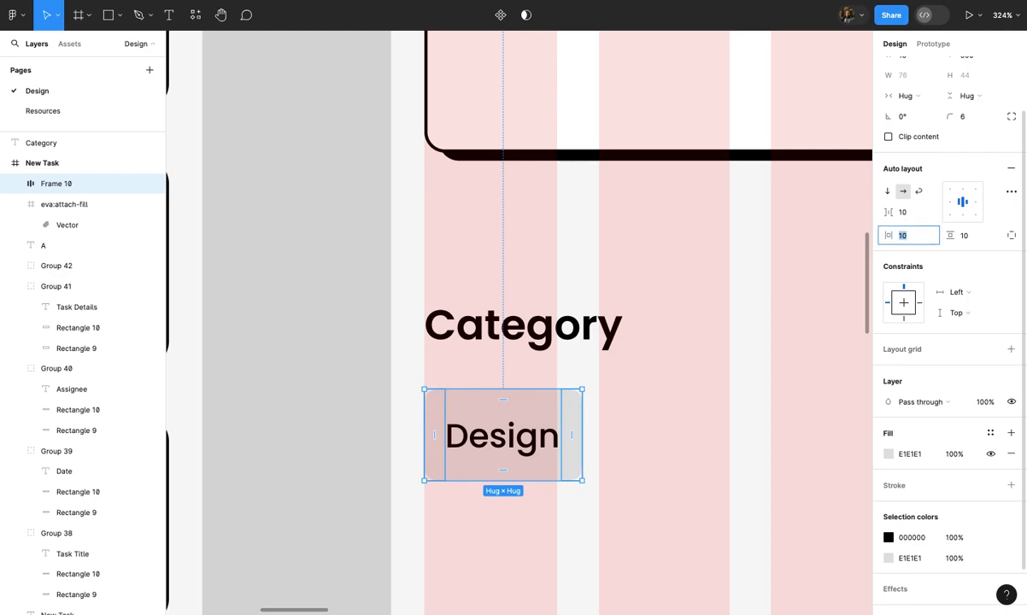
pyautogui.press('Up')
pyautogui.press('Up')
pyautogui.press('Up')
pyautogui.press('Up')
pyautogui.press('Up')
pyautogui.press('Up')
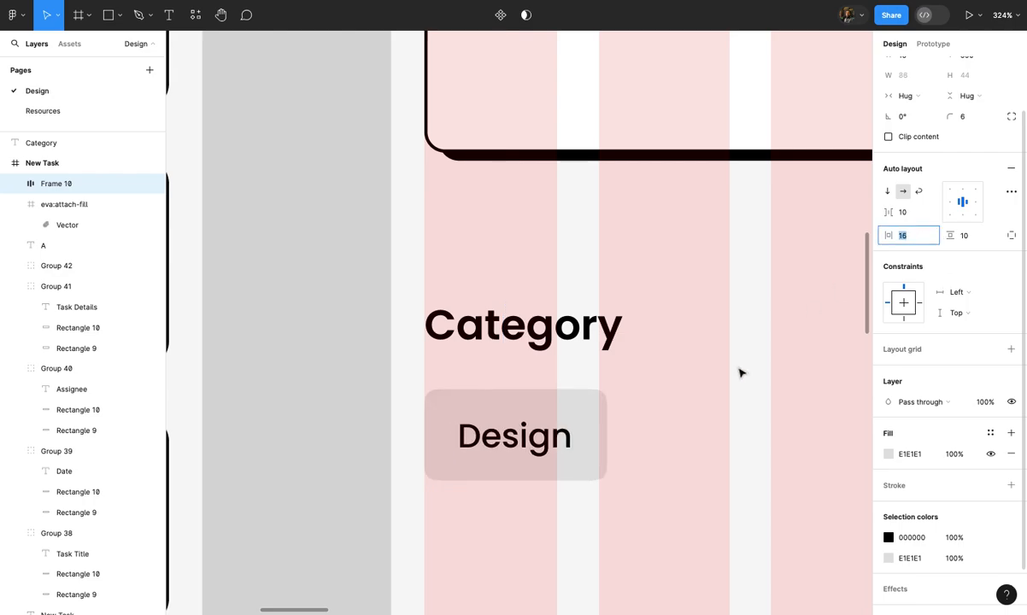
pyautogui.click(706, 401)
pyautogui.scroll(-5, 705, 401)
pyautogui.scroll(3, 706, 402)
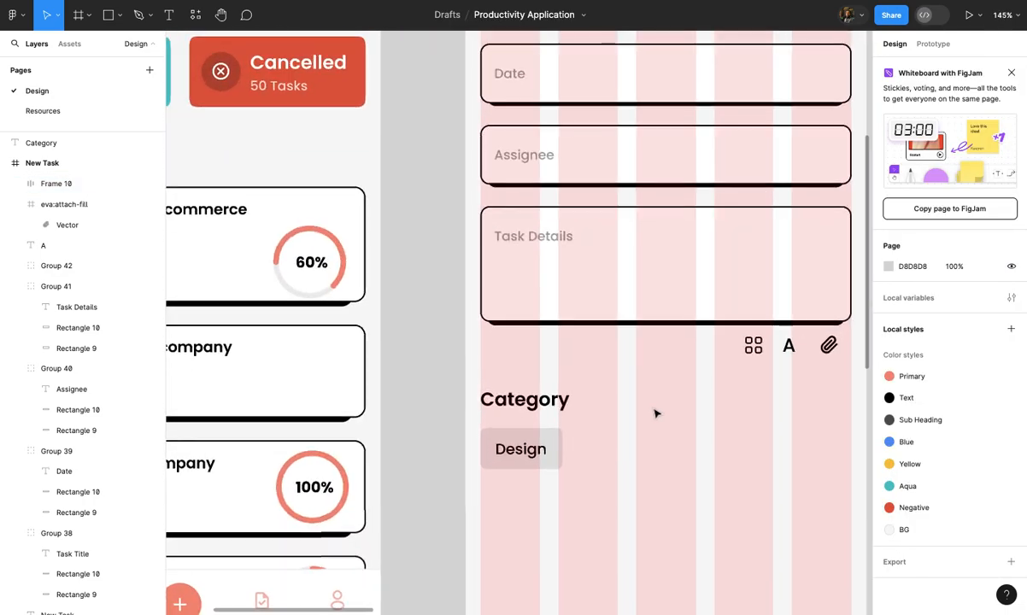
# Reduce the font size of the text inside the Design chip to 14
pyautogui.scroll(3, 656, 413)
pyautogui.click(494, 466)
pyautogui.click(496, 468)
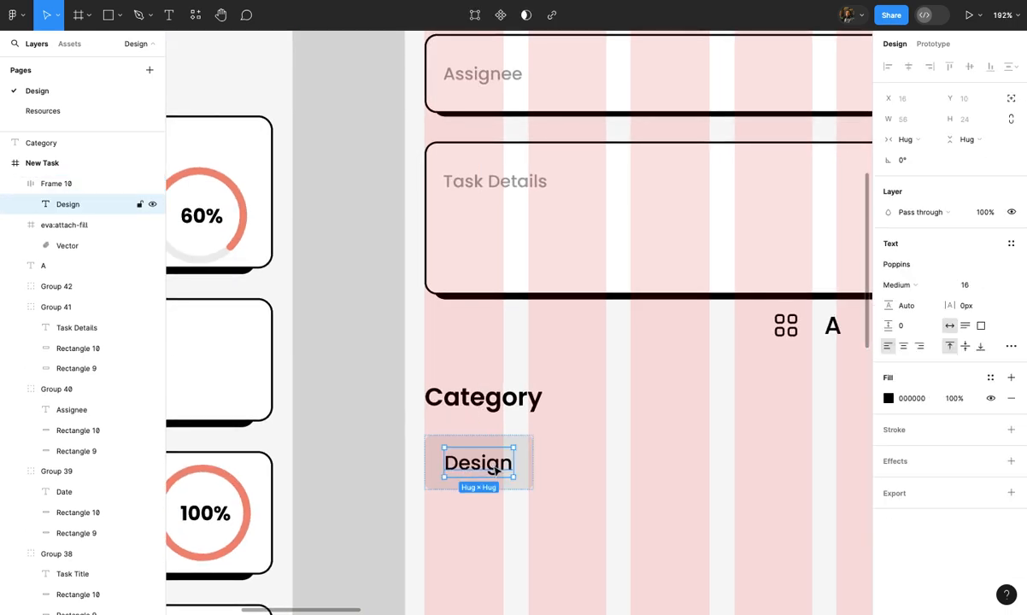
pyautogui.scroll(-3, 508, 471)
pyautogui.scroll(-2, 615, 453)
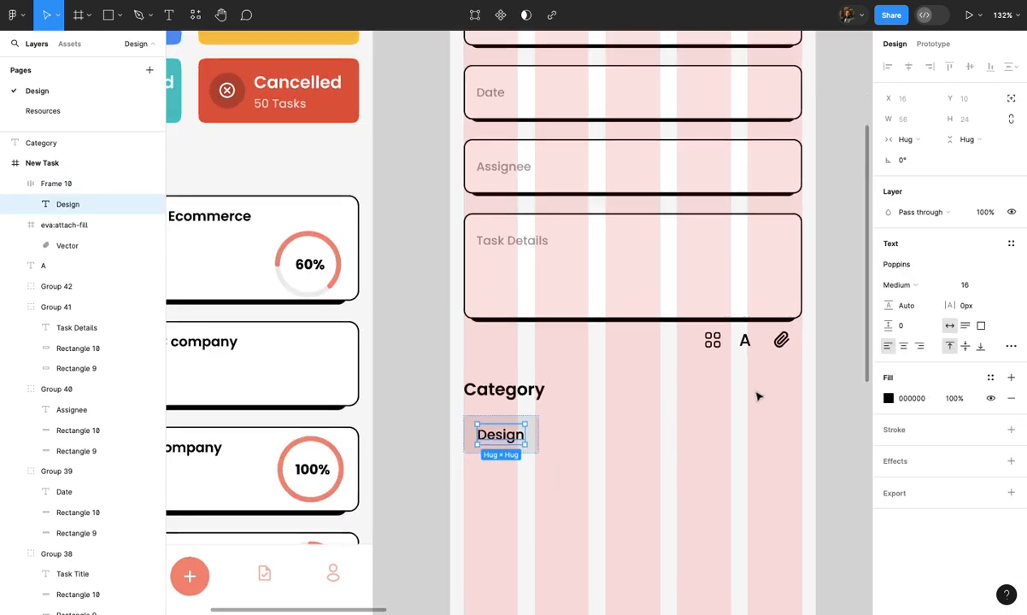
pyautogui.click(688, 449)
pyautogui.scroll(-3, 688, 450)
pyautogui.scroll(3, 645, 443)
# Duplicate the Design chip beside the original in the same row and change the copy's label to "Development"
pyautogui.click(493, 432)
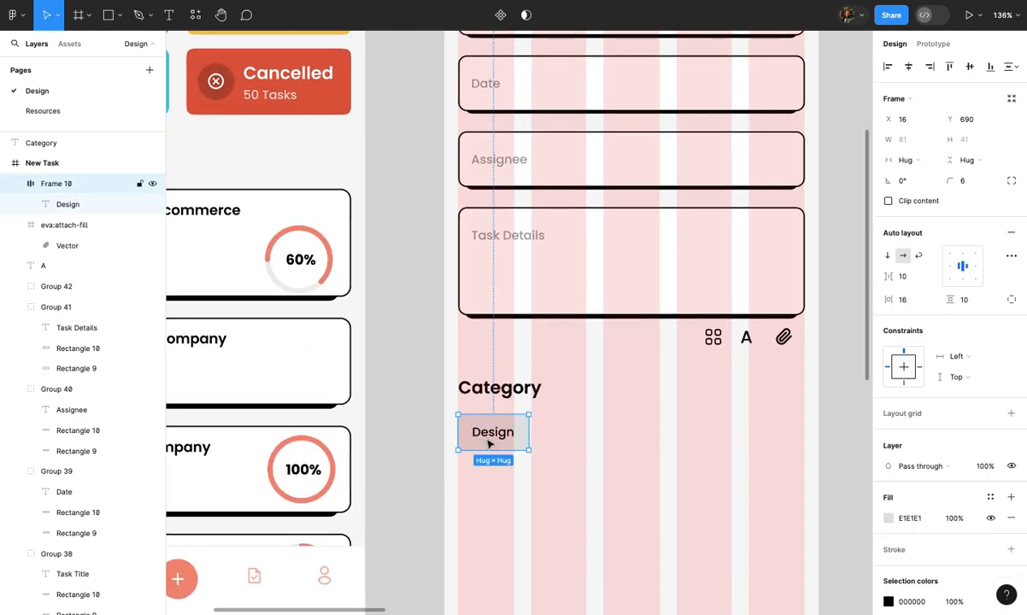
pyautogui.scroll(3, 490, 440)
pyautogui.moveTo(497, 432); pyautogui.dragTo(610, 434)
pyautogui.doubleClick(609, 431)
pyautogui.doubleClick(608, 430)
pyautogui.doubleClick(608, 429)
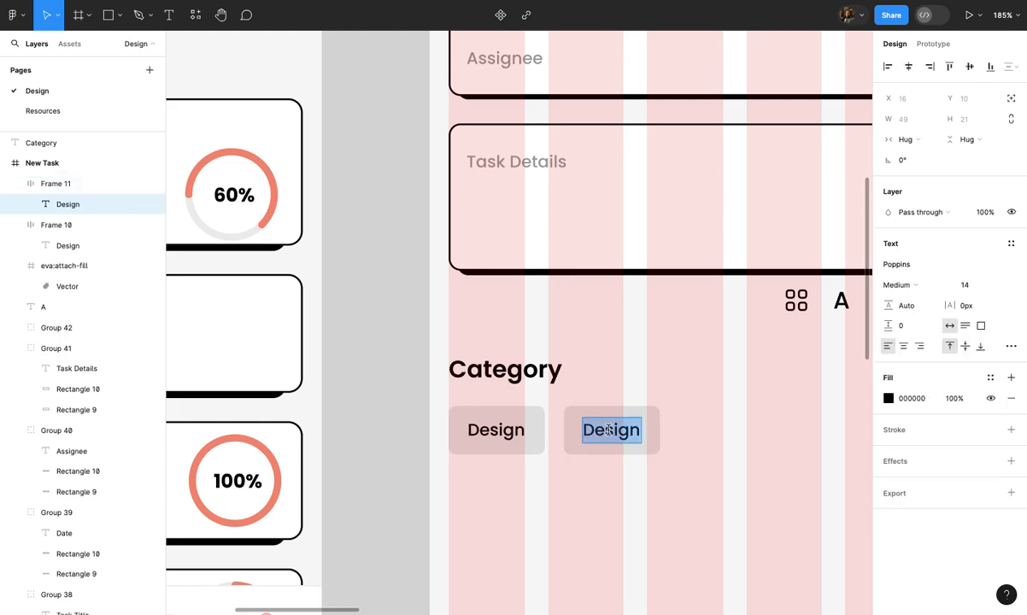
pyautogui.write('Devel')
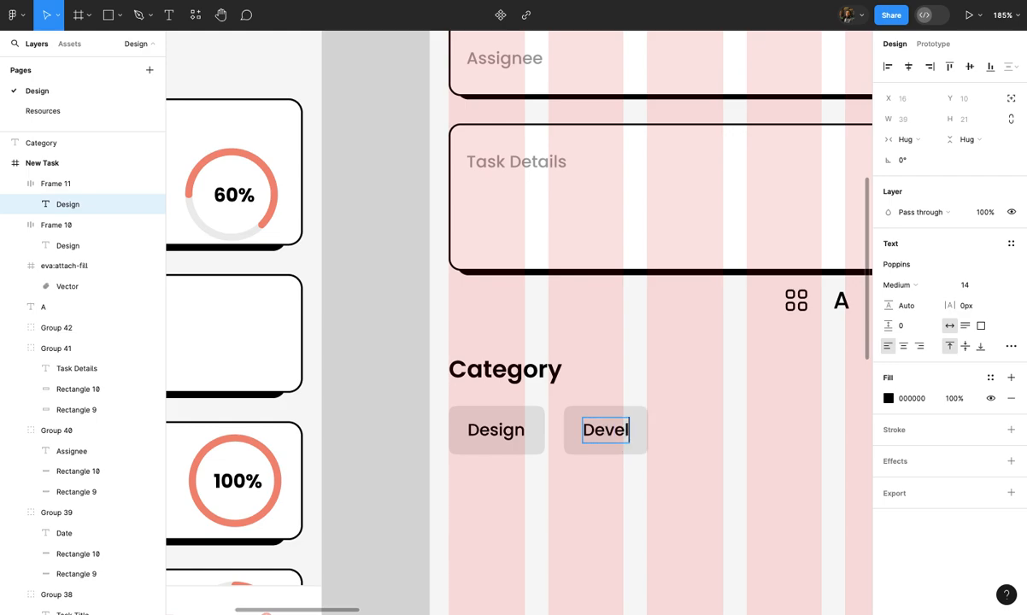
pyautogui.write('opment')
pyautogui.click(646, 520)
pyautogui.click(647, 523)
pyautogui.hscroll(2, 647, 523)
pyautogui.scroll(-2, 647, 523)
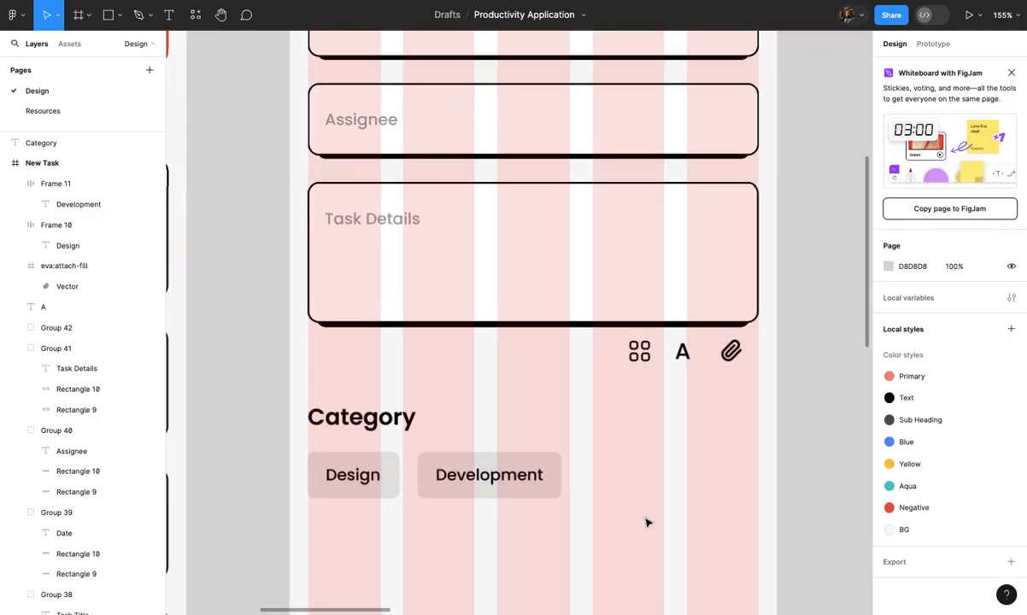
# Duplicate the Development chip to X 256 in the same row and change the copy's label to "Coding"
pyautogui.scroll(2, 647, 523)
pyautogui.click(481, 474)
pyautogui.moveTo(481, 474); pyautogui.dragTo(659, 480)
pyautogui.doubleClick(660, 481)
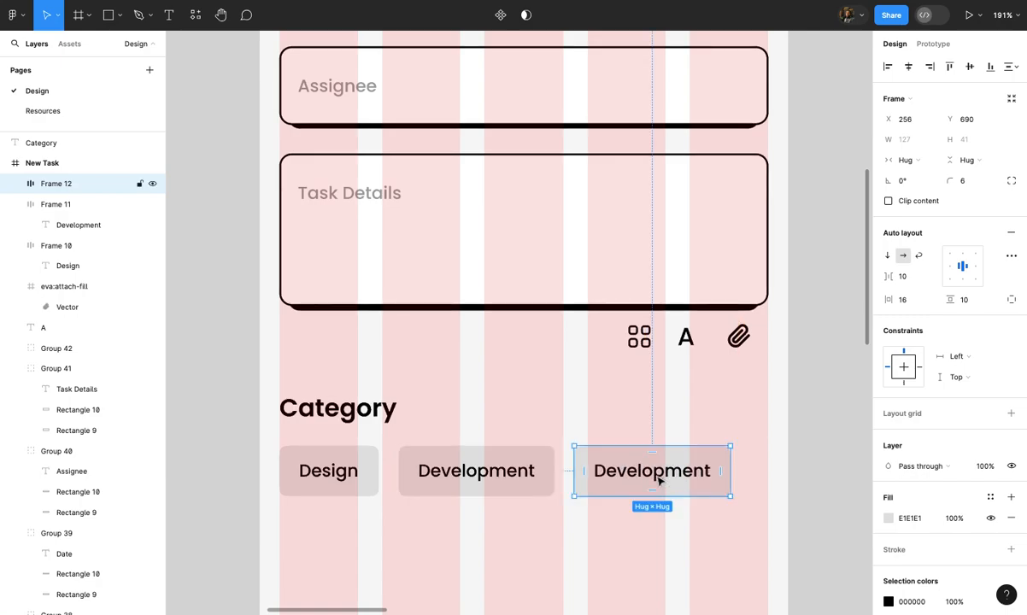
pyautogui.doubleClick(656, 475)
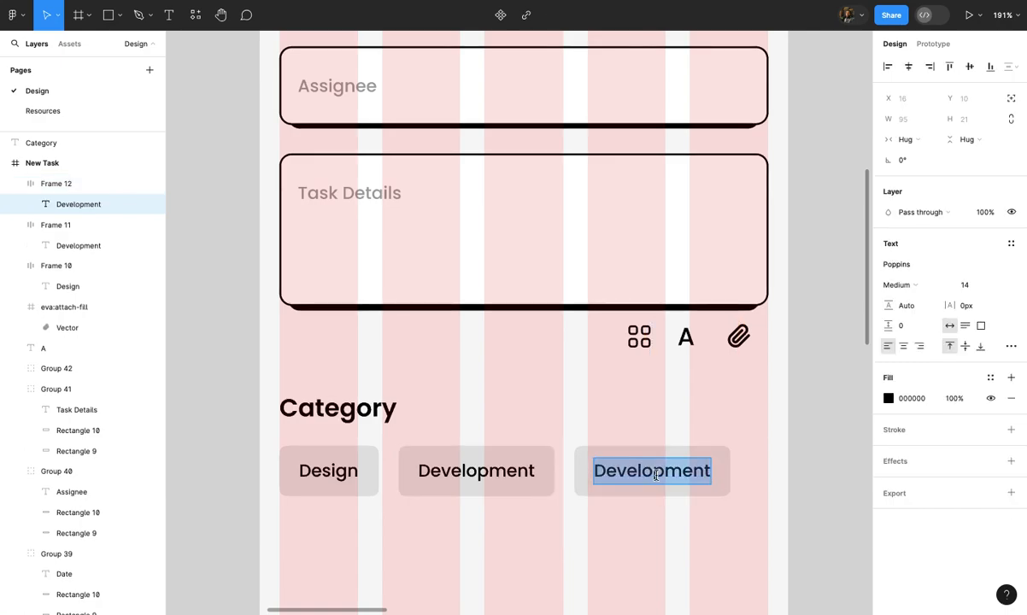
pyautogui.write('Coding')
pyautogui.click(674, 530)
pyautogui.click(674, 530)
pyautogui.scroll(-3, 674, 530)
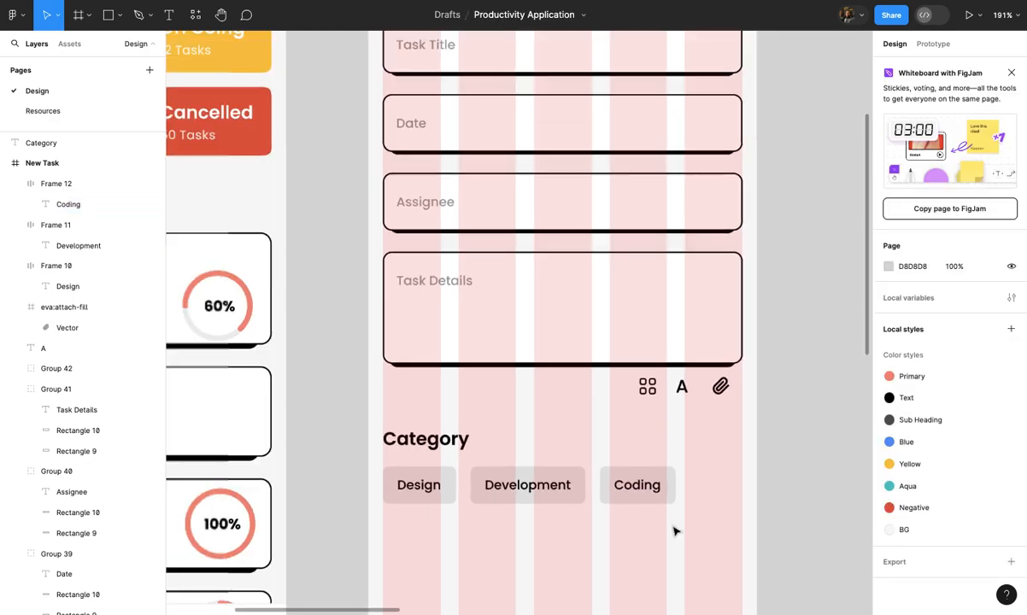
# Set the spacing between the Design, Development and Coding chips to 12 and their vertical padding to 8
pyautogui.scroll(3, 674, 530)
pyautogui.click(603, 483)
pyautogui.scroll(-2, 603, 484)
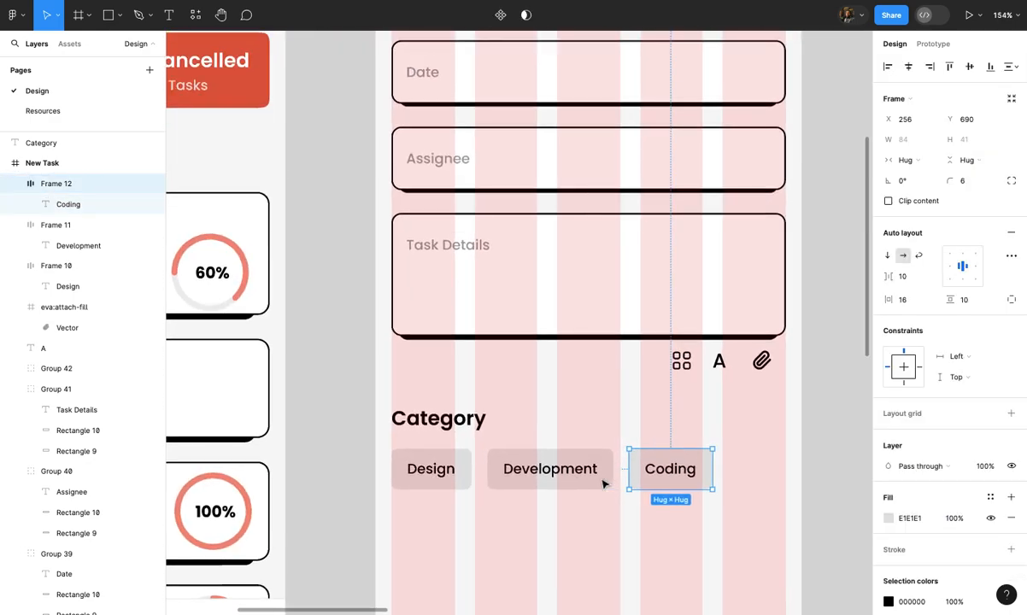
pyautogui.keyDown('shift'); pyautogui.click(569, 480); pyautogui.keyUp('shift')
pyautogui.keyDown('shift'); pyautogui.click(408, 475); pyautogui.keyUp('shift')
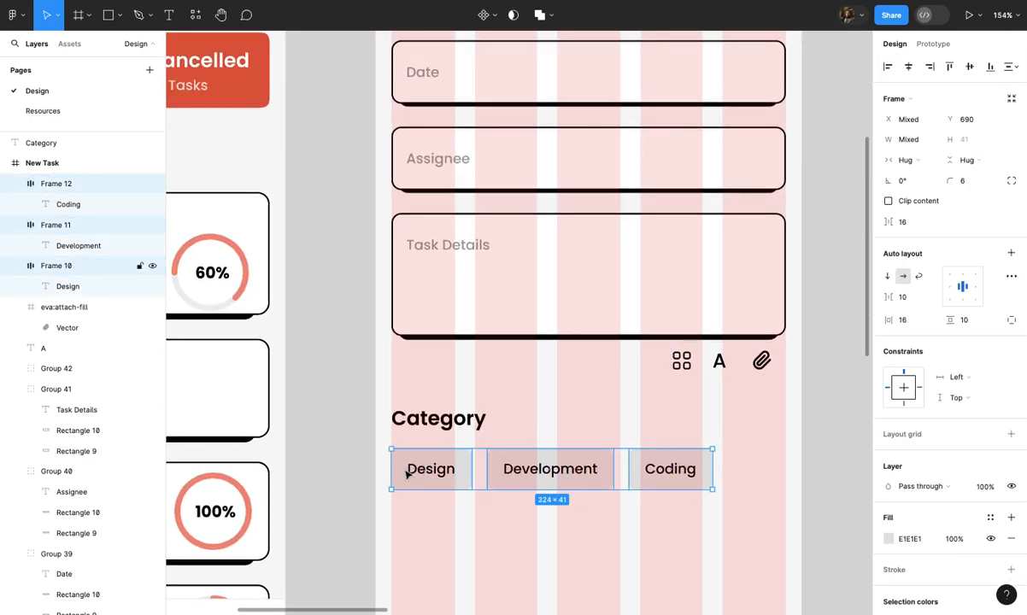
pyautogui.press('Down')
pyautogui.press('Down')
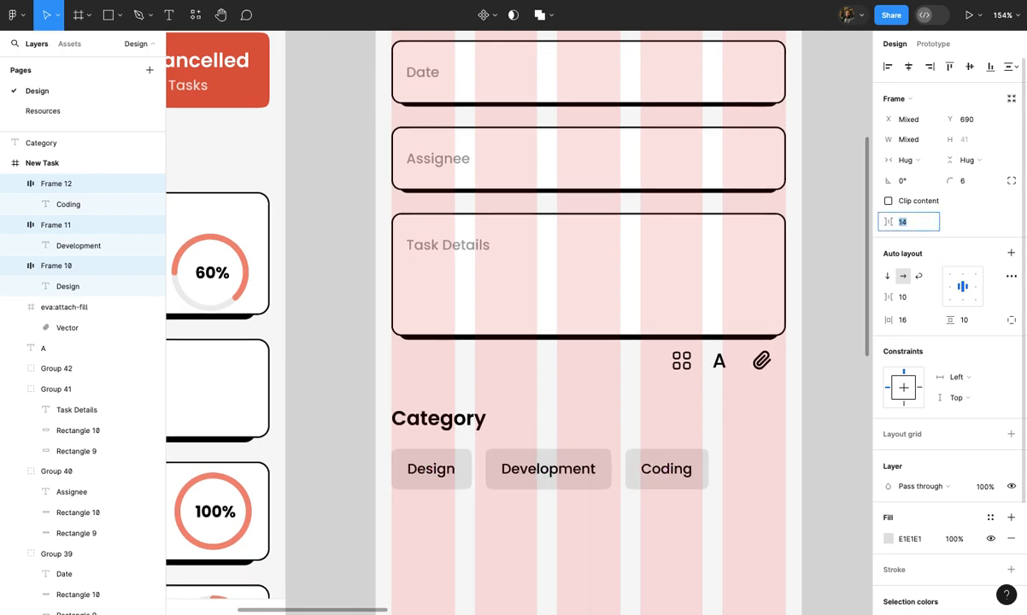
pyautogui.press('Down')
pyautogui.press('Down')
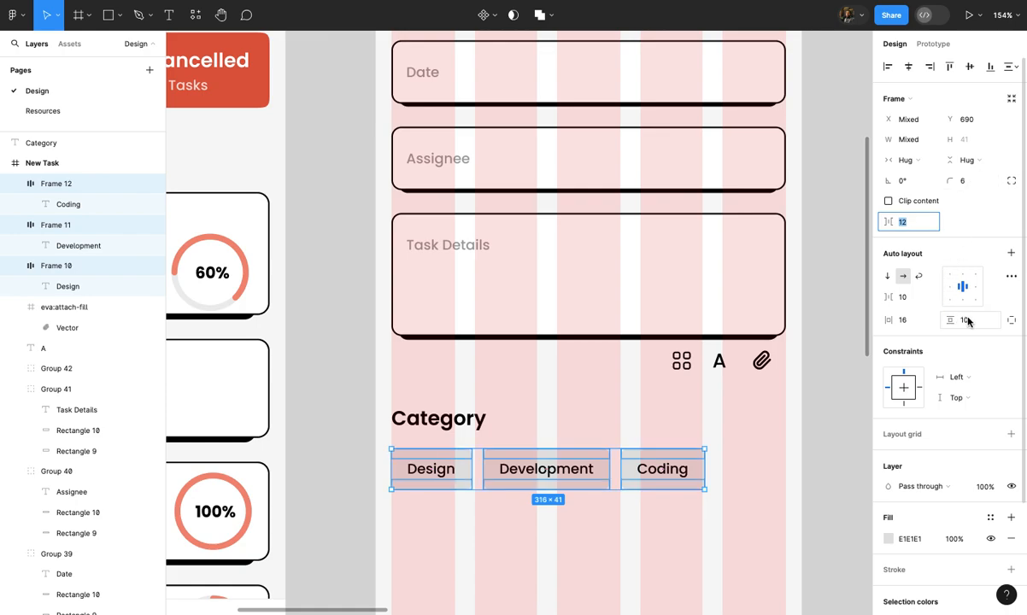
pyautogui.press('Down')
pyautogui.press('Down')
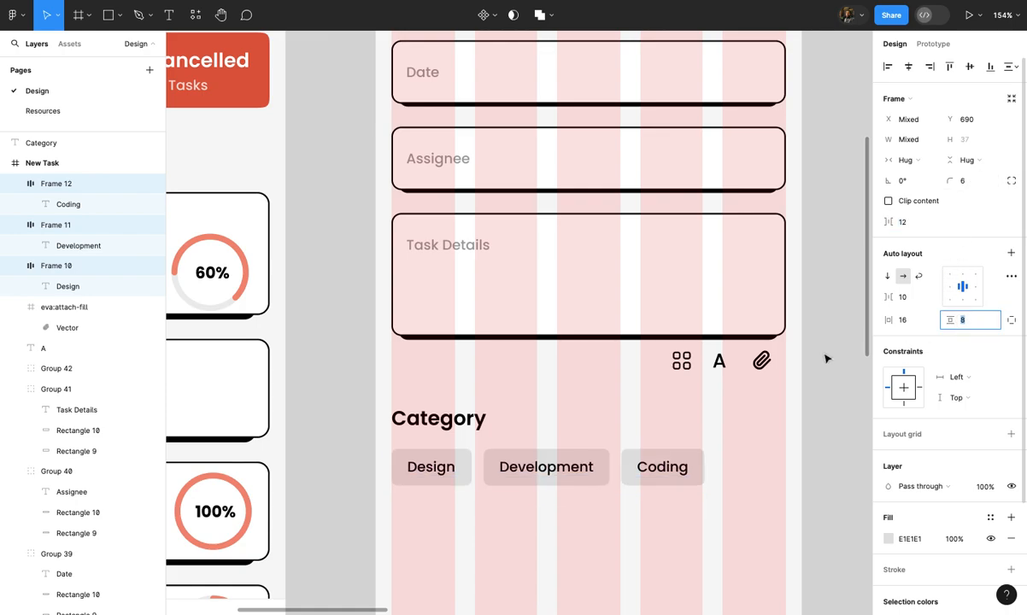
# Set the spacing between the Design, Development and Coding chips to 10
pyautogui.click(917, 224)
pyautogui.click(923, 298)
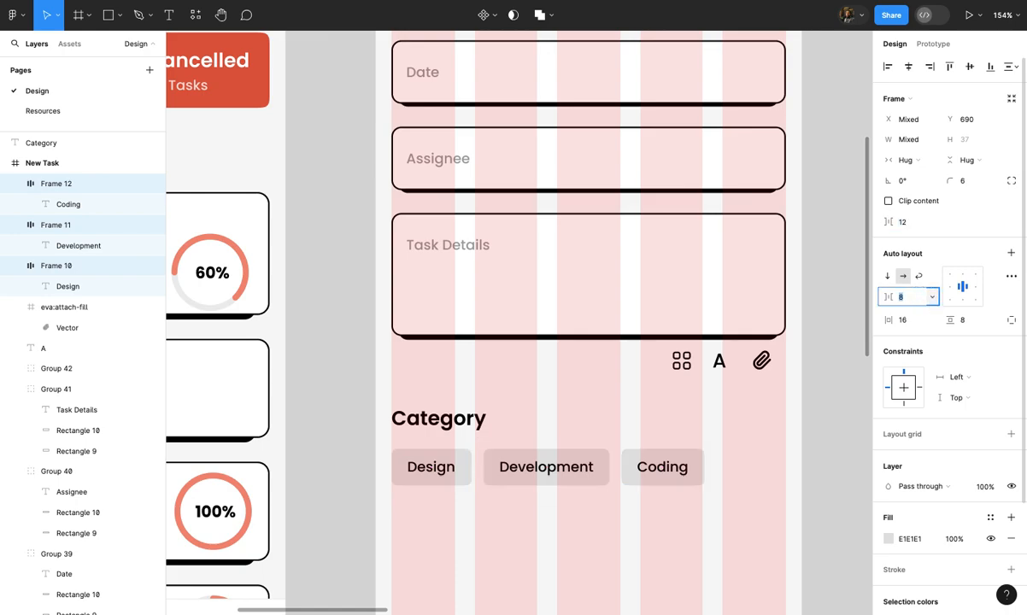
pyautogui.click(736, 475)
pyautogui.click(663, 469)
pyautogui.keyDown('shift'); pyautogui.click(554, 469); pyautogui.keyUp('shift')
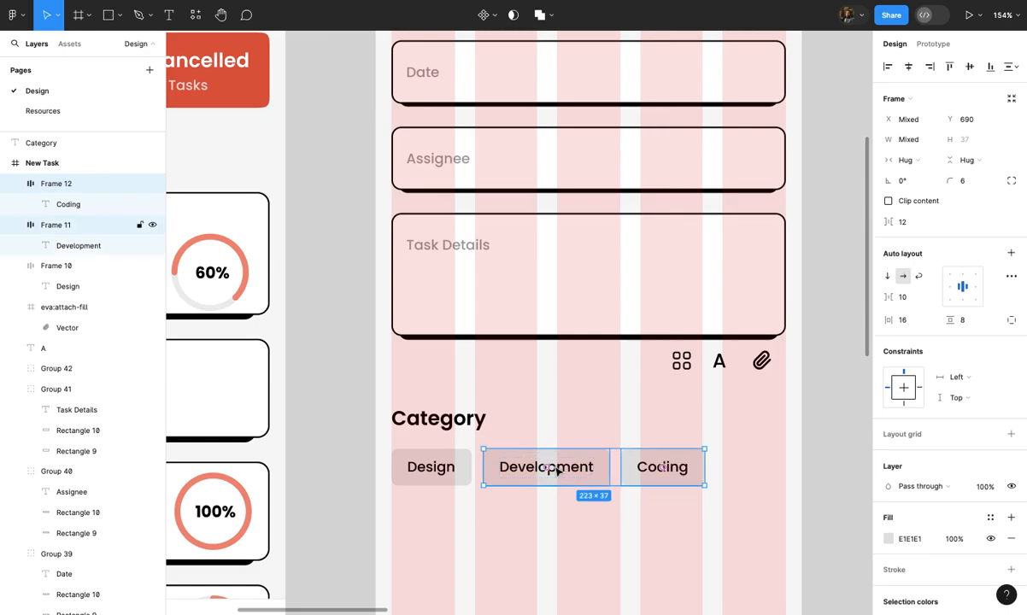
pyautogui.keyDown('shift'); pyautogui.click(431, 468); pyautogui.keyUp('shift')
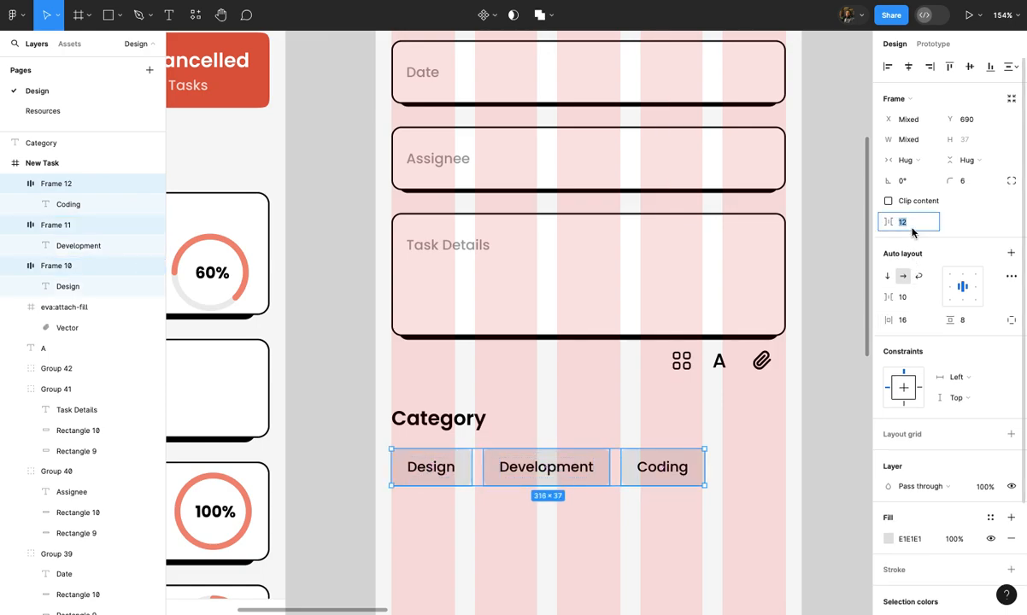
pyautogui.write('8')
pyautogui.press('Return')
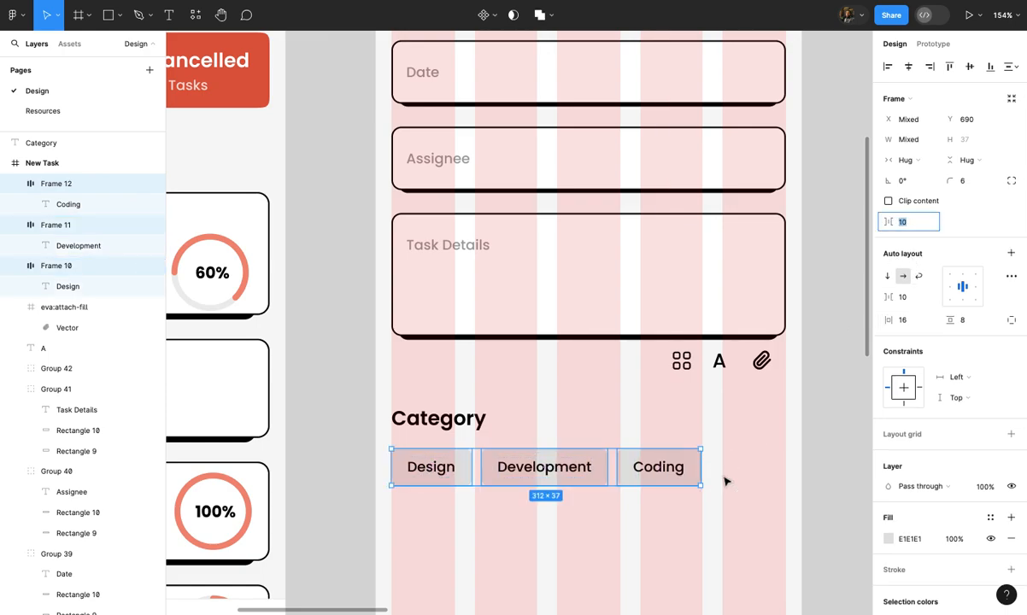
pyautogui.click(727, 479)
# Duplicate the Coding chip at the end of the same row and change the copy's label to "Meeting"
pyautogui.click(665, 475)
pyautogui.scroll(5, 666, 475)
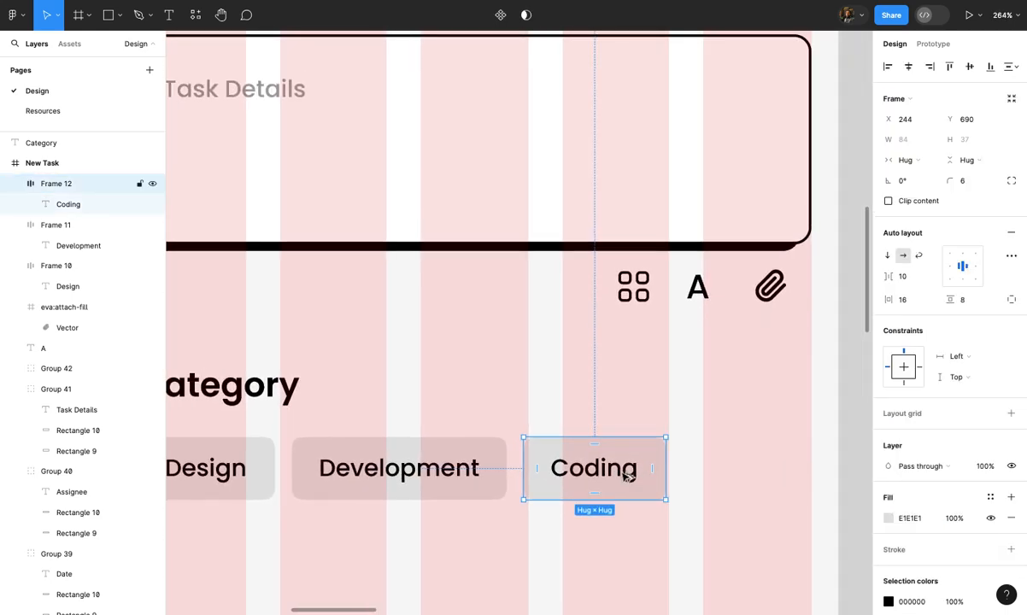
pyautogui.moveTo(620, 470); pyautogui.dragTo(776, 472)
pyautogui.doubleClick(774, 470)
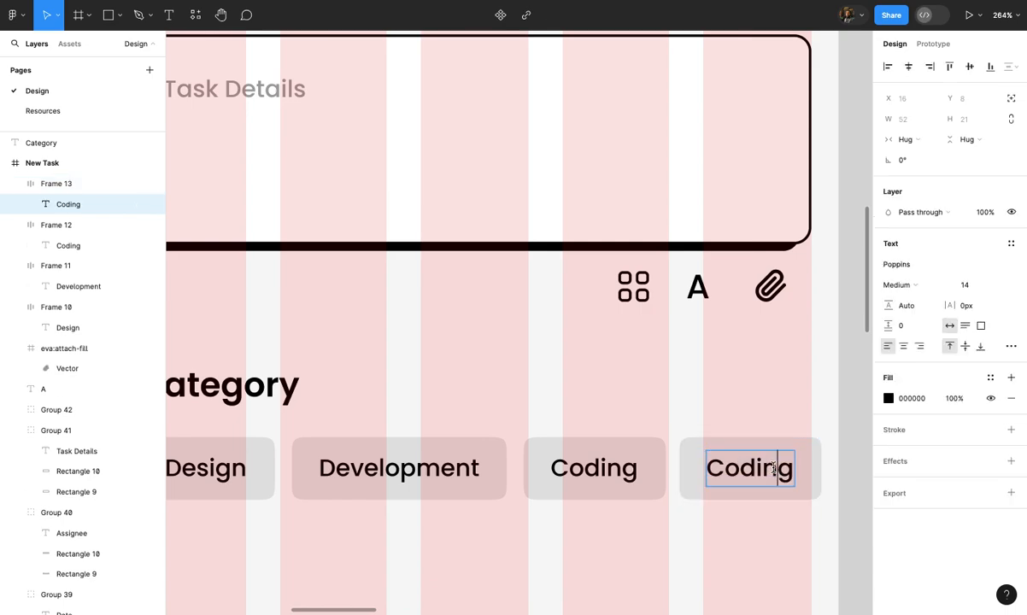
pyautogui.doubleClick(774, 468)
pyautogui.write('Meeting')
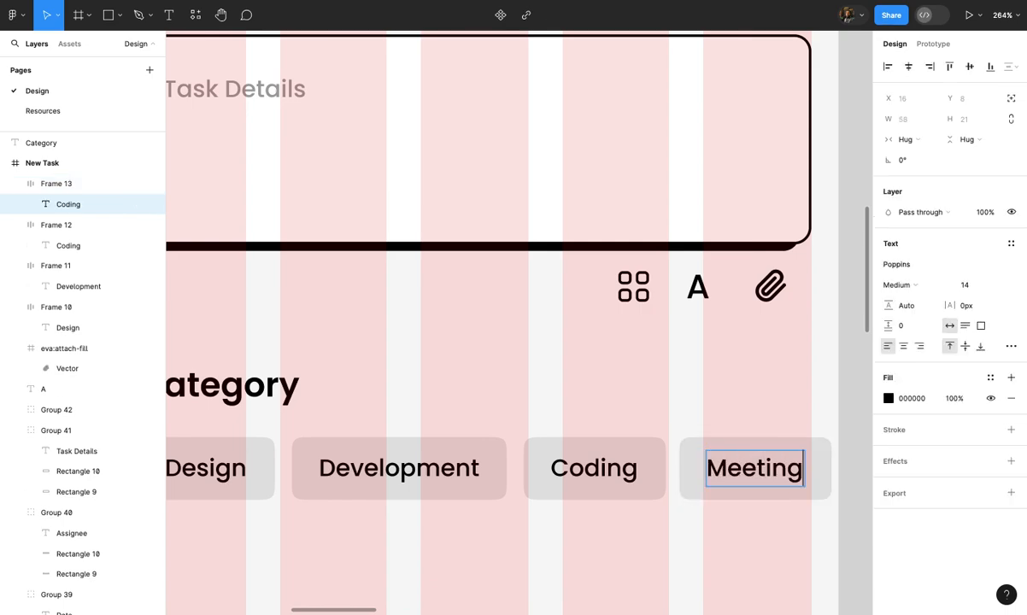
pyautogui.click(793, 550)
pyautogui.click(794, 549)
# Set the horizontal padding of all four category chips to 12
pyautogui.scroll(-5, 794, 550)
pyautogui.moveTo(791, 545); pyautogui.dragTo(587, 518)
pyautogui.click(903, 300)
pyautogui.write('12')
pyautogui.press('Return')
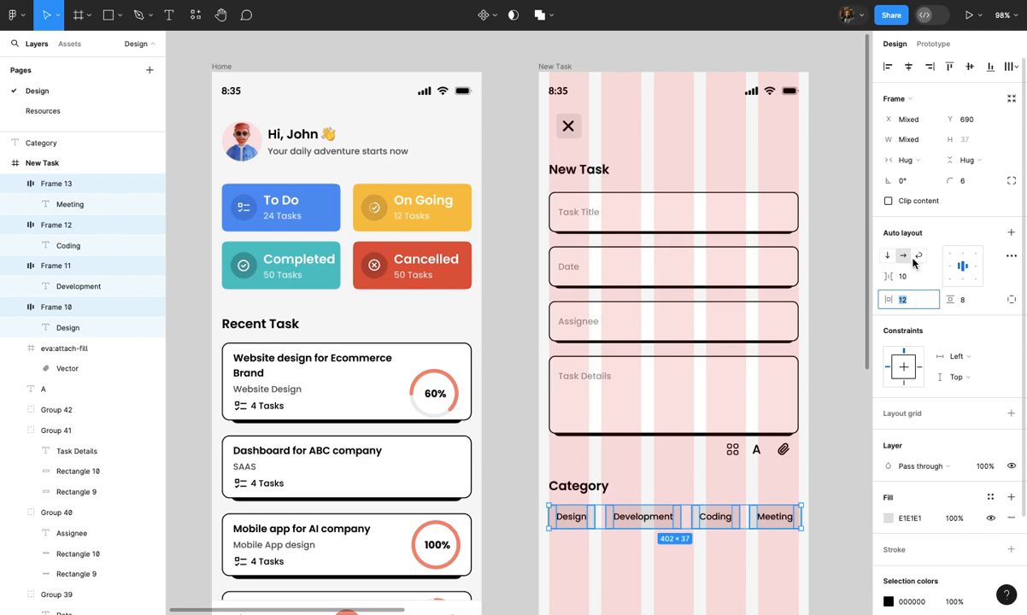
# Tidy up the four category chips into an even row and set the spacing between them to 10
pyautogui.click(1002, 74)
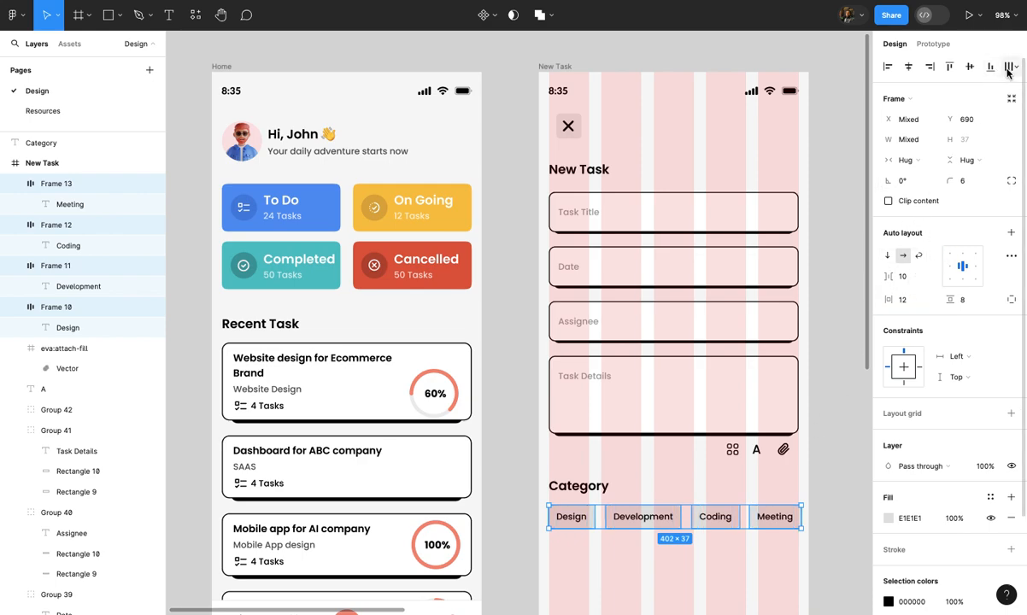
pyautogui.click(1011, 66)
pyautogui.click(979, 91)
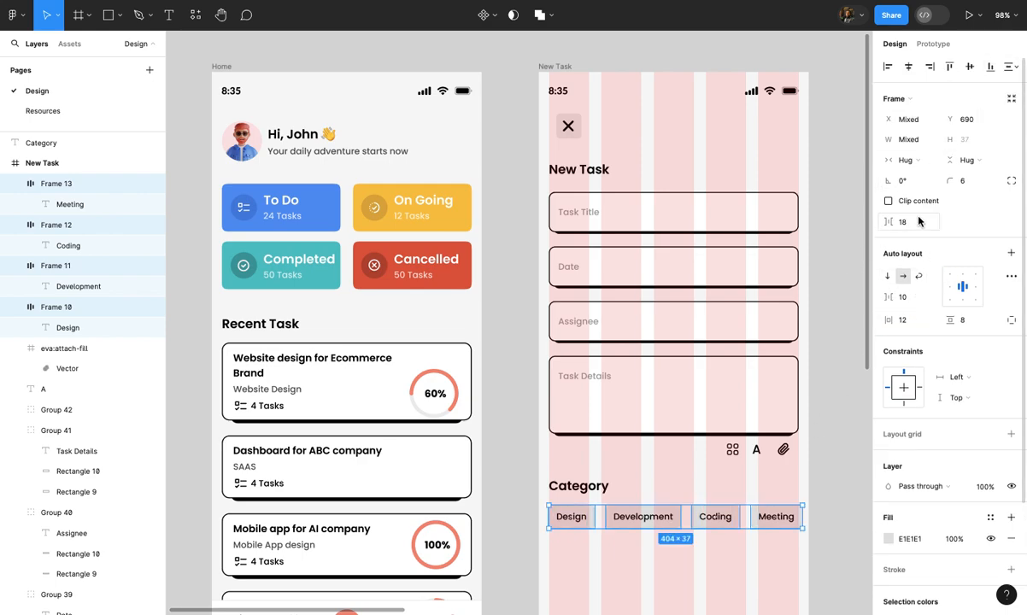
pyautogui.write('12')
pyautogui.press('Return')
pyautogui.write('10')
pyautogui.press('Return')
# Duplicate the chip row directly below the original and delete the copied Coding and Meeting chips
pyautogui.scroll(5, 853, 353)
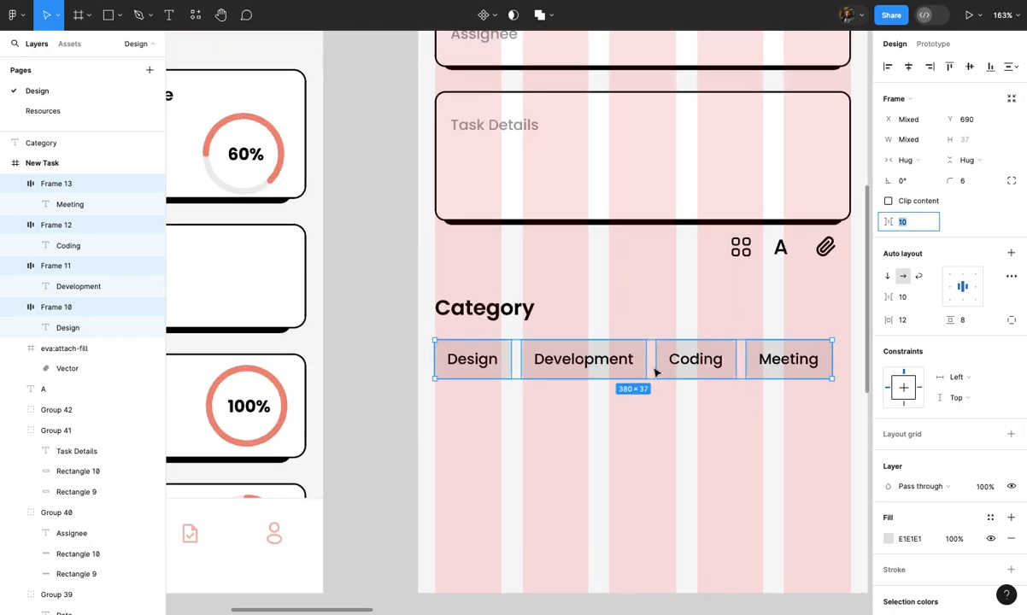
pyautogui.moveTo(611, 360); pyautogui.dragTo(611, 409)
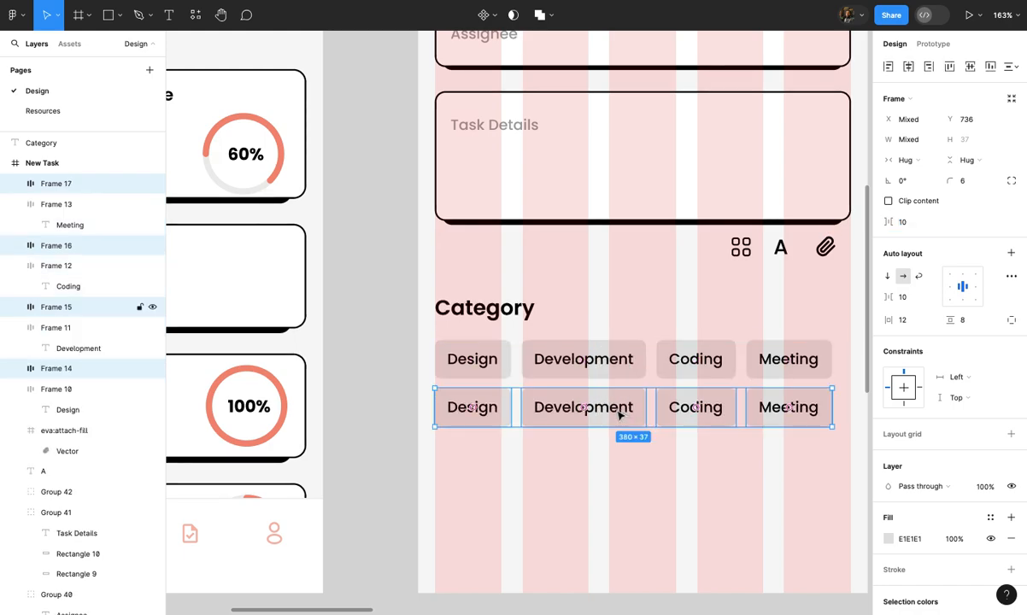
pyautogui.click(688, 409)
pyautogui.keyDown('shift'); pyautogui.click(770, 411); pyautogui.keyUp('shift')
pyautogui.press('Delete')
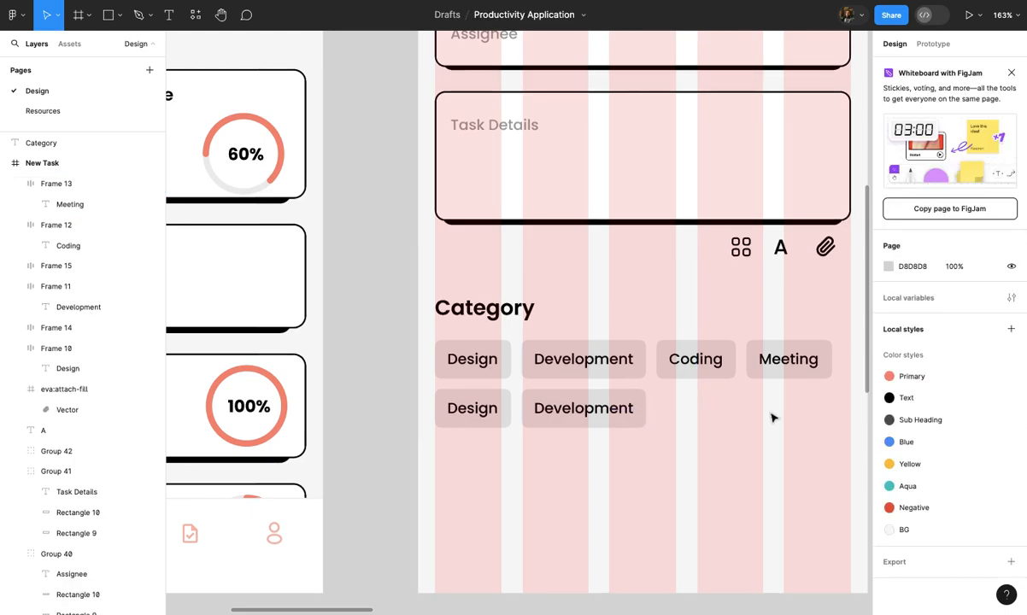
# Change the label of the second-row Design chip to "Office Time"
pyautogui.click(499, 419)
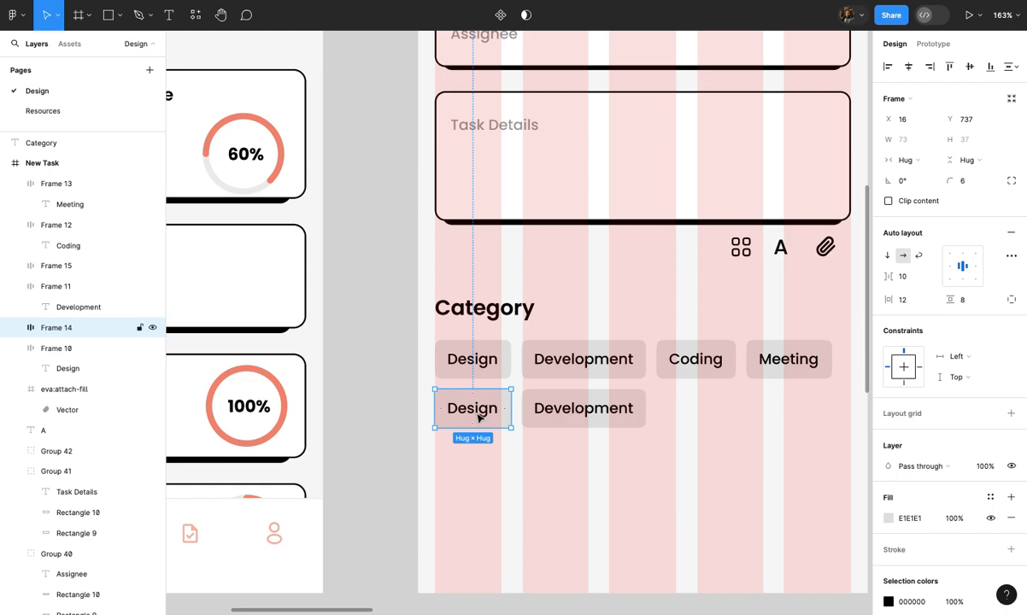
pyautogui.doubleClick(476, 414)
pyautogui.write('Offi')
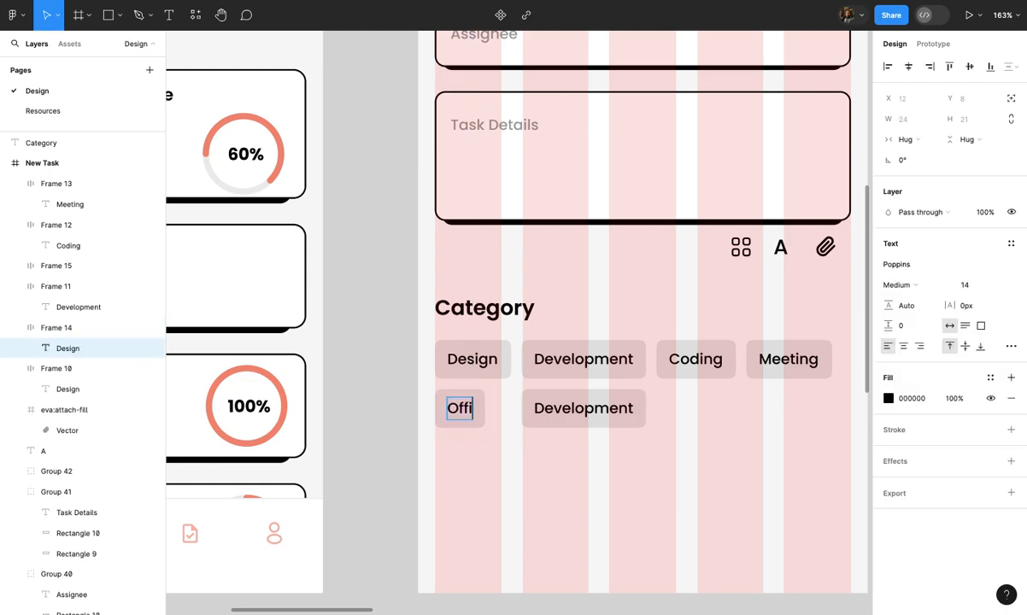
pyautogui.click(504, 499)
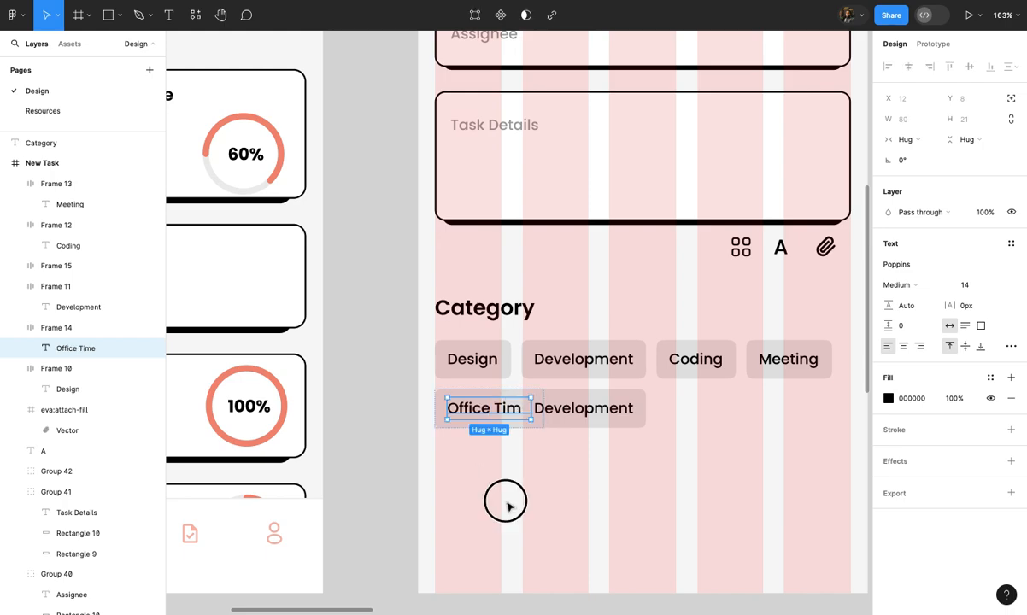
# Move the second-row Development chip clear of the Office Time chip and set the spacing between the two to 10
pyautogui.scroll(3, 504, 499)
pyautogui.click(615, 377)
pyautogui.moveTo(617, 379); pyautogui.dragTo(658, 383)
pyautogui.keyDown('shift'); pyautogui.click(538, 385); pyautogui.keyUp('shift')
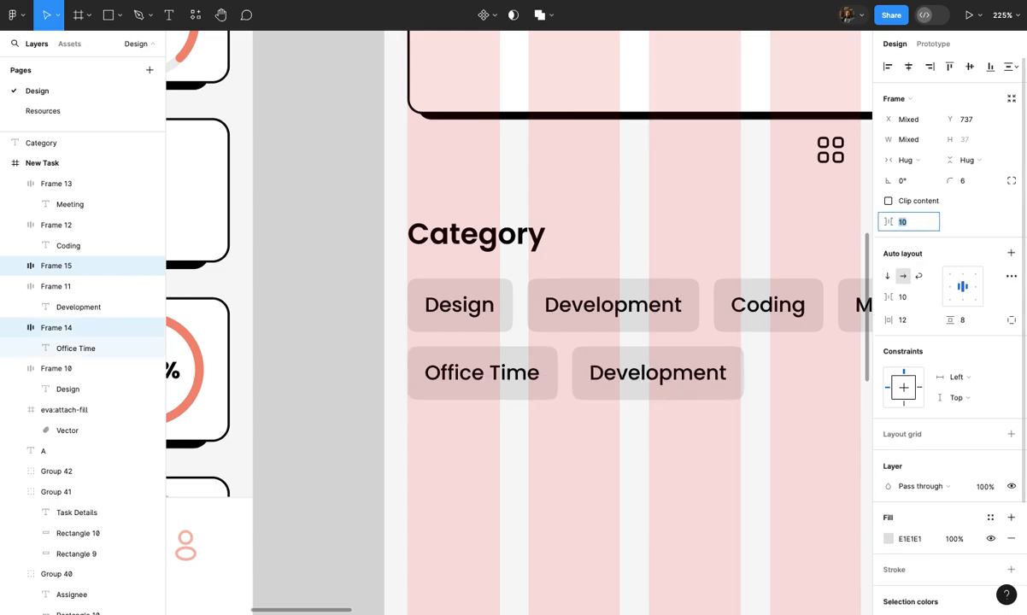
# Change the label of the second-row Development chip to "User Experience"
pyautogui.doubleClick(688, 380)
pyautogui.doubleClick(692, 383)
pyautogui.write('User')
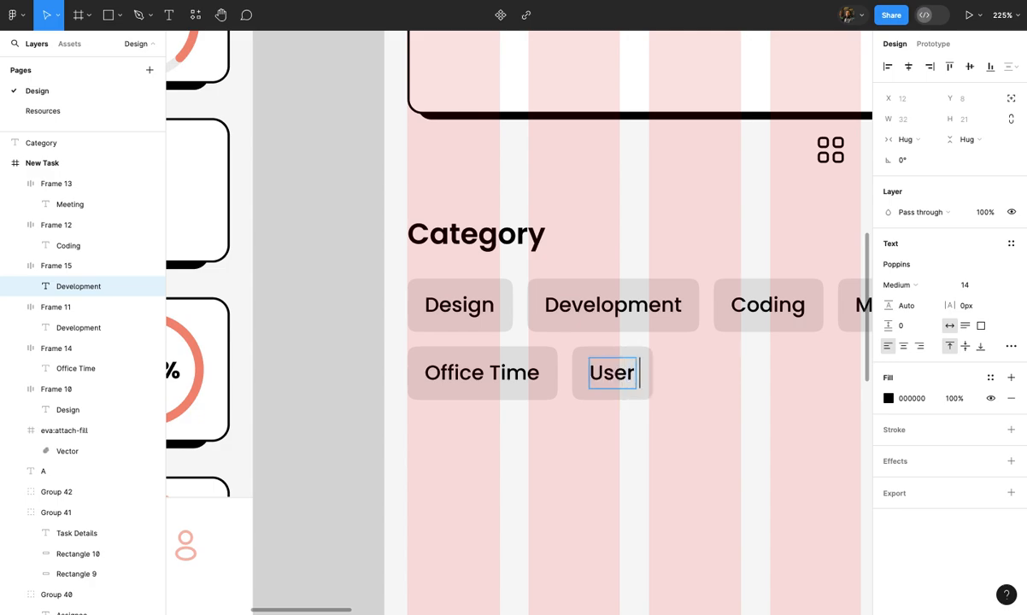
pyautogui.write(' e')
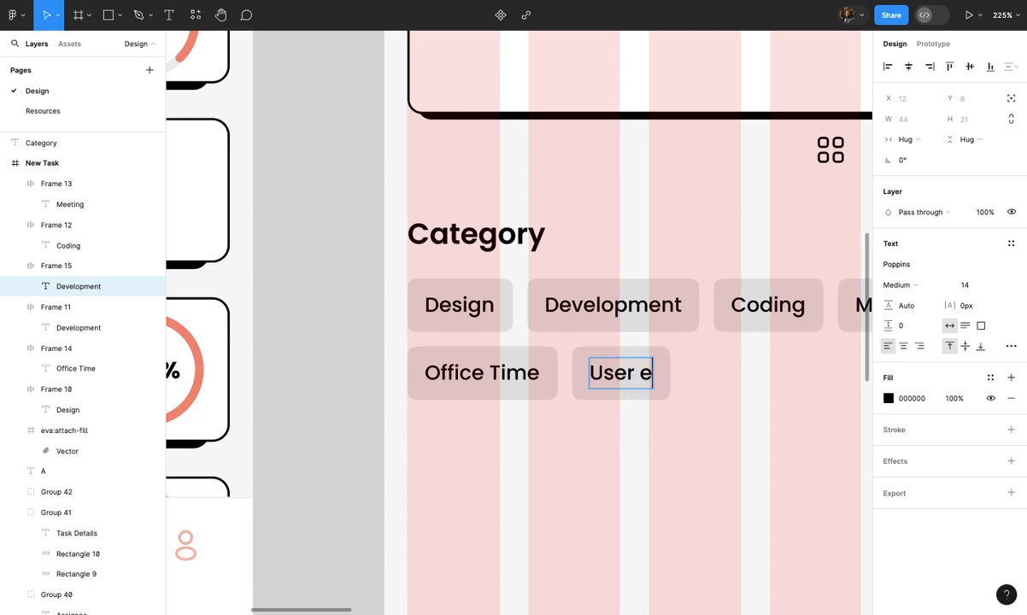
pyautogui.press('BackSpace')
pyautogui.write('Experiene')
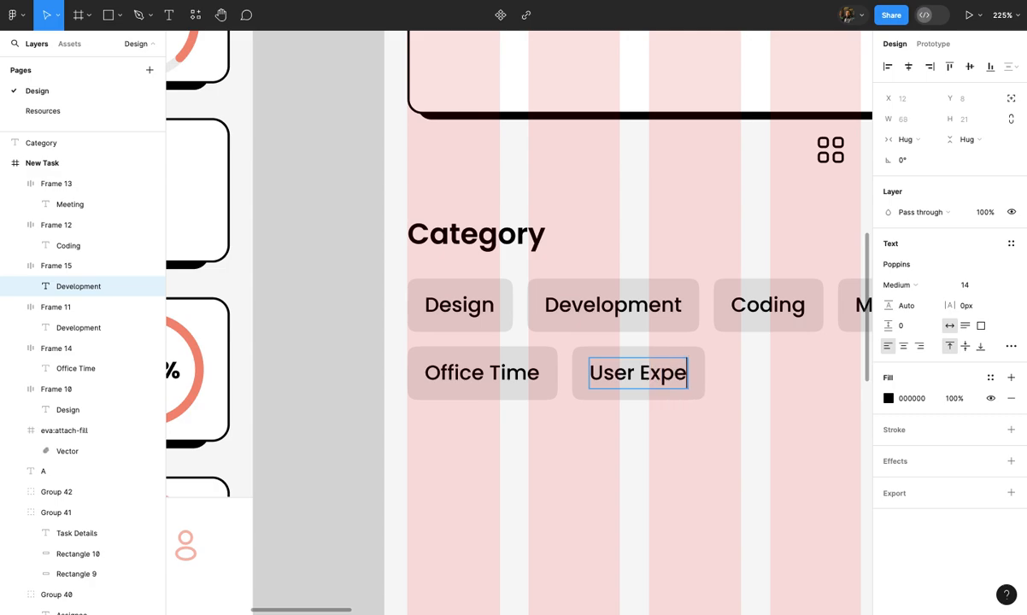
pyautogui.press('BackSpace')
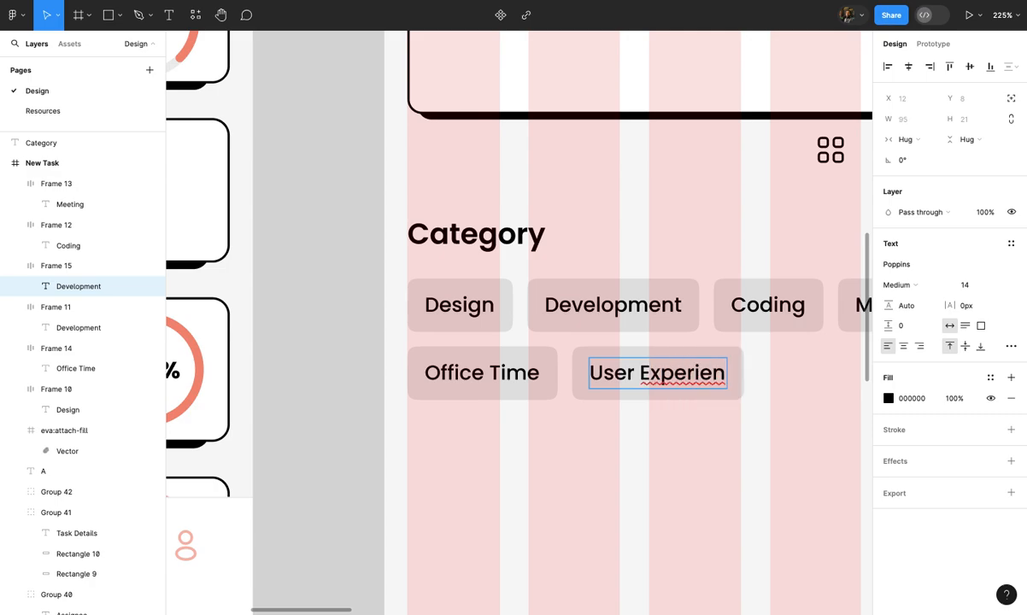
pyautogui.write('ce')
pyautogui.click(704, 458)
# Duplicate the Category heading below the chips and change the copy's text to "Get alert for this task"
pyautogui.scroll(-5, 704, 459)
pyautogui.scroll(-5, 703, 460)
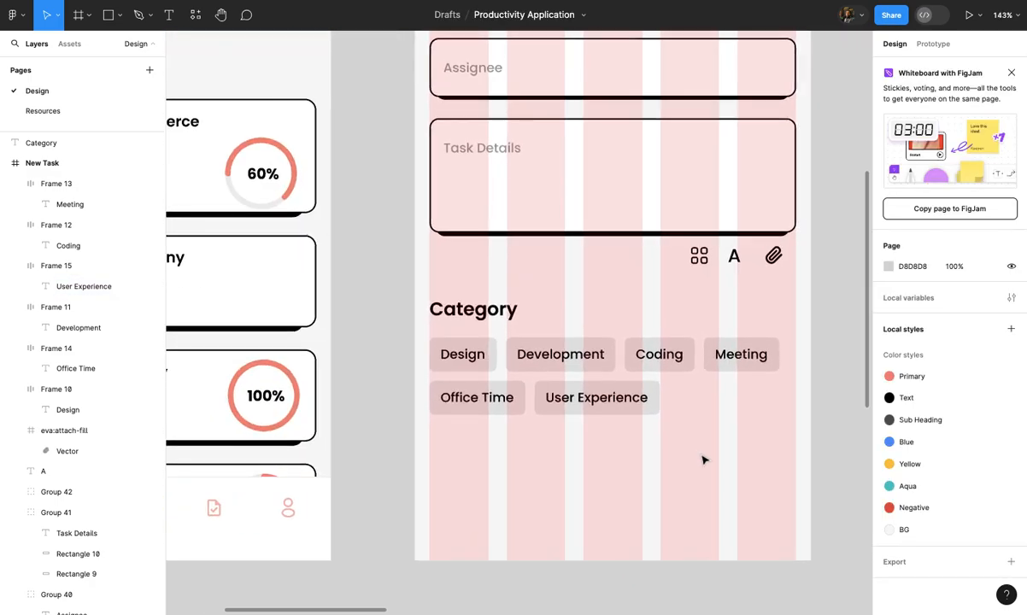
pyautogui.scroll(5, 700, 466)
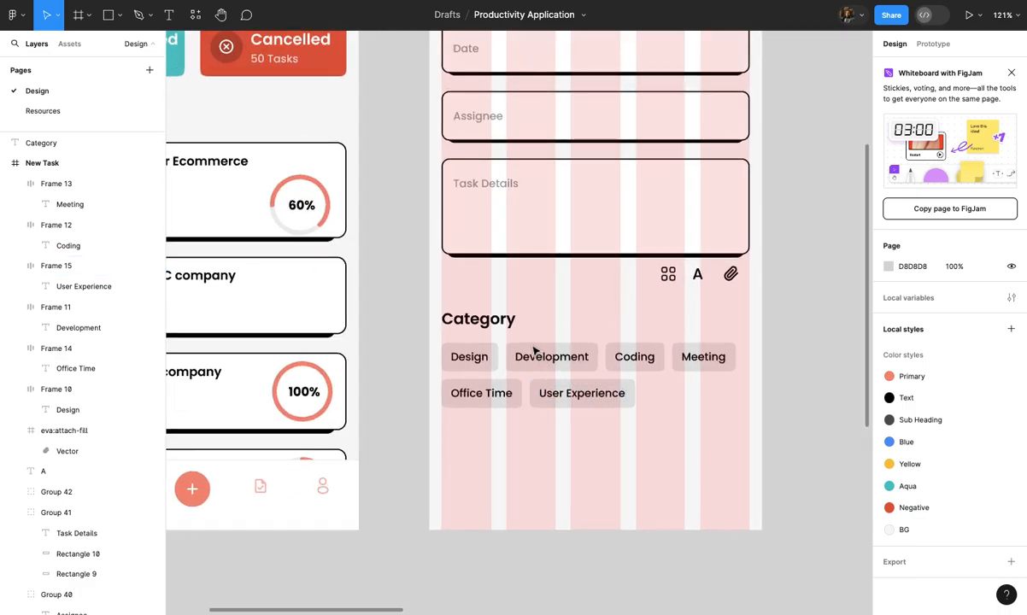
pyautogui.click(481, 321)
pyautogui.moveTo(481, 321); pyautogui.dragTo(472, 446)
pyautogui.doubleClick(470, 445)
pyautogui.write('Get alert fo')
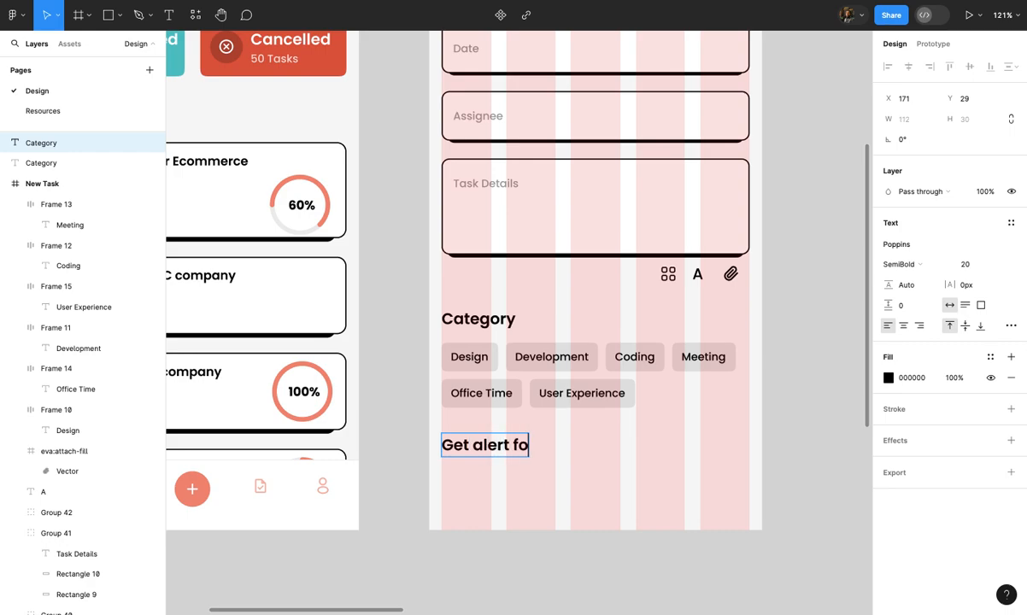
pyautogui.click(503, 481)
# Draw a rectangle of about 64 by 31 in the last grid column, level with the alert heading
pyautogui.scroll(-3, 503, 479)
pyautogui.scroll(6, 503, 475)
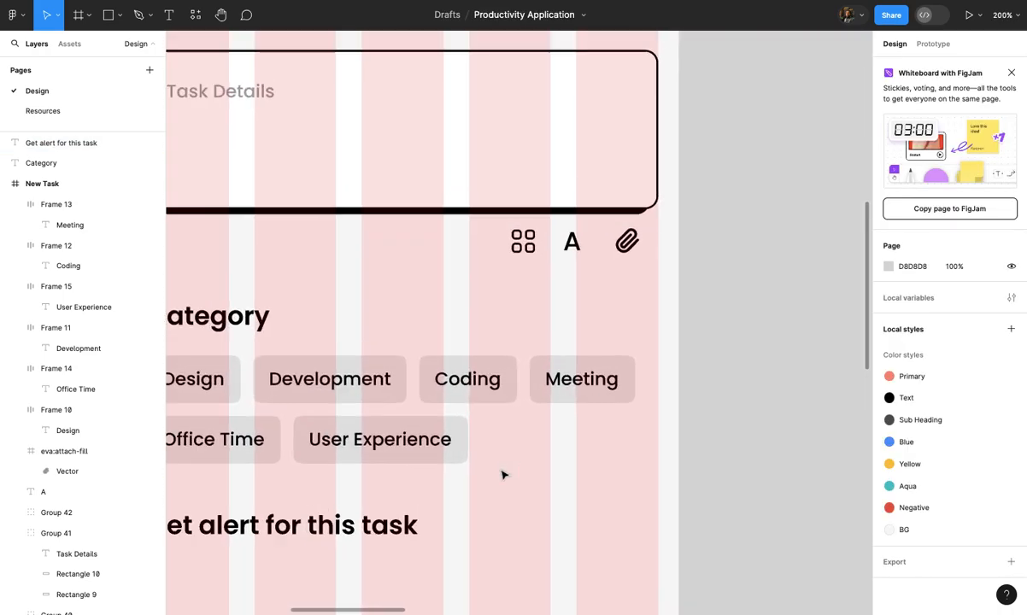
pyautogui.scroll(4, 584, 456)
pyautogui.scroll(-4, 590, 449)
pyautogui.scroll(3, 590, 445)
pyautogui.press('r')
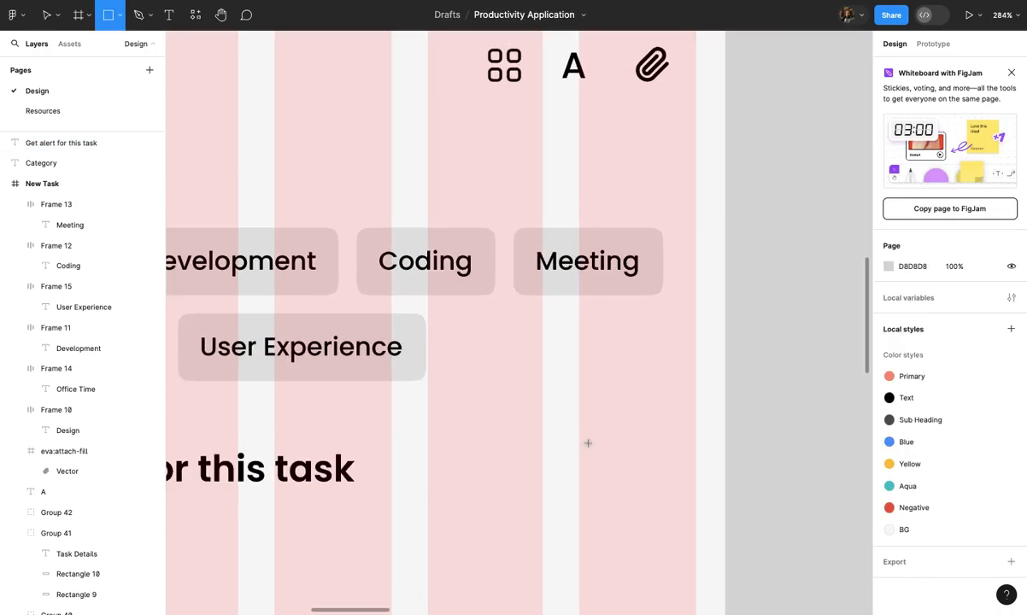
pyautogui.moveTo(580, 448)
pyautogui.mouseDown()
pyautogui.moveTo(616, 485)
pyautogui.moveTo(697, 471)
pyautogui.moveTo(674, 506)
pyautogui.mouseUp()
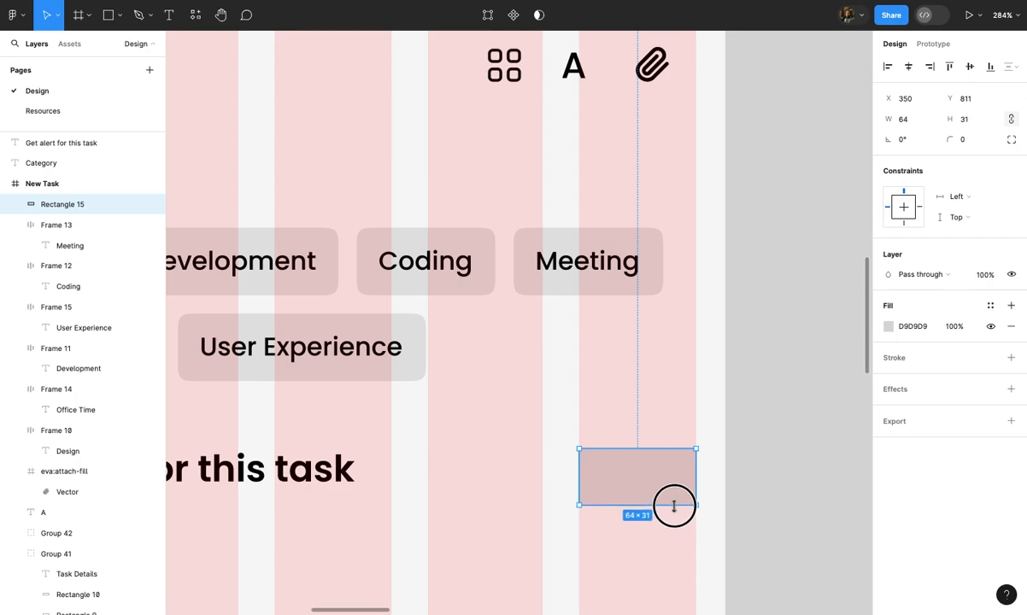
# Set the corner radius of the rectangle beside the alert heading to 40 to make it a pill
pyautogui.write('10')
pyautogui.press('Return')
pyautogui.hotkey('shift', 'Up')
pyautogui.click(850, 372)
# Draw a circle of about 20 by 20 inside the pill's right end and fill it with the Primary color style
pyautogui.scroll(5, 662, 482)
pyautogui.click(662, 489)
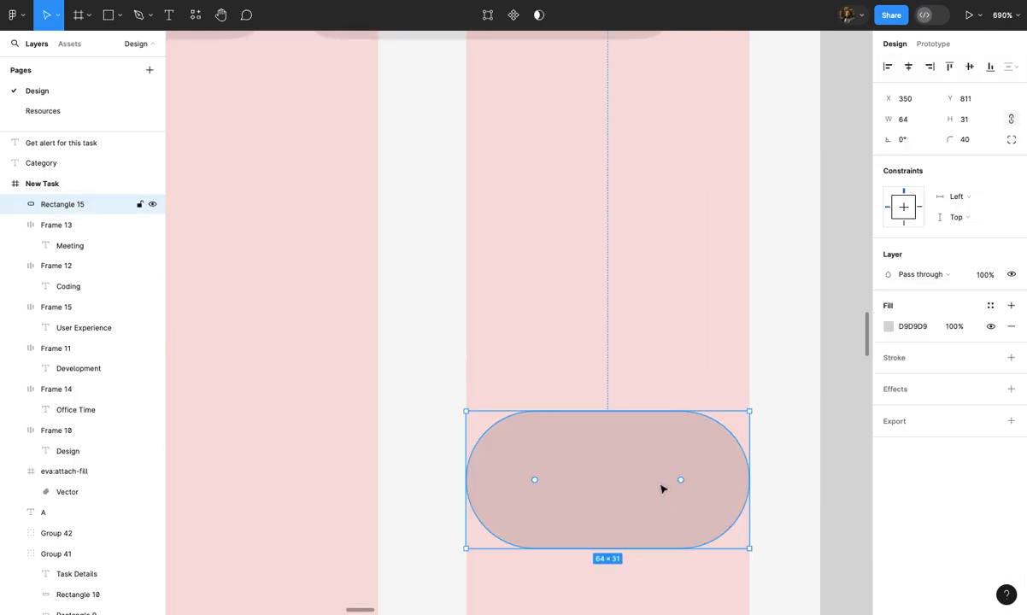
pyautogui.press('o')
pyautogui.moveTo(642, 434); pyautogui.dragTo(720, 528)
pyautogui.click(990, 305)
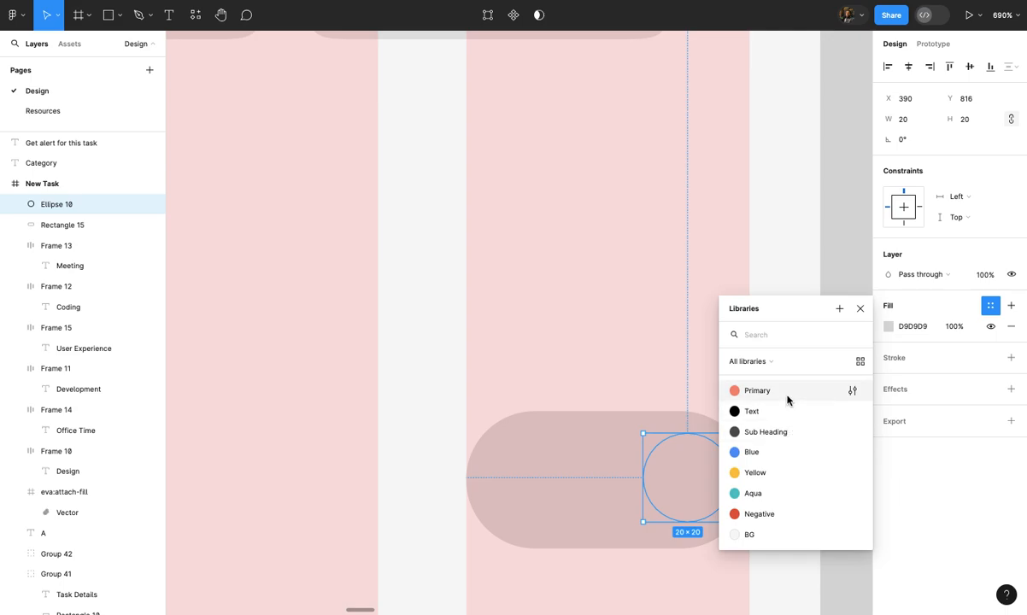
pyautogui.click(789, 397)
# Enlarge the toggle's Primary-coloured circle to 22 by 22
pyautogui.scroll(2, 670, 534)
pyautogui.scroll(2, 670, 534)
pyautogui.moveTo(776, 366); pyautogui.dragTo(781, 359)
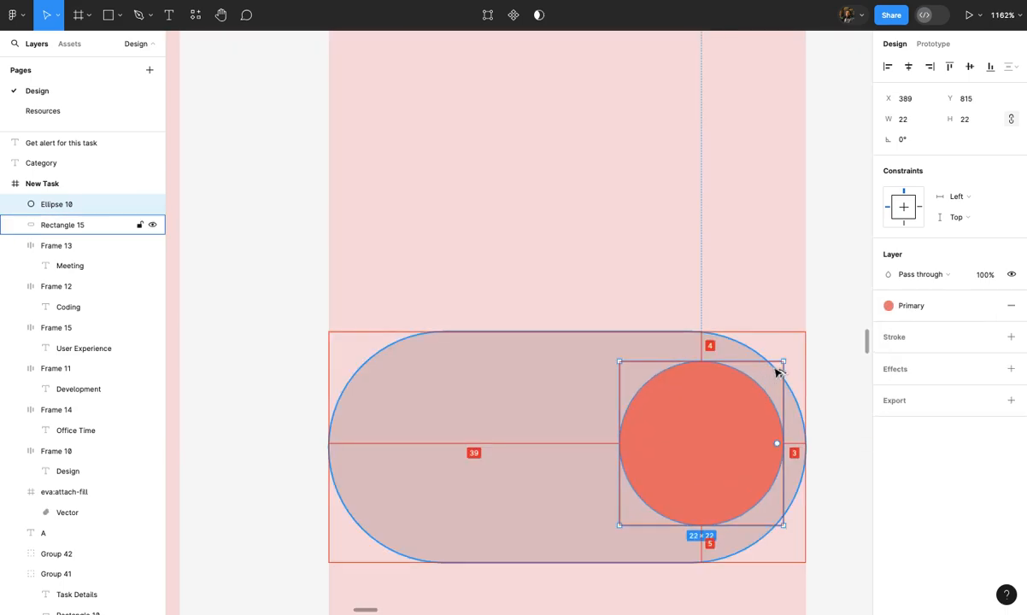
# Enlarge the toggle's circle to 24 by 24 and position it inside the pill's right end
pyautogui.moveTo(780, 360); pyautogui.dragTo(788, 349)
pyautogui.moveTo(729, 441); pyautogui.dragTo(729, 447)
pyautogui.scroll(-10, 729, 447)
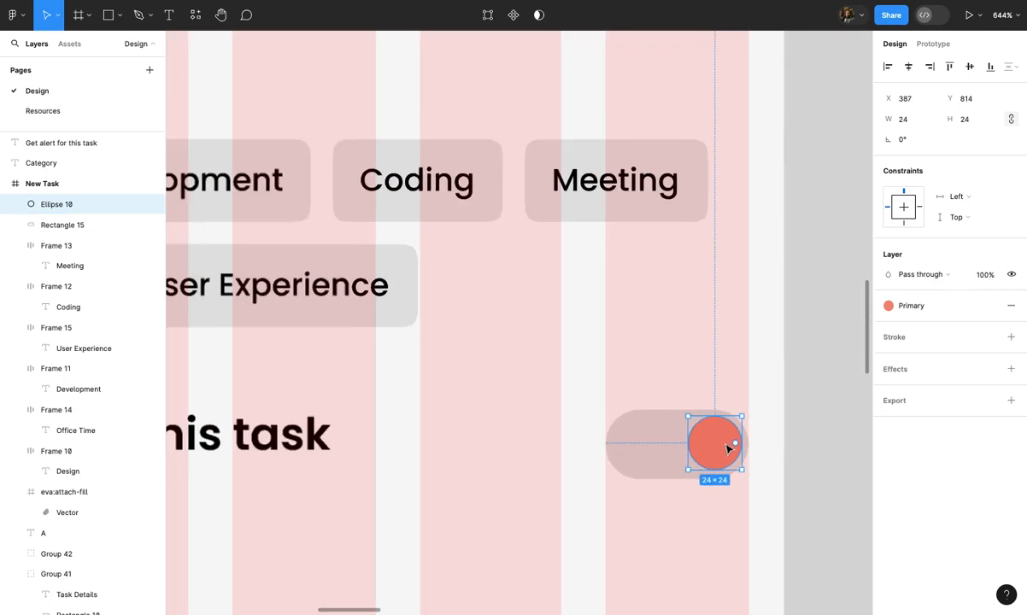
# Narrow the toggle's pill to a width of 60 from its left side
pyautogui.click(736, 499)
pyautogui.scroll(3, 710, 479)
pyautogui.click(680, 452)
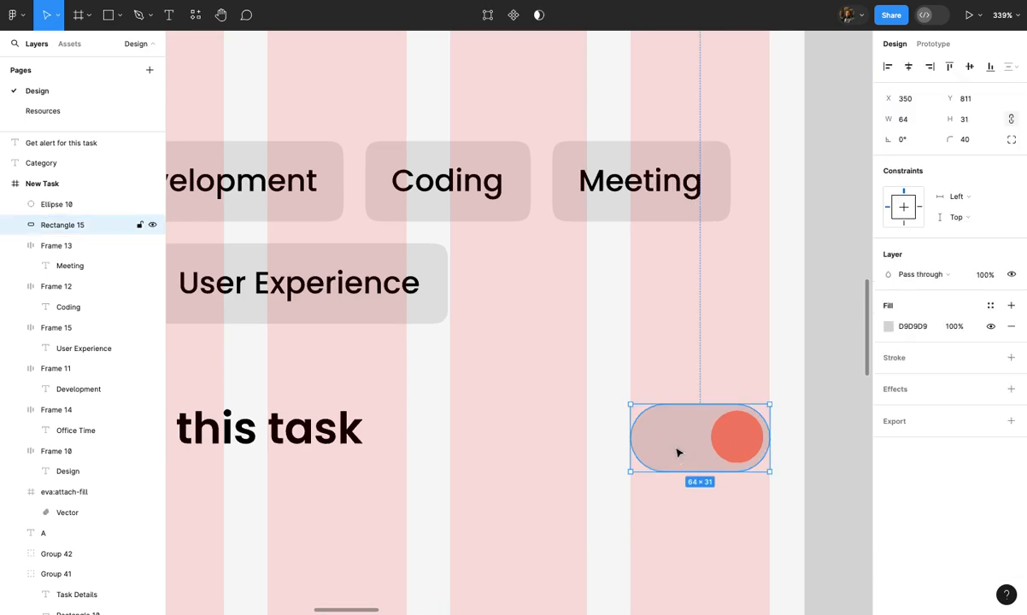
pyautogui.scroll(3, 650, 449)
pyautogui.moveTo(595, 435); pyautogui.dragTo(614, 434)
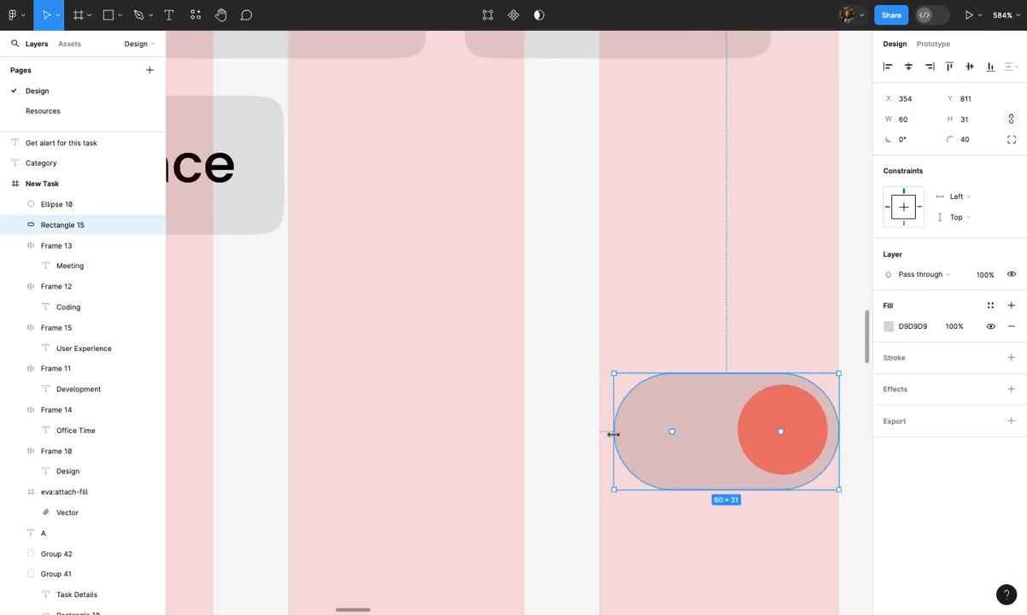
pyautogui.scroll(-7, 612, 433)
pyautogui.click(639, 475)
# Group the toggle's pill and its circle
pyautogui.scroll(2, 639, 474)
pyautogui.scroll(-3, 640, 474)
pyautogui.click(665, 472)
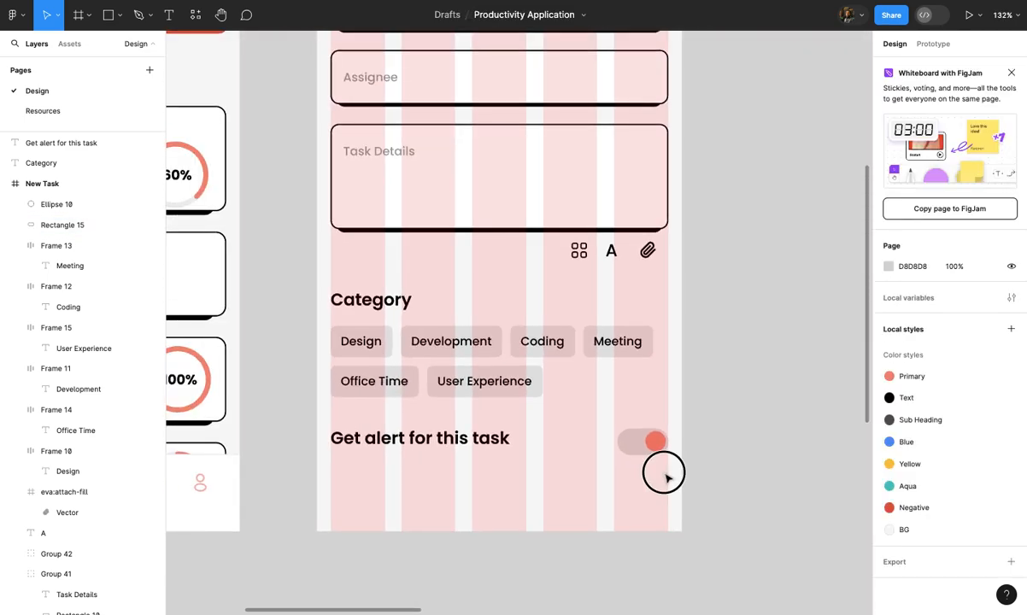
pyautogui.click(633, 439)
pyautogui.keyDown('shift'); pyautogui.click(654, 442); pyautogui.keyUp('shift')
pyautogui.click(715, 436)
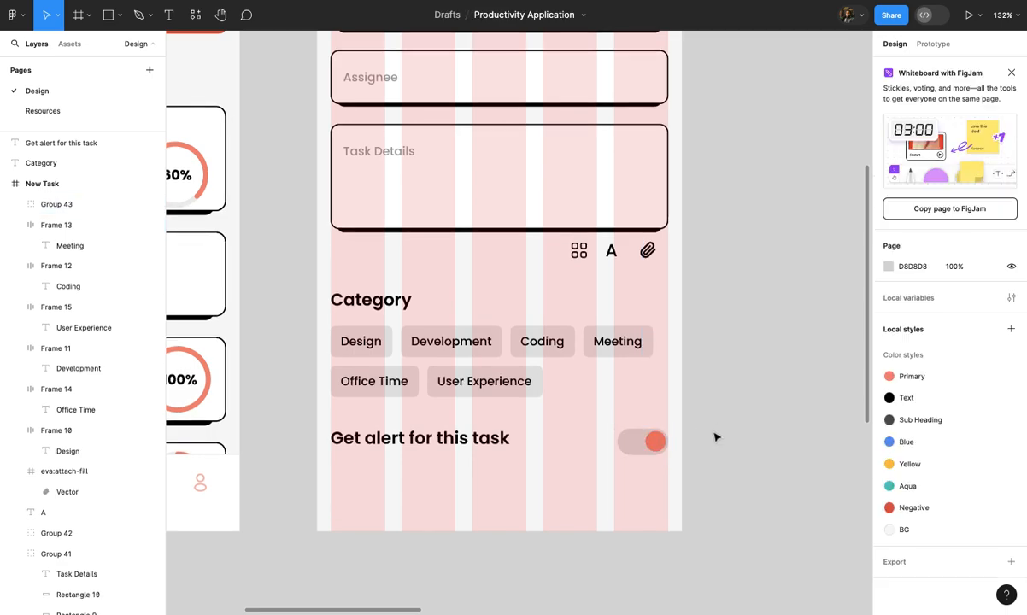
# Align the alert heading and the toggle group on their vertical centers
pyautogui.scroll(-5, 715, 436)
pyautogui.scroll(3, 714, 436)
pyautogui.click(592, 445)
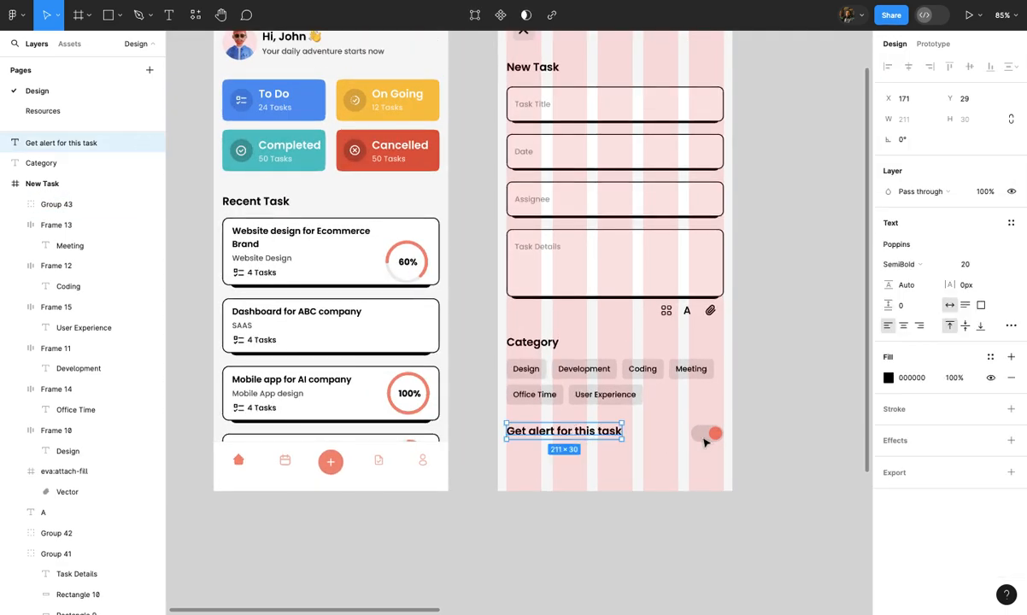
pyautogui.keyDown('shift'); pyautogui.click(704, 436); pyautogui.keyUp('shift')
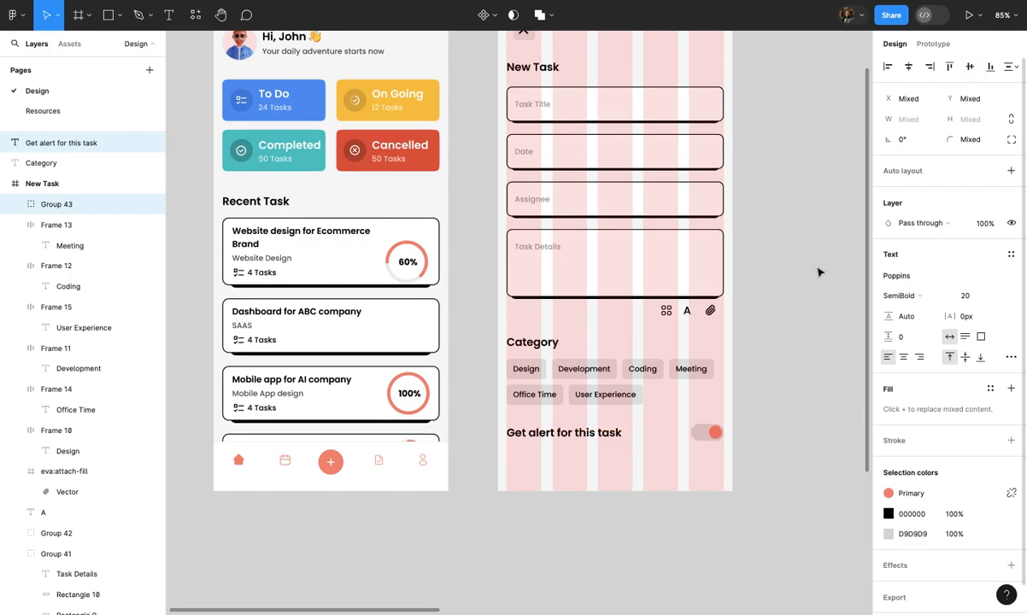
pyautogui.click(839, 239)
# Draw a rectangle below the alert heading, 80 high and spanning the full grid width of 398
pyautogui.scroll(4, 672, 394)
pyautogui.scroll(1, 672, 394)
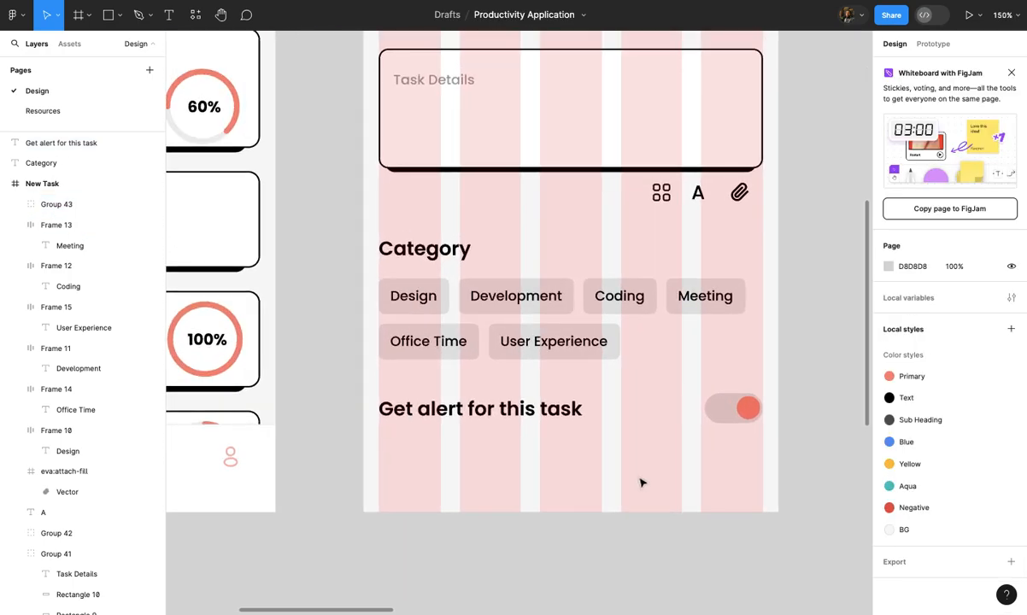
pyautogui.scroll(-2, 641, 481)
pyautogui.press('r')
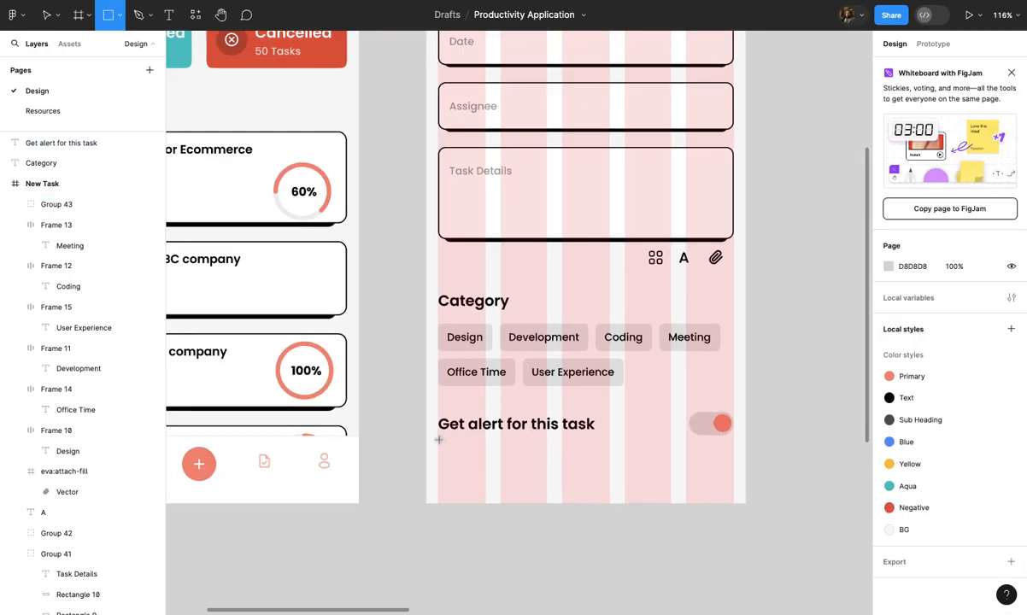
pyautogui.moveTo(438, 437)
pyautogui.mouseDown()
pyautogui.moveTo(494, 503)
pyautogui.moveTo(488, 495)
pyautogui.mouseUp()
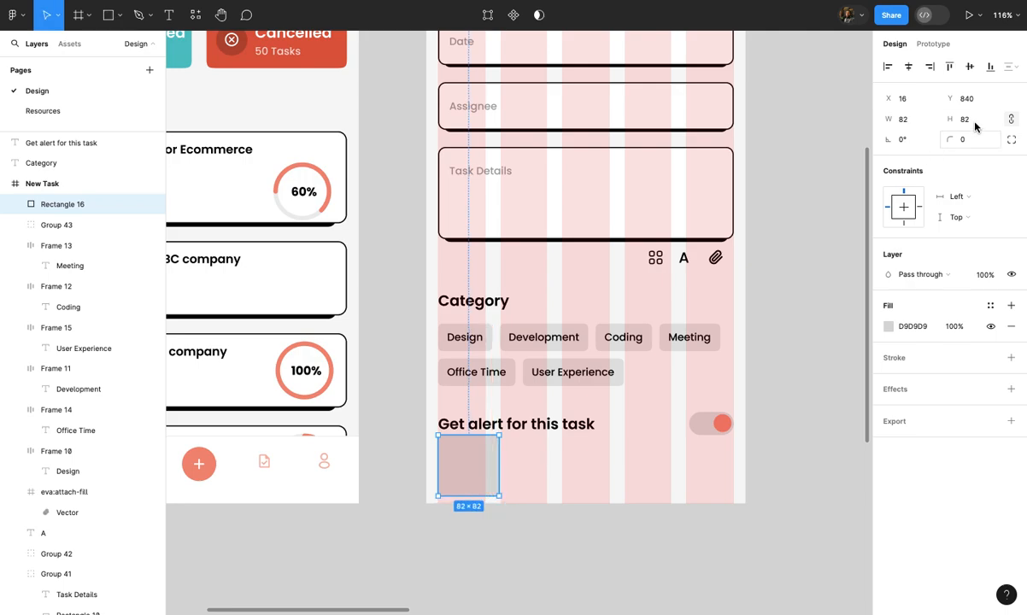
pyautogui.press('Down')
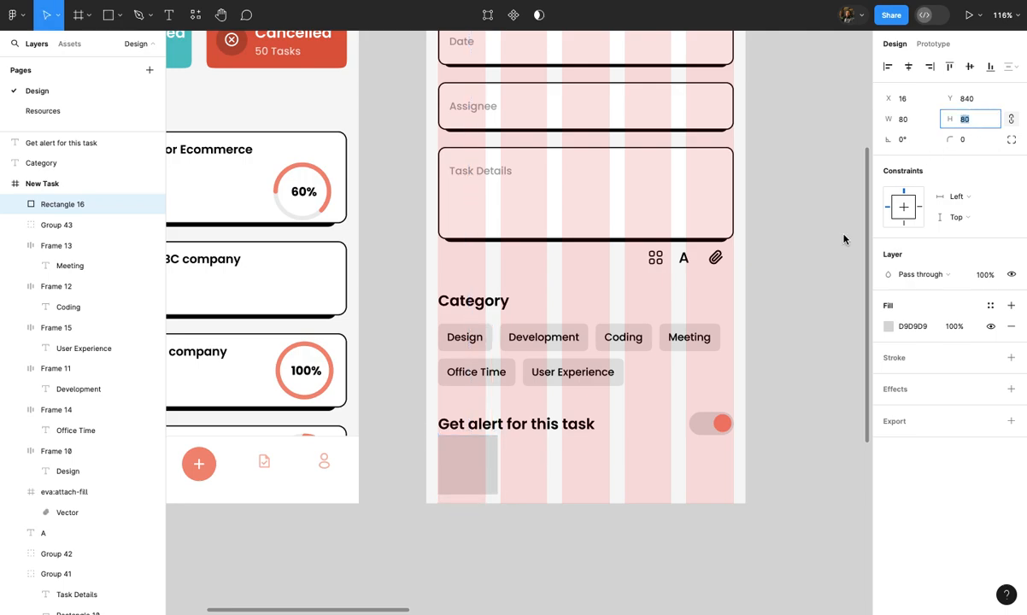
pyautogui.moveTo(497, 466); pyautogui.dragTo(736, 451)
pyautogui.click(791, 450)
# Move the Category heading and its chips up slightly toward the formatting icons
pyautogui.scroll(-2, 791, 449)
pyautogui.scroll(1, 791, 449)
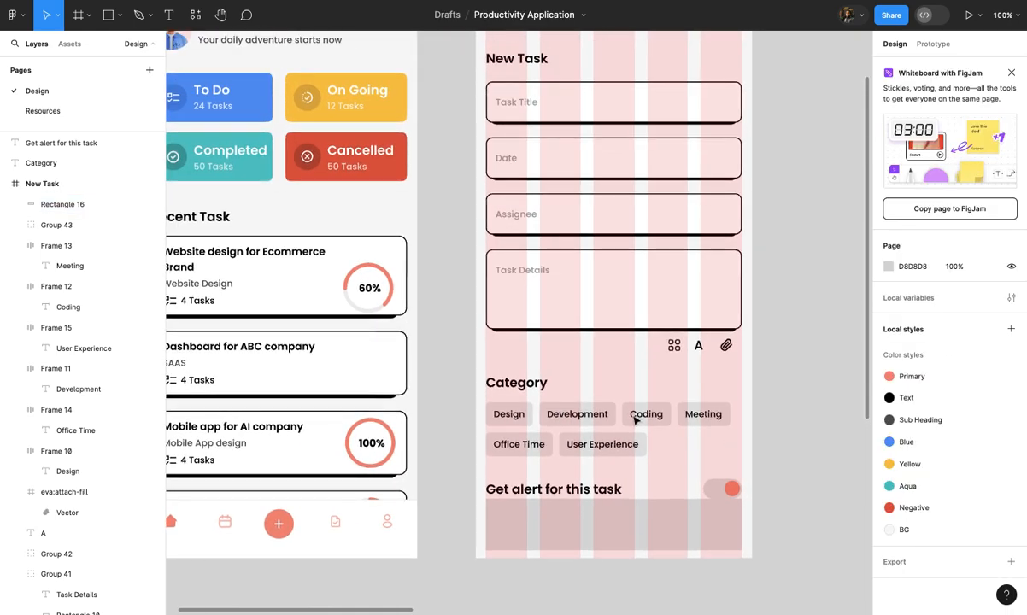
pyautogui.scroll(-5, 635, 420)
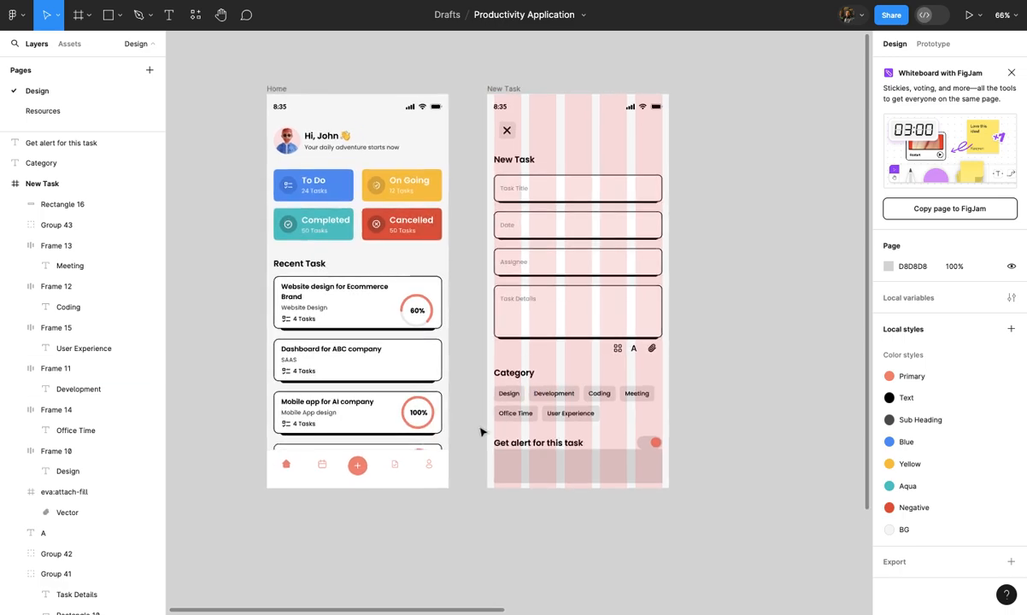
pyautogui.scroll(2, 481, 433)
pyautogui.scroll(-1, 481, 429)
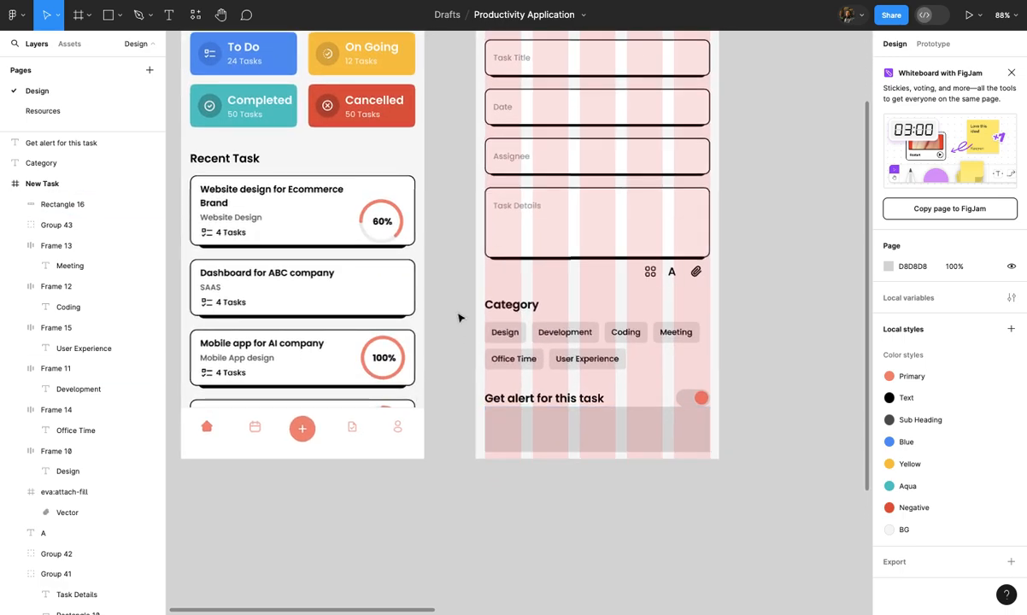
pyautogui.moveTo(460, 300); pyautogui.dragTo(705, 398)
pyautogui.moveTo(684, 349); pyautogui.dragTo(683, 340)
# Move the alert heading and its toggle up, away from the wide rectangle below them
pyautogui.keyDown('ctrl'); pyautogui.scroll(1, 577, 398); pyautogui.keyUp('ctrl')
pyautogui.click(578, 398)
pyautogui.keyDown('ctrl'); pyautogui.scroll(3, 578, 401); pyautogui.keyUp('ctrl')
pyautogui.moveTo(577, 399); pyautogui.dragTo(582, 385)
pyautogui.keyDown('shift'); pyautogui.click(724, 390); pyautogui.keyUp('shift')
pyautogui.click(699, 361)
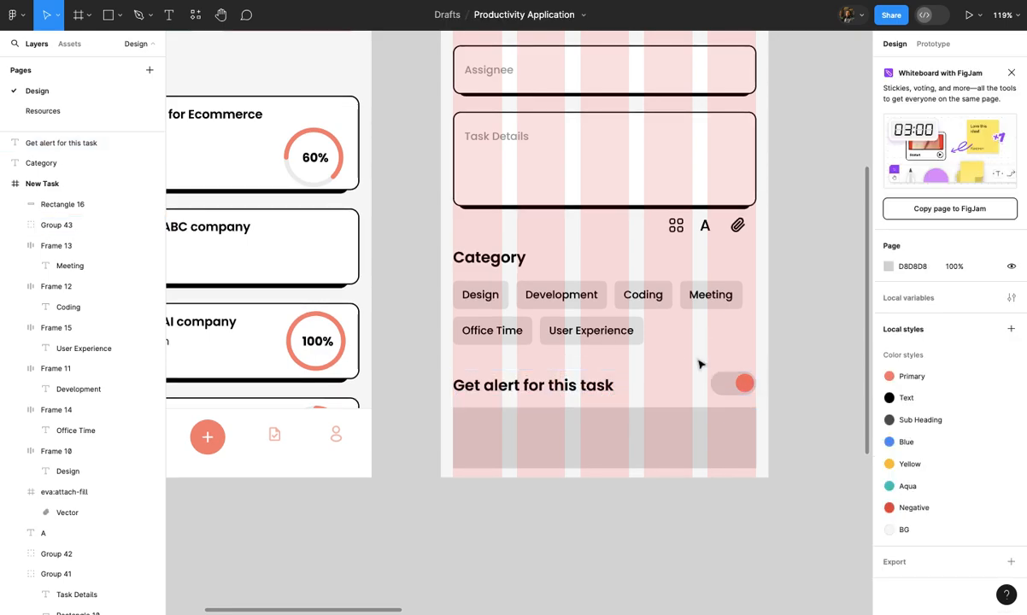
# Combine the Task Title, Date, Assignee and Task Details fields into one vertical auto layout frame
pyautogui.keyDown('ctrl'); pyautogui.scroll(-2, 698, 365); pyautogui.keyUp('ctrl')
pyautogui.scroll(2, 697, 366)
pyautogui.click(660, 339)
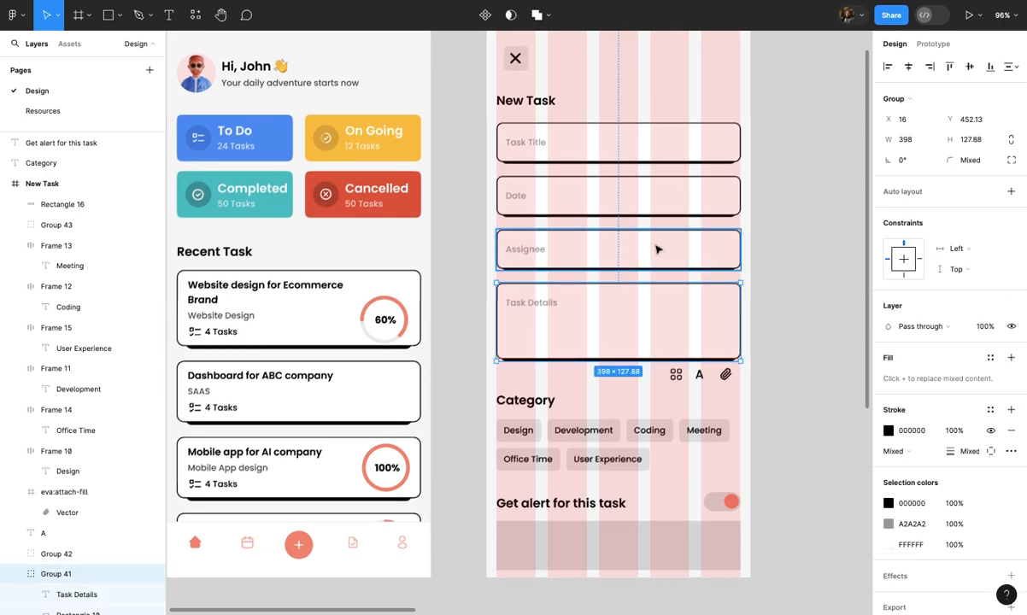
pyautogui.keyDown('shift'); pyautogui.click(654, 247); pyautogui.keyUp('shift')
pyautogui.keyDown('shift'); pyautogui.click(653, 200); pyautogui.keyUp('shift')
pyautogui.keyDown('shift'); pyautogui.click(653, 150); pyautogui.keyUp('shift')
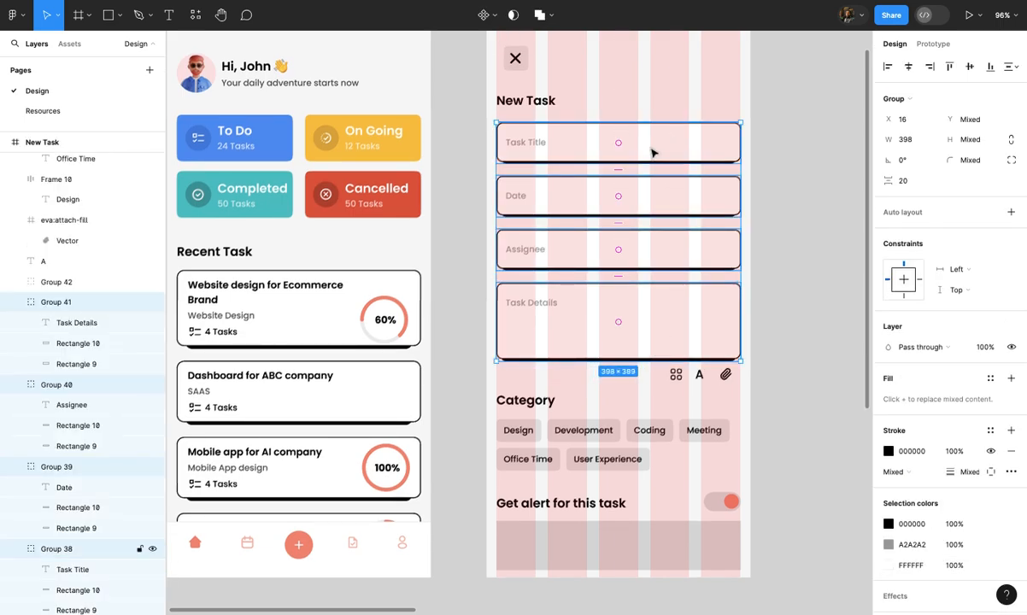
pyautogui.hotkey('shift', 'a')
# Set the vertical spacing between the auto layout's input fields to 16
pyautogui.click(630, 168)
pyautogui.press('Down')
pyautogui.press('Down')
pyautogui.press('Return')
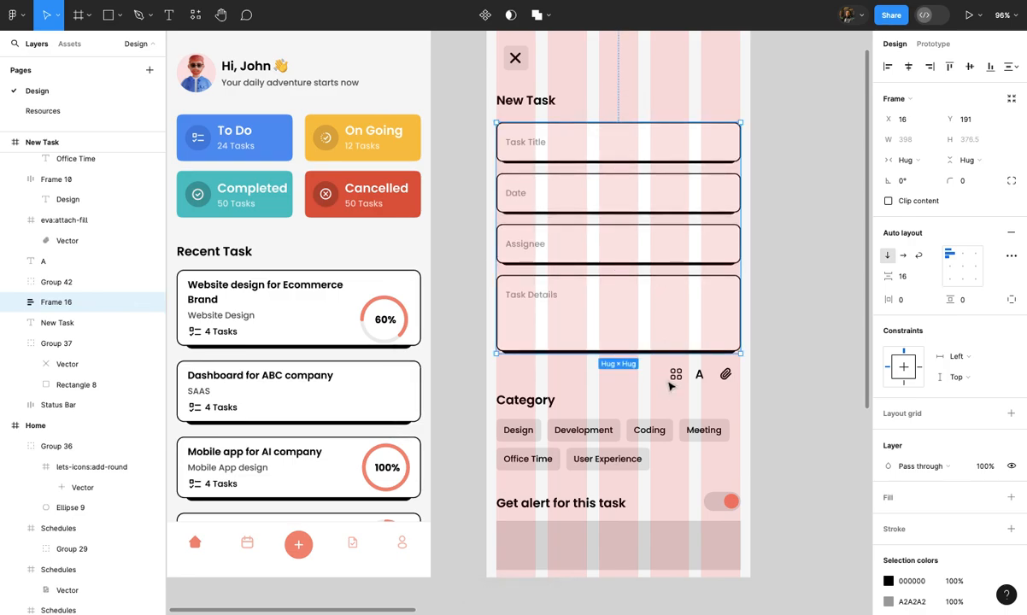
# Move the grid, letter A and attachment icons up closer to the Task Details field
pyautogui.click(674, 378)
pyautogui.scroll(5, 675, 376)
pyautogui.keyDown('shift'); pyautogui.click(699, 374); pyautogui.keyUp('shift')
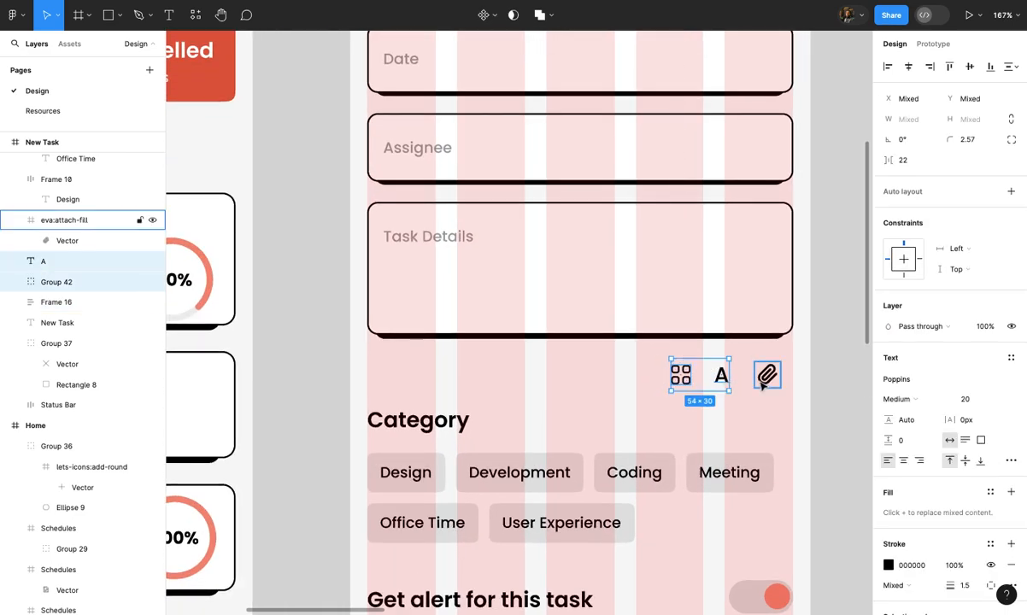
pyautogui.keyDown('shift'); pyautogui.click(761, 382); pyautogui.keyUp('shift')
pyautogui.moveTo(726, 377); pyautogui.dragTo(726, 367)
pyautogui.click(727, 409)
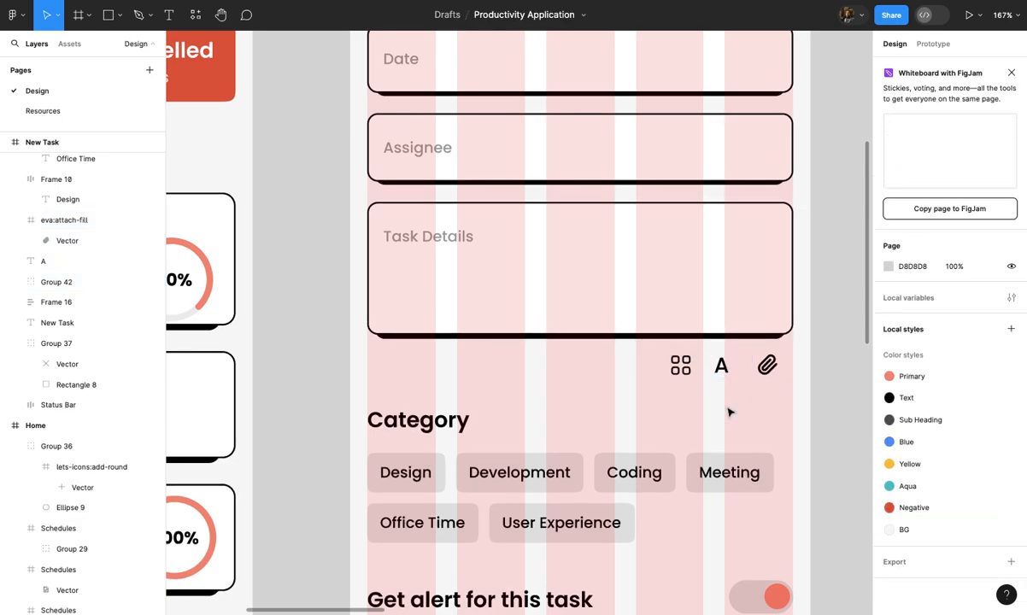
pyautogui.scroll(-5, 729, 413)
pyautogui.scroll(3, 729, 412)
pyautogui.click(715, 494)
pyautogui.scroll(-5, 715, 492)
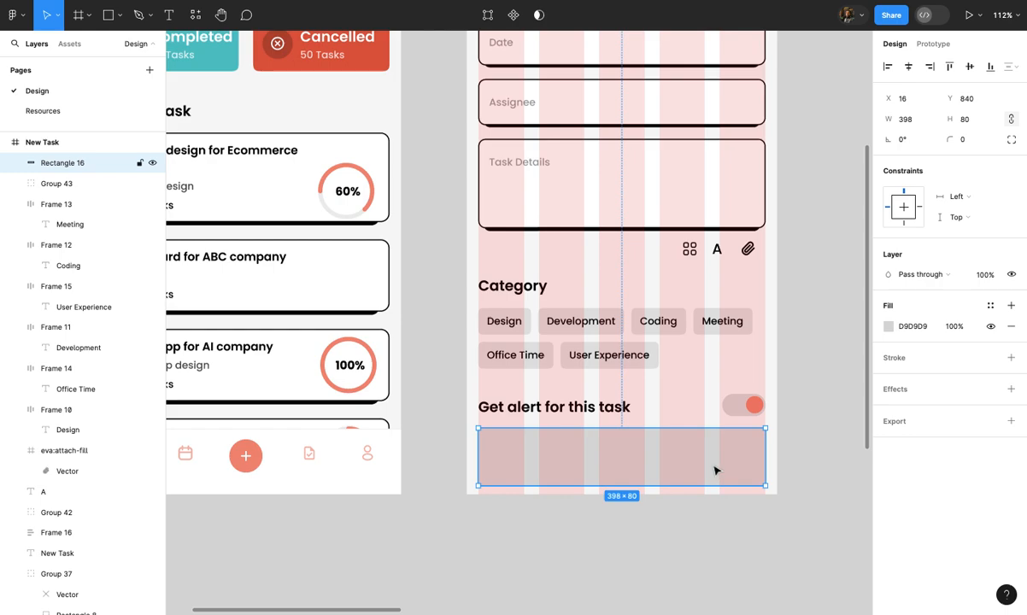
pyautogui.click(610, 413)
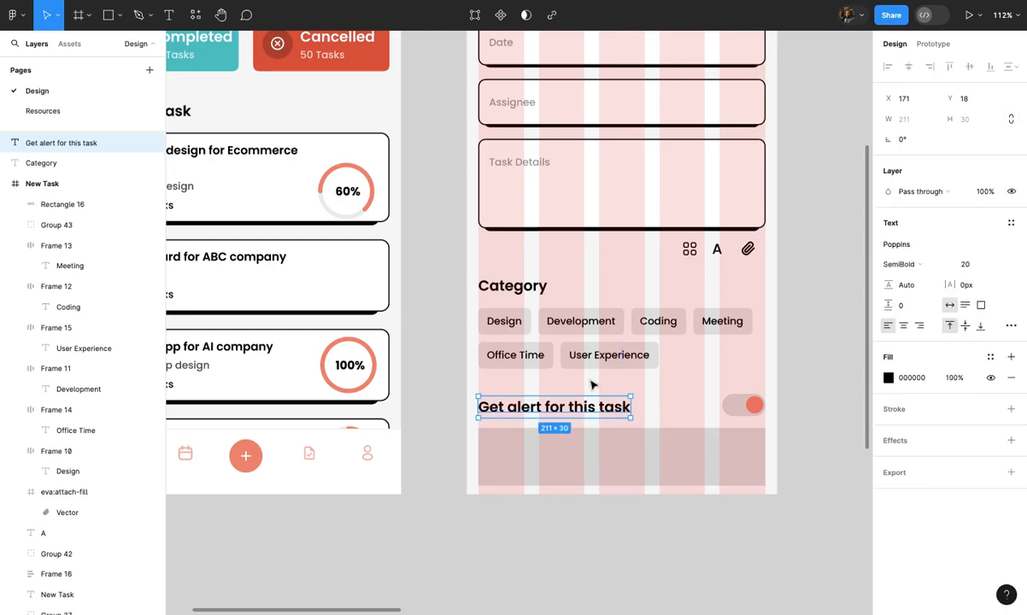
pyautogui.keyDown('shift'); pyautogui.click(530, 359); pyautogui.keyUp('shift')
pyautogui.click(528, 369)
pyautogui.keyDown('shift'); pyautogui.click(539, 411); pyautogui.keyUp('shift')
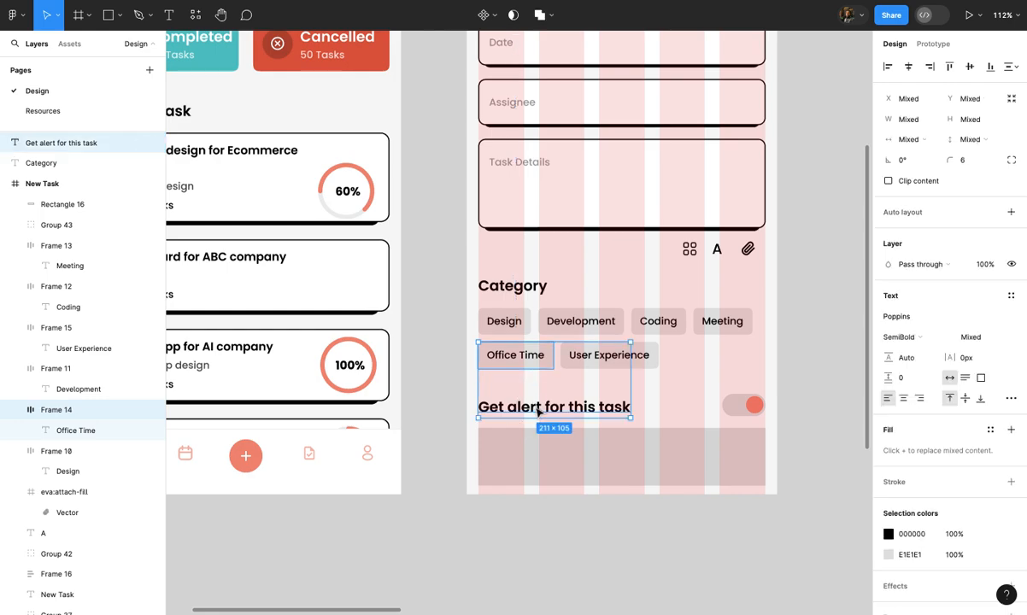
pyautogui.click(539, 411)
pyautogui.keyDown('shift'); pyautogui.click(733, 409); pyautogui.keyUp('shift')
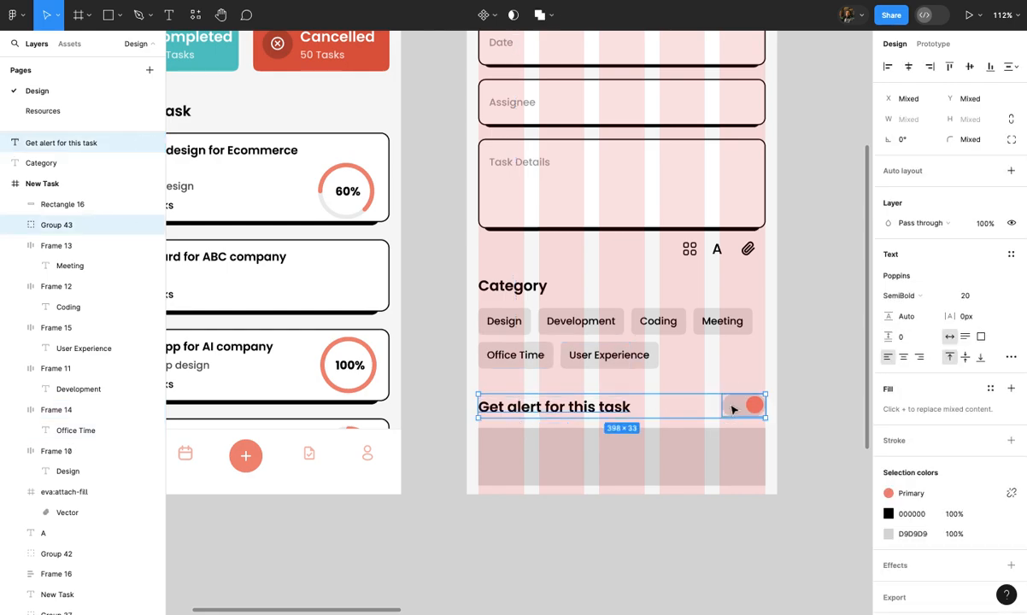
pyautogui.click(705, 388)
pyautogui.scroll(-3, 705, 388)
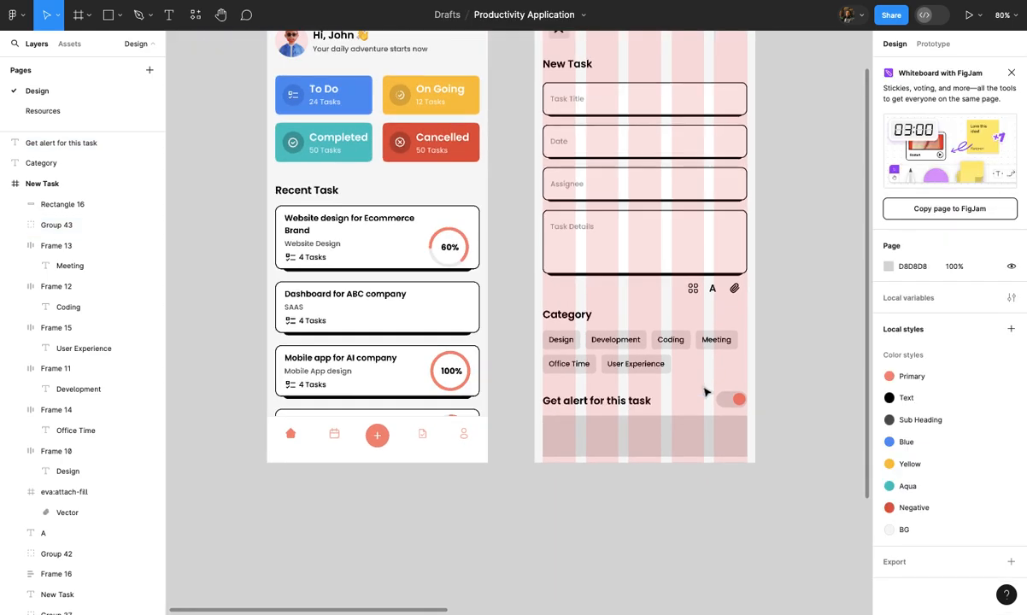
pyautogui.moveTo(527, 394); pyautogui.dragTo(739, 399)
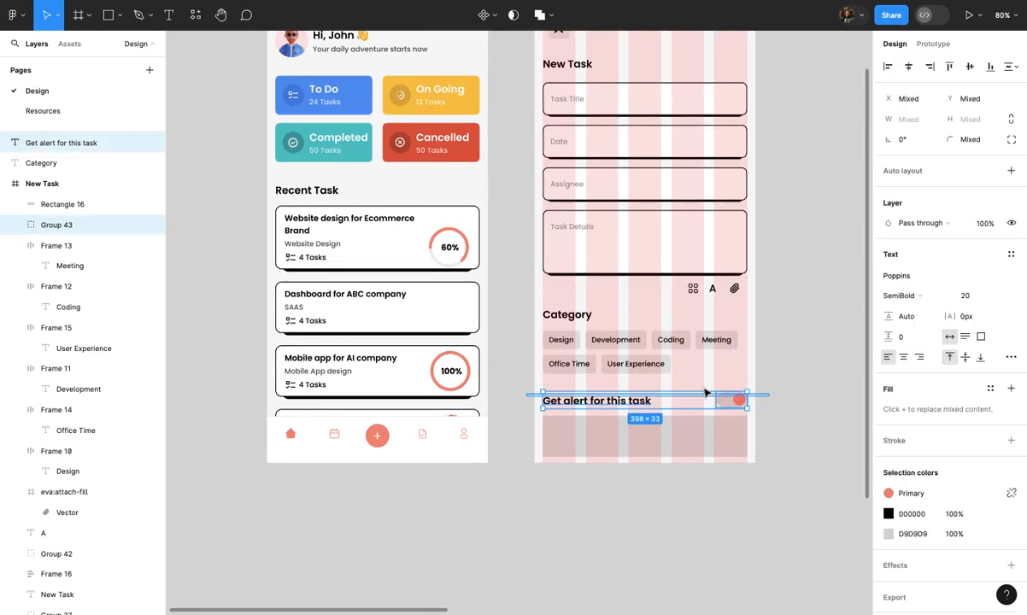
pyautogui.scroll(-1, 665, 401)
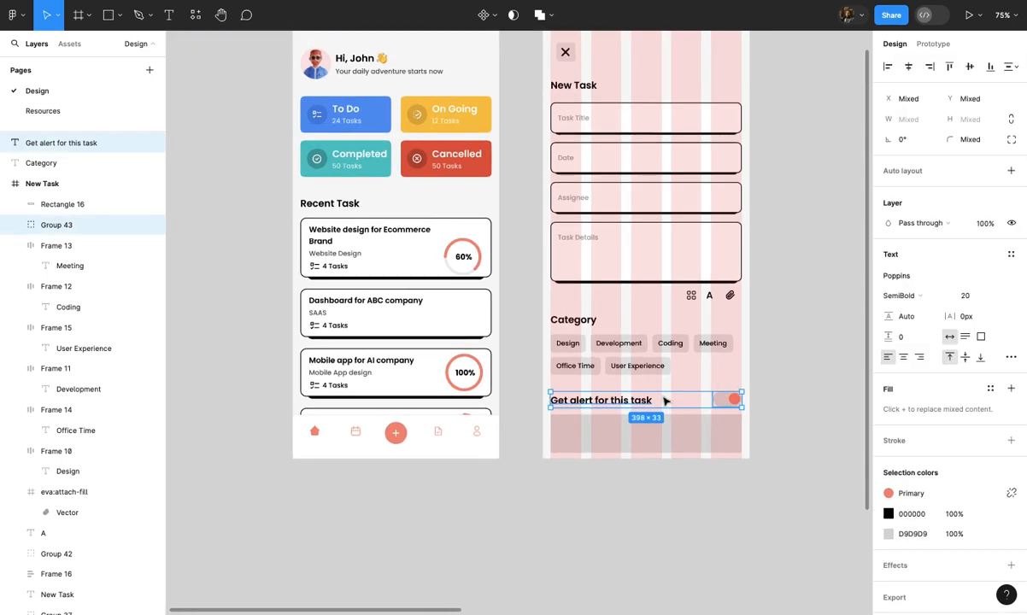
# Move the "Get alert for this task" and Category text layers into the New Task frame
pyautogui.click(71, 163)
pyautogui.click(66, 147)
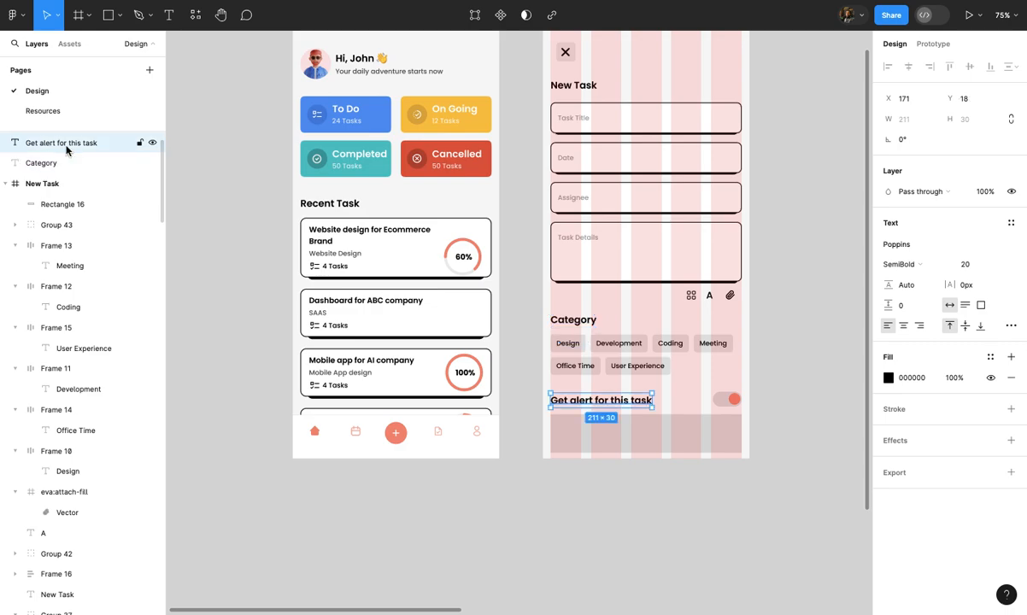
pyautogui.keyDown('shift'); pyautogui.click(70, 162); pyautogui.keyUp('shift')
pyautogui.moveTo(73, 145); pyautogui.dragTo(68, 190)
# Nudge the alert heading and its toggle up slightly toward the second row of Category chips
pyautogui.hscroll(1, 413, 319)
pyautogui.scroll(5, 413, 319)
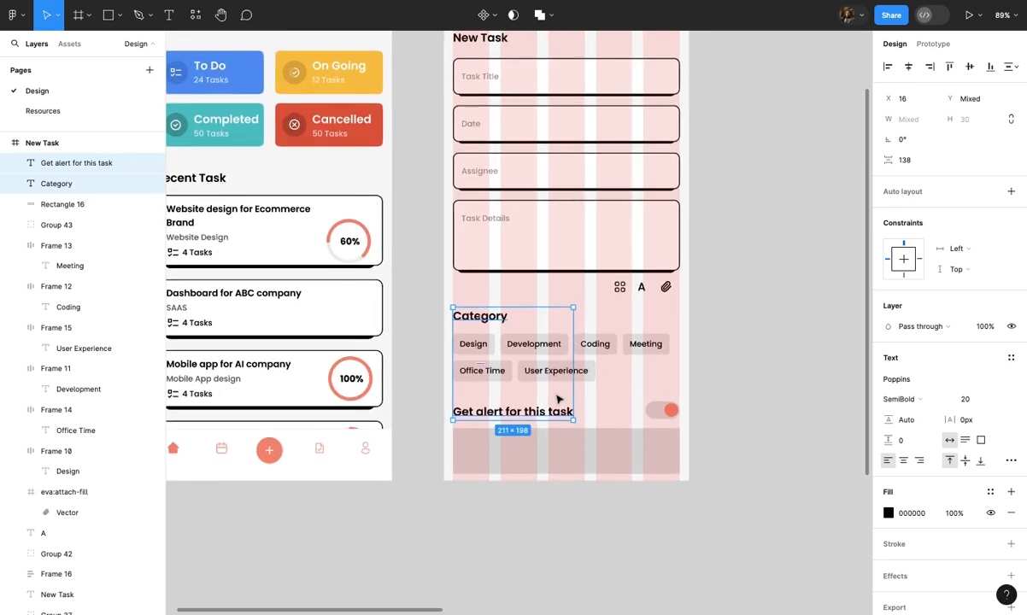
pyautogui.click(502, 413)
pyautogui.keyDown('shift'); pyautogui.click(458, 357); pyautogui.keyUp('shift')
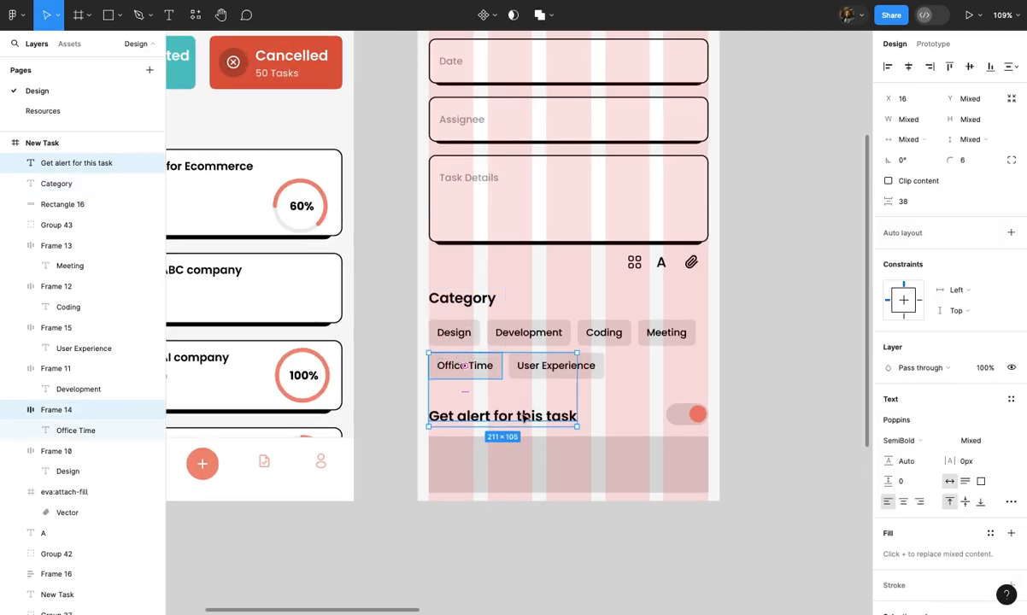
pyautogui.click(523, 416)
pyautogui.keyDown('shift'); pyautogui.click(695, 415); pyautogui.keyUp('shift')
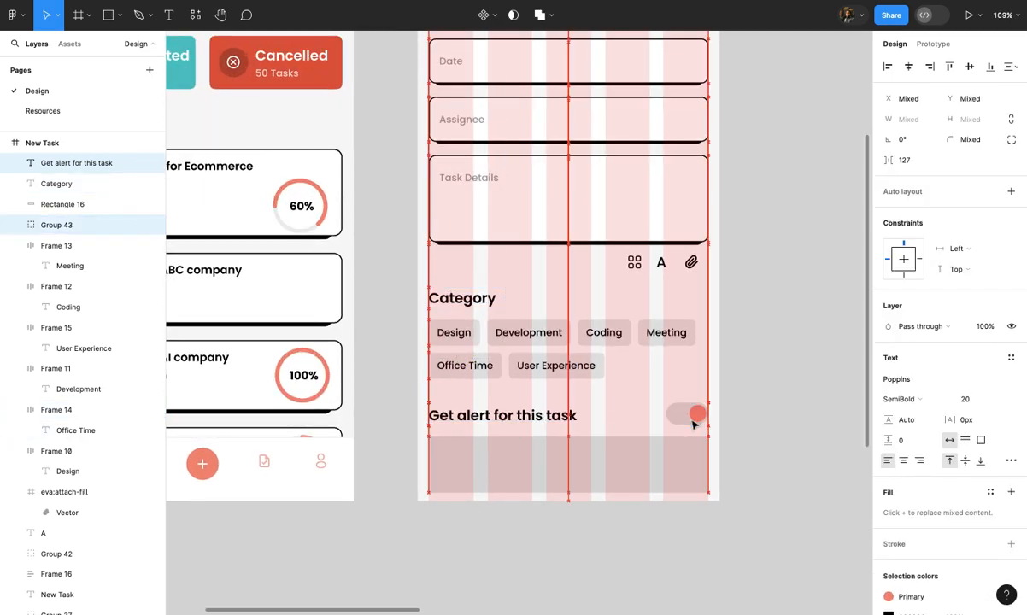
# Set the corner radius of the wide rectangle below the alert heading to 16 on all corners
pyautogui.click(681, 440)
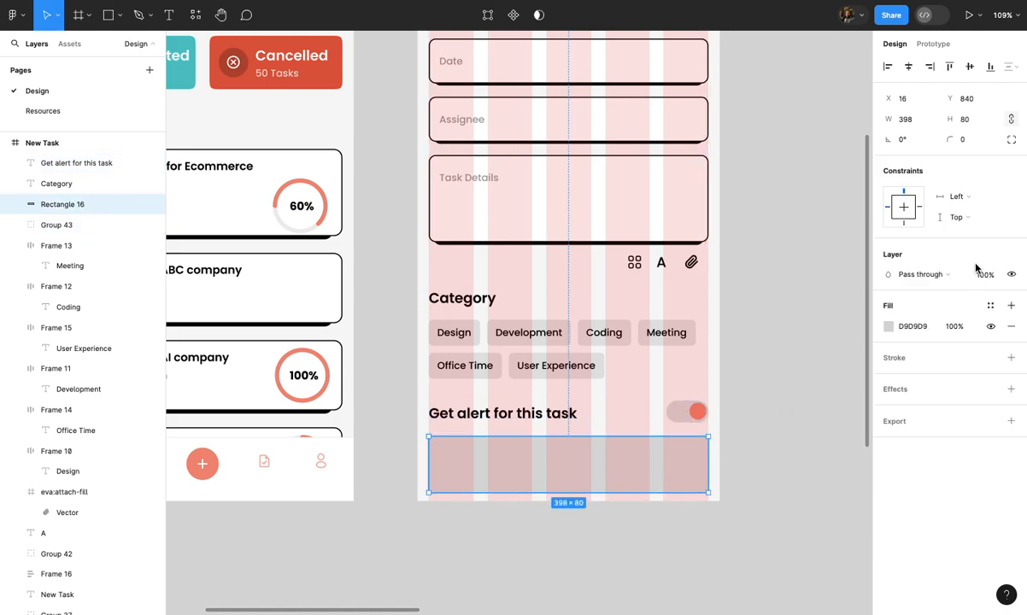
pyautogui.click(972, 140)
pyautogui.write('10')
pyautogui.press('Return')
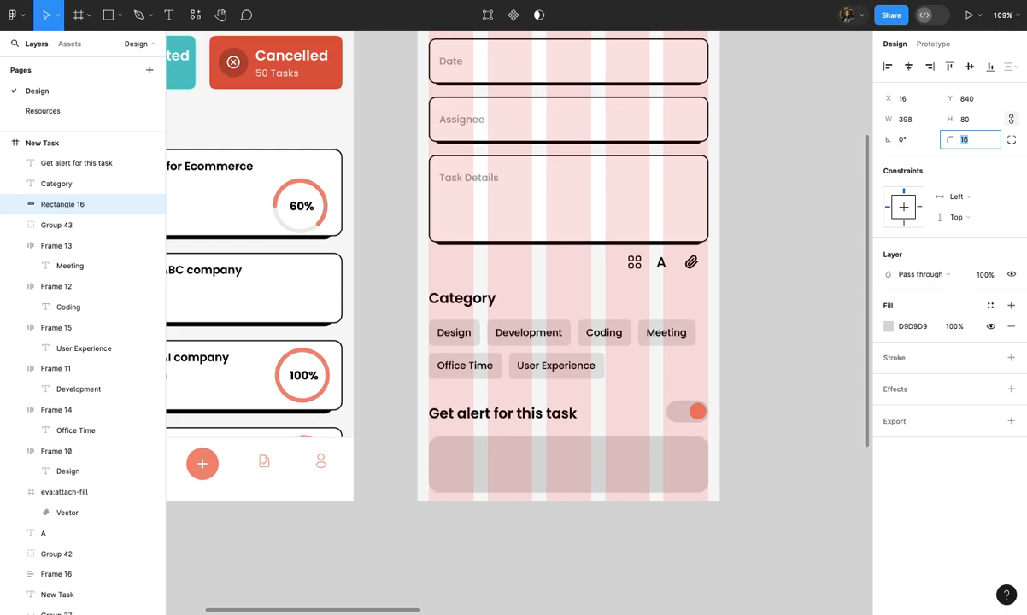
pyautogui.click(1013, 140)
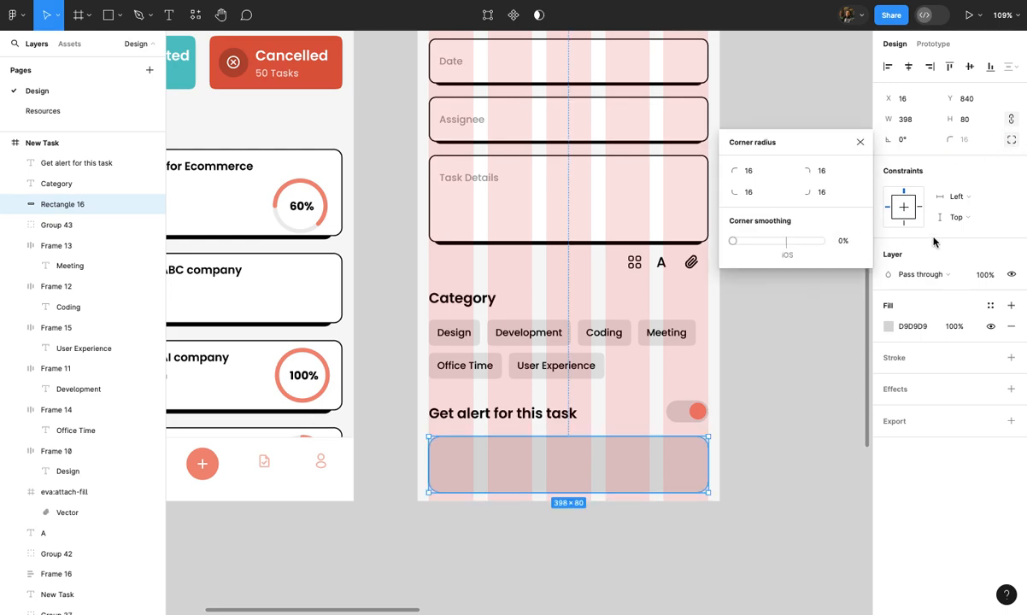
pyautogui.click(861, 142)
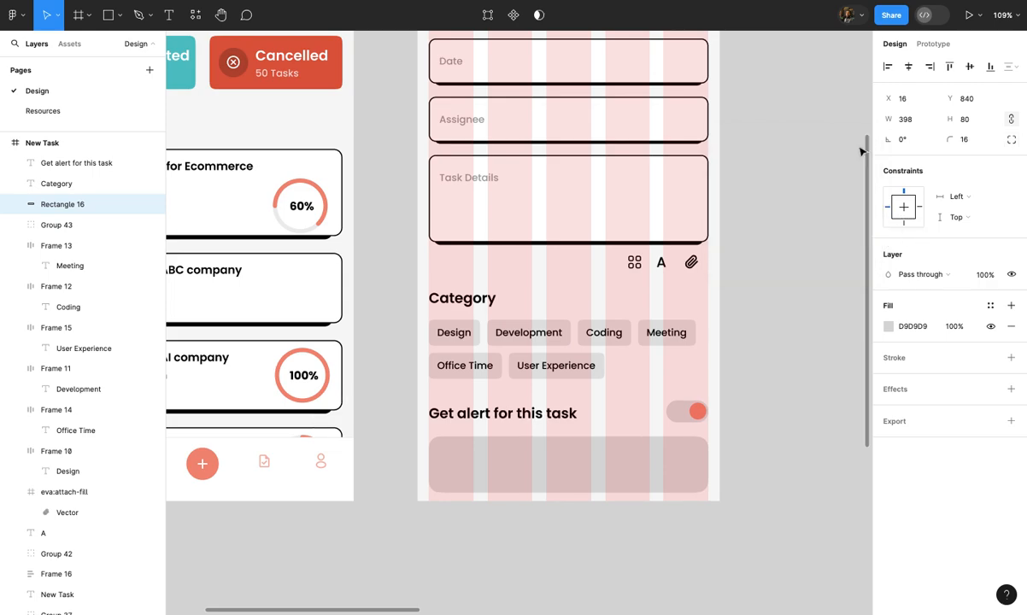
# Set the wide bottom rectangle's corner radius to 12 and fill it with the Primary colour style
pyautogui.click(988, 145)
pyautogui.click(990, 306)
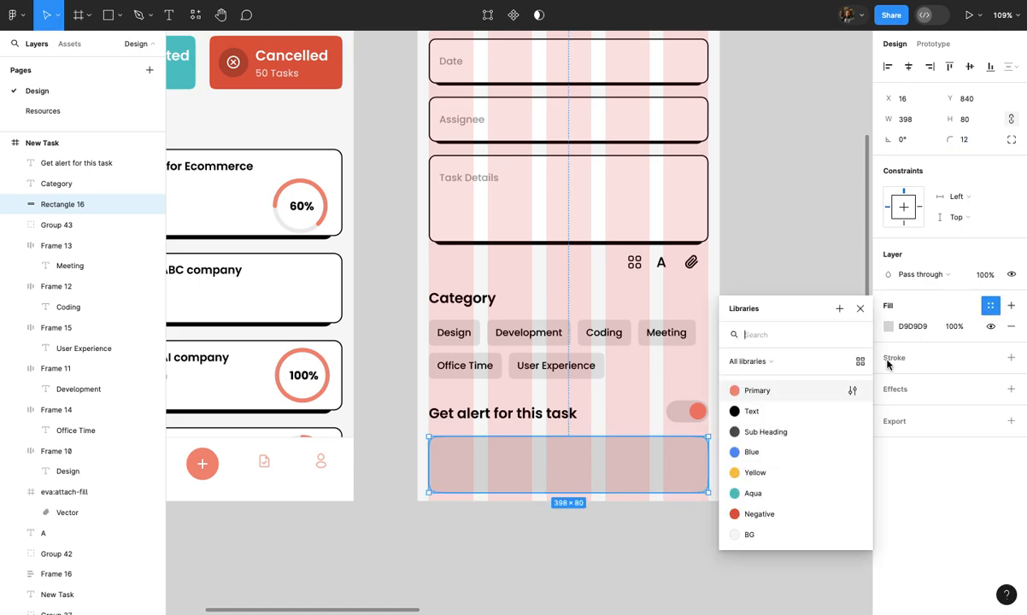
pyautogui.click(743, 389)
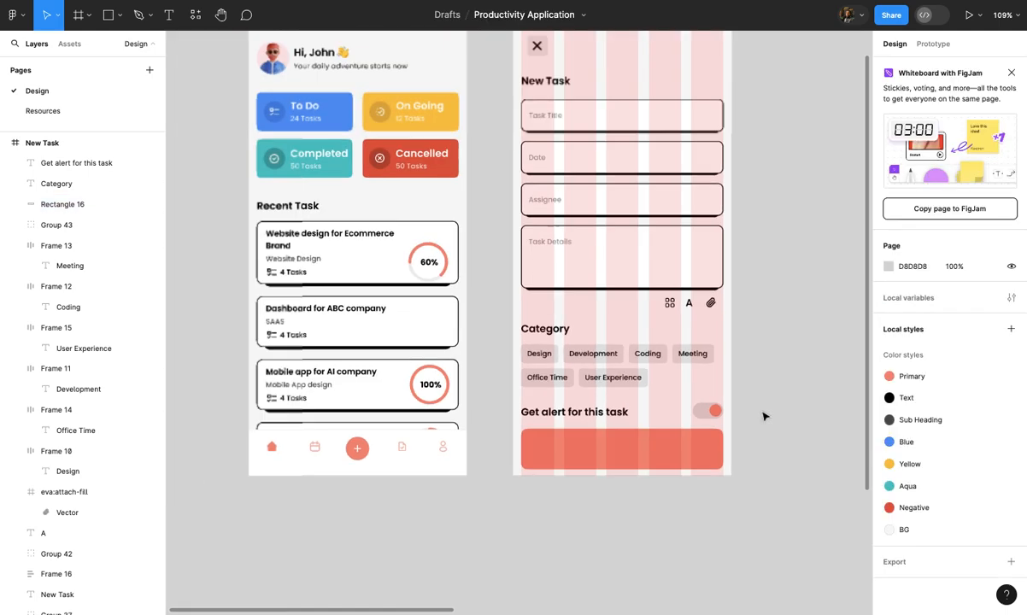
# Add a "Create Task" text label and centre it on the wide Primary-coloured rectangle
pyautogui.scroll(3, 763, 416)
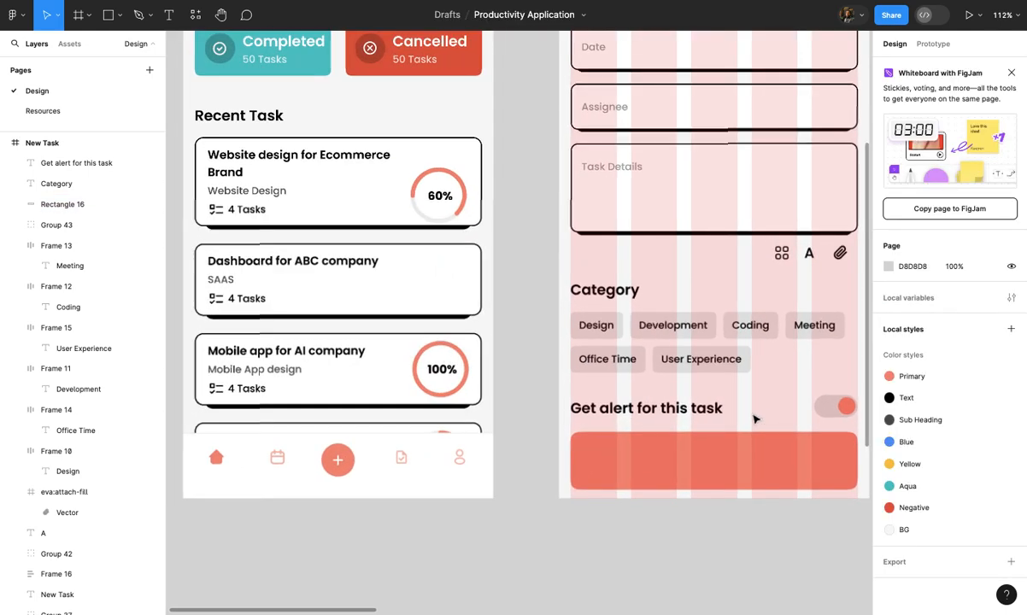
pyautogui.click(690, 469)
pyautogui.scroll(3, 693, 471)
pyautogui.scroll(2, 693, 472)
pyautogui.press('t')
pyautogui.click(509, 469)
pyautogui.write('Crea')
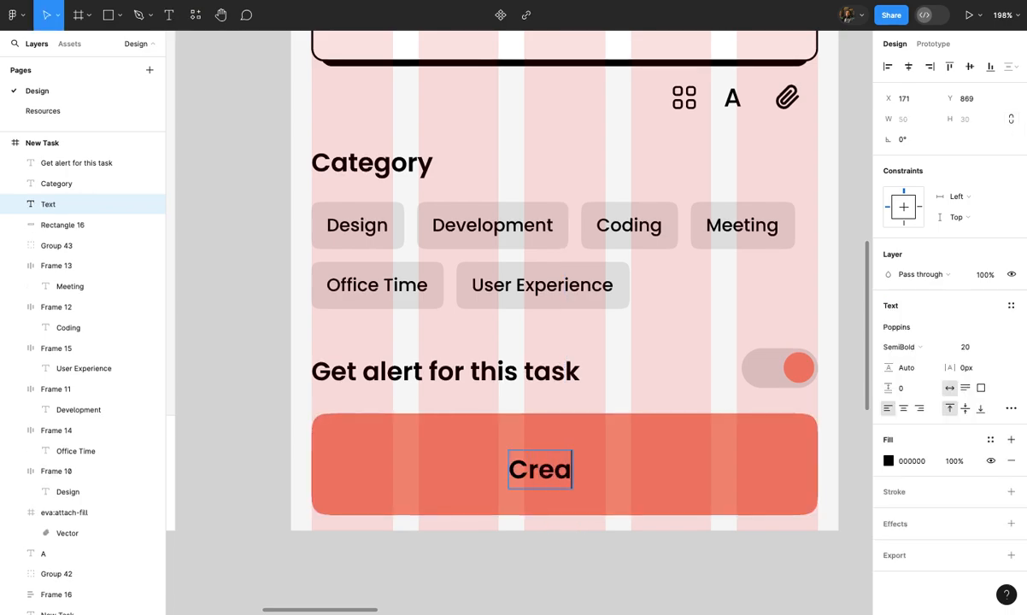
pyautogui.write('te Task')
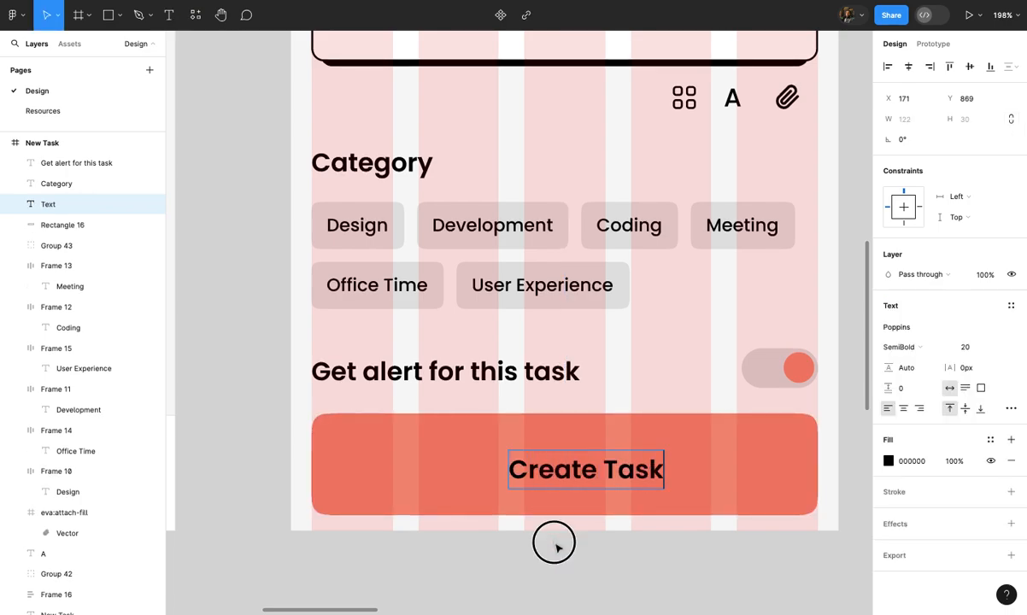
pyautogui.press('Escape')
pyautogui.moveTo(604, 480)
pyautogui.mouseDown()
pyautogui.moveTo(581, 466)
pyautogui.moveTo(591, 467)
pyautogui.mouseUp()
# Group the Create Task label with its rectangle and change the label's fill to white (FFFFFF)
pyautogui.keyDown('shift'); pyautogui.click(671, 469); pyautogui.keyUp('shift')
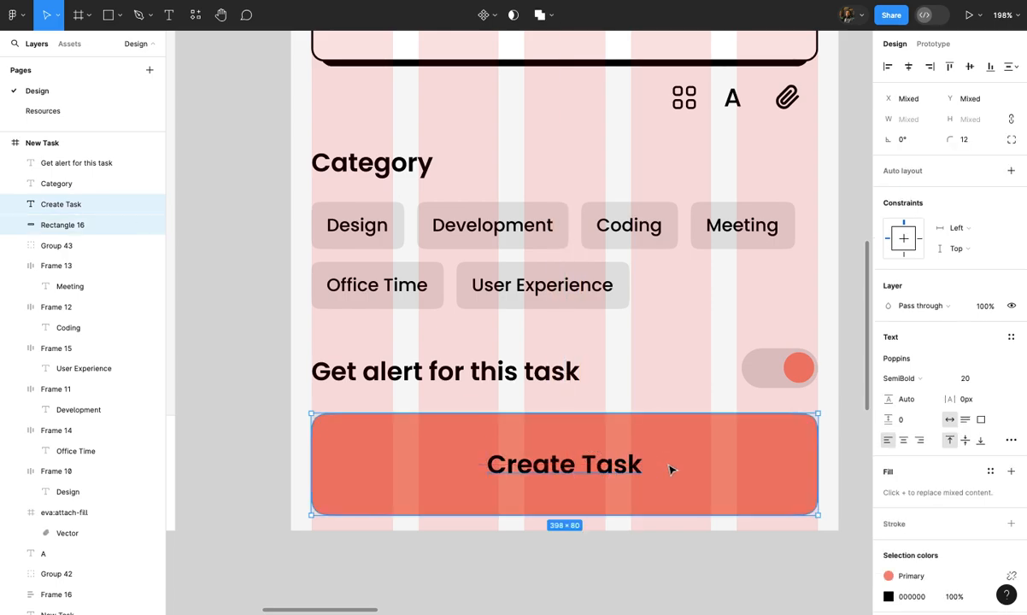
pyautogui.press('super+g')
pyautogui.doubleClick(603, 466)
pyautogui.click(888, 461)
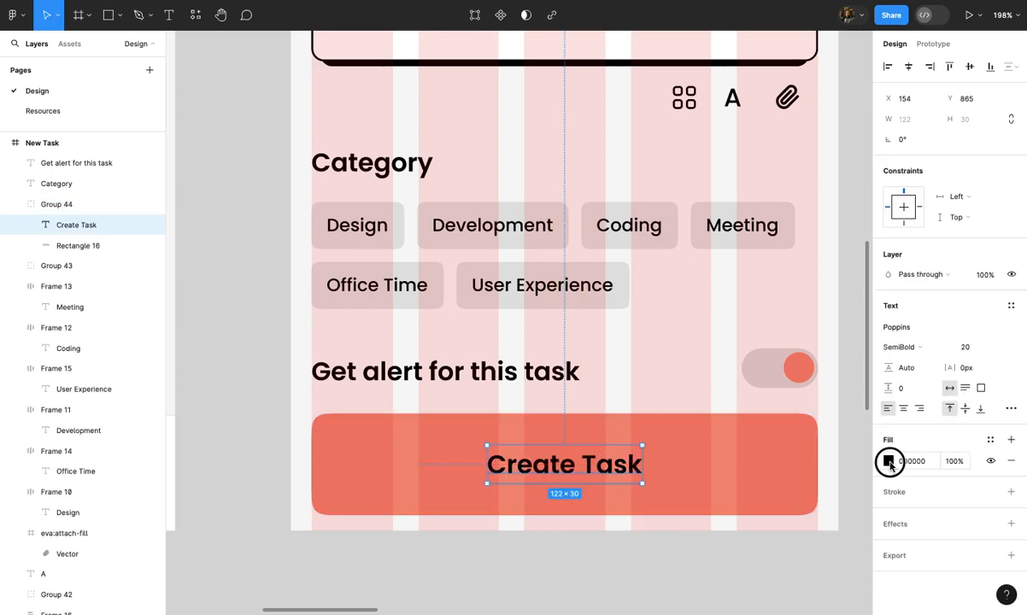
pyautogui.moveTo(745, 346); pyautogui.dragTo(697, 241)
pyautogui.press('Escape')
# Hide the column layout grid on the New Task frame
pyautogui.scroll(-5, 676, 335)
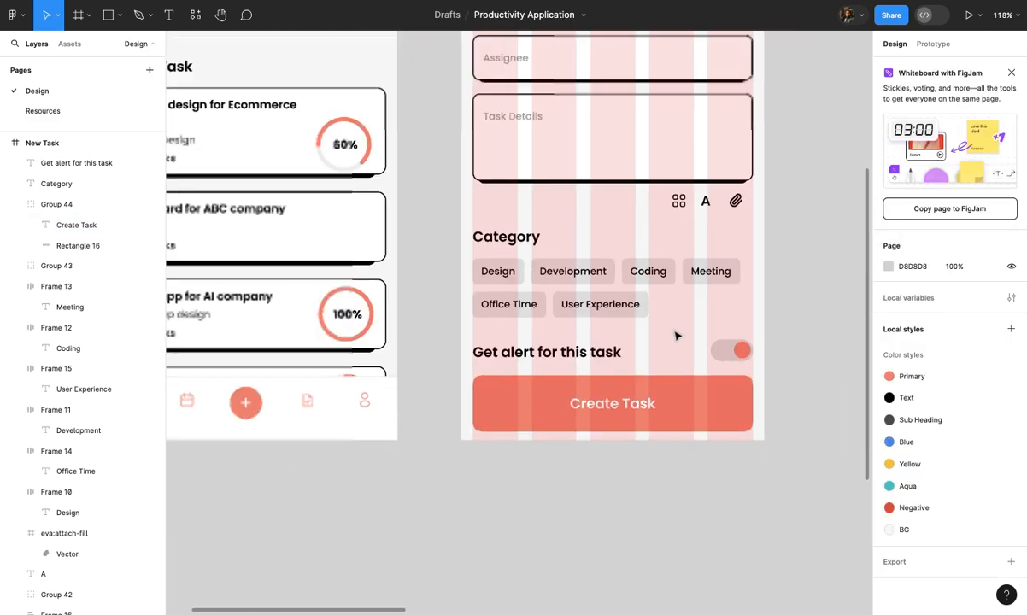
pyautogui.scroll(1, 675, 340)
pyautogui.click(560, 195)
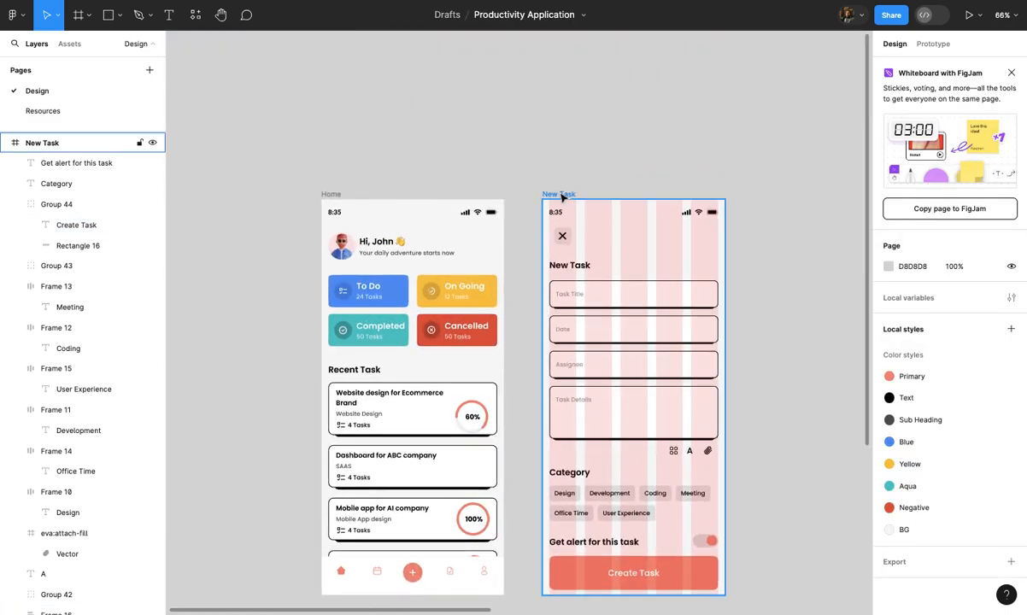
pyautogui.click(990, 265)
pyautogui.click(820, 373)
pyautogui.scroll(-3, 820, 374)
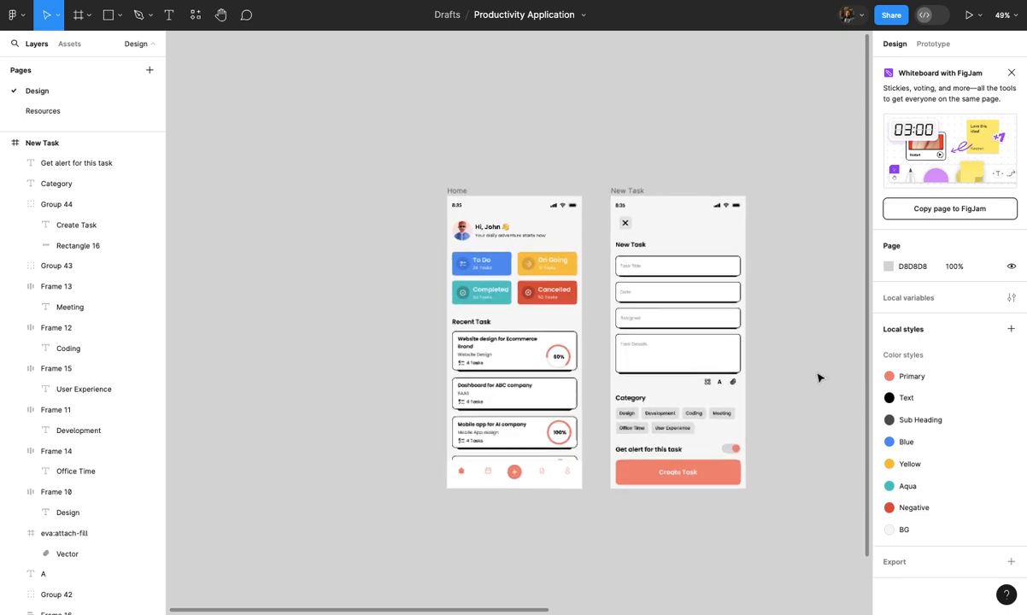
# Set the height of the rectangle behind the Create Task label to 64
pyautogui.scroll(5, 675, 488)
pyautogui.scroll(3, 675, 489)
pyautogui.doubleClick(612, 537)
pyautogui.scroll(7, 611, 536)
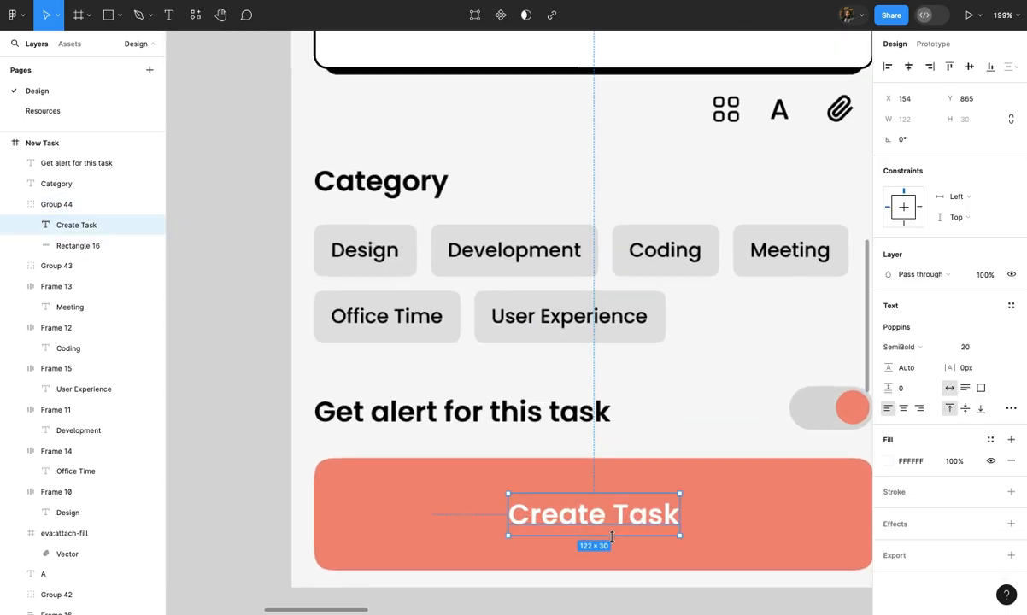
pyautogui.click(636, 565)
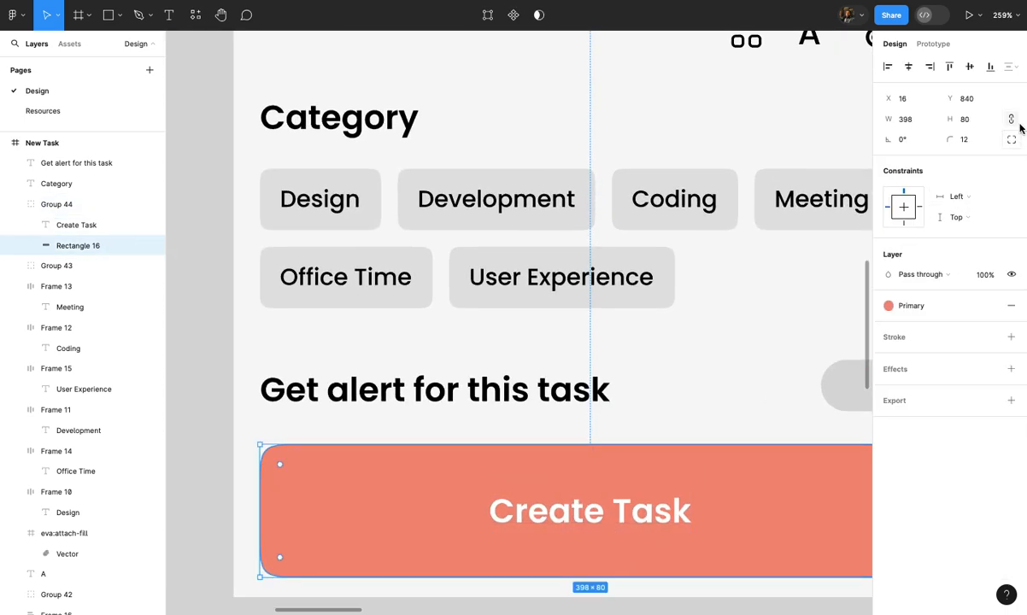
pyautogui.click(983, 120)
pyautogui.write('70')
pyautogui.press('Return')
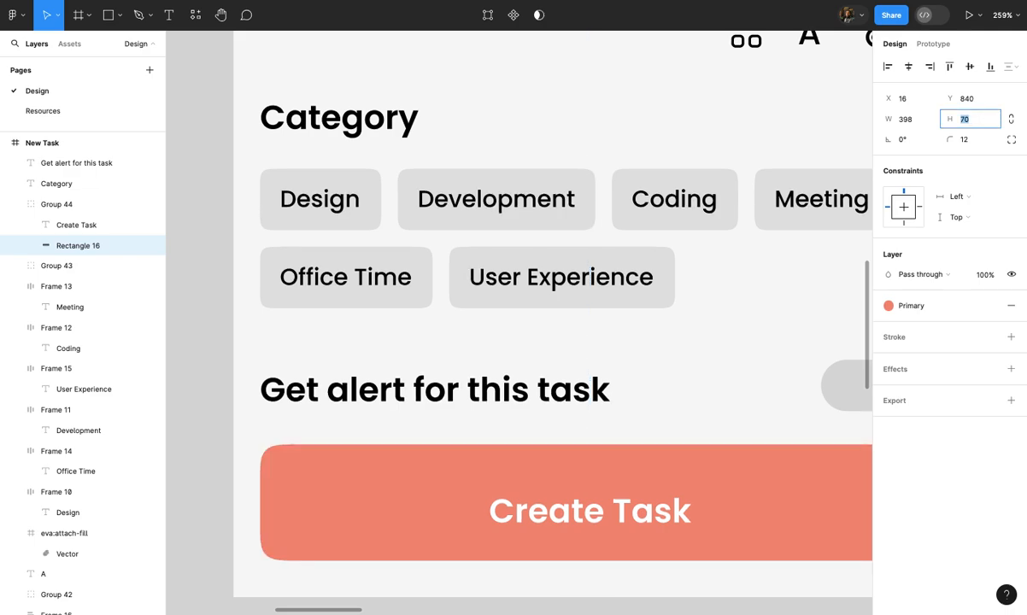
pyautogui.write('65')
pyautogui.press('Return')
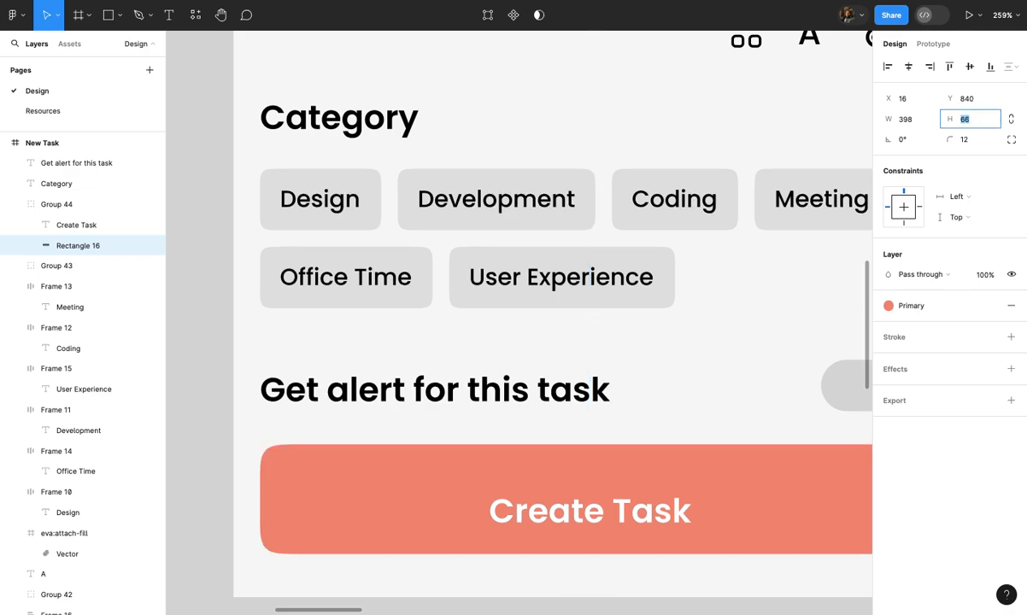
pyautogui.press('Down')
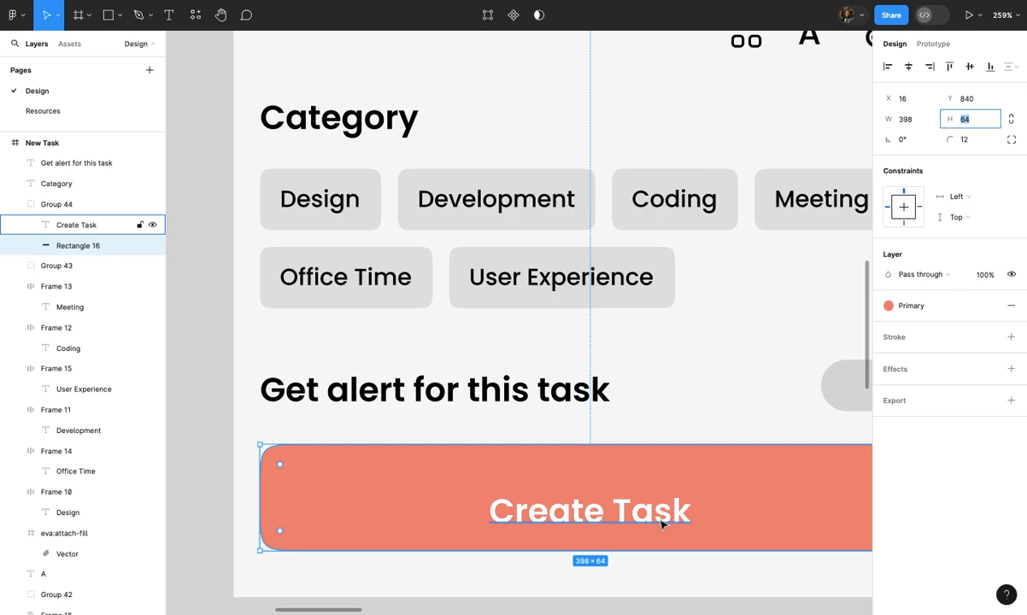
# Centre the Create Task label vertically within its button
pyautogui.click(660, 525)
pyautogui.click(971, 66)
pyautogui.click(708, 326)
# Examine the New Task screen side by side with the Home screen to compare their layouts
pyautogui.scroll(-5, 709, 326)
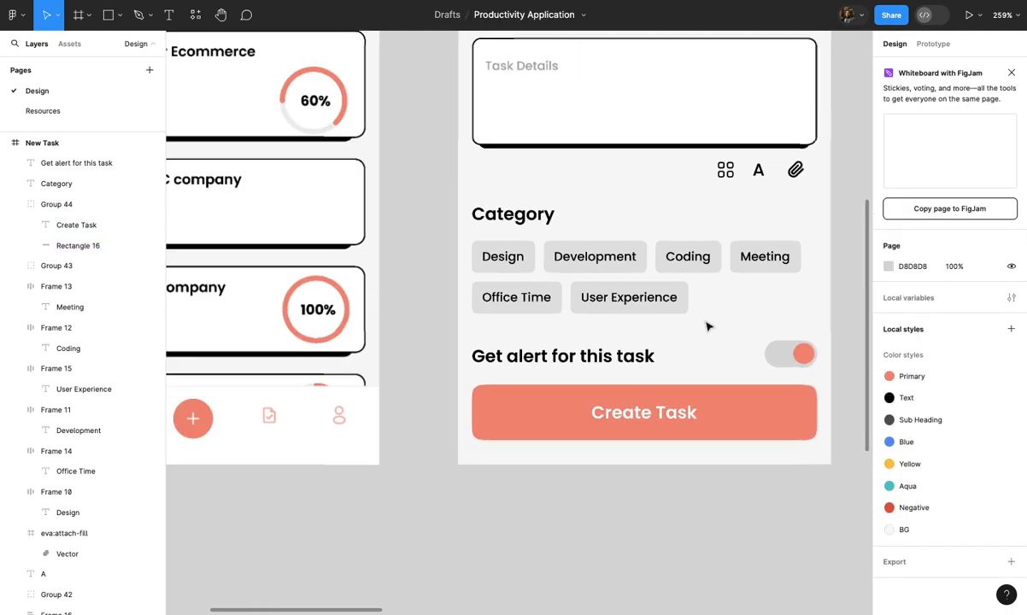
pyautogui.scroll(-5, 709, 327)
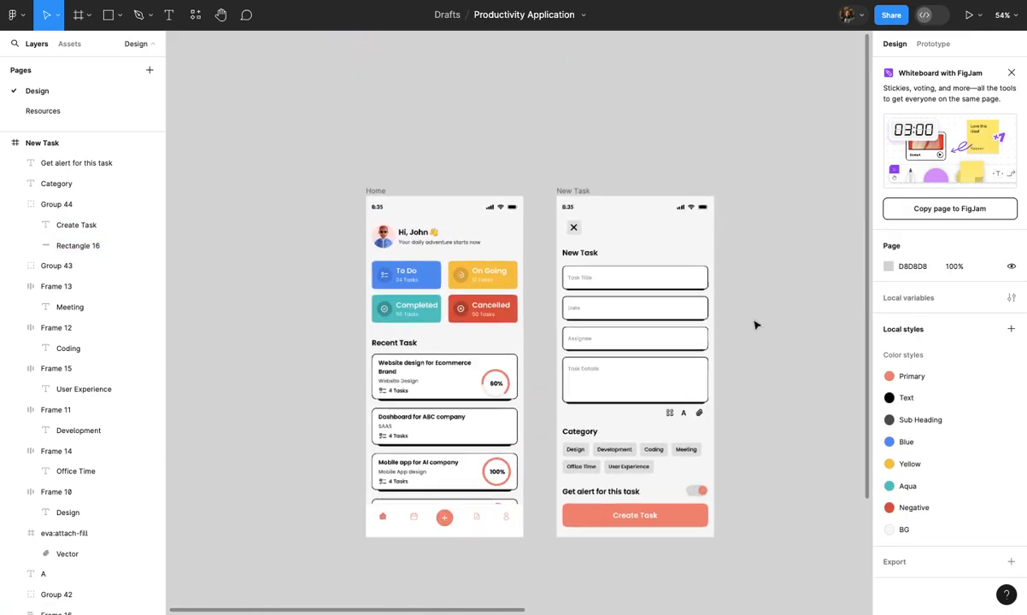
pyautogui.scroll(1, 718, 417)
pyautogui.click(575, 486)
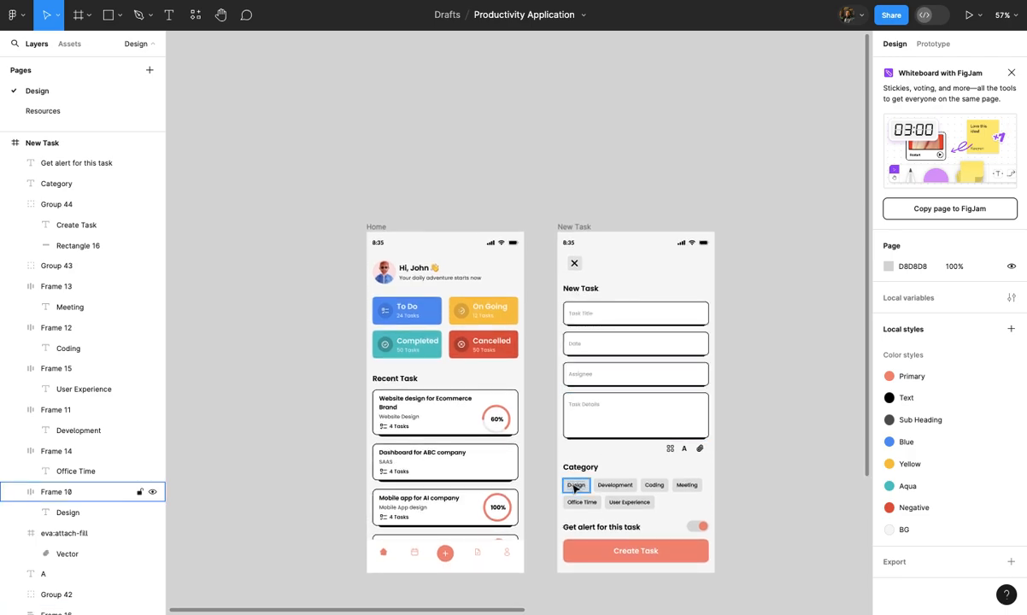
pyautogui.hscroll(1, 574, 487)
pyautogui.scroll(1, 599, 306)
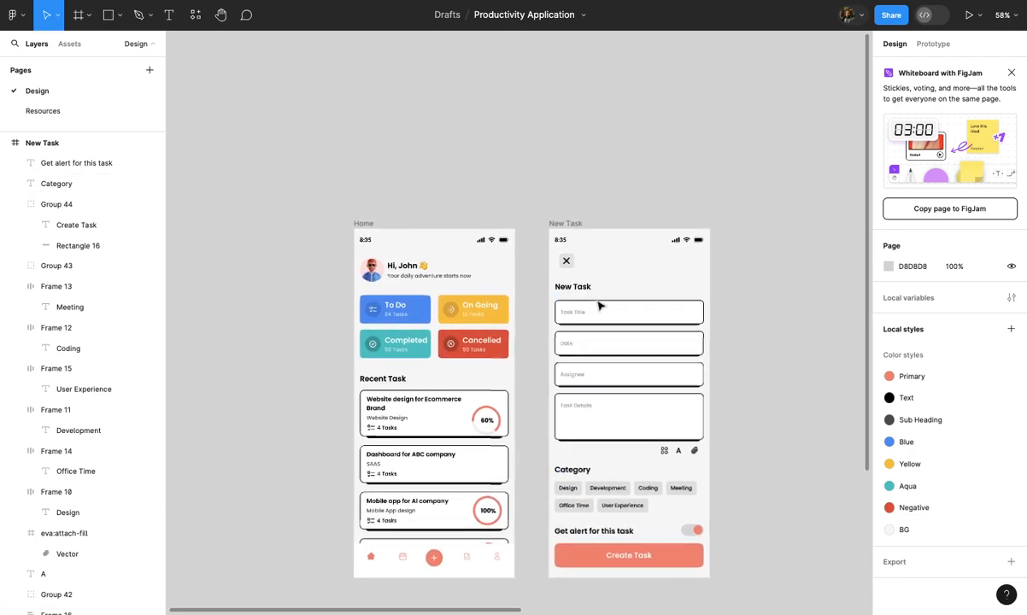
pyautogui.scroll(3, 599, 305)
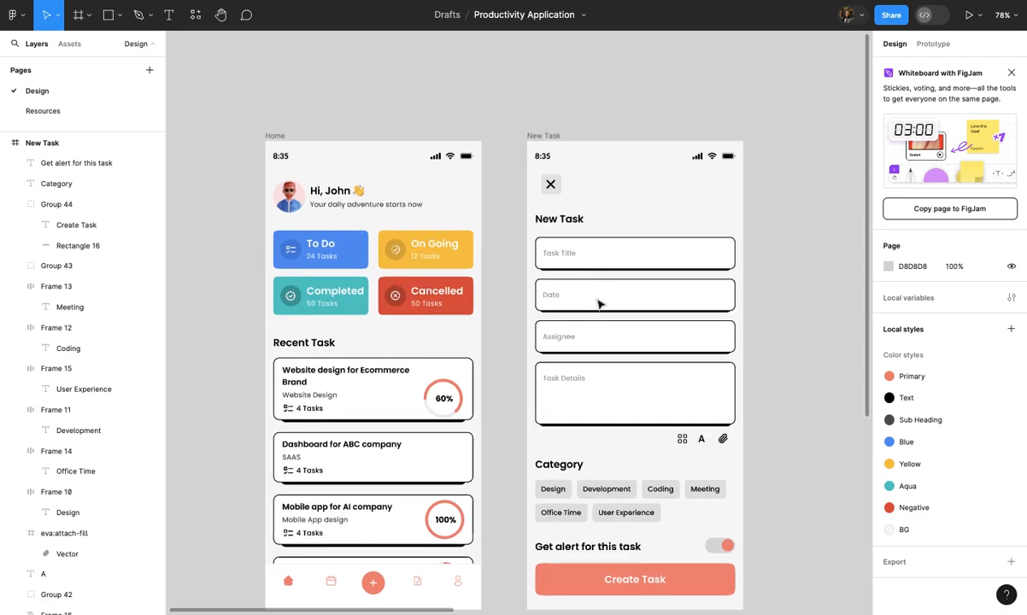
pyautogui.click(272, 134)
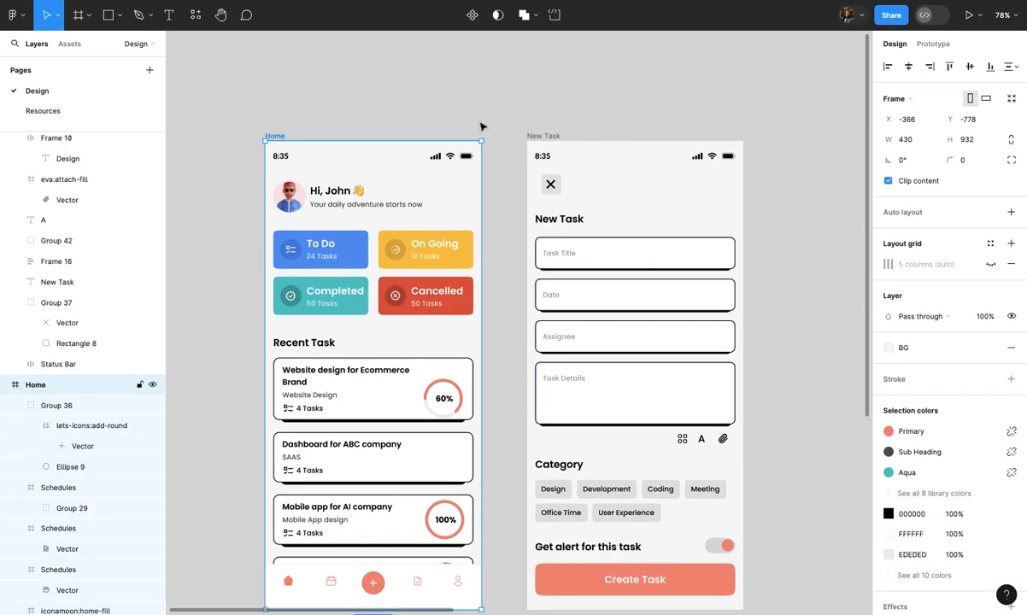
pyautogui.click(544, 137)
pyautogui.scroll(-3, 544, 139)
pyautogui.hscroll(1, 556, 135)
pyautogui.scroll(1, 596, 118)
pyautogui.click(599, 118)
pyautogui.scroll(-1, 599, 118)
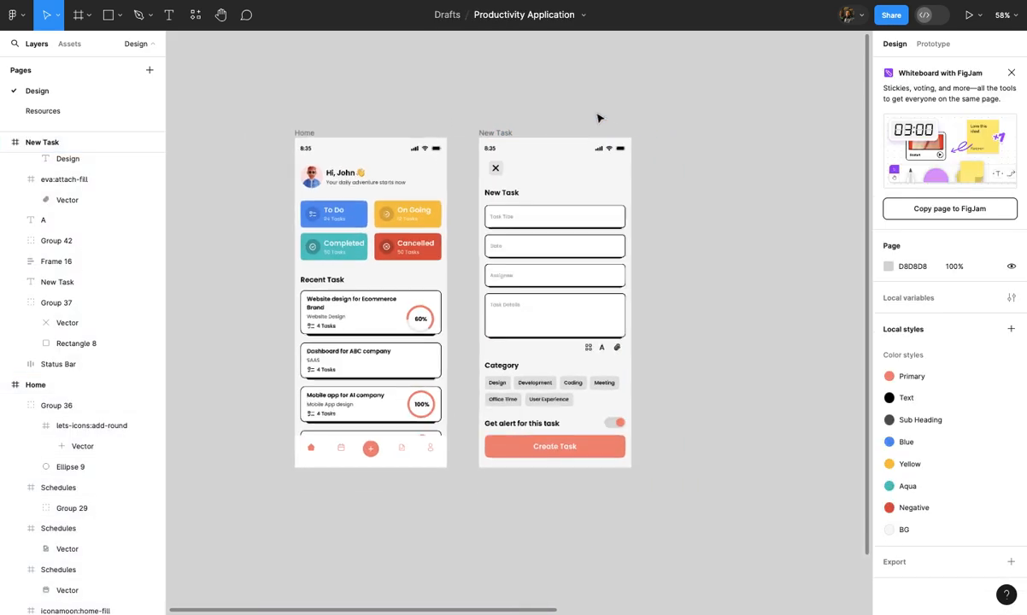
pyautogui.scroll(-1, 599, 118)
pyautogui.scroll(2, 599, 118)
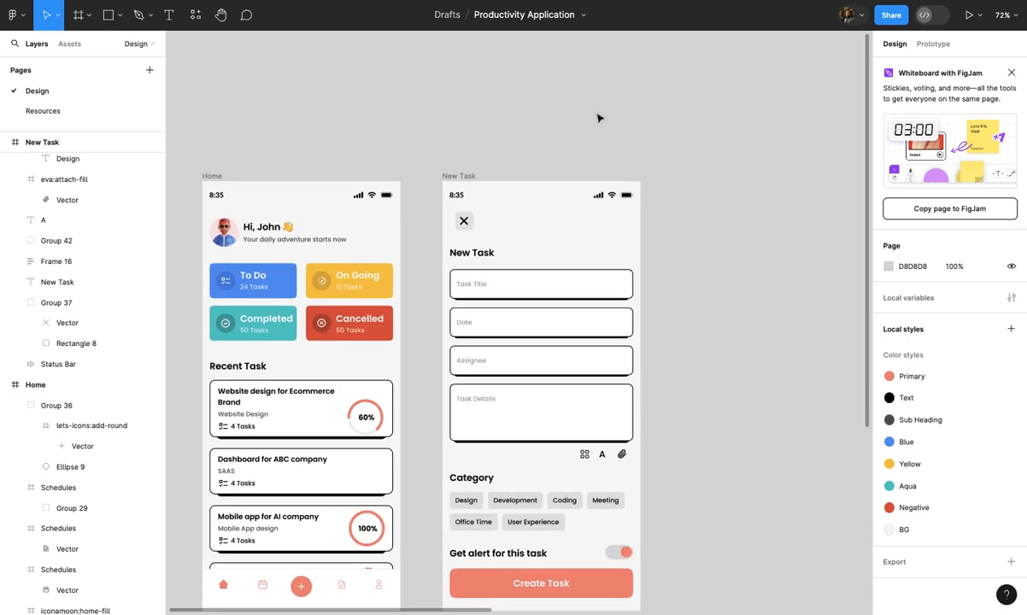
pyautogui.scroll(-2, 599, 118)
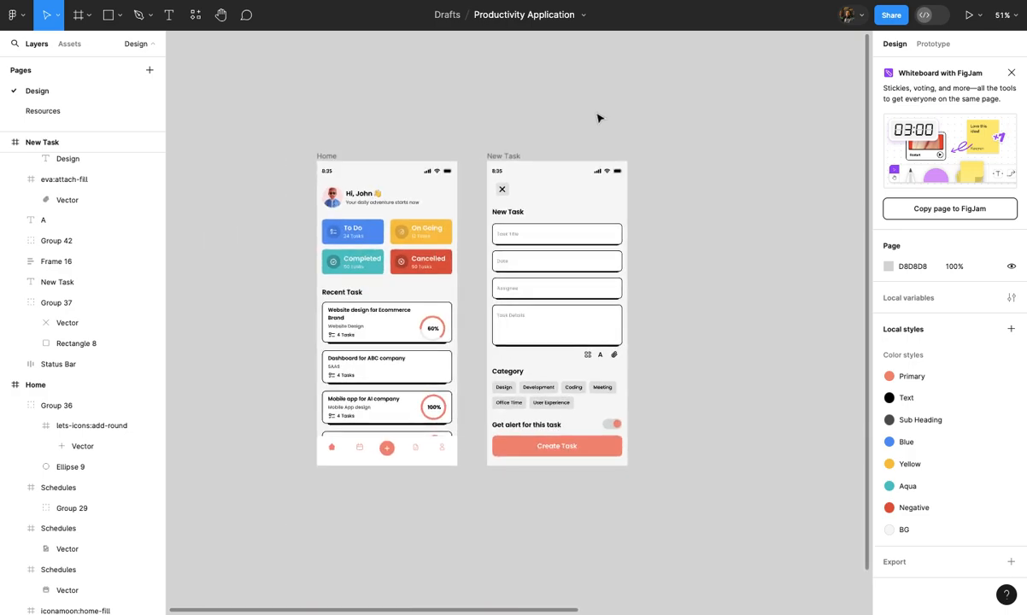